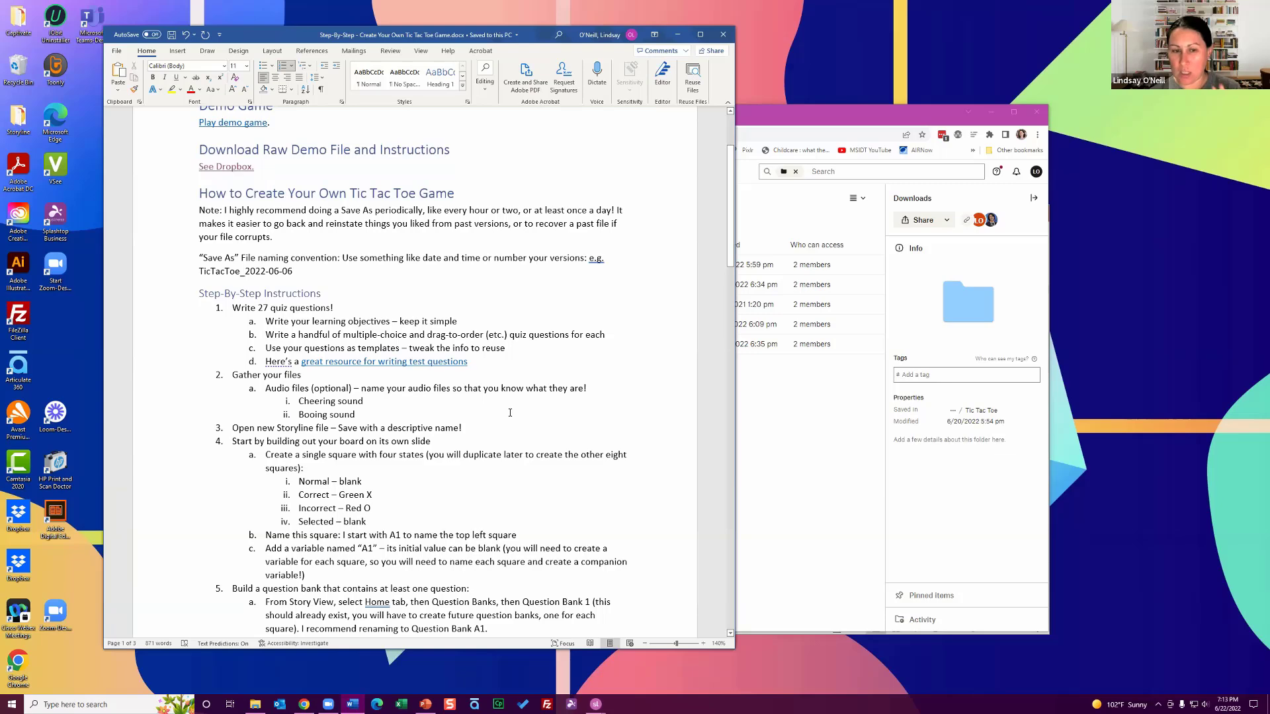
- Skim the step-by-step instructions for creating the Tic Tac Toe game in the document
scroll(510, 412, "down", 2)
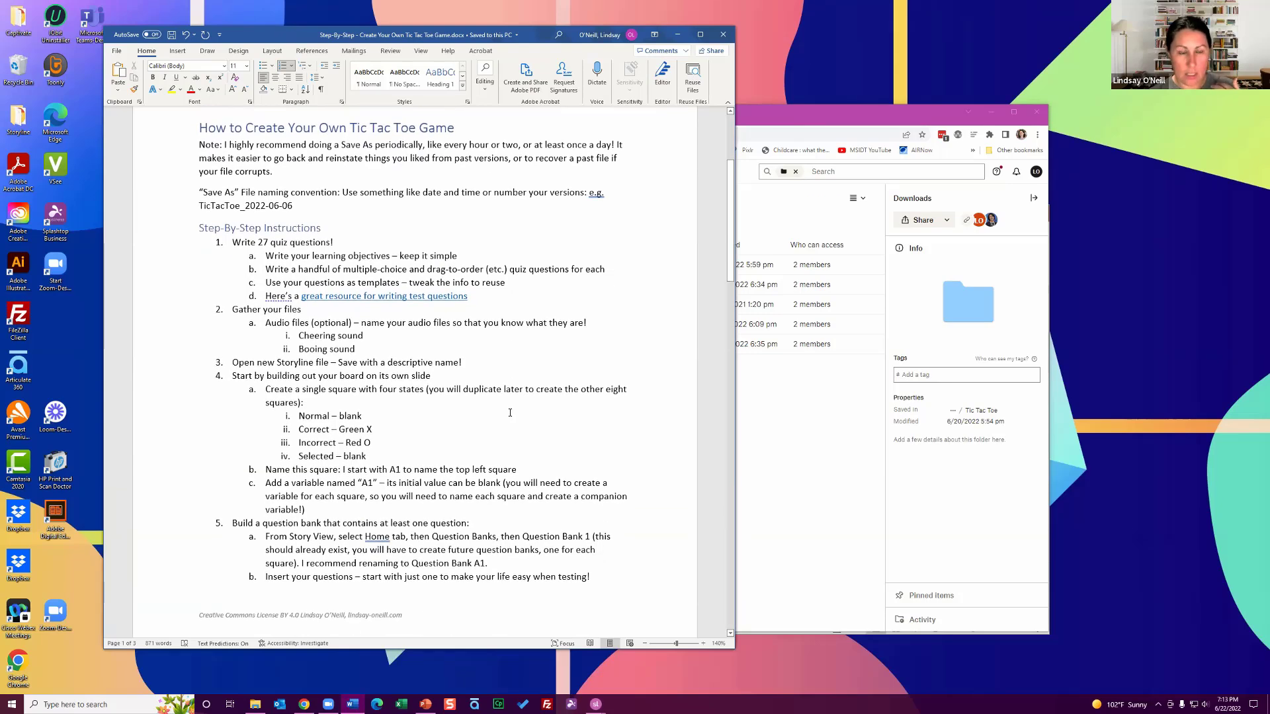
scroll(510, 412, "down", 20)
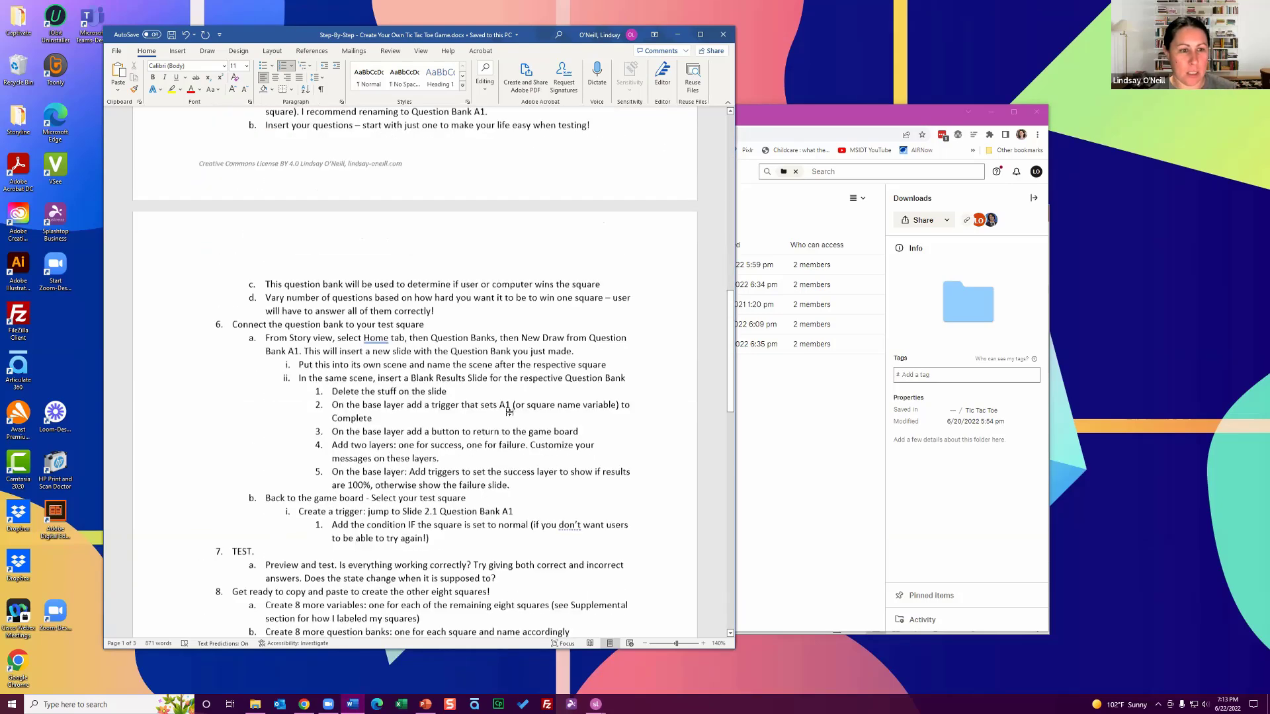
scroll(510, 413, "up", 5)
scroll(510, 413, "up", 15)
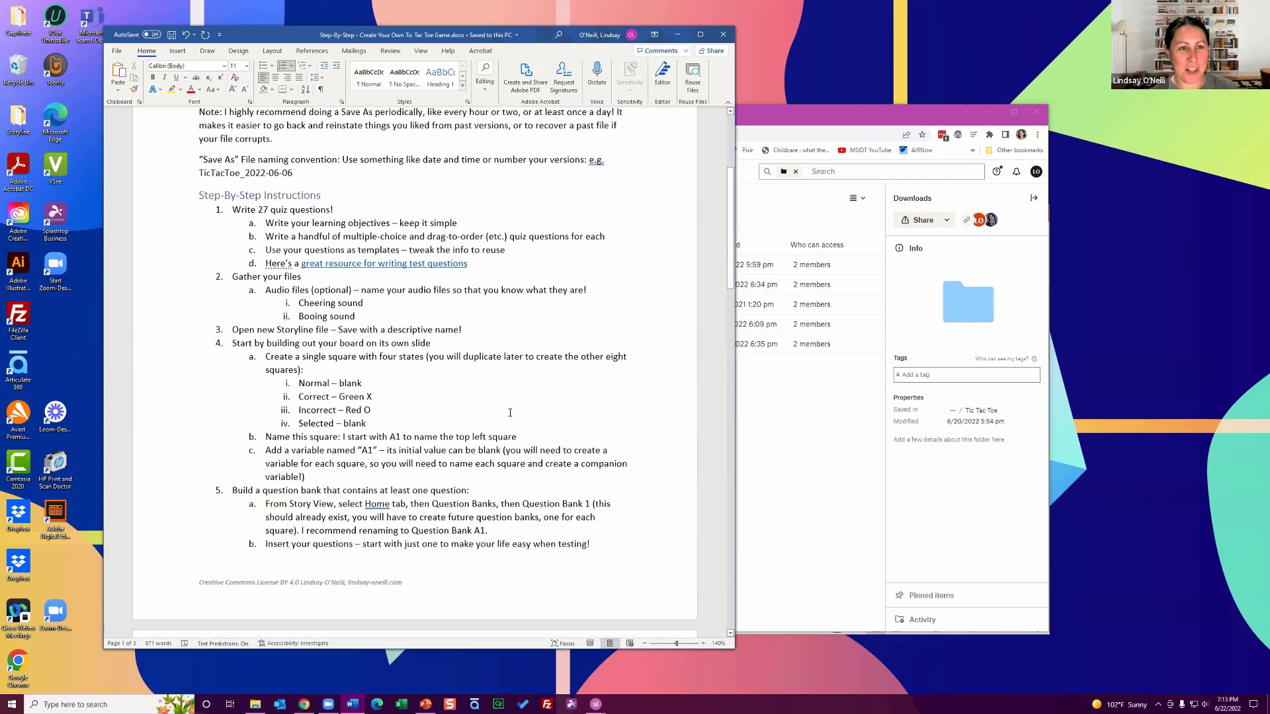
- Switch to the fully built Tic Tac Toe project in Articulate Storyline, maximize it and open slide 1.3 Board
left_click_drag(780, 114, 905, 110)
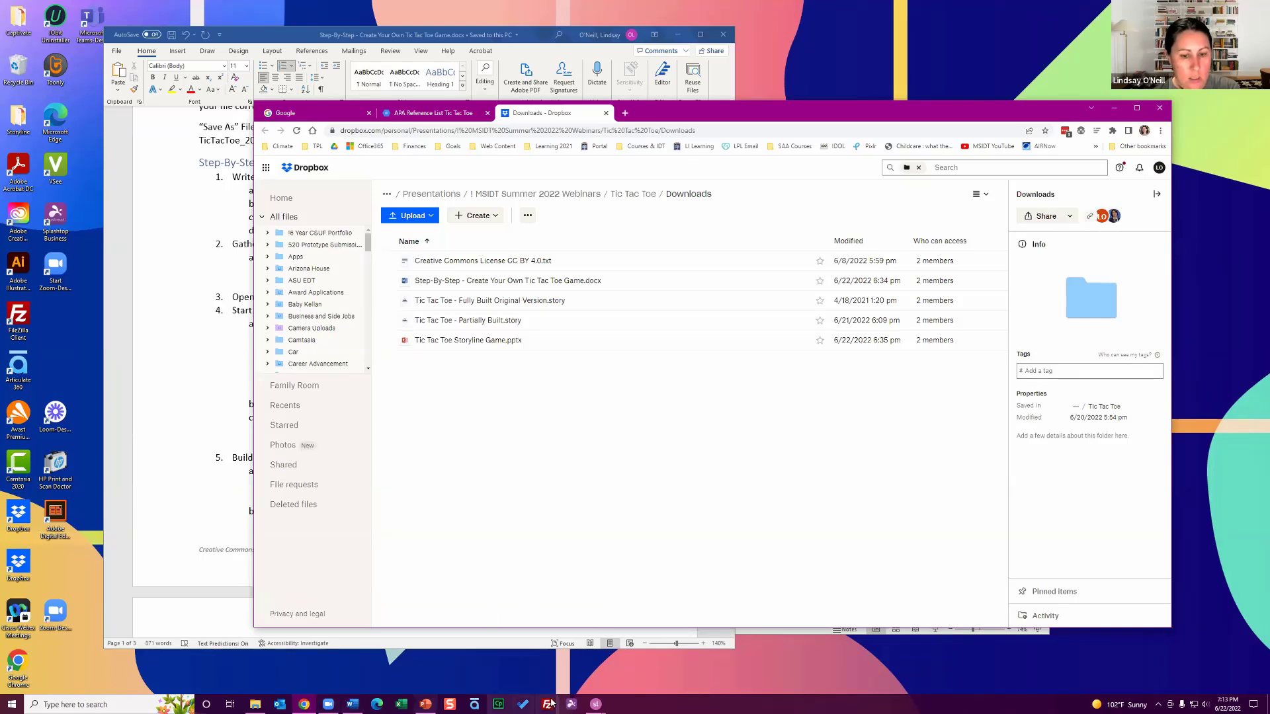
mouse_move(598, 703)
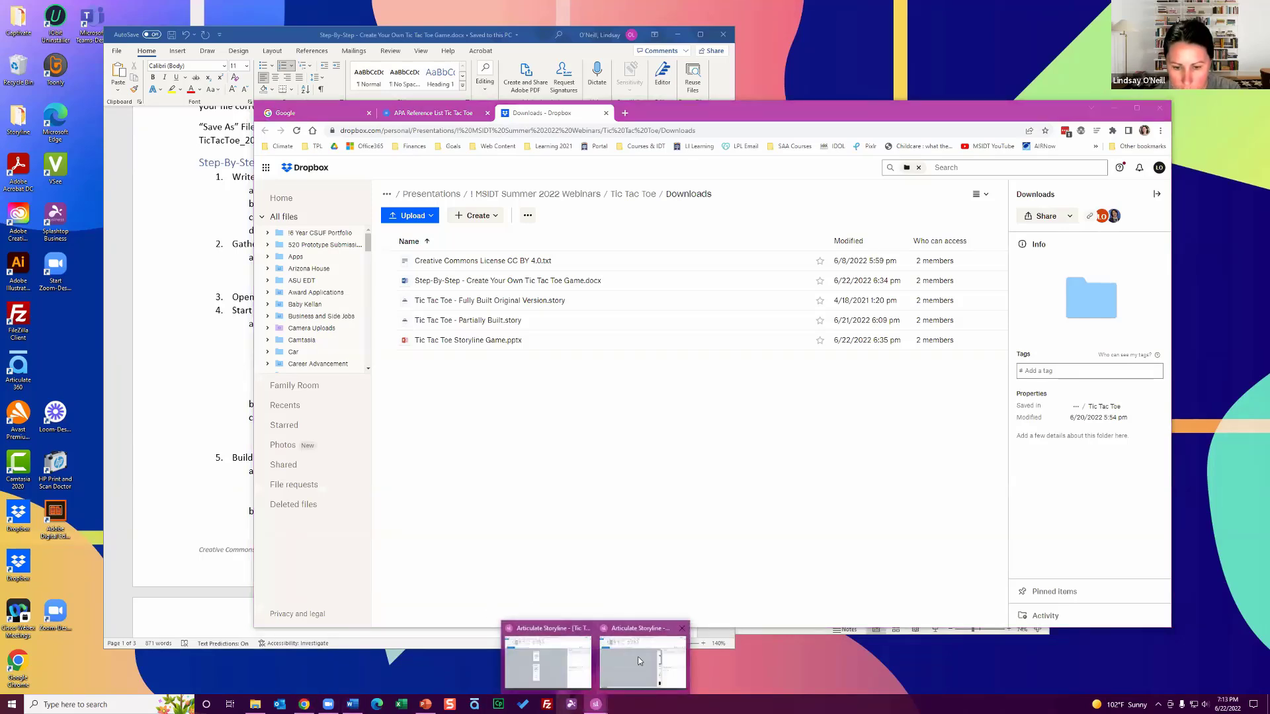
left_click(639, 661)
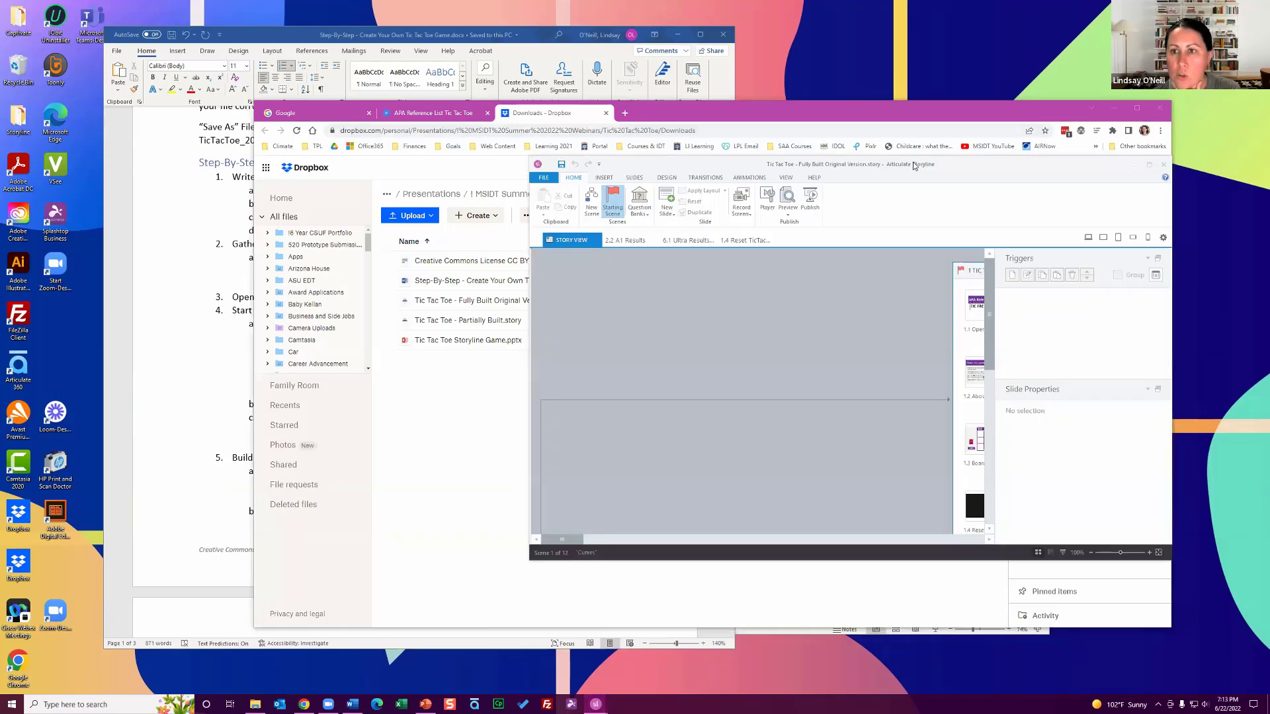
double_click(914, 166)
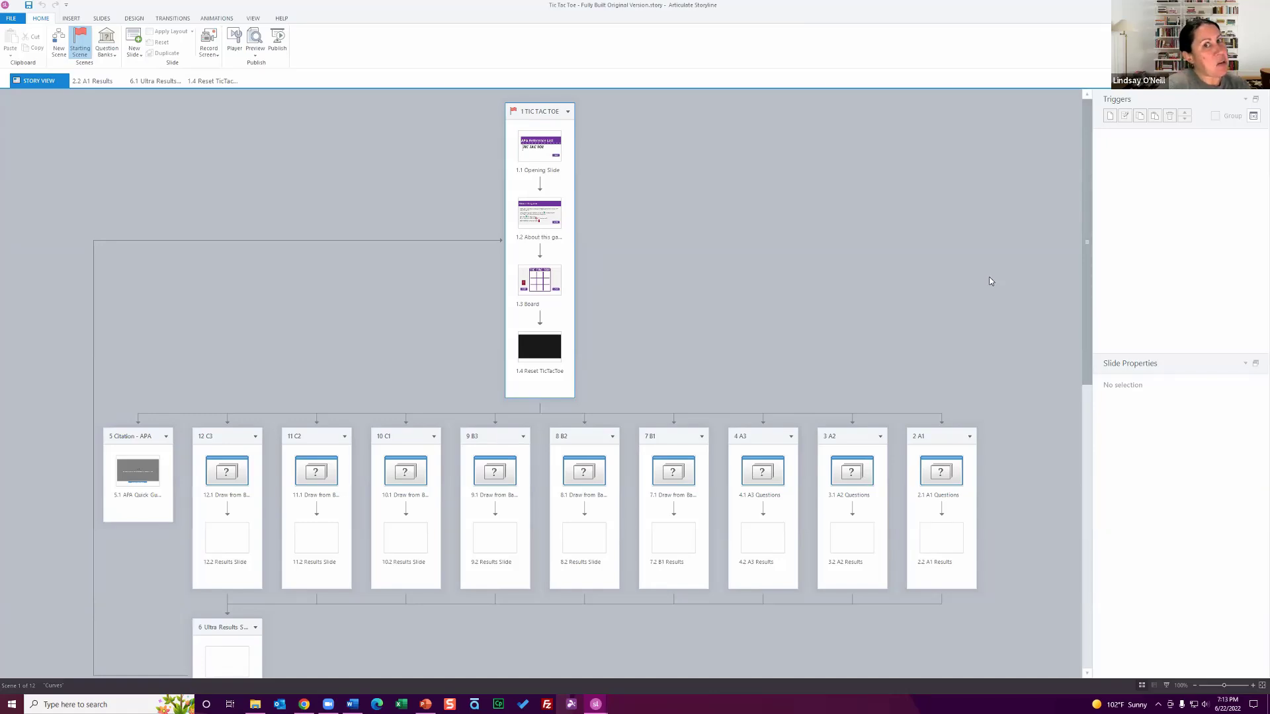
left_click(551, 283)
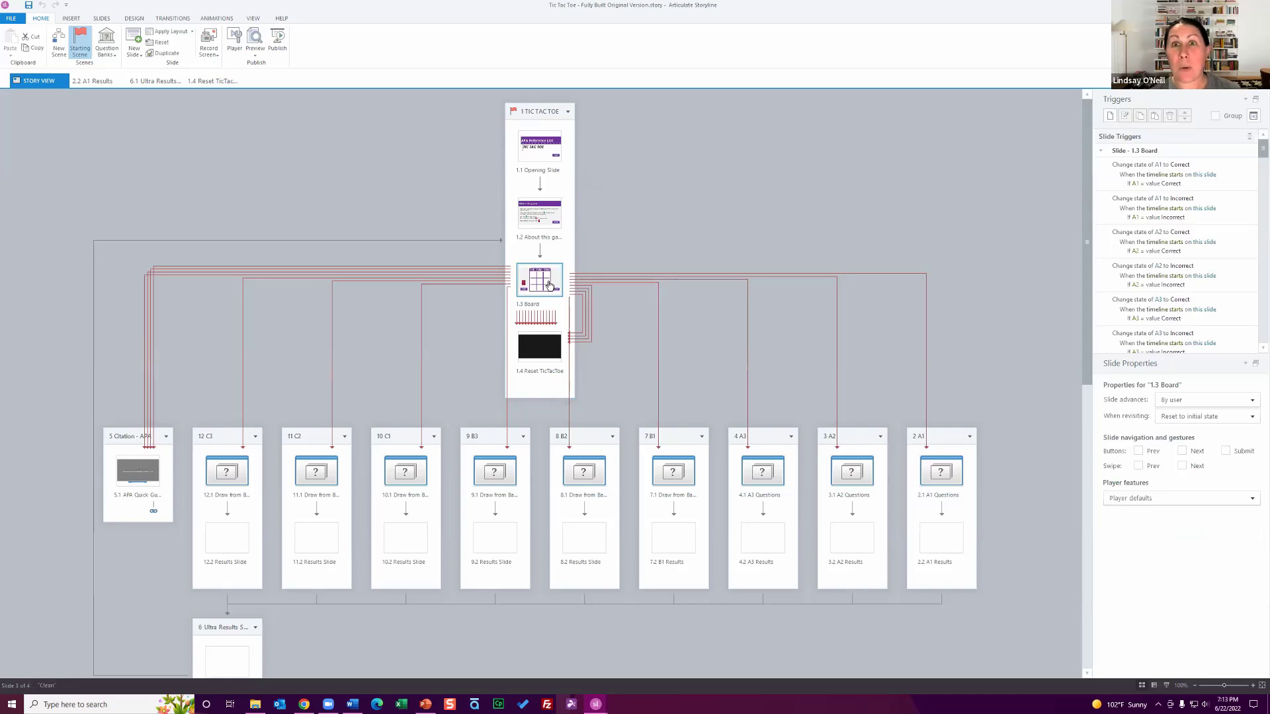
double_click(548, 285)
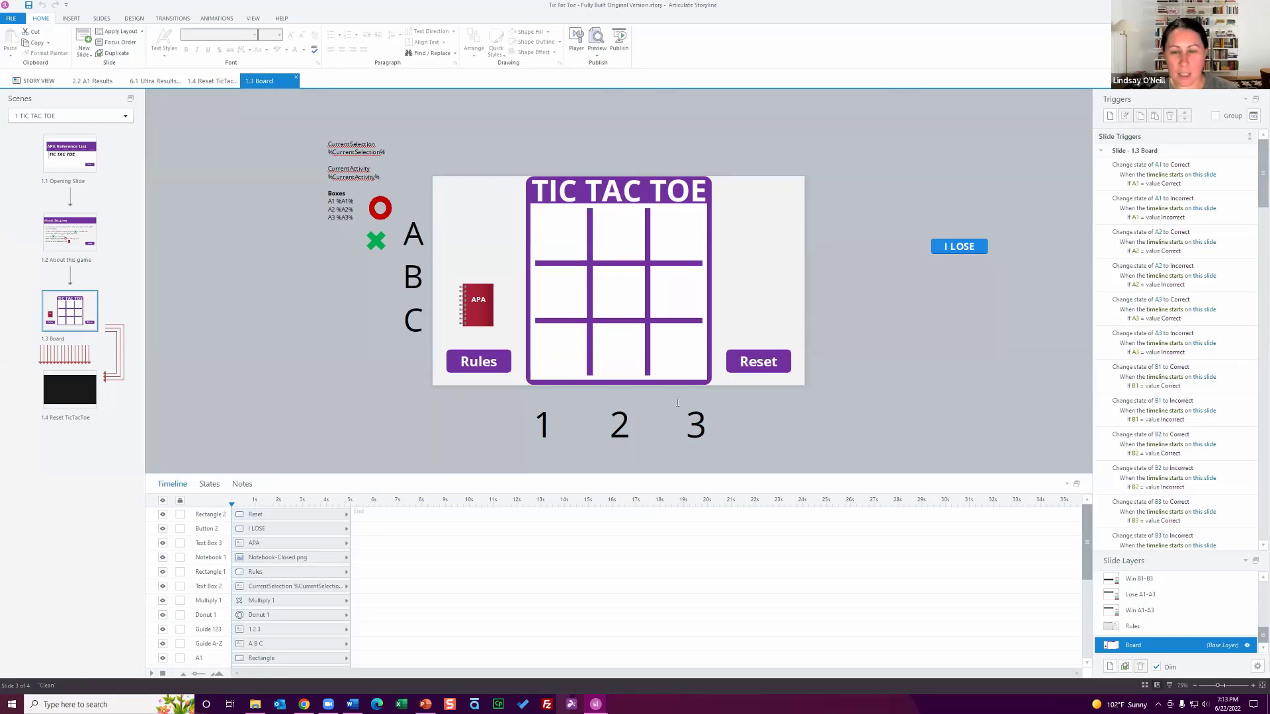
- Examine the slide triggers of the Board slide and the object triggers of squares A1, A2 and B2
mouse_move(1256, 157)
left_mouse_down()
mouse_move(1255, 512)
mouse_move(1256, 141)
left_mouse_up()
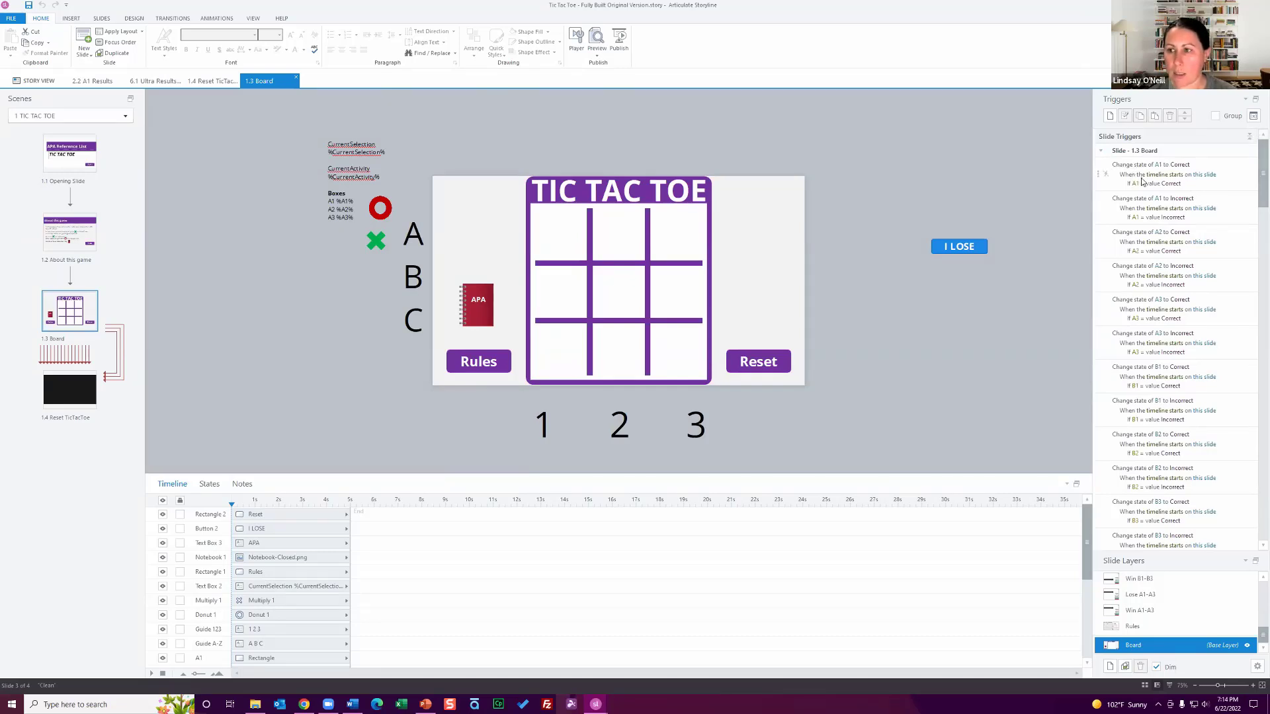
left_click(584, 231)
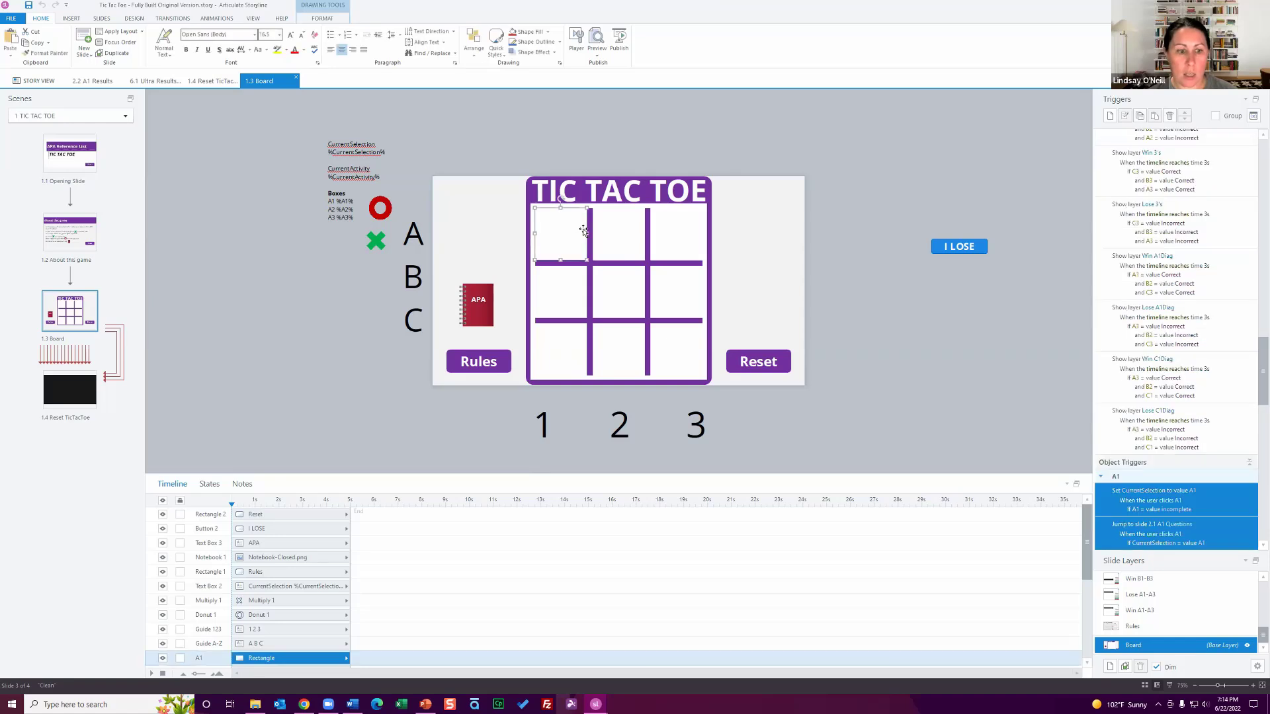
left_click(615, 246)
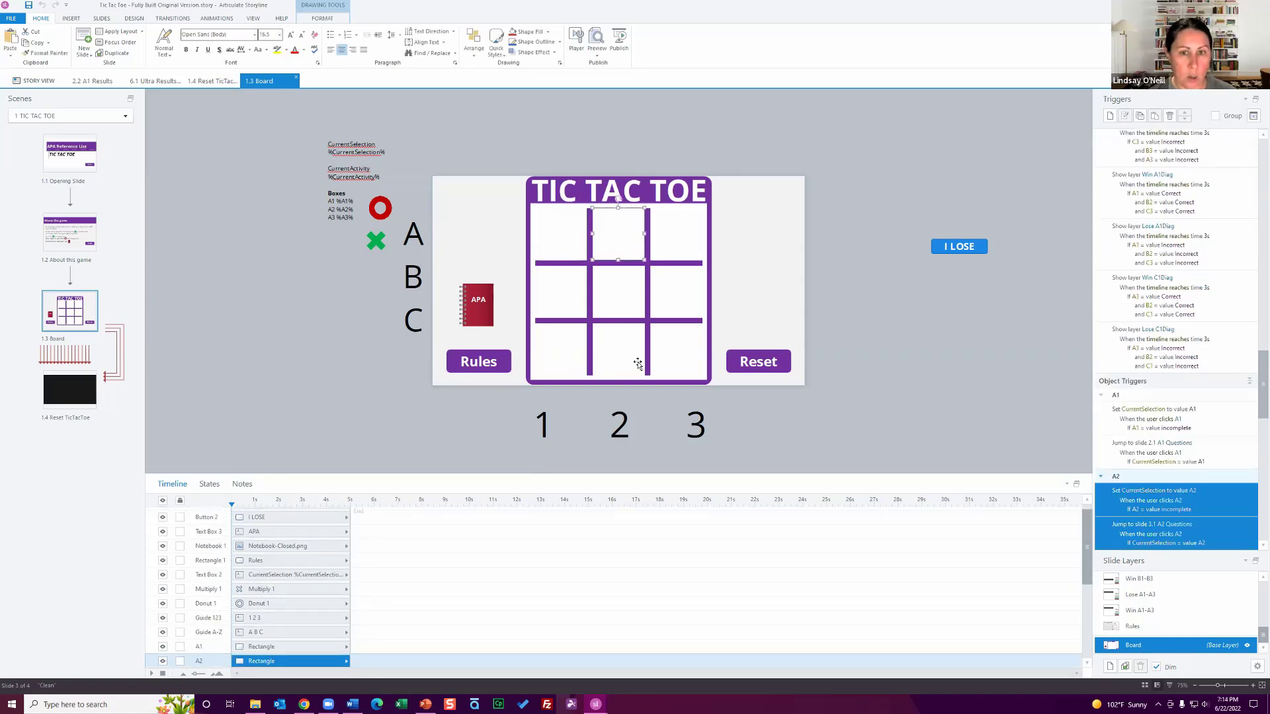
left_click(605, 298)
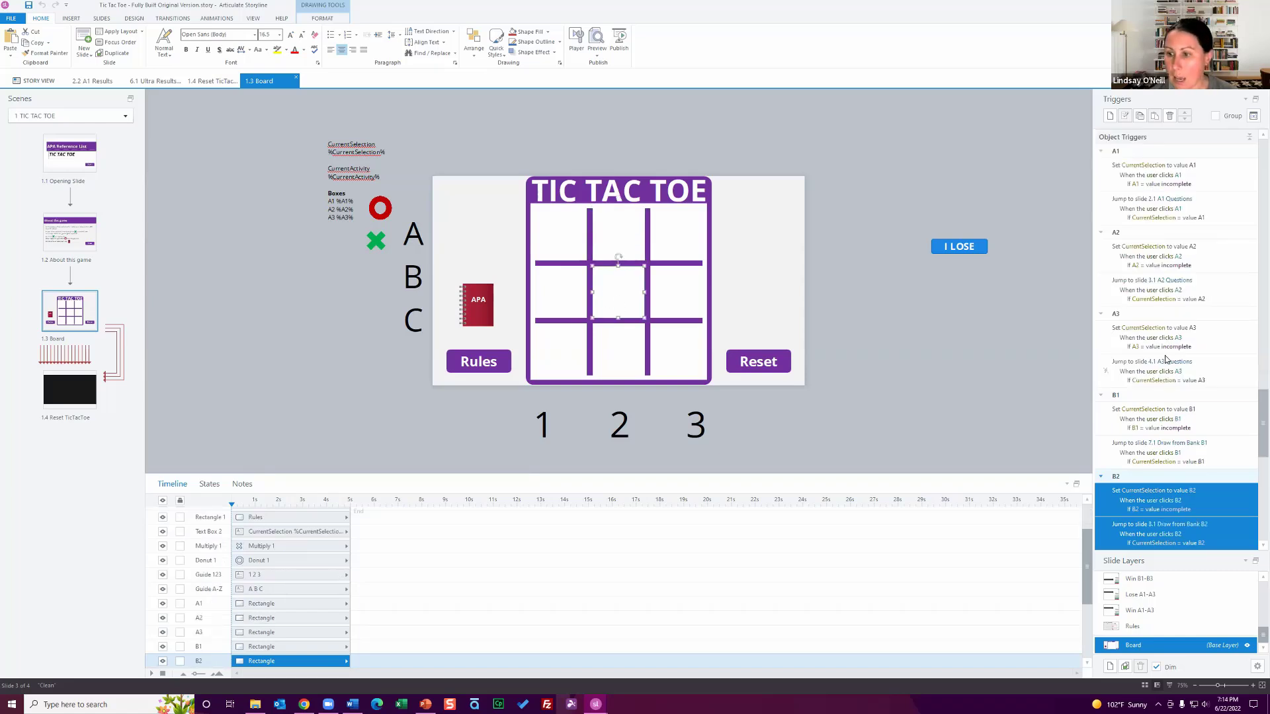
scroll(1207, 427, "down", 3)
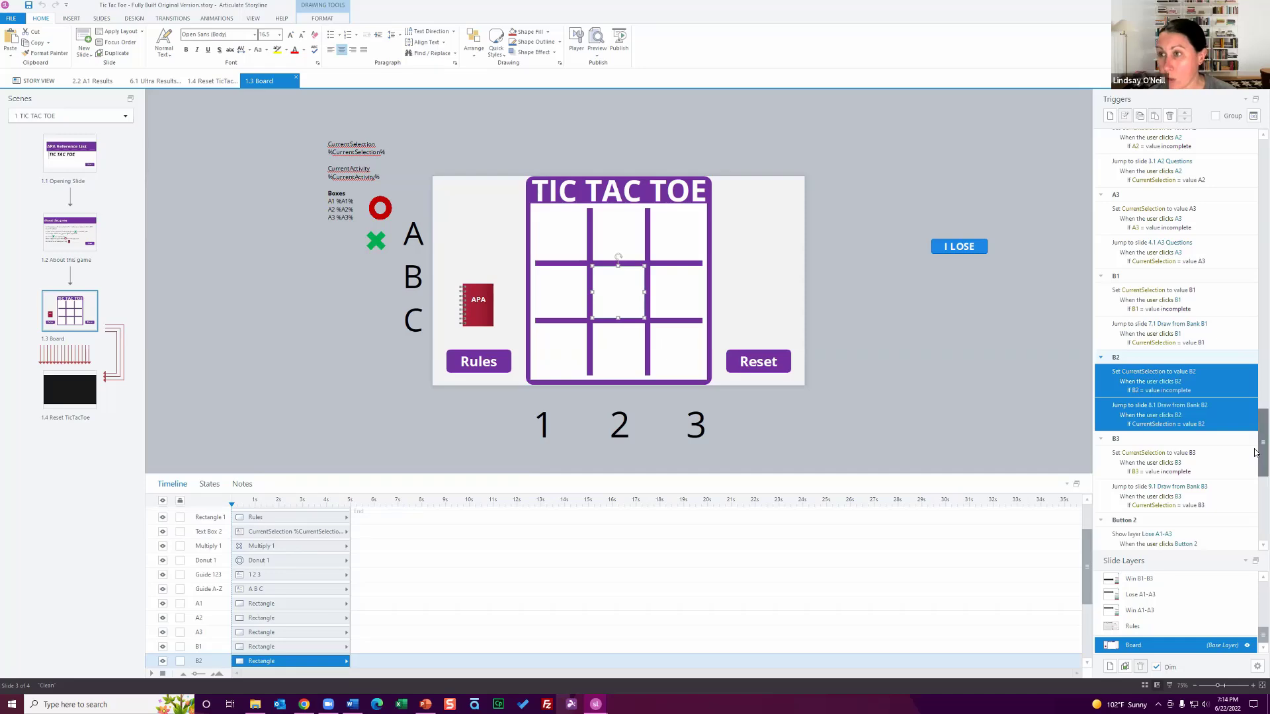
left_click_drag(1256, 453, 1259, 188)
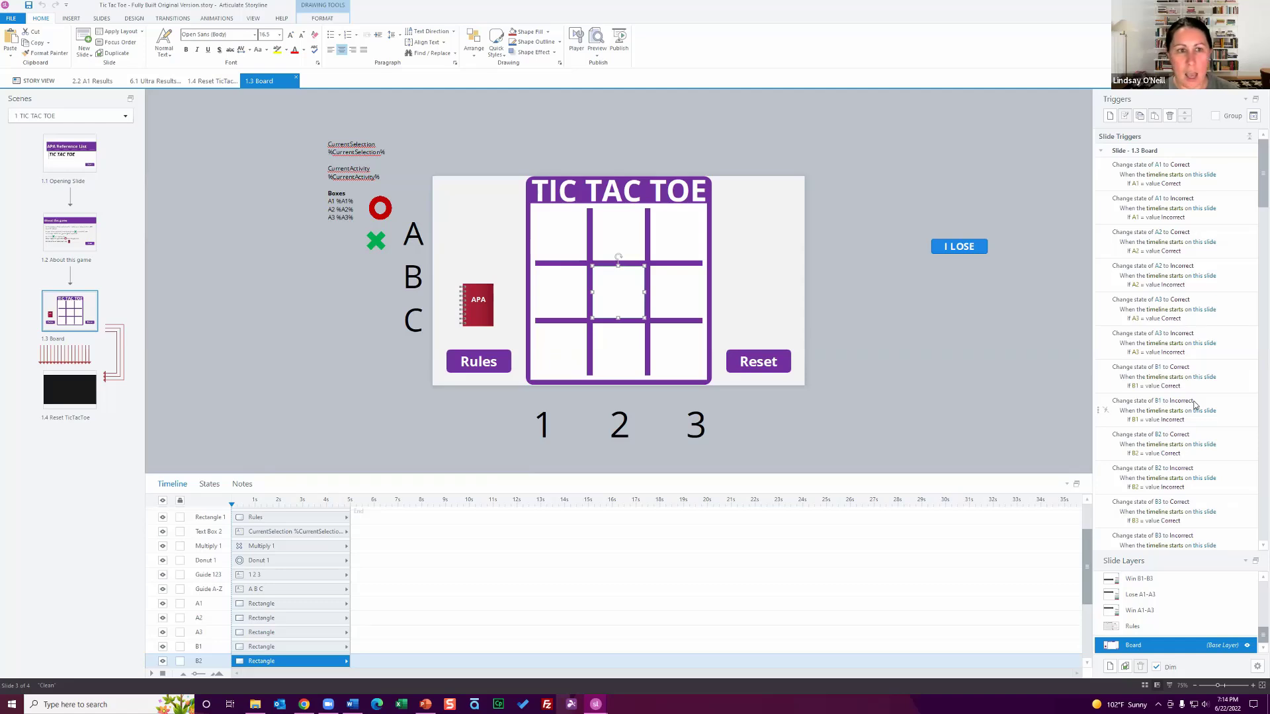
- Move the variable-reference text box onto the Board slide, and return it to the off-slide area above the red O
left_click(356, 154)
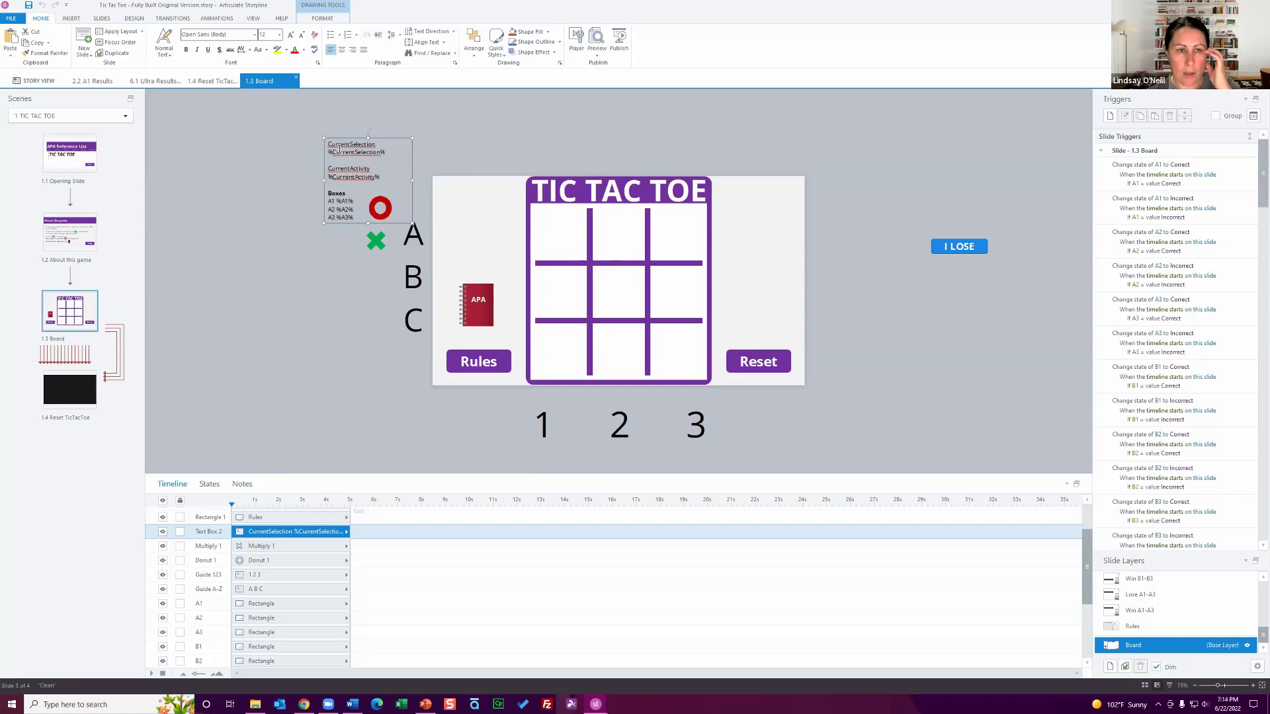
left_click_drag(343, 140, 455, 181)
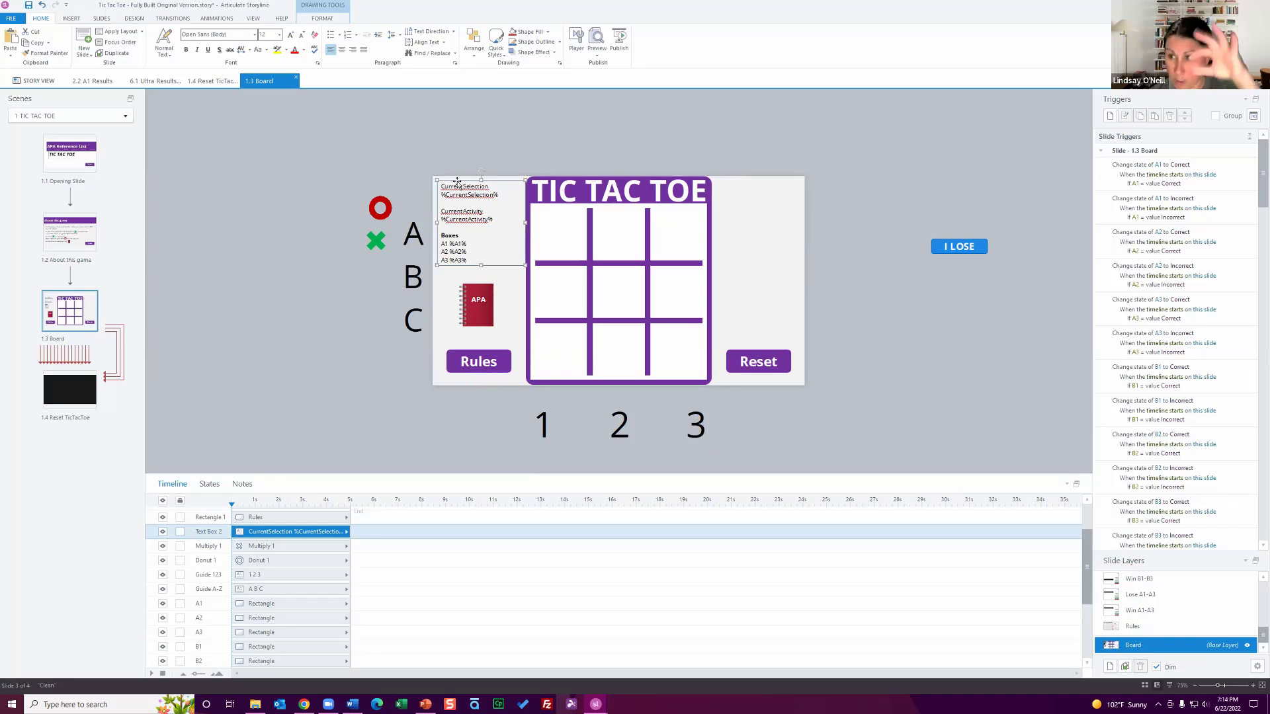
left_click_drag(456, 182, 336, 101)
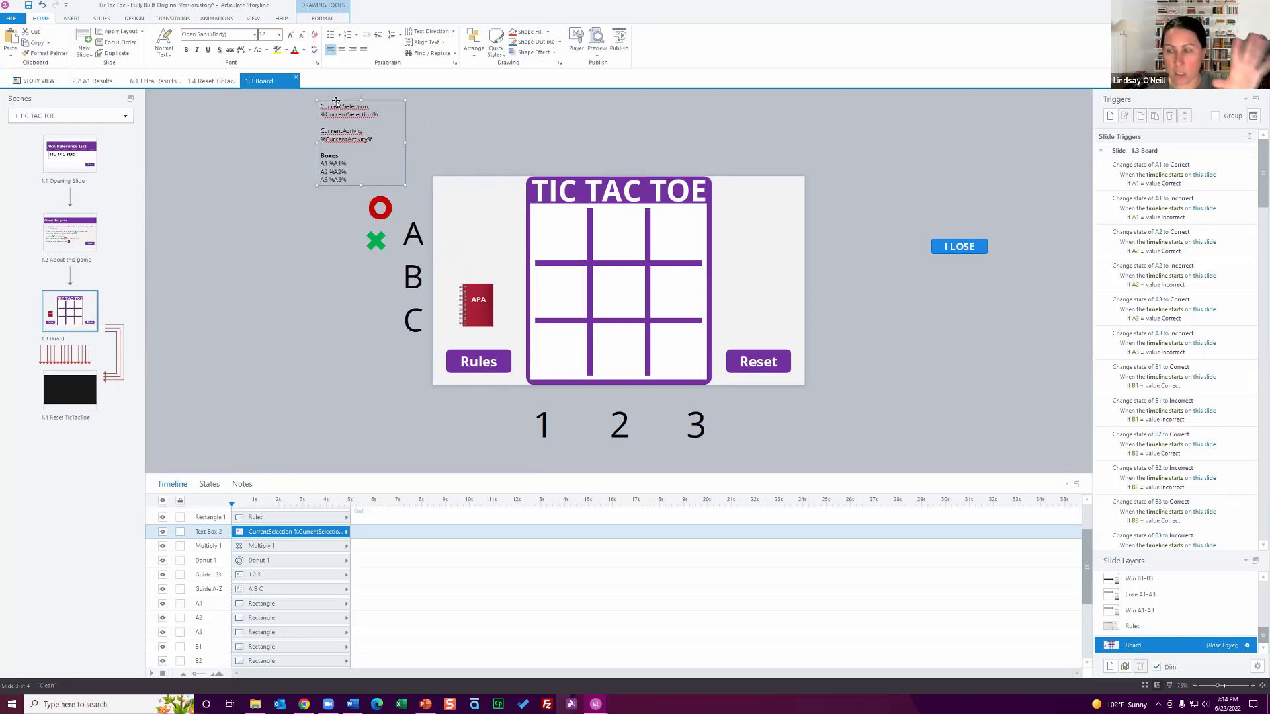
- Inspect the A B C row guide and squares A1 through B3 on the board, and clear the selection
left_click(412, 281)
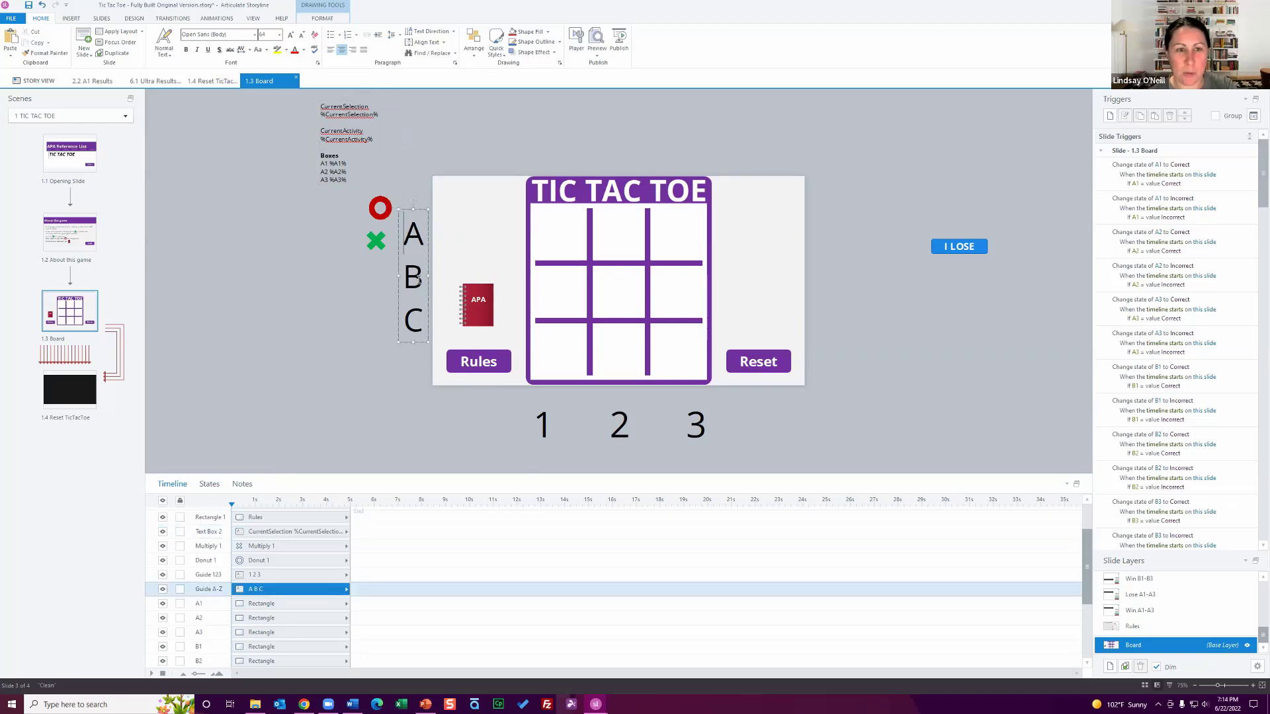
left_click(419, 319)
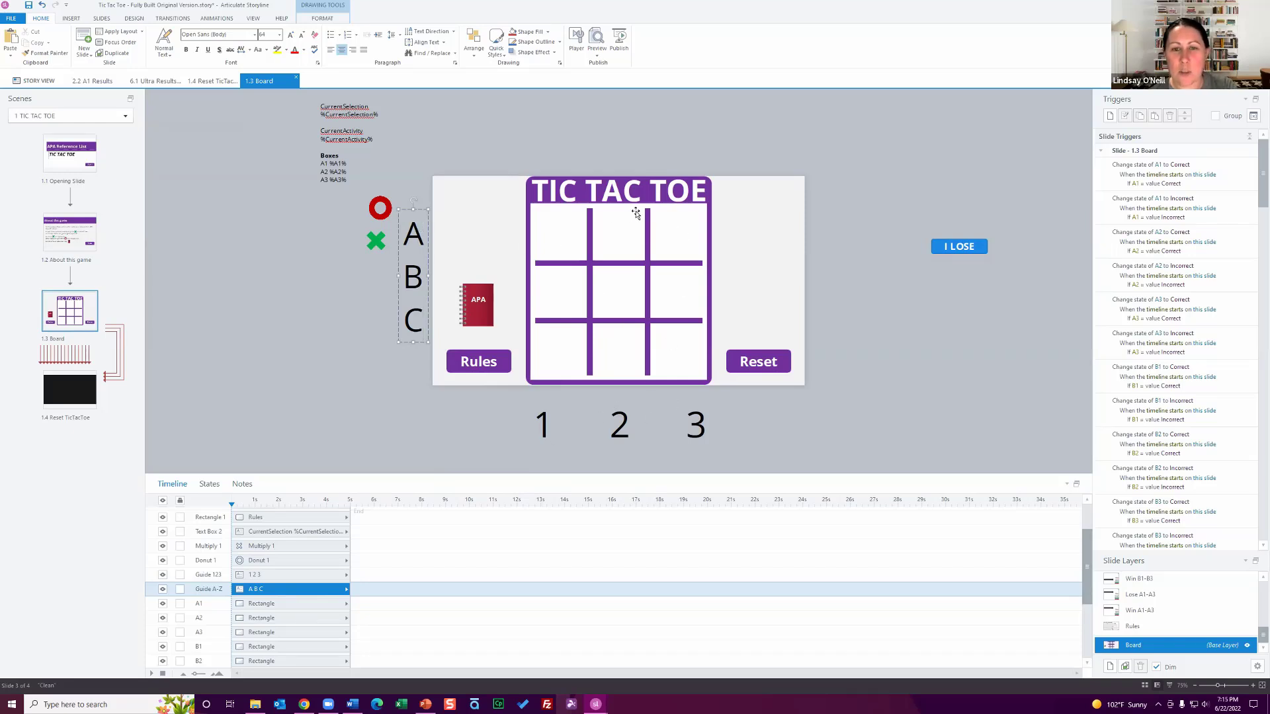
left_click(558, 242)
left_click(617, 228)
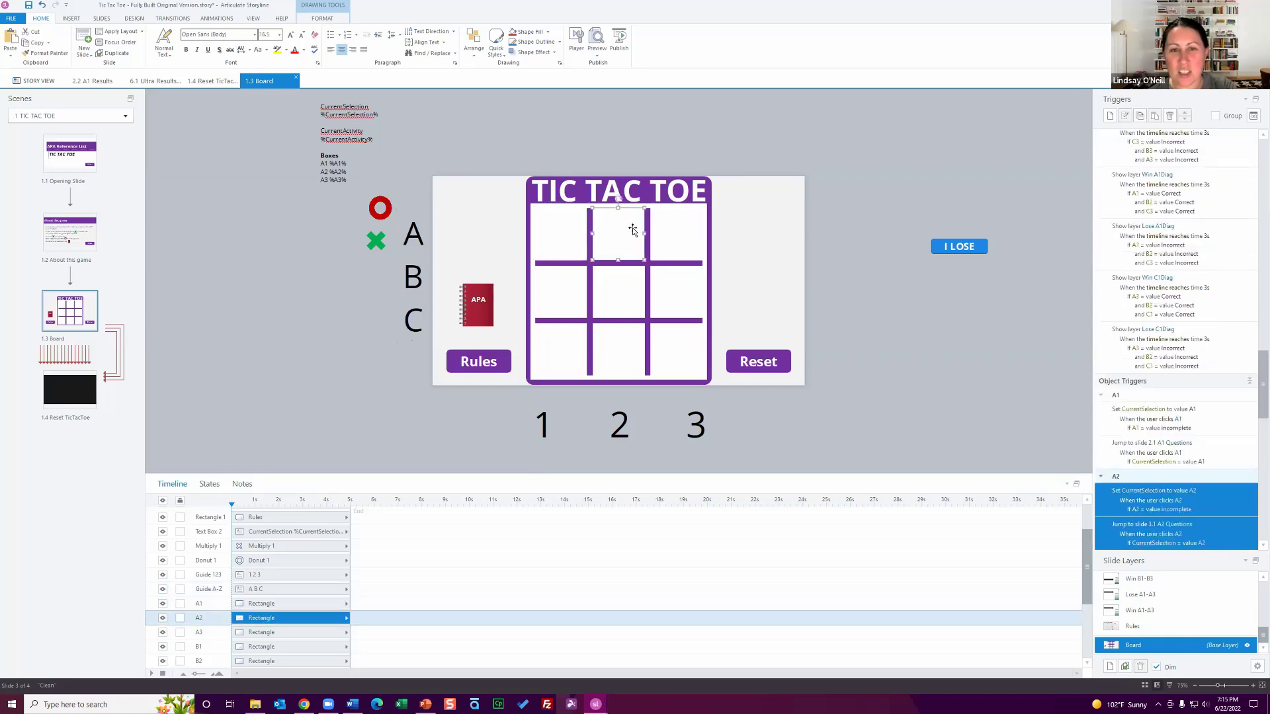
left_click(668, 231)
left_click(562, 296)
left_click(612, 294)
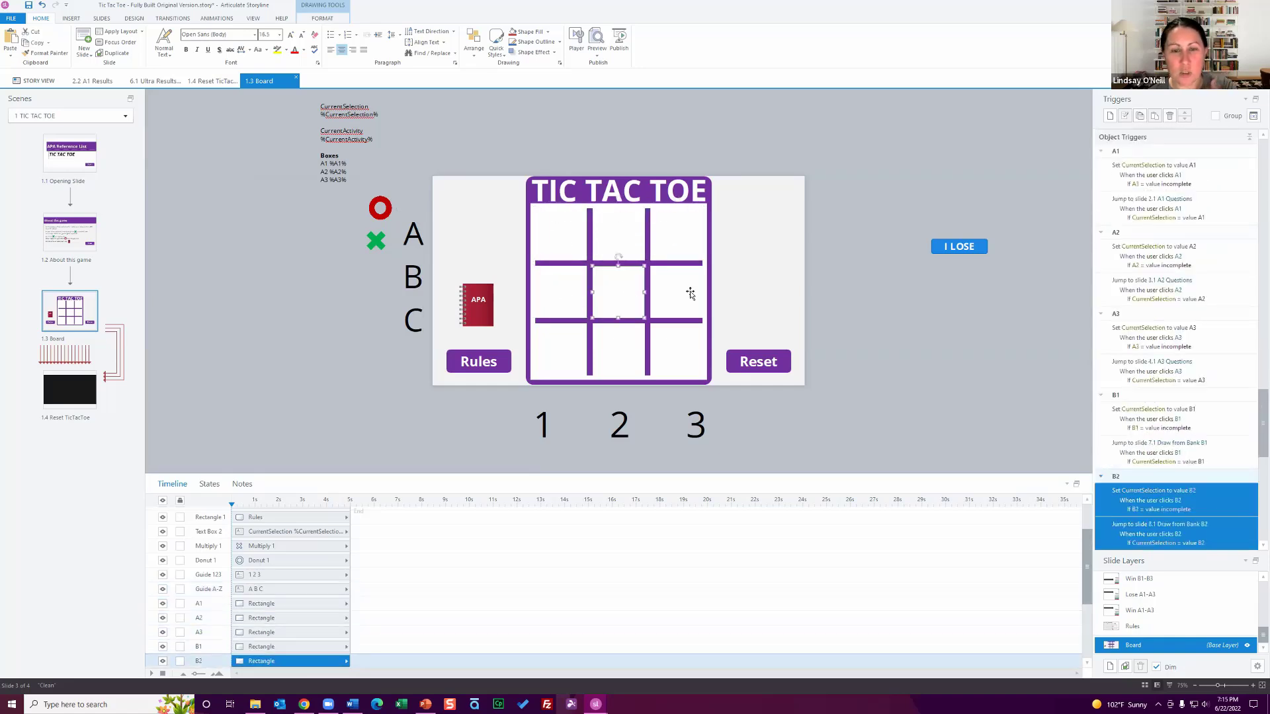
left_click(691, 294)
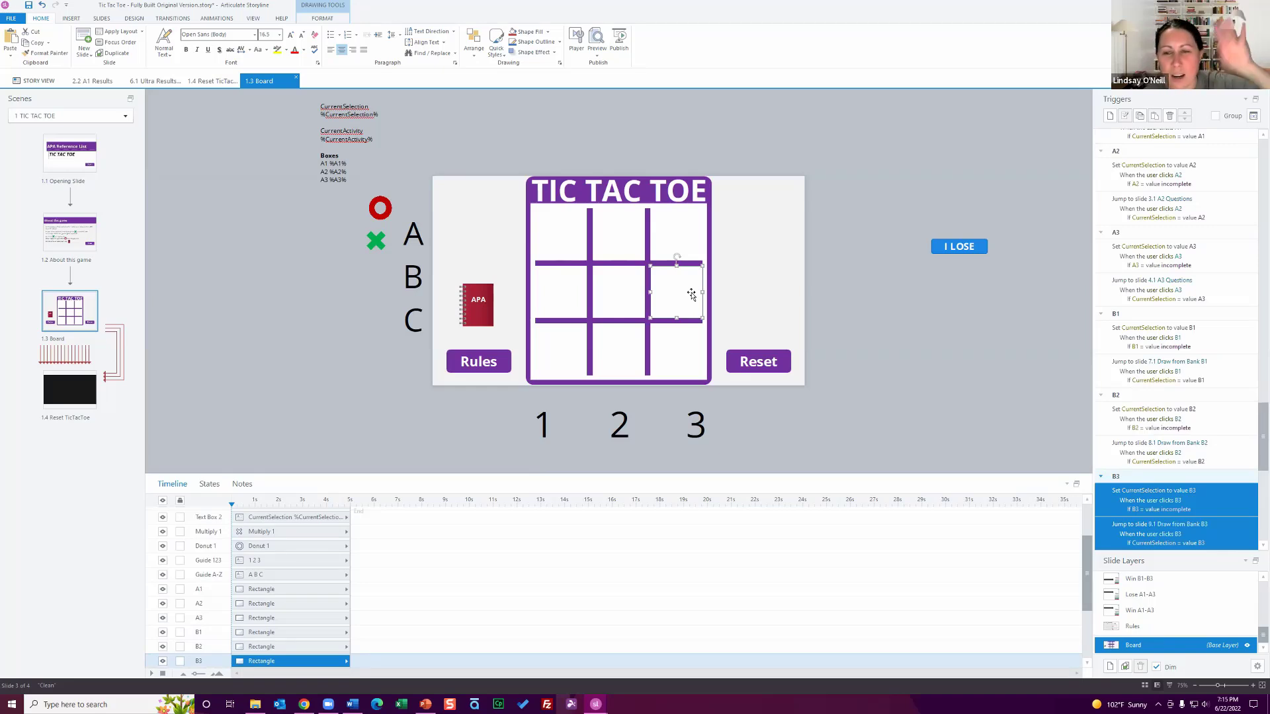
left_click(892, 331)
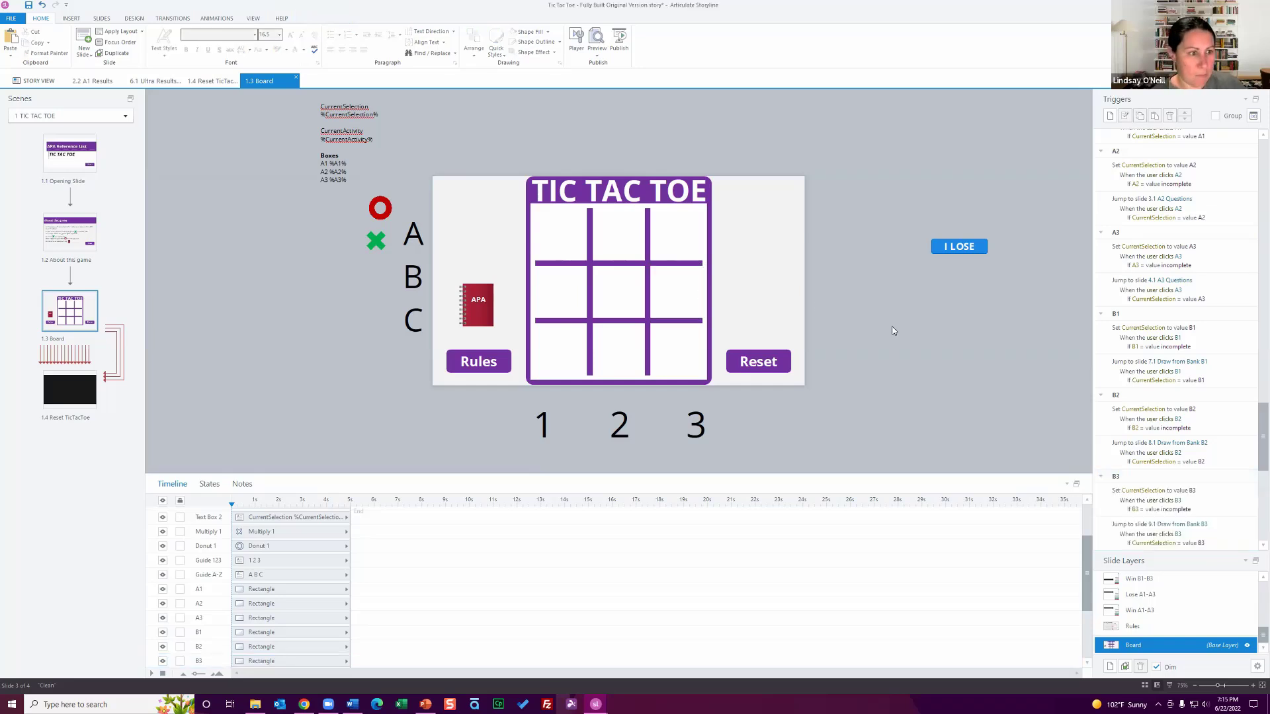
- Review the project's scenes in Story View and close the fully built project without saving the changes
left_click(27, 81)
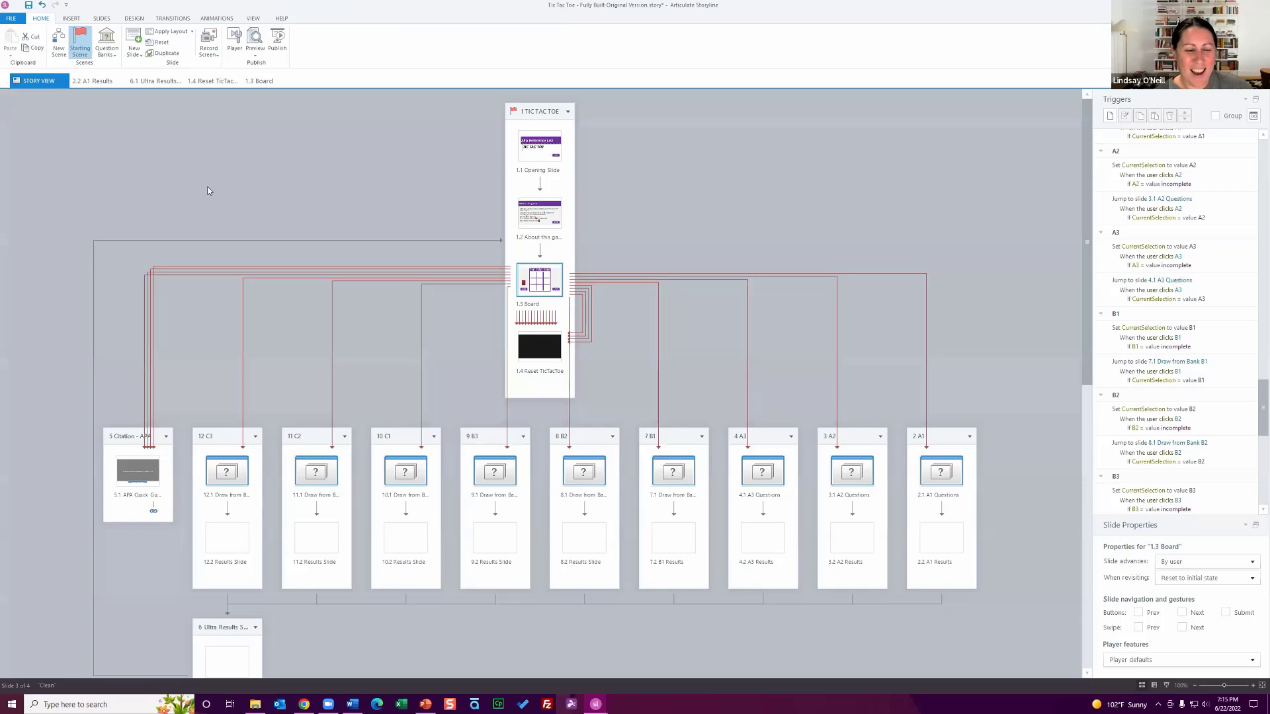
scroll(207, 191, "down", 1)
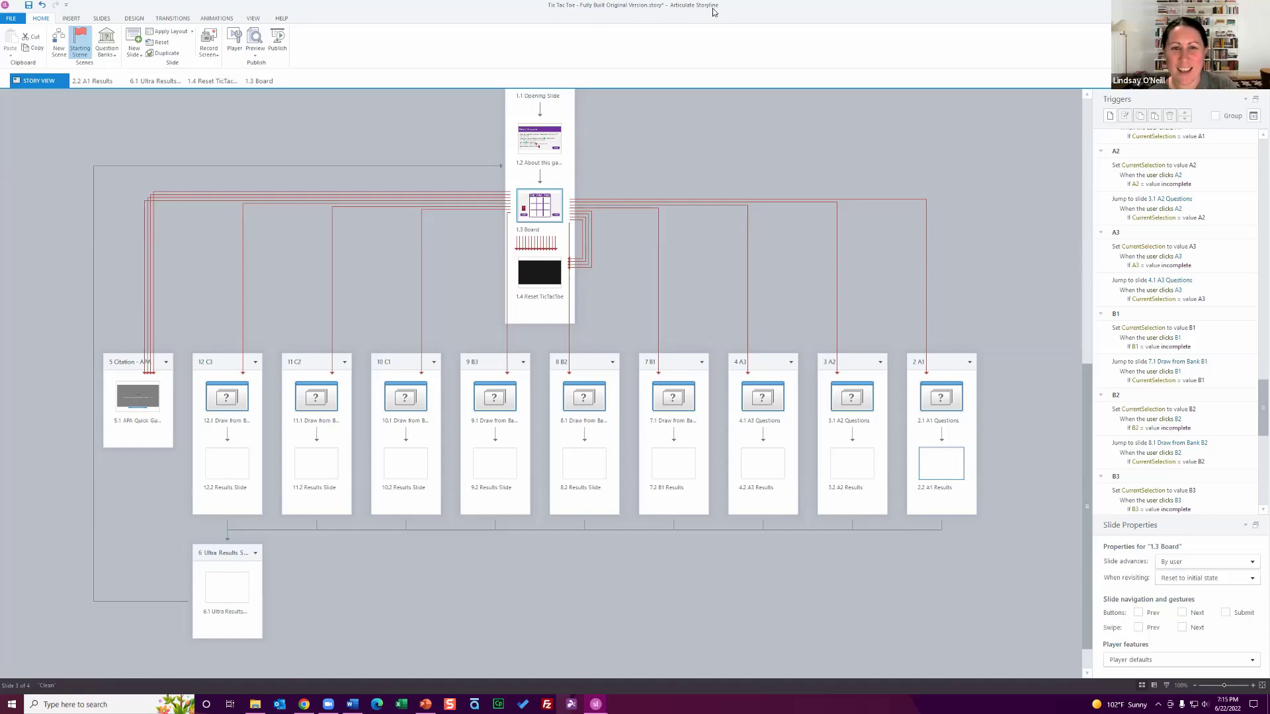
left_click_drag(518, 160, 576, 197)
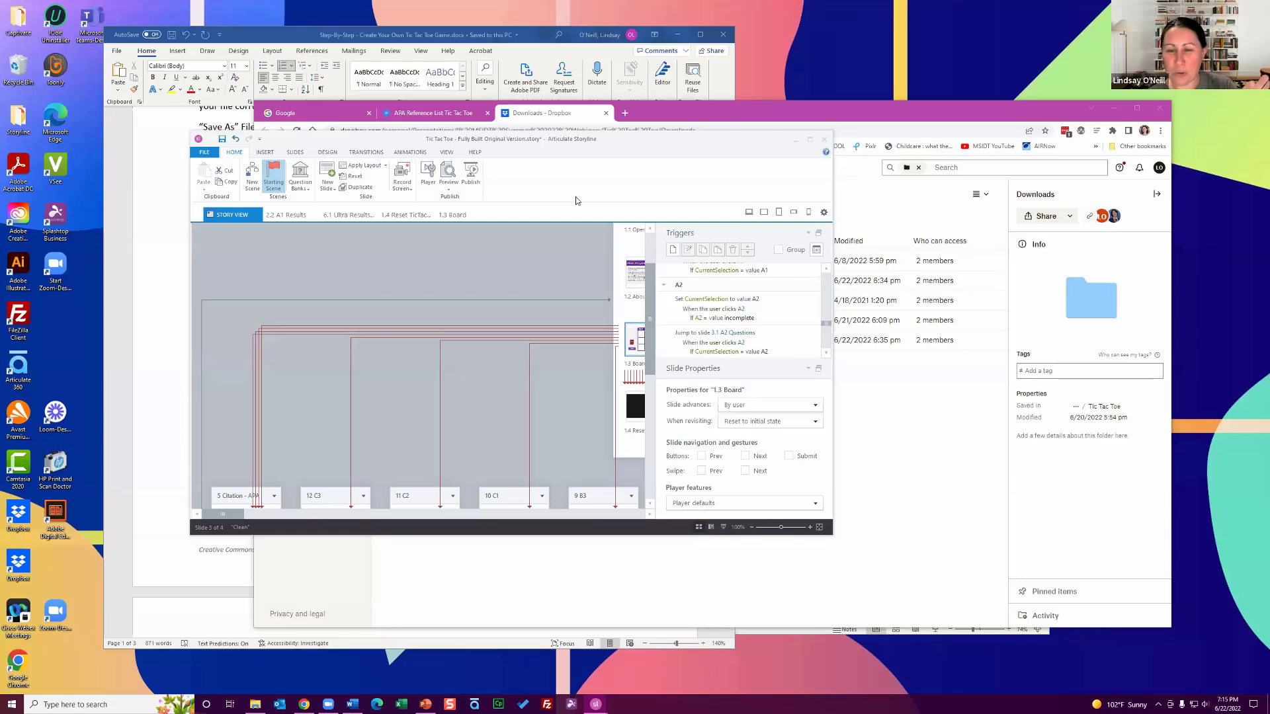
left_click(821, 140)
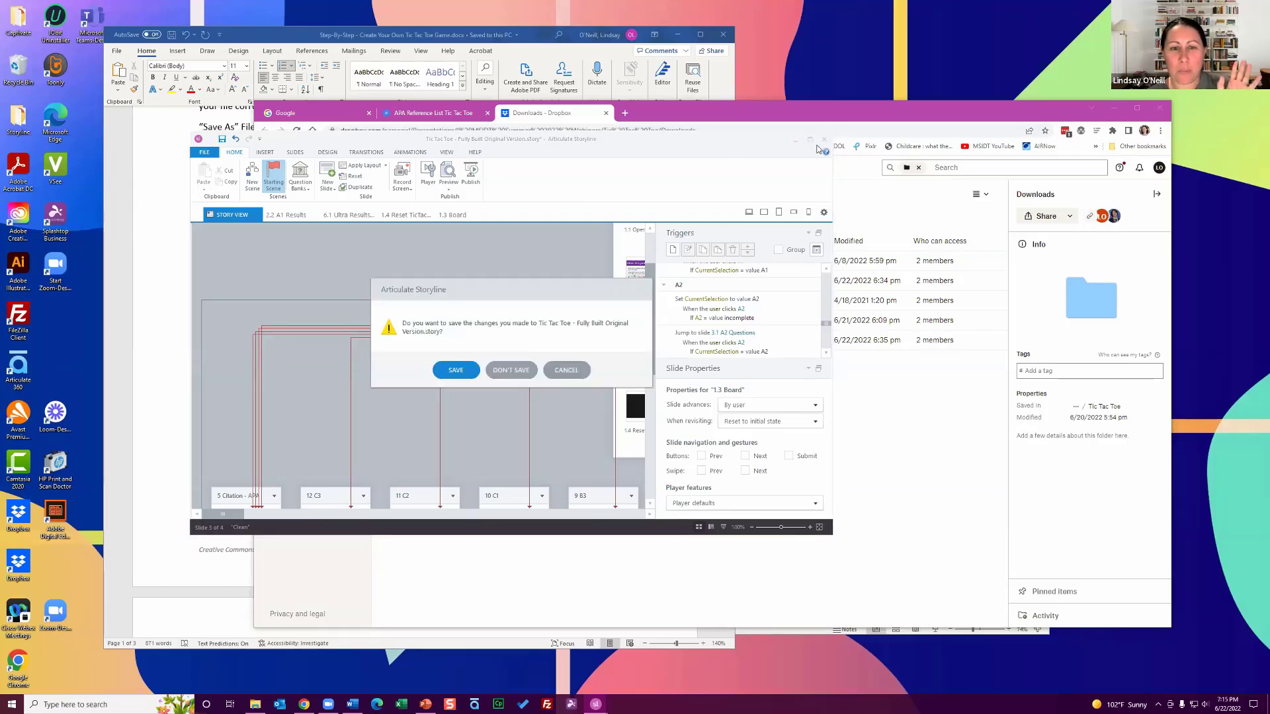
left_click(518, 372)
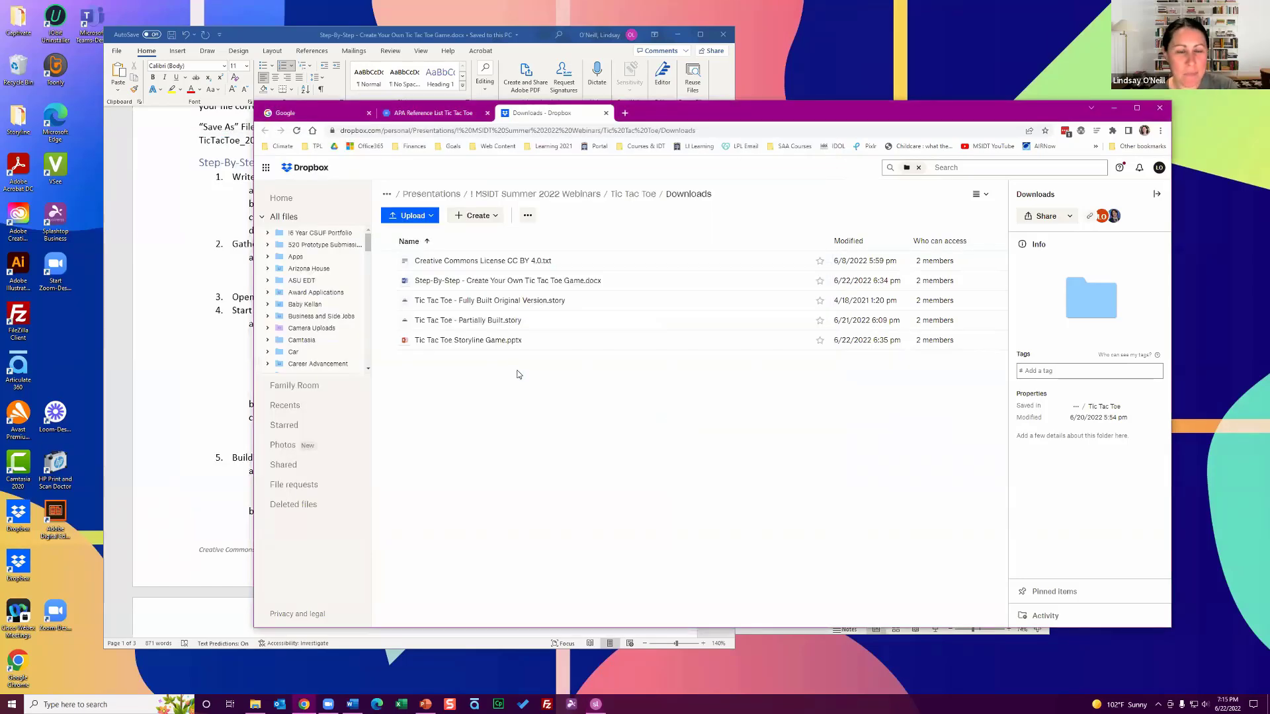
- Create a new blank Storyline project from the partially built project's window and minimize the Dropbox browser window
left_click(484, 321)
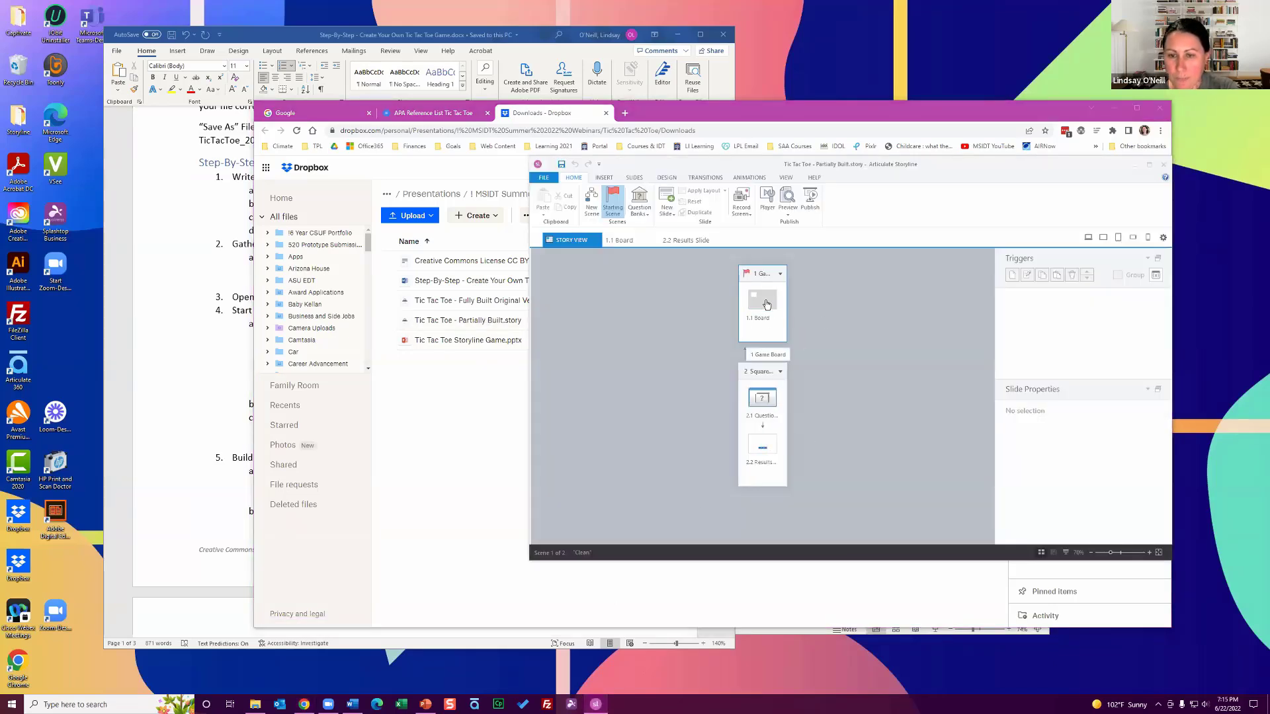
left_click(551, 179)
left_click(551, 197)
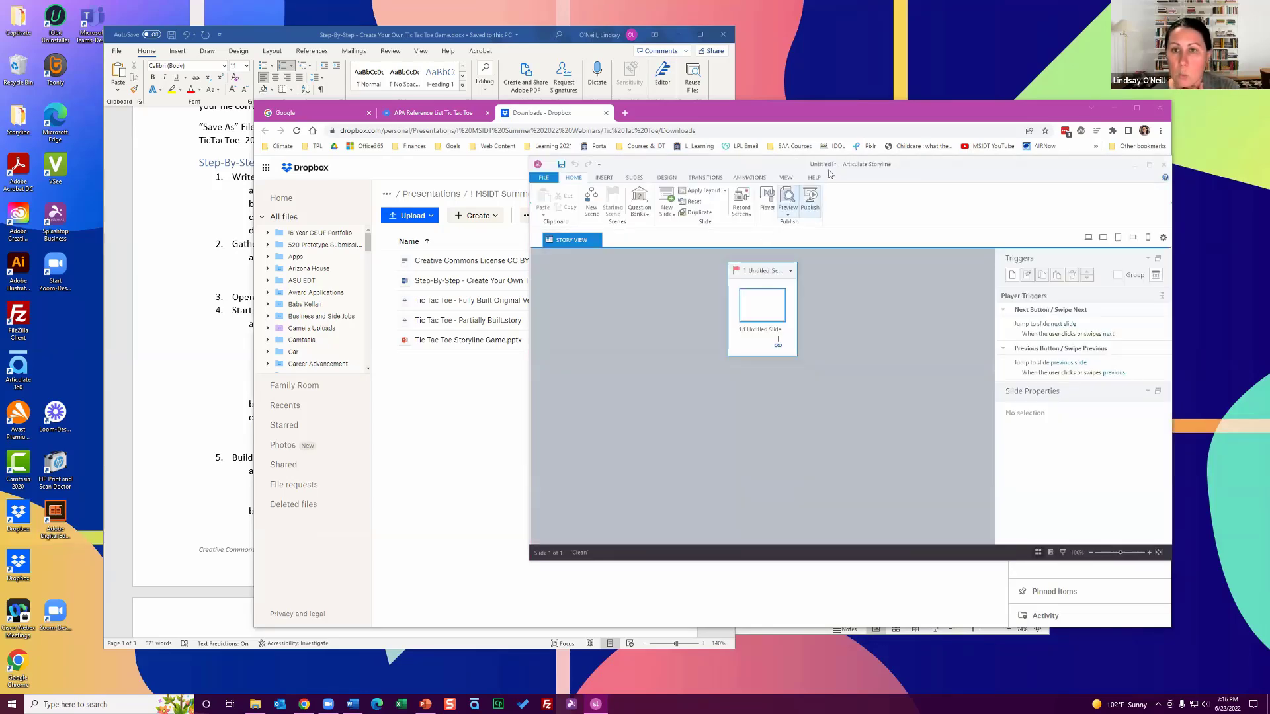
left_click(1058, 112)
left_click(1114, 108)
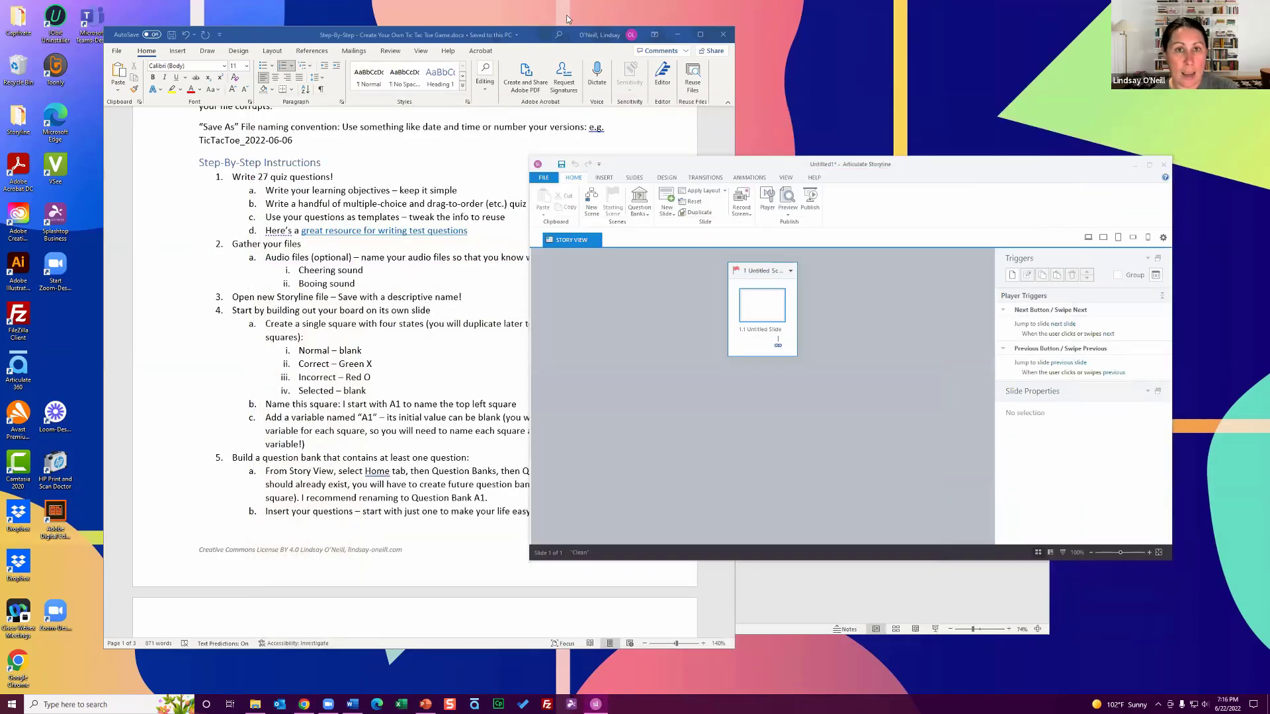
- Place the instructions document beside the Storyline window and highlight its note recommending a periodic Save As
left_click(521, 27)
left_click_drag(522, 25, 432, 33)
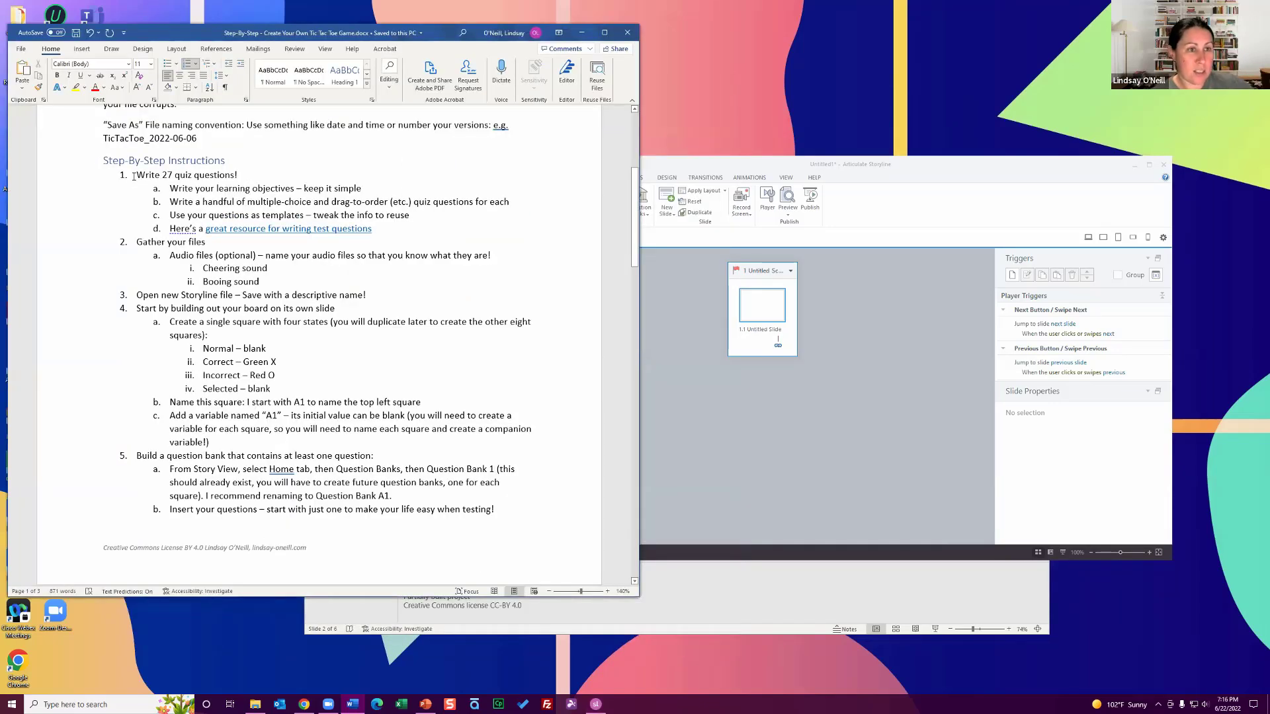
scroll(134, 176, "up", 3)
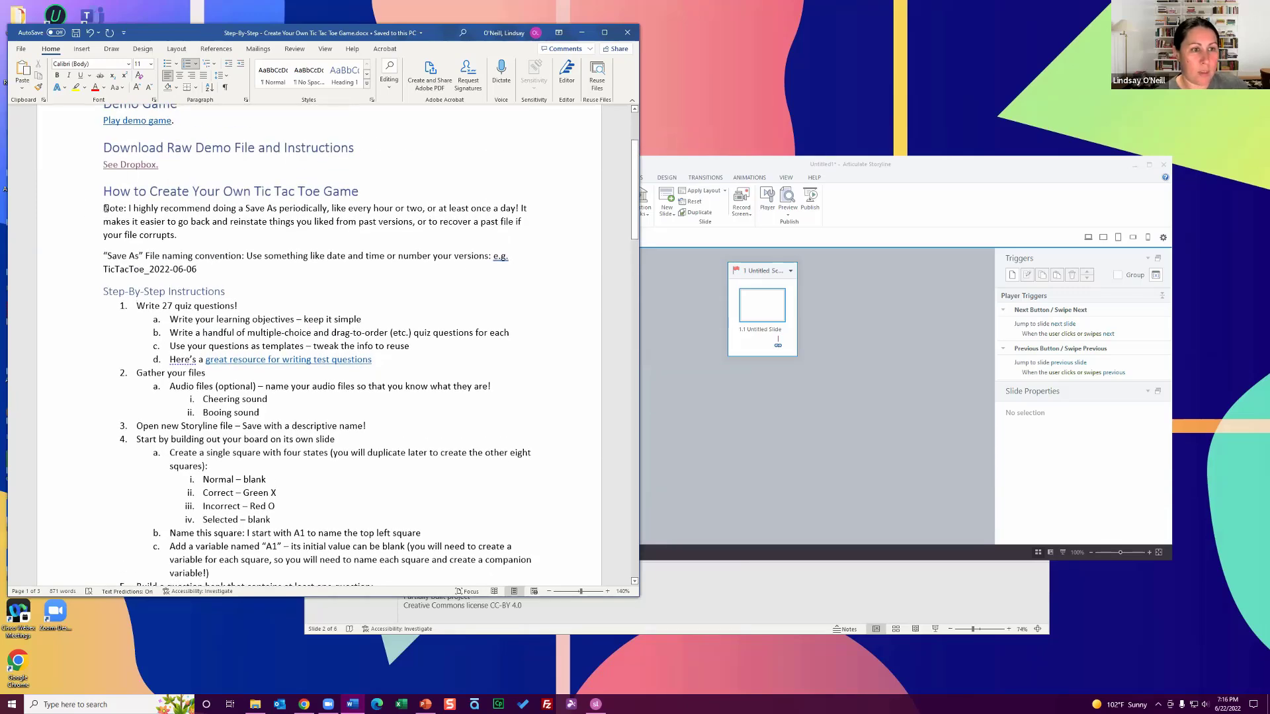
left_click_drag(106, 209, 218, 244)
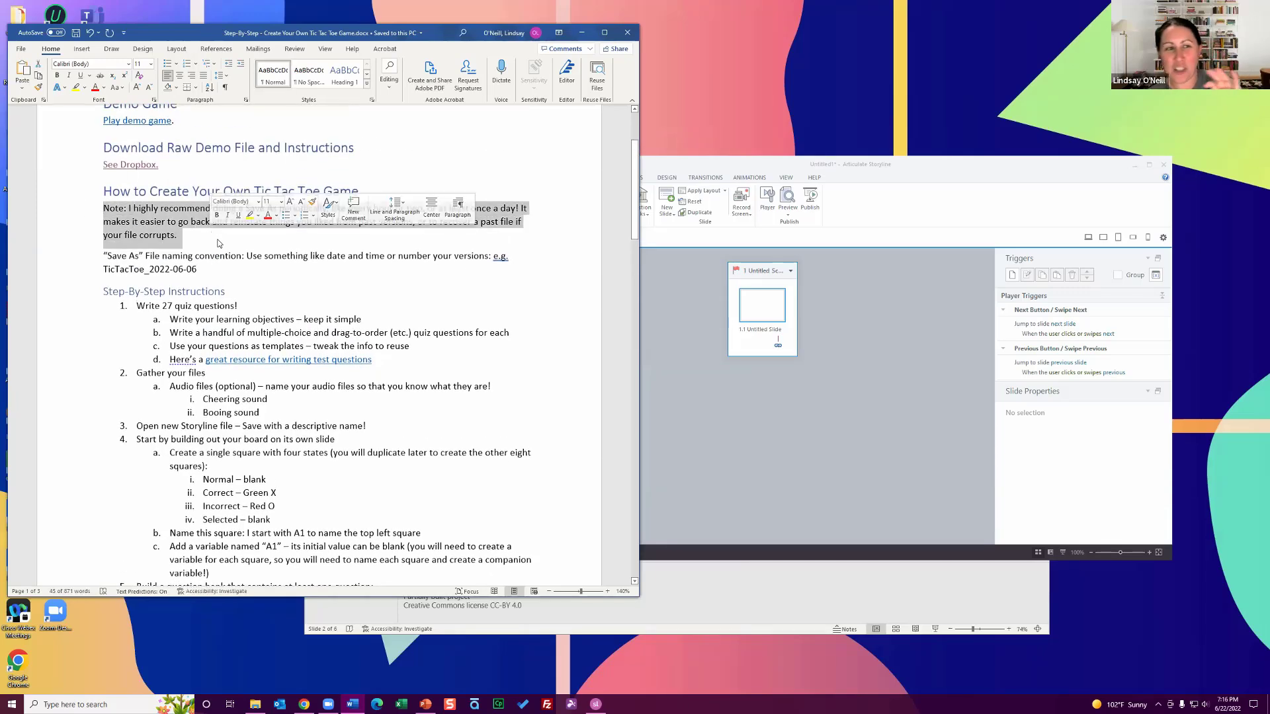
- Highlight the phrases "Save As periodically" and "like every hour or two" in the instructions note, and clear the selection
left_click(219, 243)
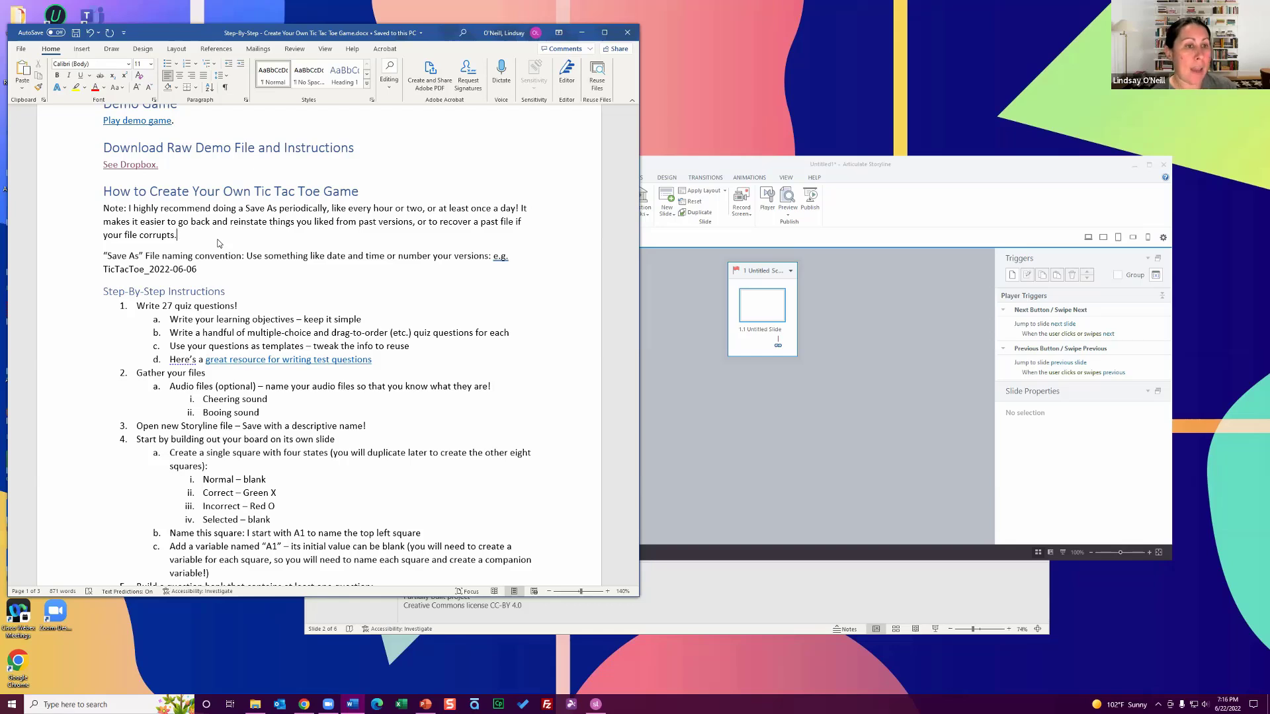
left_click_drag(245, 209, 327, 209)
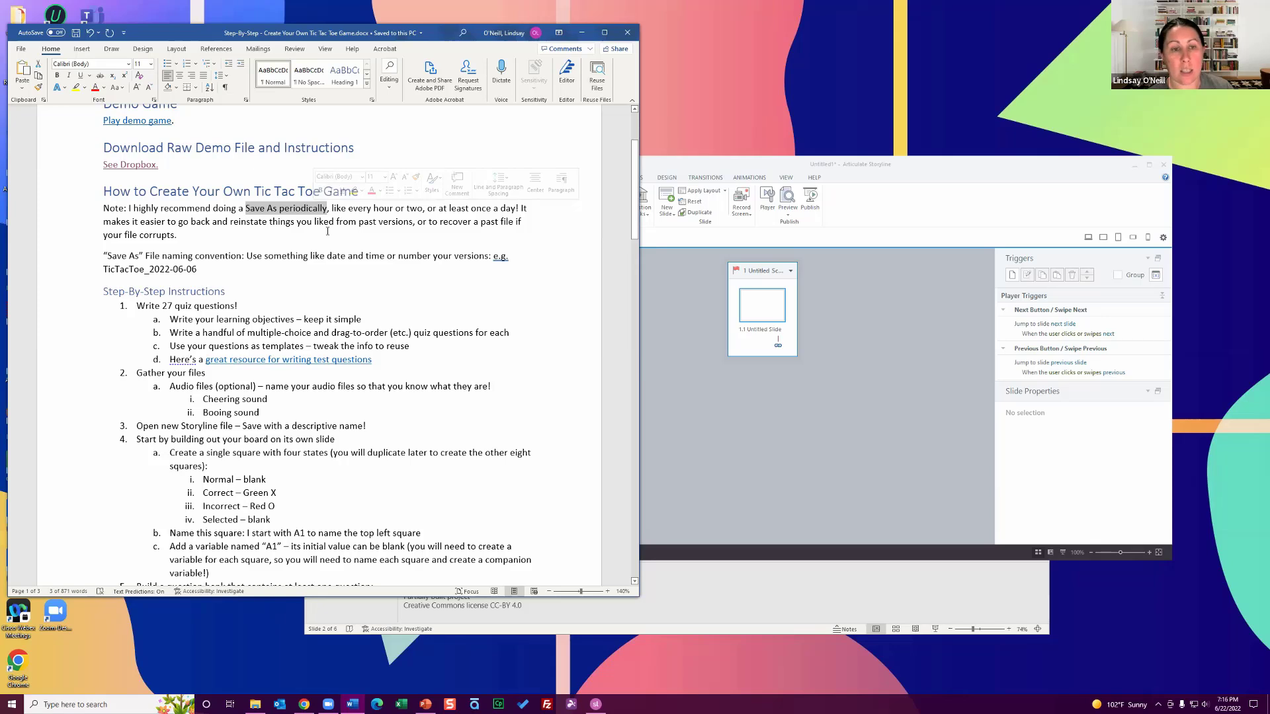
left_click_drag(332, 209, 418, 212)
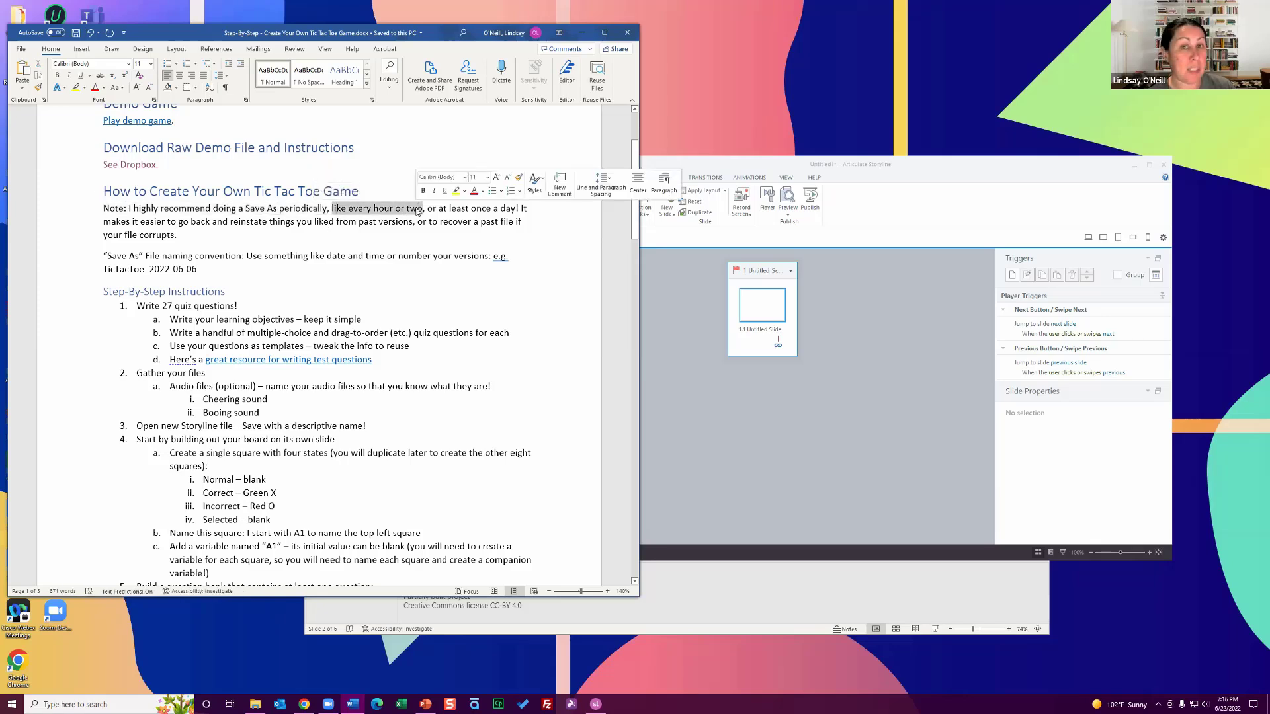
left_click(379, 244)
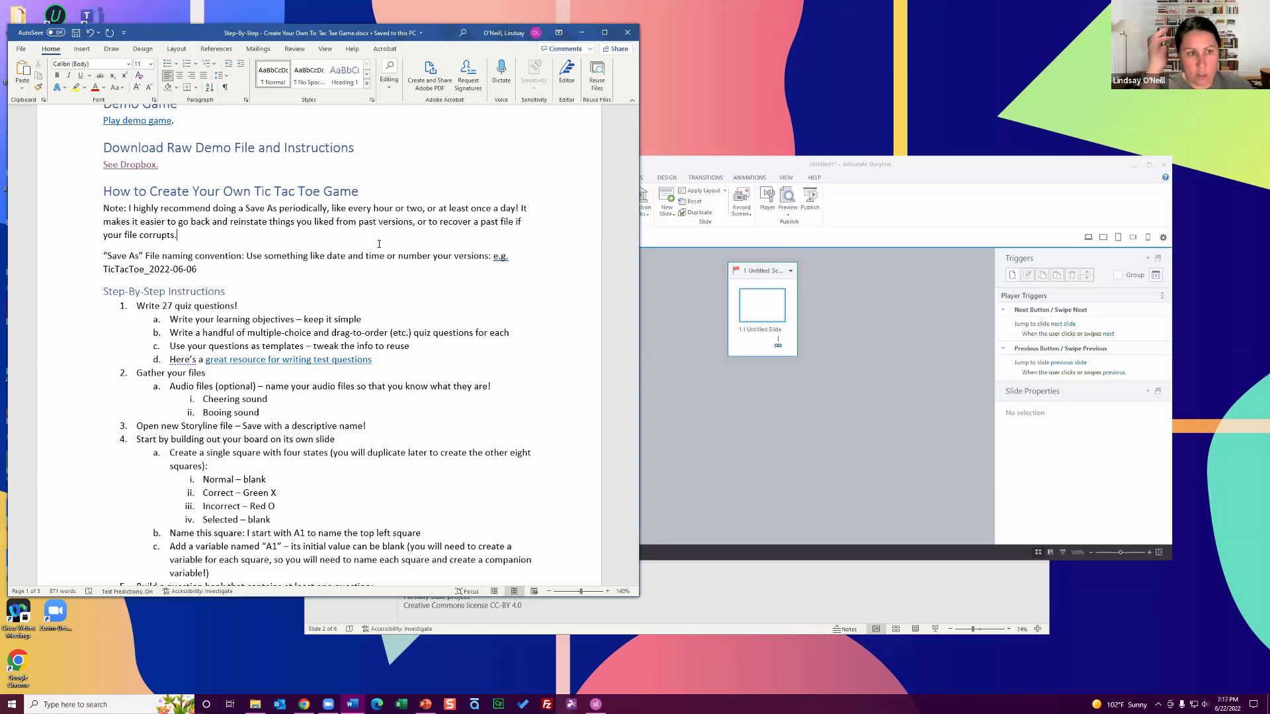
- Highlight the example file name TicTacToe_2022-06-06 and its date portion in the Save As naming convention
left_click_drag(104, 270, 263, 275)
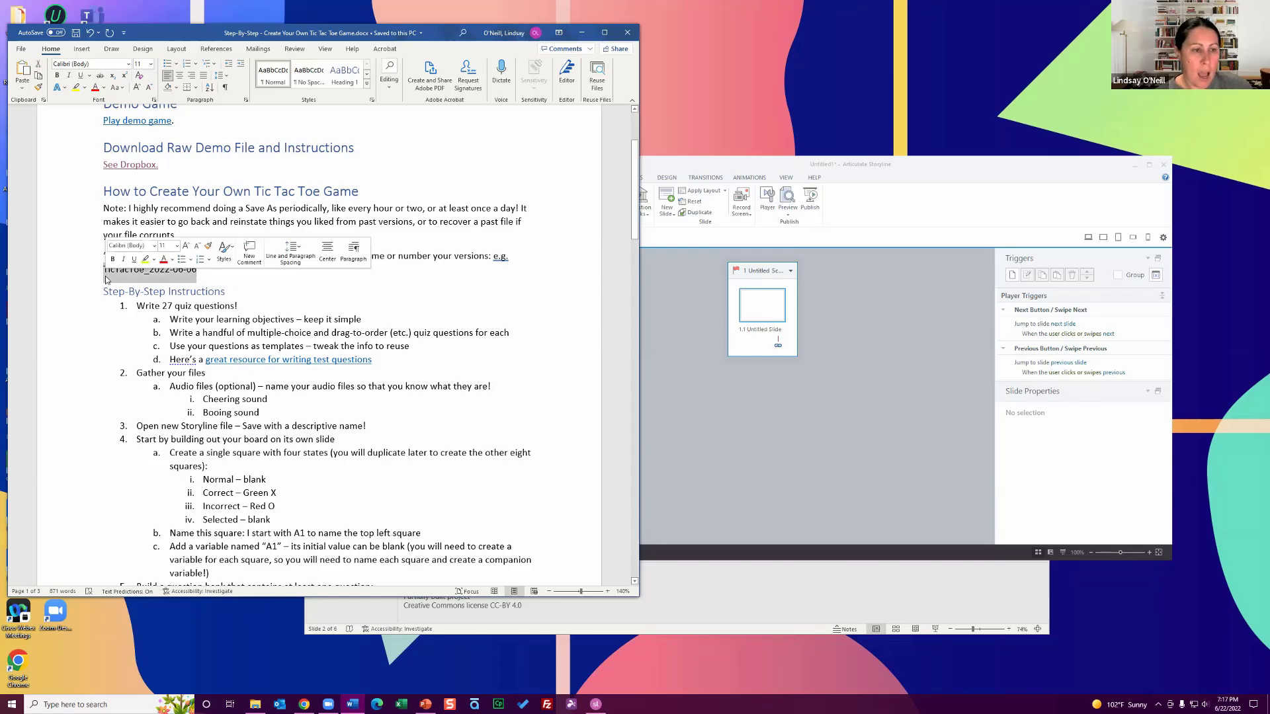
left_click(271, 276)
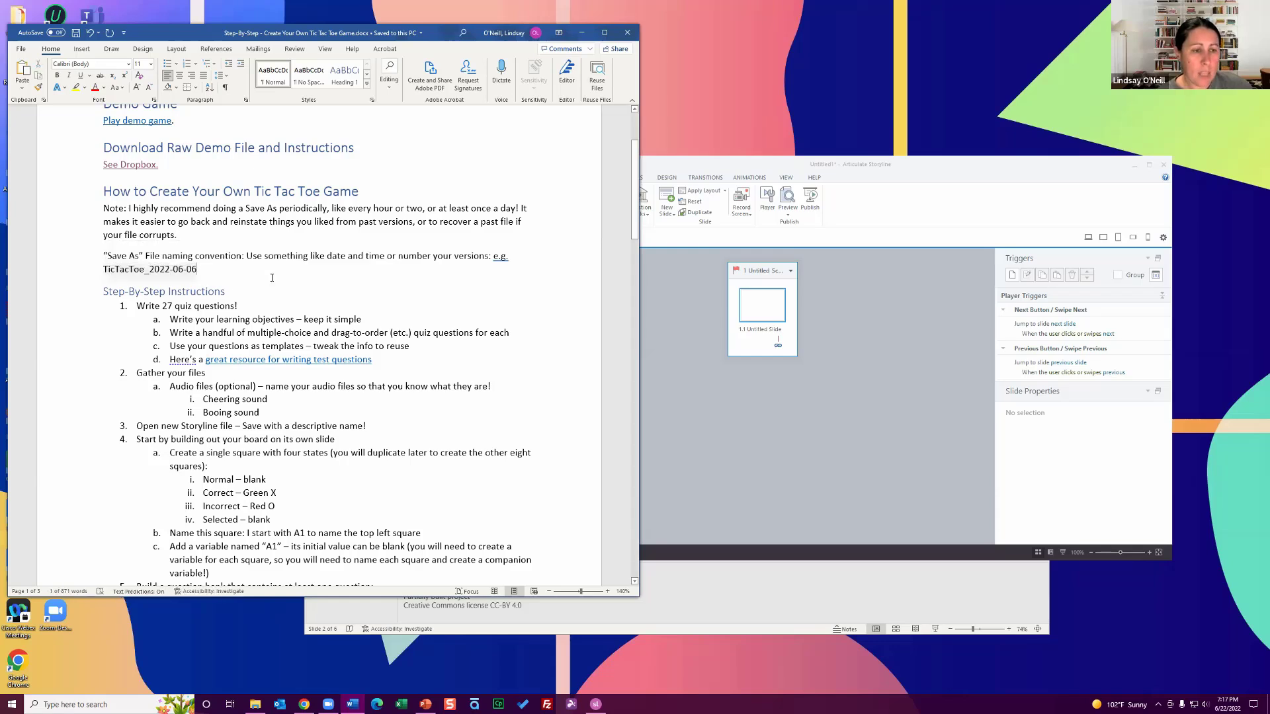
double_click(113, 273)
left_click_drag(207, 274, 150, 272)
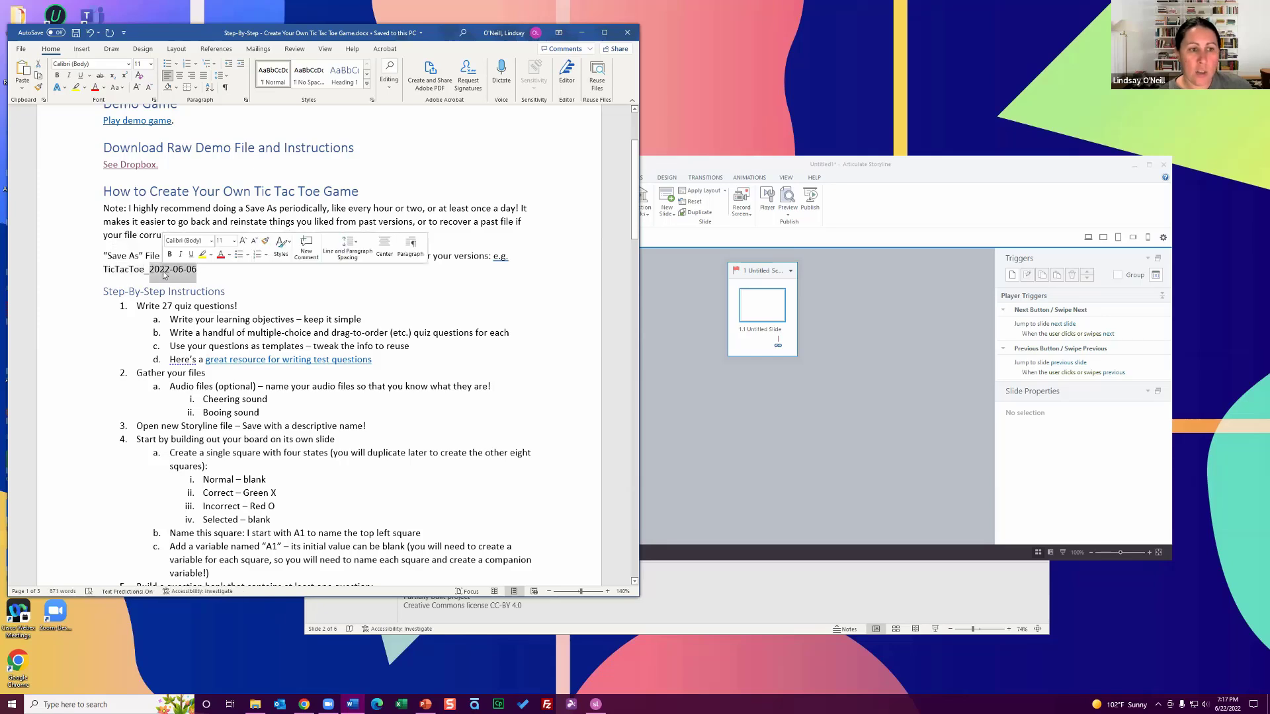
- Try appending the time "_1300" to the example file name TicTacToe_2022-06-06, and remove the addition
left_click(217, 274)
type("_")
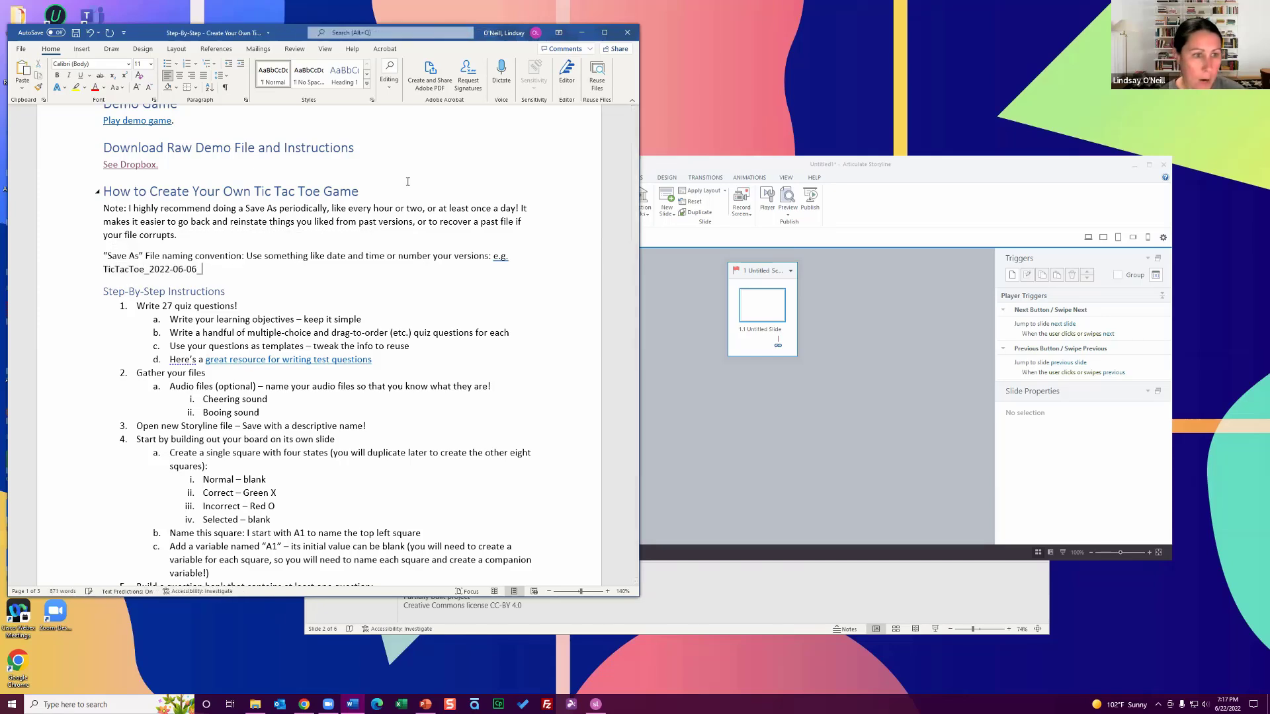
type("1300")
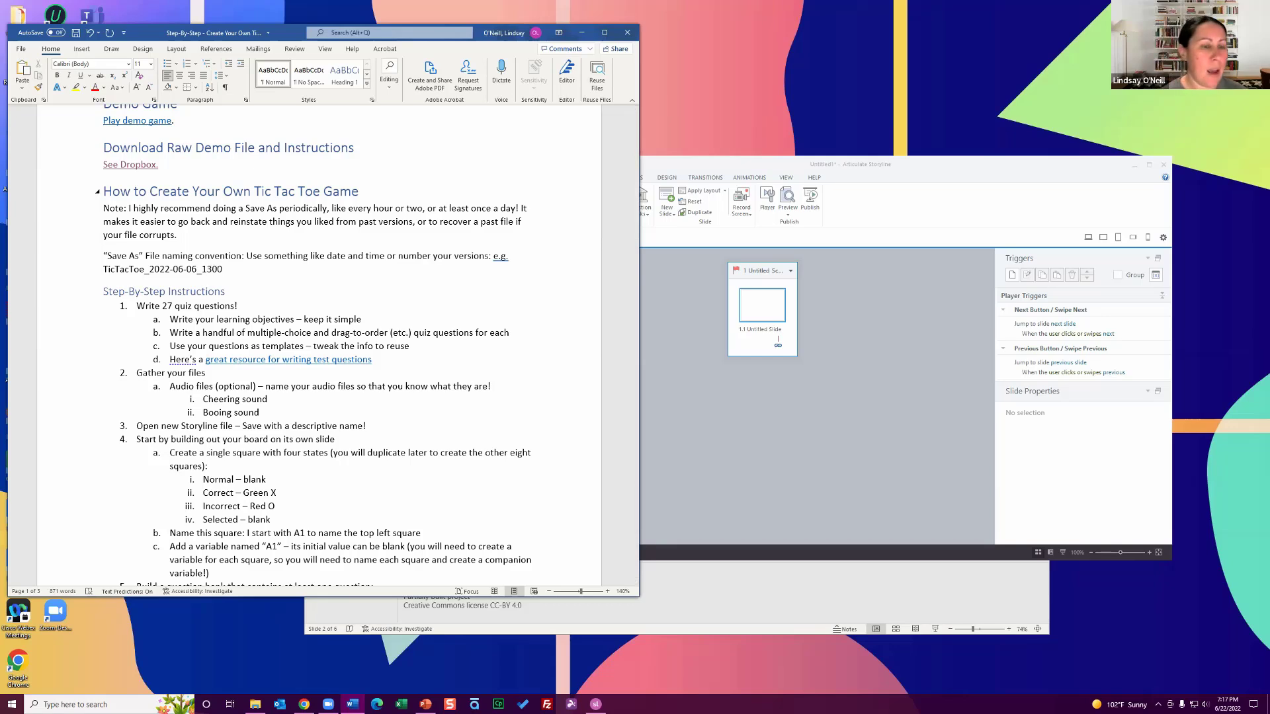
key("BackSpace")
key("BackSpace")
key("BackSpace")
key("BackSpace")
key("BackSpace")
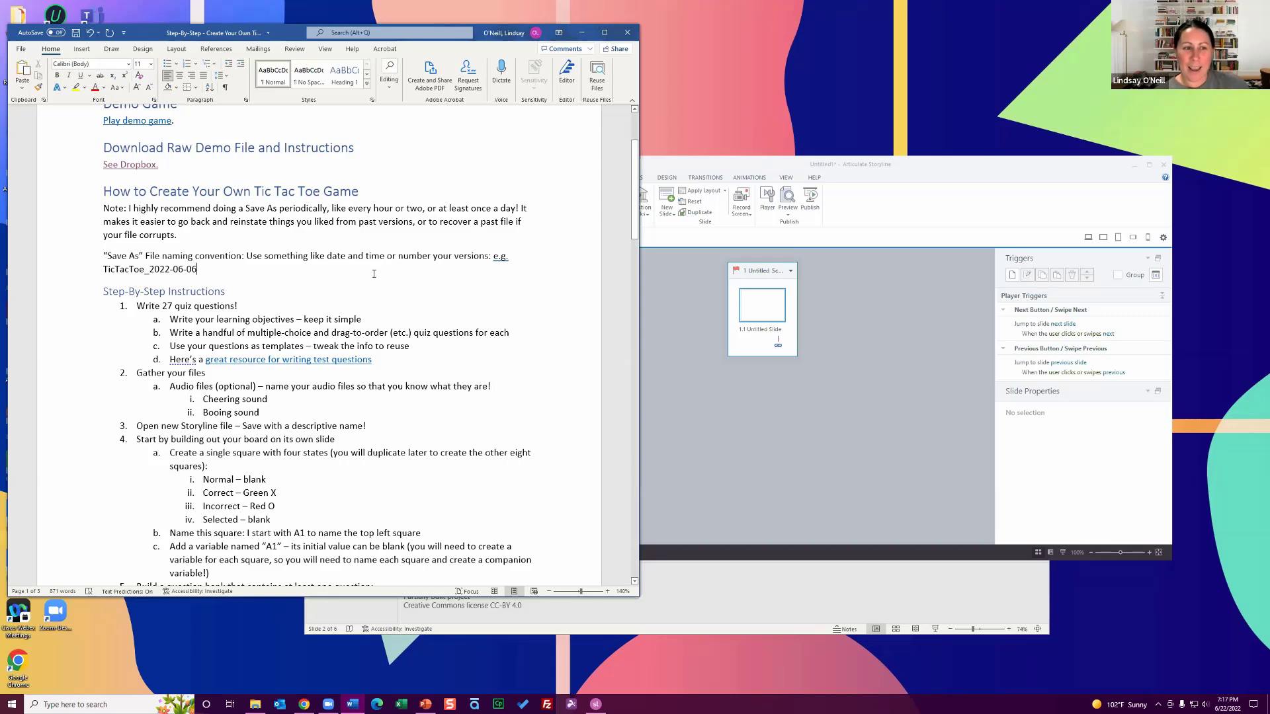
- Review step 1 on writing 27 quiz questions, highlighting the advice on question types and reusing questions as templates
scroll(375, 271, "down", 3)
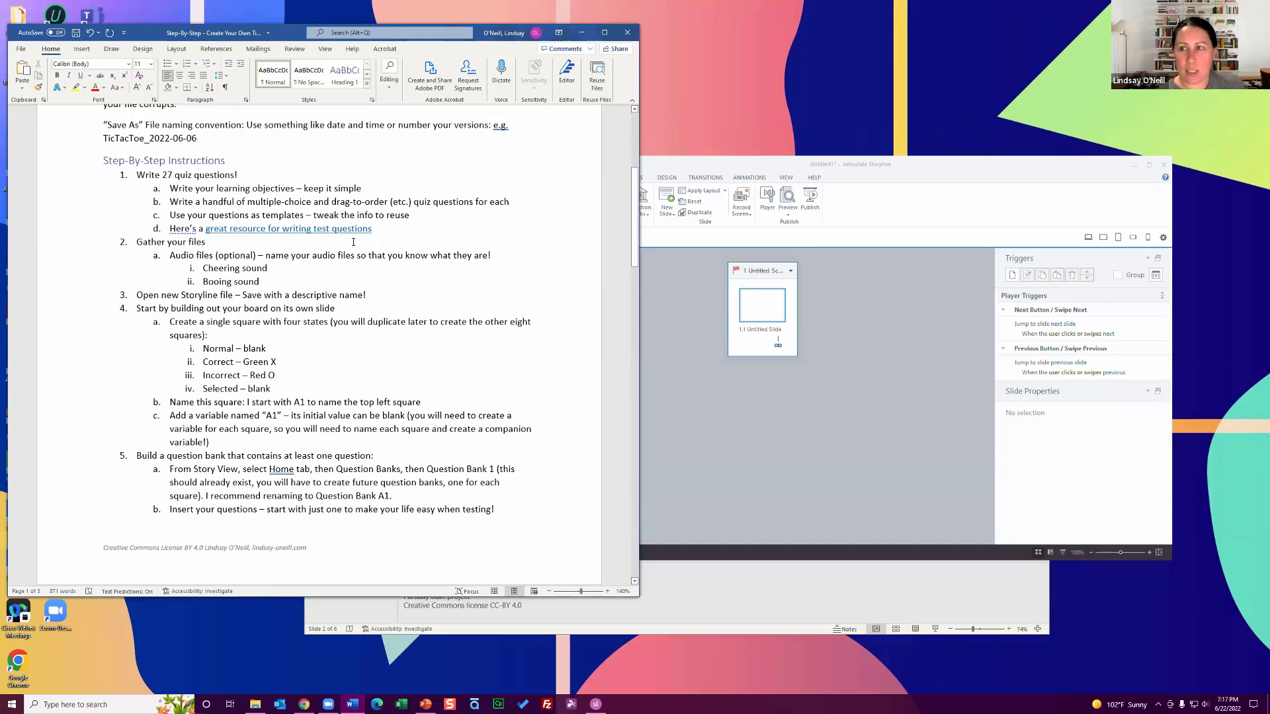
left_click_drag(138, 171, 242, 178)
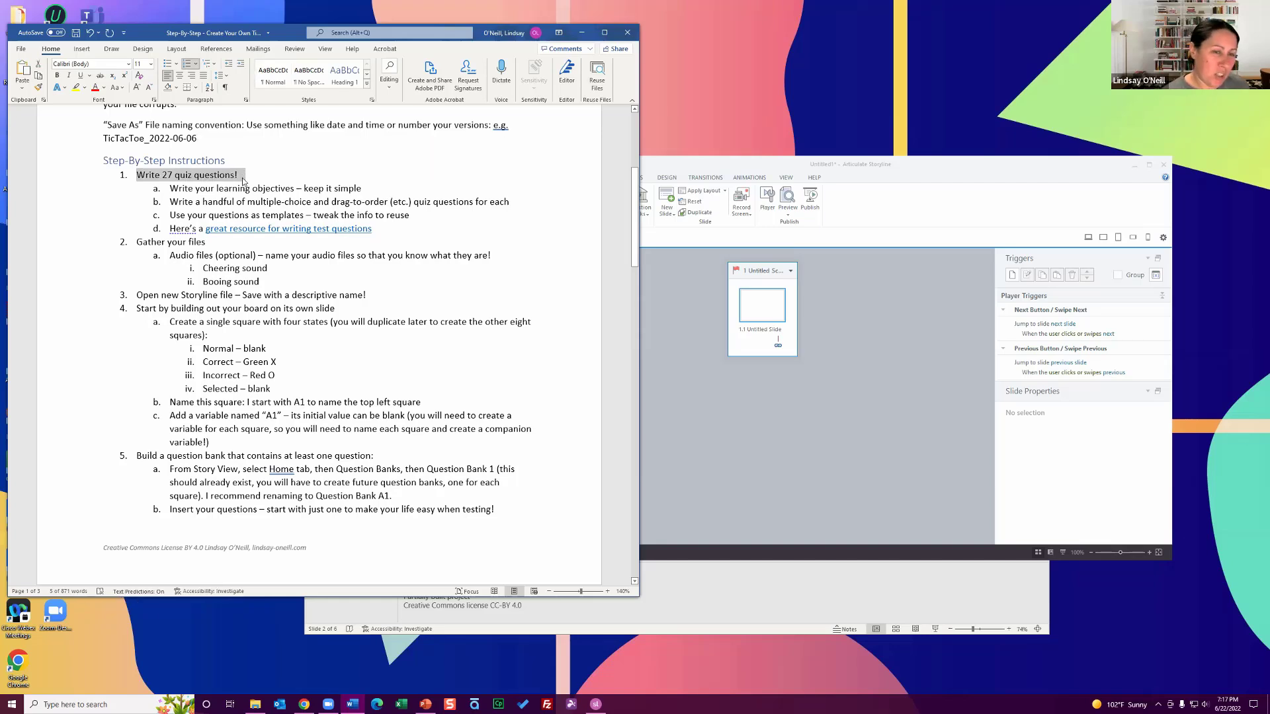
left_click(243, 179)
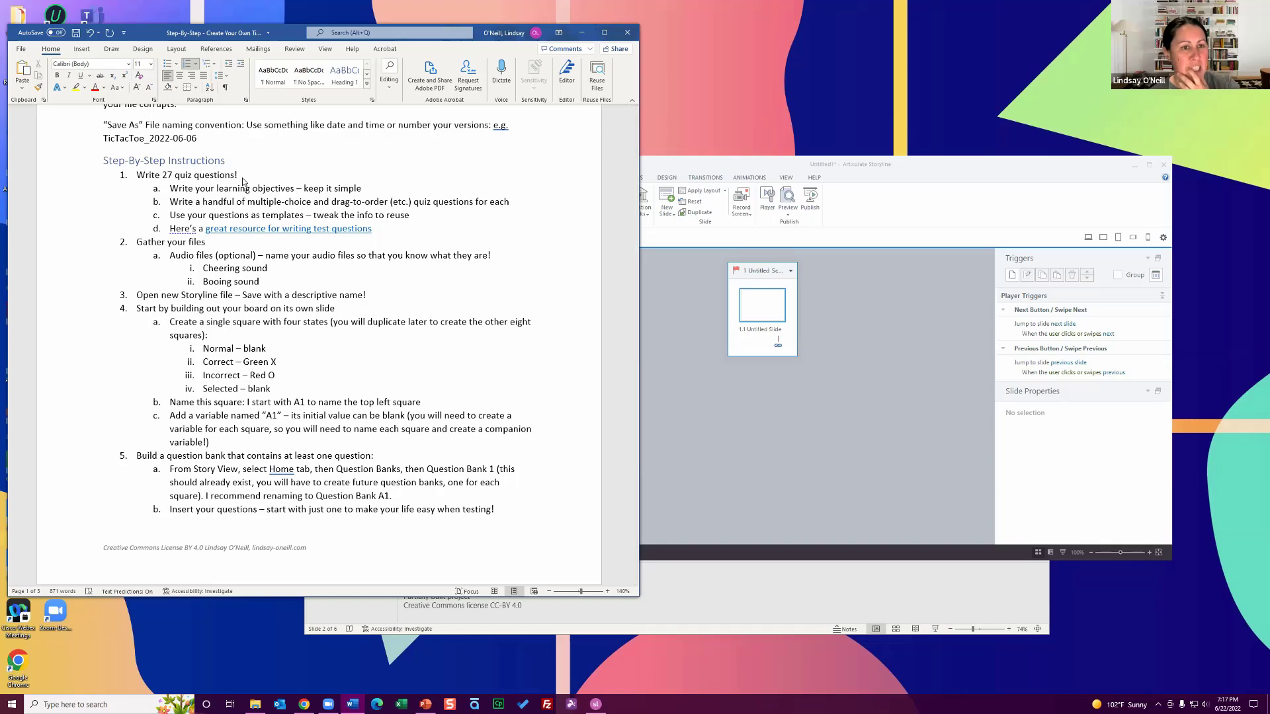
left_click_drag(170, 202, 519, 203)
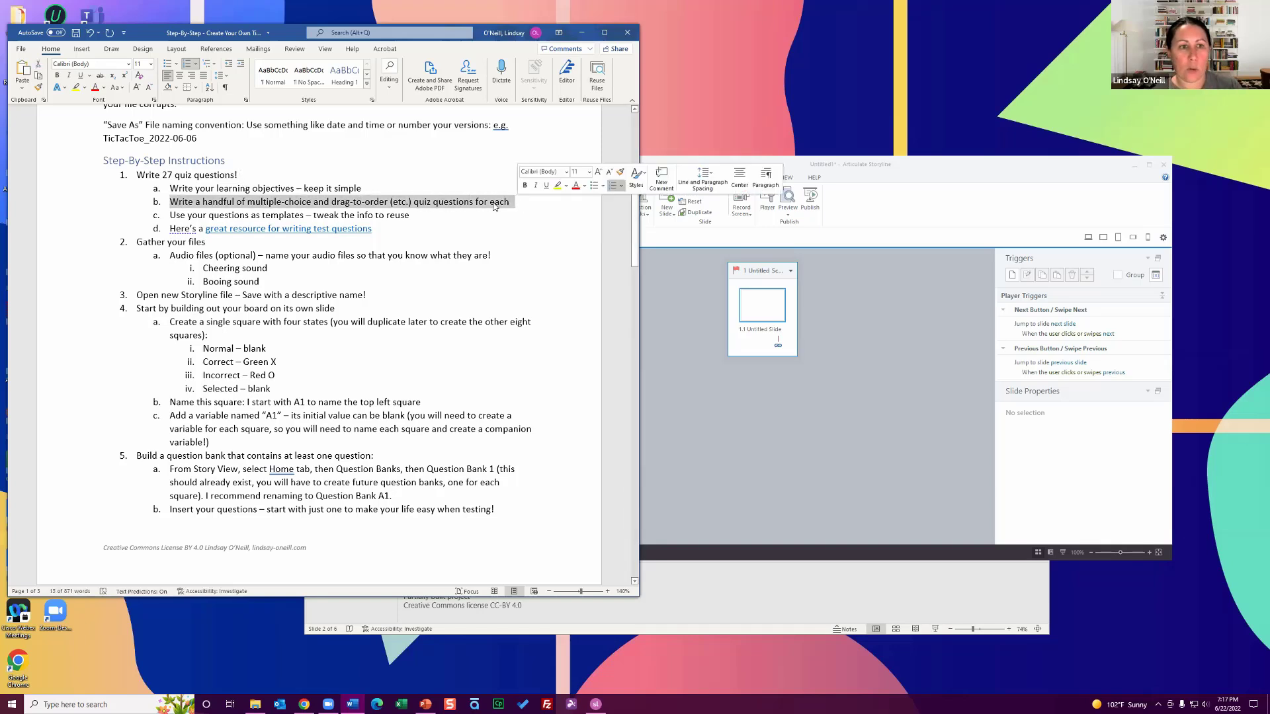
left_click_drag(410, 216, 168, 217)
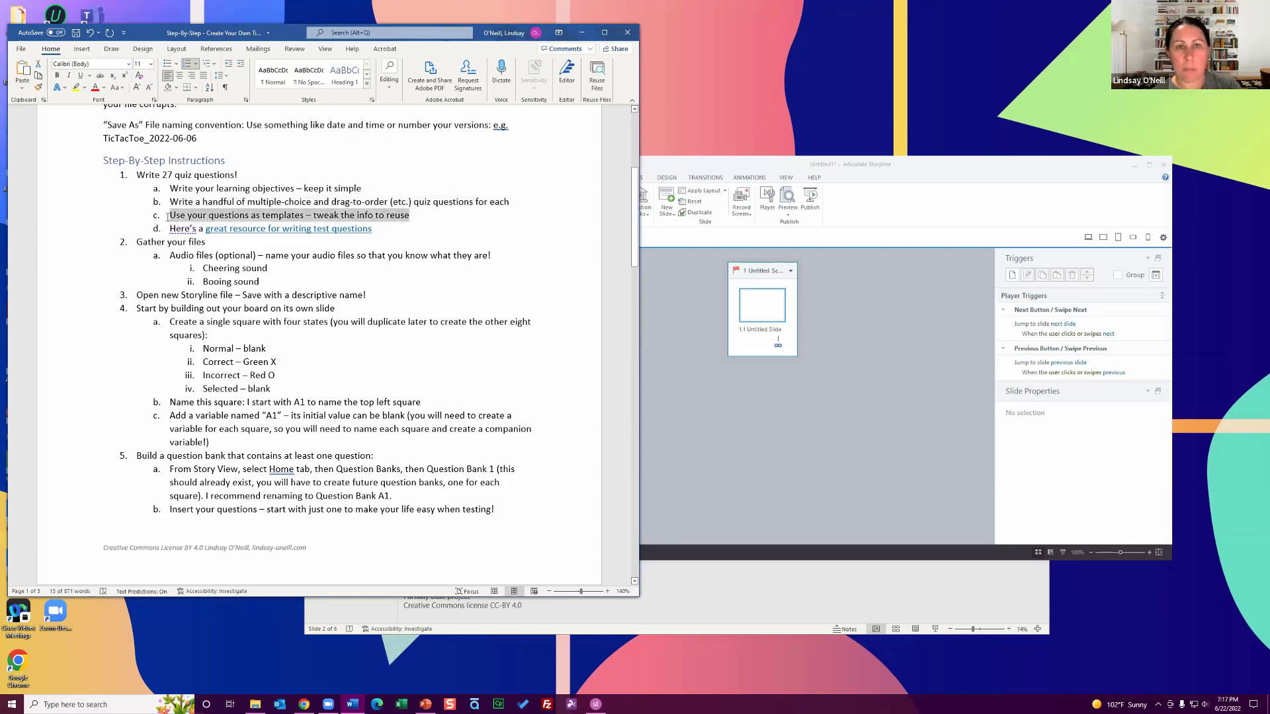
left_click(388, 229)
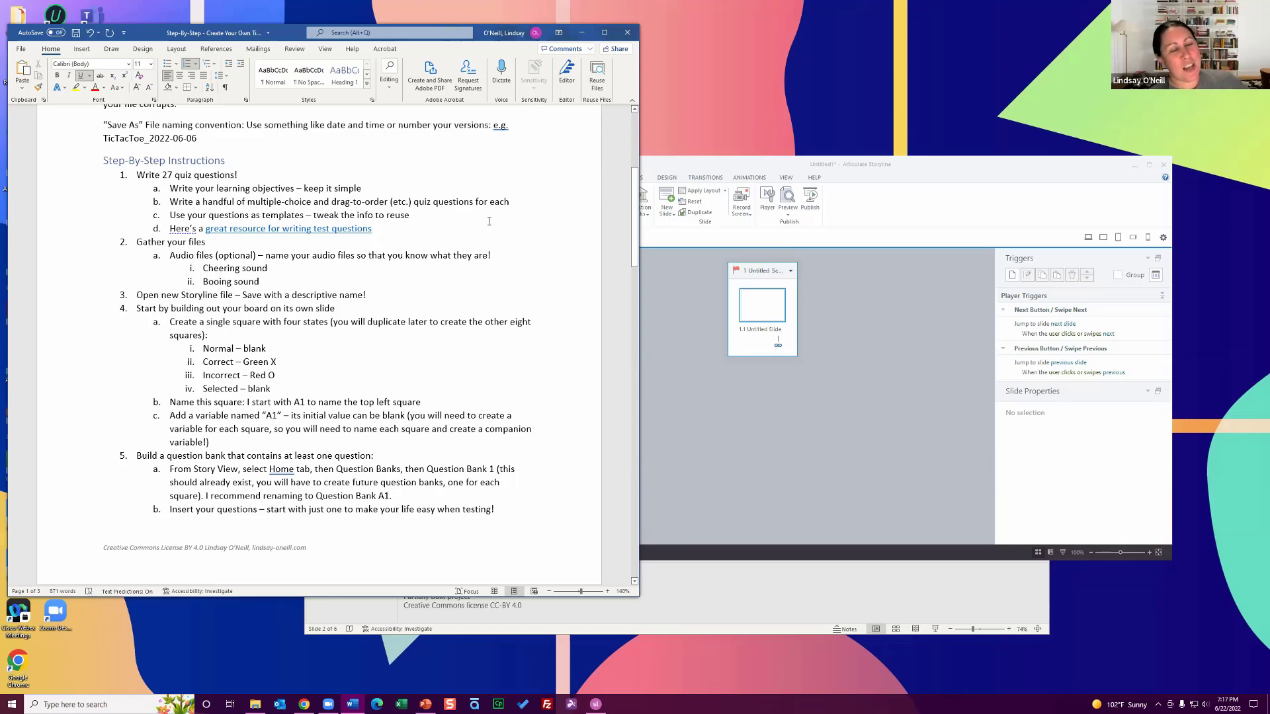
- Highlight step 3 of the instructions about opening a new Storyline file and saving it with a descriptive name
scroll(294, 226, "down", 1)
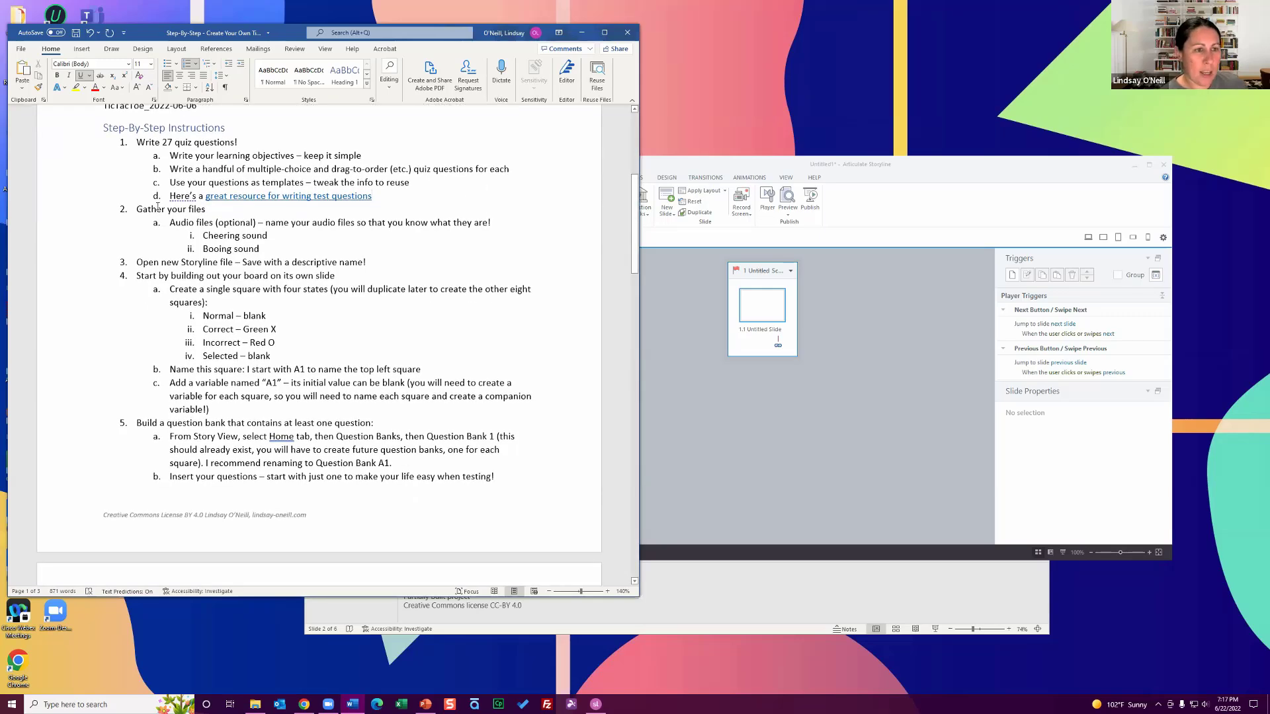
scroll(298, 252, "down", 2)
left_click_drag(136, 196, 374, 199)
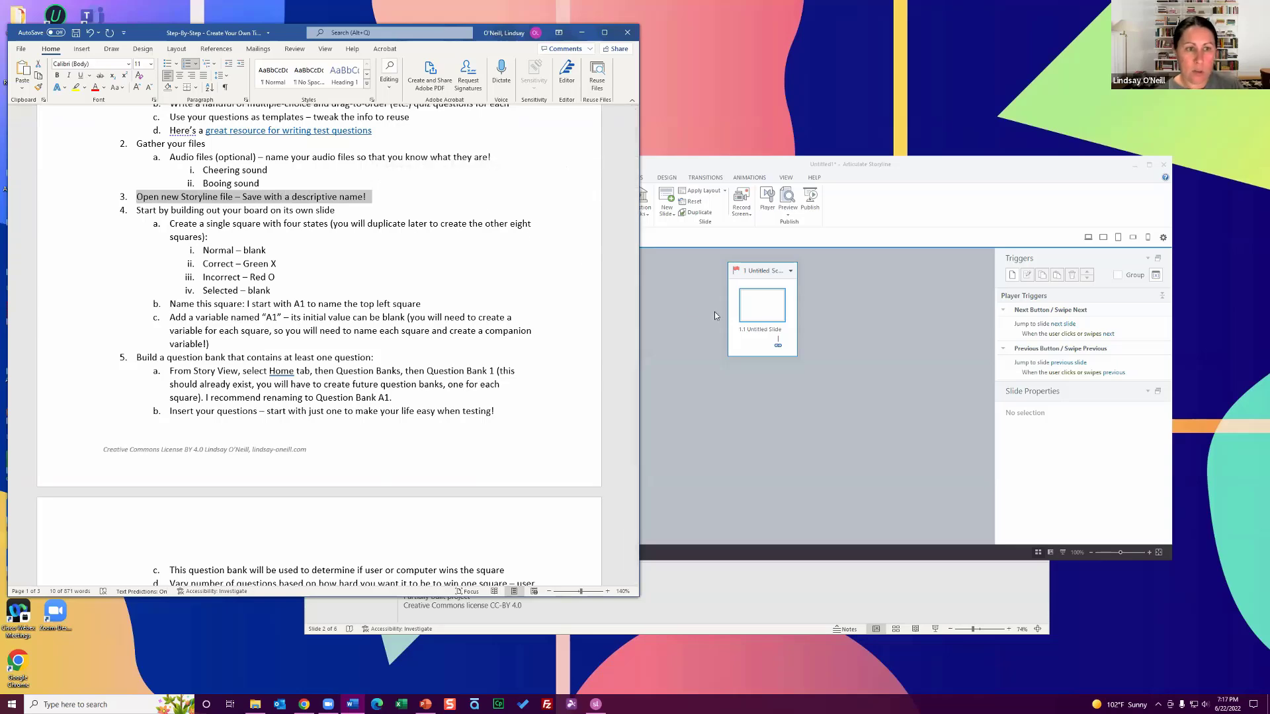
- Switch to Storyline and save the new project as TicTacToeLIVE in the My Articulate Projects folder
left_click(778, 167)
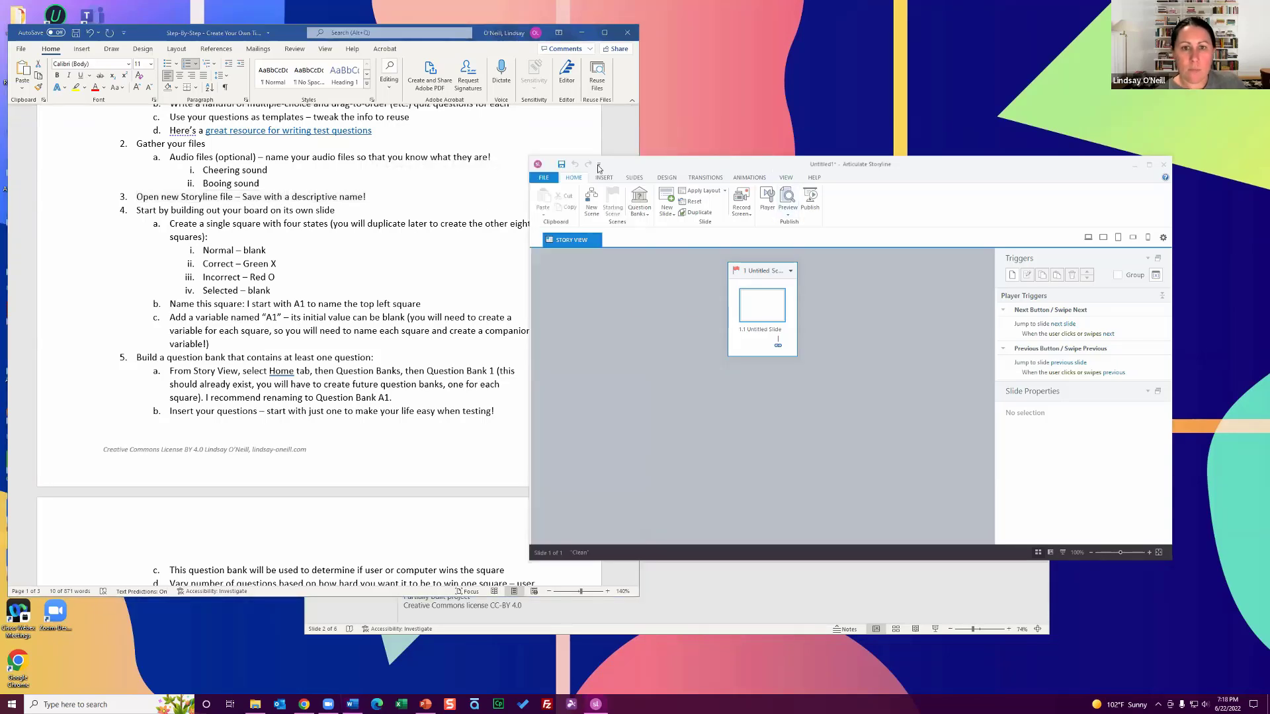
left_click(561, 164)
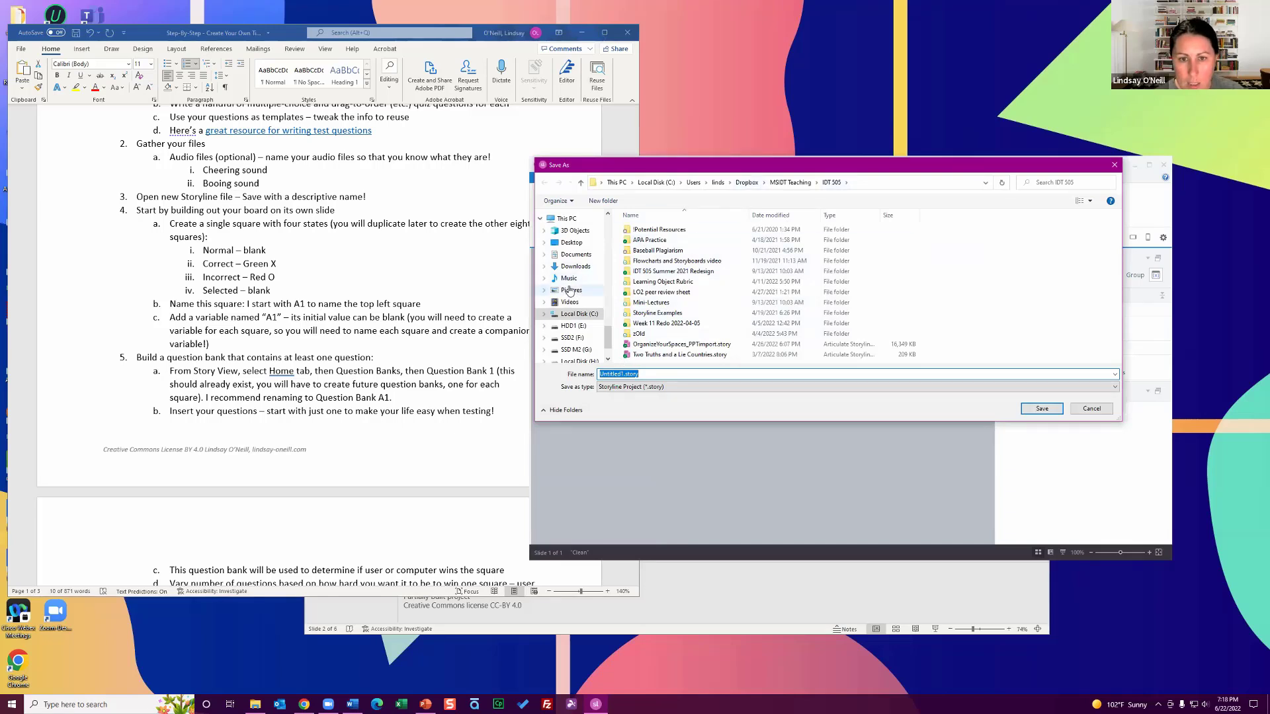
scroll(575, 285, "down", 10)
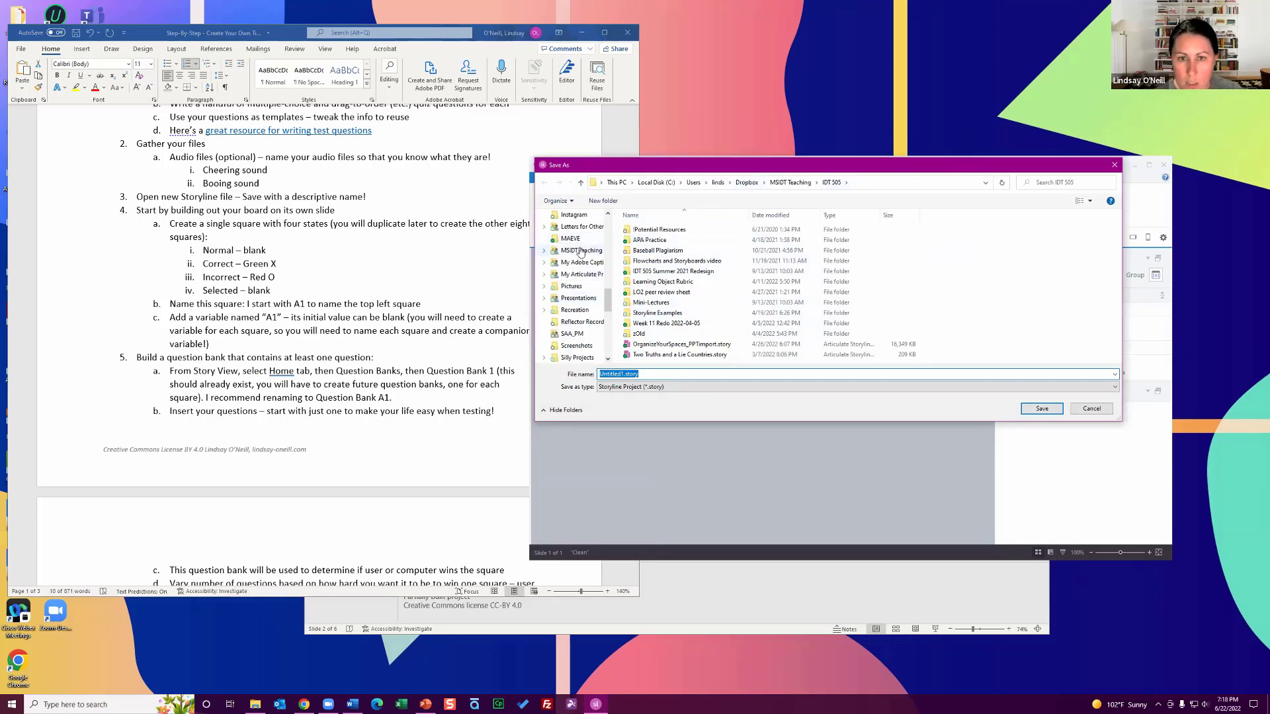
left_click(582, 274)
left_click(622, 374)
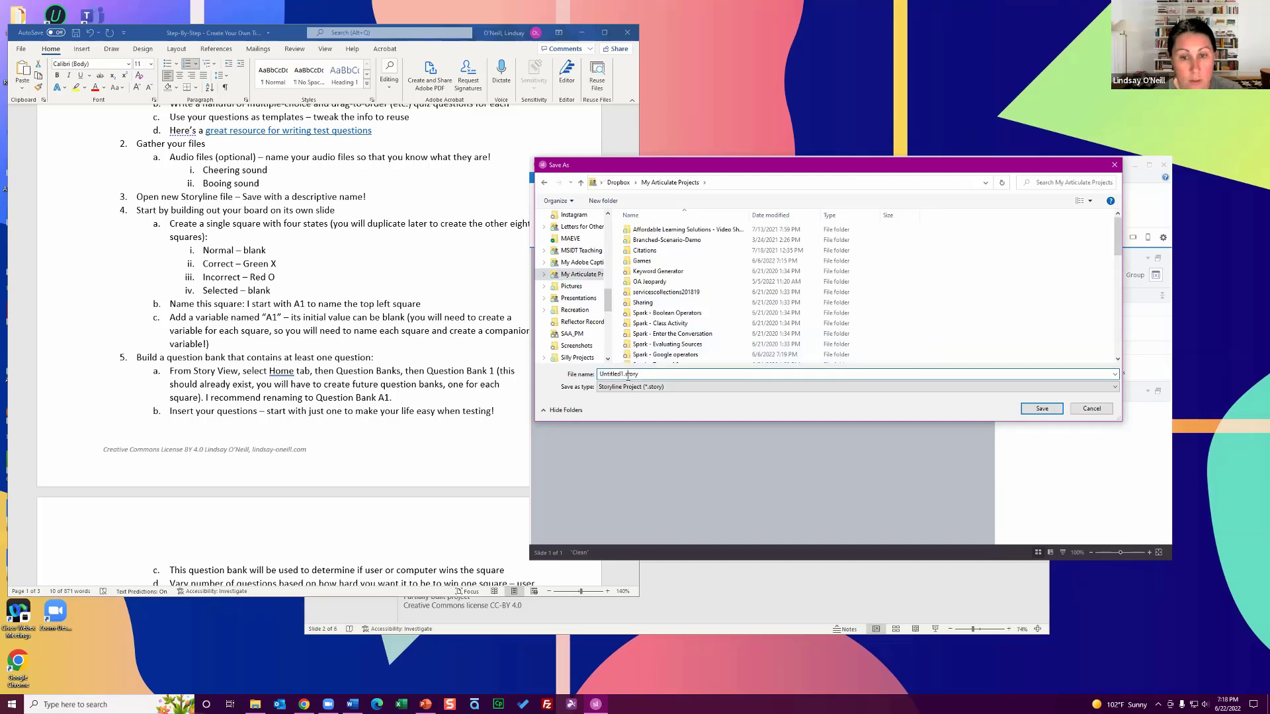
left_click_drag(623, 375, 581, 375)
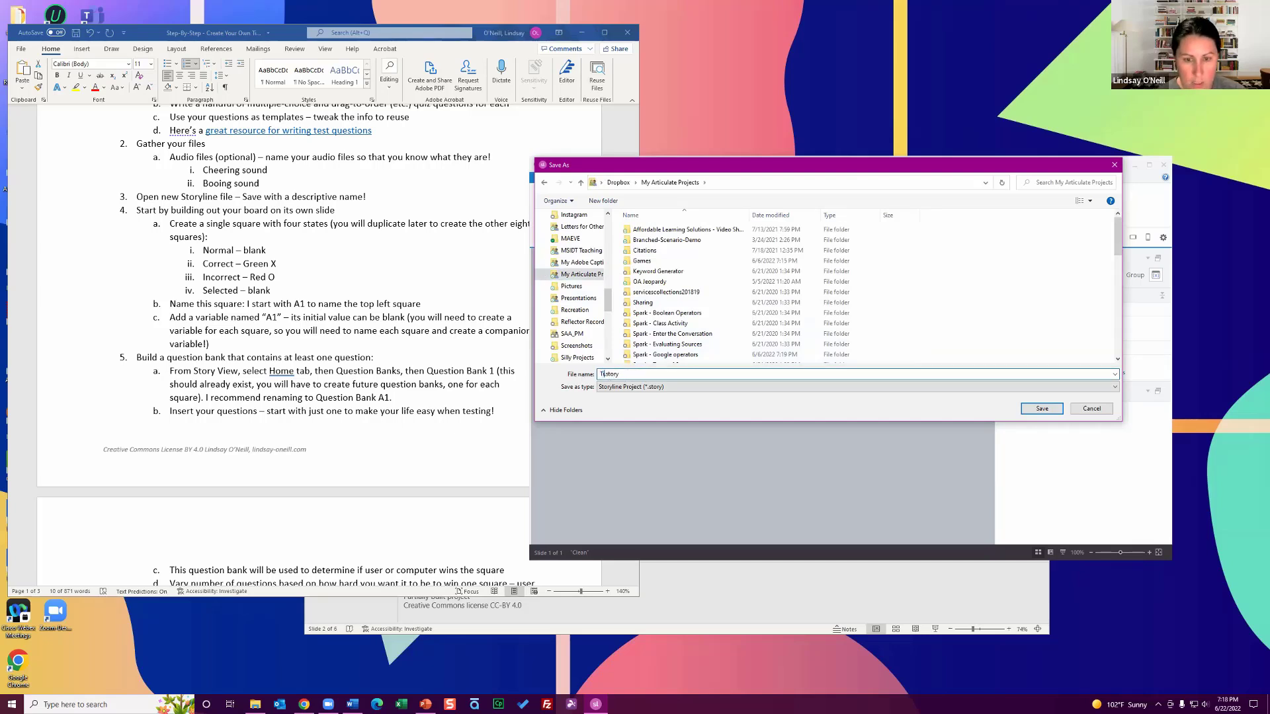
type("TicTacToeLIVE")
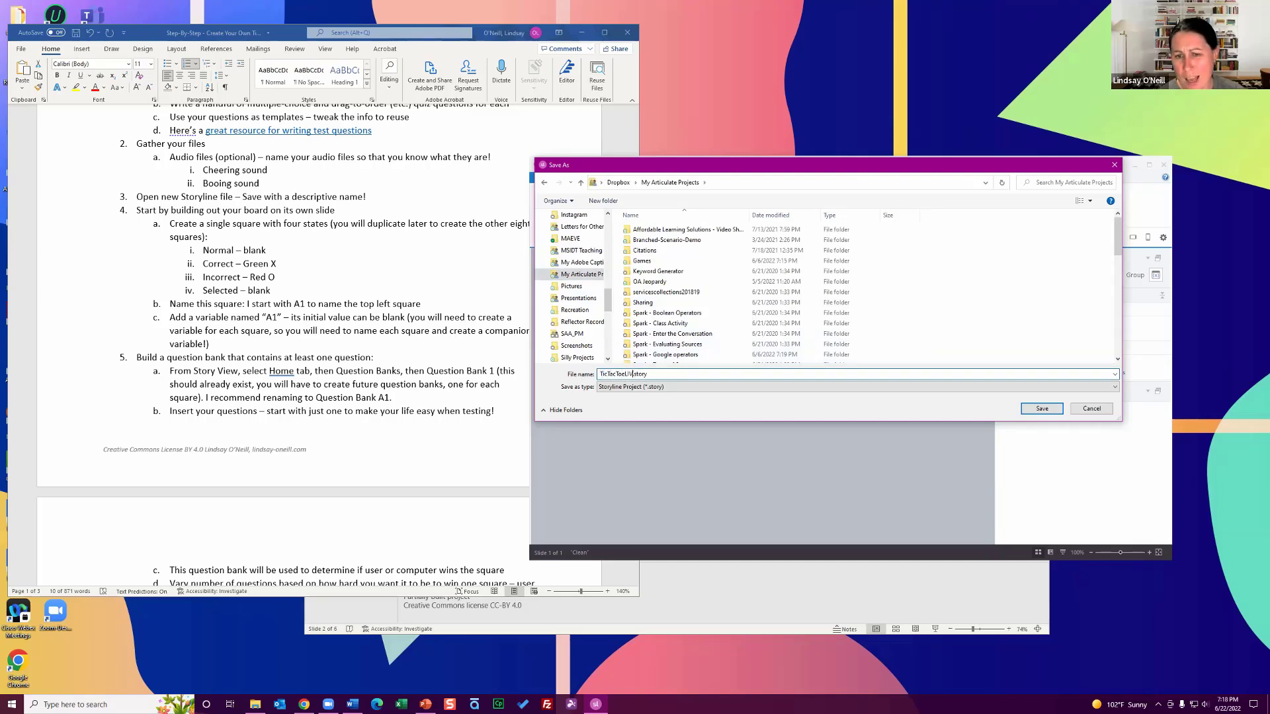
key("Return")
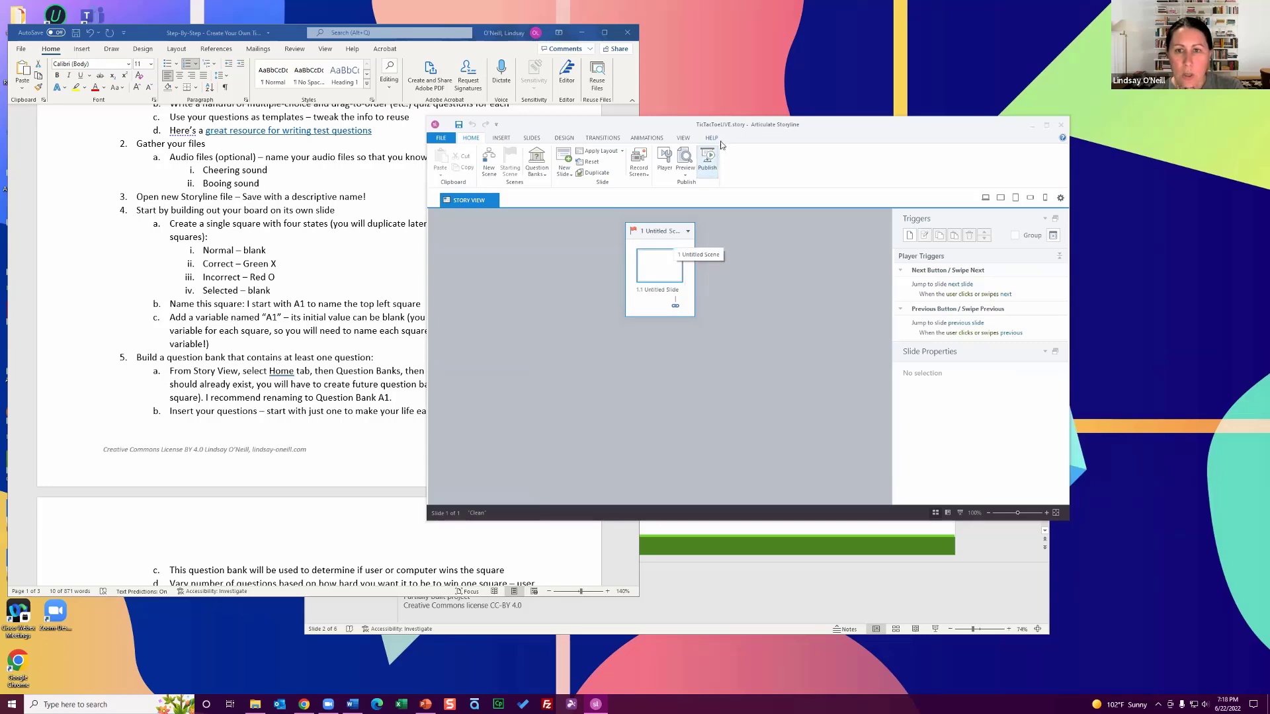
- Minimize the presentation window in the background and reposition and enlarge the Storyline window over the instructions document
left_click_drag(725, 124, 705, 81)
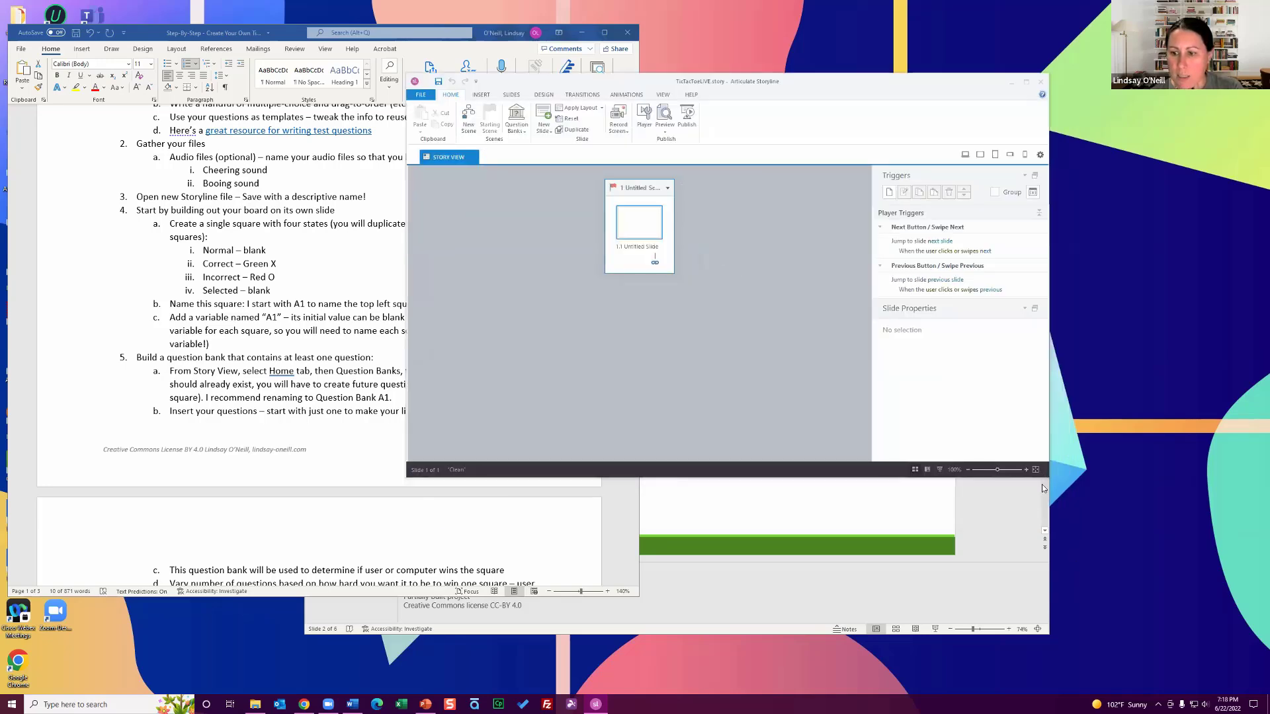
left_click(983, 526)
left_click(992, 205)
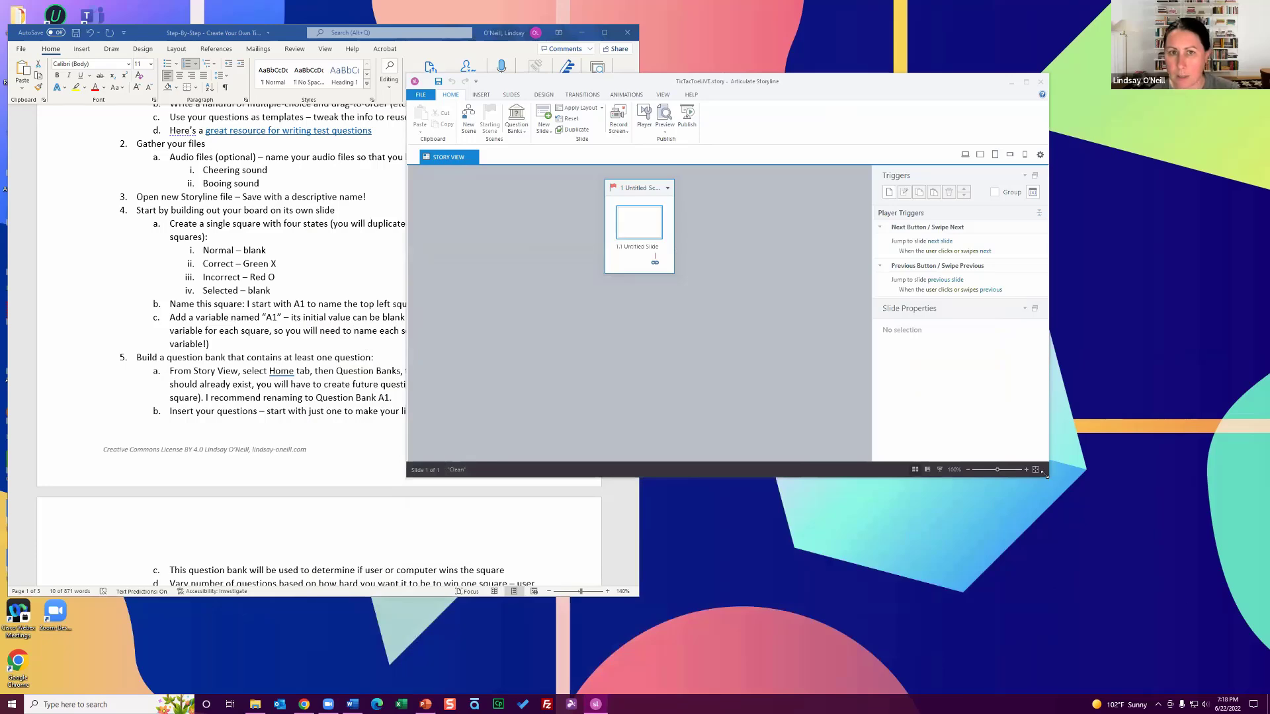
left_click_drag(1045, 475, 1225, 662)
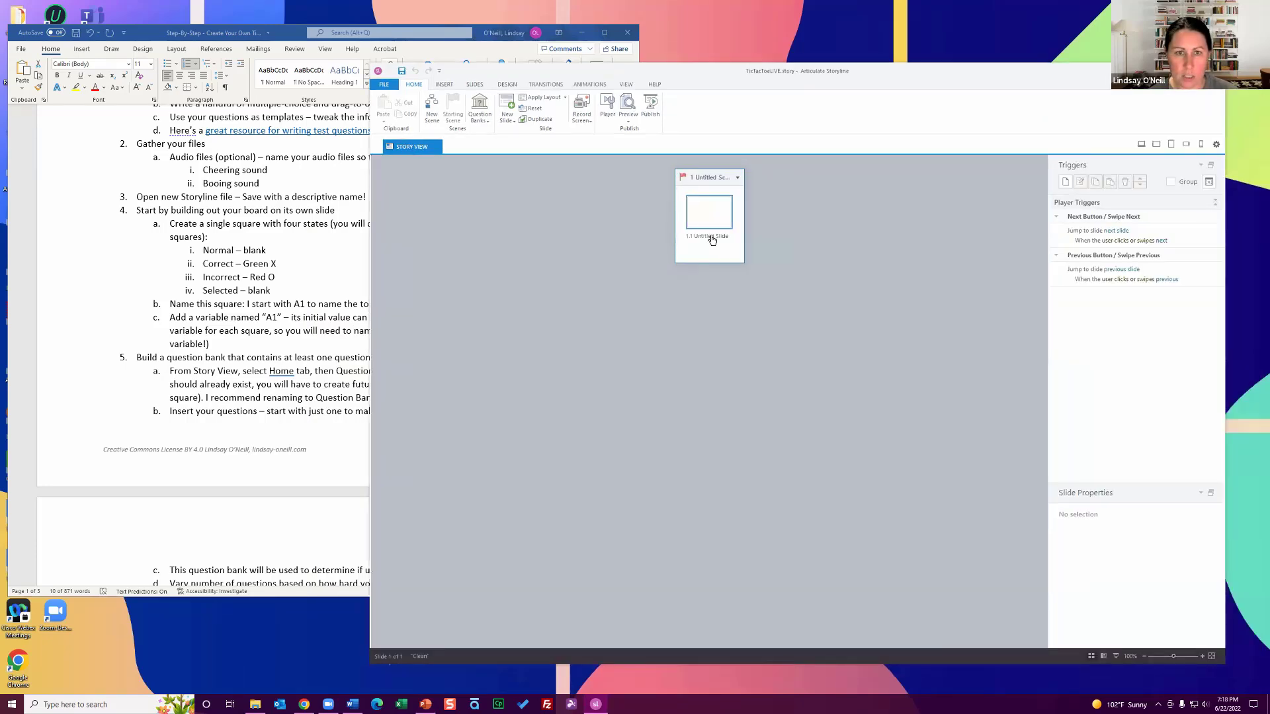
- Open the untitled slide for editing and rename it Game Board
double_click(718, 217)
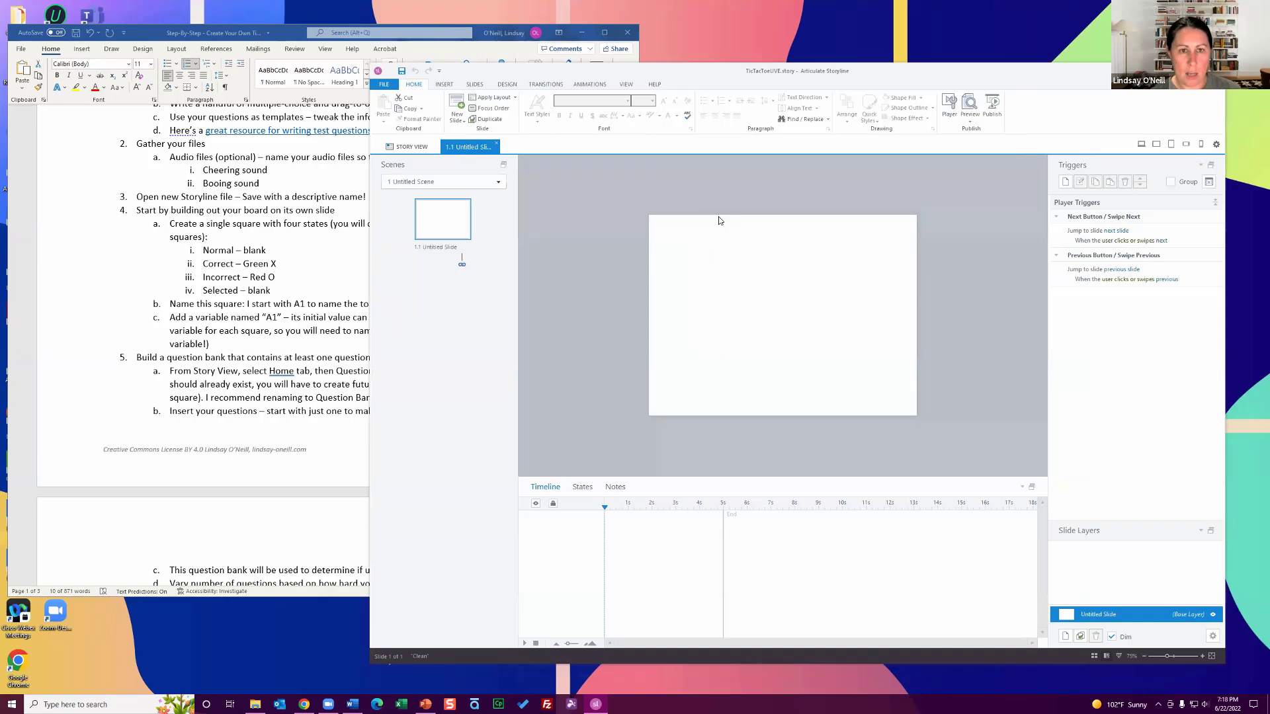
left_click(436, 248)
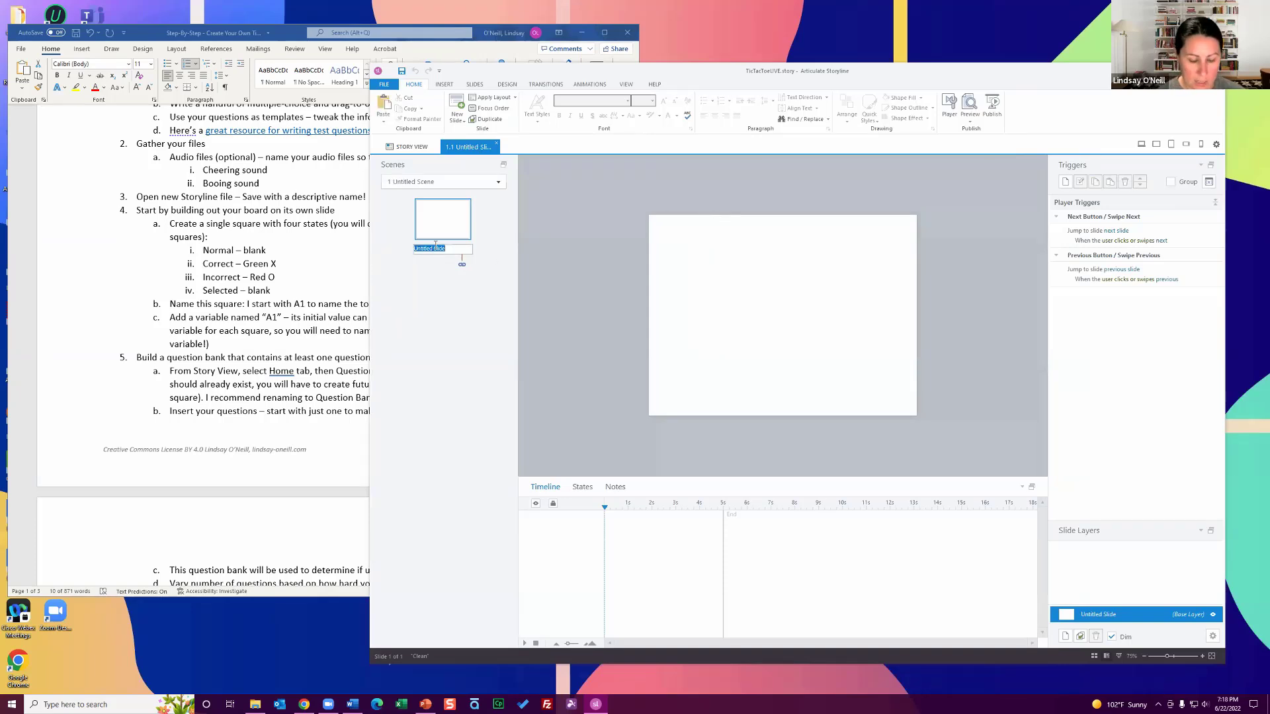
type("Game Board")
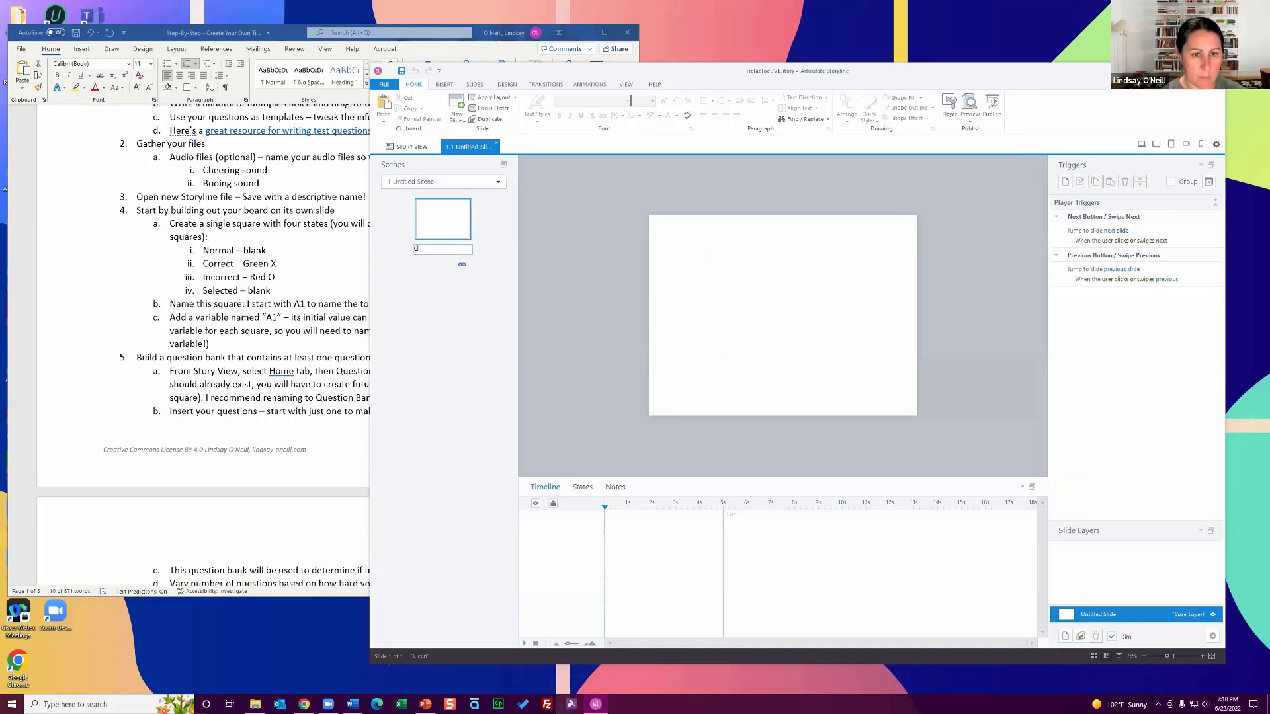
key("Return")
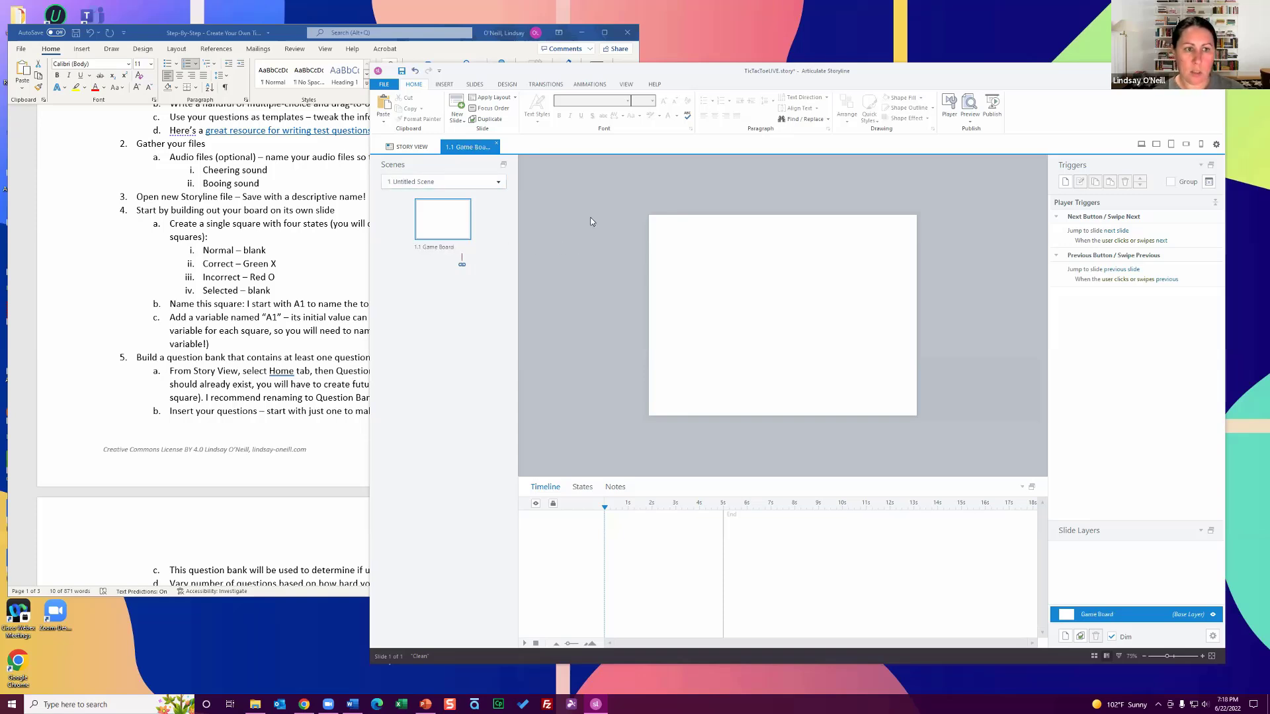
- Draw a rectangle about 133 by 119 px in the upper-left area of the Game Board slide and show its shape formatting options
left_click(445, 86)
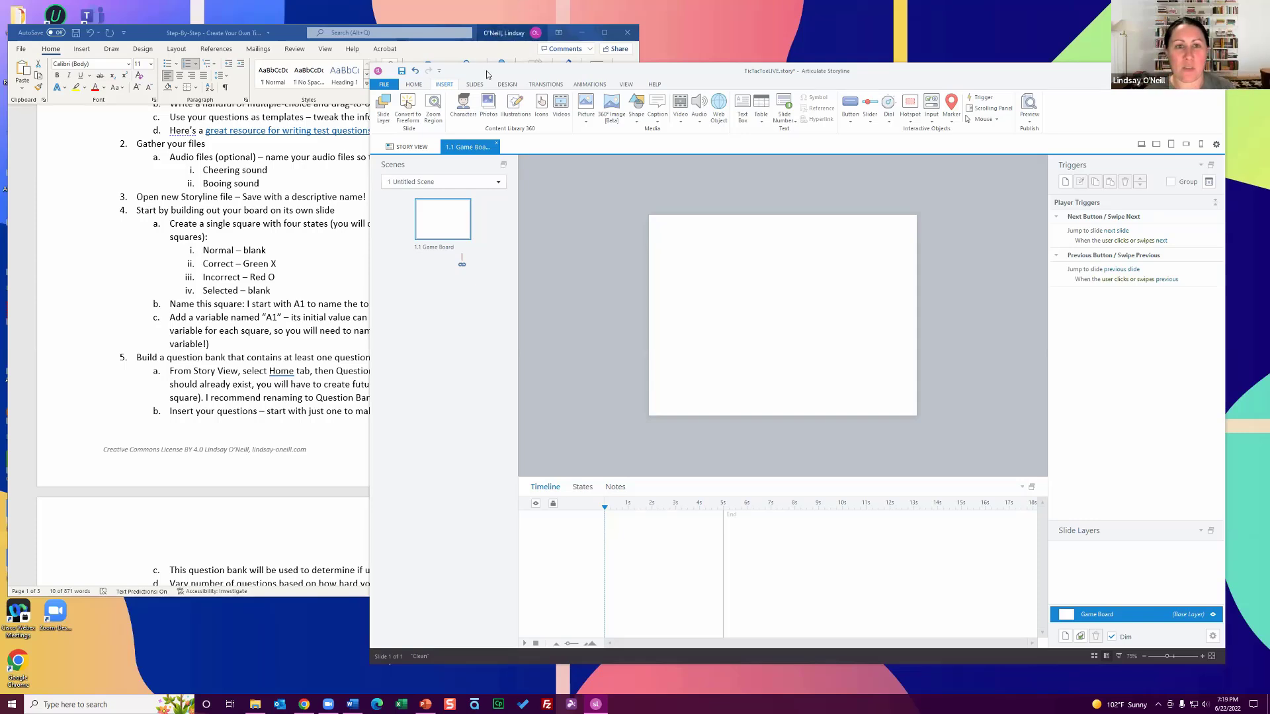
left_click(633, 118)
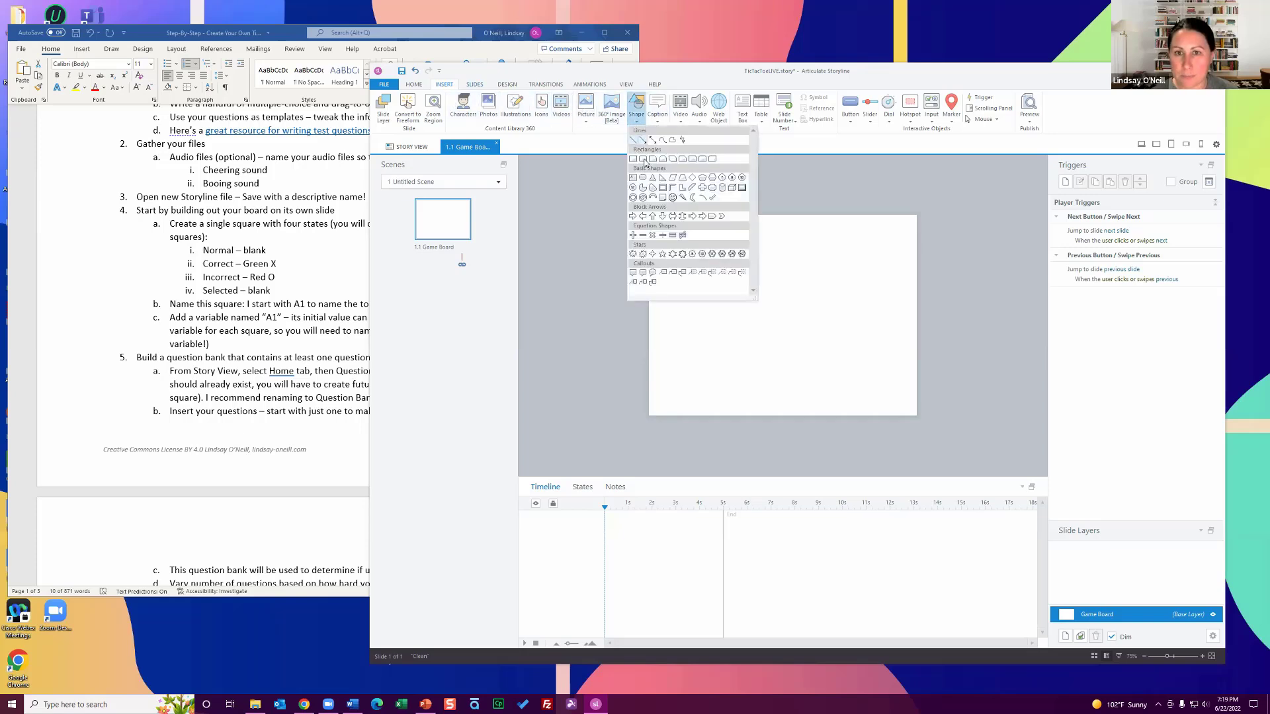
left_click(637, 163)
mouse_move(682, 245)
left_mouse_down()
mouse_move(712, 292)
mouse_move(732, 289)
left_mouse_up()
left_click(695, 84)
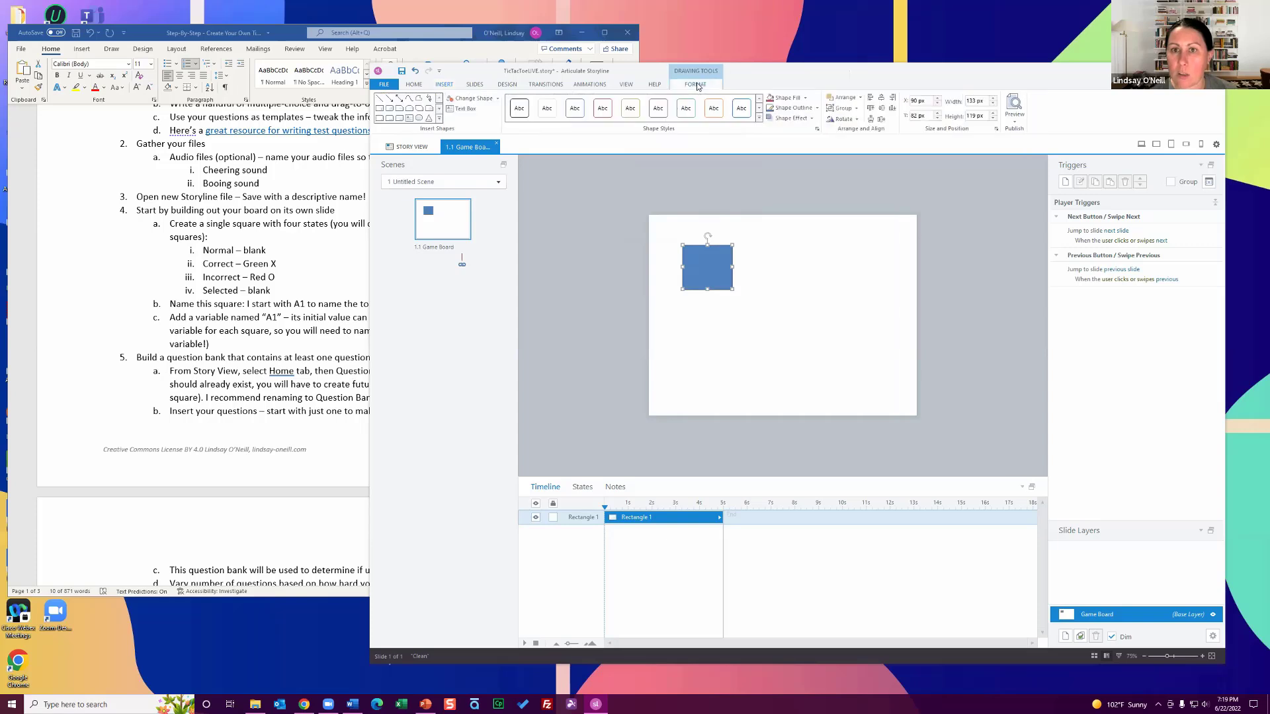
- Resize the rectangle on the Game Board slide to a 150 by 150 px square
left_click(913, 101)
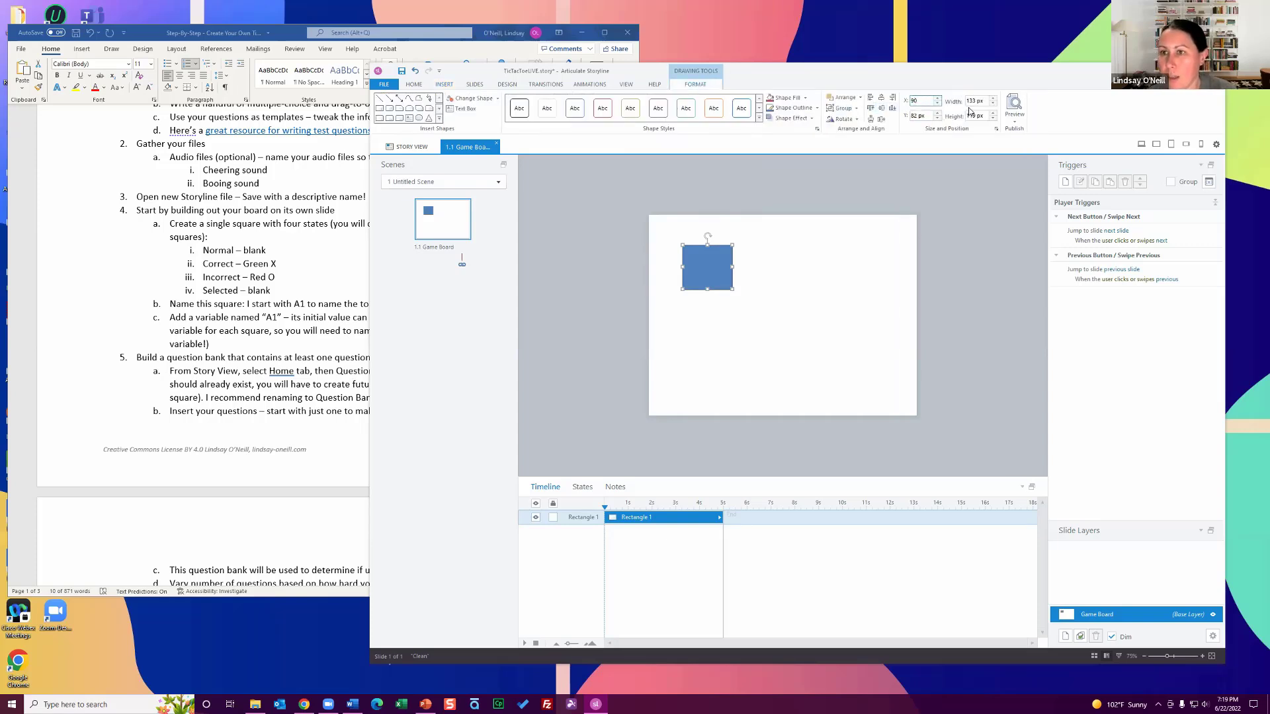
key("Tab")
type("150")
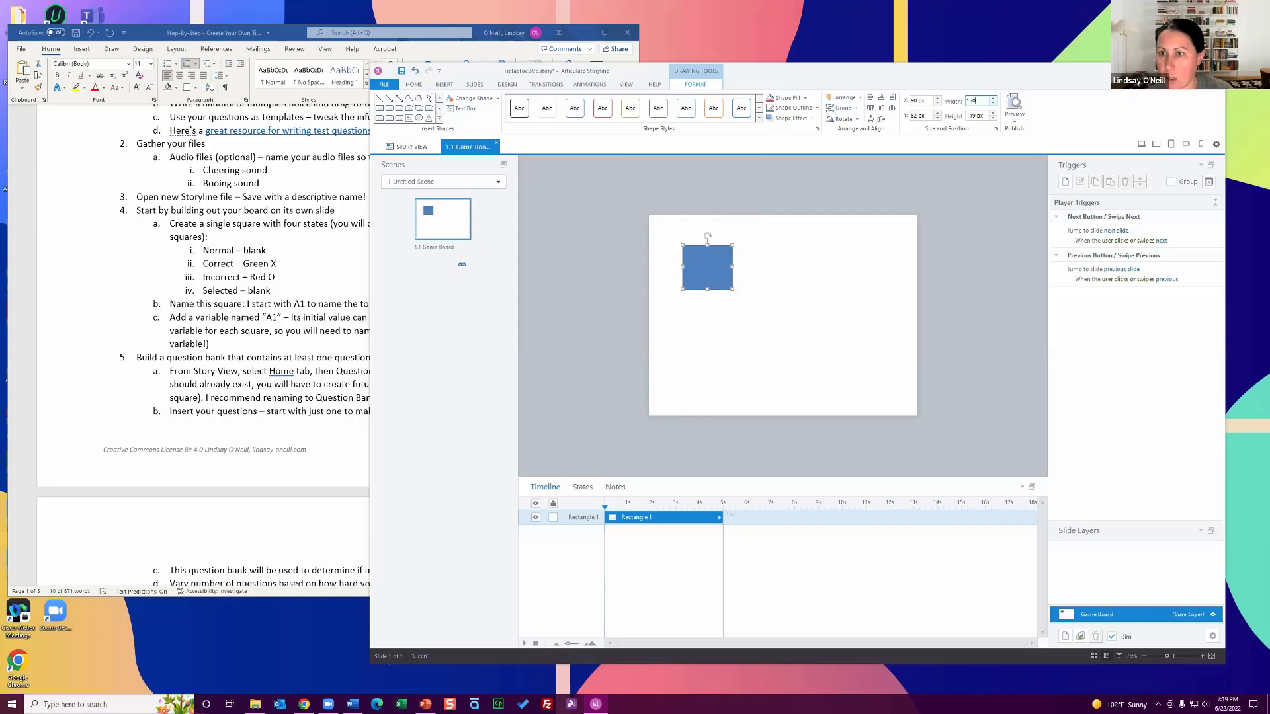
key("Tab")
type("150")
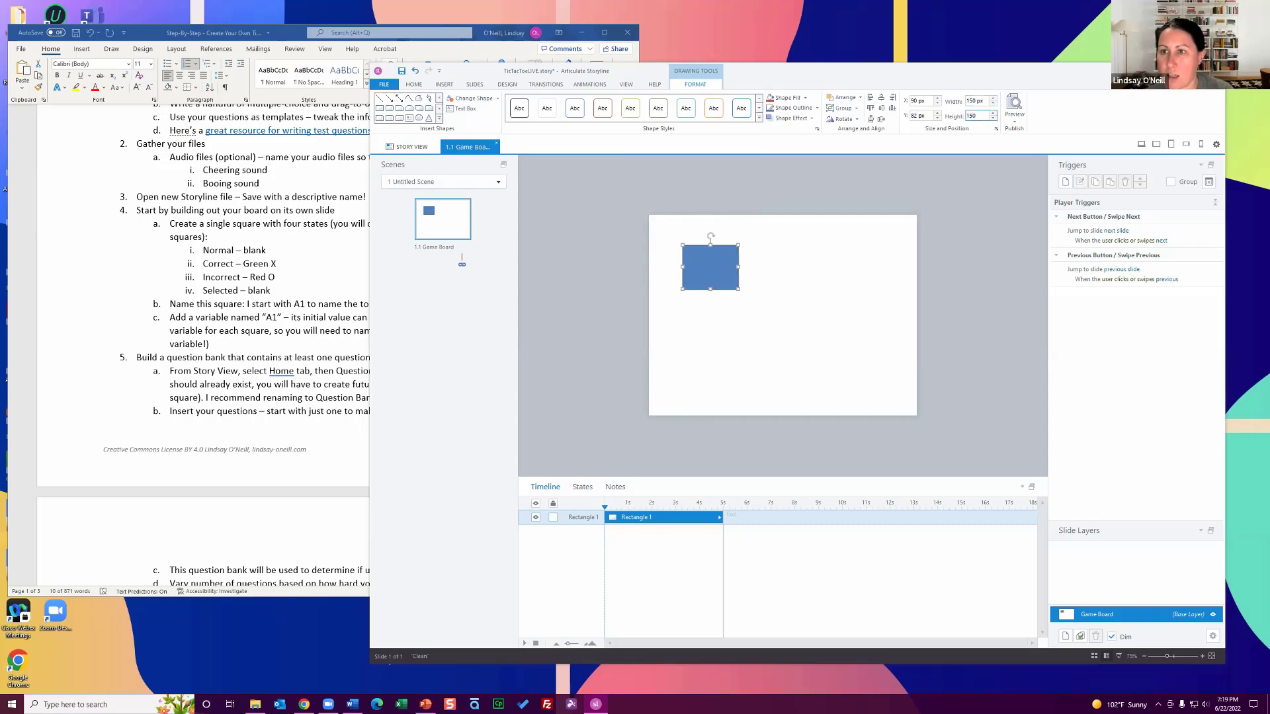
left_click(967, 292)
- Give the square a white fill and remove its outline
left_click(720, 265)
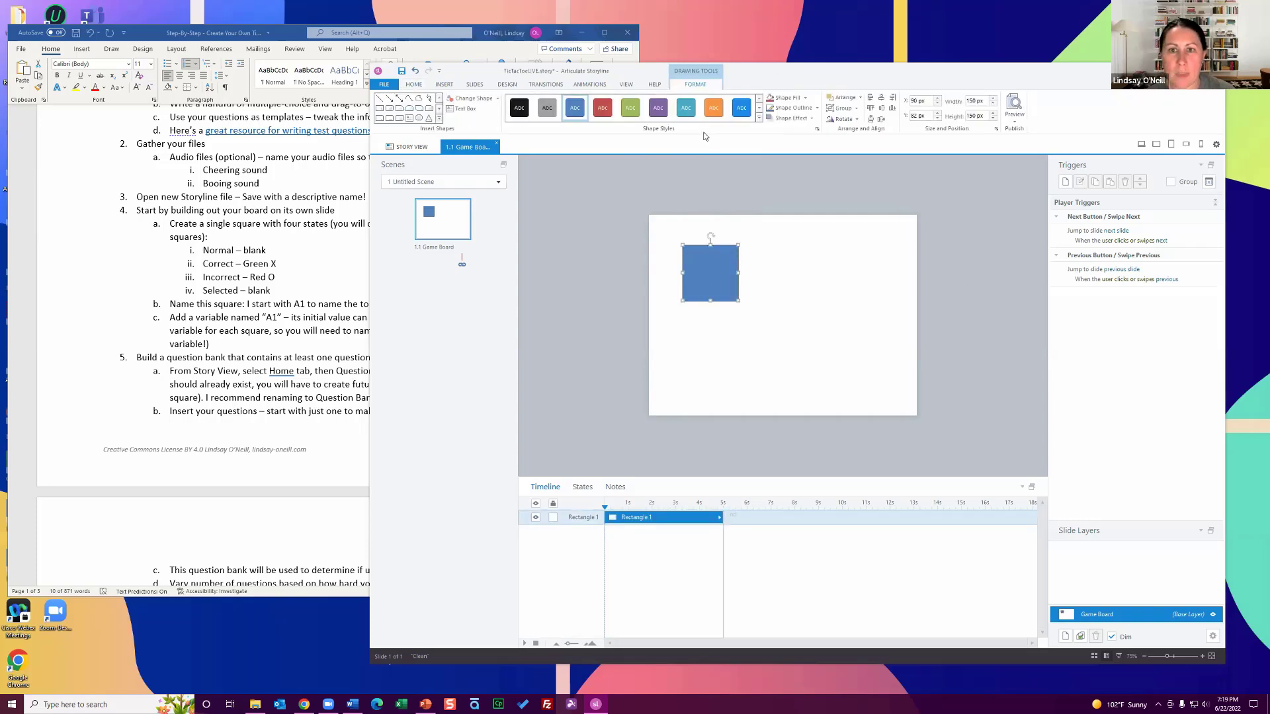
left_click(759, 118)
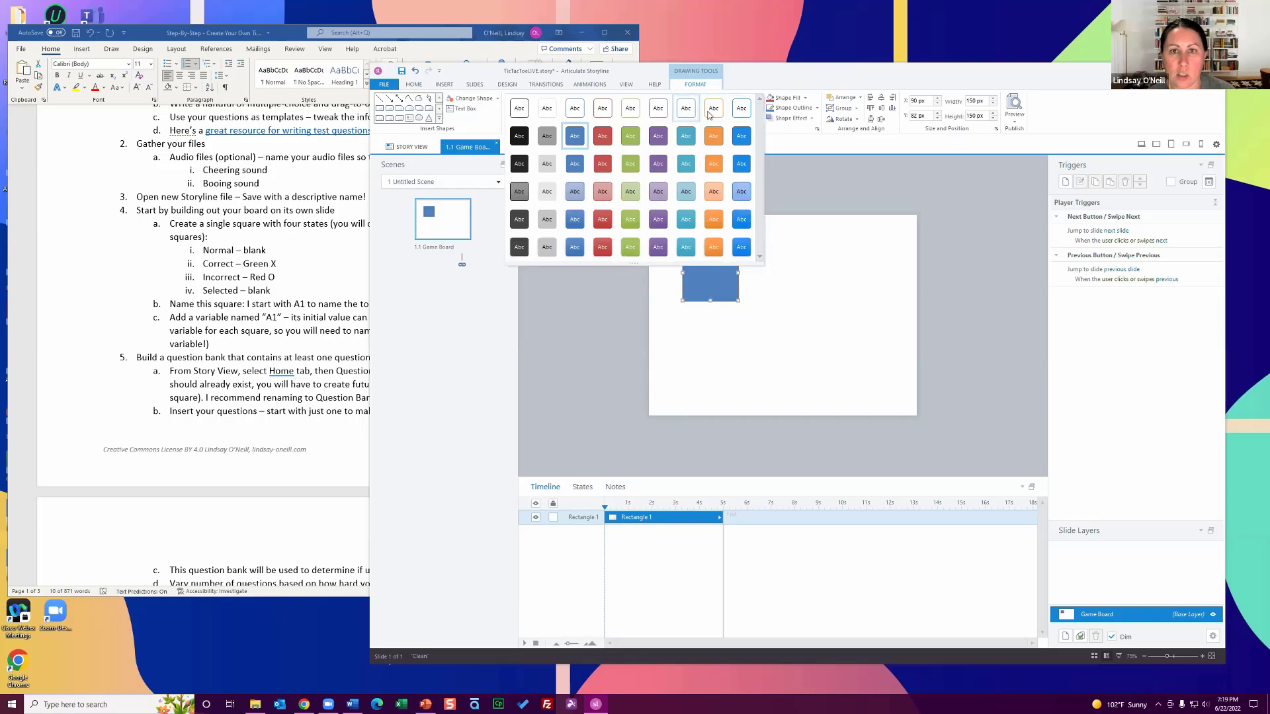
left_click(810, 102)
left_click(804, 98)
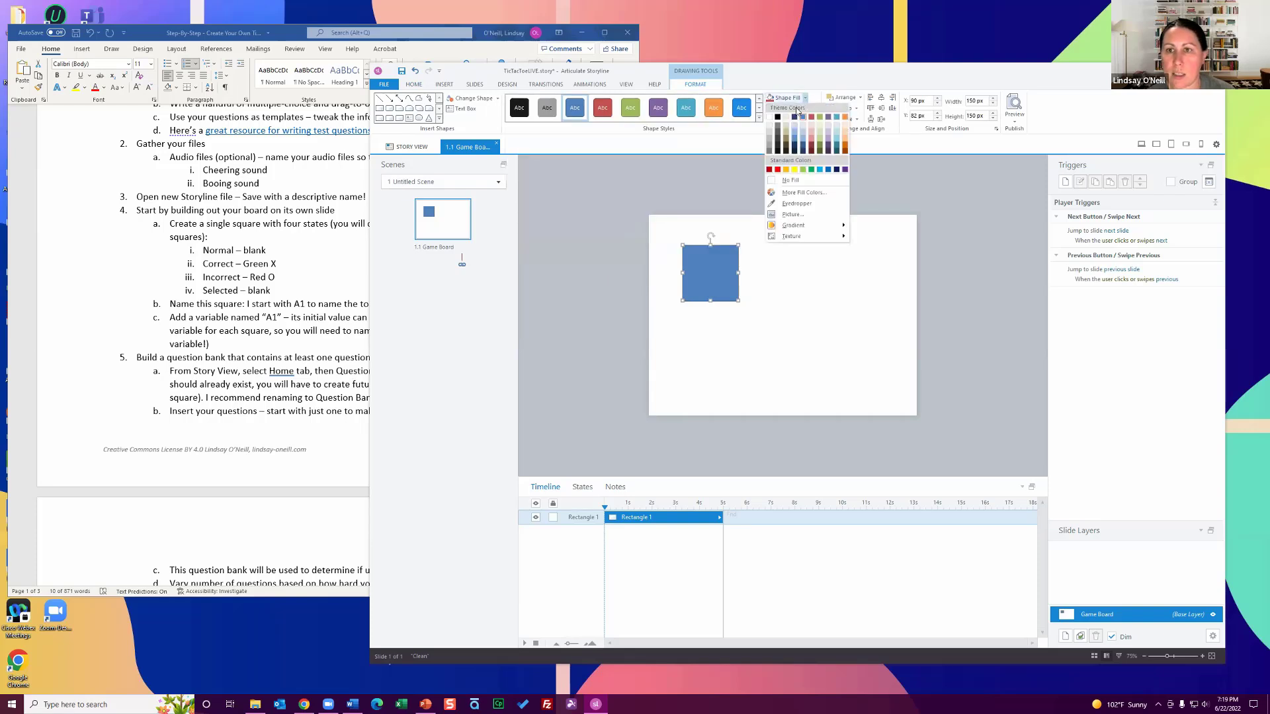
left_click(769, 117)
left_click(817, 108)
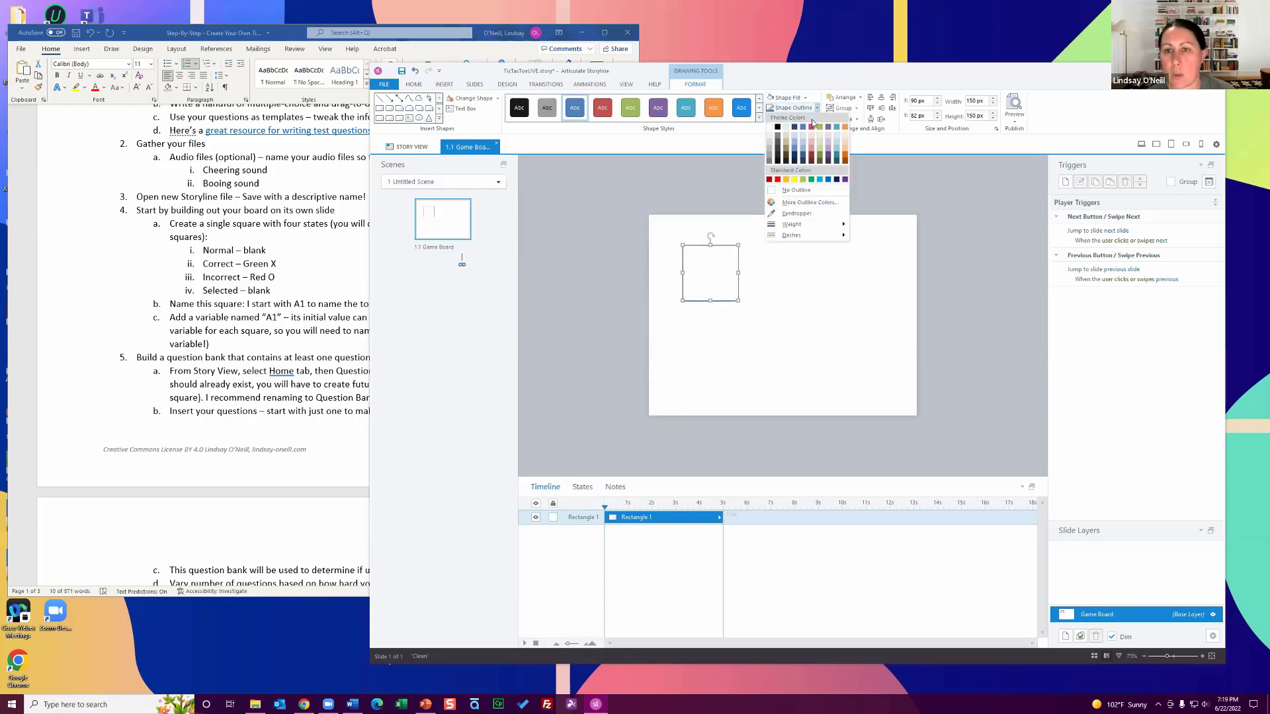
left_click(801, 191)
left_click(802, 260)
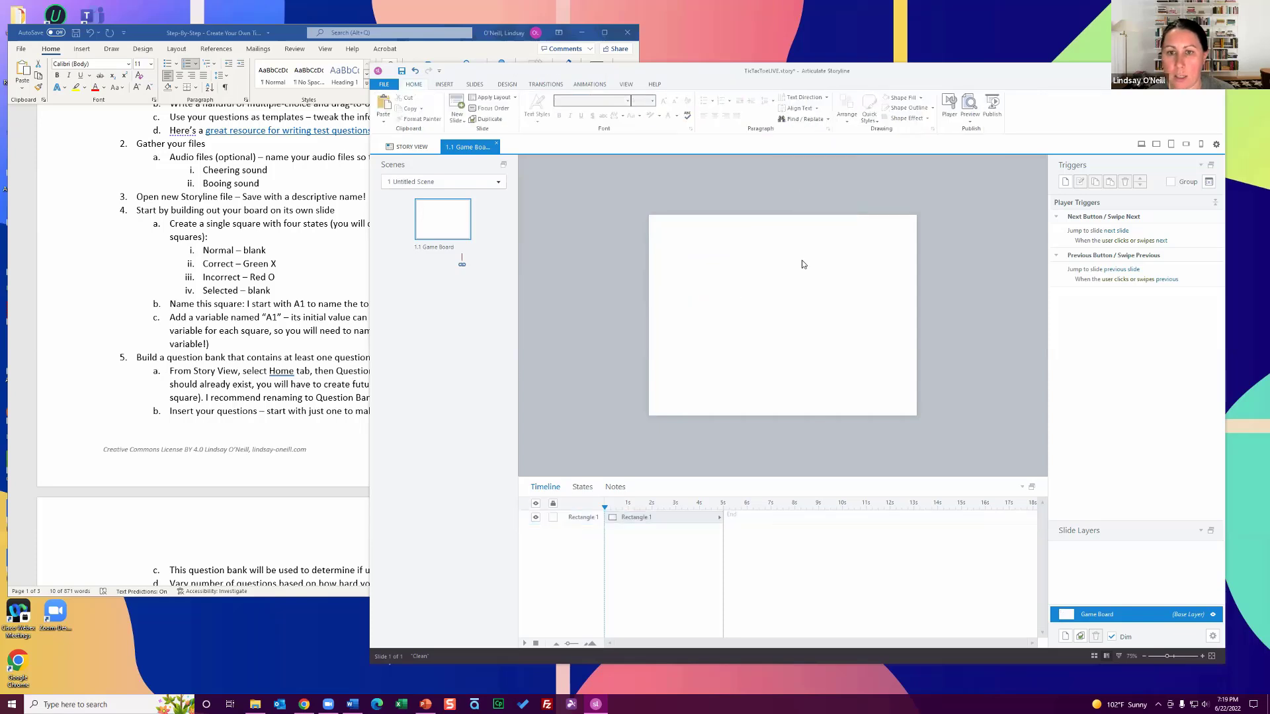
- Set the slide background to a solid medium gray from the theme colors
right_click(802, 262)
left_click(844, 395)
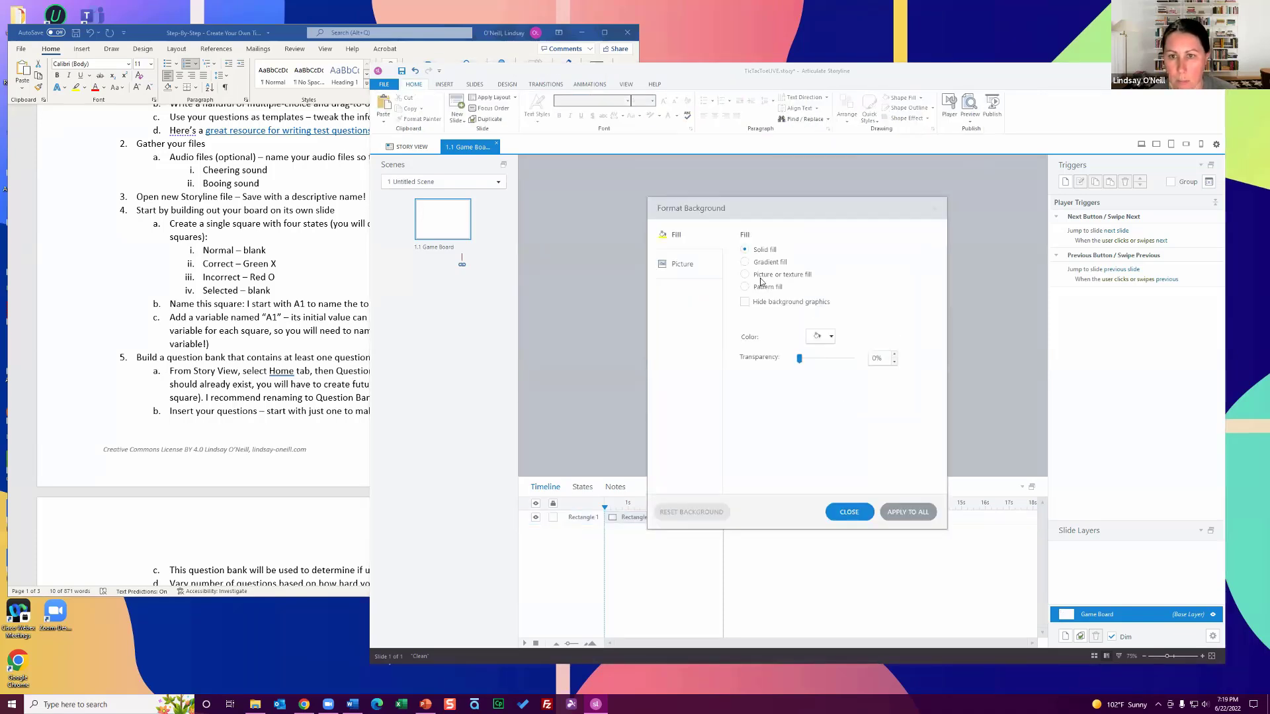
left_click(831, 339)
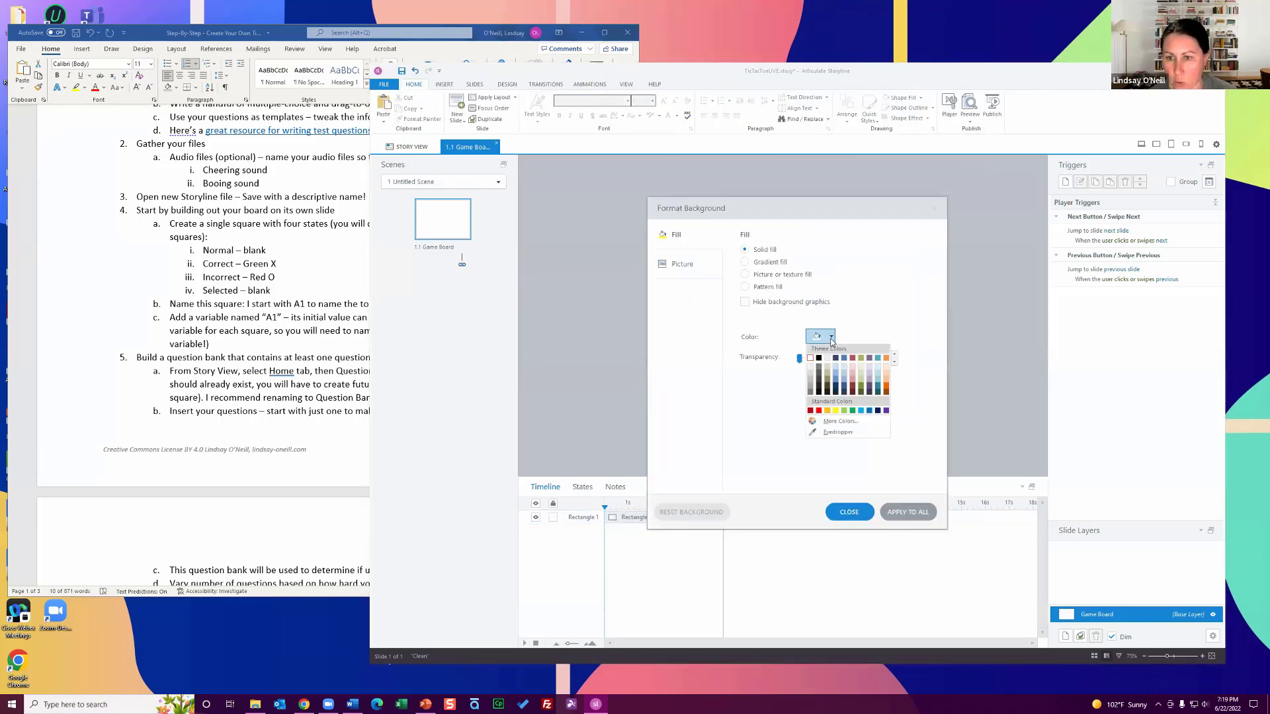
left_click(810, 382)
left_click(850, 512)
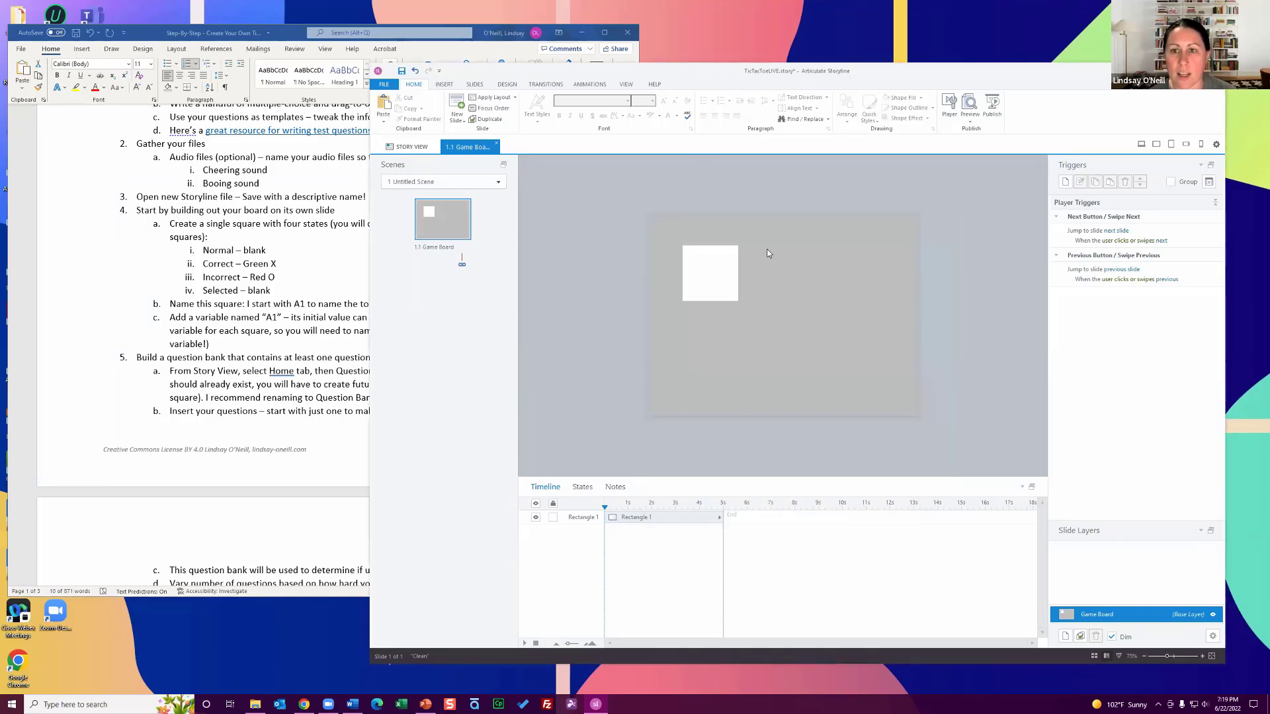
- Set the slide background to a solid light gray from the theme colors
right_click(767, 250)
left_click(838, 383)
left_click(818, 337)
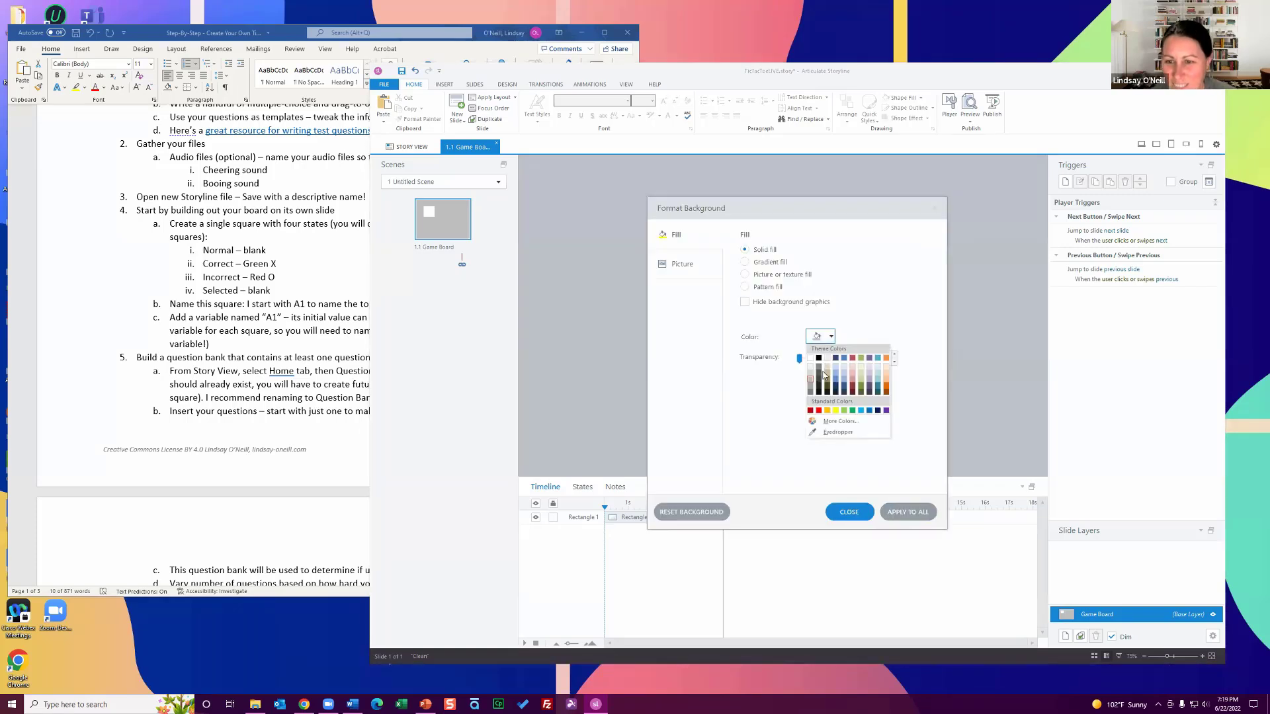
left_click(815, 371)
left_click(850, 512)
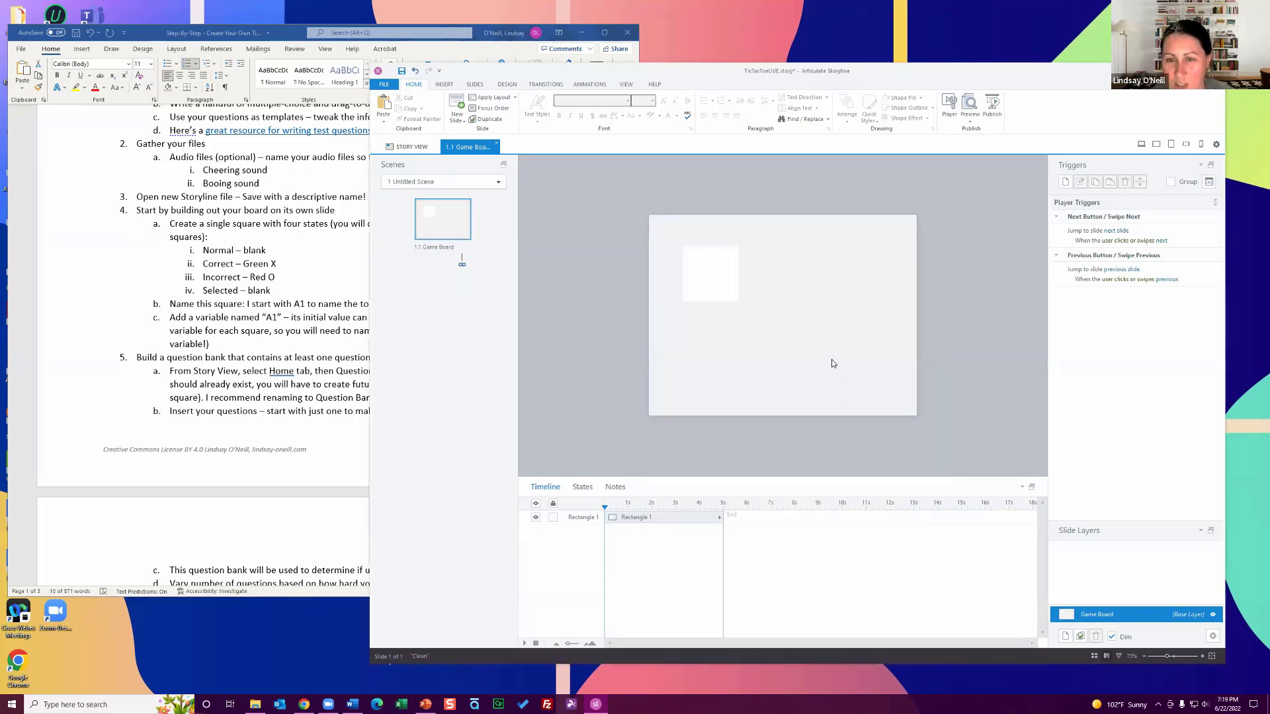
- Move the square to about X 158, Y 34 px and try changing the story size to 16:9 (960 × 540)
left_click_drag(749, 275, 742, 257)
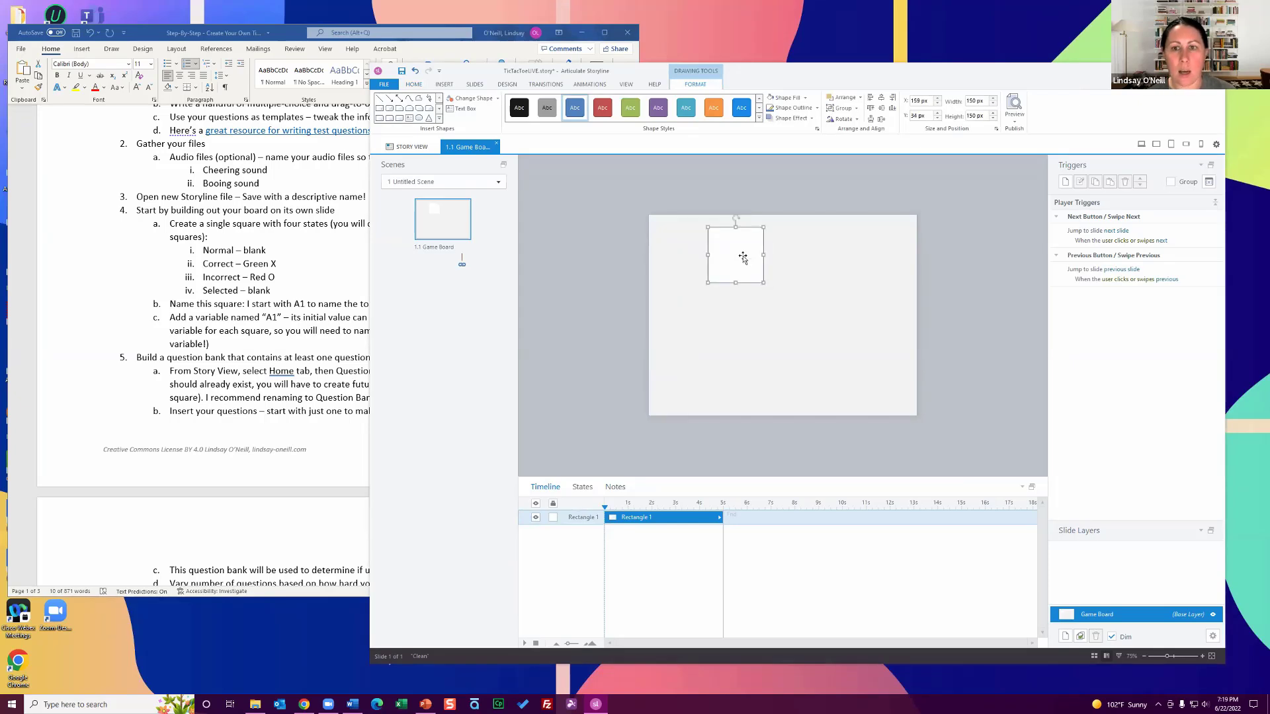
left_click(507, 85)
left_click(383, 110)
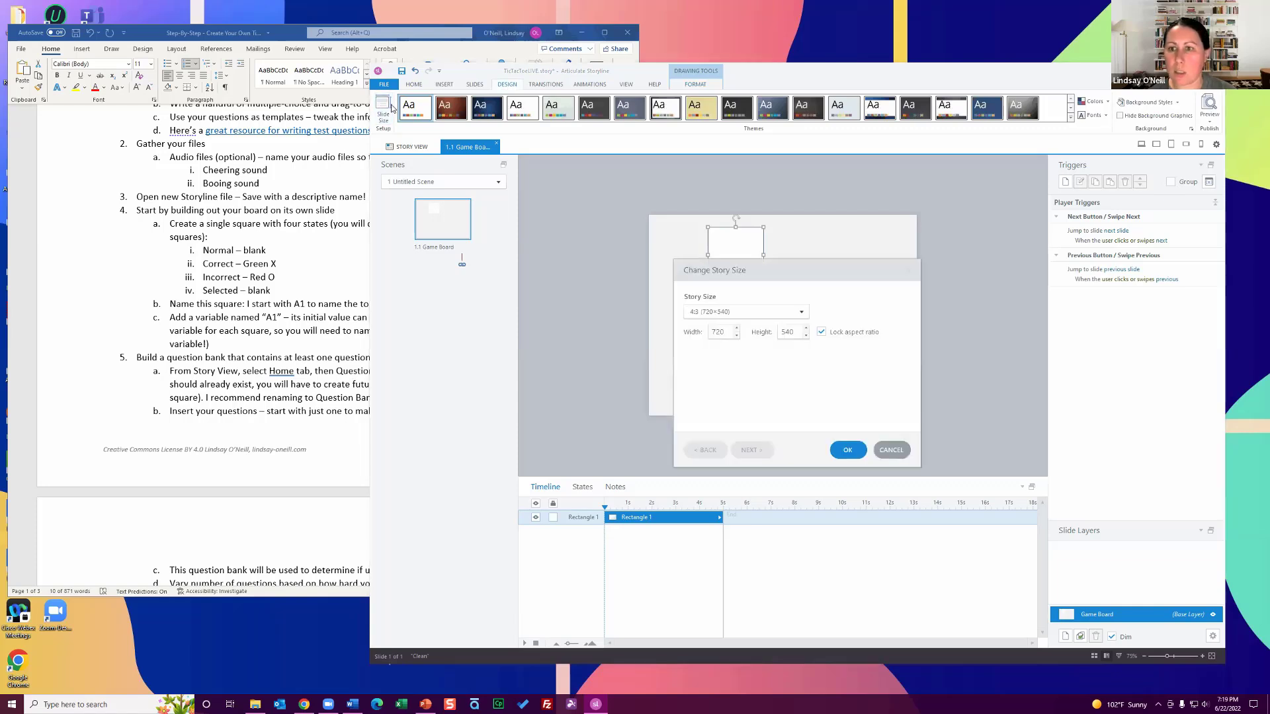
left_click(707, 311)
left_click(712, 336)
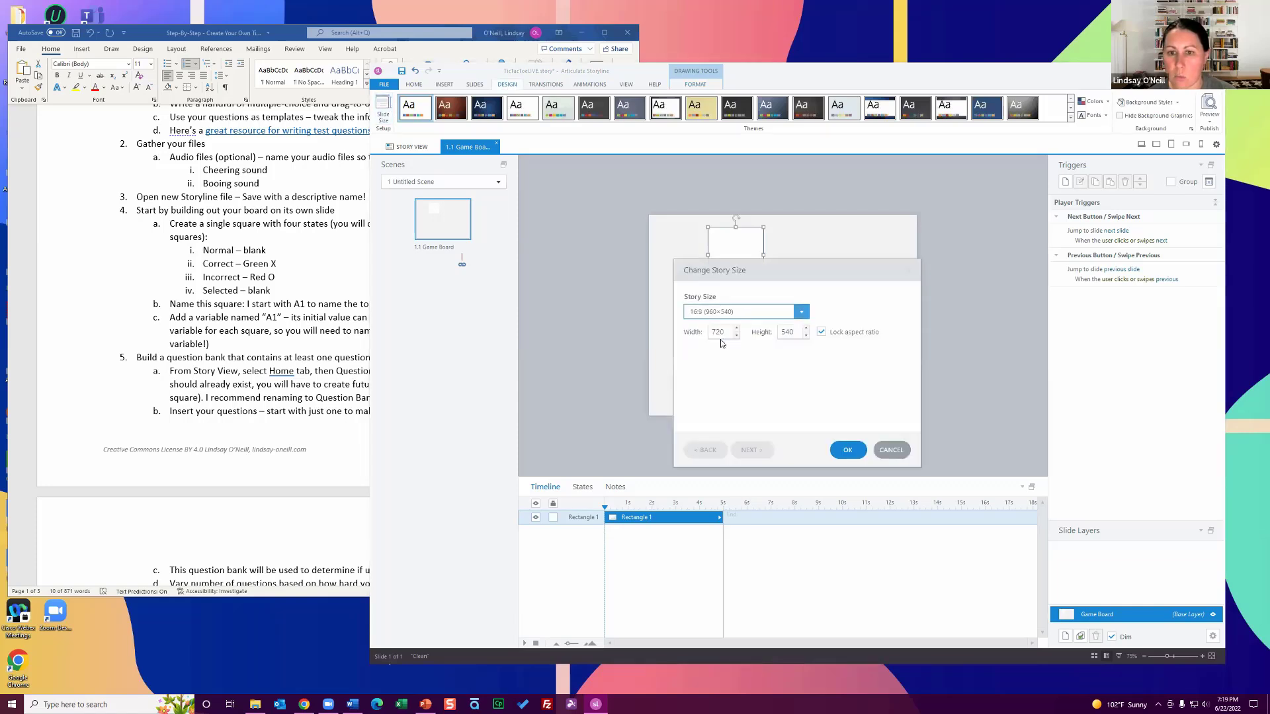
left_click(850, 452)
key("ctrl+z")
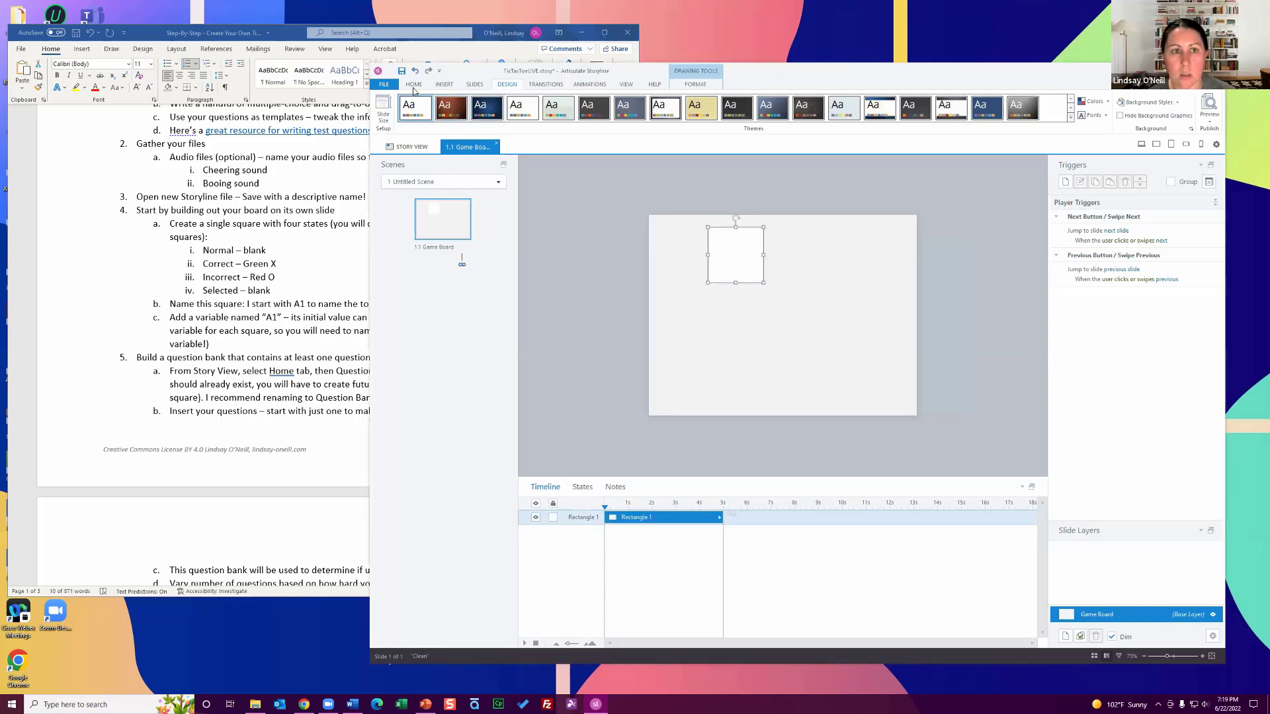
- Change the story size to 16:9 (960 × 540) using the Fill Background option
left_click(383, 109)
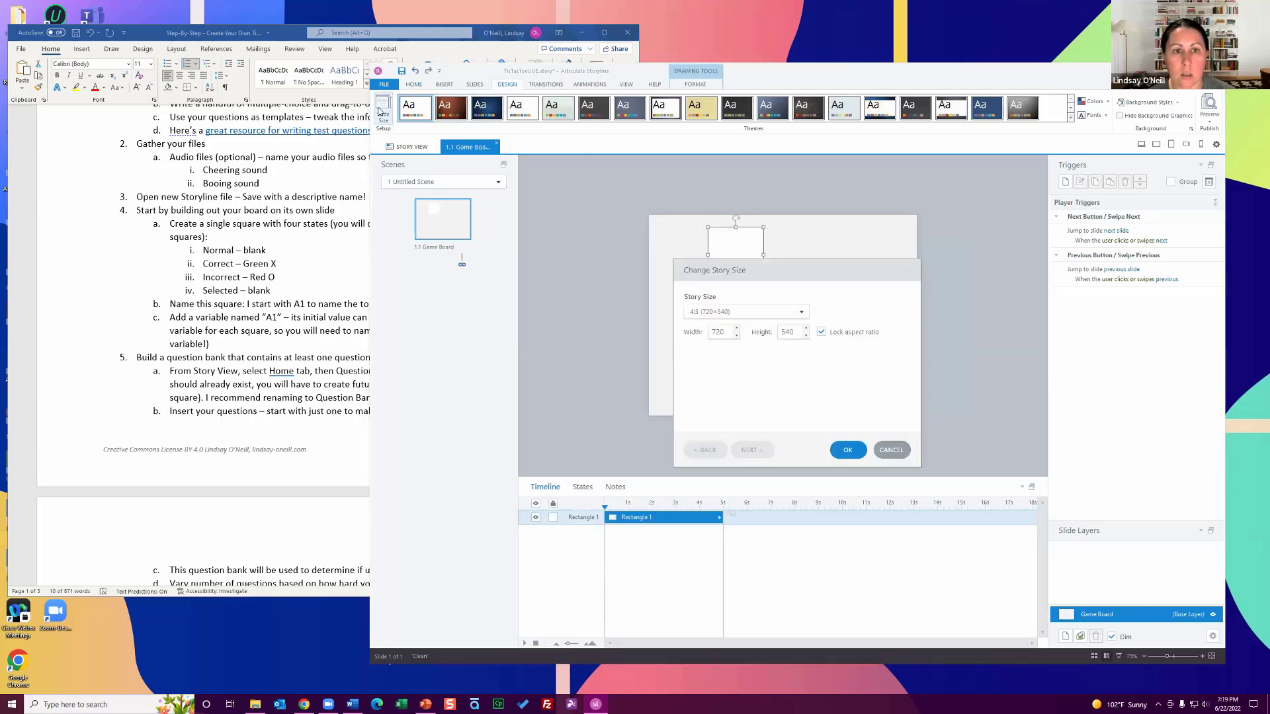
left_click(783, 315)
left_click(760, 338)
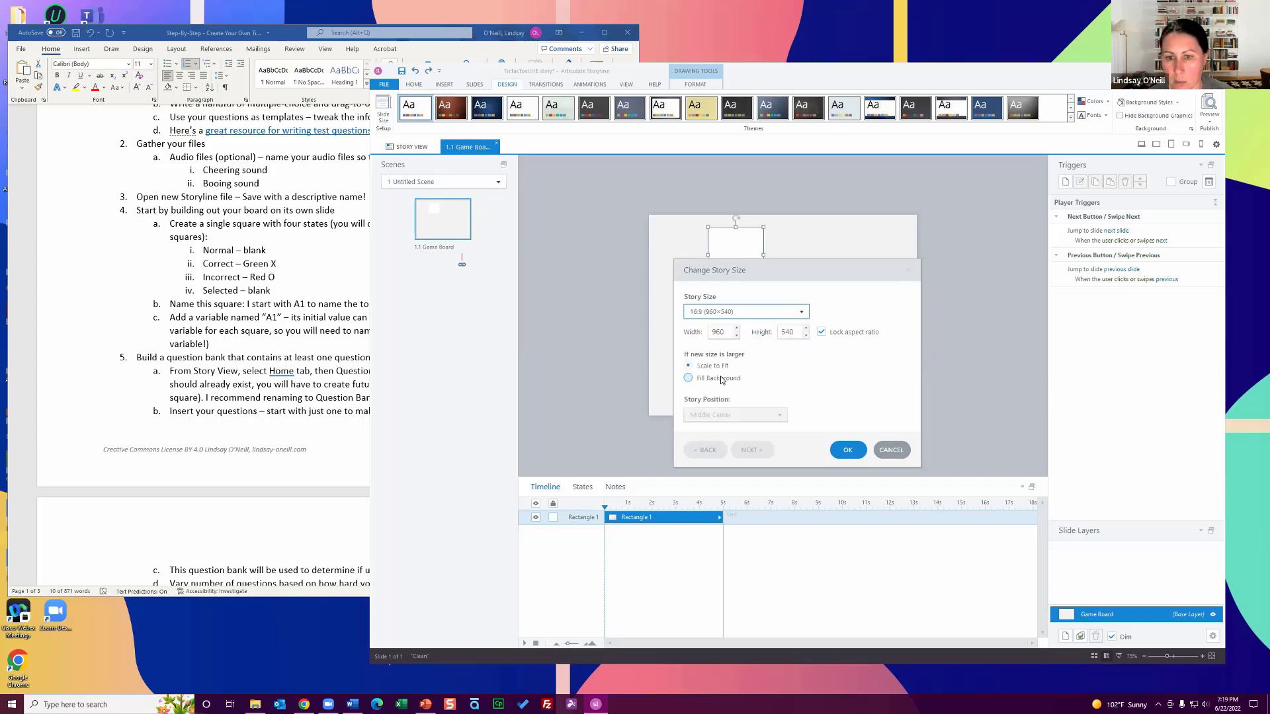
left_click(689, 378)
left_click(848, 450)
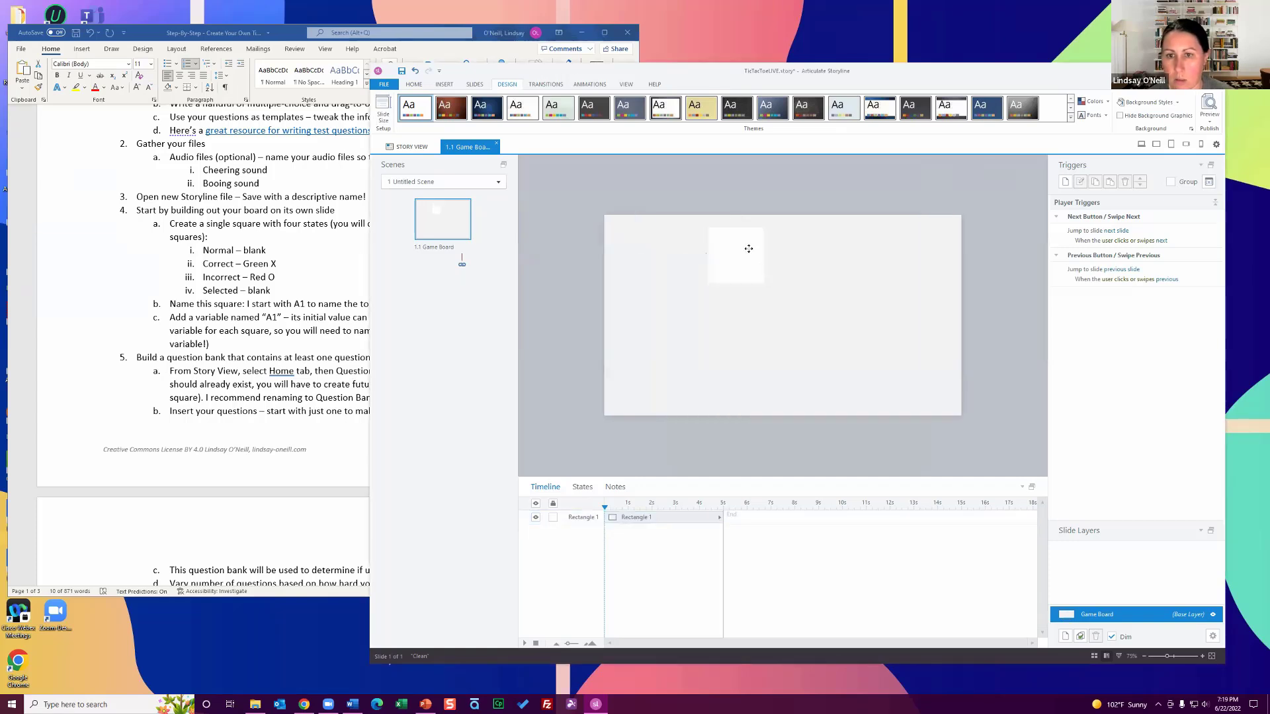
- Duplicate the square twice and stack the three squares in a column on the Game Board slide
left_click_drag(748, 249, 760, 258)
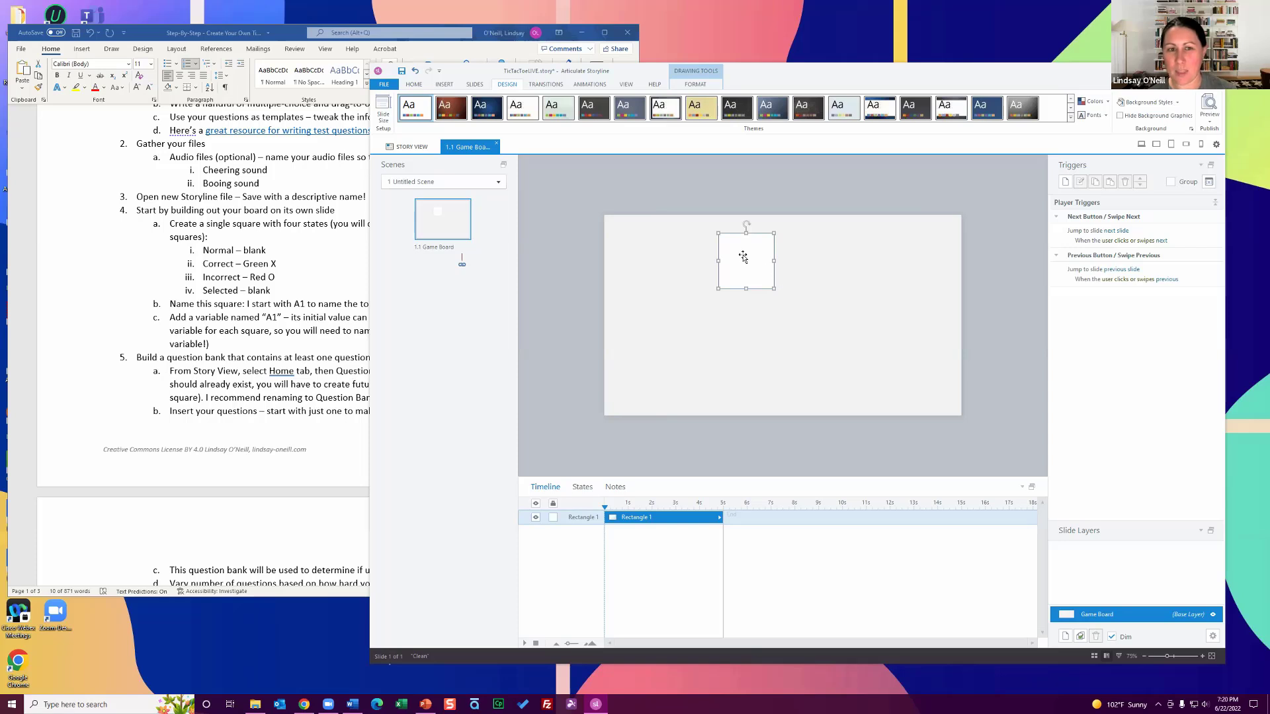
left_click_drag(743, 258, 728, 321)
key("ctrl+d")
key("ctrl+d")
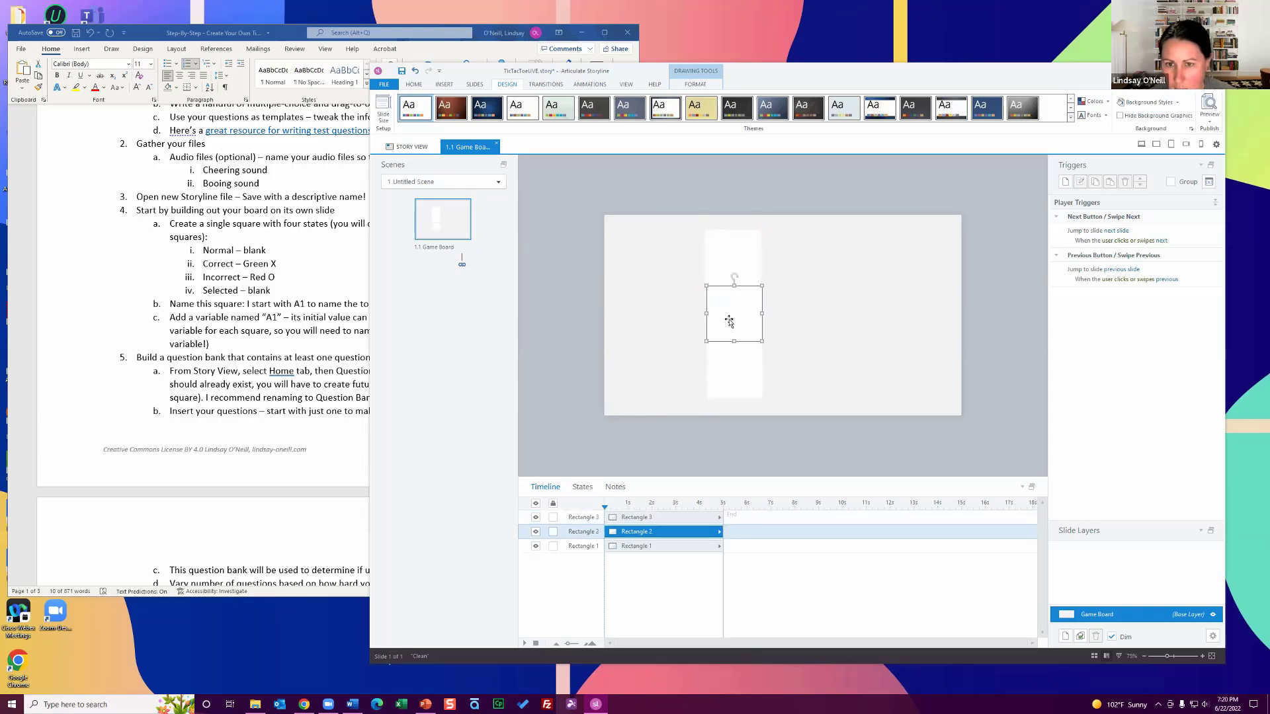
- Set the width and height of all three stacked squares to 125 px
left_click(723, 264, "shift")
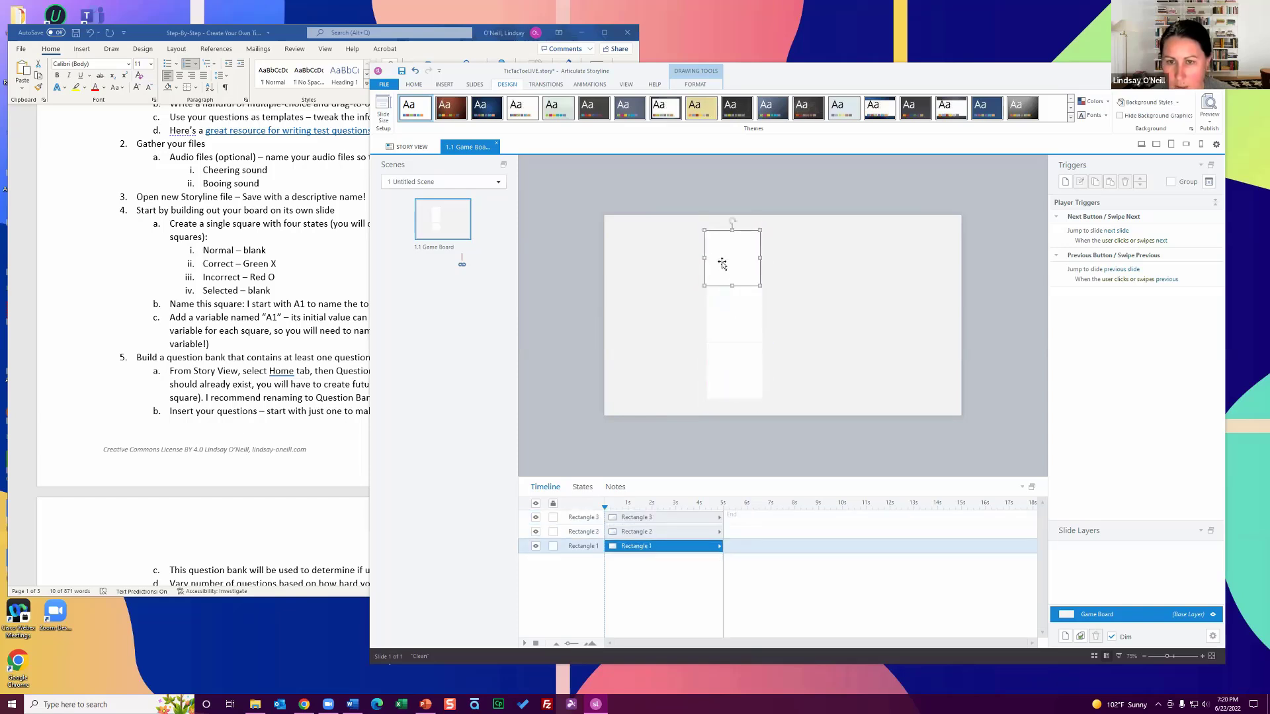
left_click(752, 347, "shift")
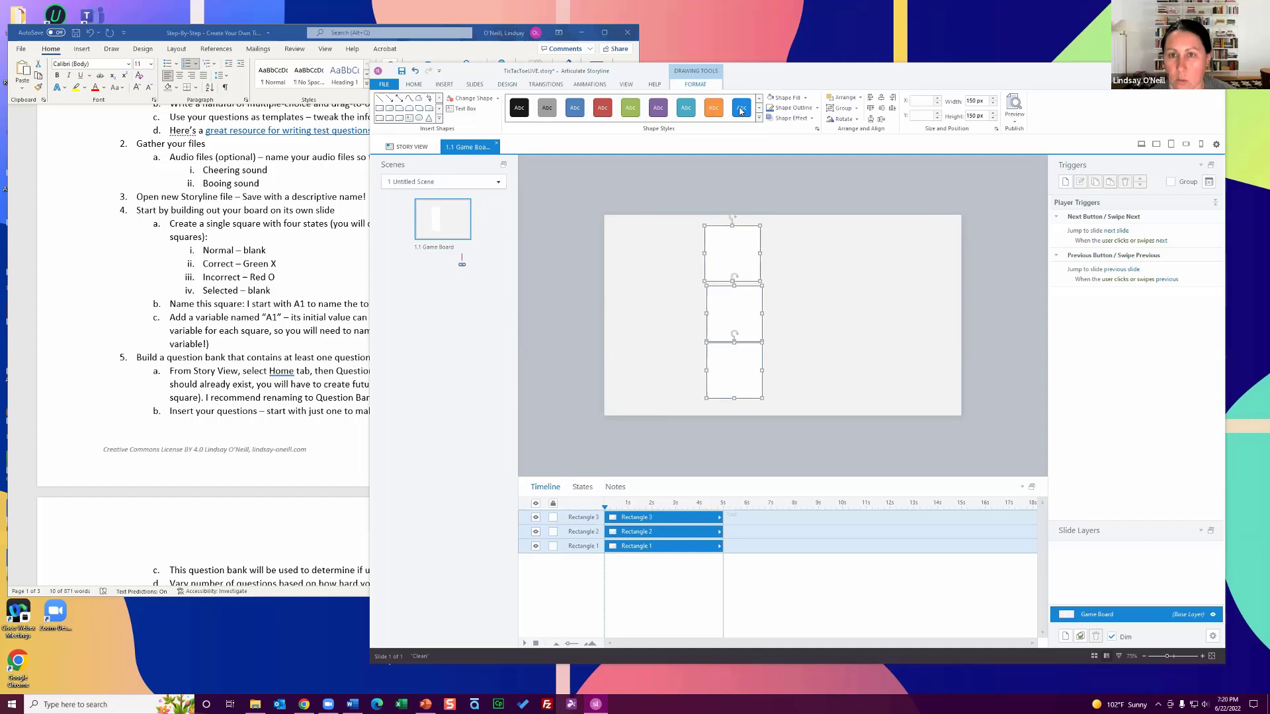
double_click(975, 99)
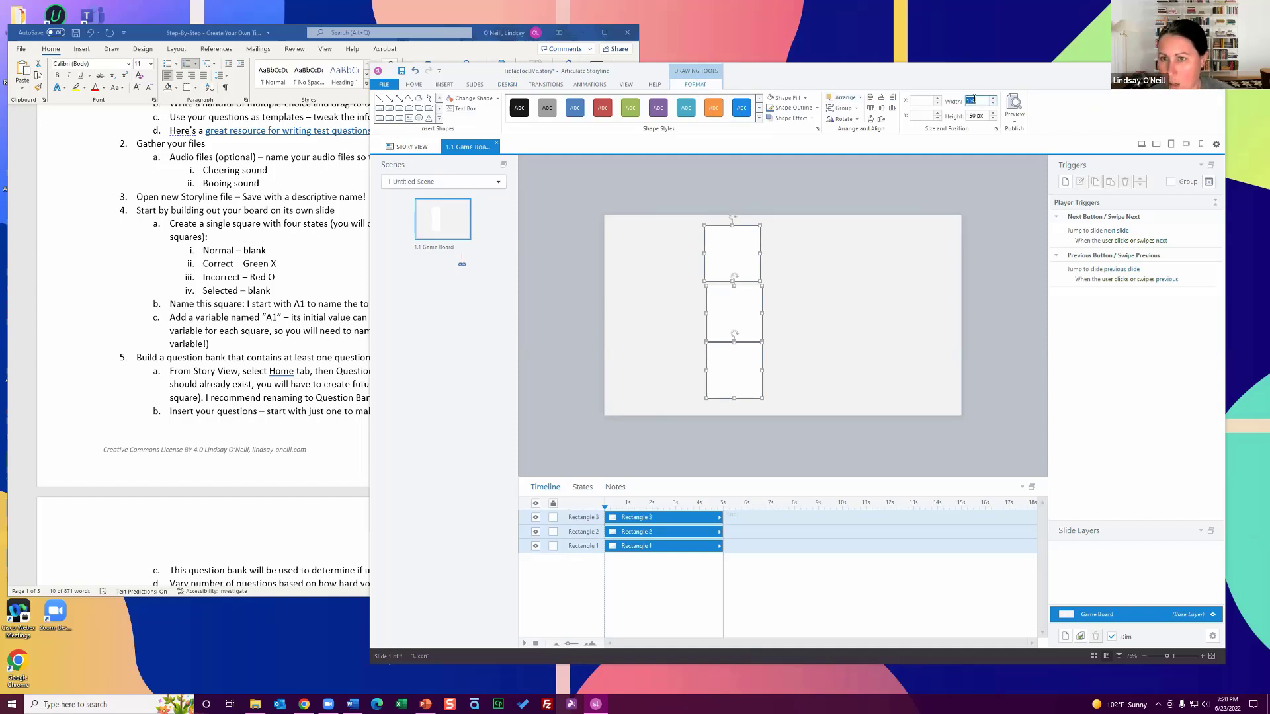
type("125")
key("Tab")
type("1")
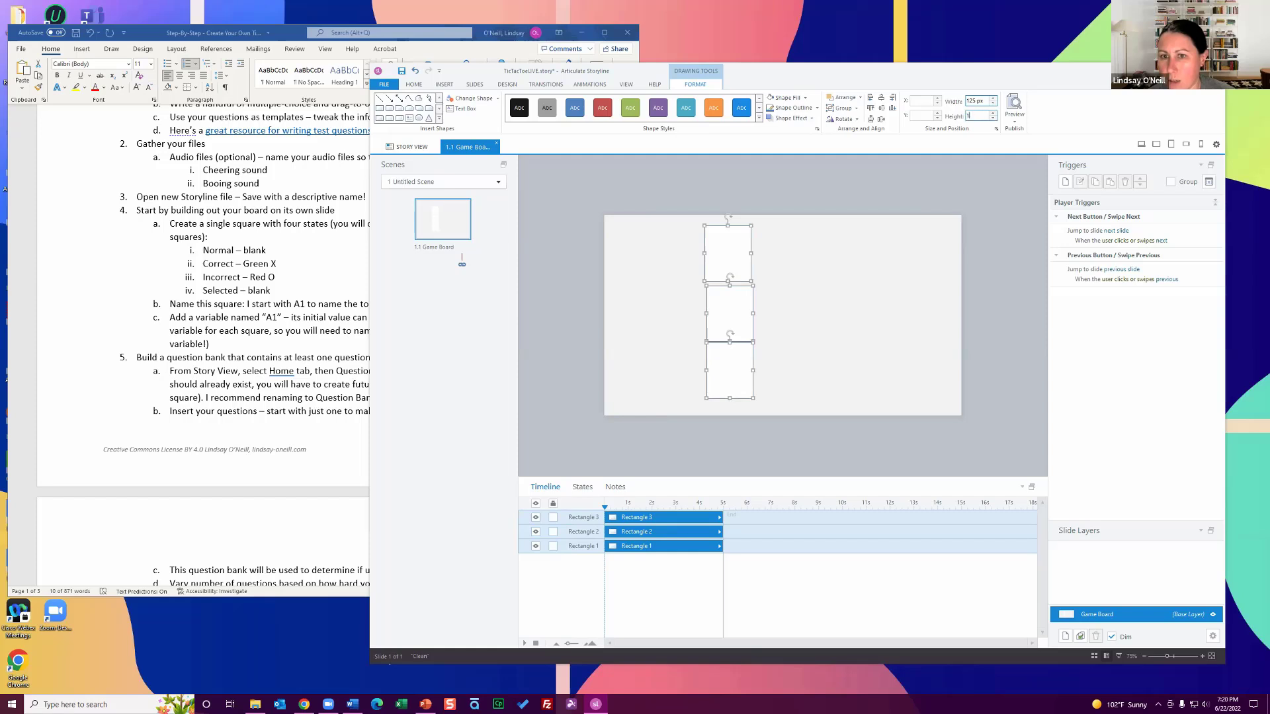
type("25")
key("Tab")
left_click(862, 181)
- Reposition the three squares to leave small gaps between them in the column
left_click_drag(732, 247, 730, 258)
left_click_drag(731, 309, 729, 309)
left_click(727, 359)
left_click_drag(728, 358, 723, 354)
left_click(788, 354)
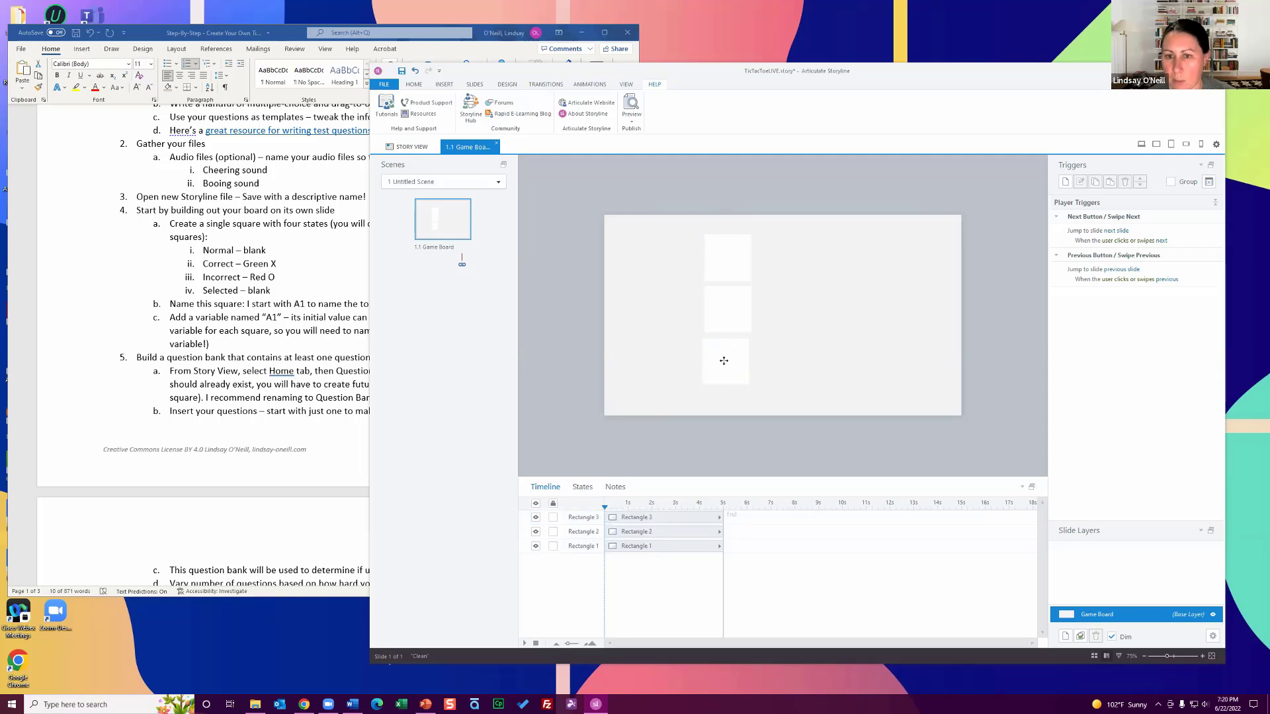
- Delete the lower two squares so only the top one remains on the slide
left_click(723, 361)
key("Delete")
left_click(730, 307)
key("Delete")
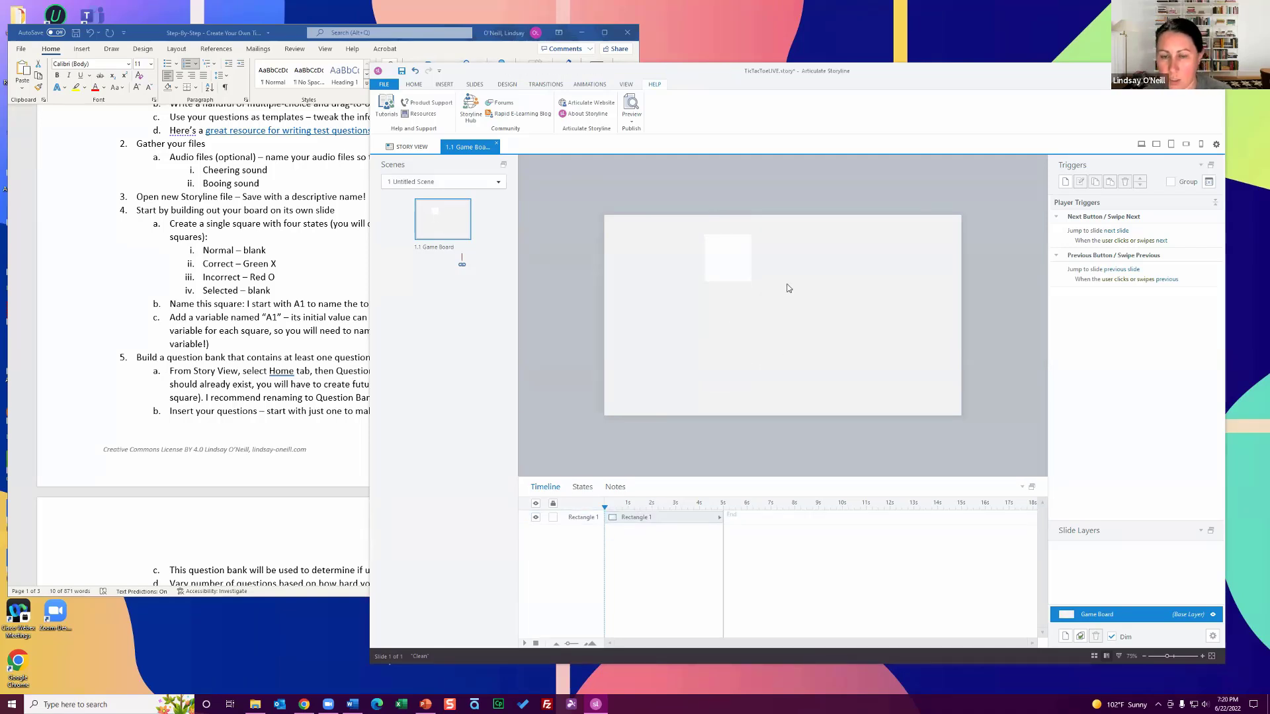
- Try to enlarge the remaining square from its lower corner
left_click(741, 271)
left_click_drag(750, 281, 760, 291)
left_click(786, 305)
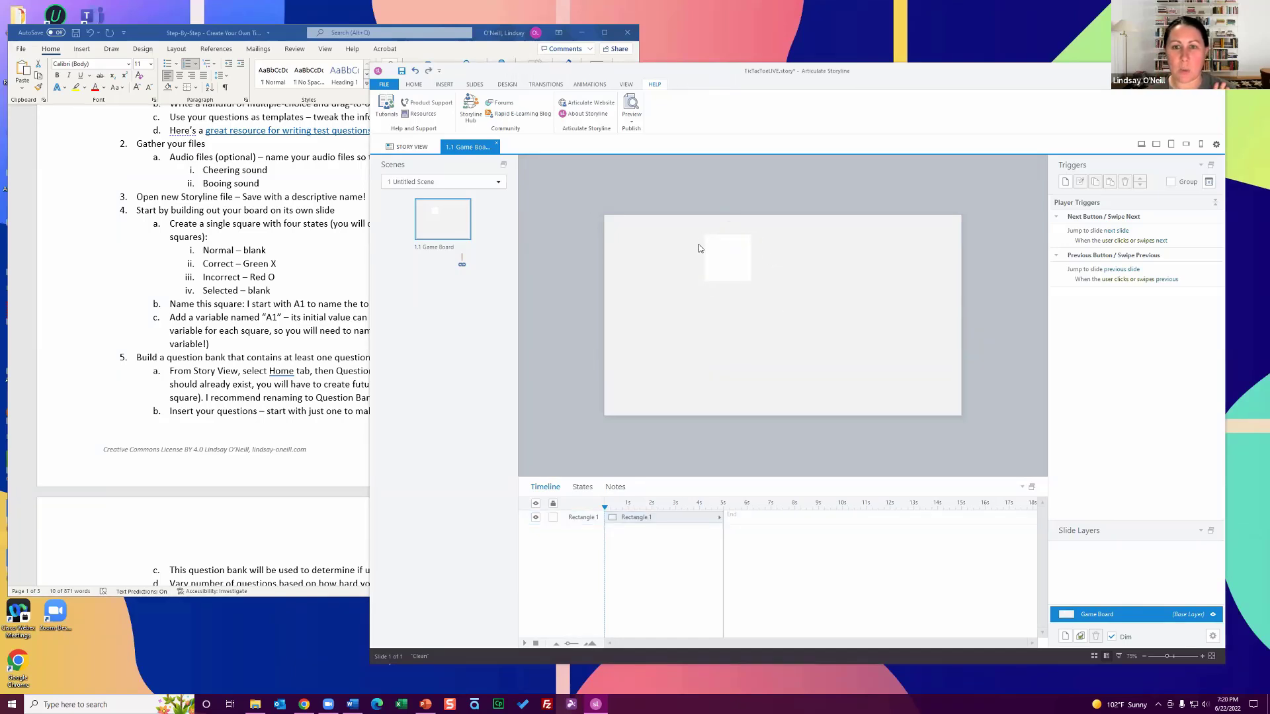
- Give the remaining square a black outline
left_click(726, 249)
left_click(696, 88)
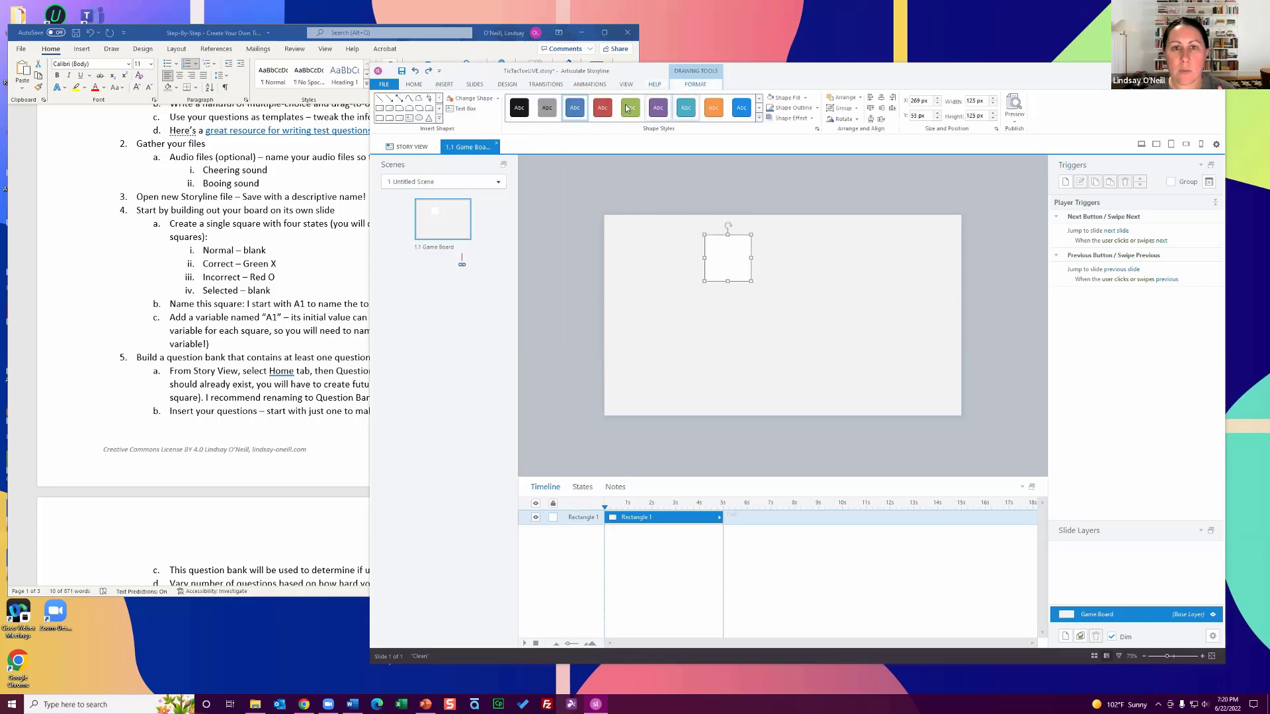
left_click(818, 108)
left_click(778, 127)
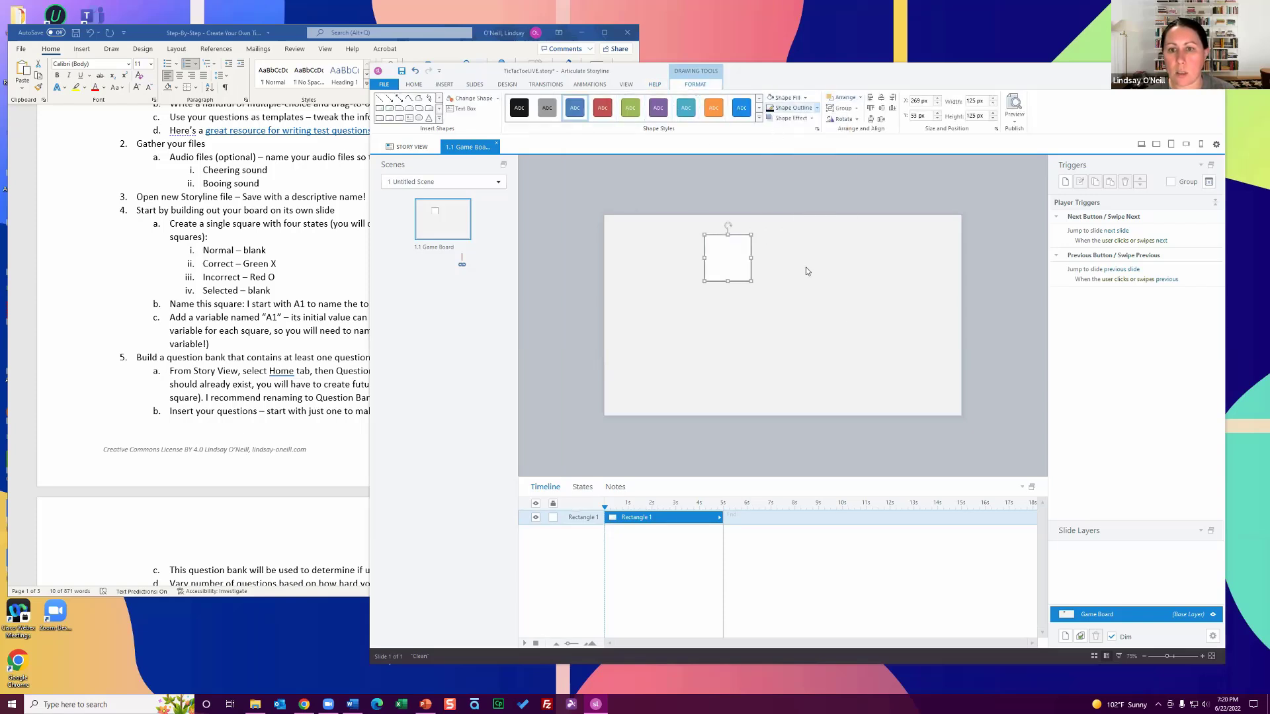
left_click(810, 278)
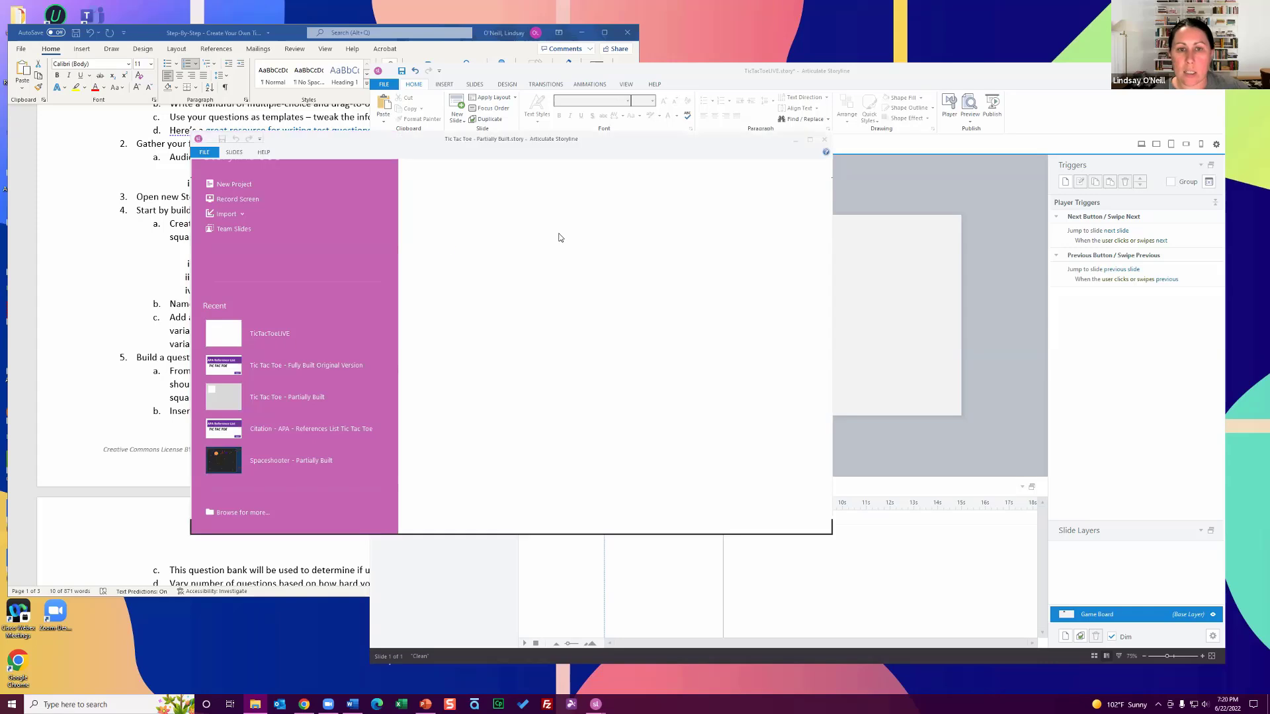
- In the Tic Tac Toe - Partially Built project, open the Board slide and show the states of Square A1
double_click(406, 284)
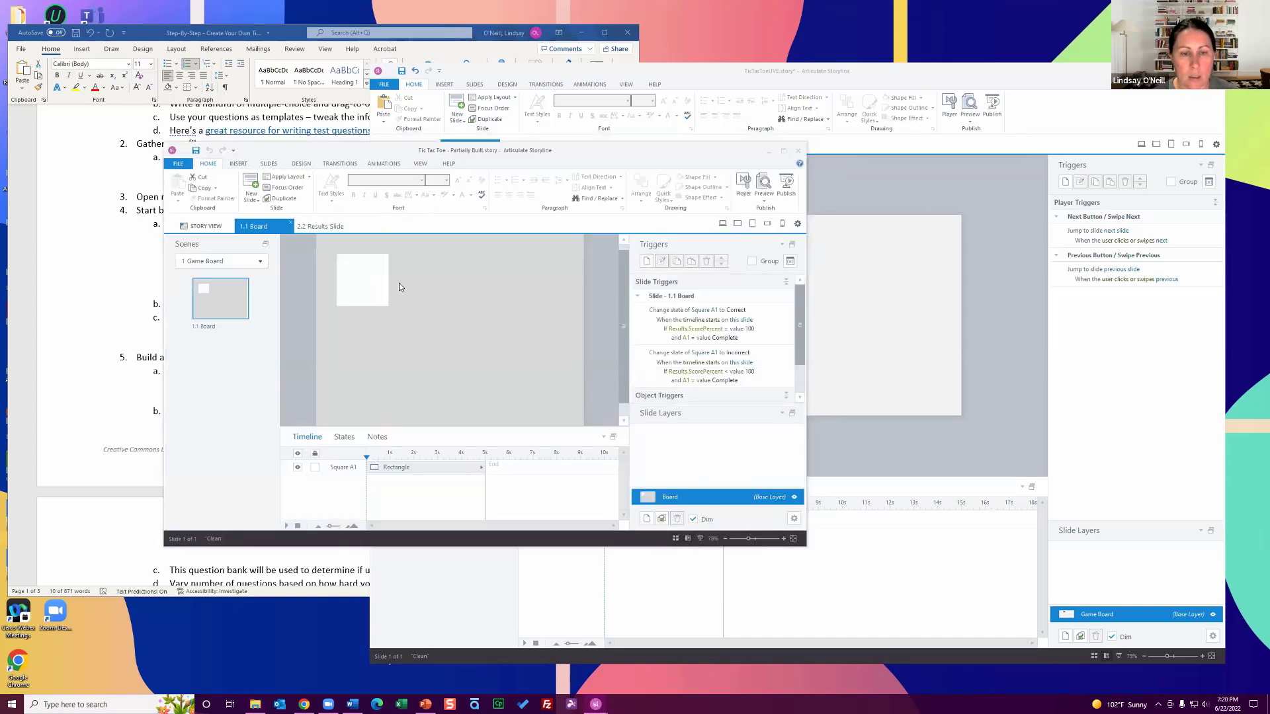
left_click(361, 275)
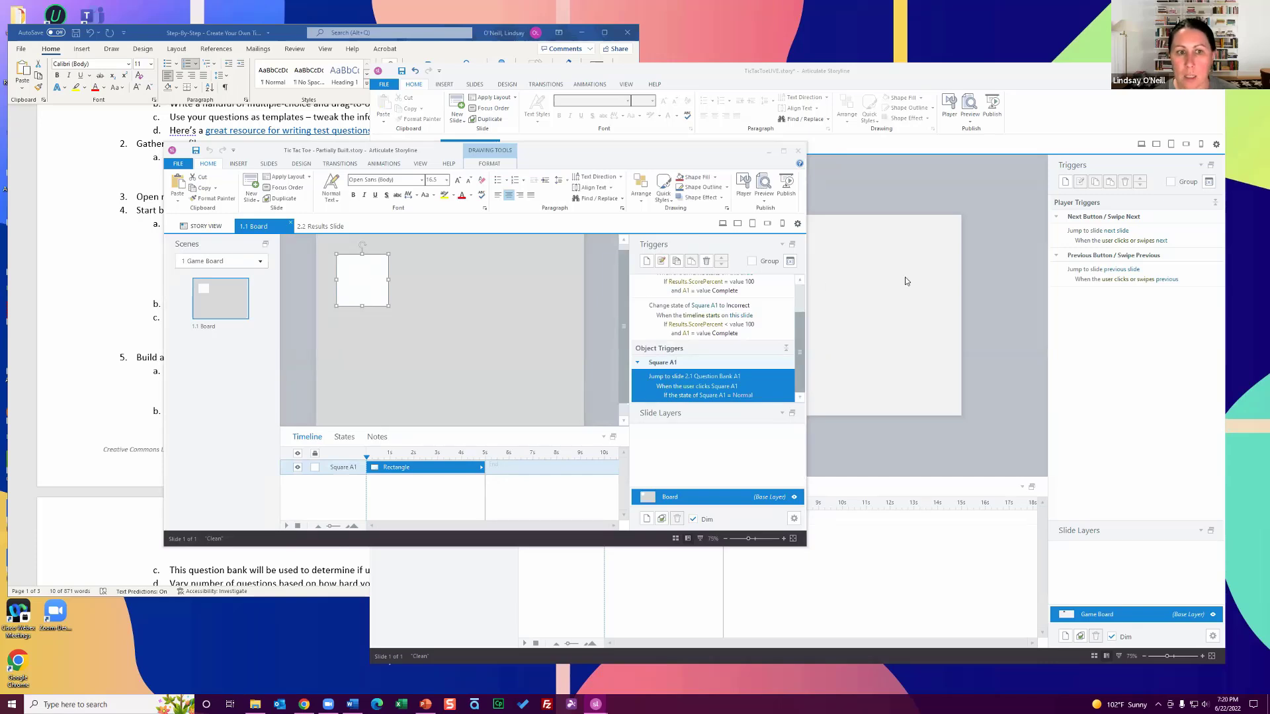
left_click(344, 437)
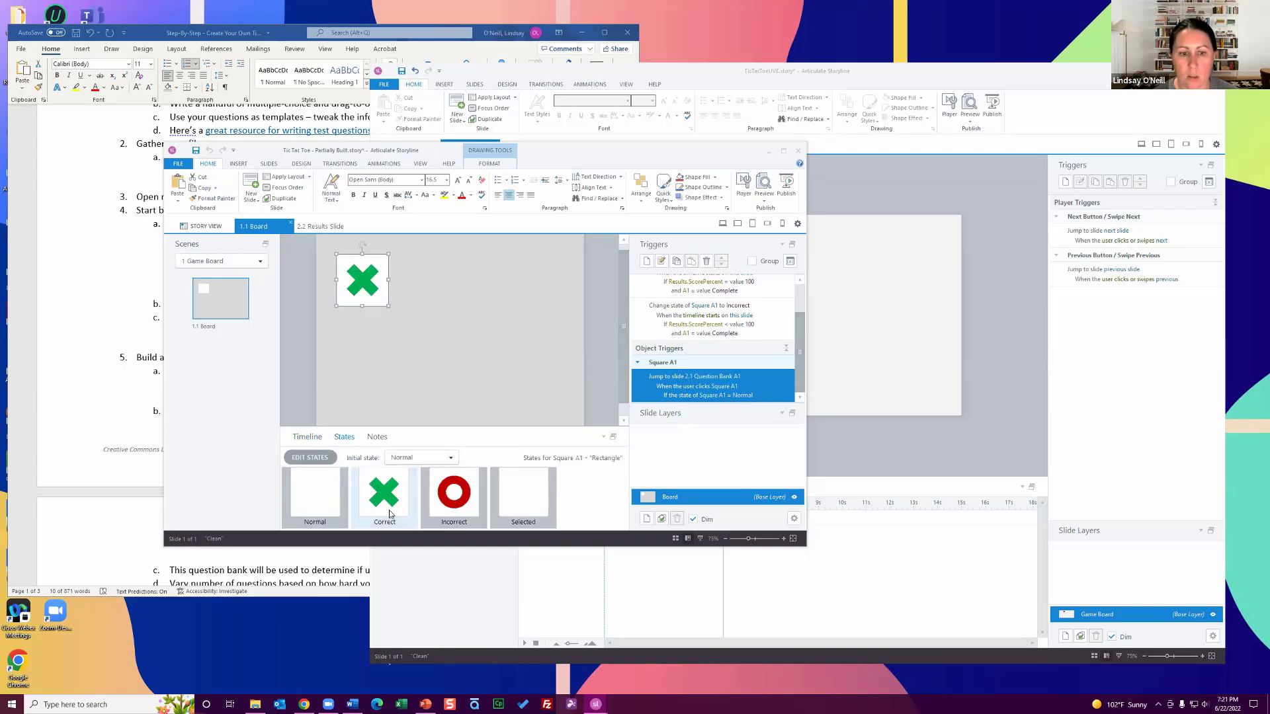
- In the TicTacToeLIVE project, paste the copied Square A1 onto the Game Board slide and place it beside the outlined square
left_click(906, 357)
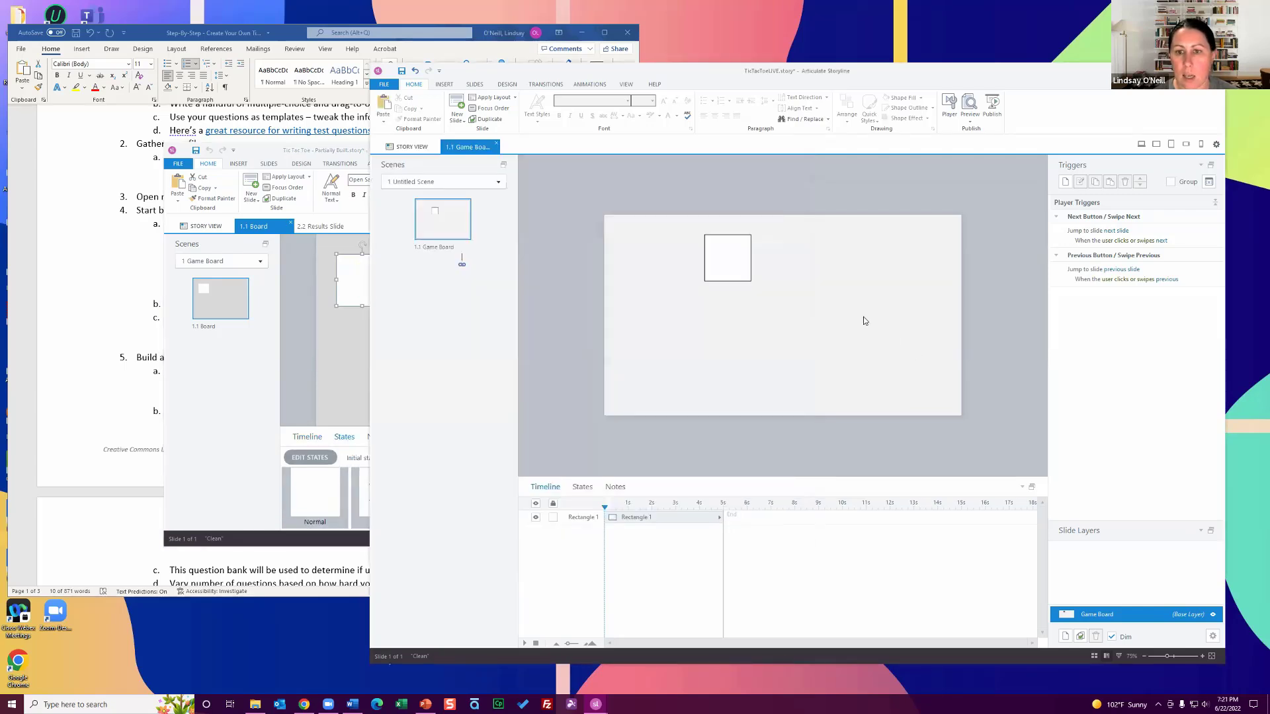
key("ctrl+v")
left_click_drag(666, 269, 805, 279)
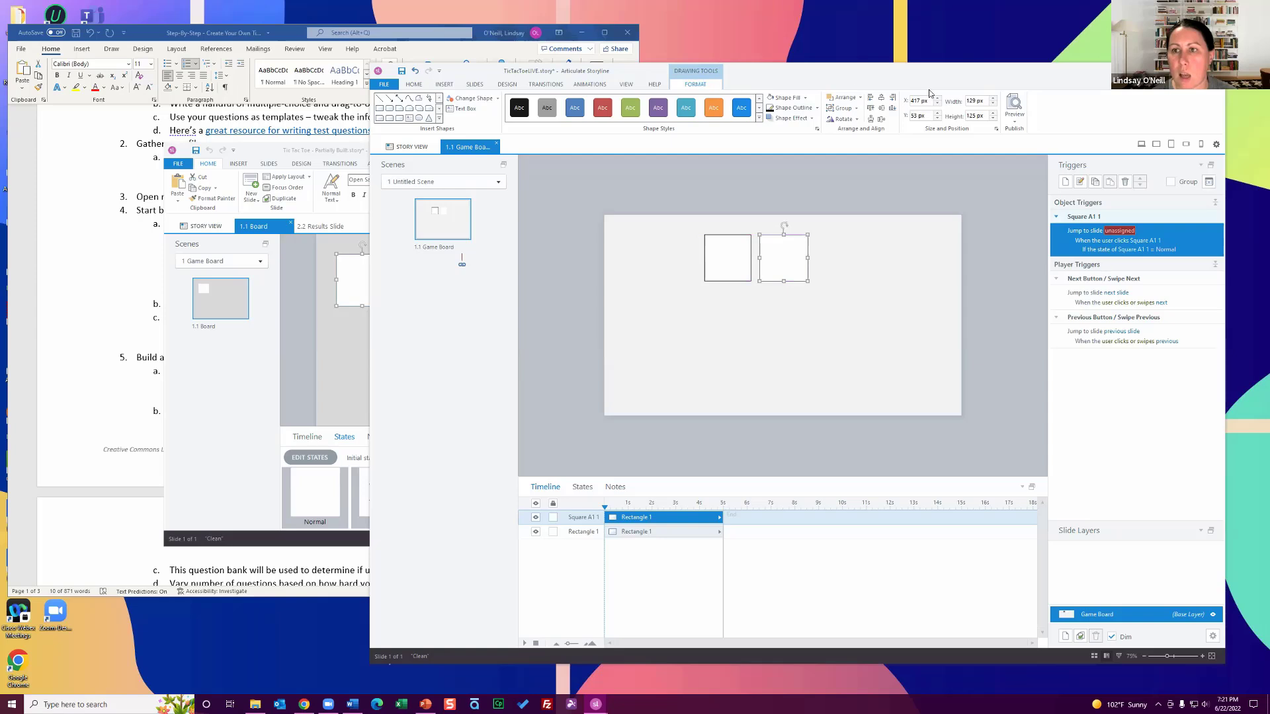
- Set the pasted square's width to 125 px
left_click(973, 100)
type("125")
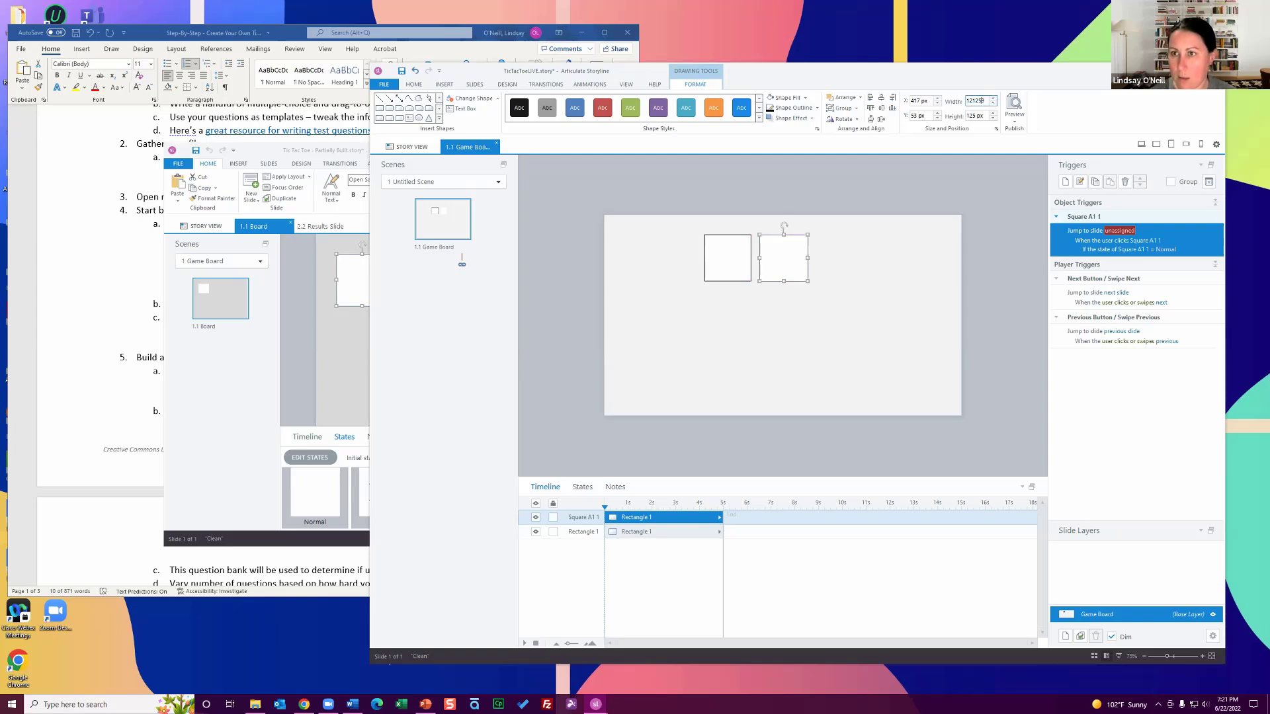
double_click(982, 101)
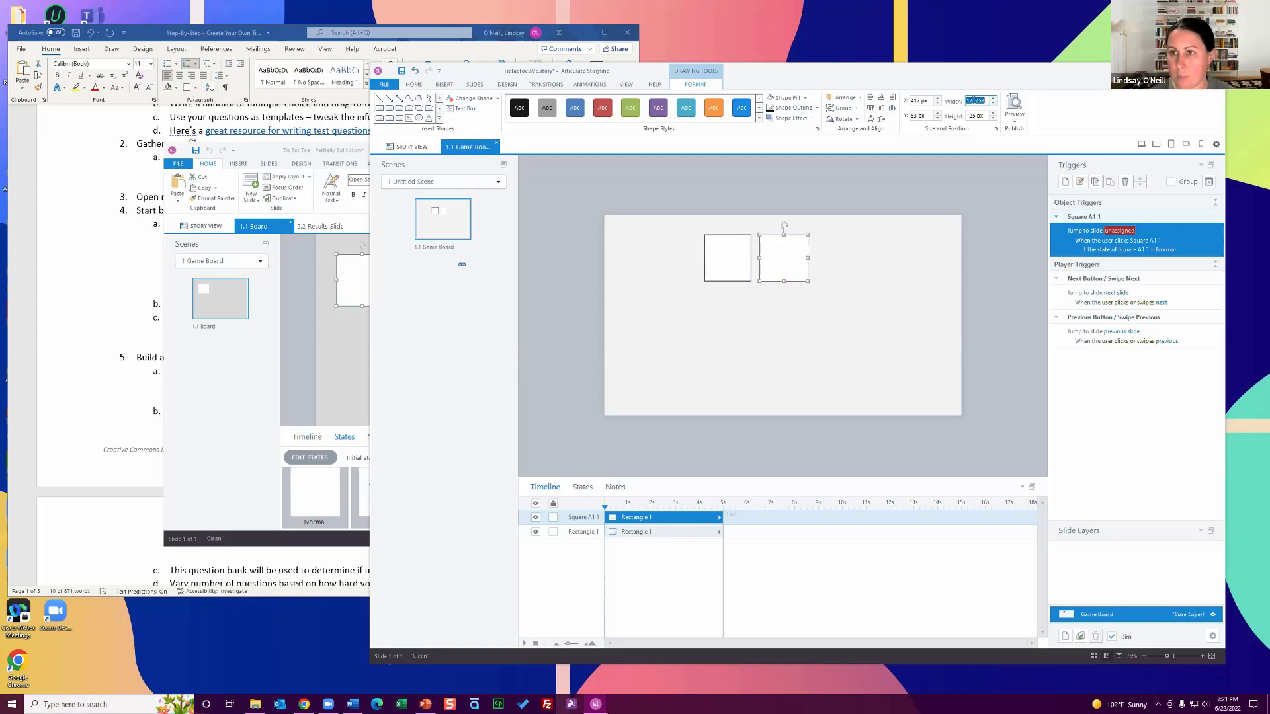
type("125")
key("Return")
left_click(944, 173)
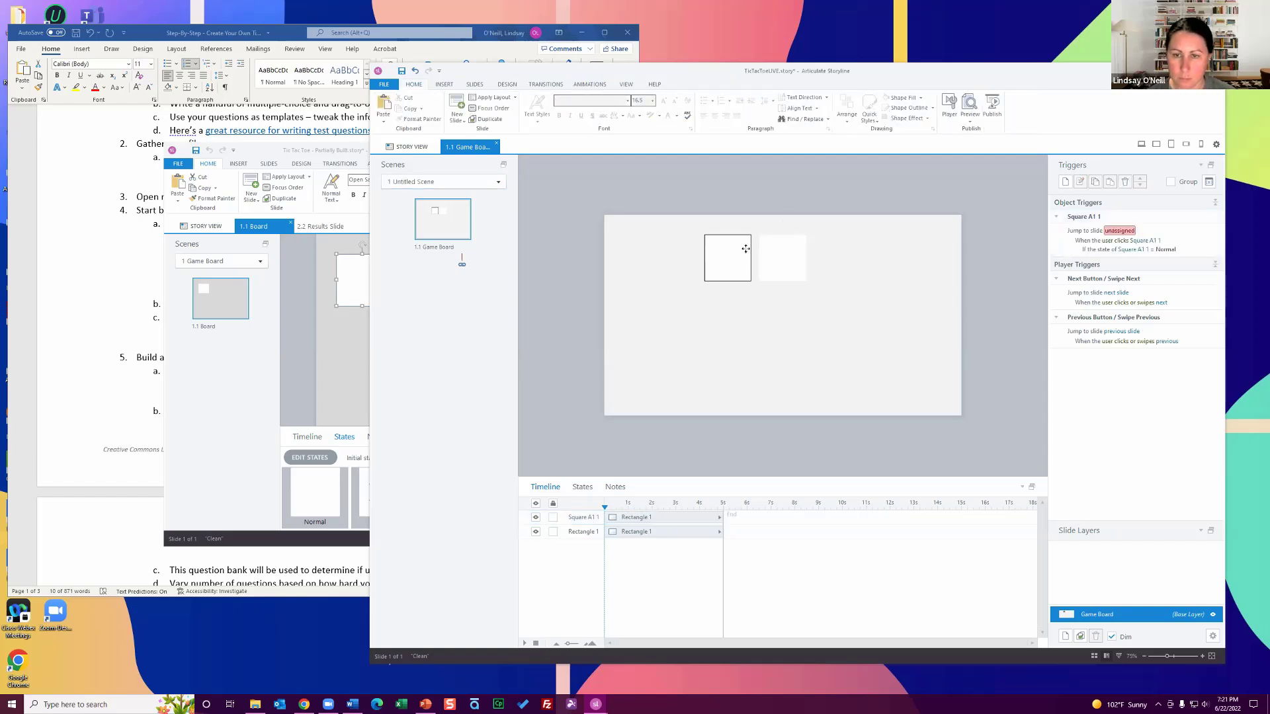
- Copy the pasted square's formatting onto the outlined square with Format Painter and inspect its states
left_click(745, 249)
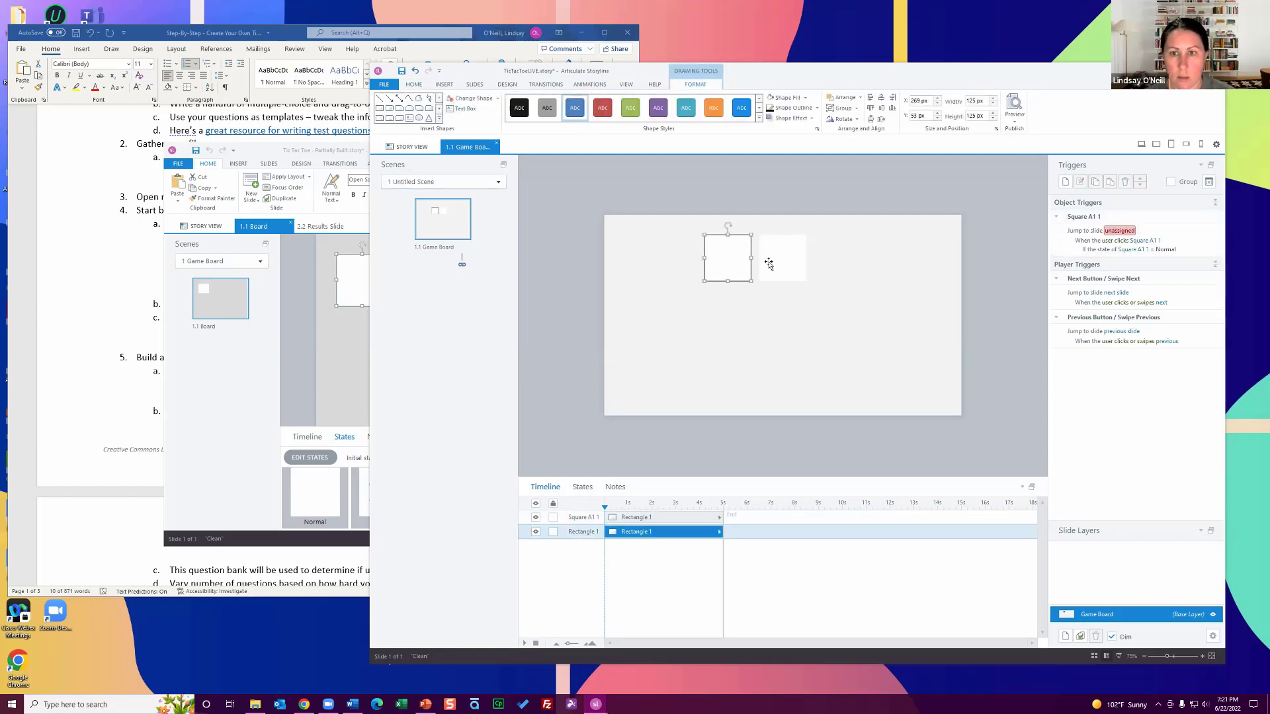
left_click(700, 259)
left_click(712, 261)
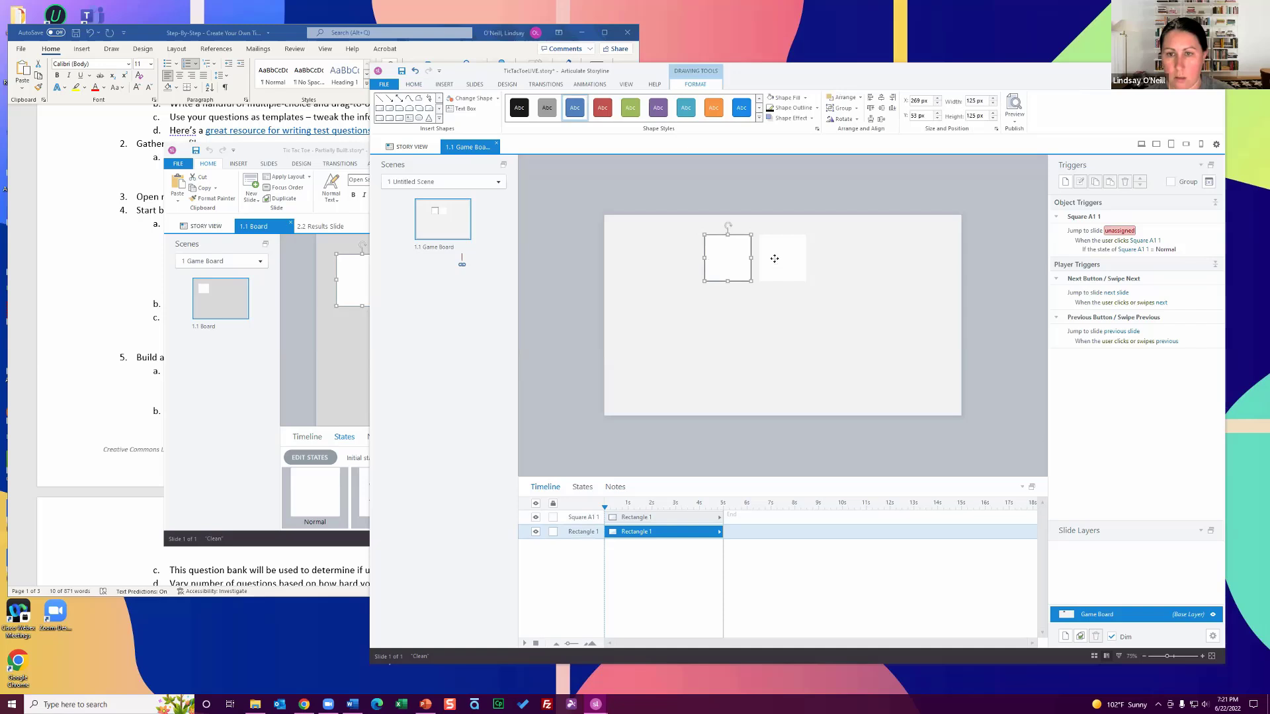
left_click(775, 259)
left_click(413, 84)
left_click(418, 120)
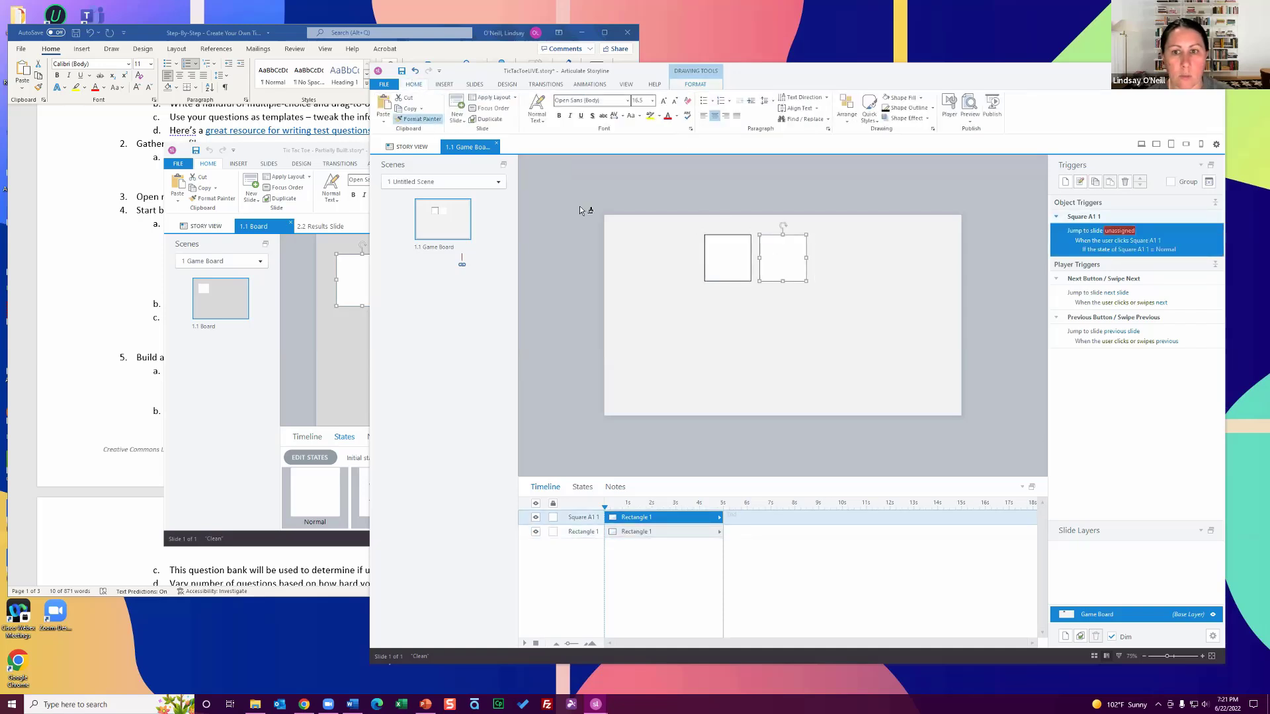
left_click(732, 260)
left_click(582, 487)
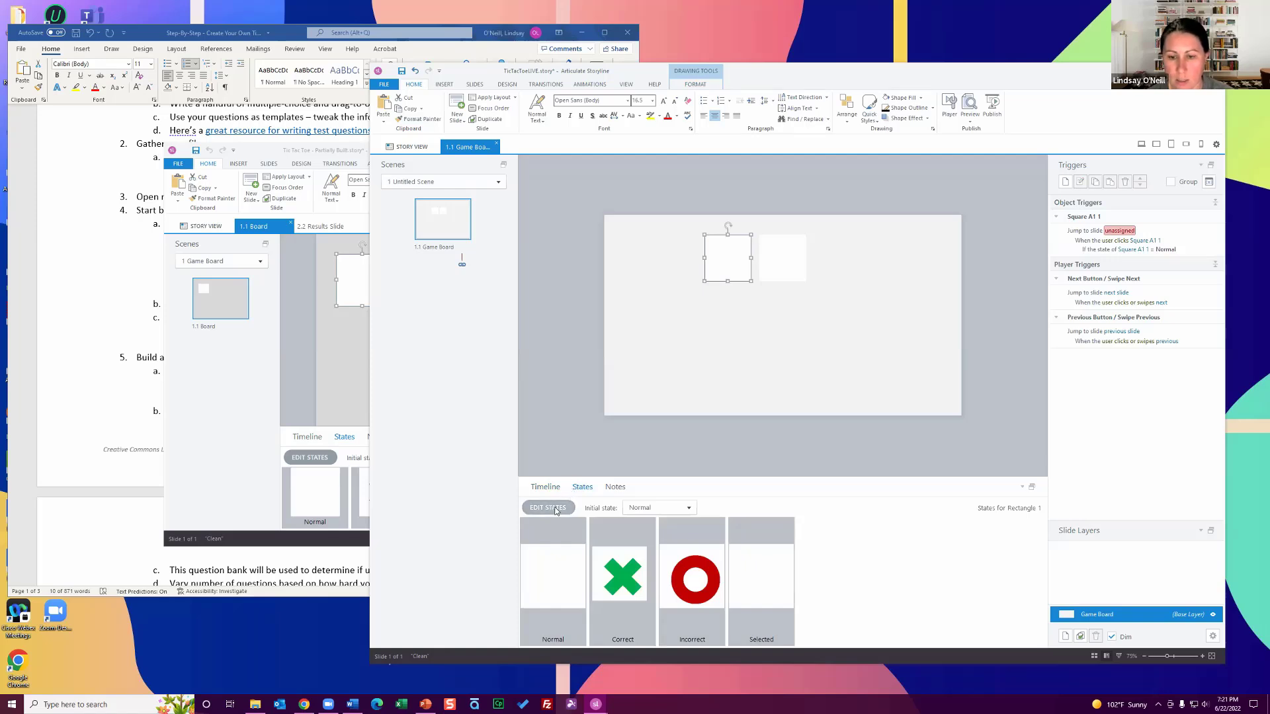
left_click(754, 347)
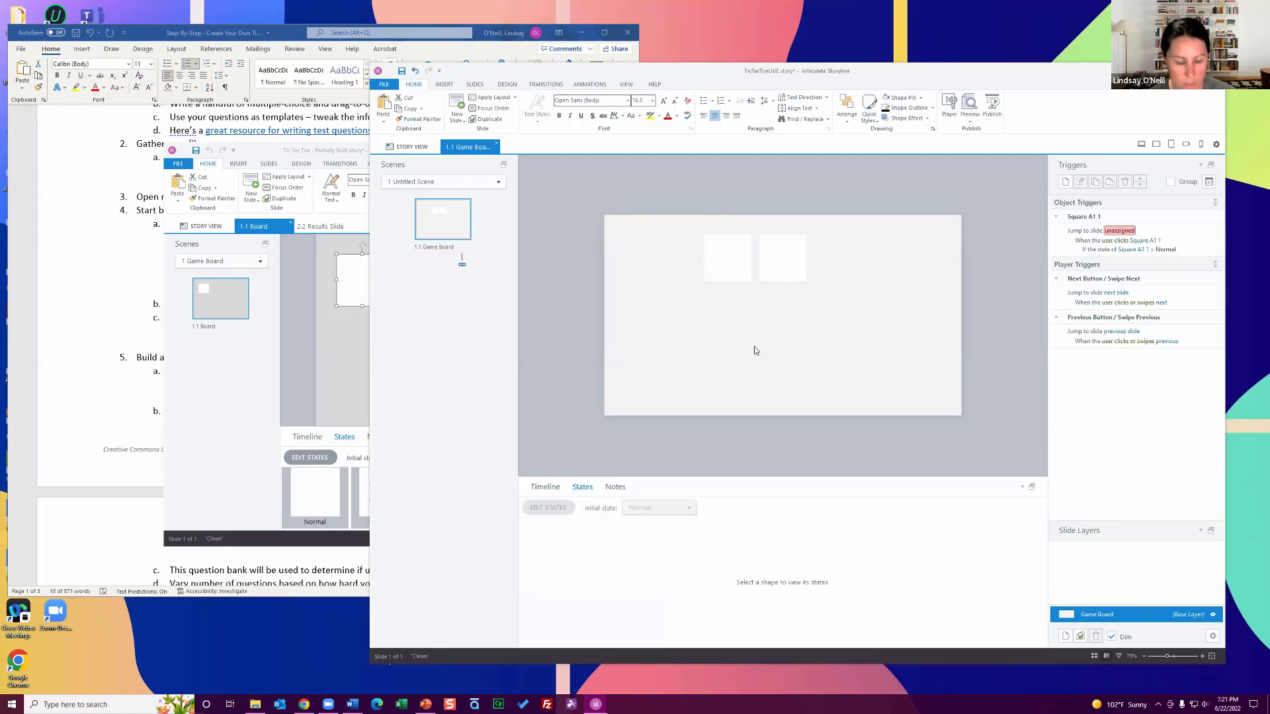
- Undo the format copying and the resizing of the pasted square
left_click(789, 255)
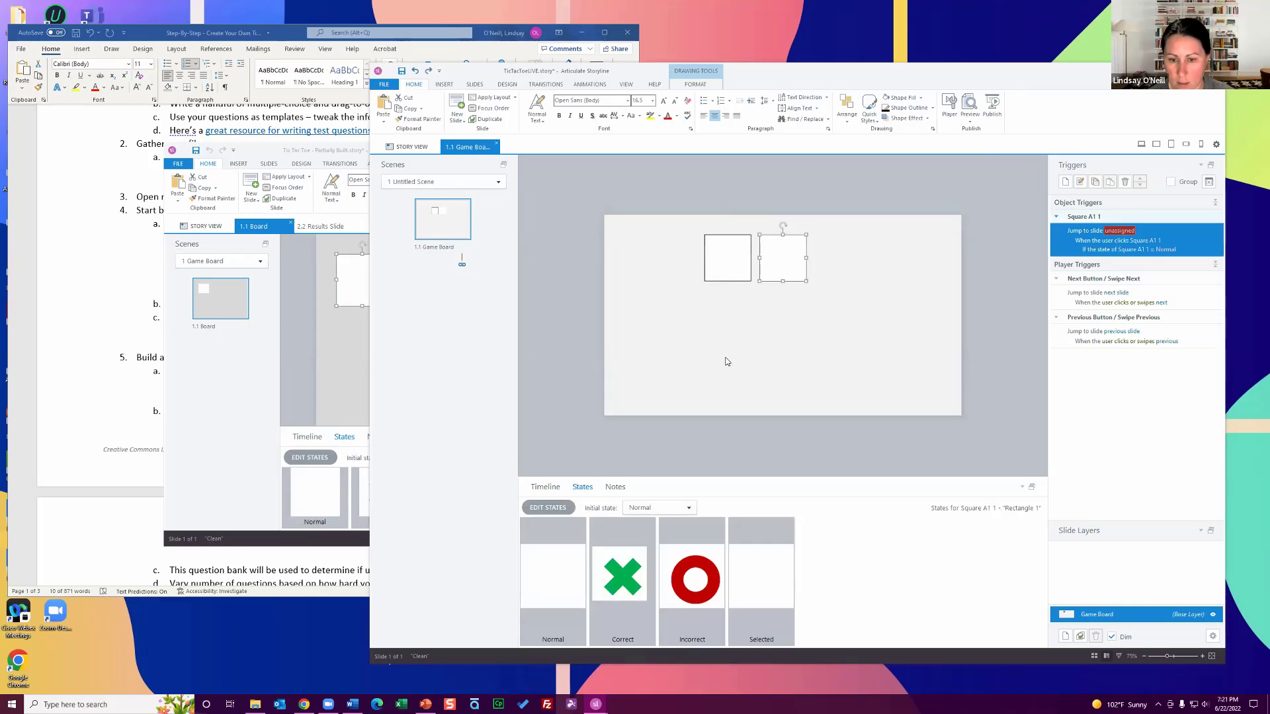
key("ctrl+z")
key("ctrl+z")
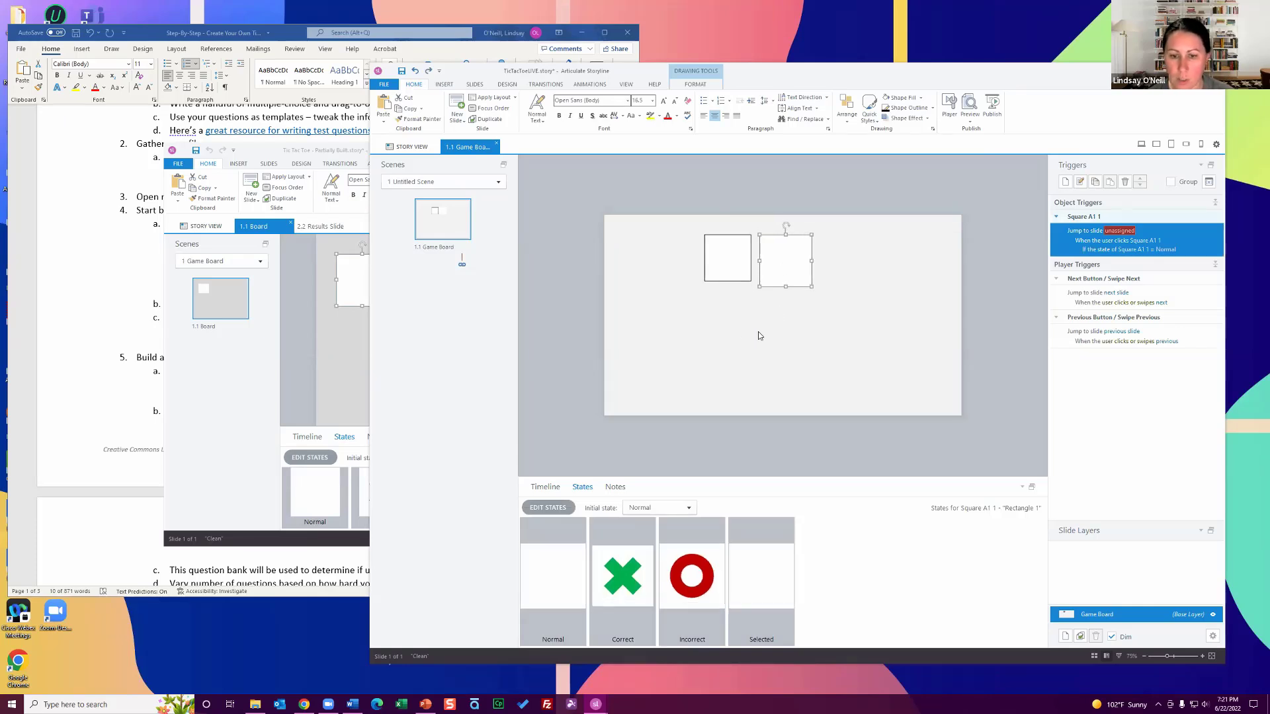
- Delete the outlined square and move the pasted square into its place on the slide
left_click(734, 265)
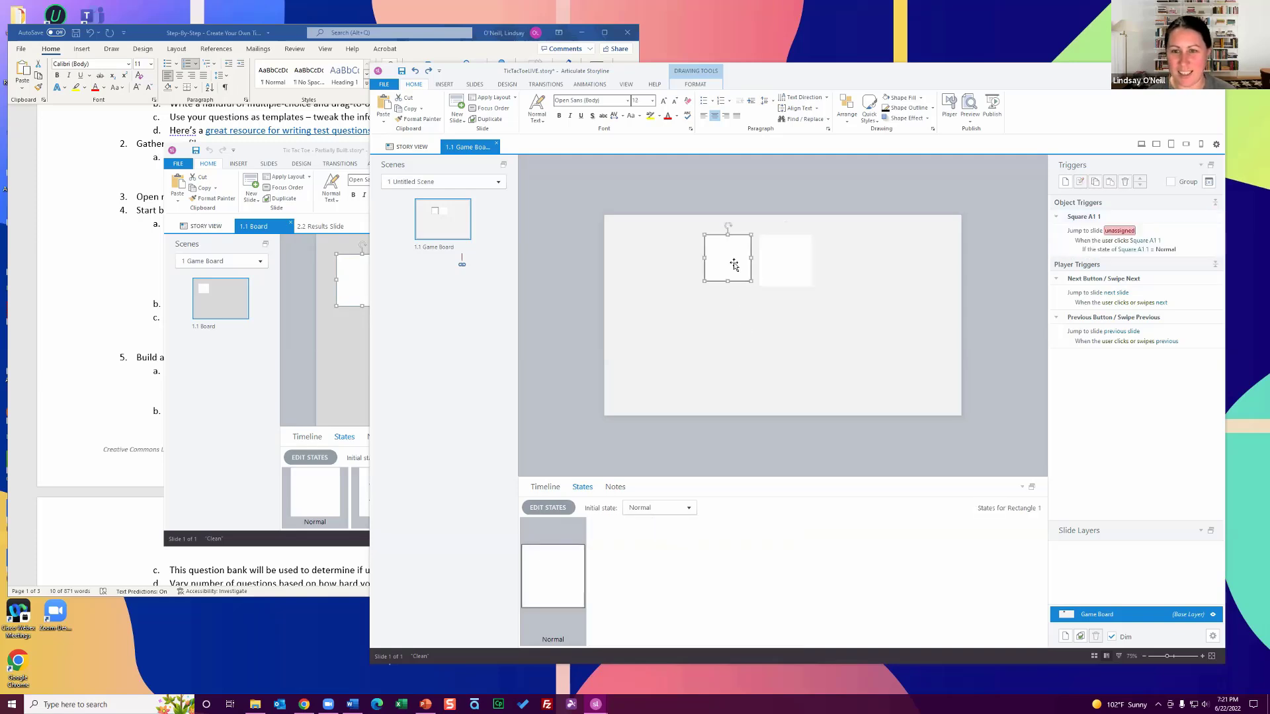
key("Delete")
left_click_drag(774, 257, 709, 249)
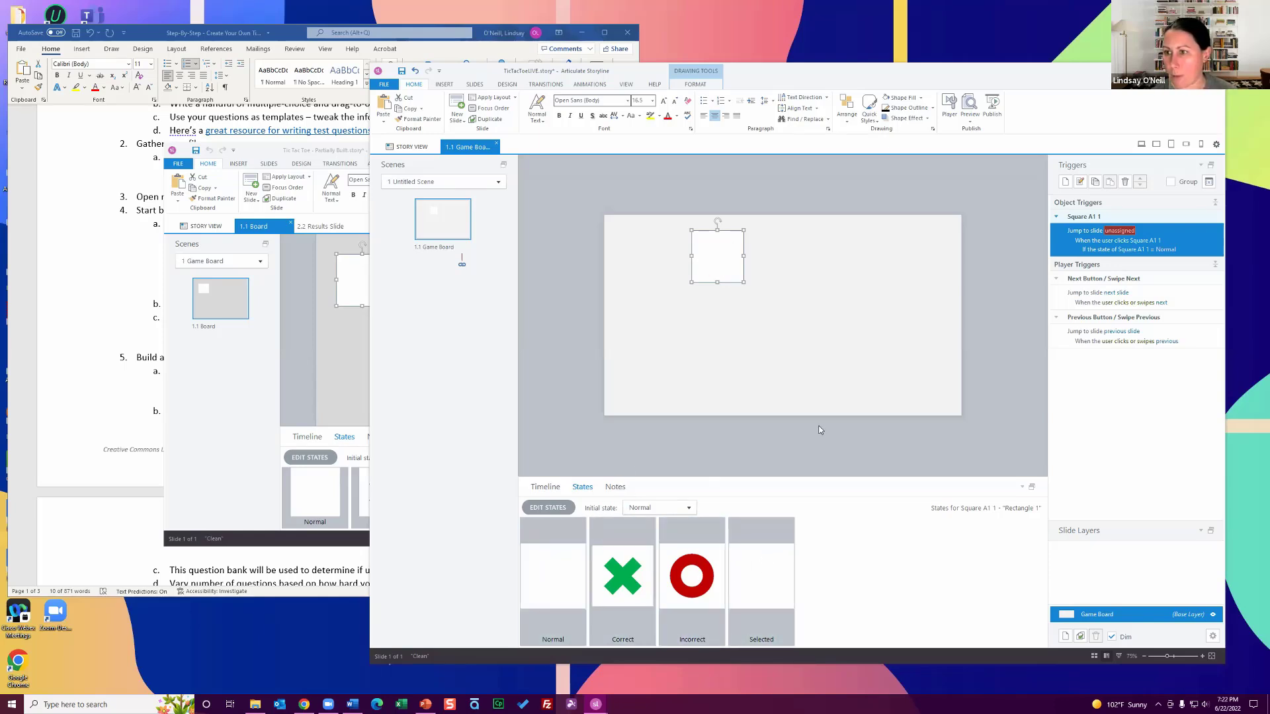
- Delete the pasted square's jump-to-slide trigger and both the next and previous player triggers
left_click(851, 428)
left_click(1181, 238)
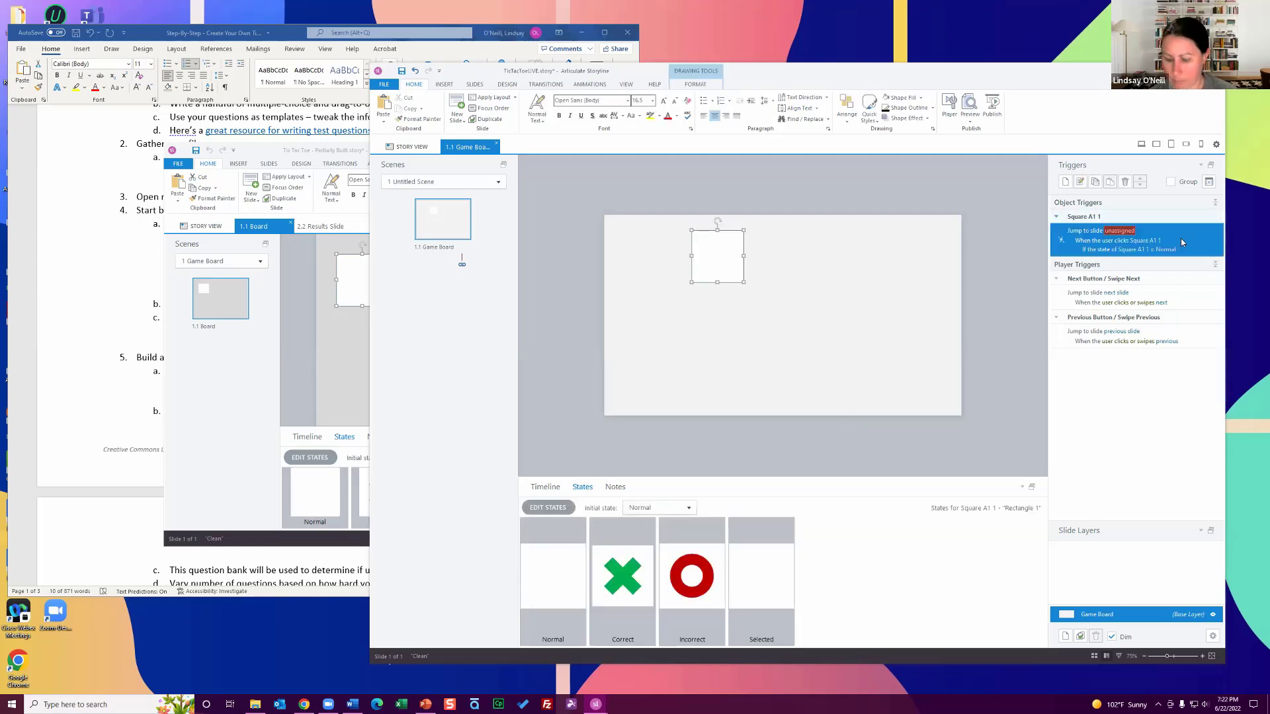
key("Delete")
left_click(1179, 236)
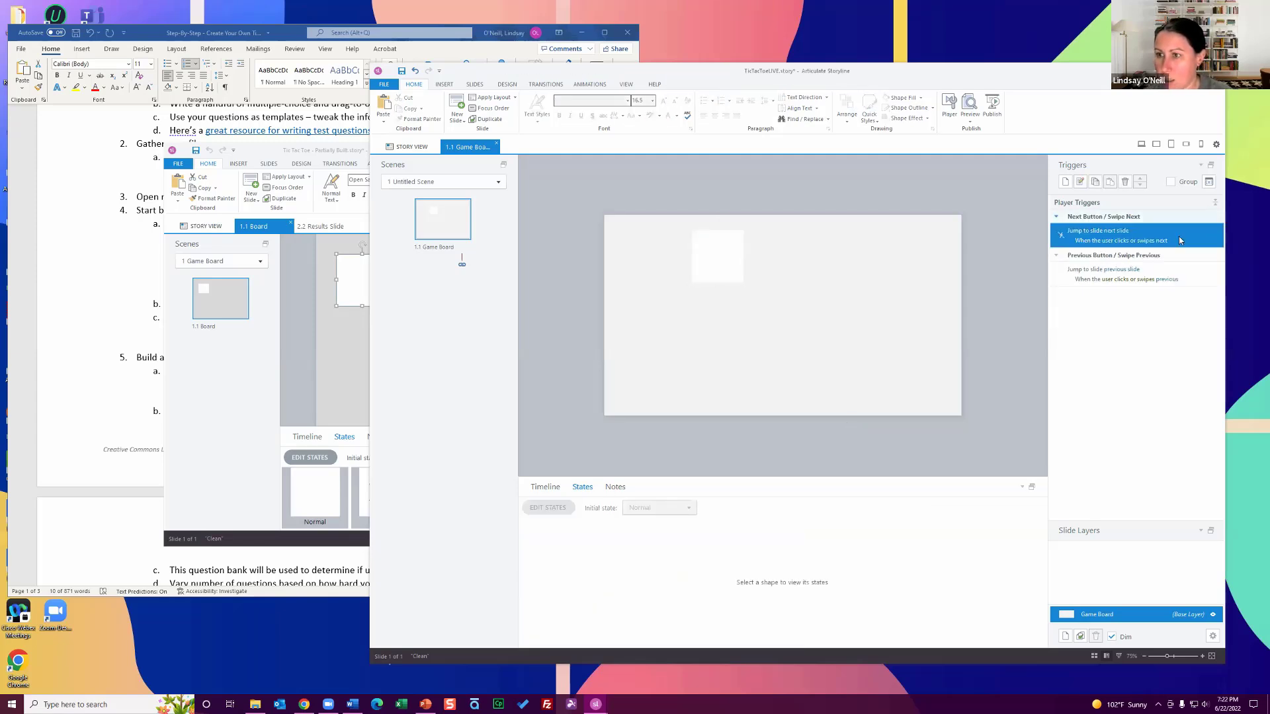
key("Delete")
key("Delete")
- Rename the remaining square on the timeline as A1
left_click(714, 251)
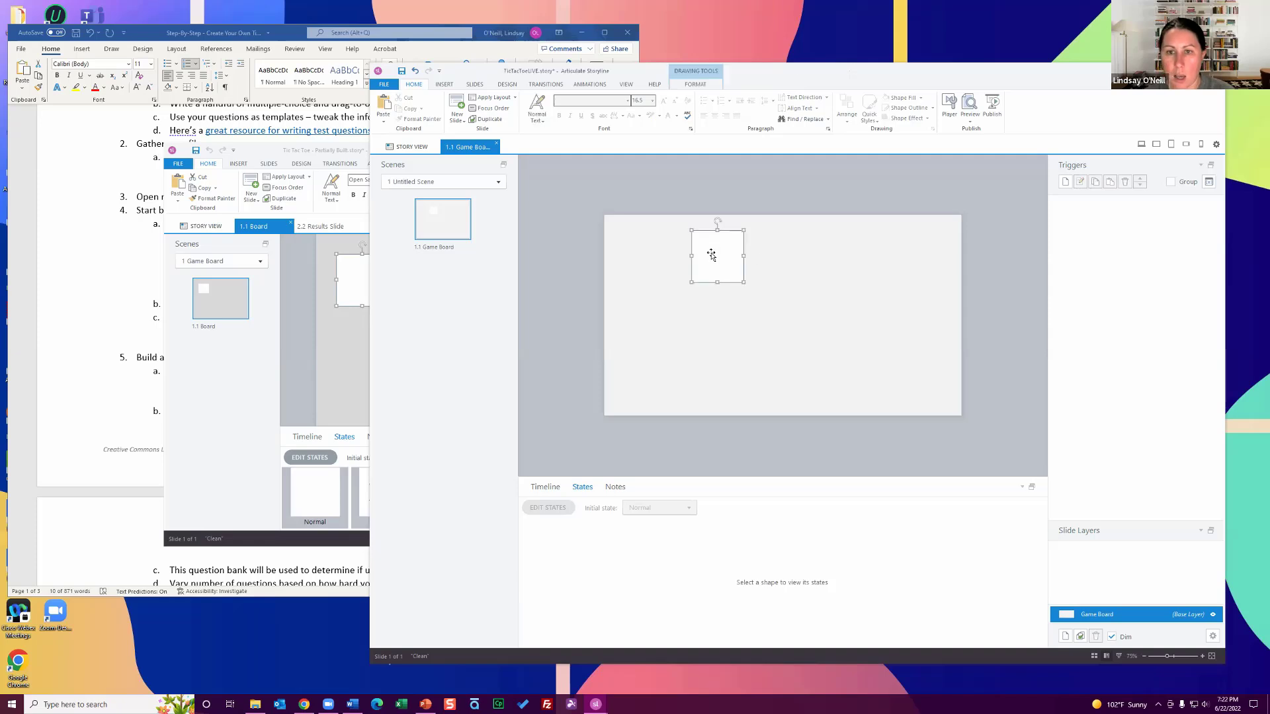
left_click(545, 487)
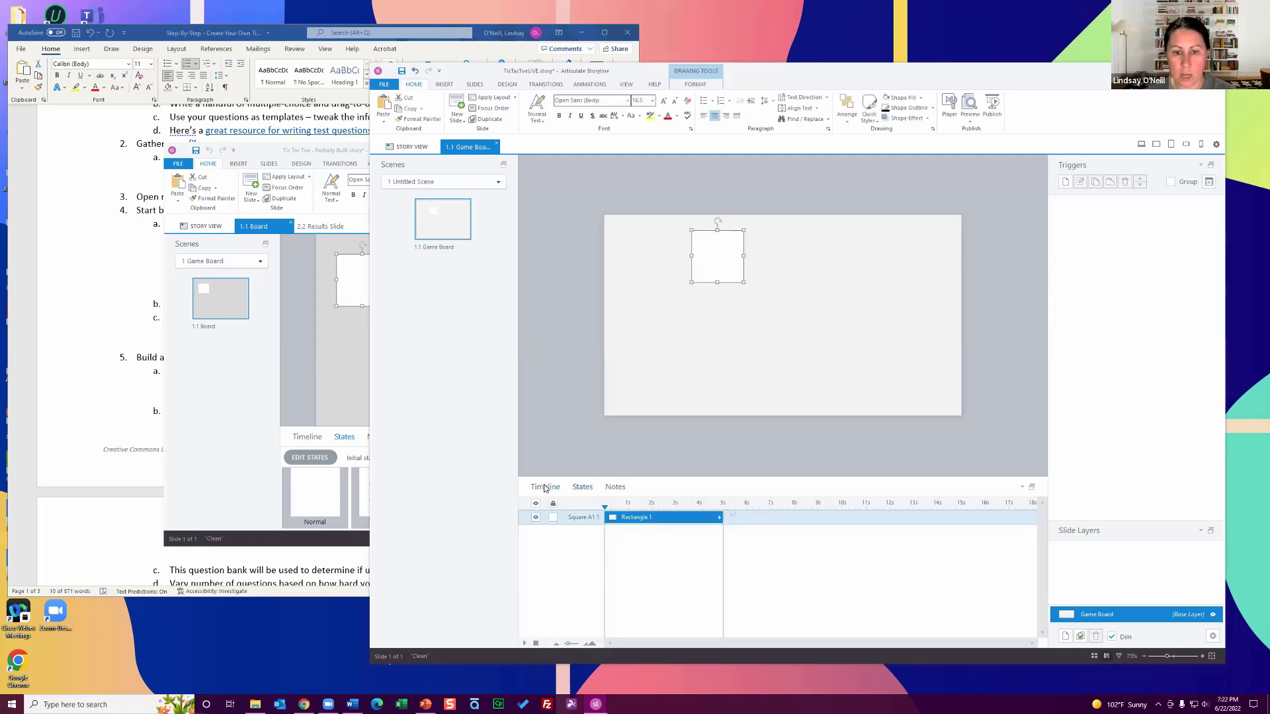
double_click(586, 518)
type("Squa")
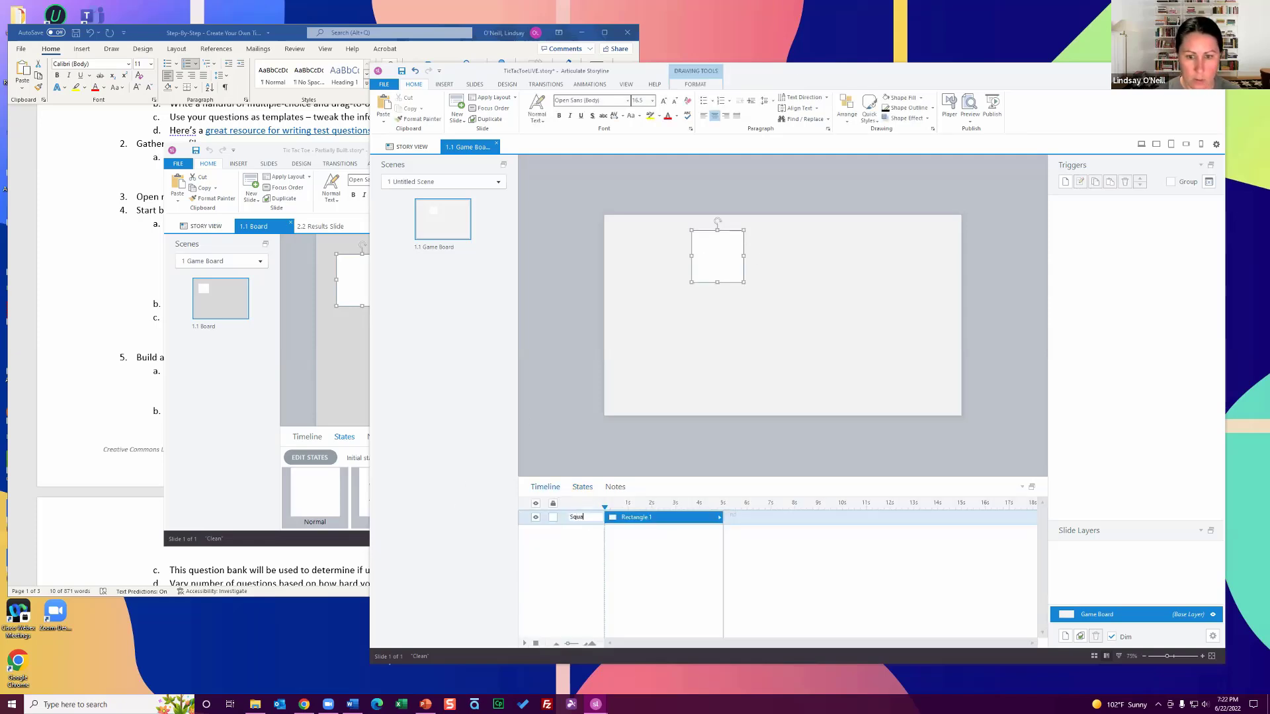
type("re A1")
key("Return")
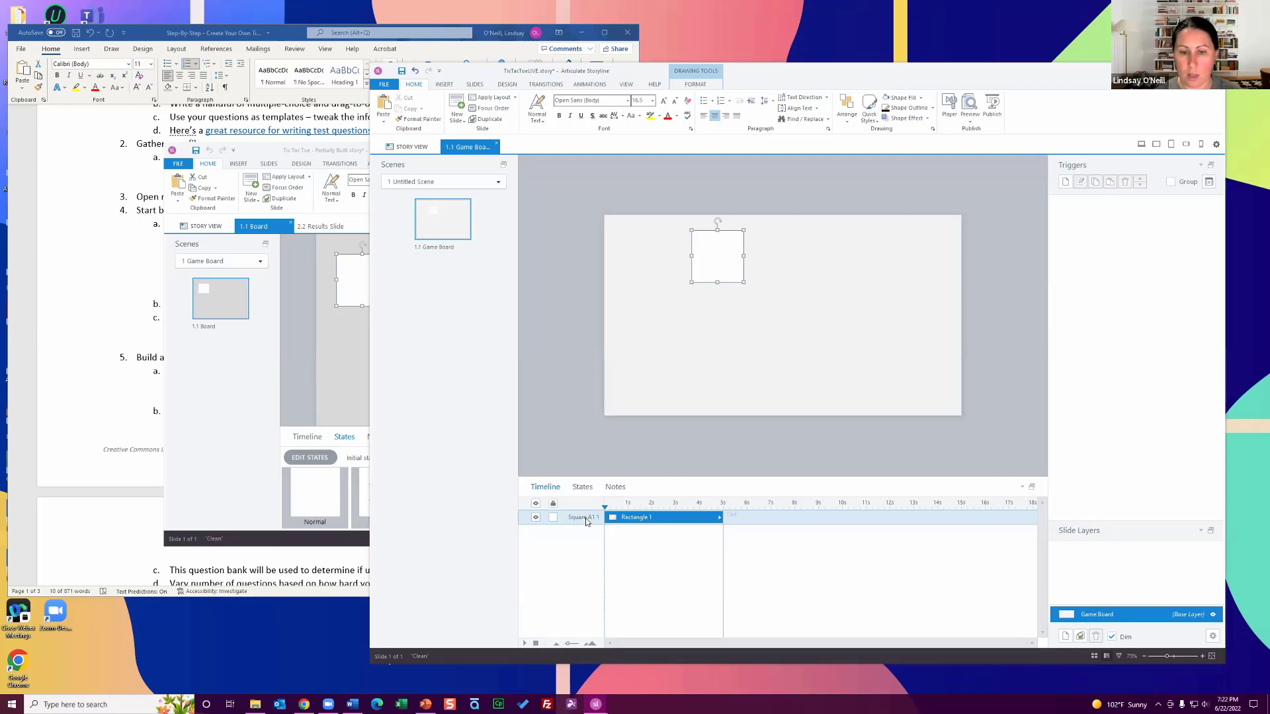
double_click(585, 517)
type("A1")
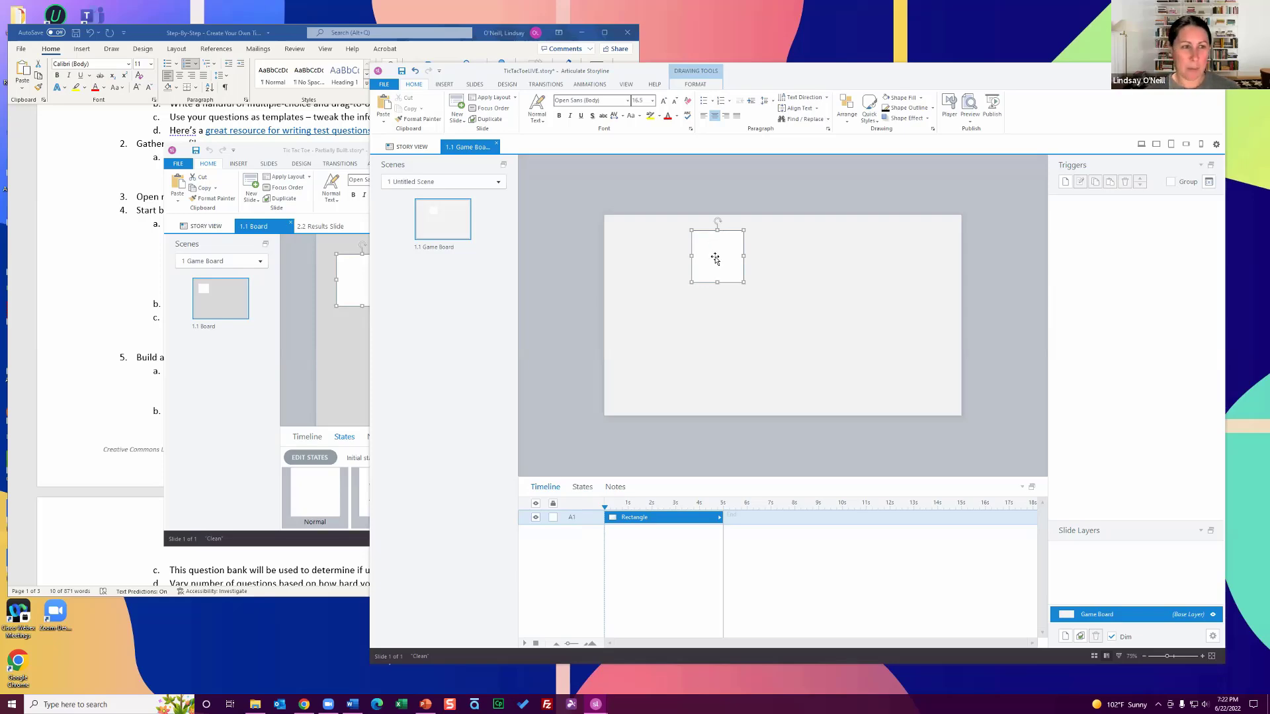
- In the Word instructions, examine the supplemental board labelling diagram and the steps on naming the square and adding its variable
left_click(131, 217)
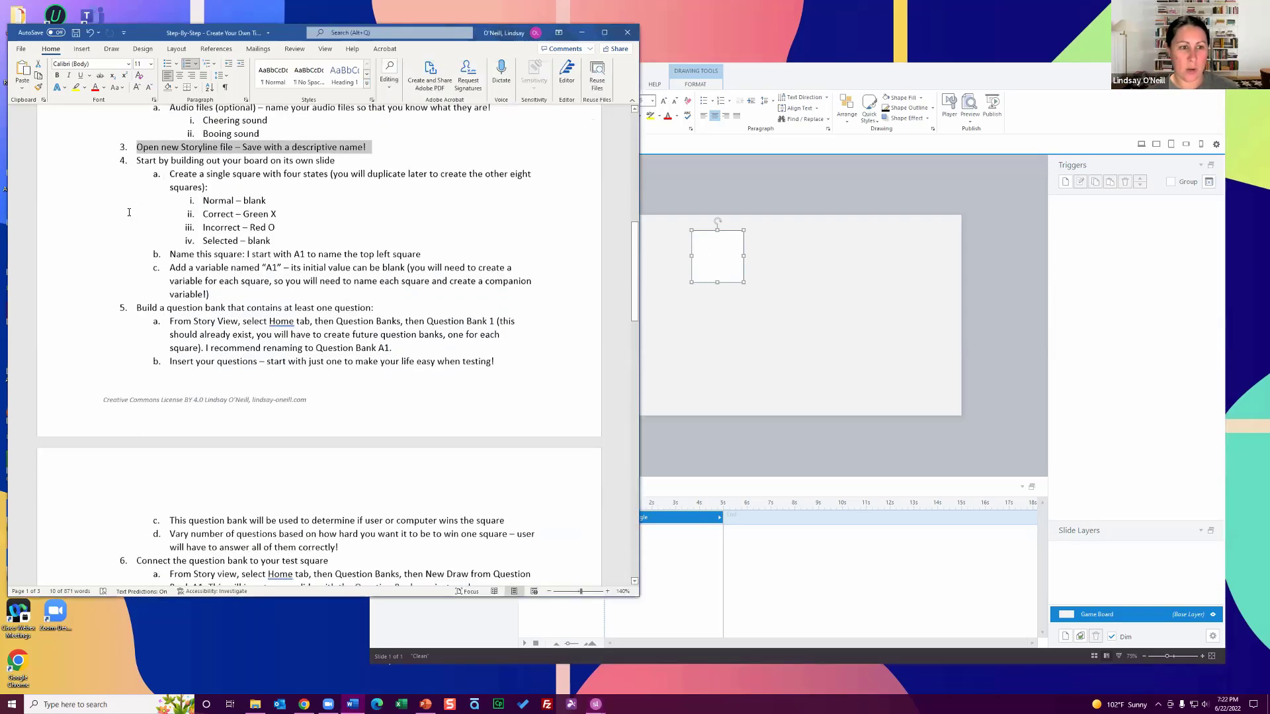
scroll(190, 271, "down", 15)
left_click(190, 271)
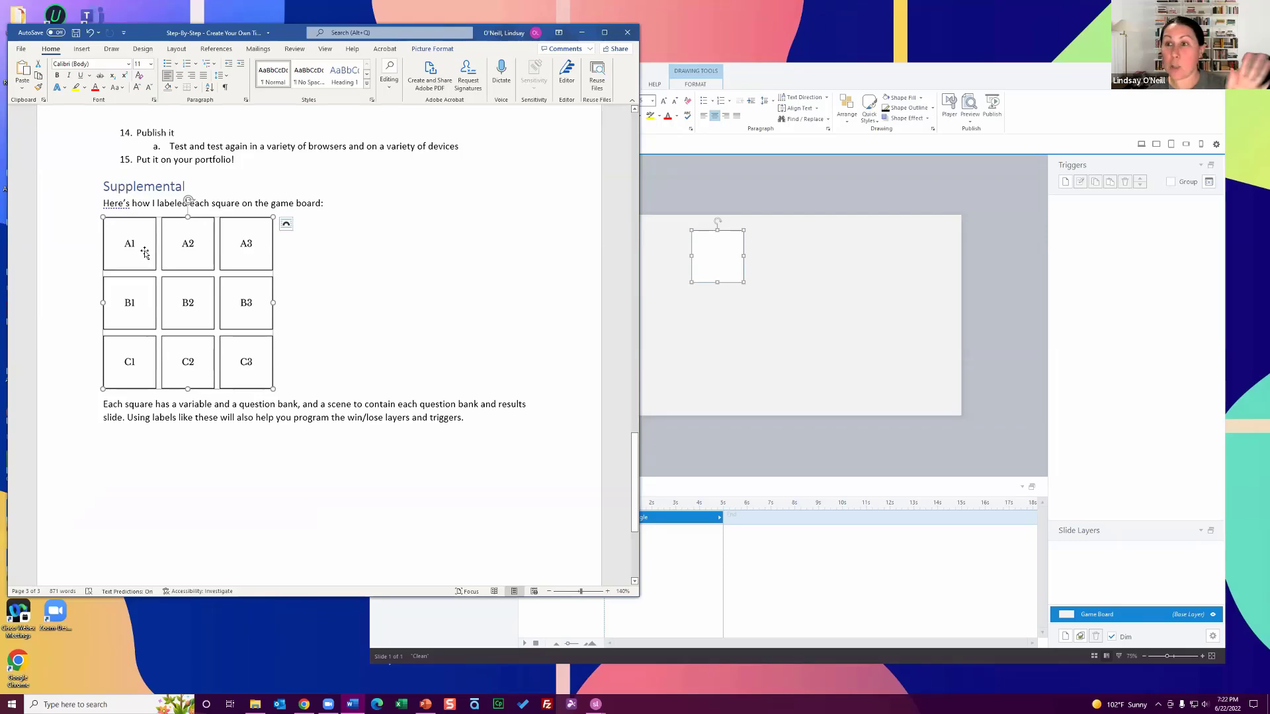
scroll(465, 284, "up", 15)
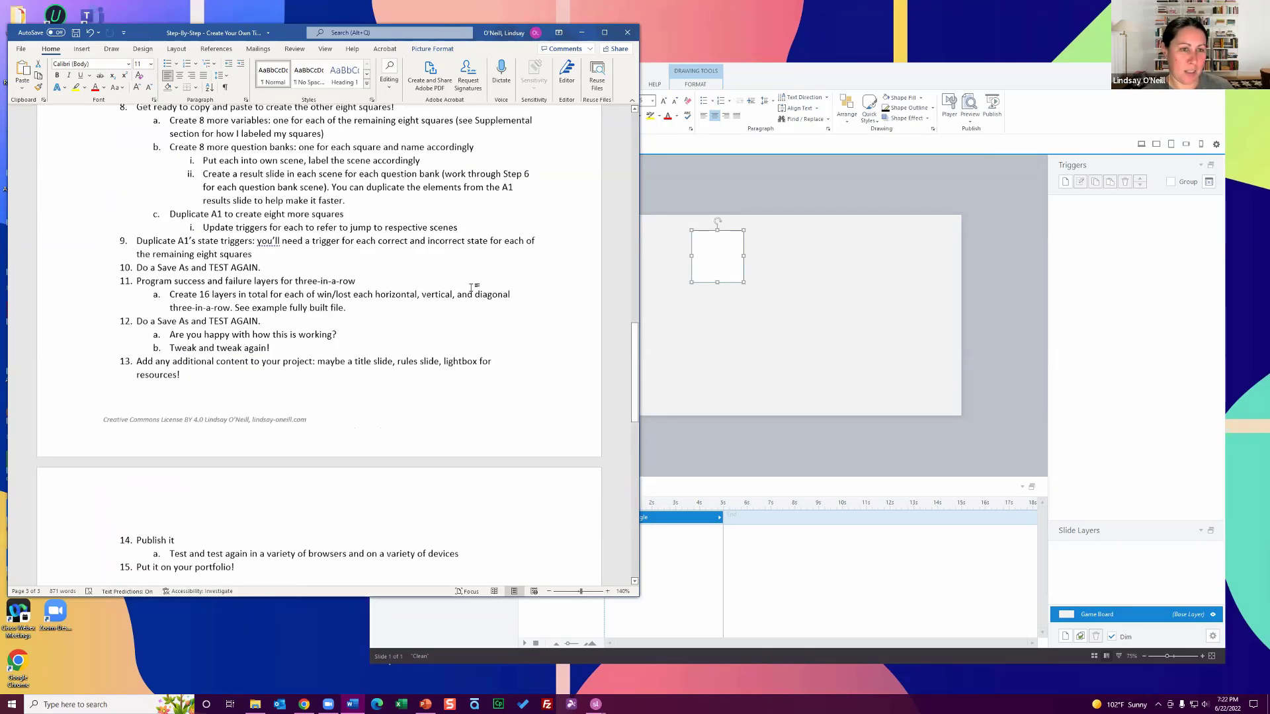
scroll(472, 287, "up", 20)
scroll(472, 288, "down", 10)
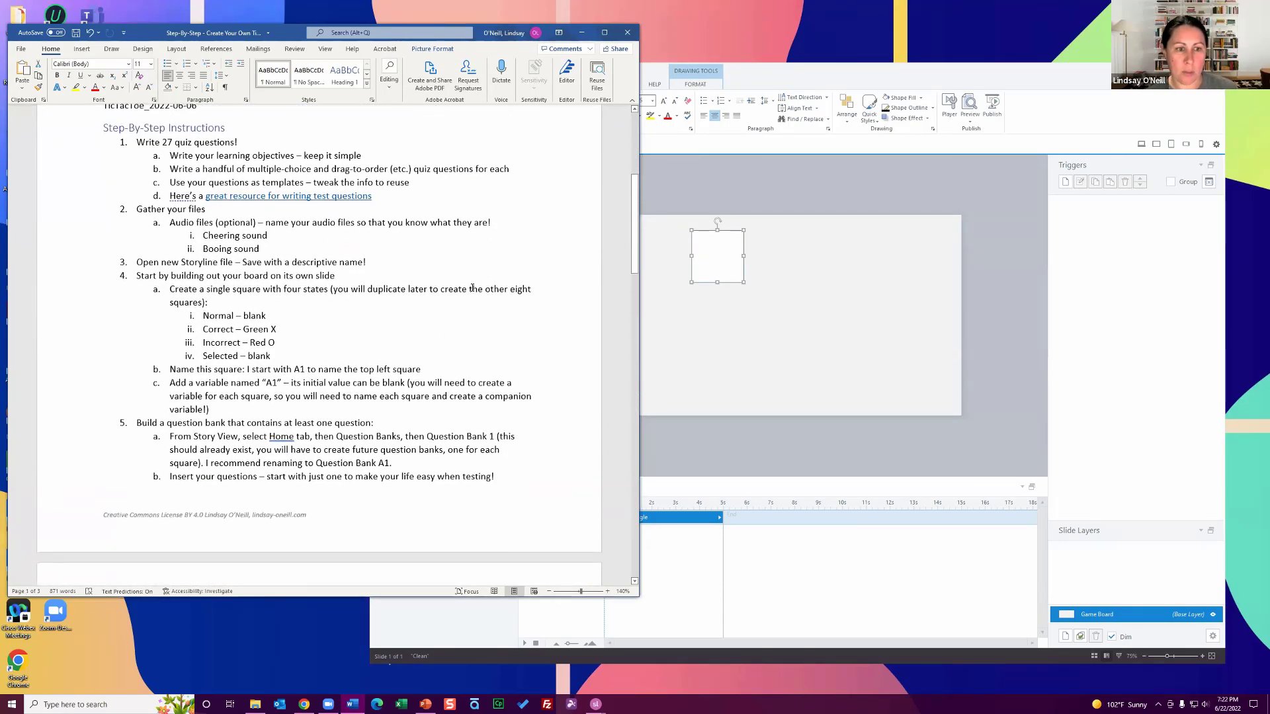
scroll(472, 287, "down", 2)
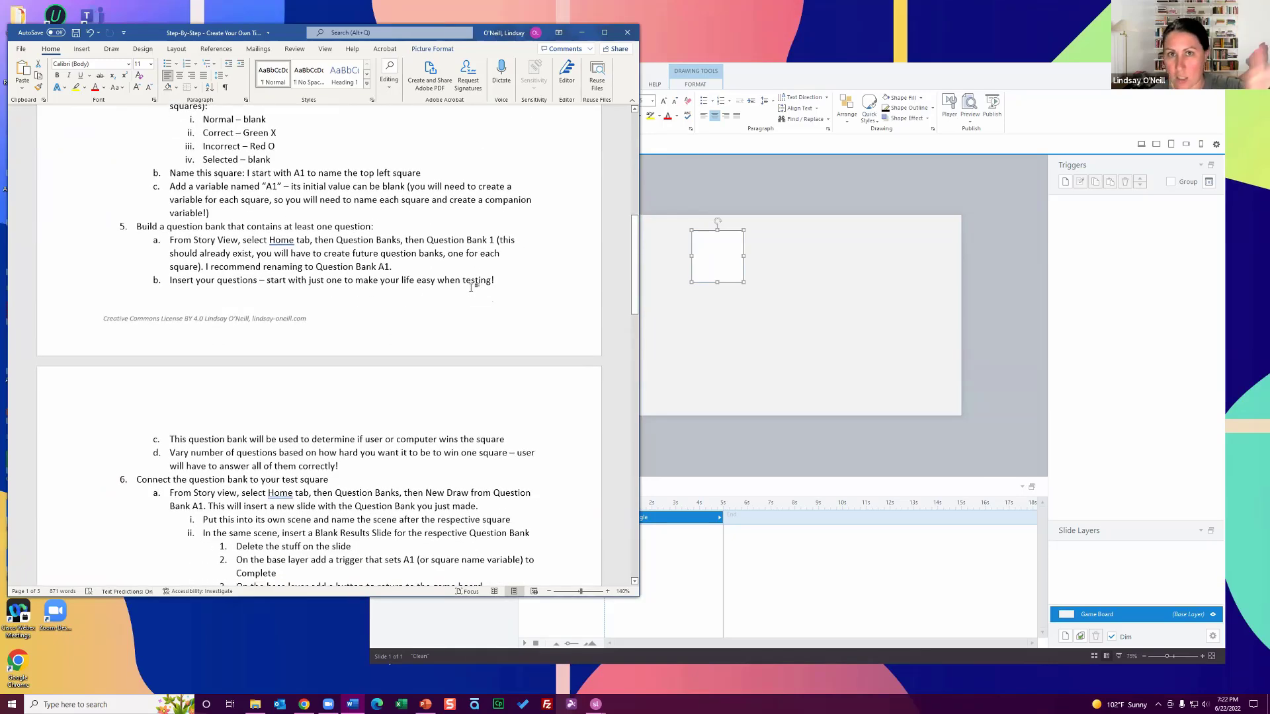
scroll(472, 288, "up", 2)
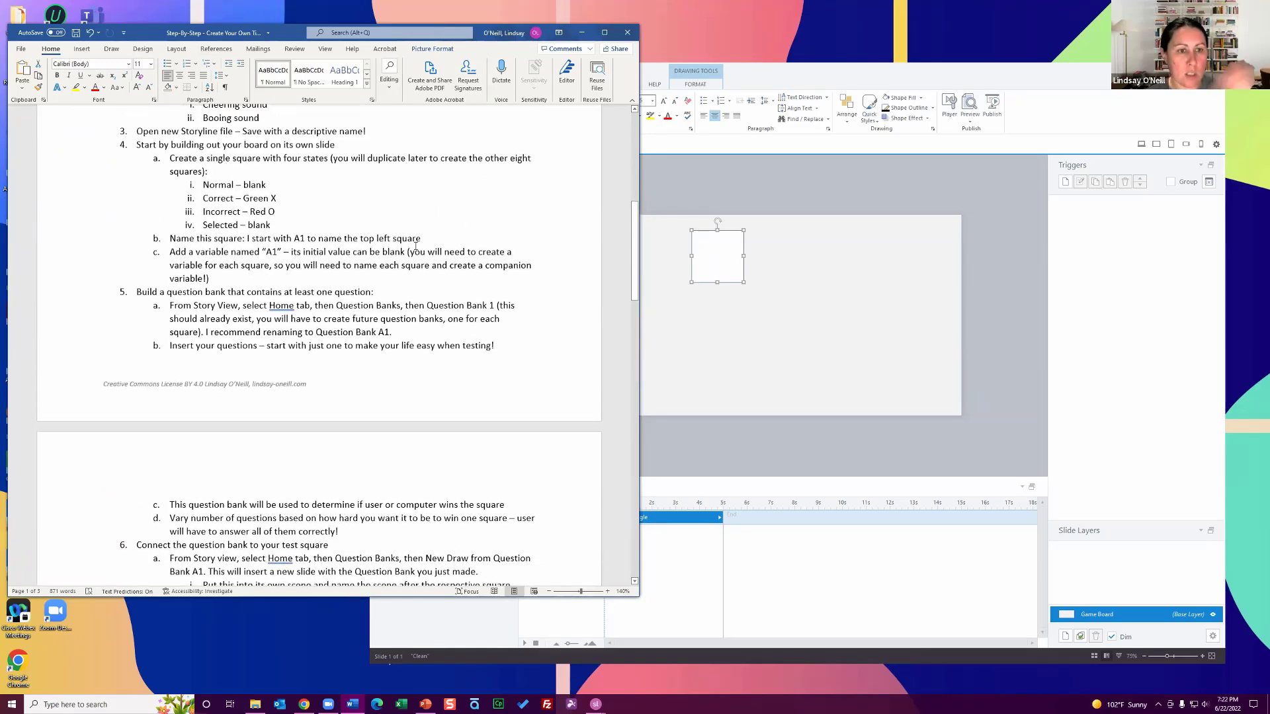
- Back in Storyline, create a text variable named A1 with a blank default value
left_click(741, 195)
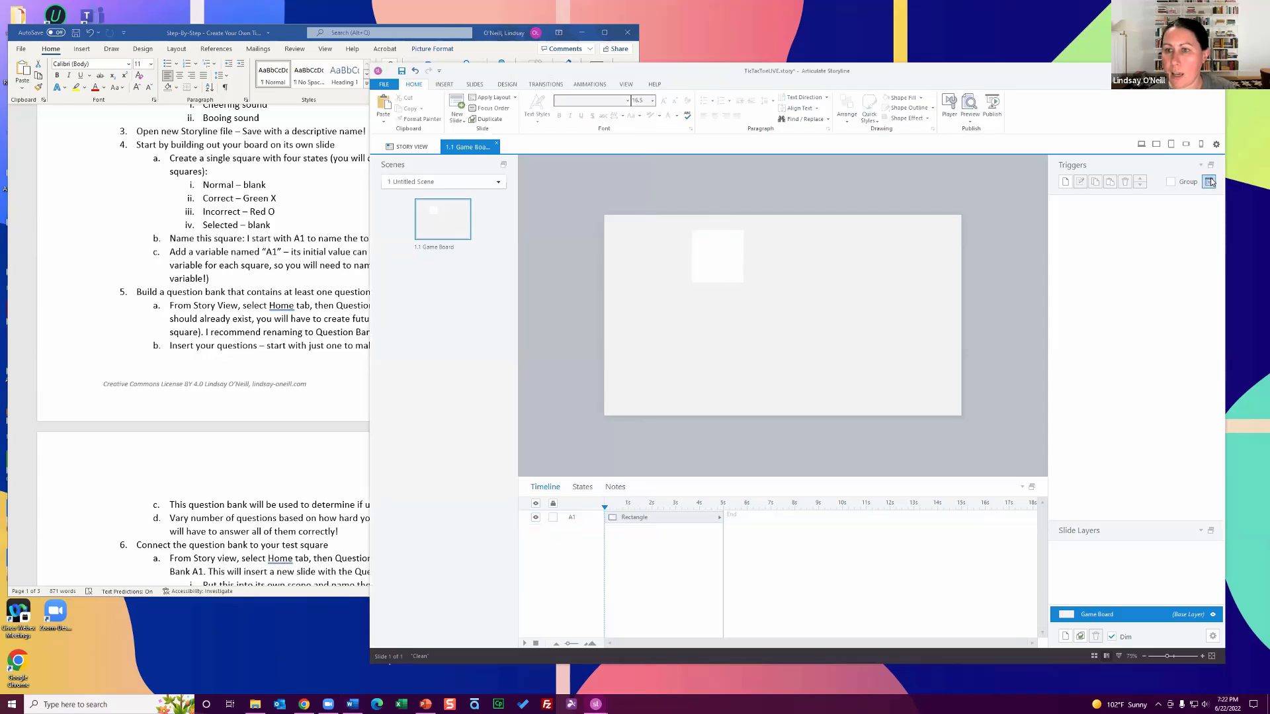
left_click(1210, 182)
left_click(724, 282)
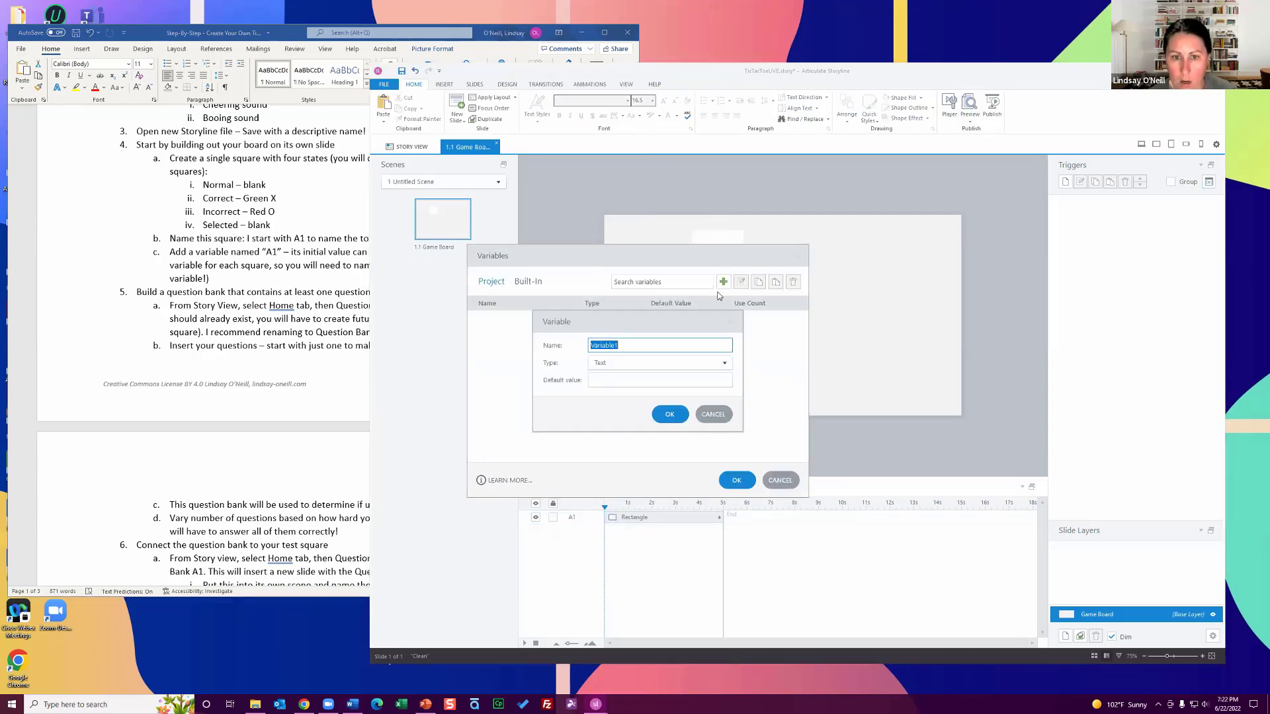
type("A1")
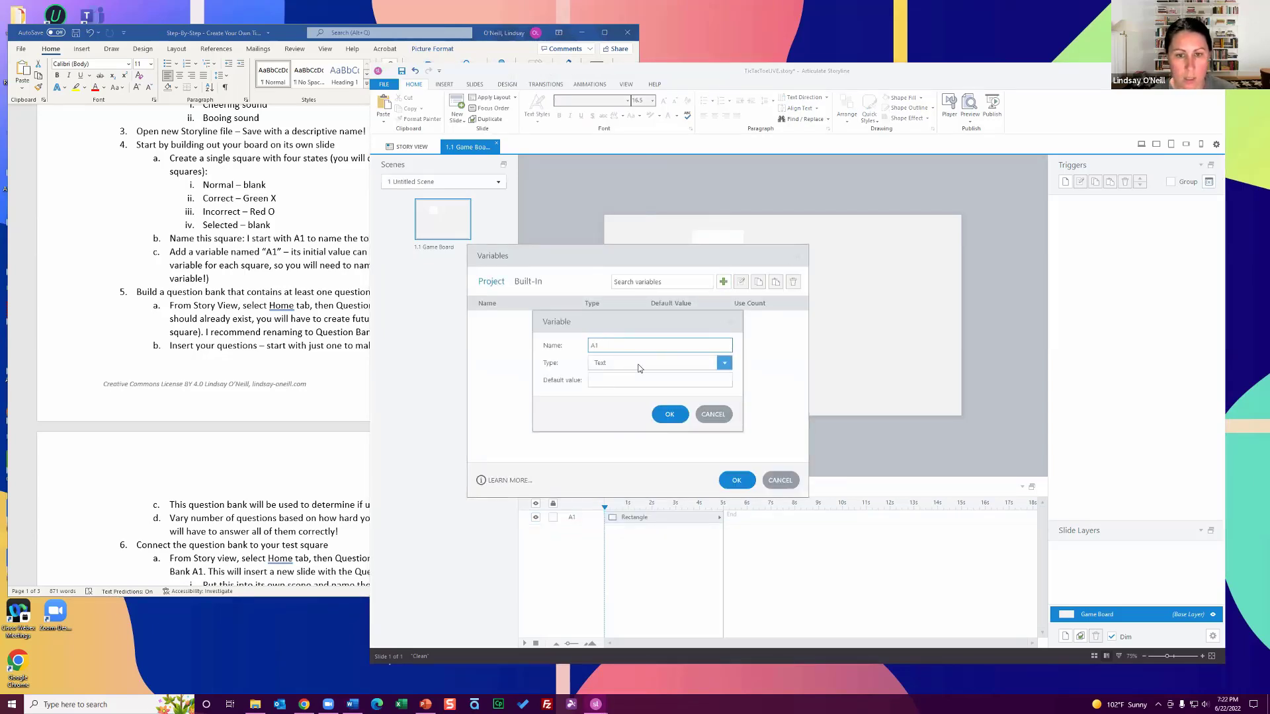
left_click(670, 414)
left_click(735, 482)
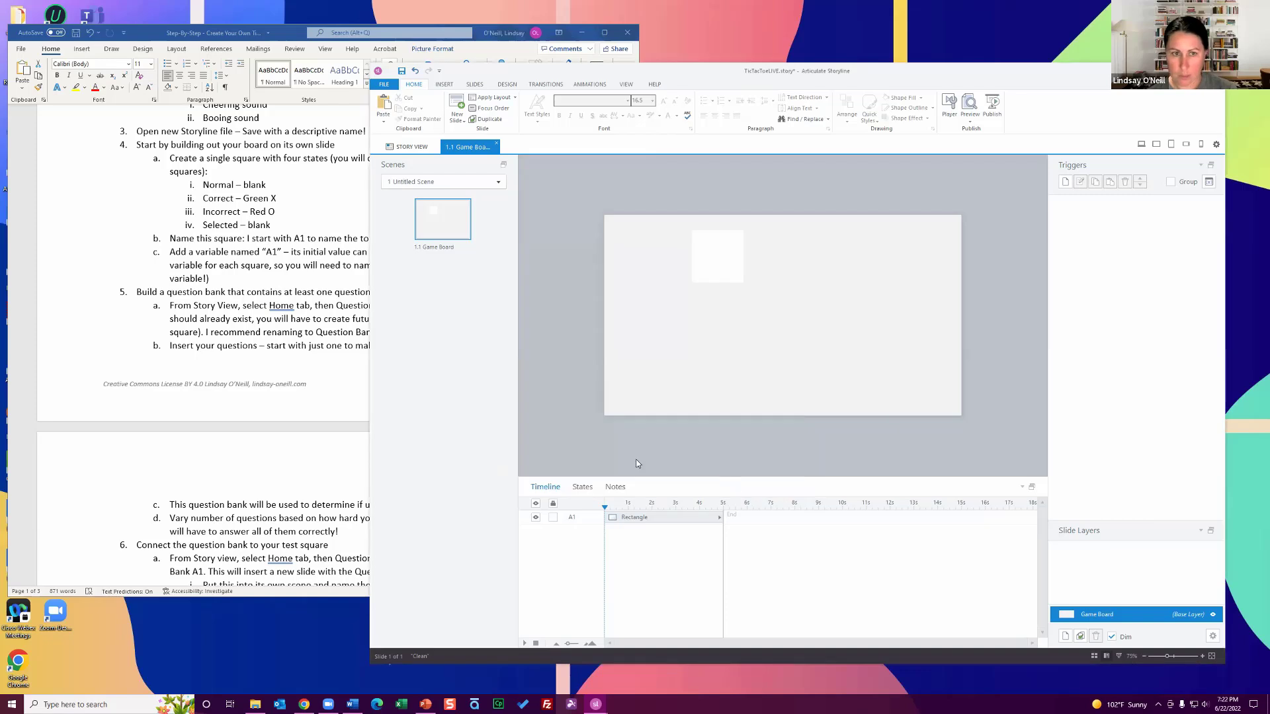
- In the Word instructions, highlight the phrase about adding a variable named "A1"
left_click(323, 244)
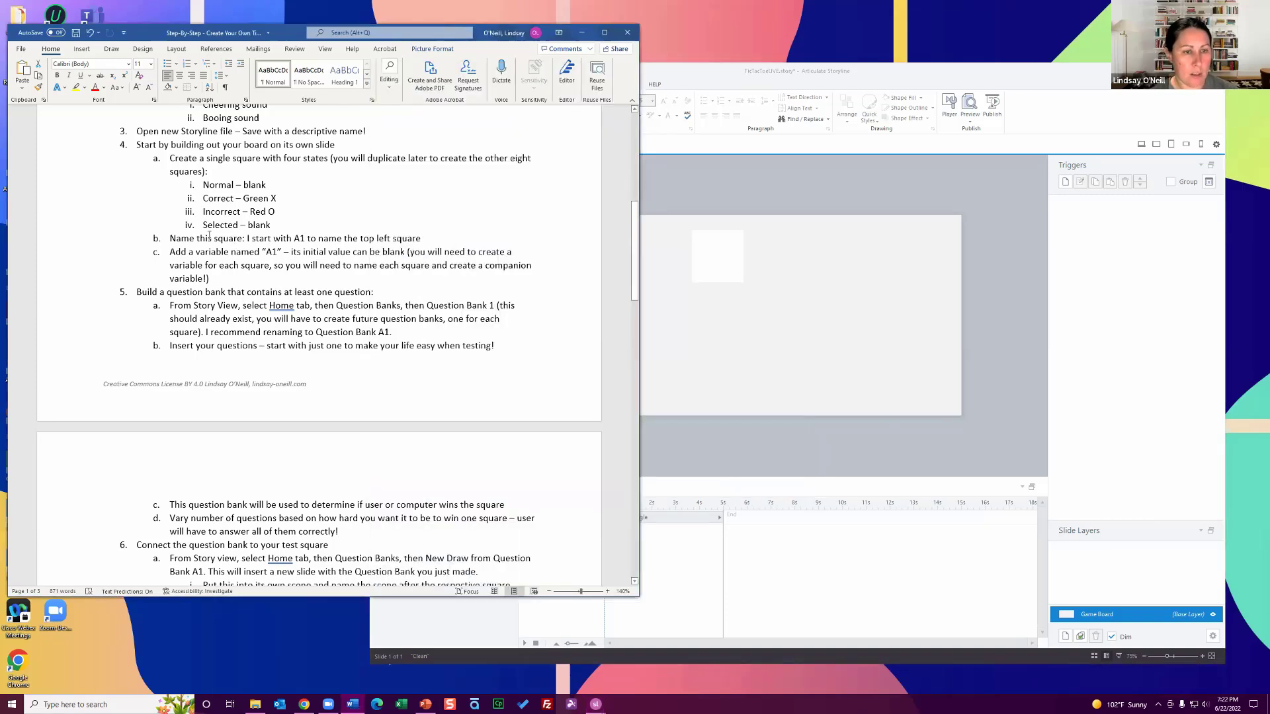
left_click_drag(171, 239, 279, 252)
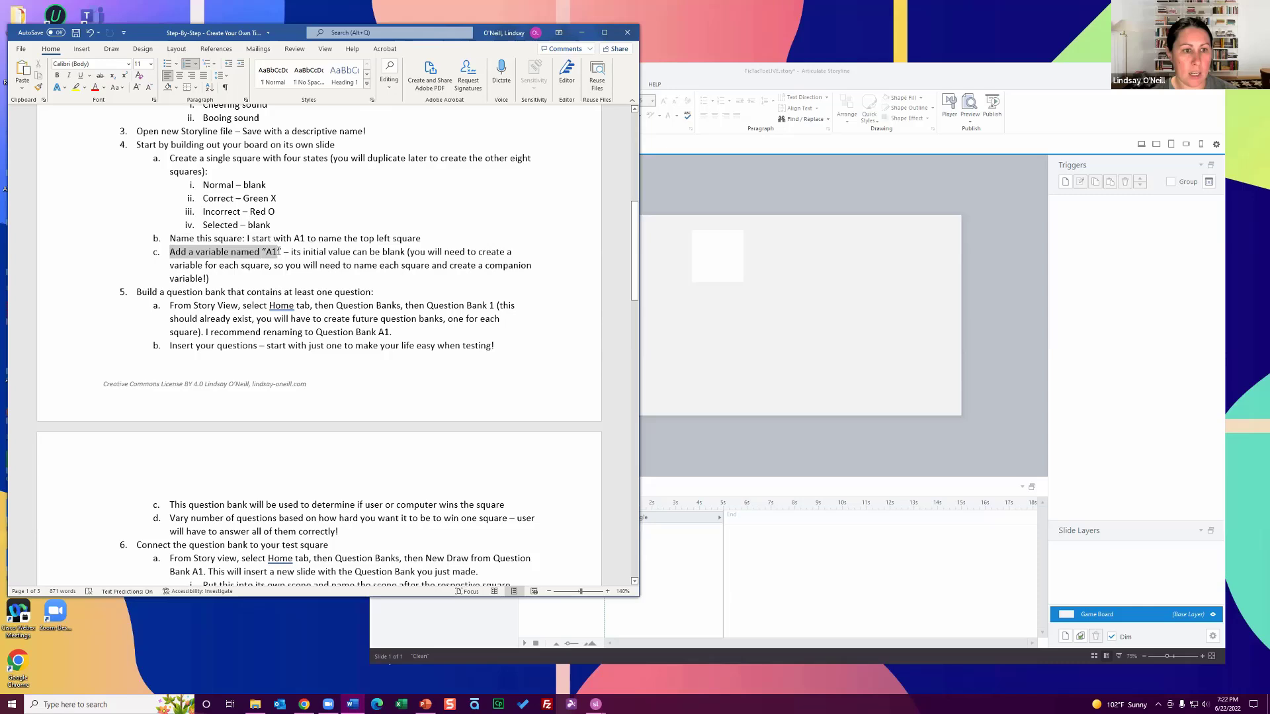
left_click(277, 278)
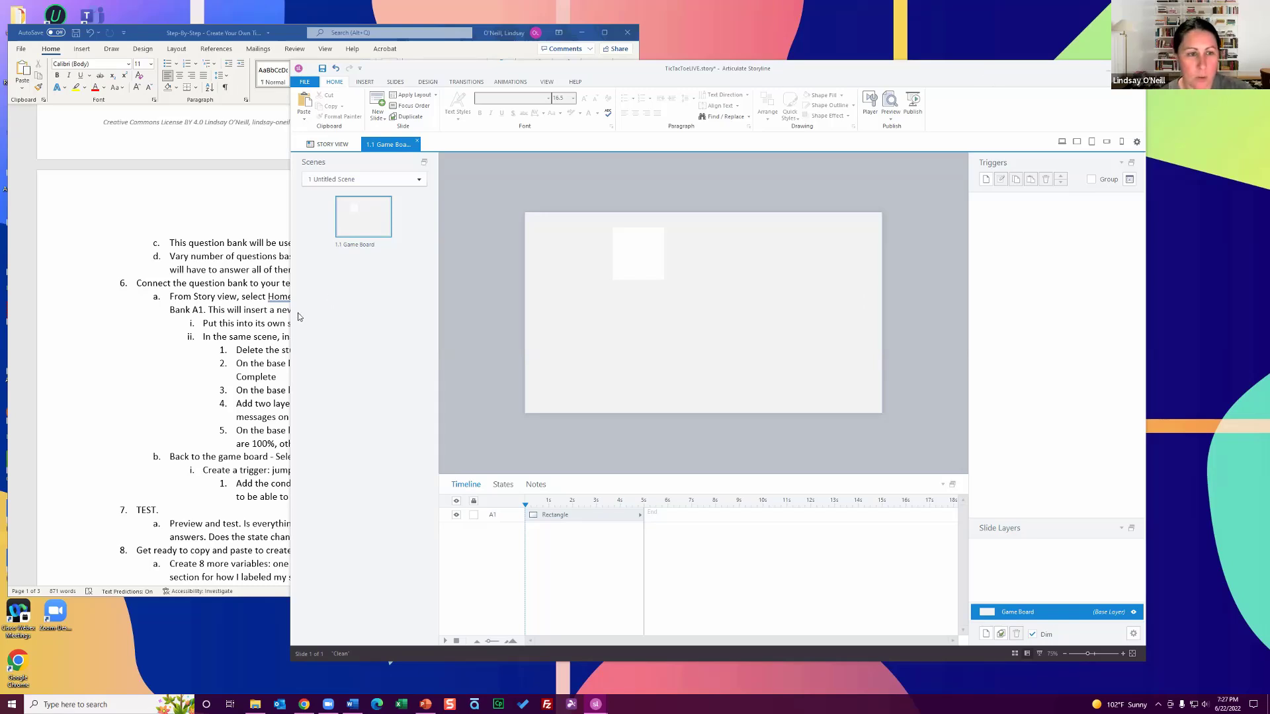
- In Storyline, select the white square and review the project's variables list for the A1 variable
left_click(639, 256)
left_click(1129, 180)
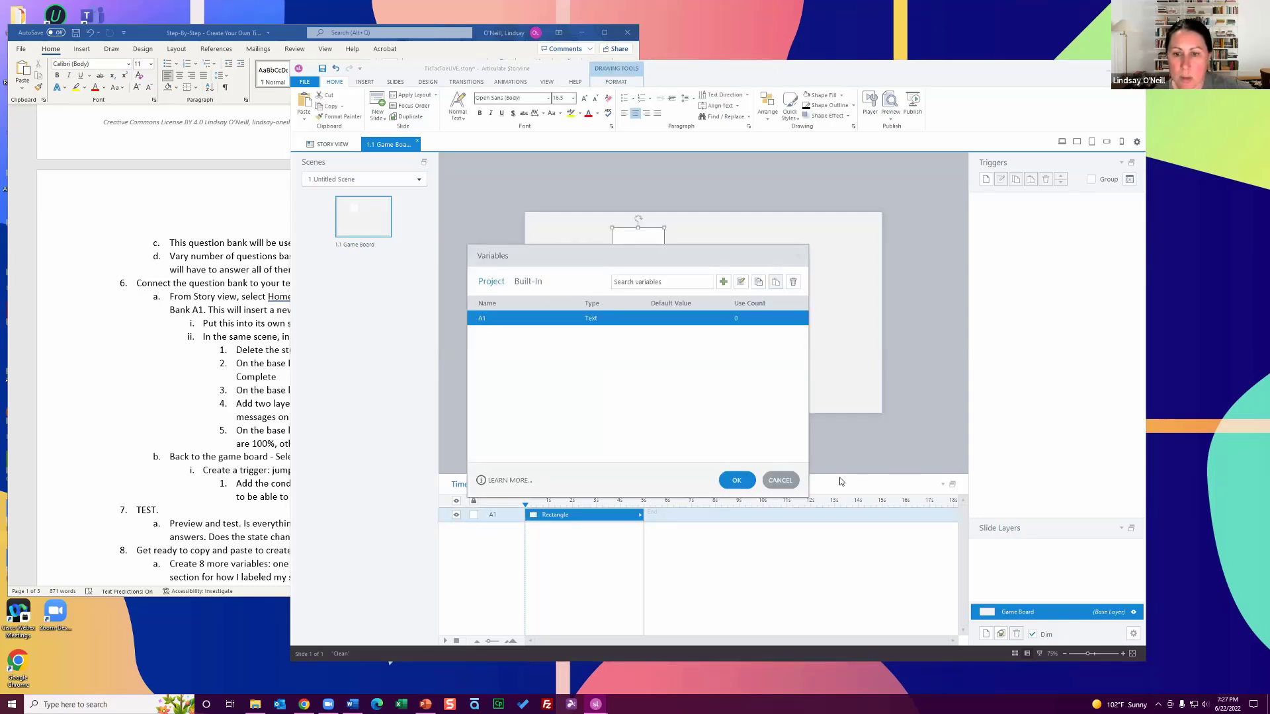
left_click(780, 480)
- In the Word instructions, go back to step 5 and highlight its heading about building a question bank with at least one question
left_click(202, 318)
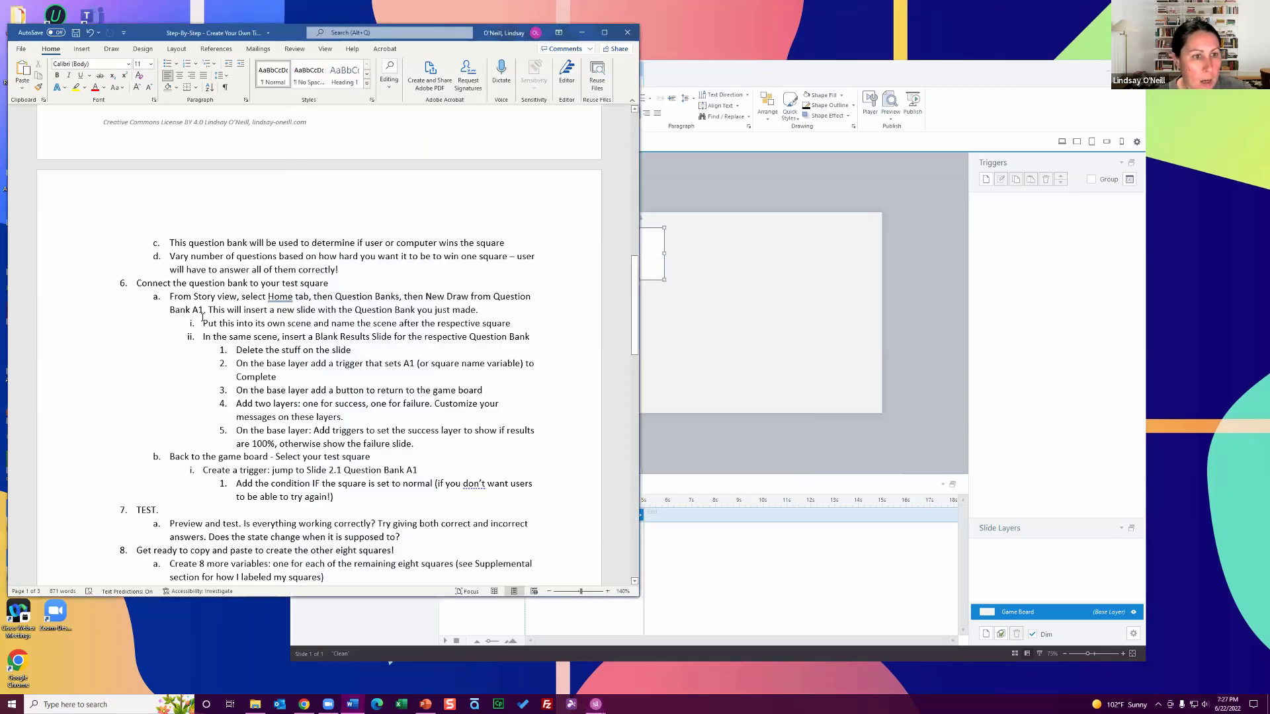
scroll(202, 319, "up", 2)
scroll(203, 318, "up", 10)
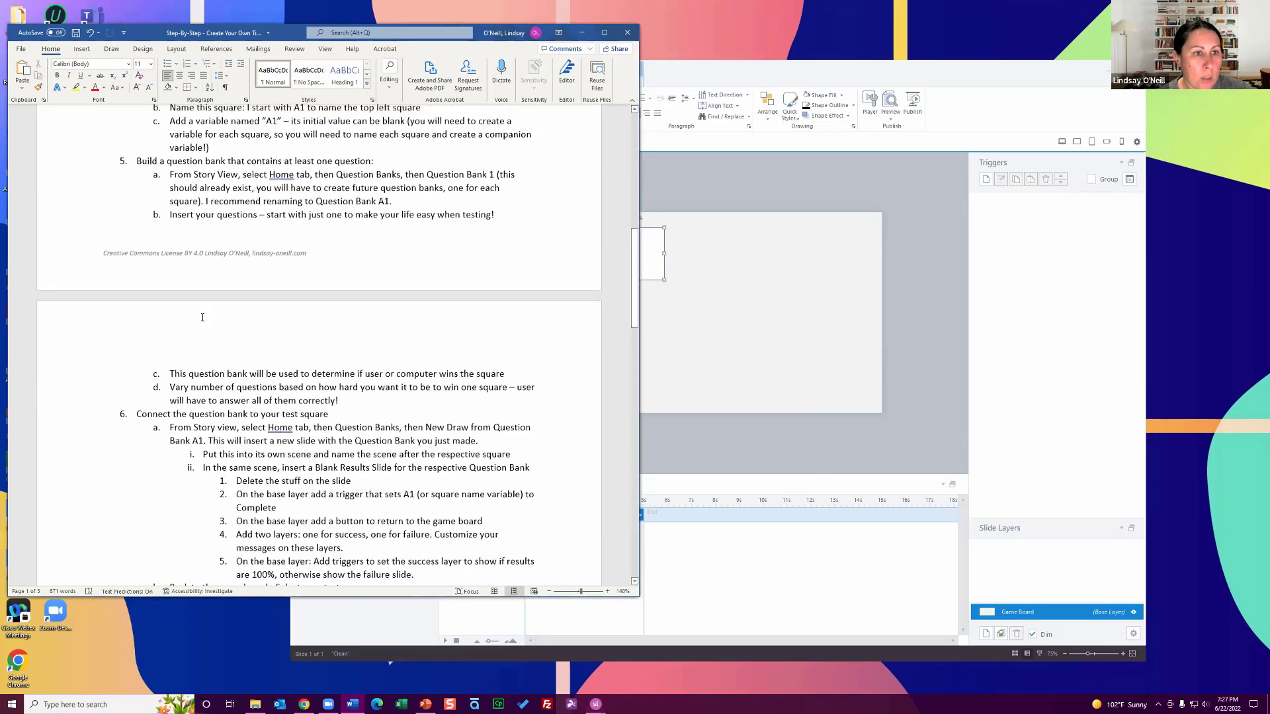
scroll(203, 318, "down", 3)
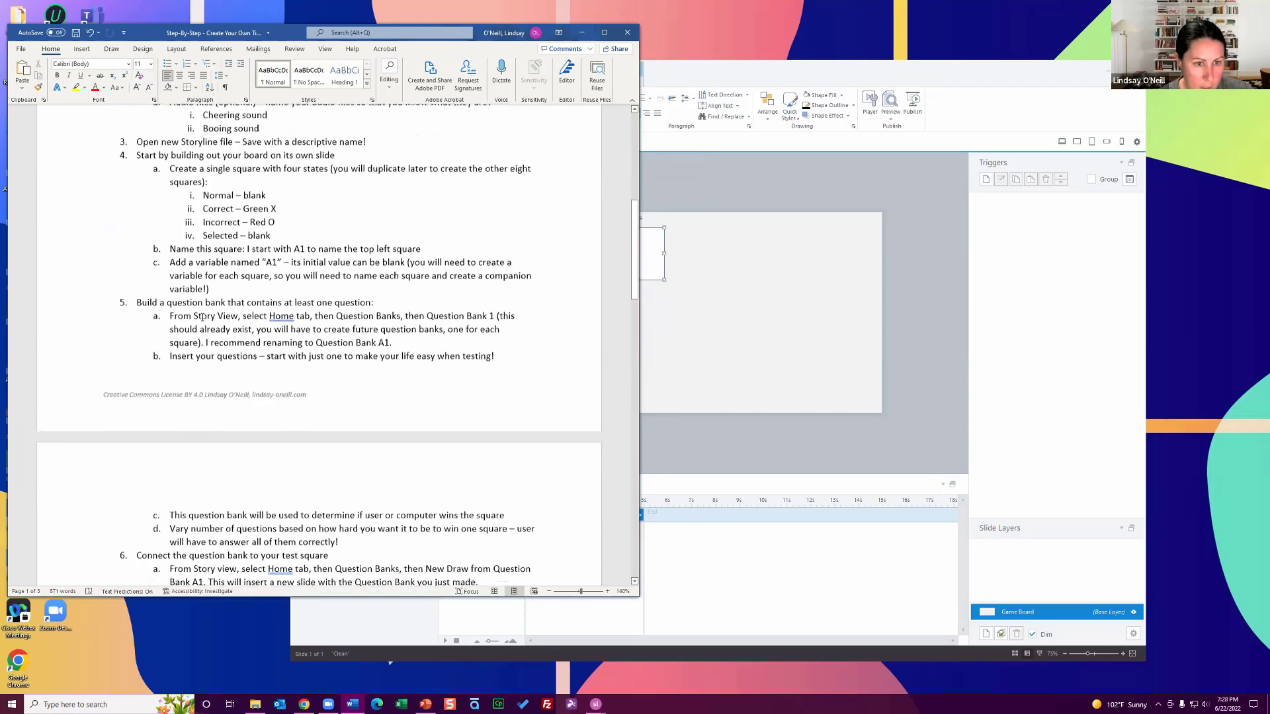
left_click_drag(138, 260, 459, 260)
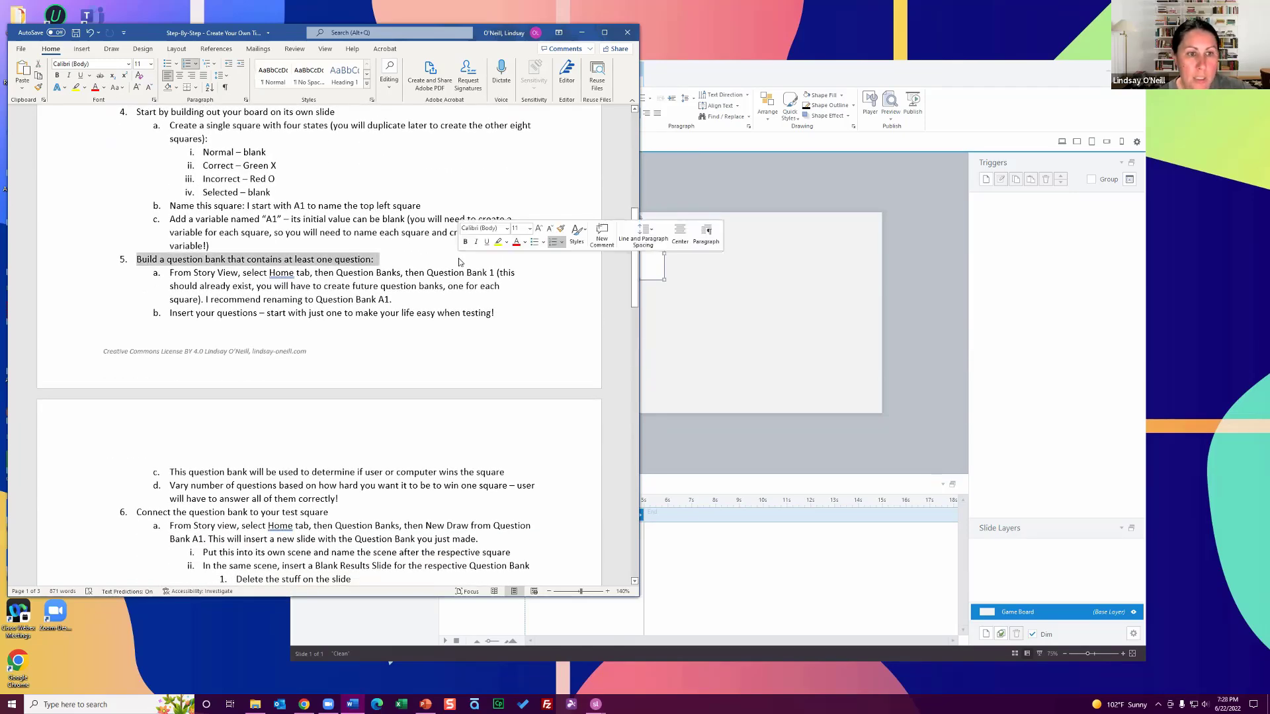
left_click(395, 264)
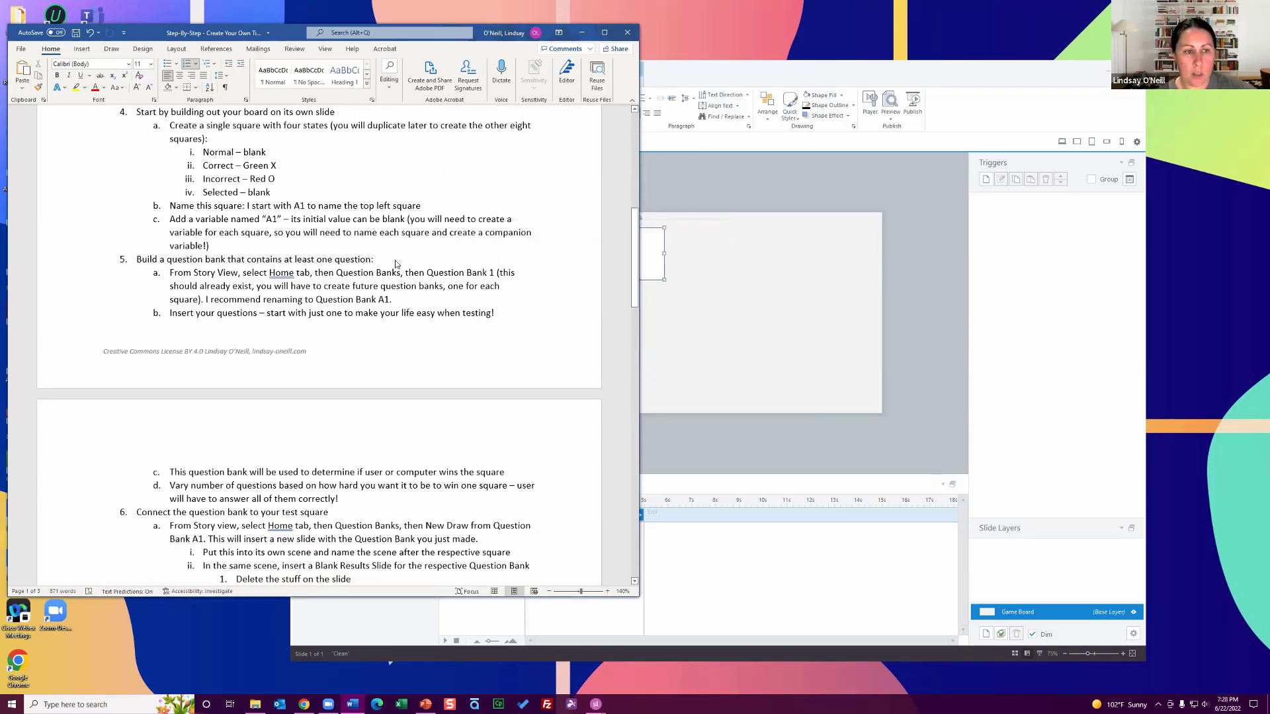
- Switch to Storyline's Story View and open Question Bank 1 for editing from the Question Bank Manager
left_click(733, 184)
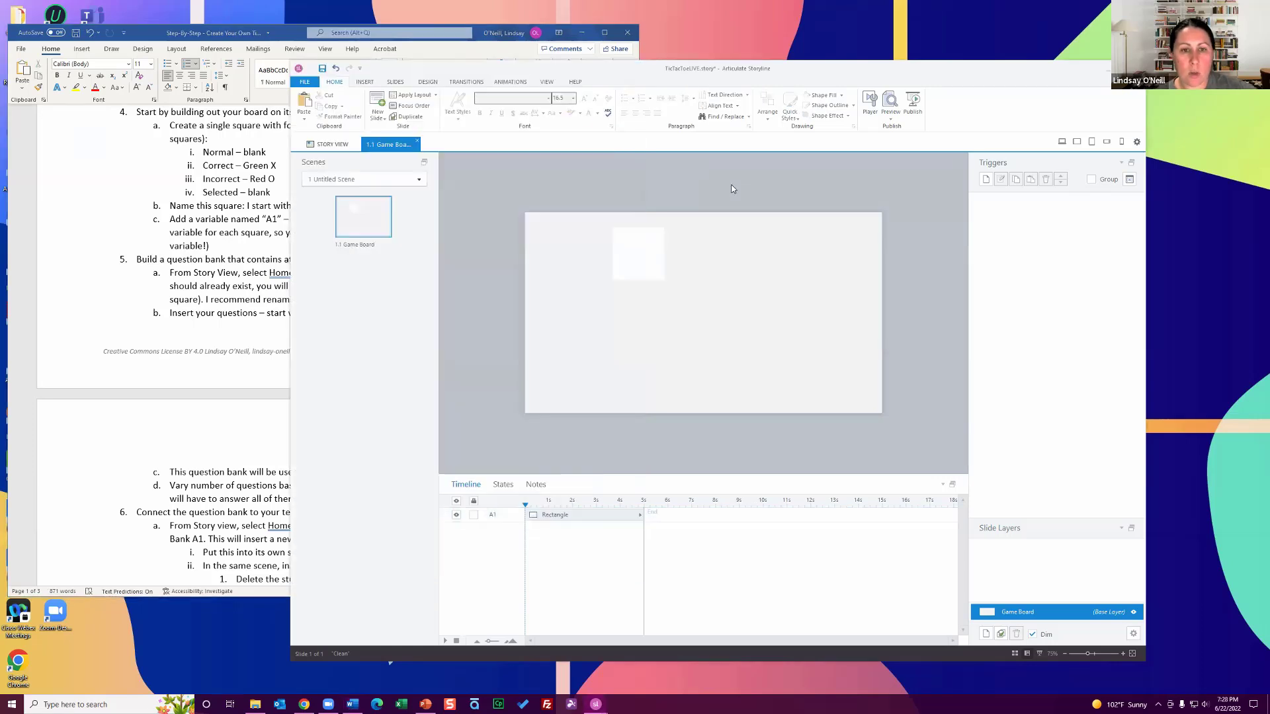
left_click(335, 145)
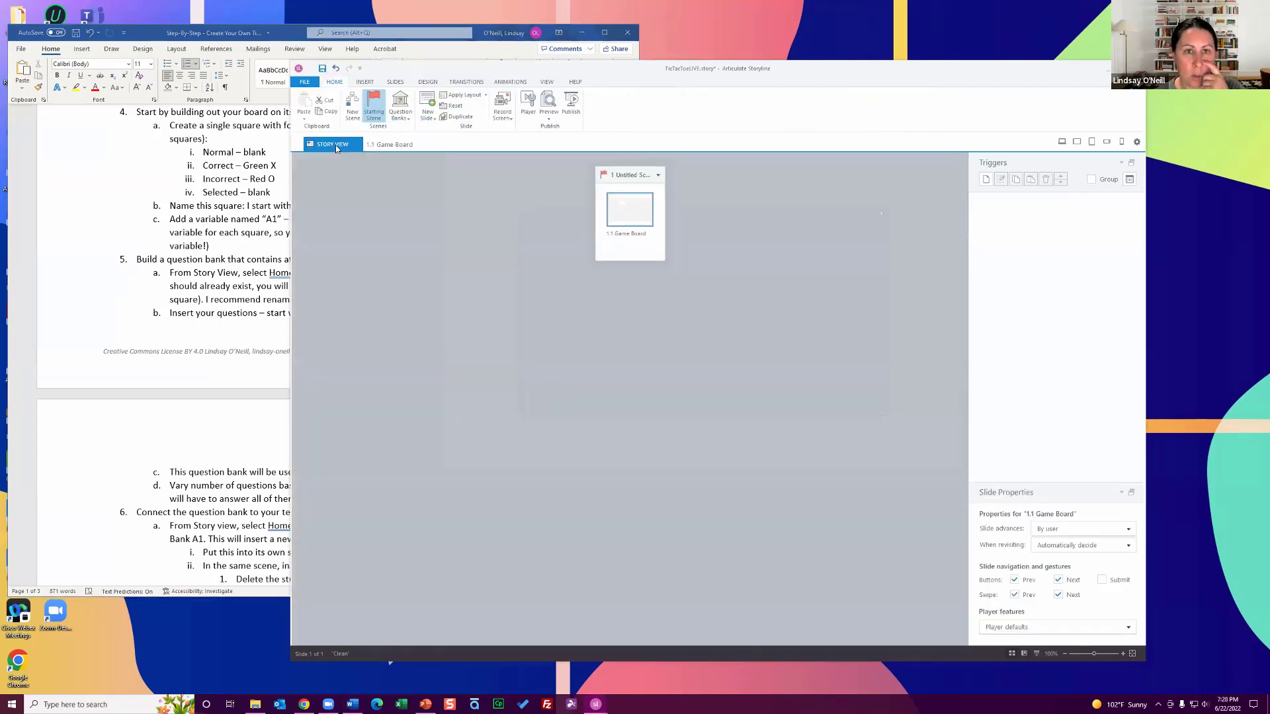
left_click(401, 116)
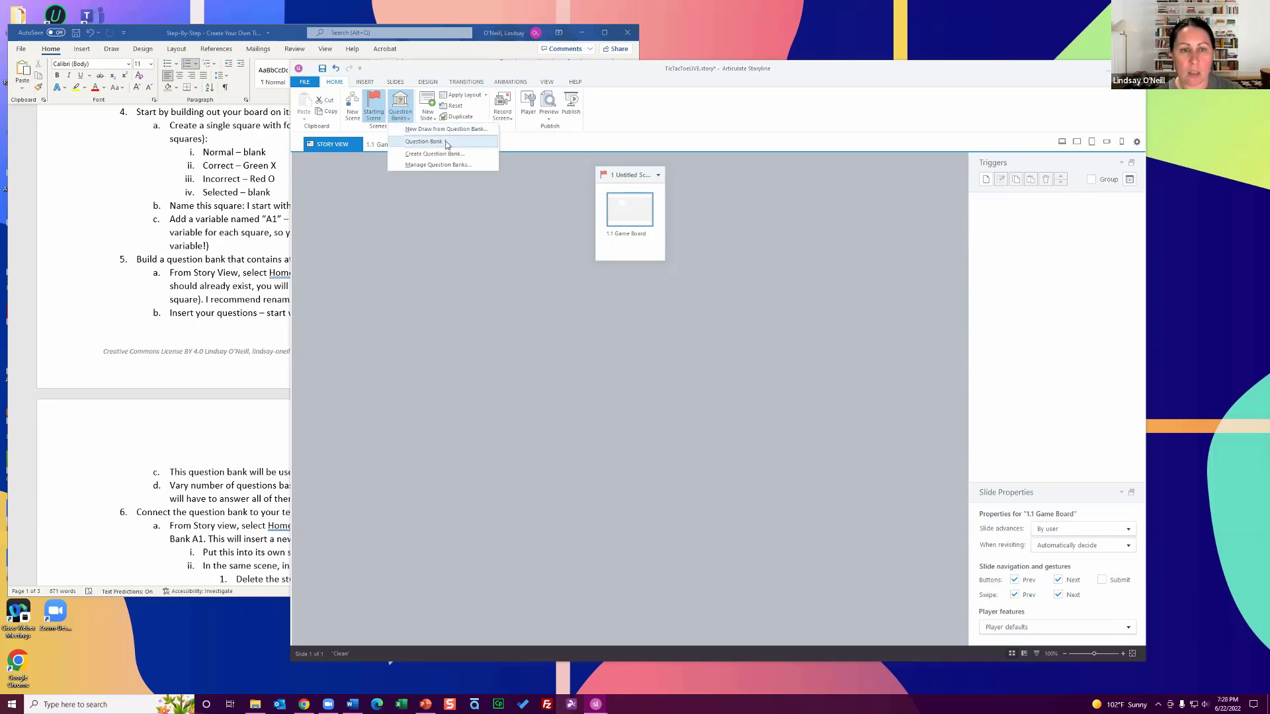
left_click(435, 165)
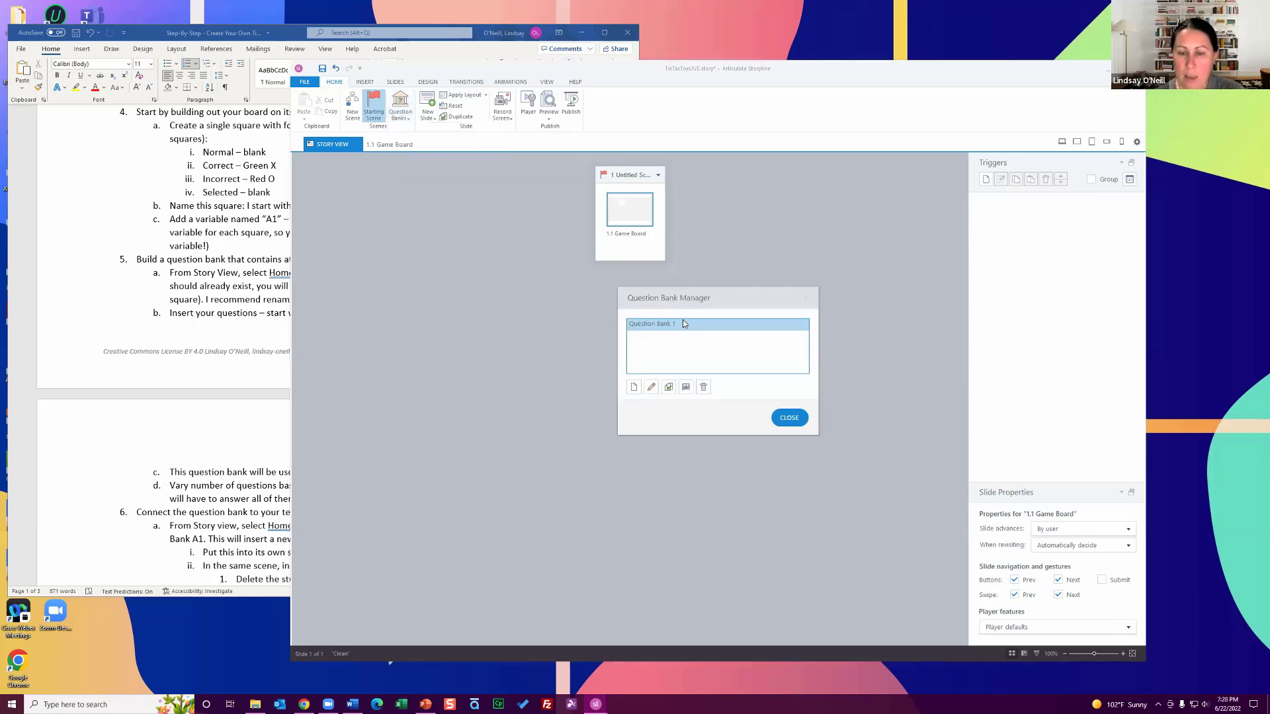
left_click(651, 387)
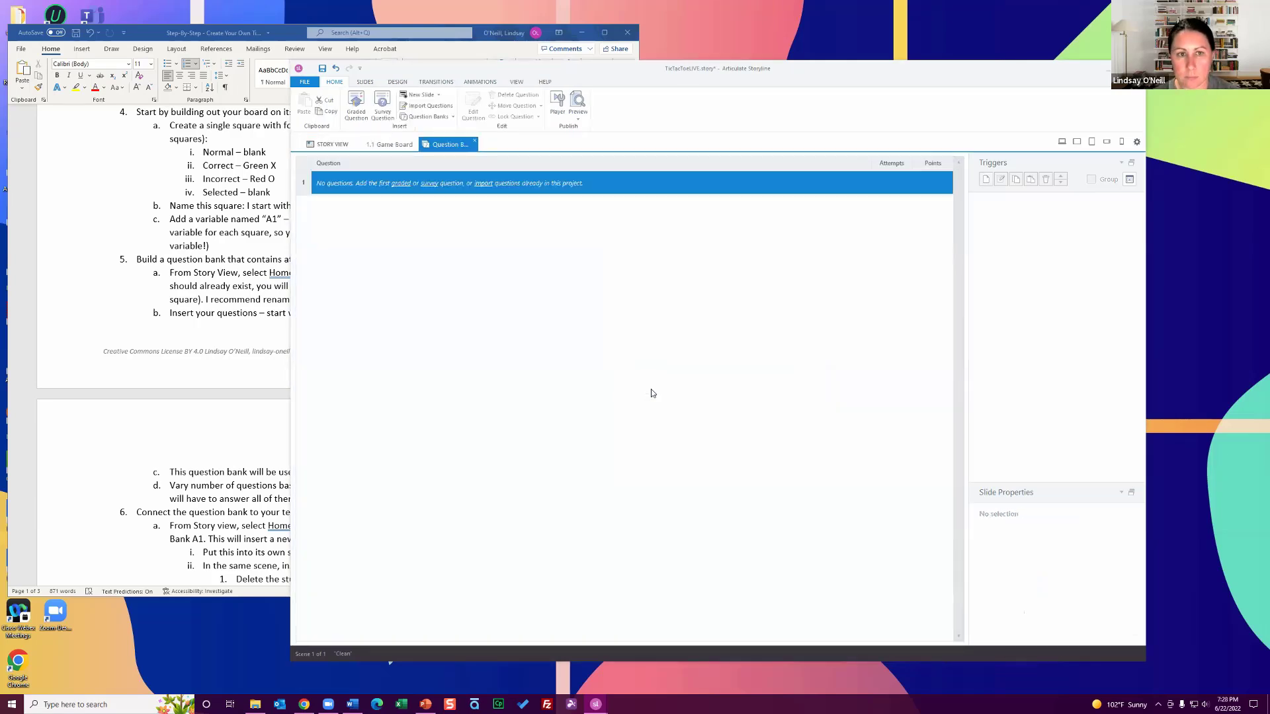
- Return to Story View and rename Question Bank 1 as Question Bank A1 in the Question Bank Manager
left_click(331, 145)
left_click(402, 111)
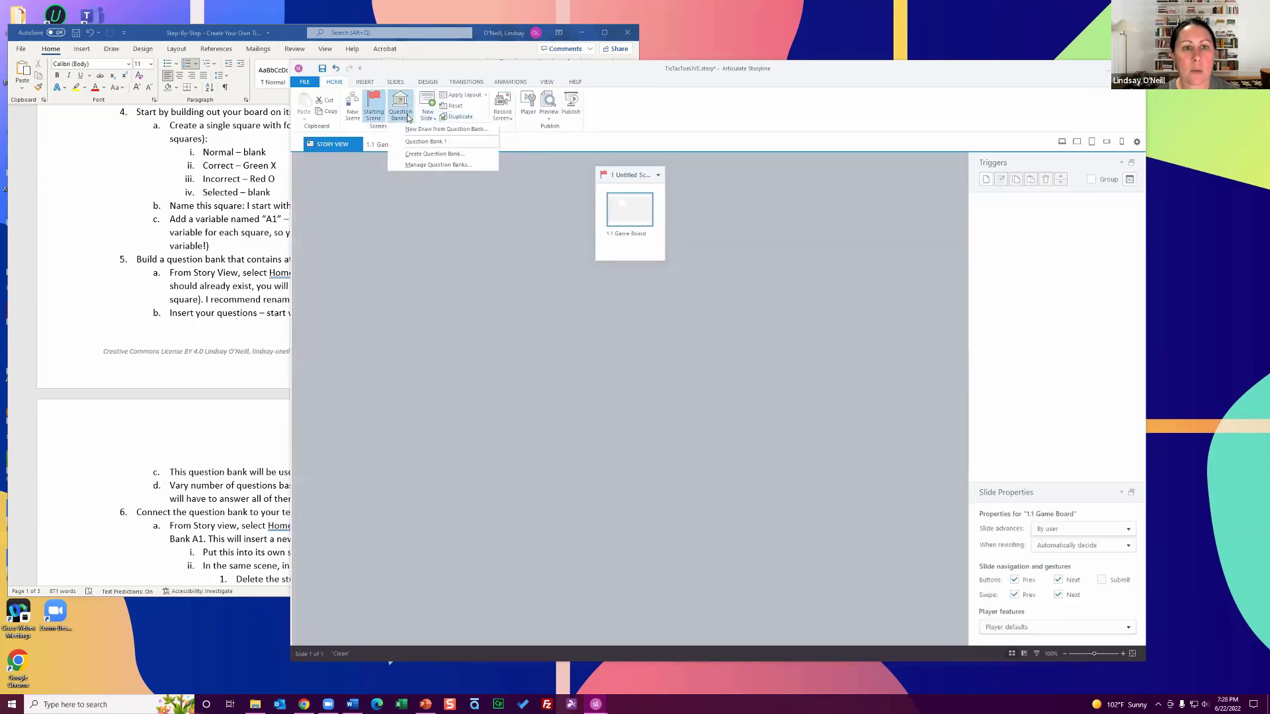
left_click(438, 164)
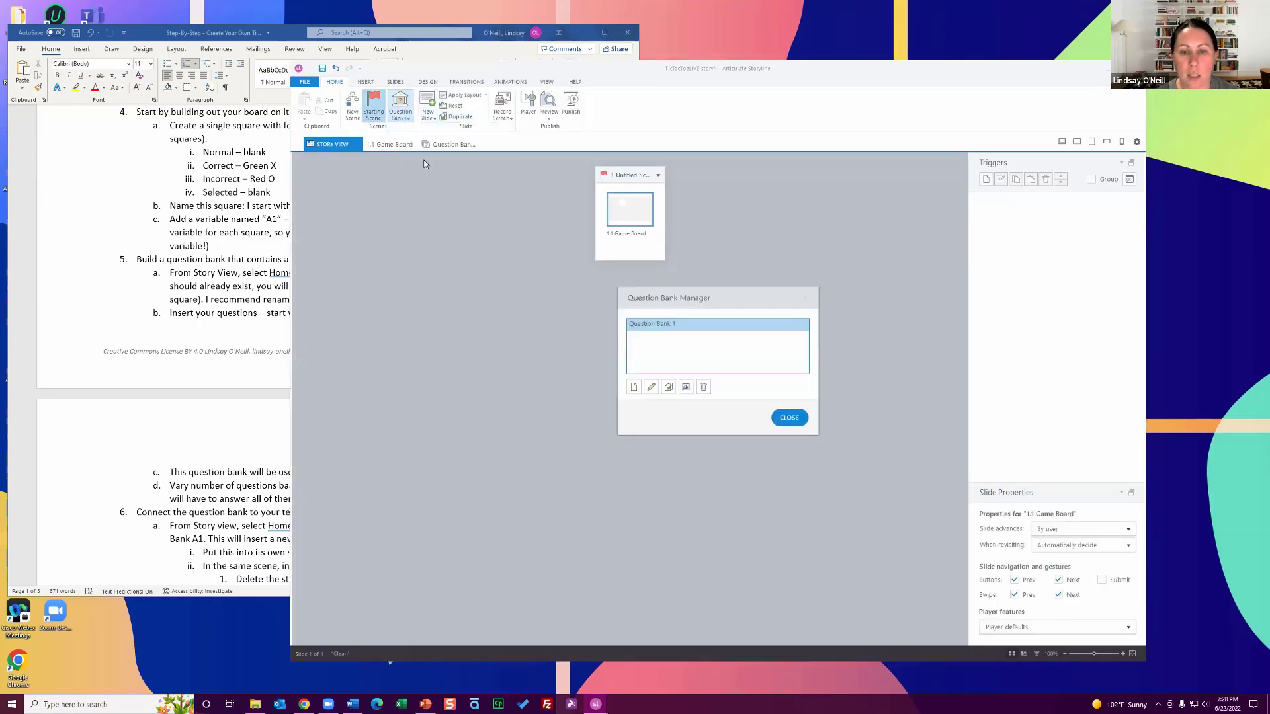
left_click(687, 391)
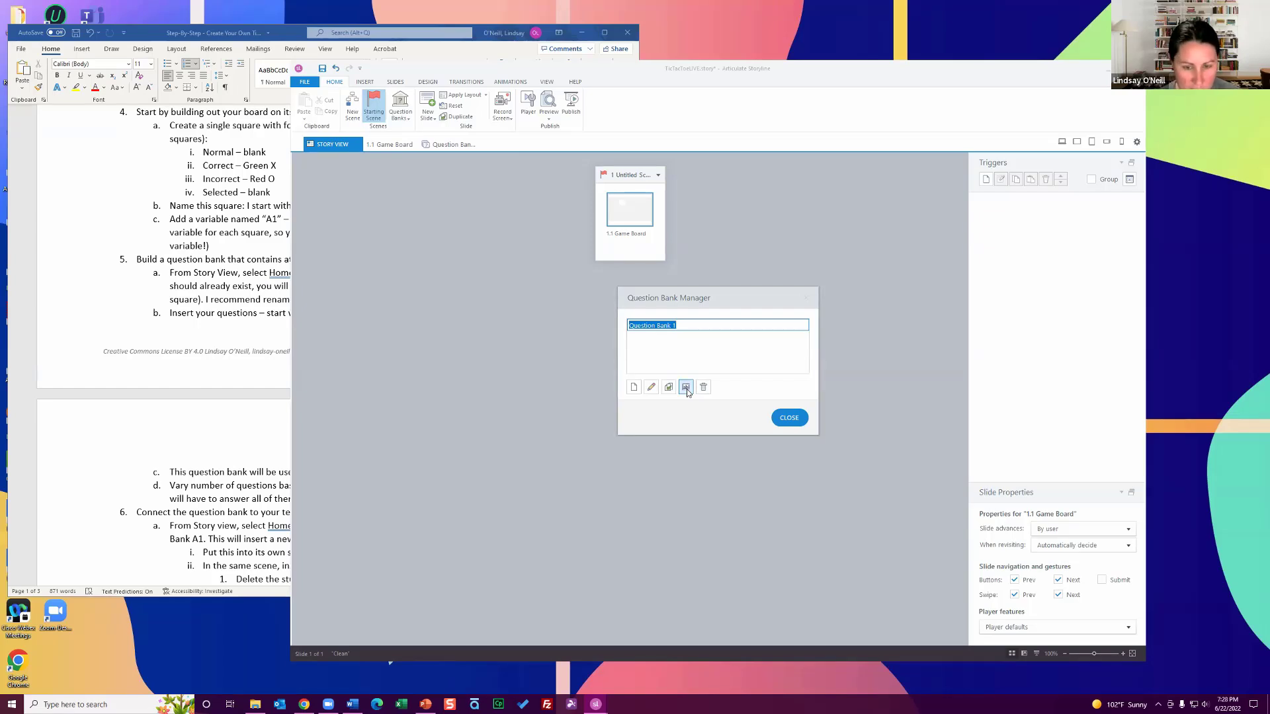
type("Question Bank A")
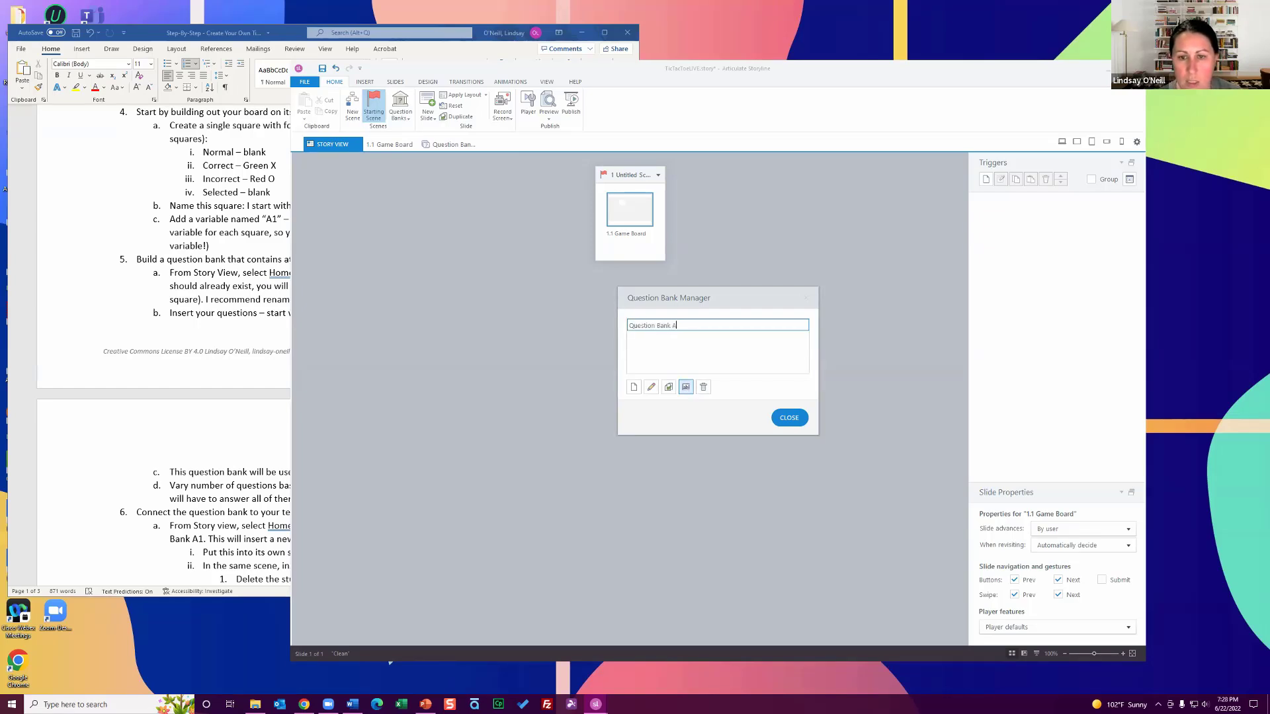
type("1")
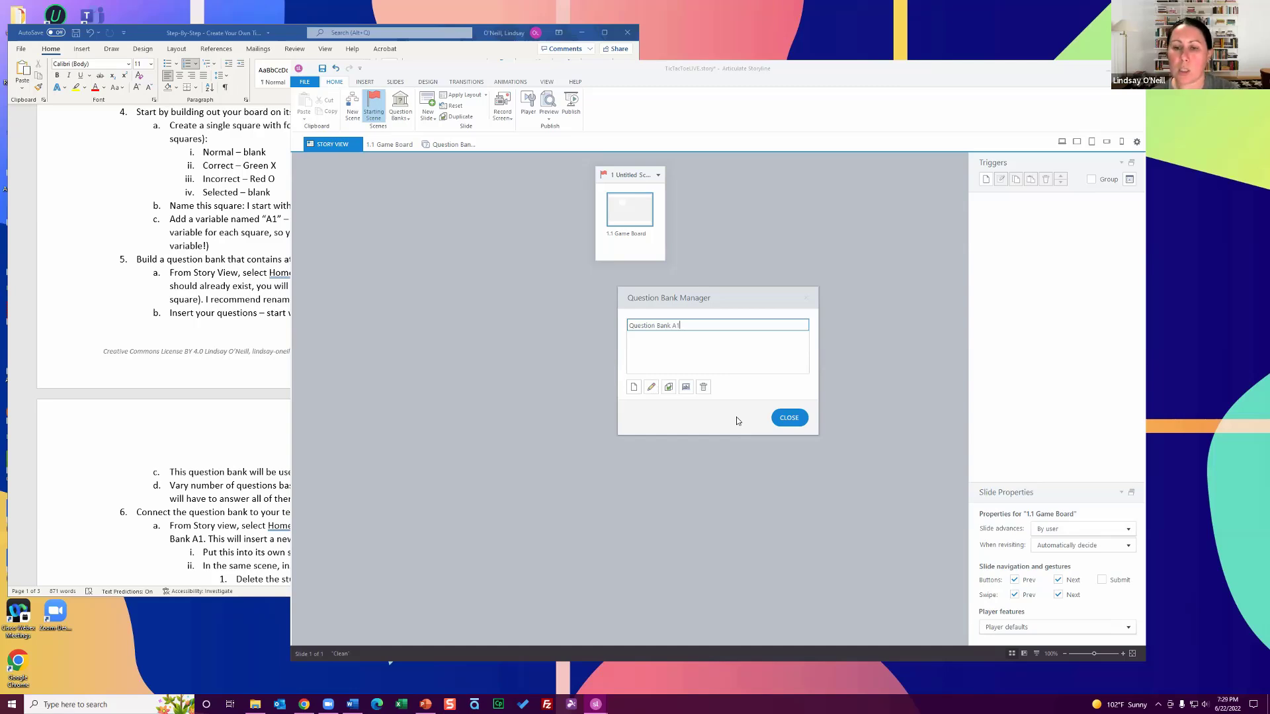
left_click(801, 419)
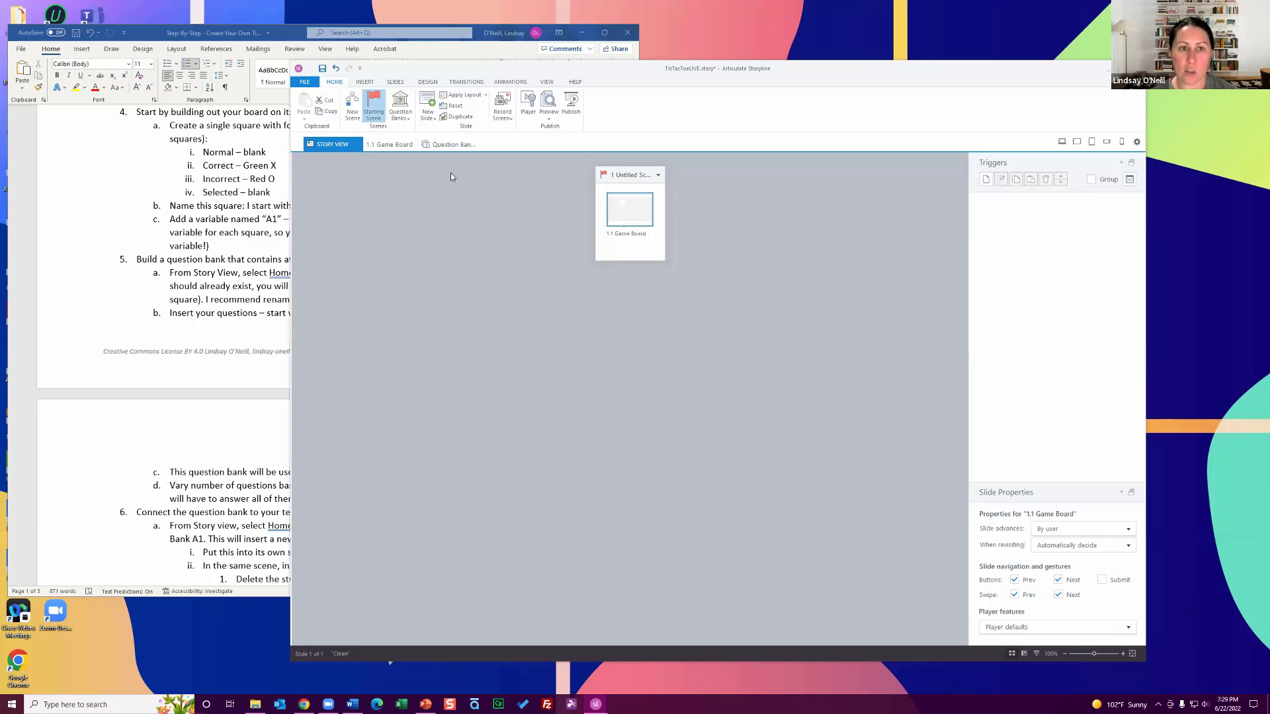
- Open Question Bank A1 and insert a graded True/False question as its first question
left_click(408, 122)
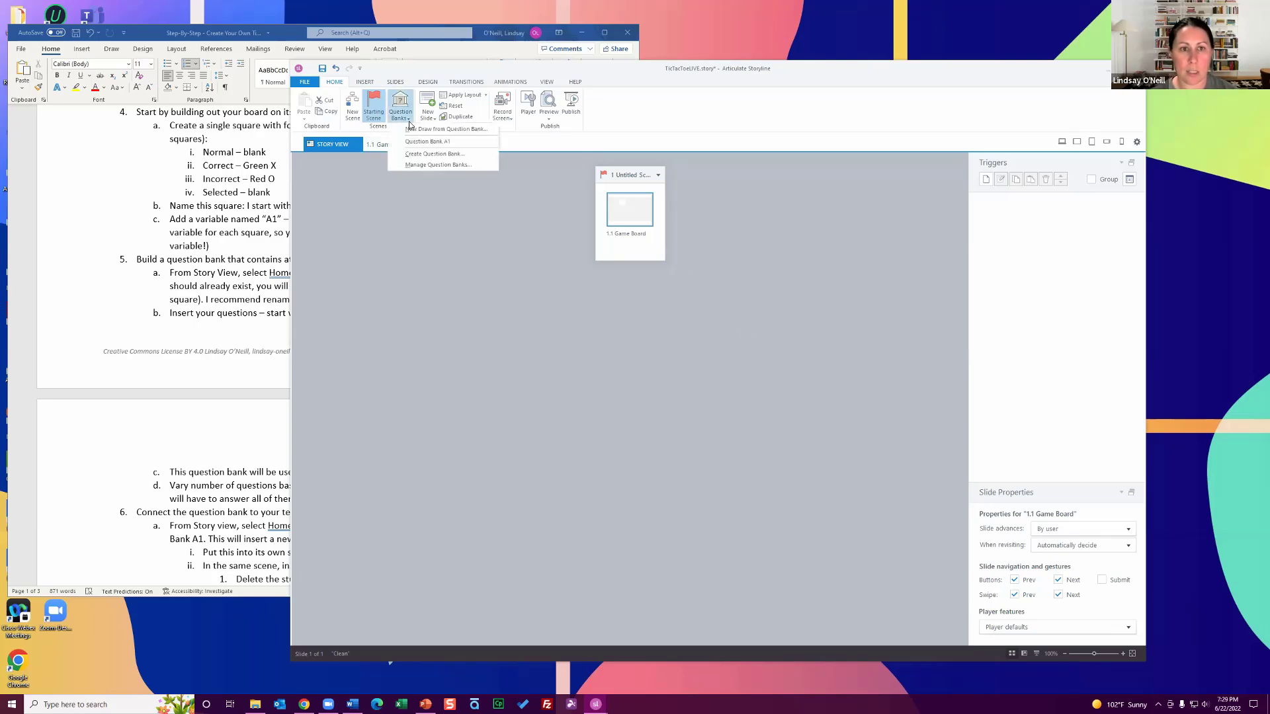
left_click(440, 142)
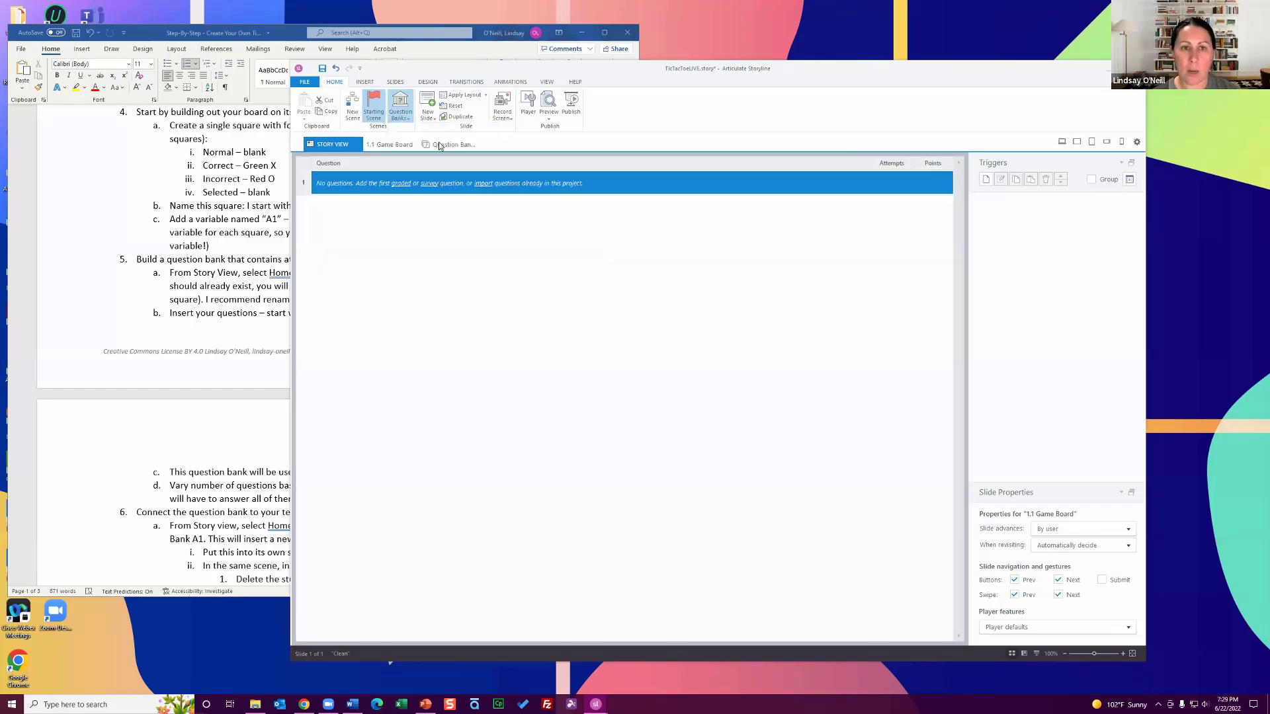
left_click(401, 184)
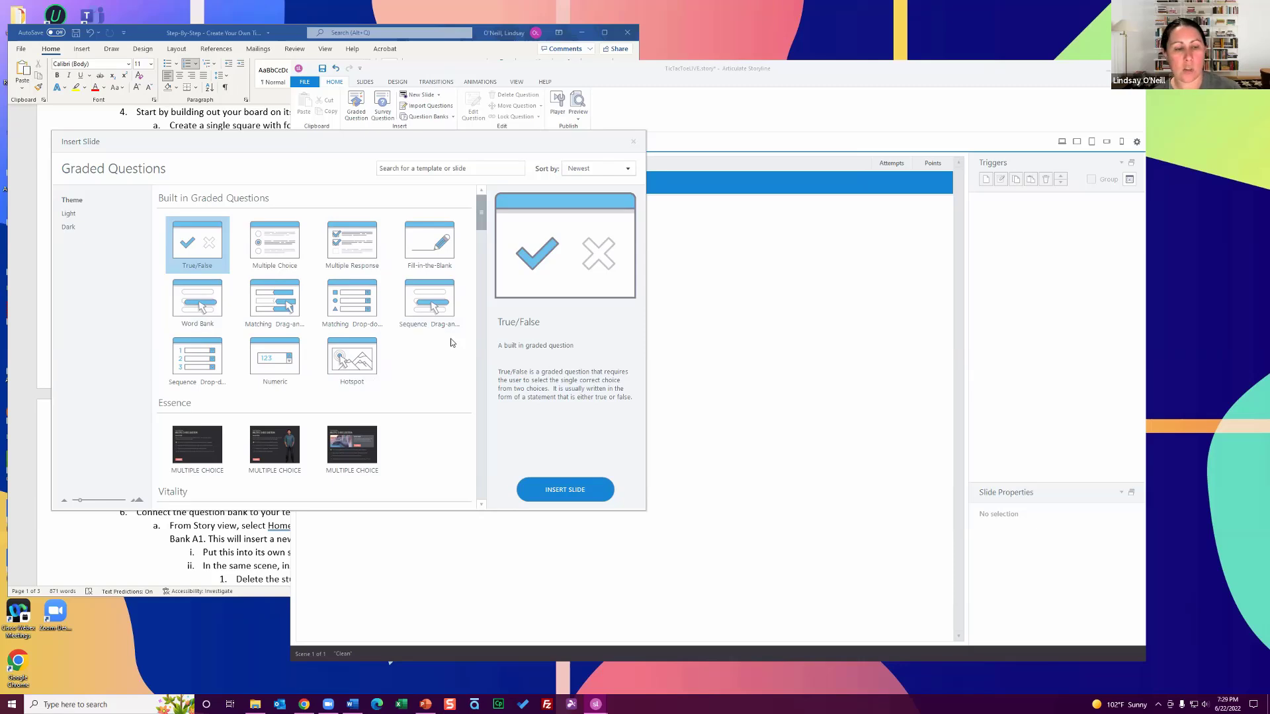
left_click(553, 488)
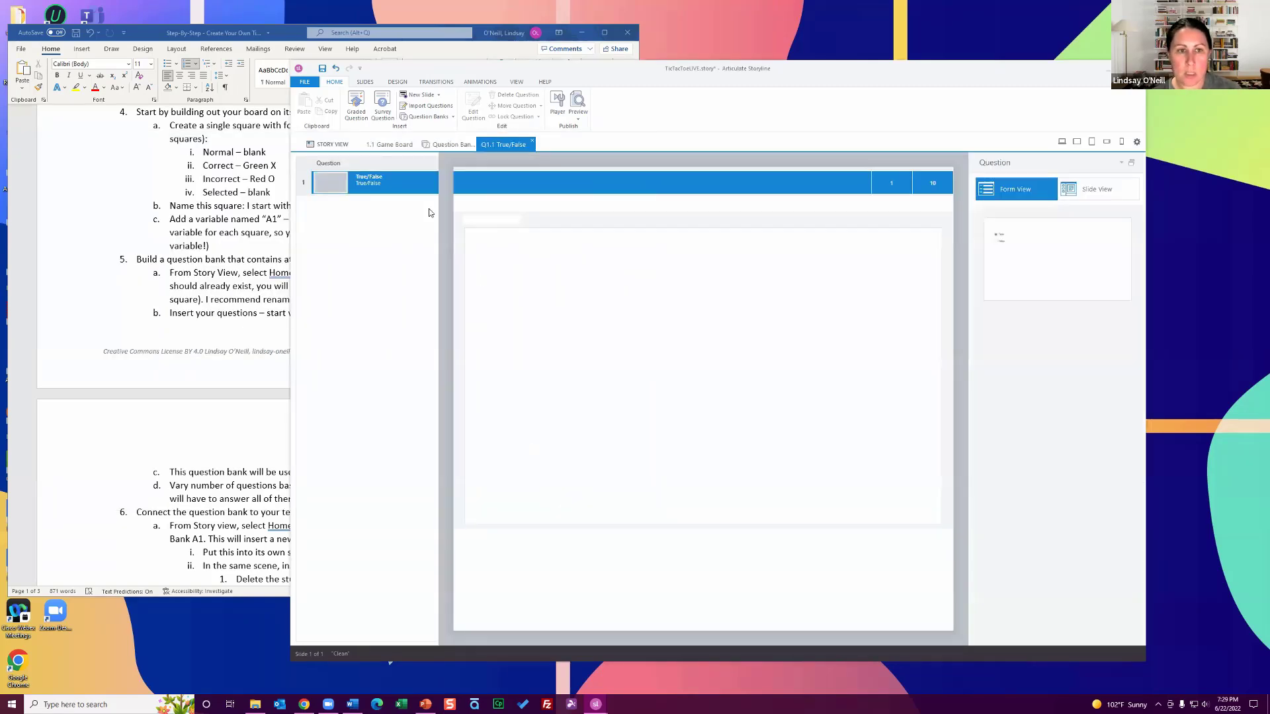
- Enter the question "The correct answer is True." with True as the correct choice, and return to the Game Board slide
left_click(511, 191)
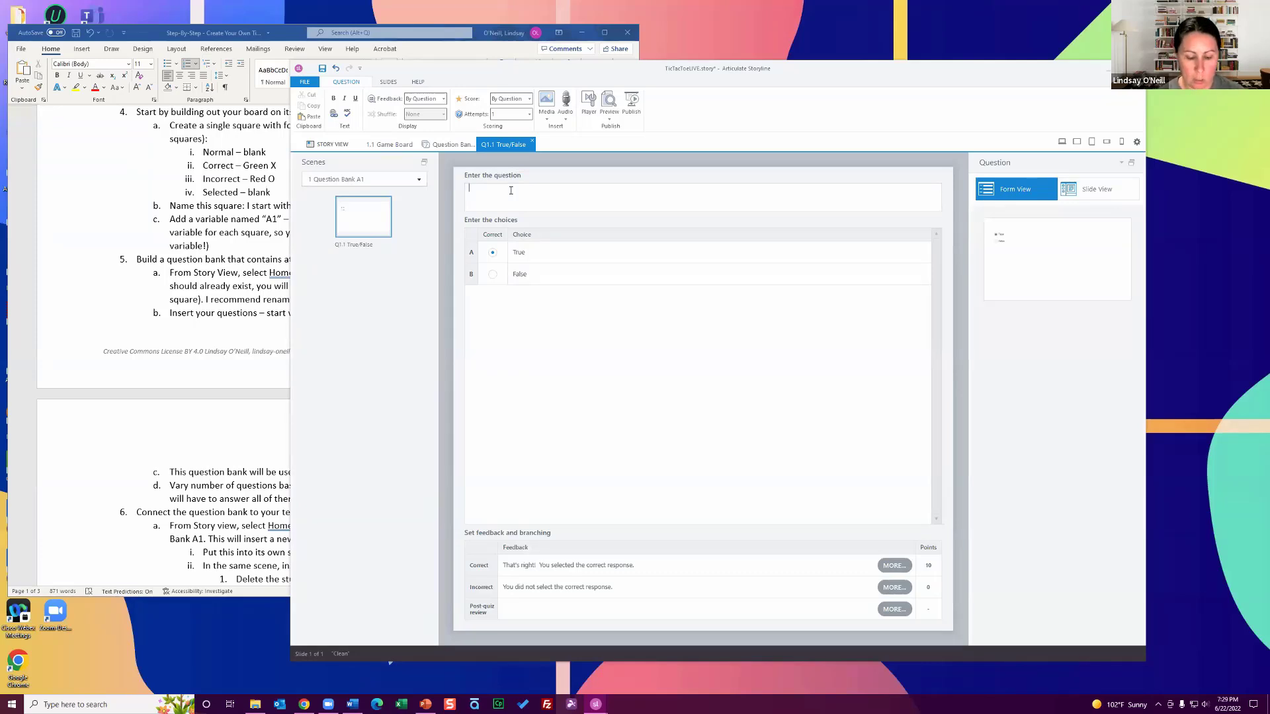
type("The correct a")
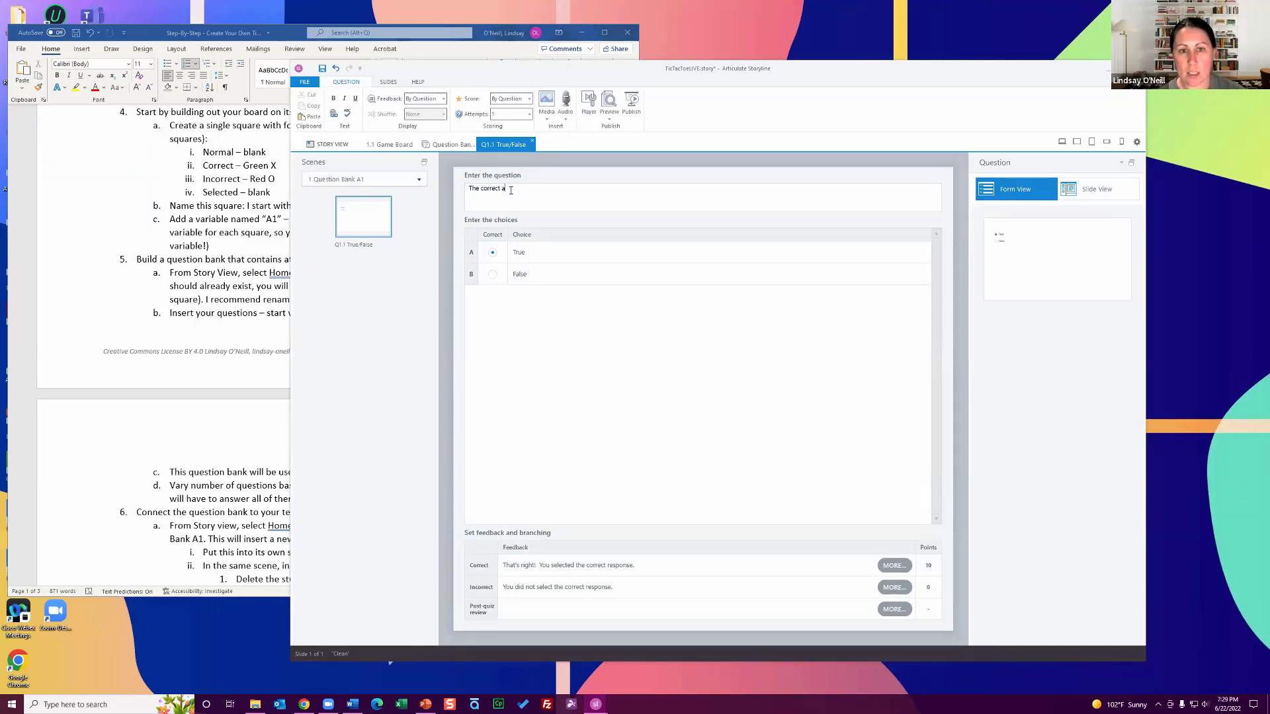
type("nswer is ")
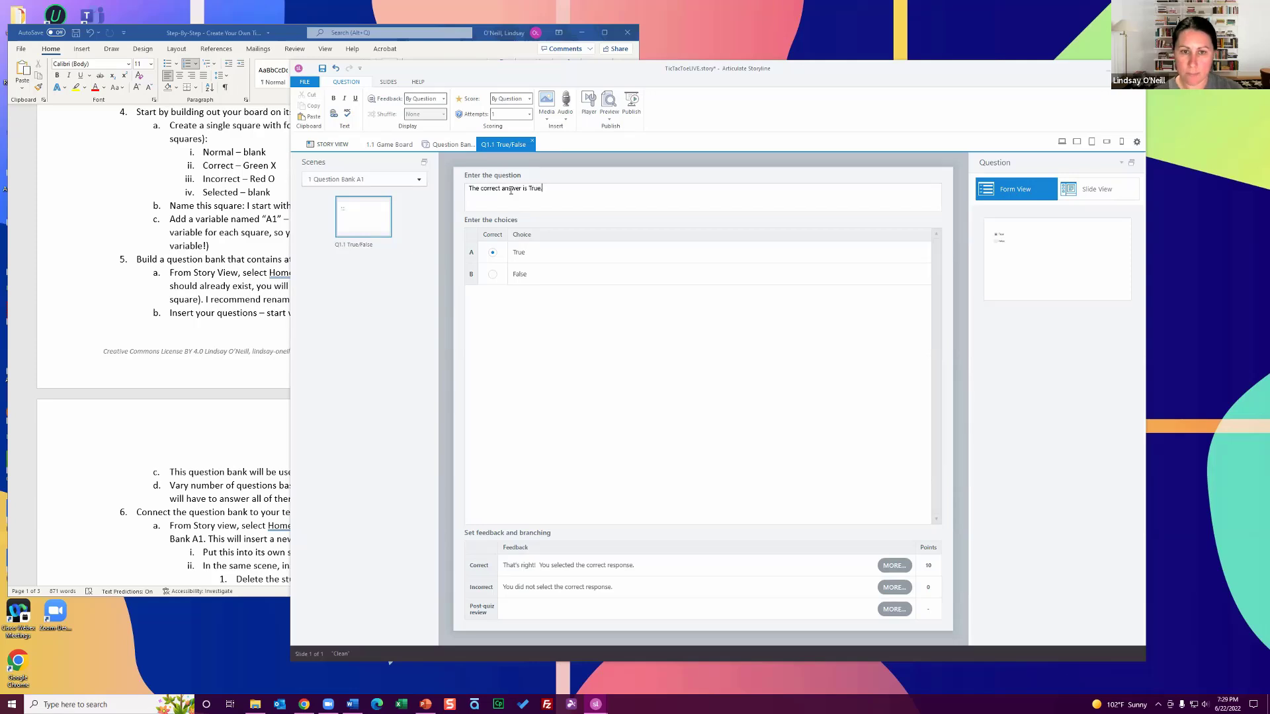
type("True.")
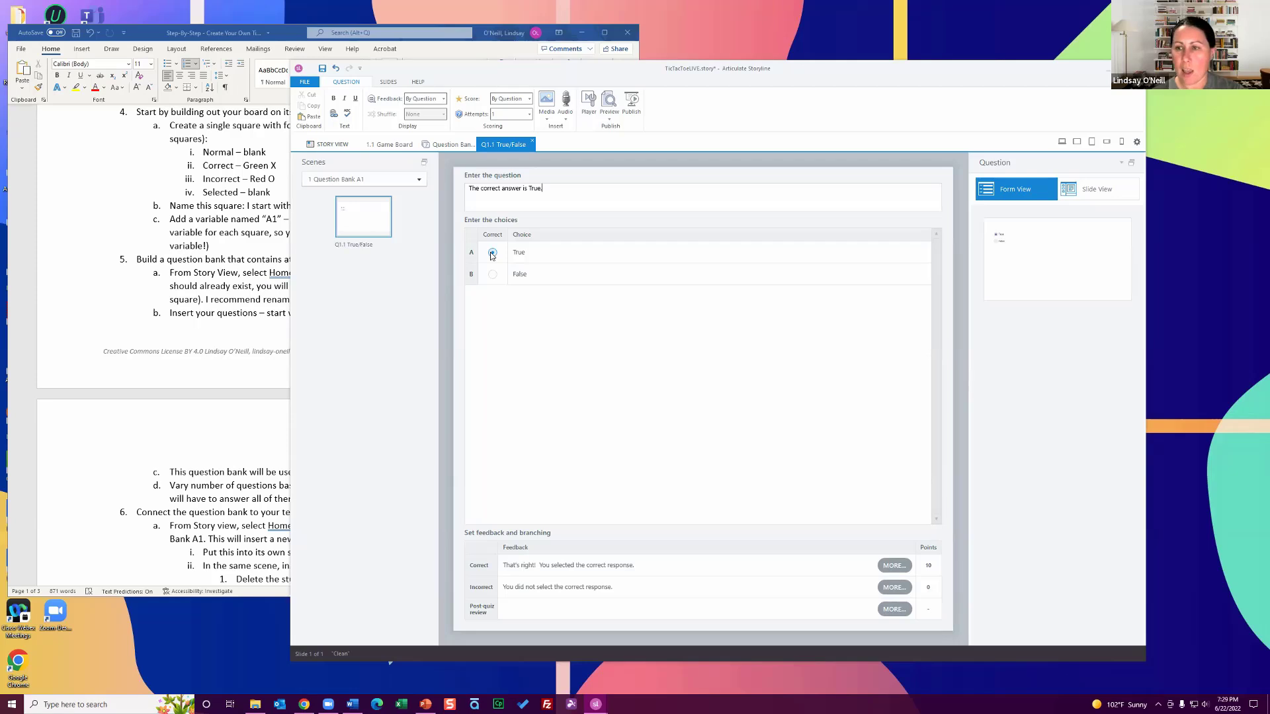
left_click(492, 253)
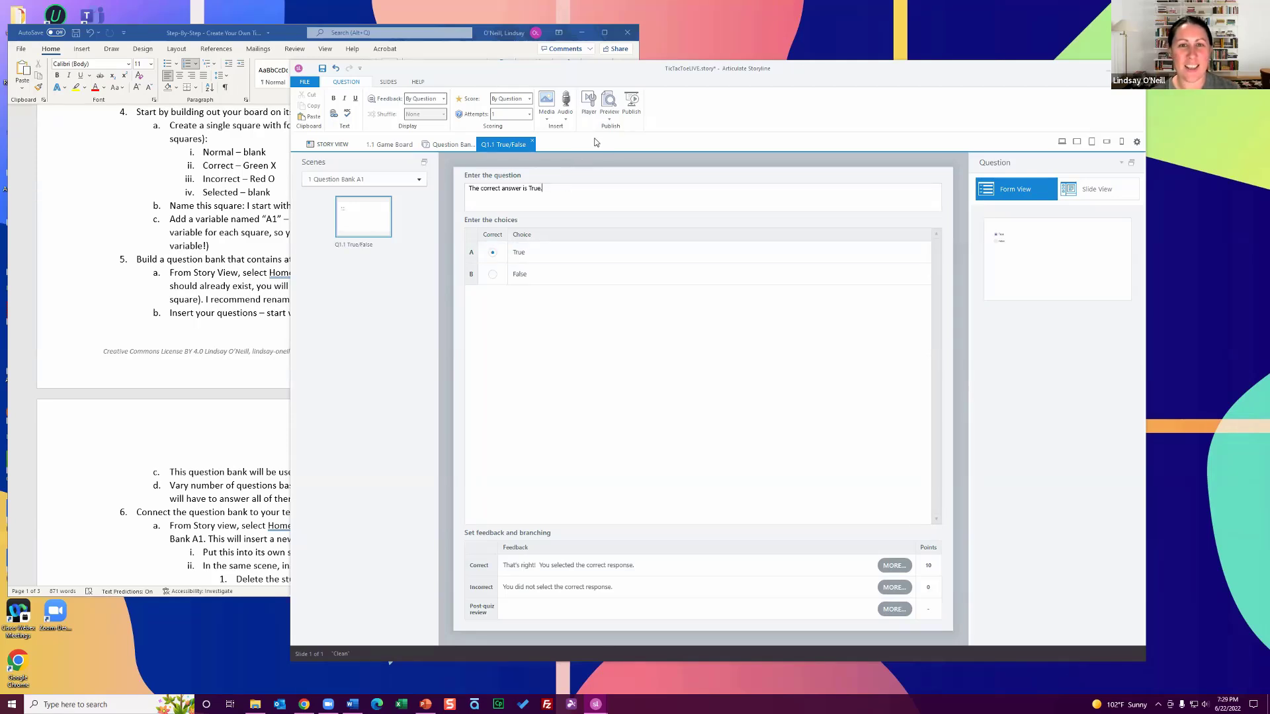
left_click(449, 145)
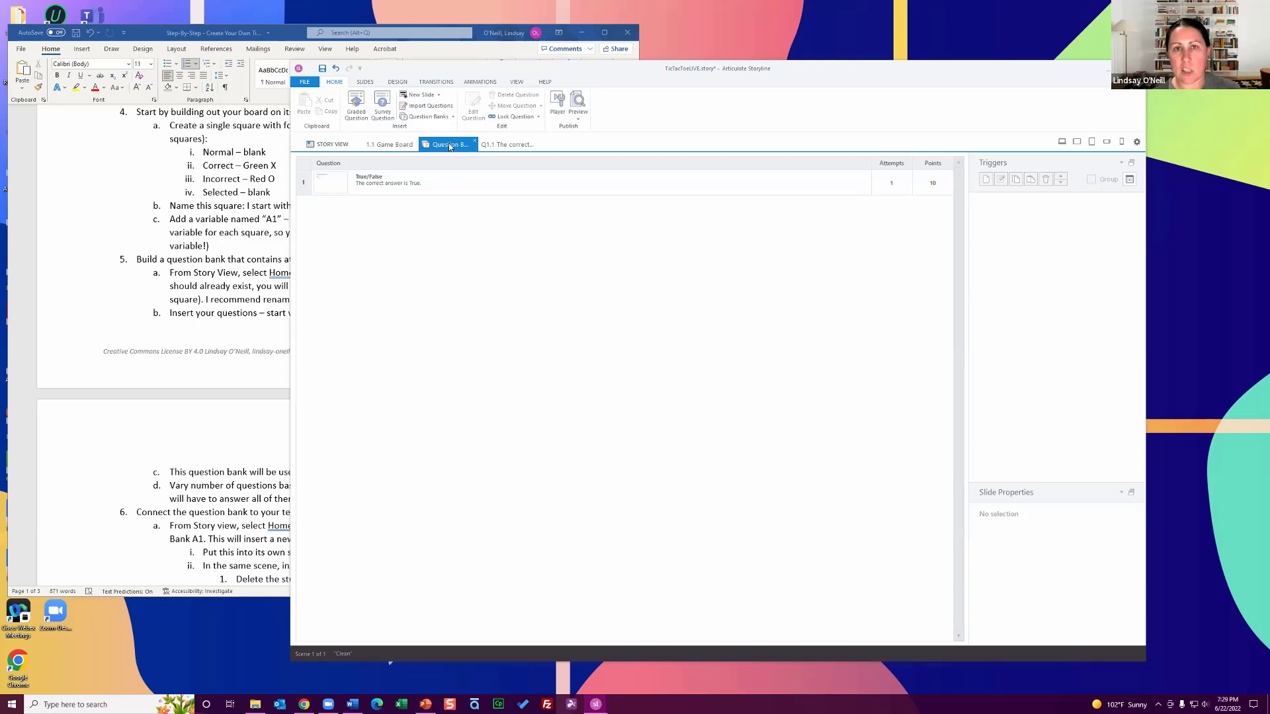
left_click(400, 145)
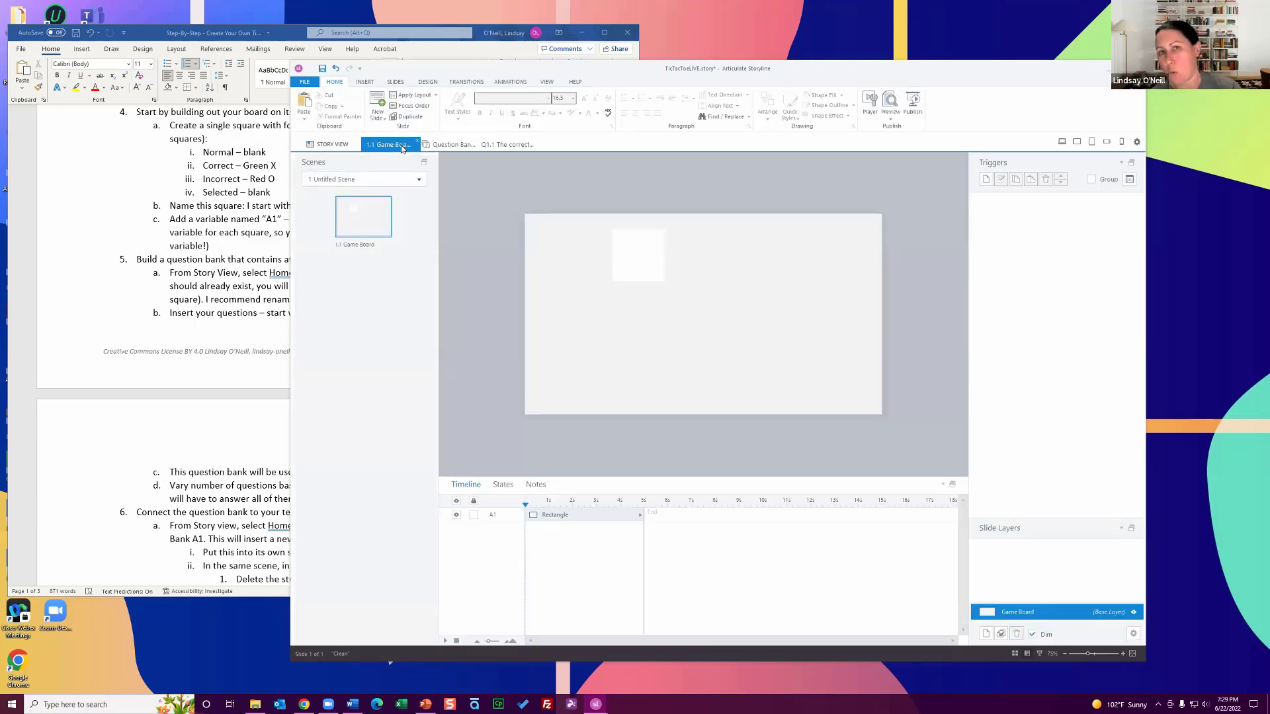
- In the Word instructions, read the notes on the question bank's purpose and number of questions, and the step on connecting it to the test square
left_click(249, 252)
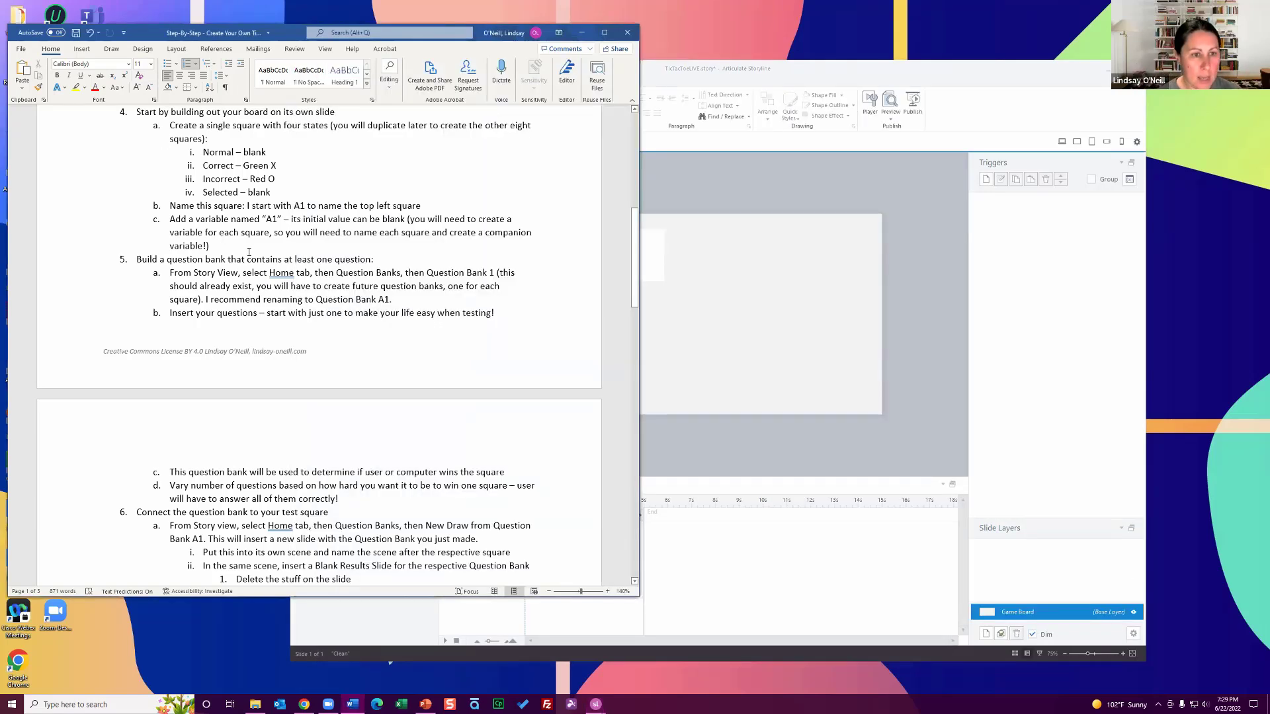
scroll(249, 252, "down", 2)
scroll(250, 252, "down", 2)
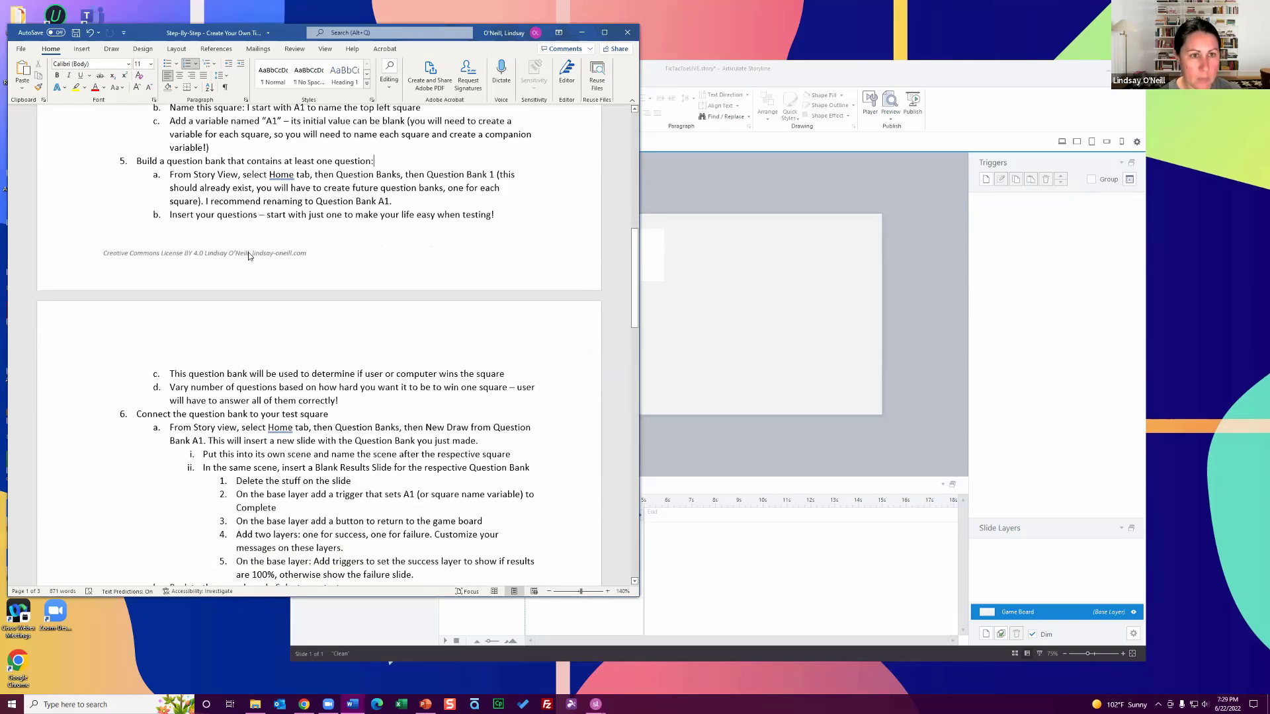
scroll(250, 256, "down", 5)
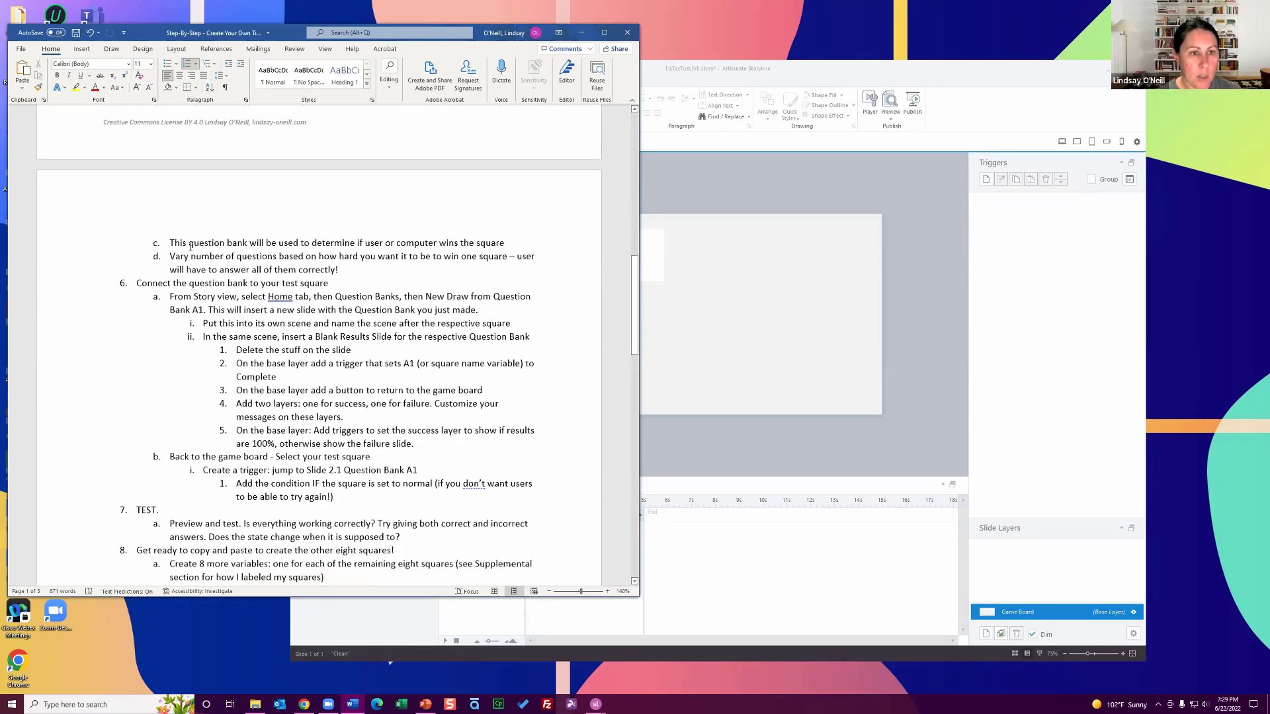
left_click_drag(190, 246, 529, 241)
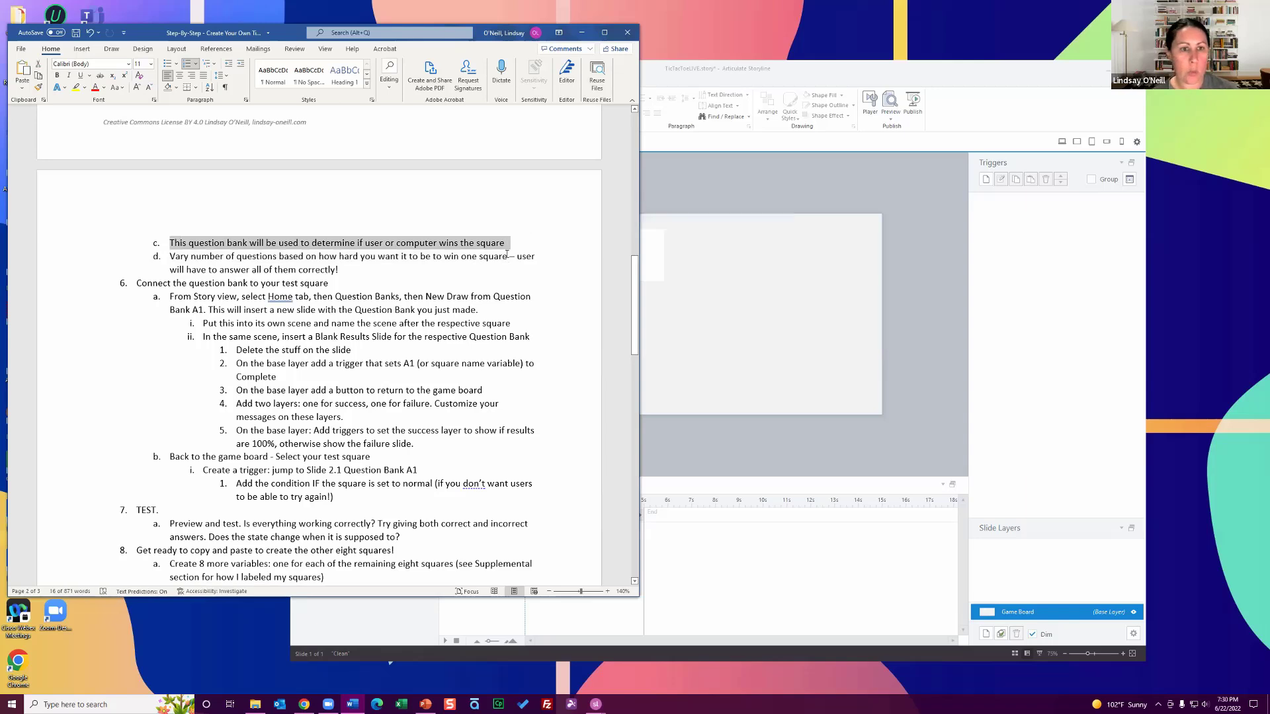
left_click_drag(340, 271, 171, 258)
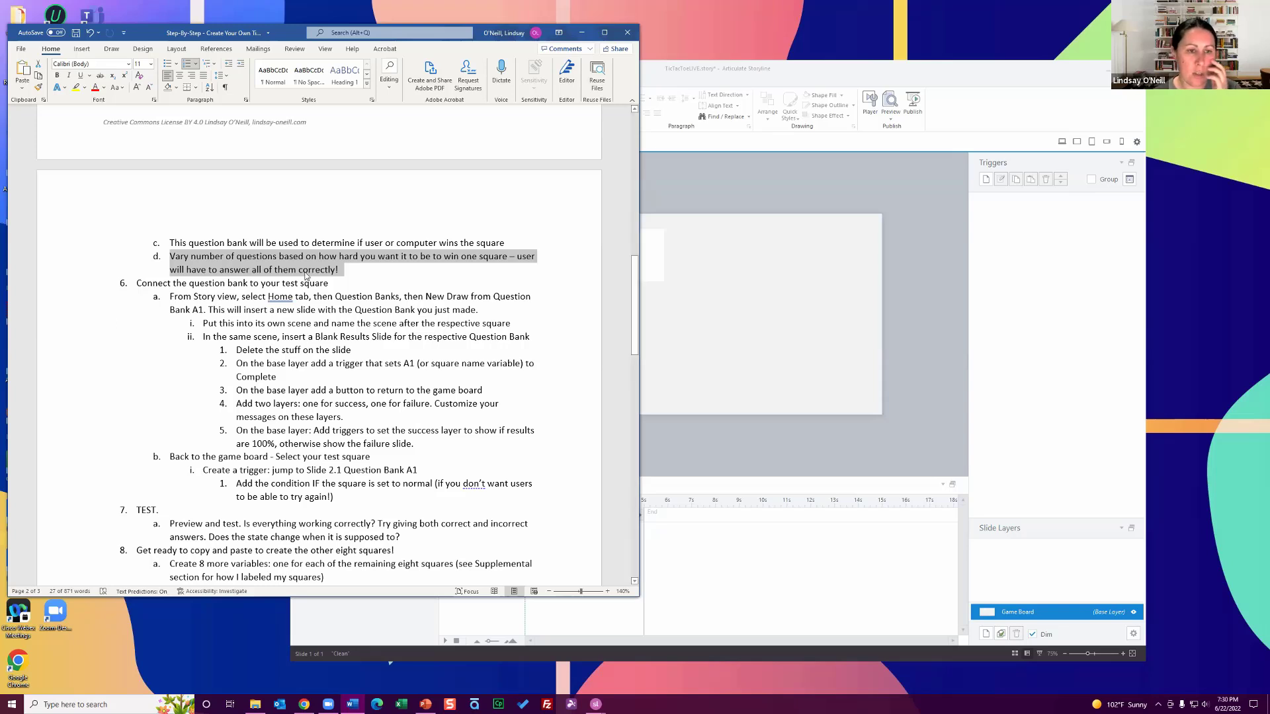
left_click(348, 284)
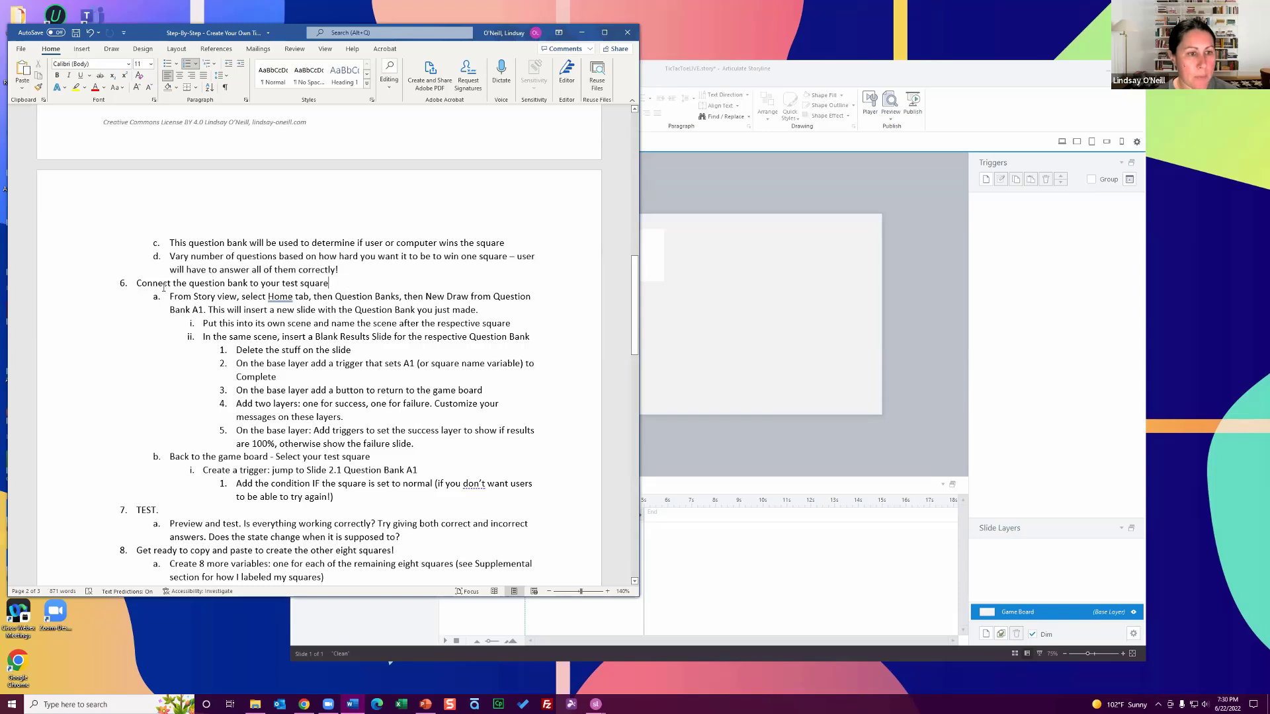
left_click_drag(164, 287, 365, 289)
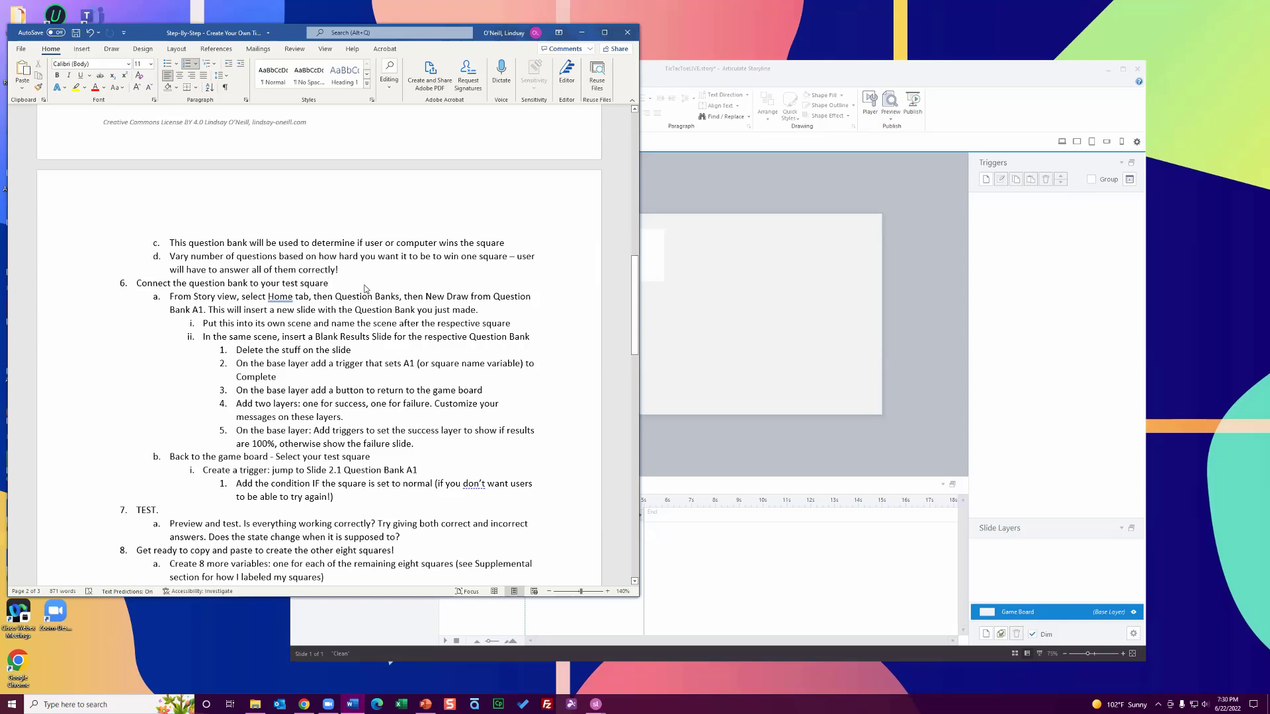
- Review the question in Question Bank A1, and read the Word instruction on inserting a new draw from that bank
left_click(676, 199)
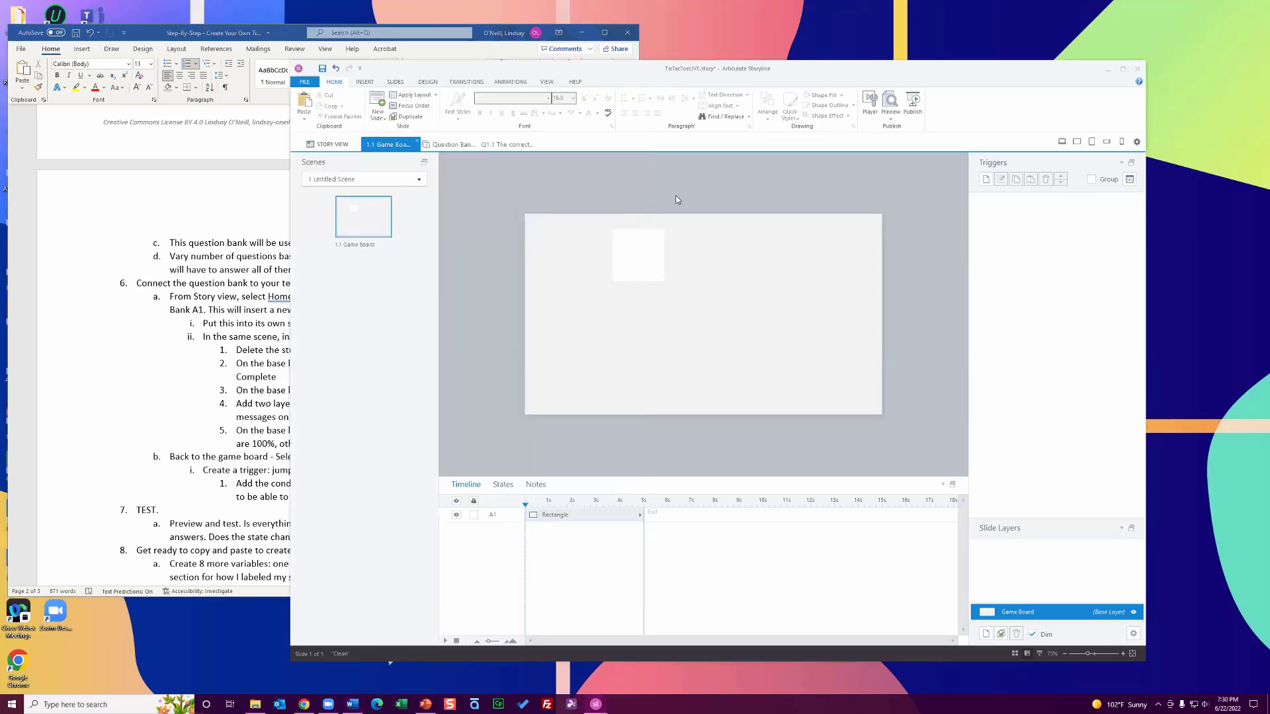
left_click(438, 145)
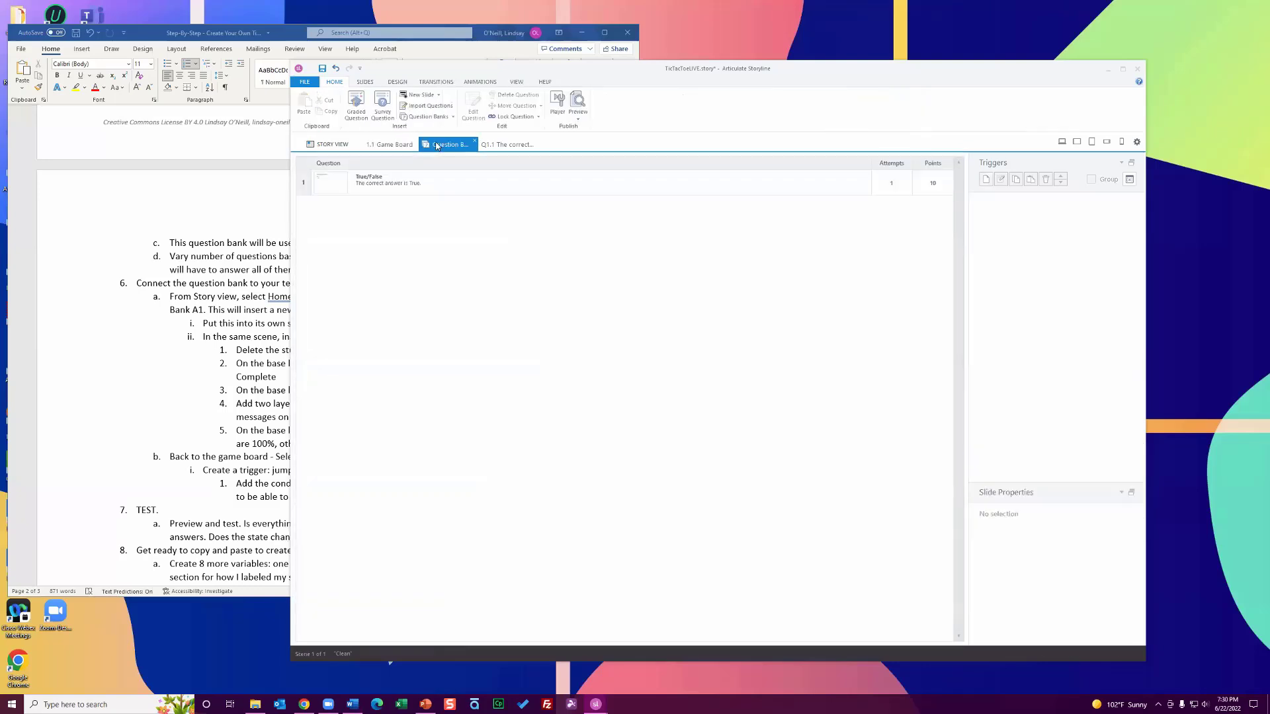
left_click(399, 145)
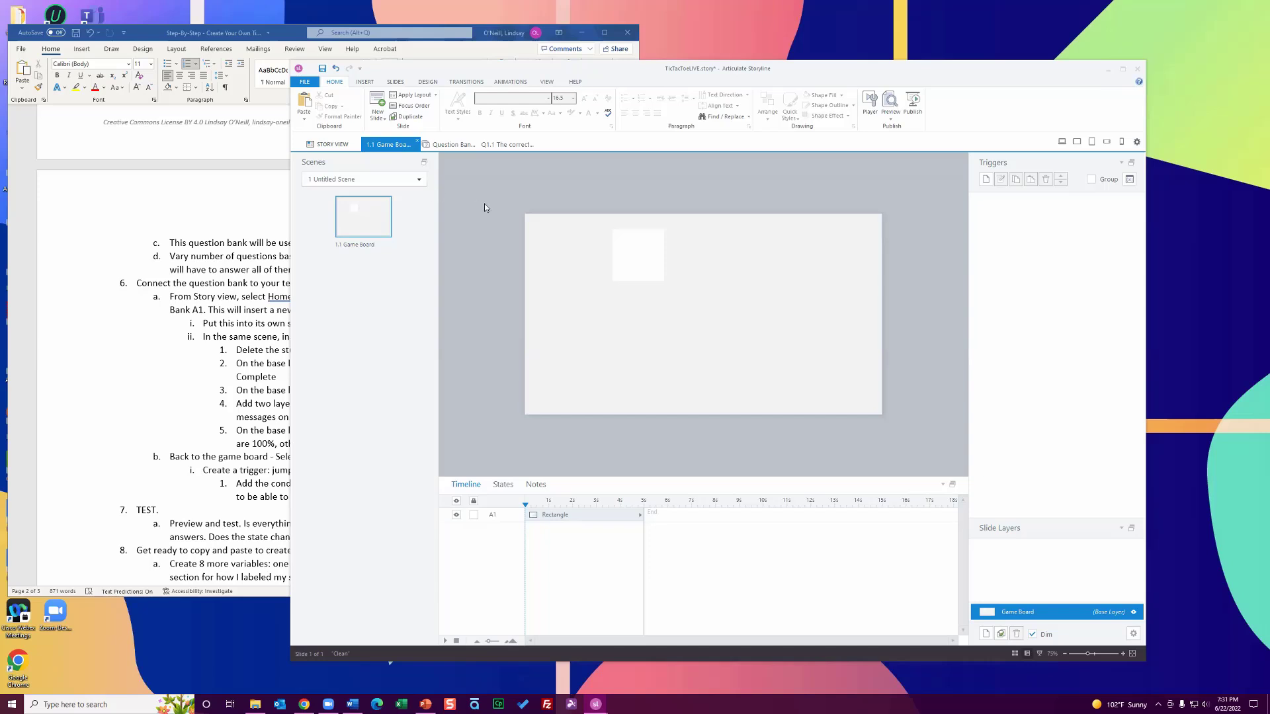
left_click(258, 326)
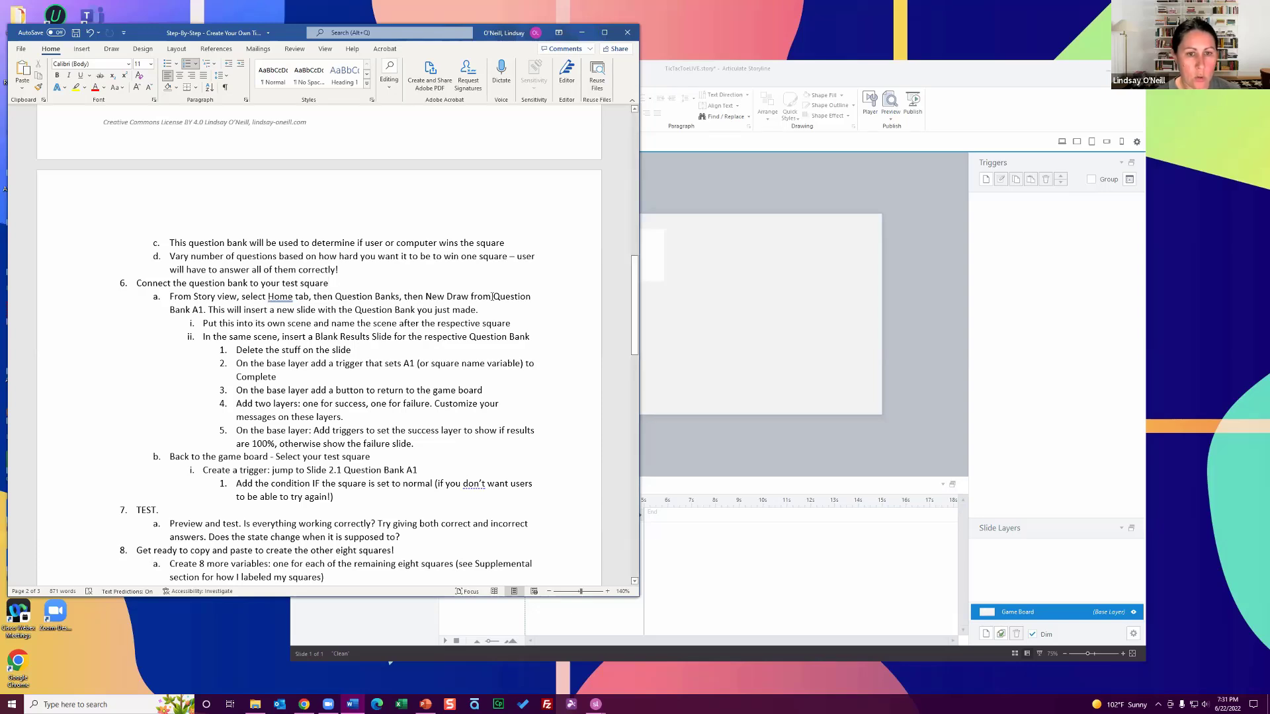
left_click_drag(431, 295, 204, 310)
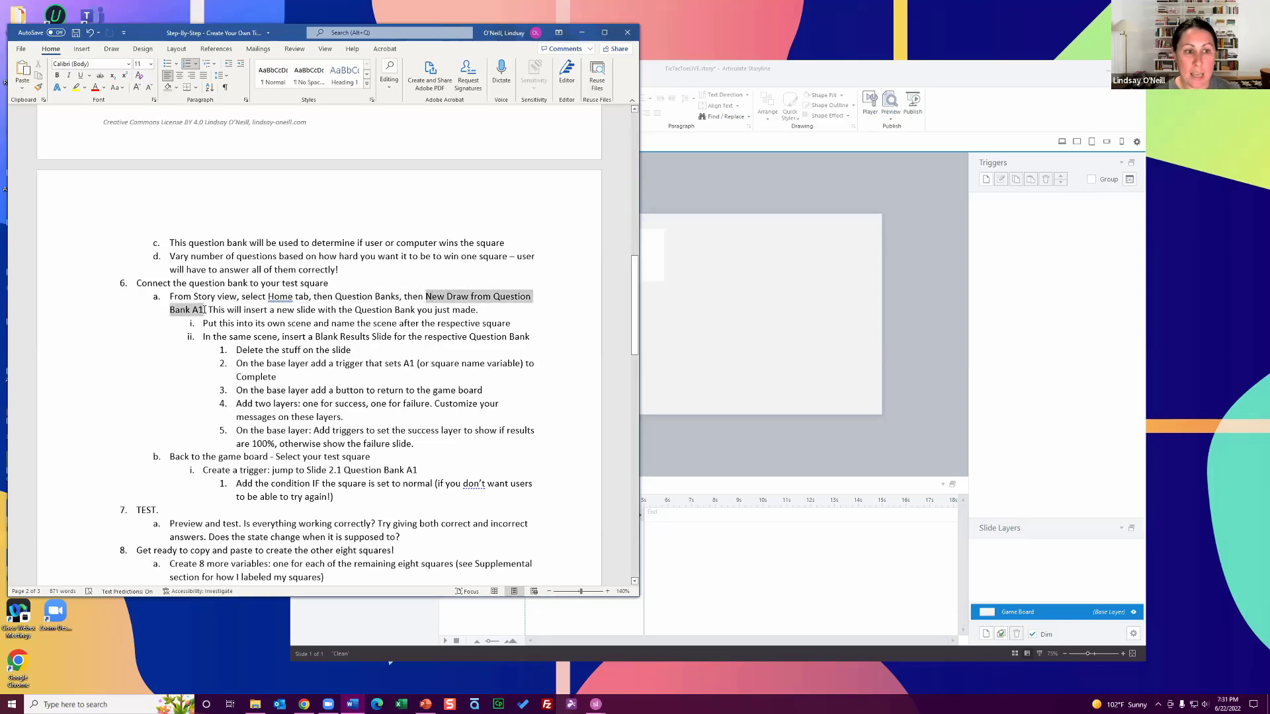
- In Storyline's Story View, insert a slide drawing all questions randomly from Question Bank A1
left_click(936, 294)
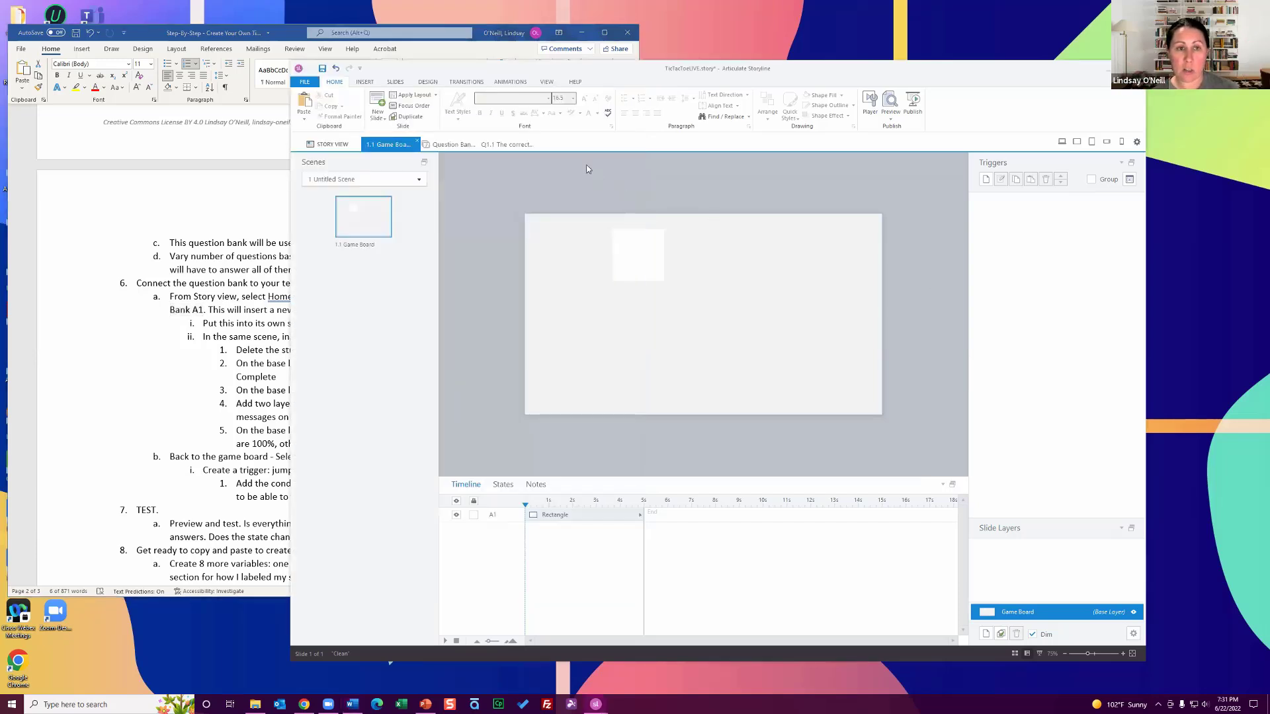
left_click(327, 144)
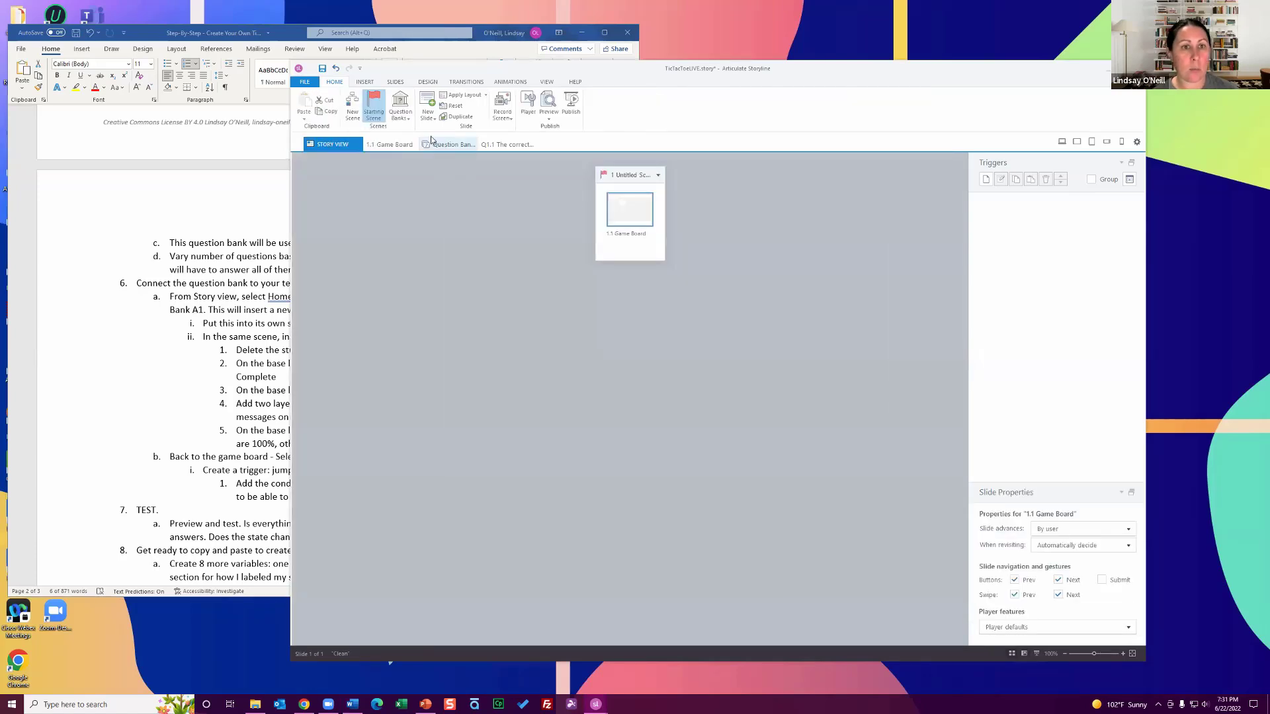
left_click(429, 118)
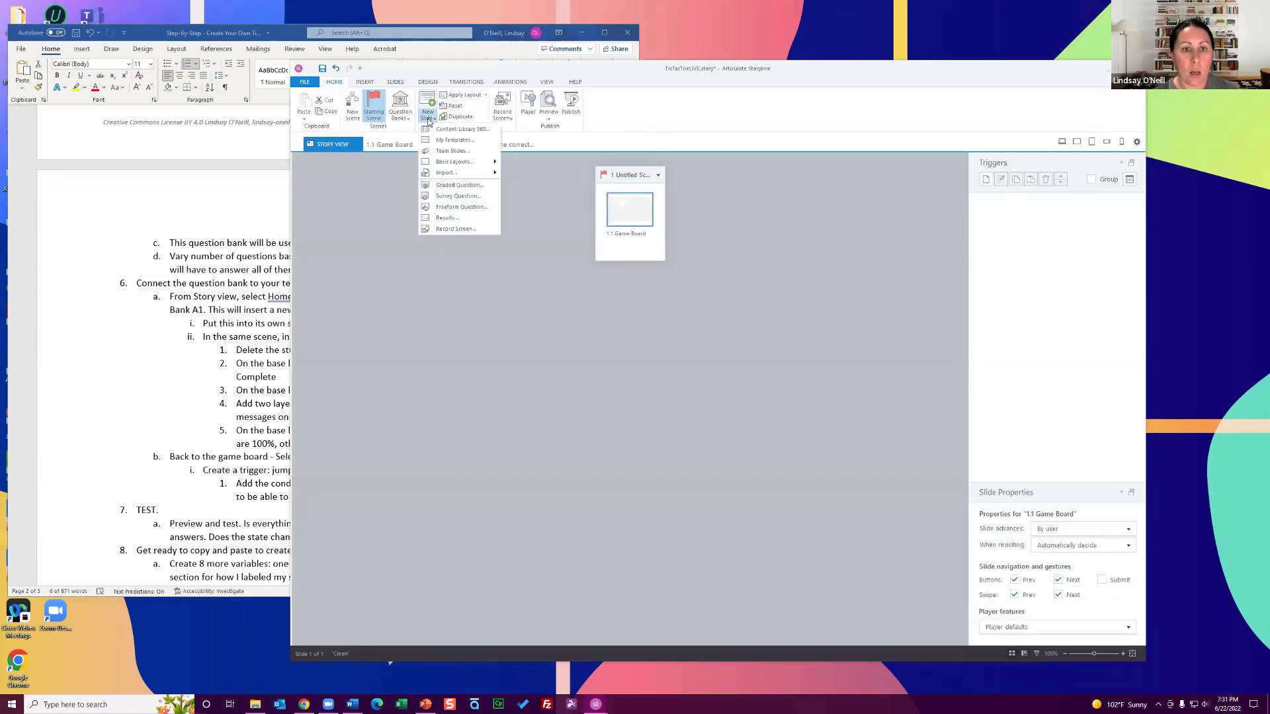
left_click(400, 114)
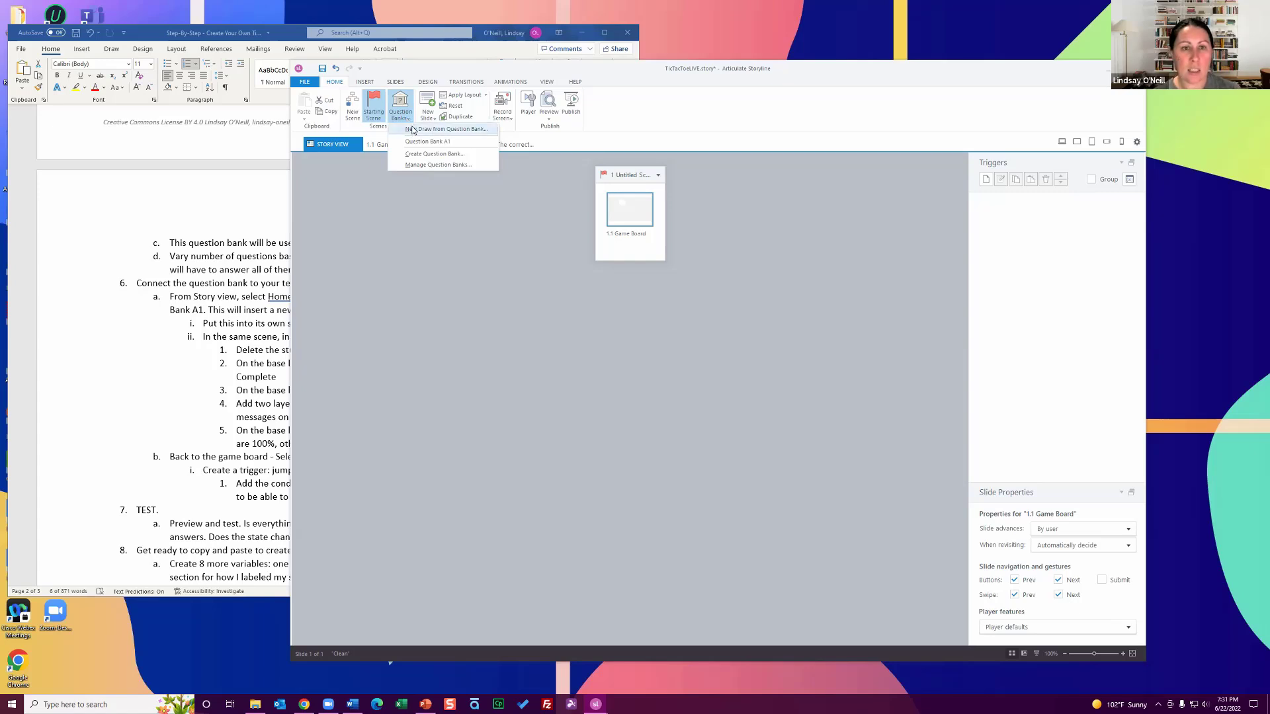
left_click(413, 130)
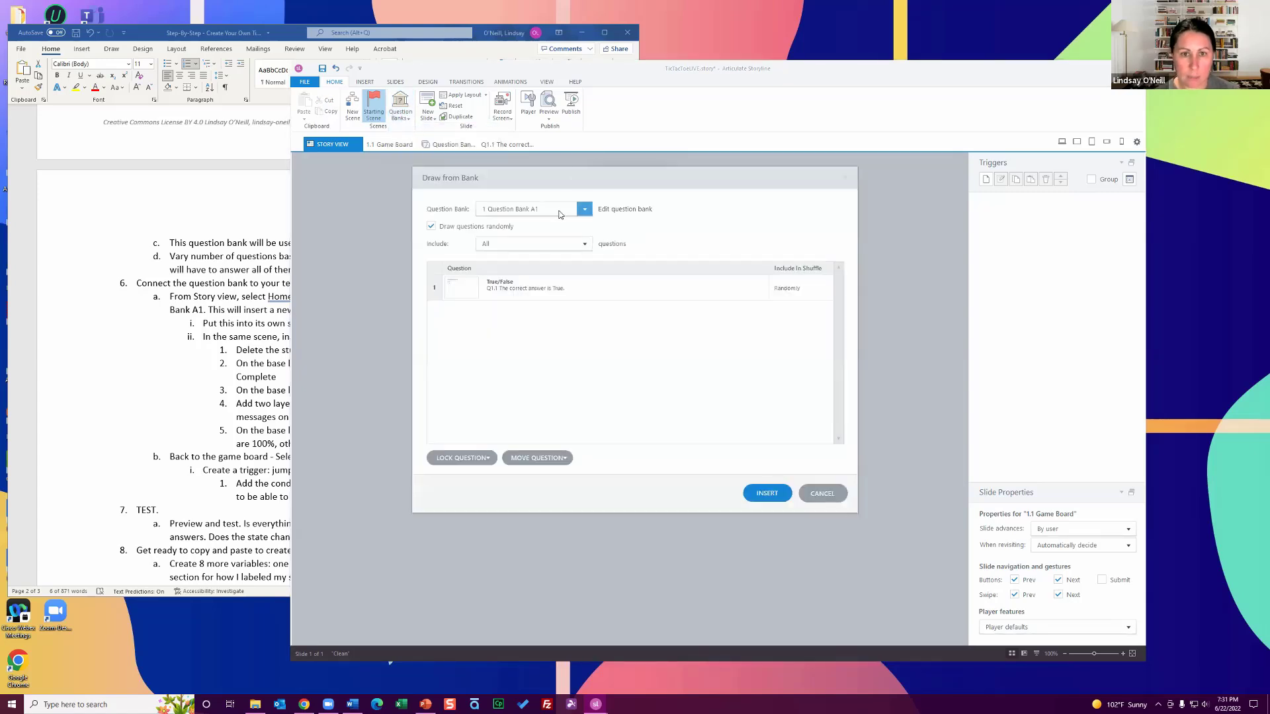
left_click(558, 209)
left_click(559, 214)
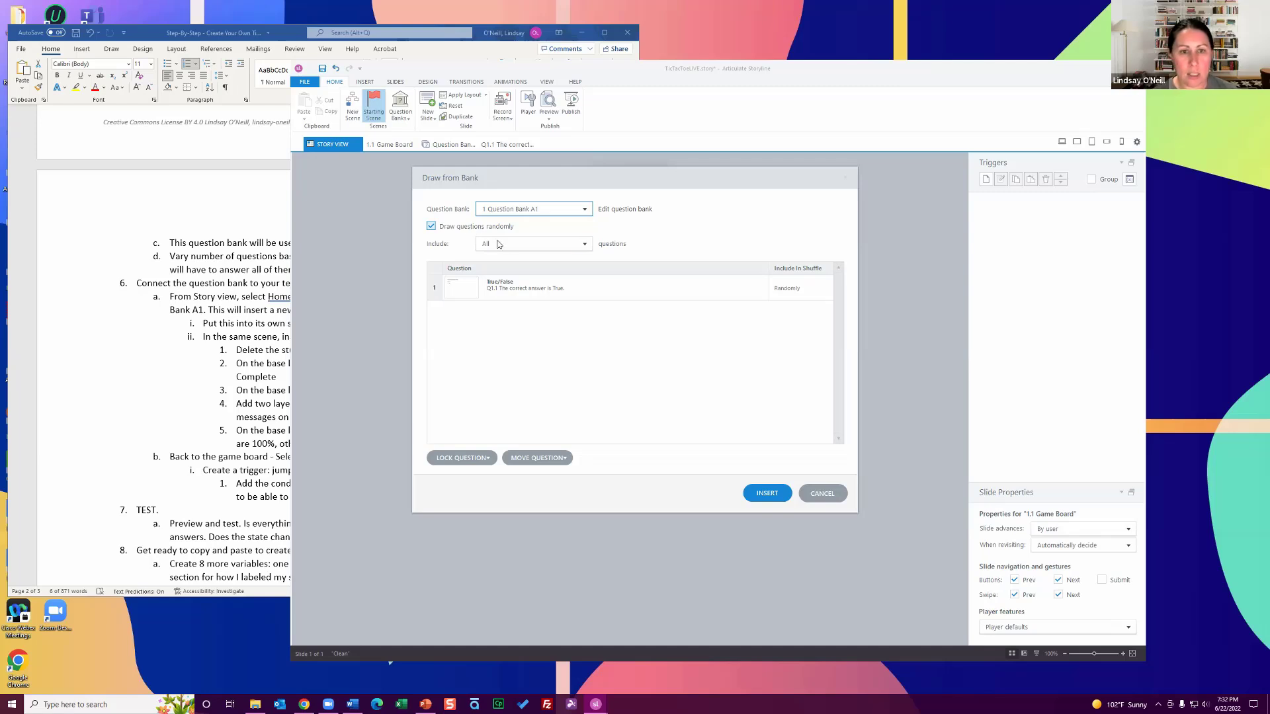
left_click(517, 245)
left_click(515, 258)
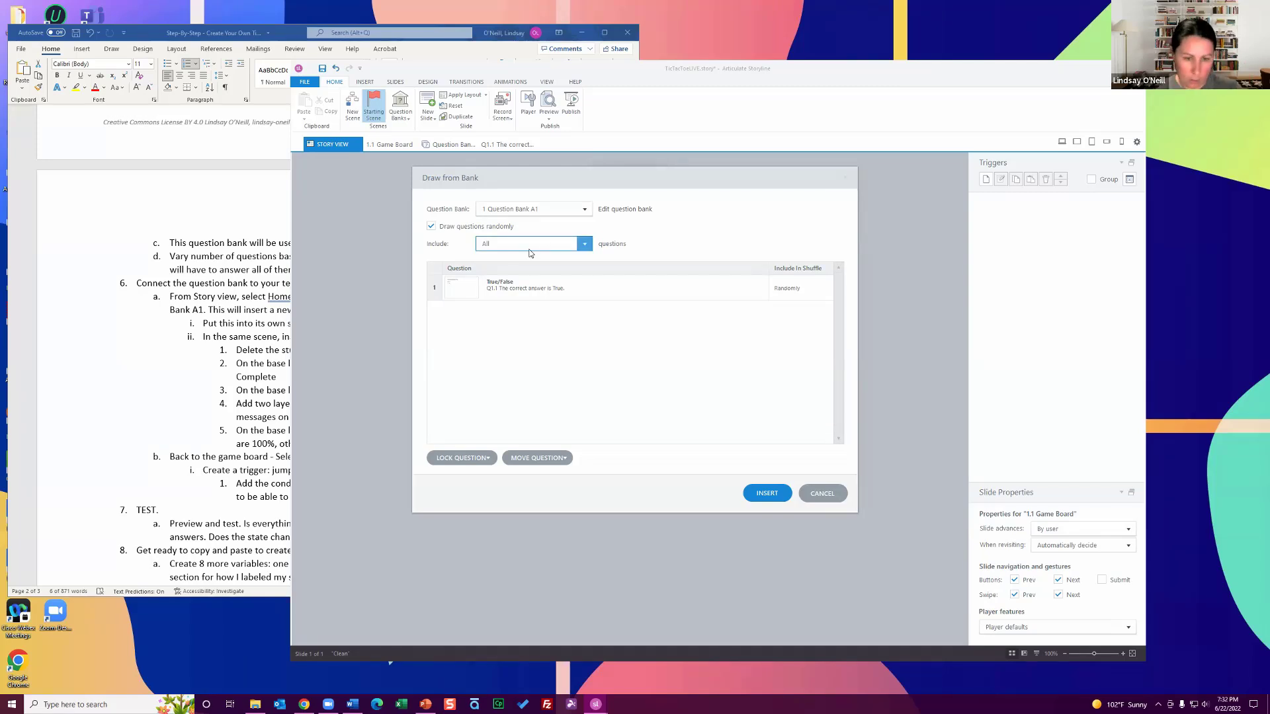
left_click(768, 492)
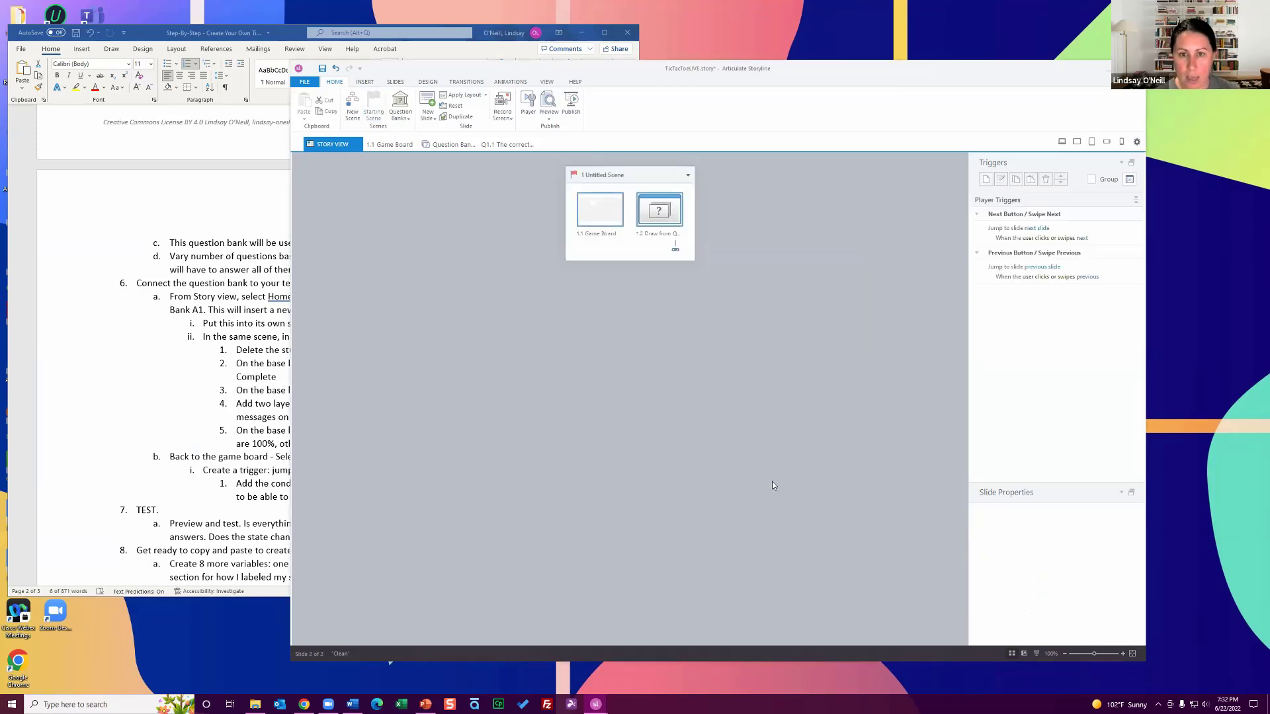
- Add a new scene to the story and name it A1
left_click(351, 113)
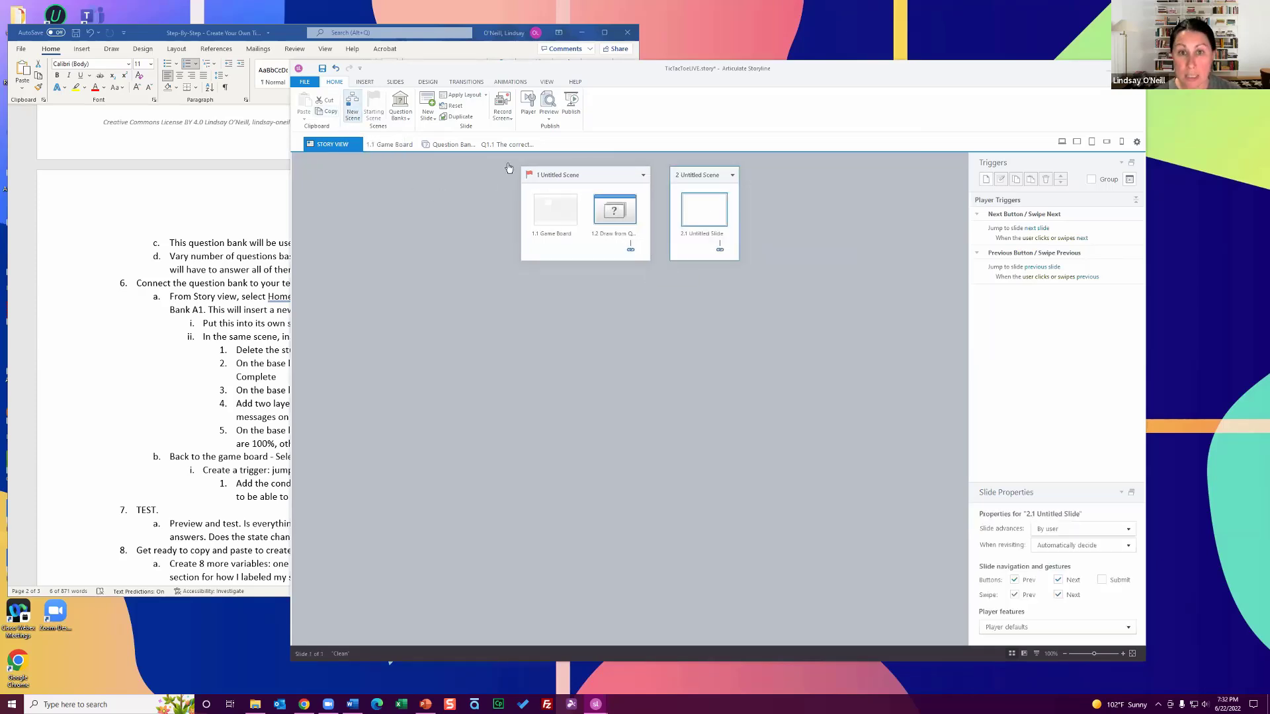
left_click(701, 176)
type("A1")
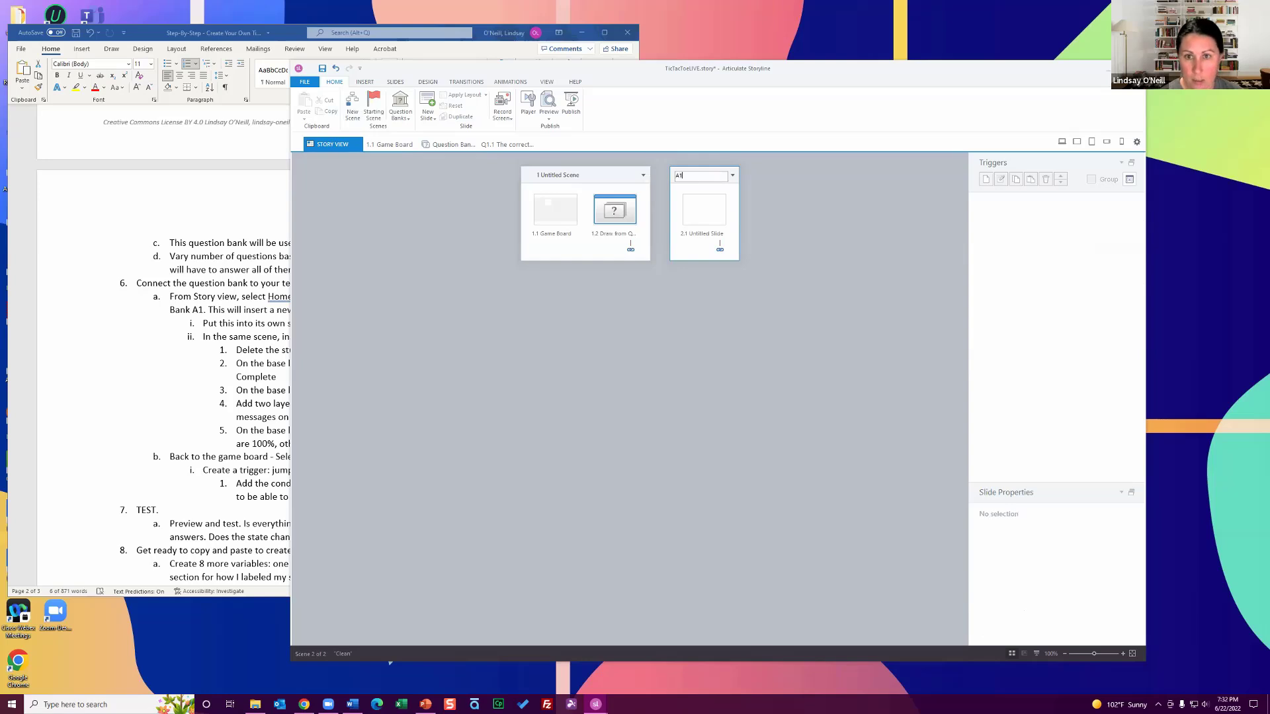
key("Return")
- Move the question bank draw slide into scene A1 and delete that scene's blank untitled slide
mouse_move(614, 210)
left_mouse_down()
mouse_move(701, 222)
mouse_move(693, 198)
left_mouse_up()
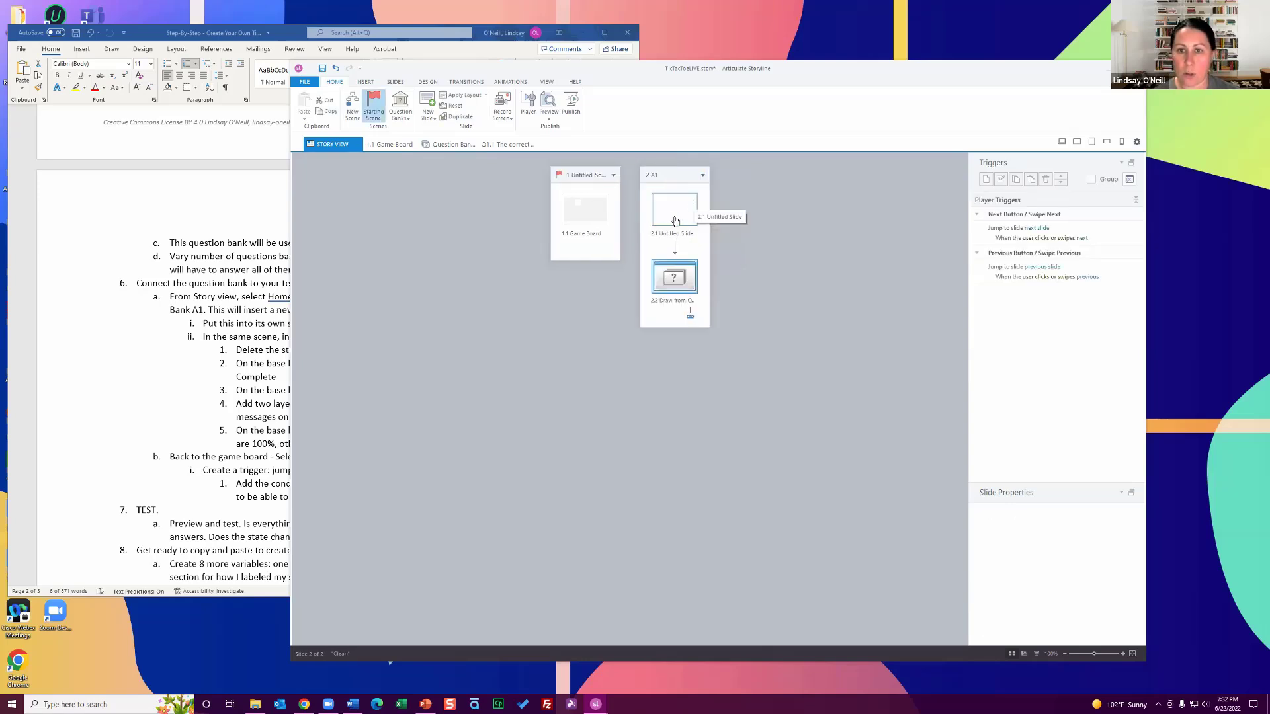
left_click(673, 221)
key("Delete")
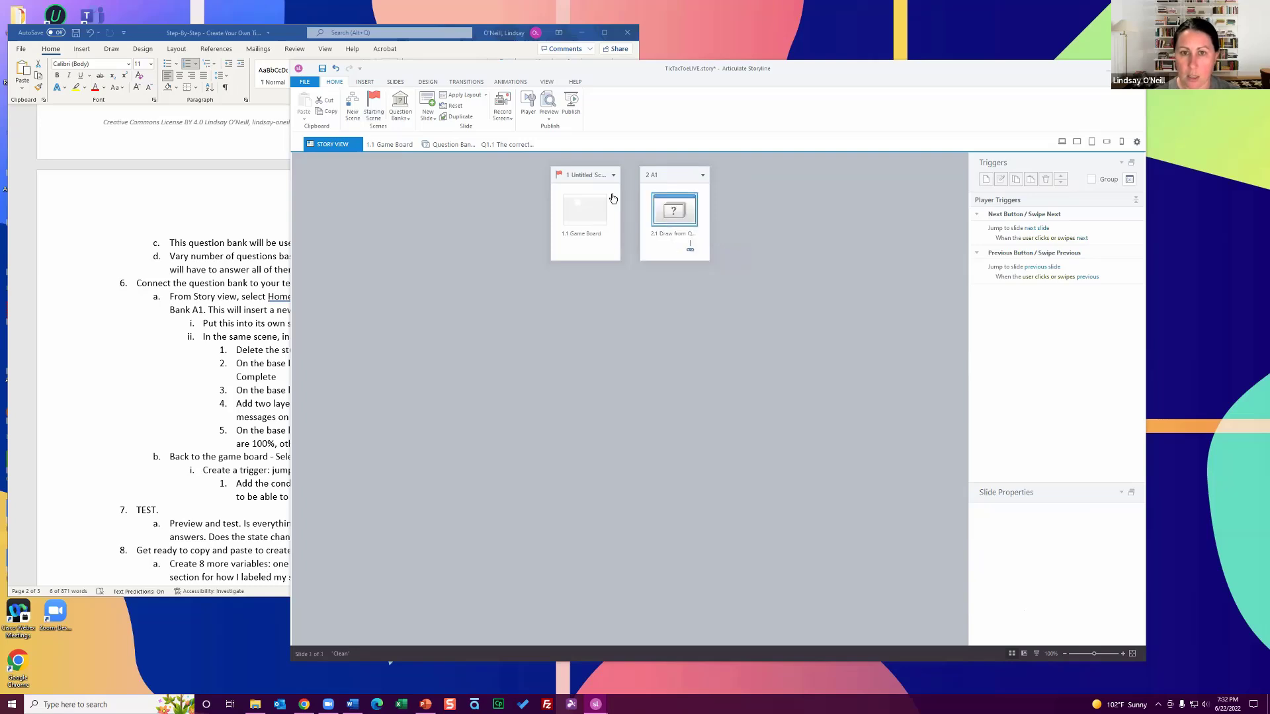
- Rename the first scene, which holds the game board slide, as Game Board
left_click(581, 175)
left_click(581, 174)
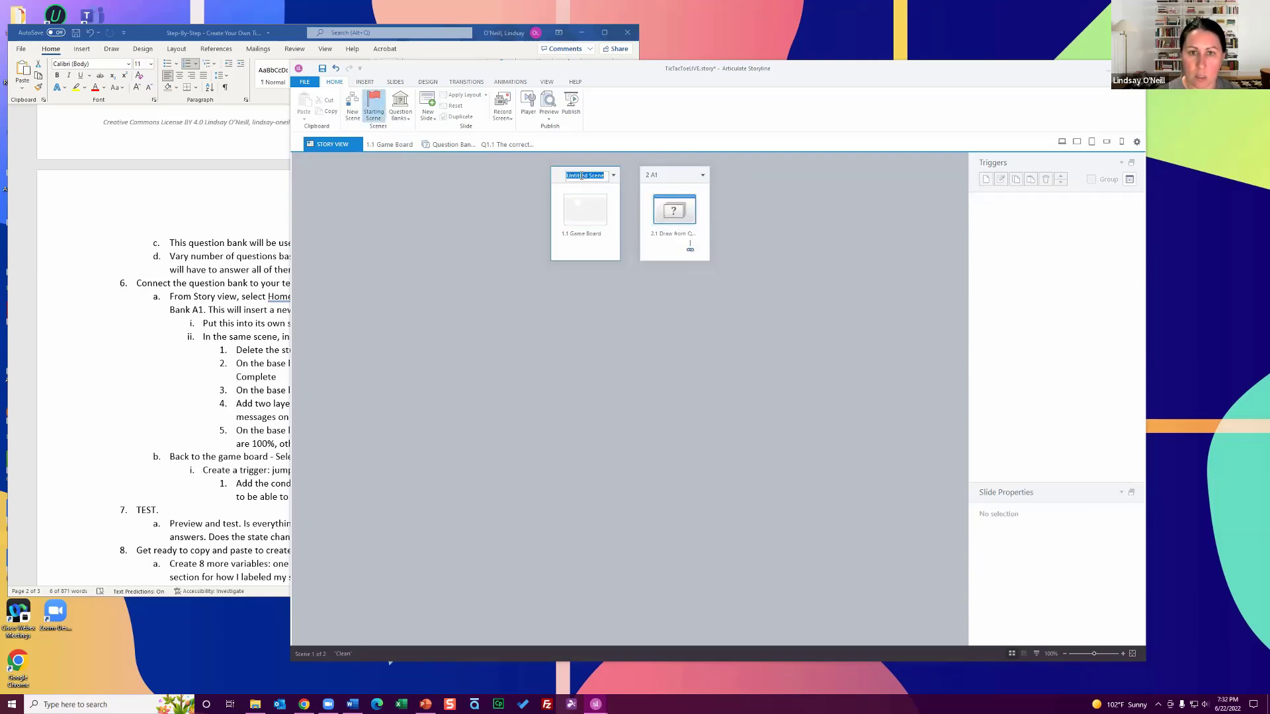
type("Game Board")
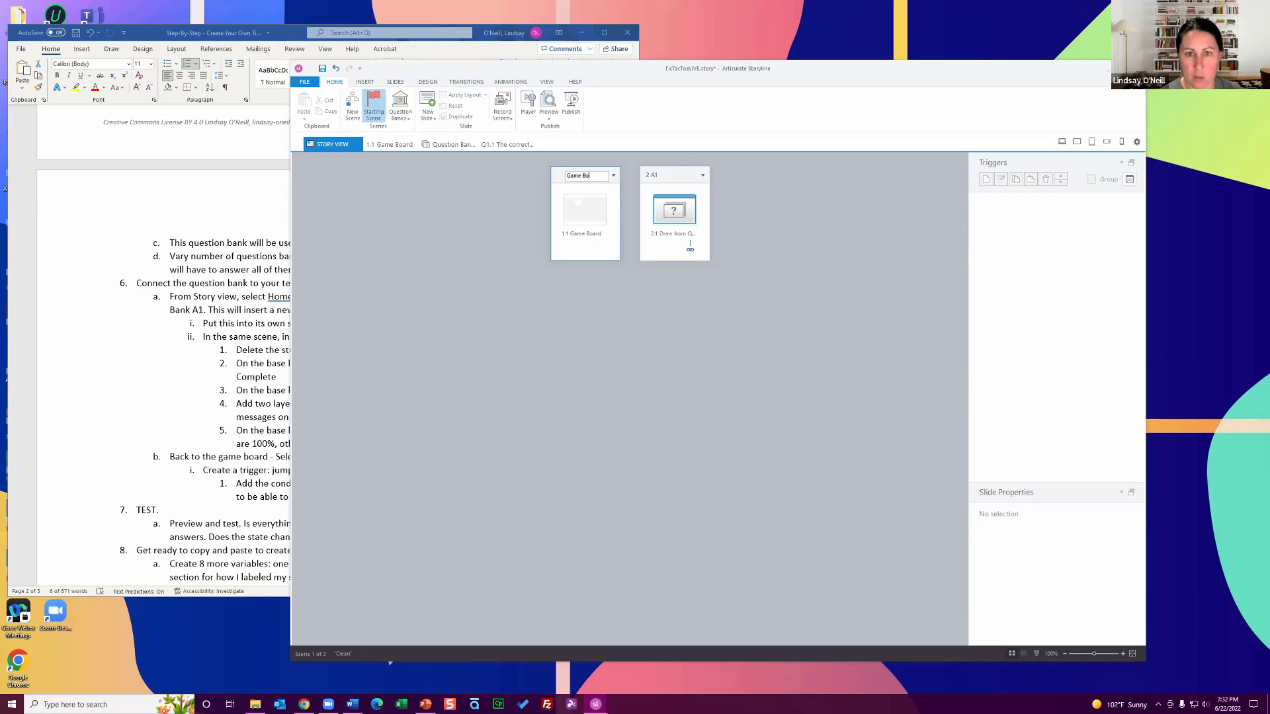
key("Return")
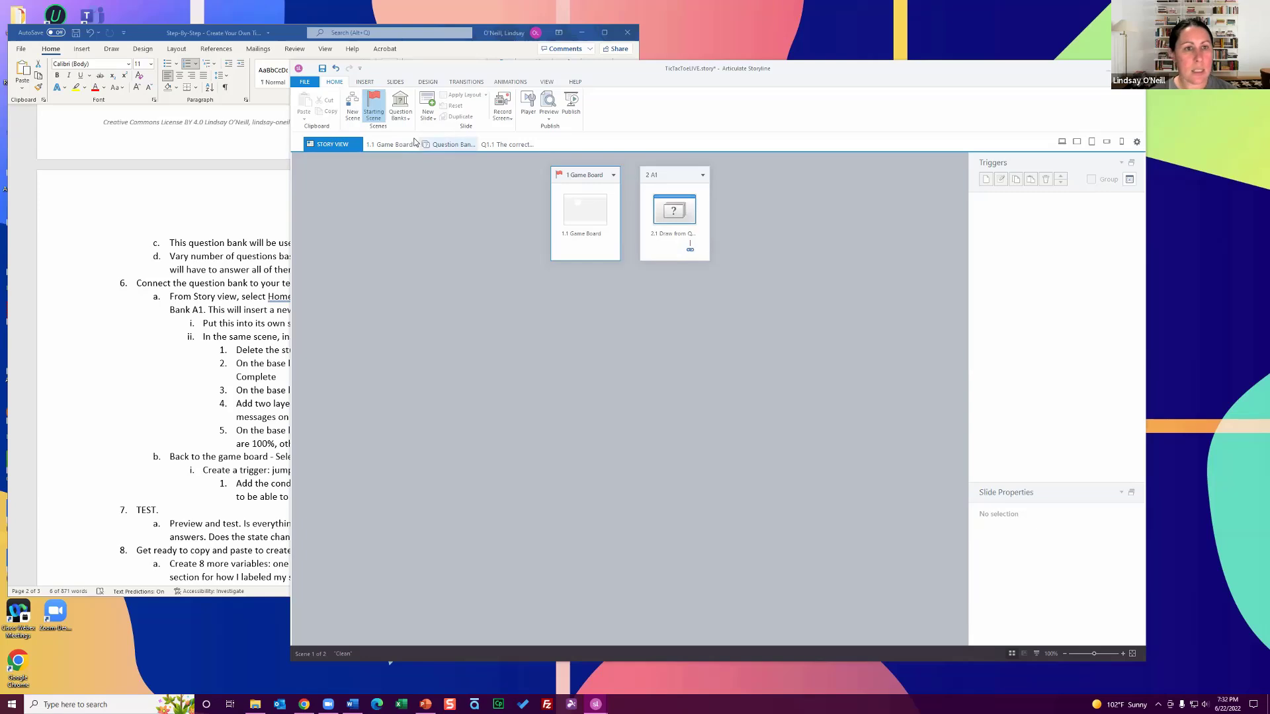
- Insert a built-in Blank Result Slide into the project
left_click(428, 119)
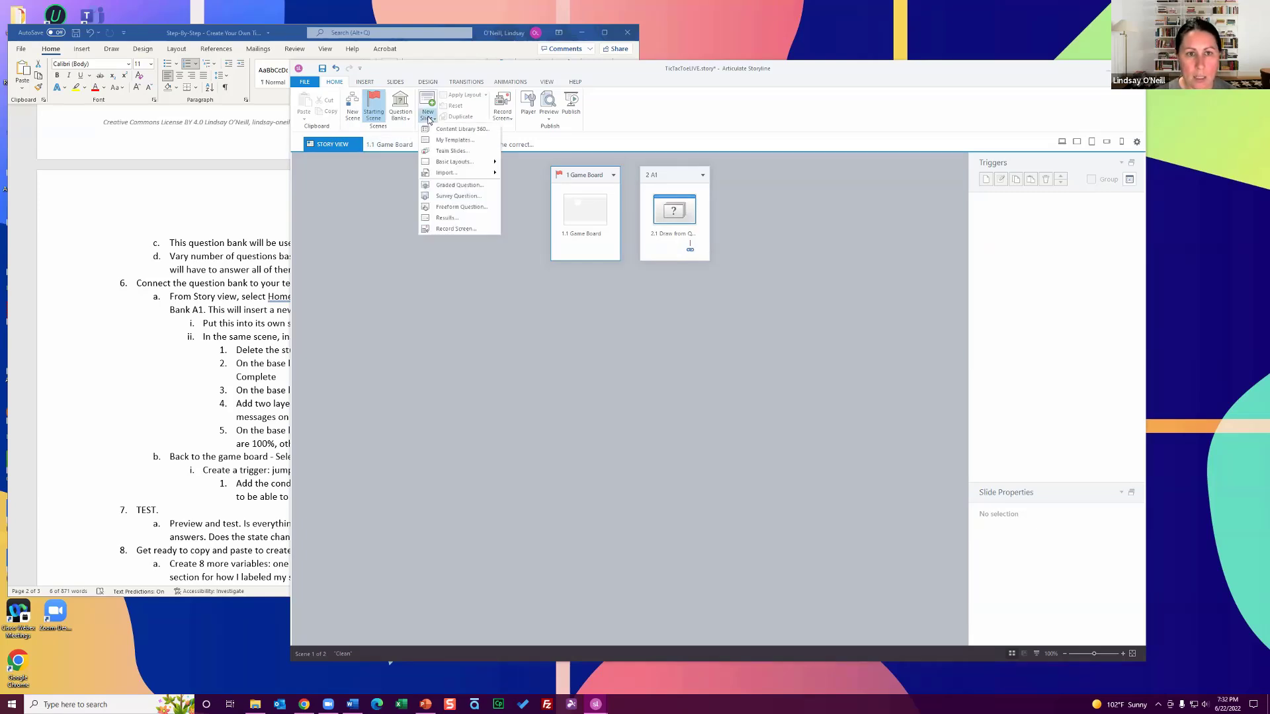
left_click(451, 217)
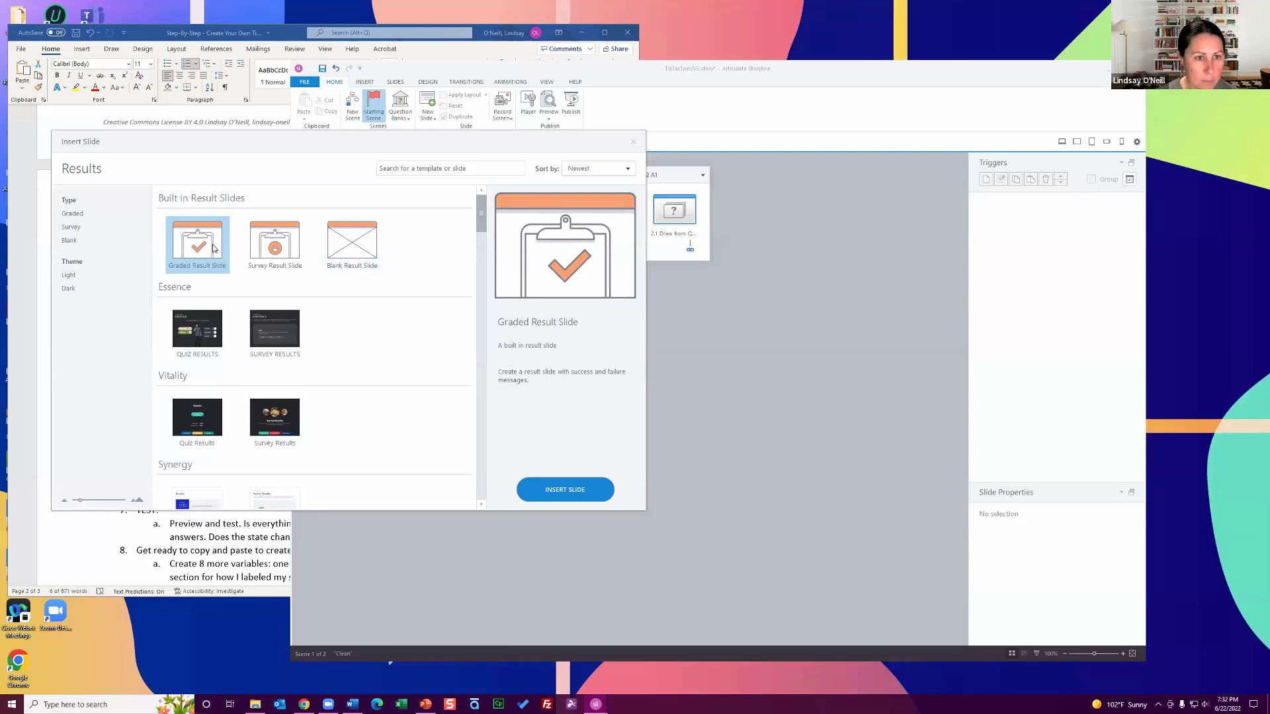
left_click(352, 243)
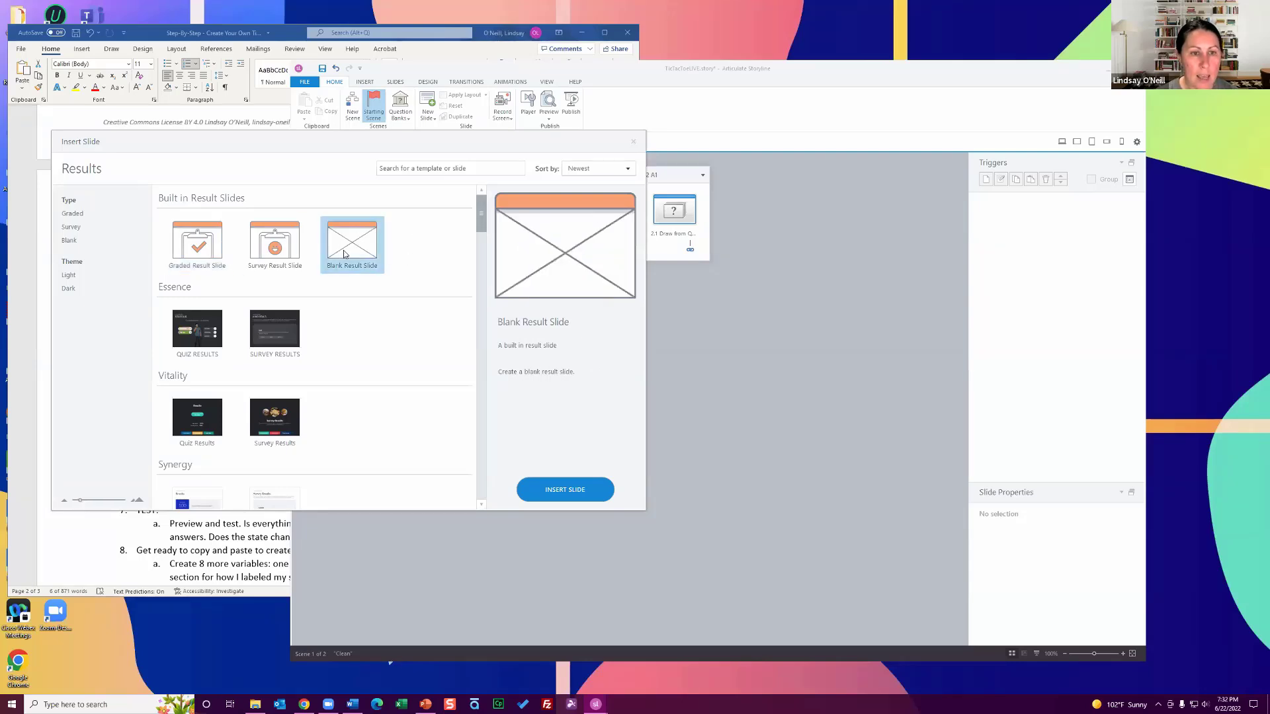
left_click(561, 491)
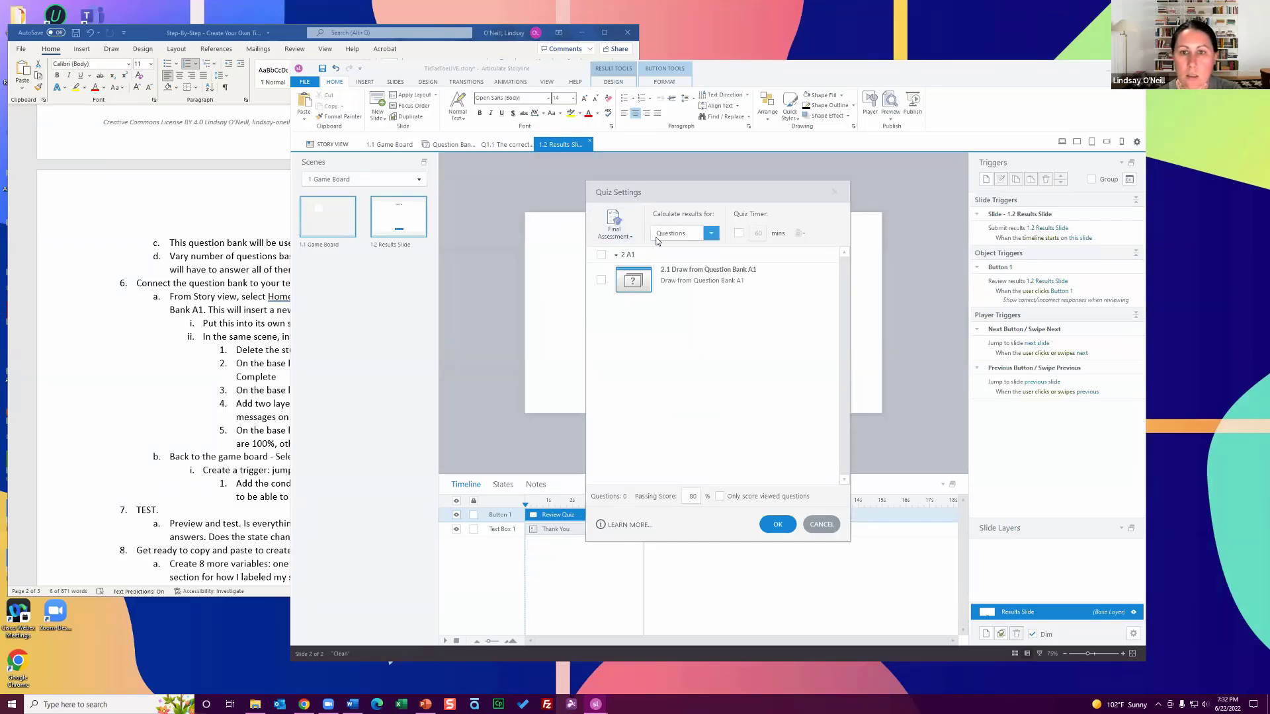
- Configure the results slide to score the draw from Question Bank A1 in scene A1, with a passing score of 100%
left_click(602, 255)
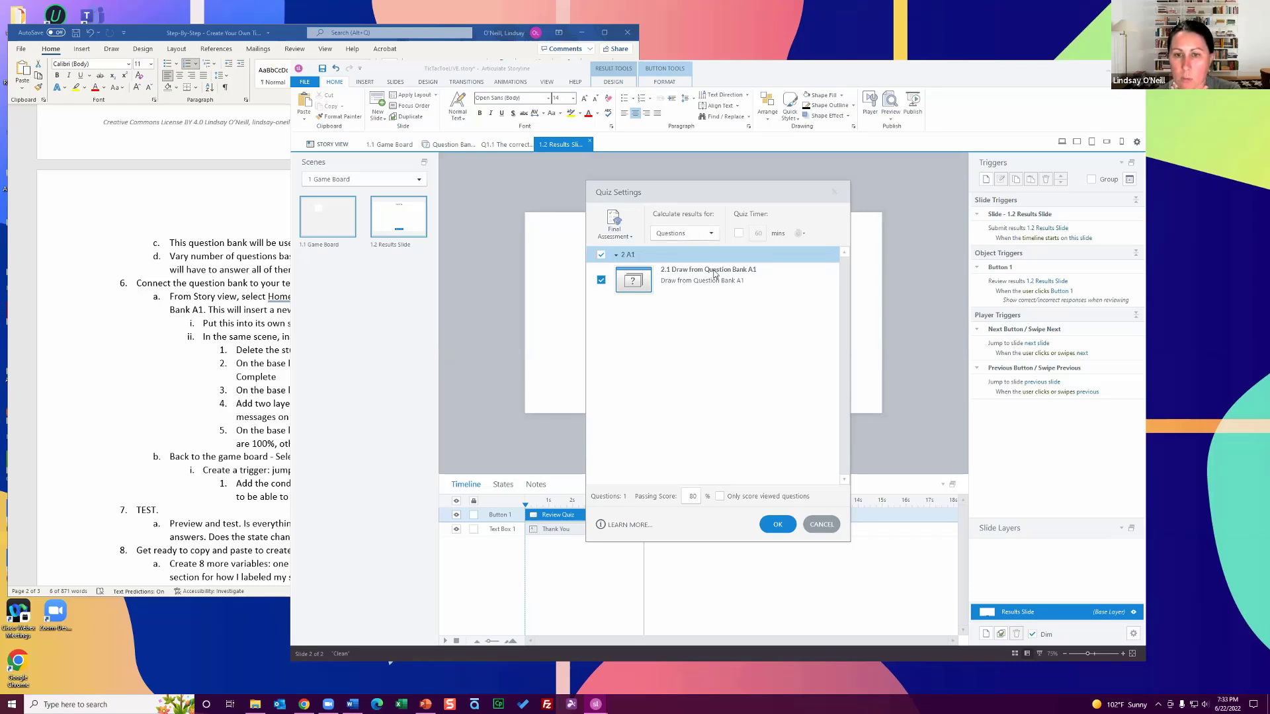
double_click(700, 498)
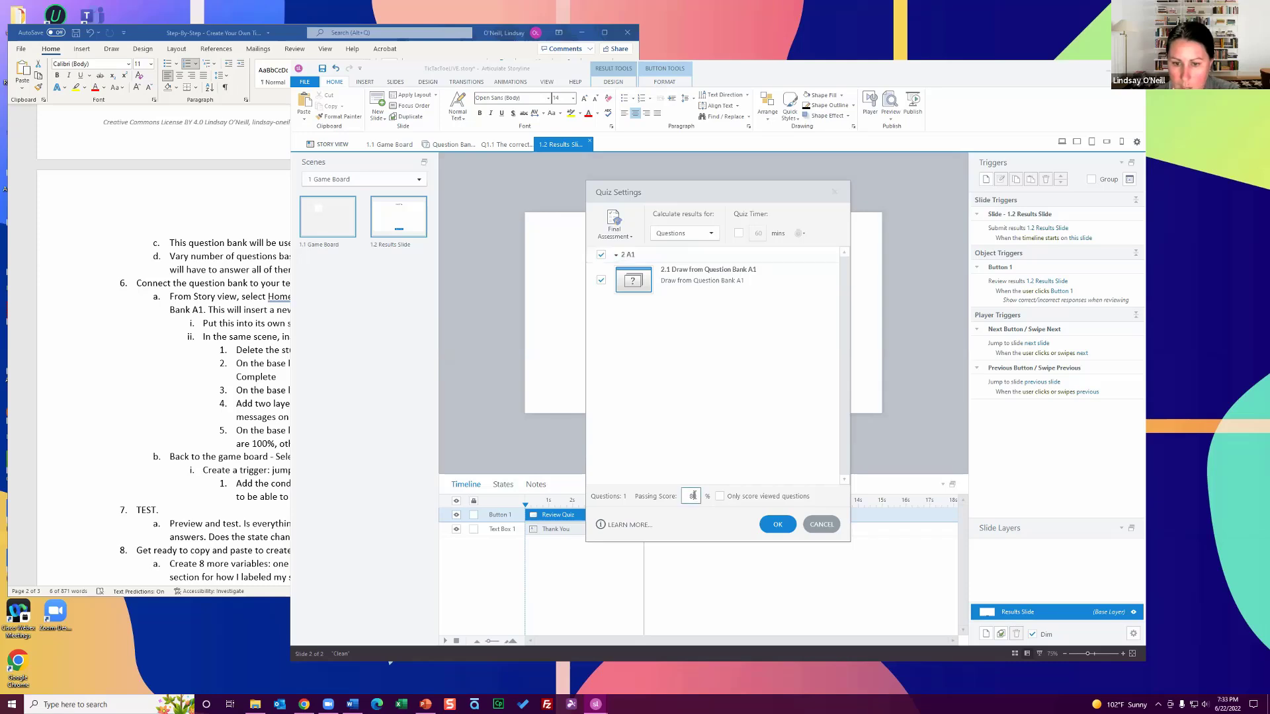
type("100")
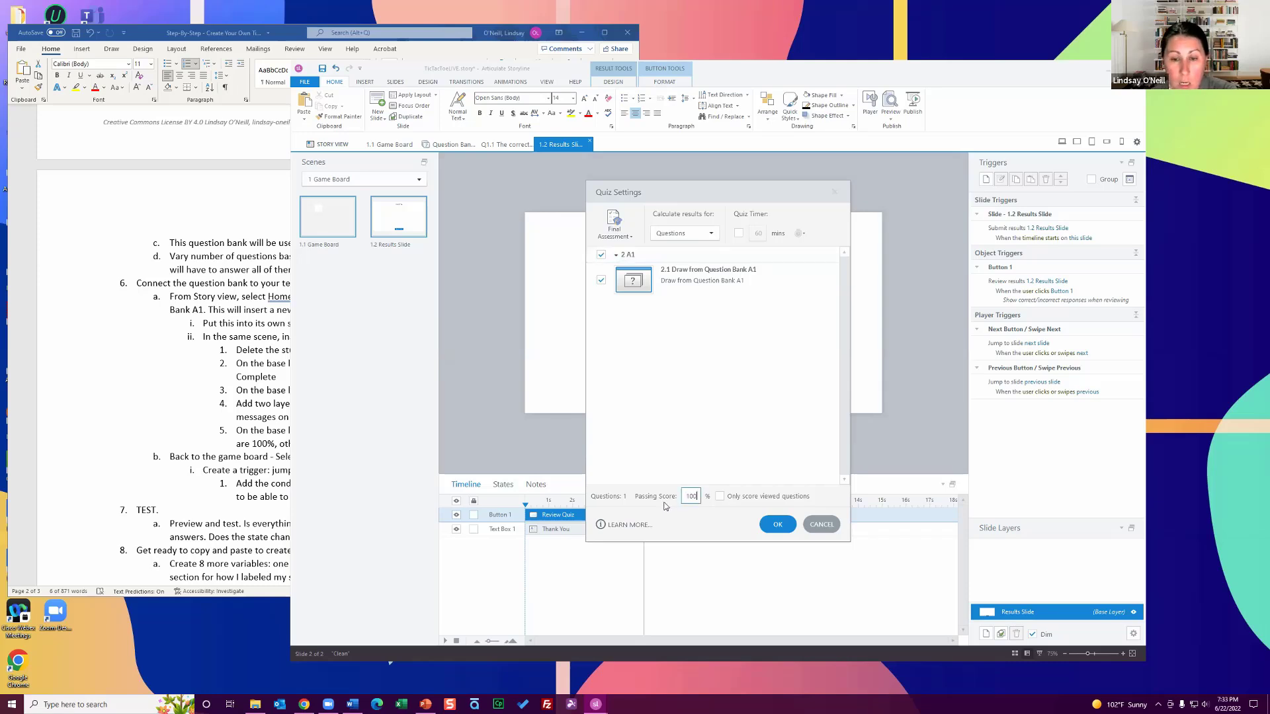
left_click(778, 526)
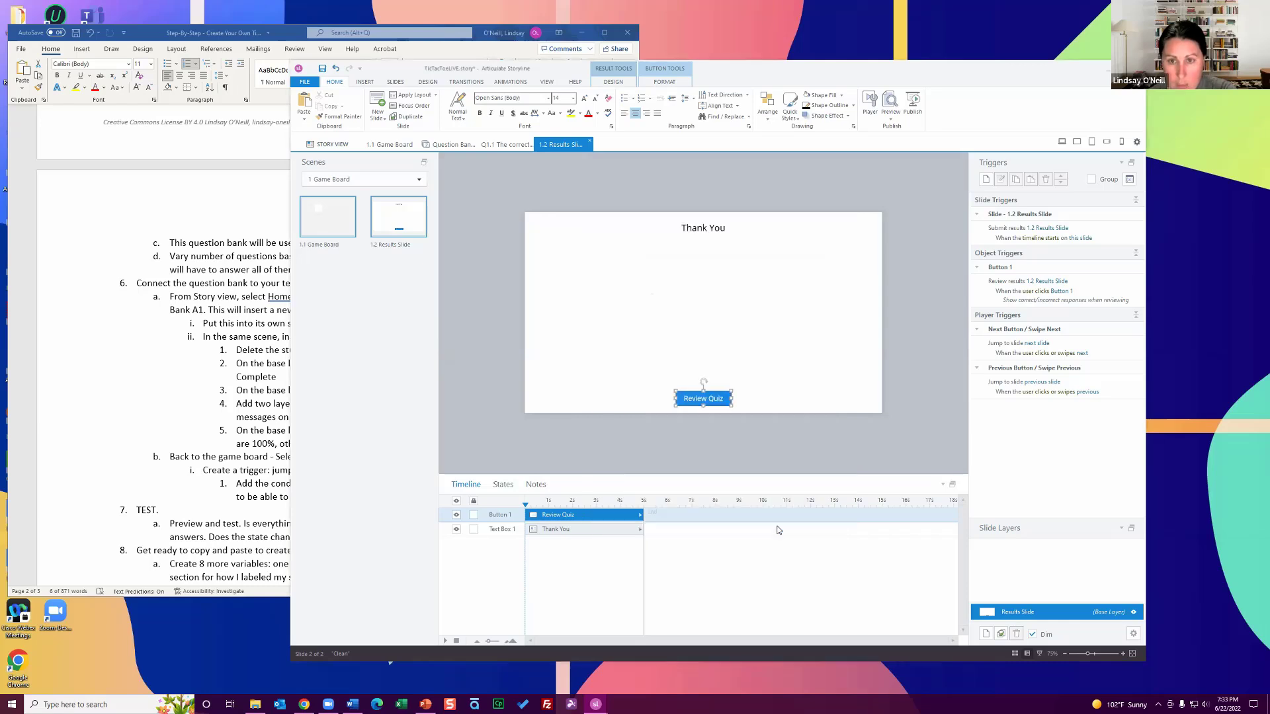
- Delete the Thank You text and Review Quiz button from the results slide, and move the slide into scene A1 after the draw slide
left_click(703, 227)
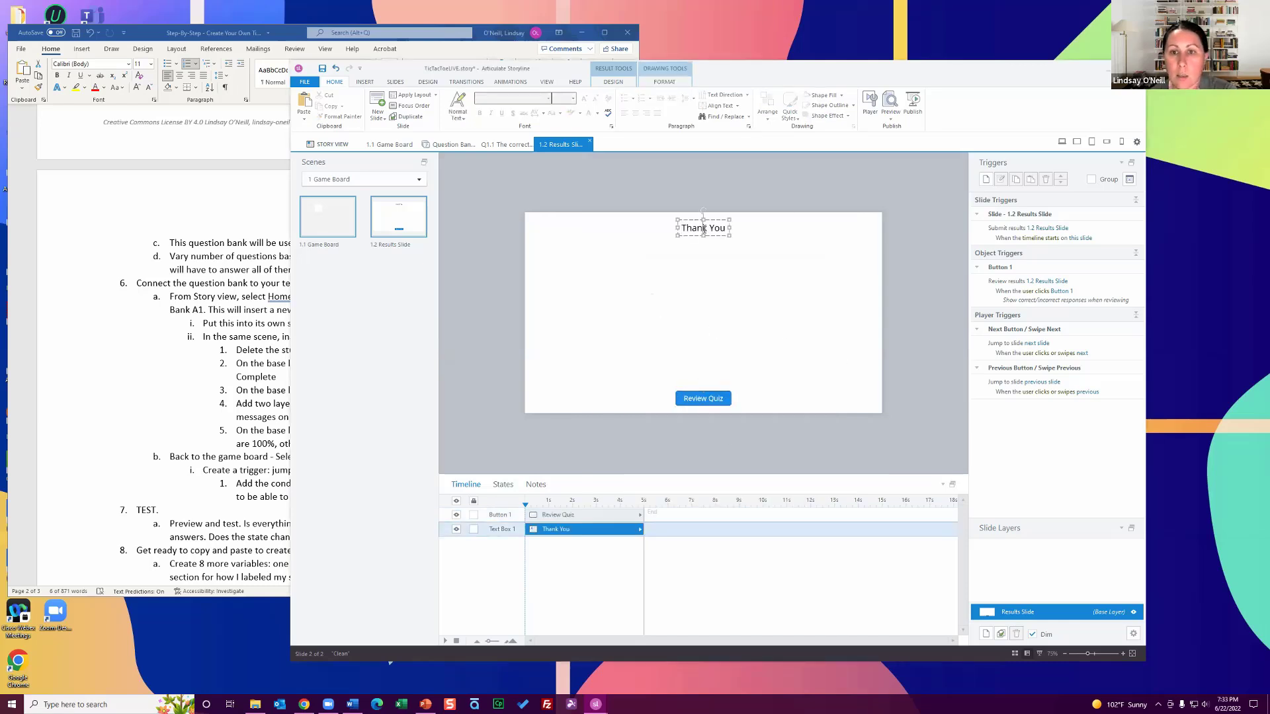
key("Delete")
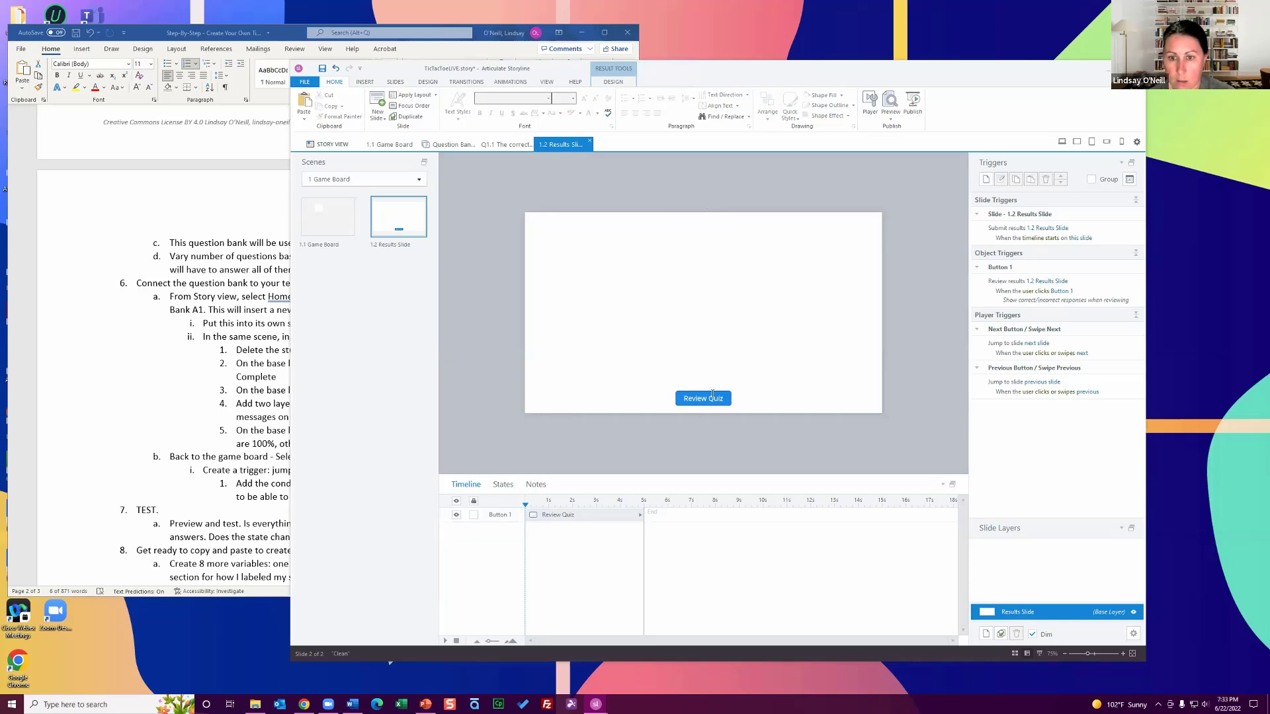
left_click(701, 397)
key("Delete")
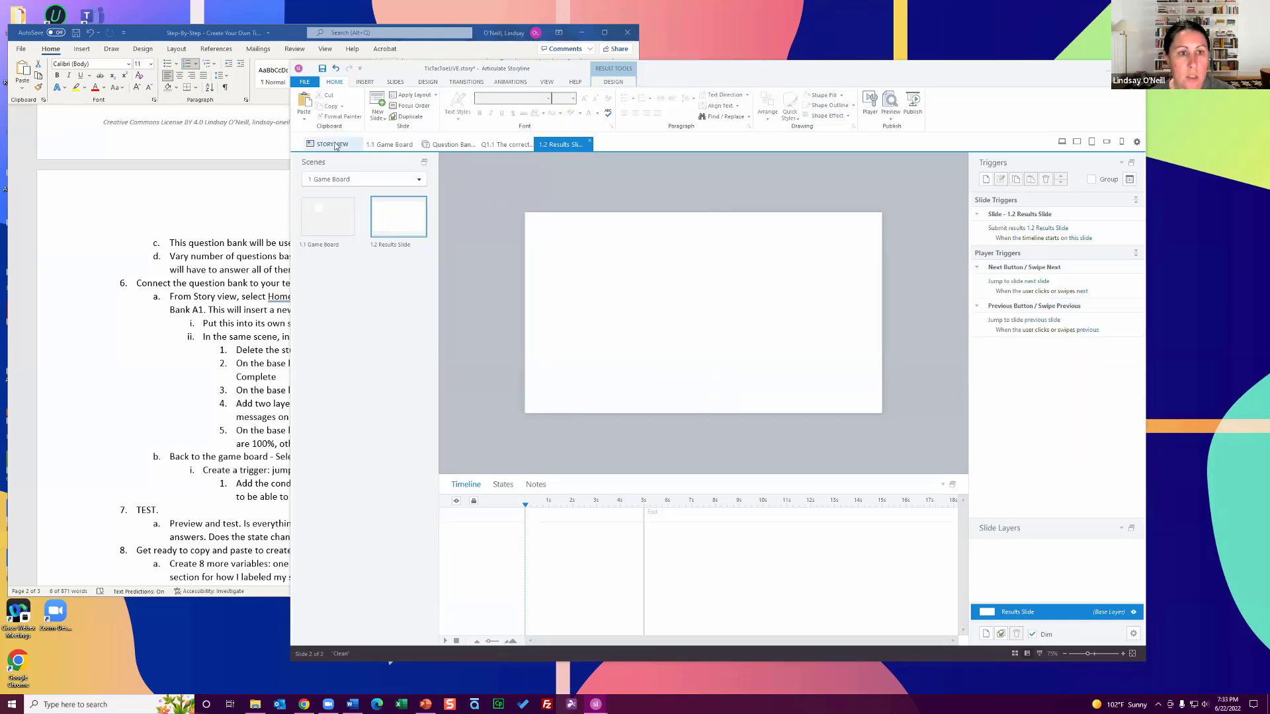
left_click(339, 145)
left_click_drag(611, 207, 712, 241)
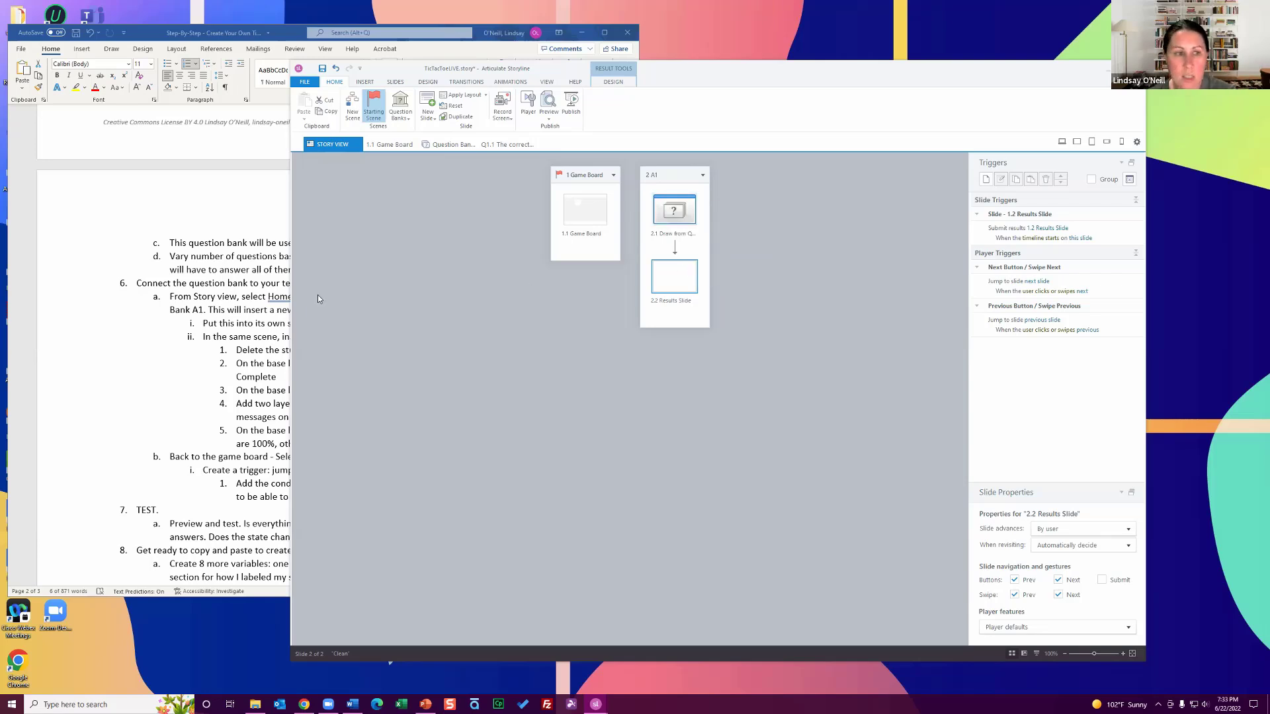
- Switch to the Word instructions and review the steps for connecting the question bank to the test square
left_click(236, 324)
left_click(308, 371)
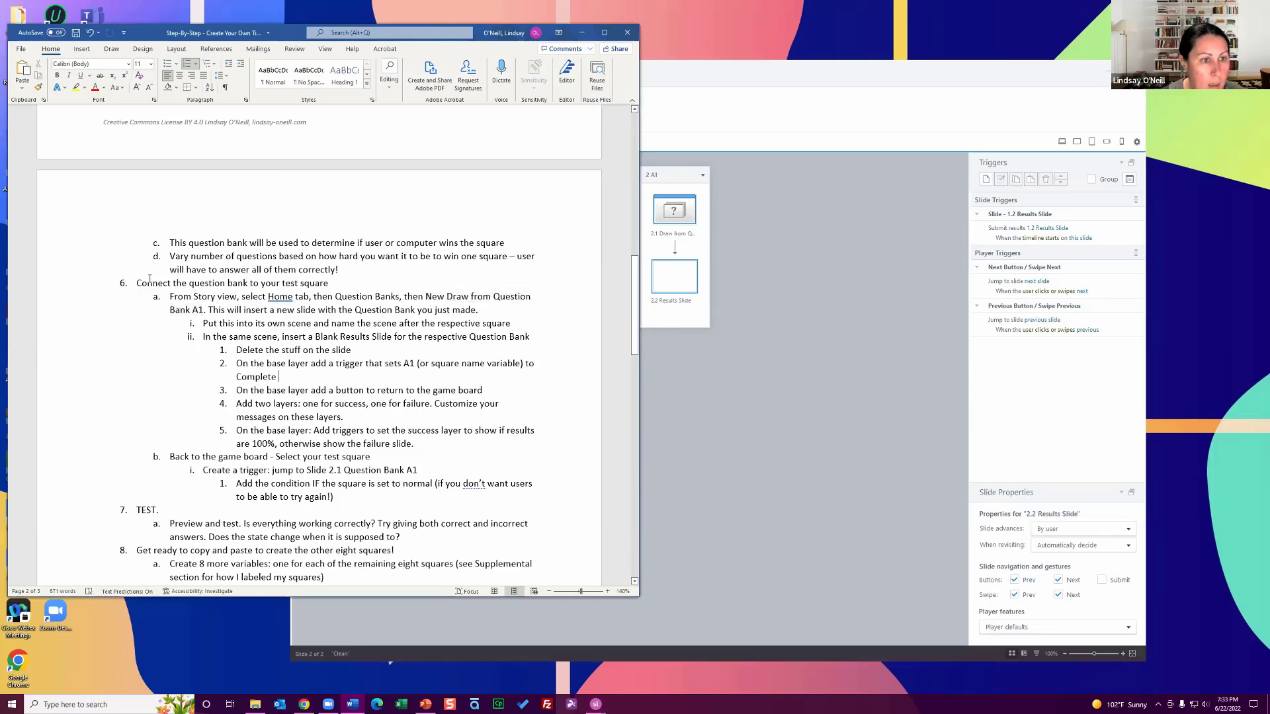
left_click_drag(149, 280, 337, 289)
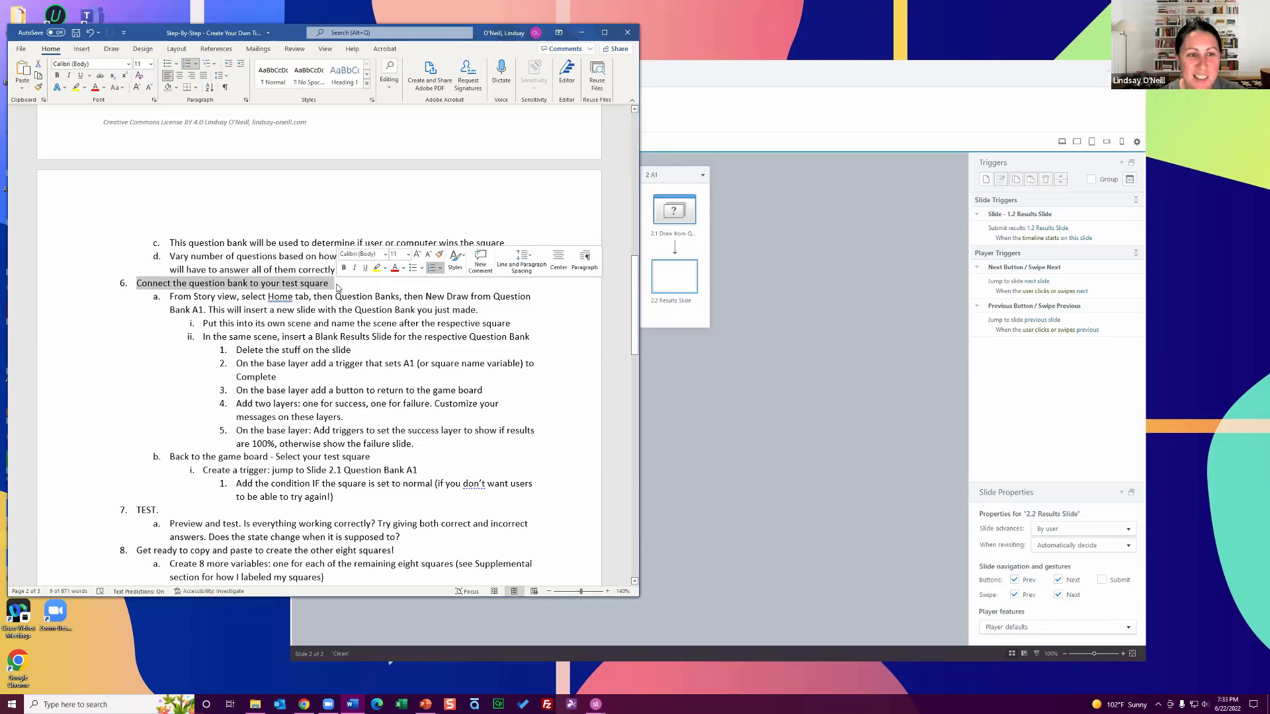
left_click(338, 288)
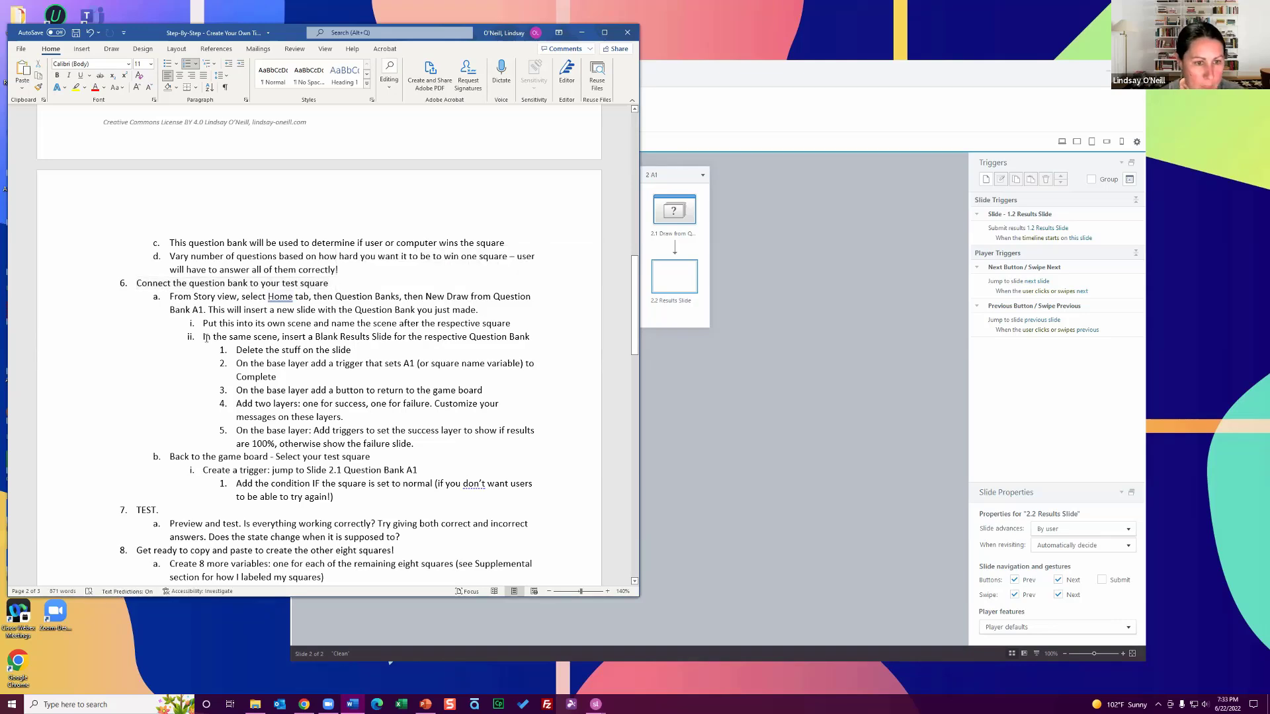
- Review the Word instructions for the blank results slide and its base-layer trigger that sets A1 to Complete
left_click_drag(205, 337, 391, 340)
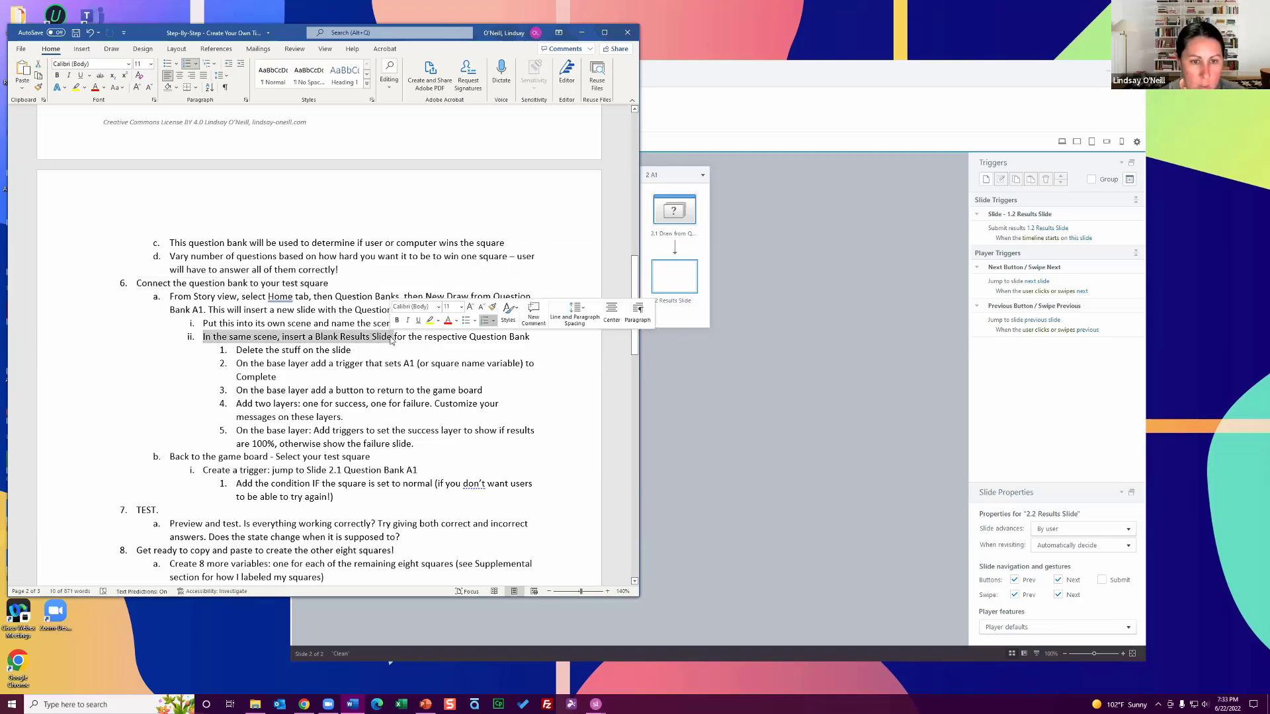
left_click(461, 337)
left_click_drag(357, 350, 328, 375)
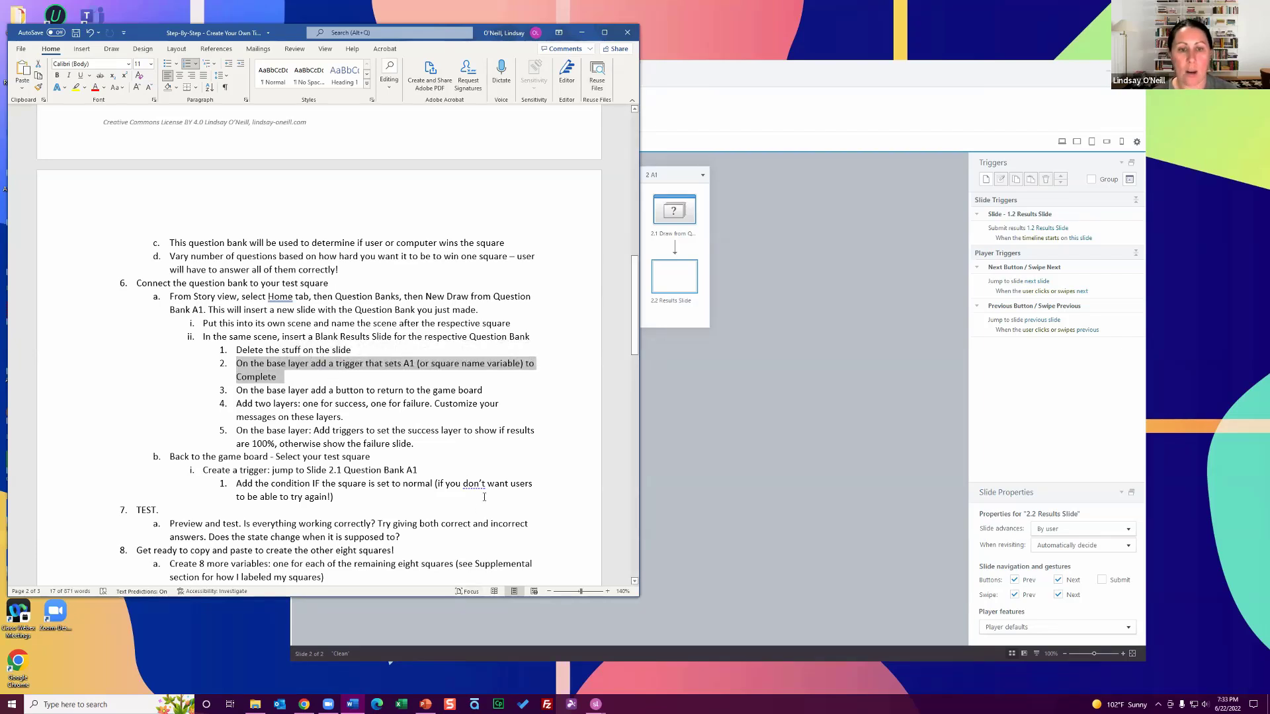
- Switch to Storyline, open the results slide in scene A1, and start a new trigger that adjusts variable A1
left_click(793, 415)
double_click(674, 275)
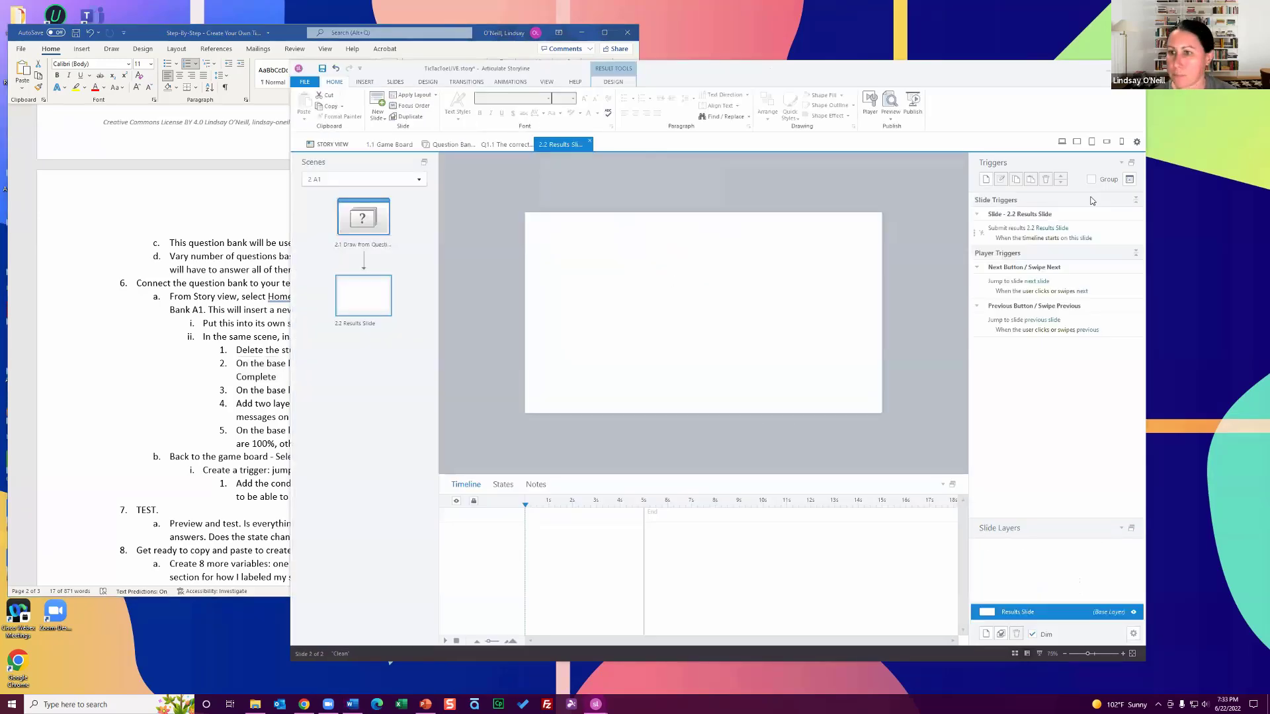
left_click(985, 180)
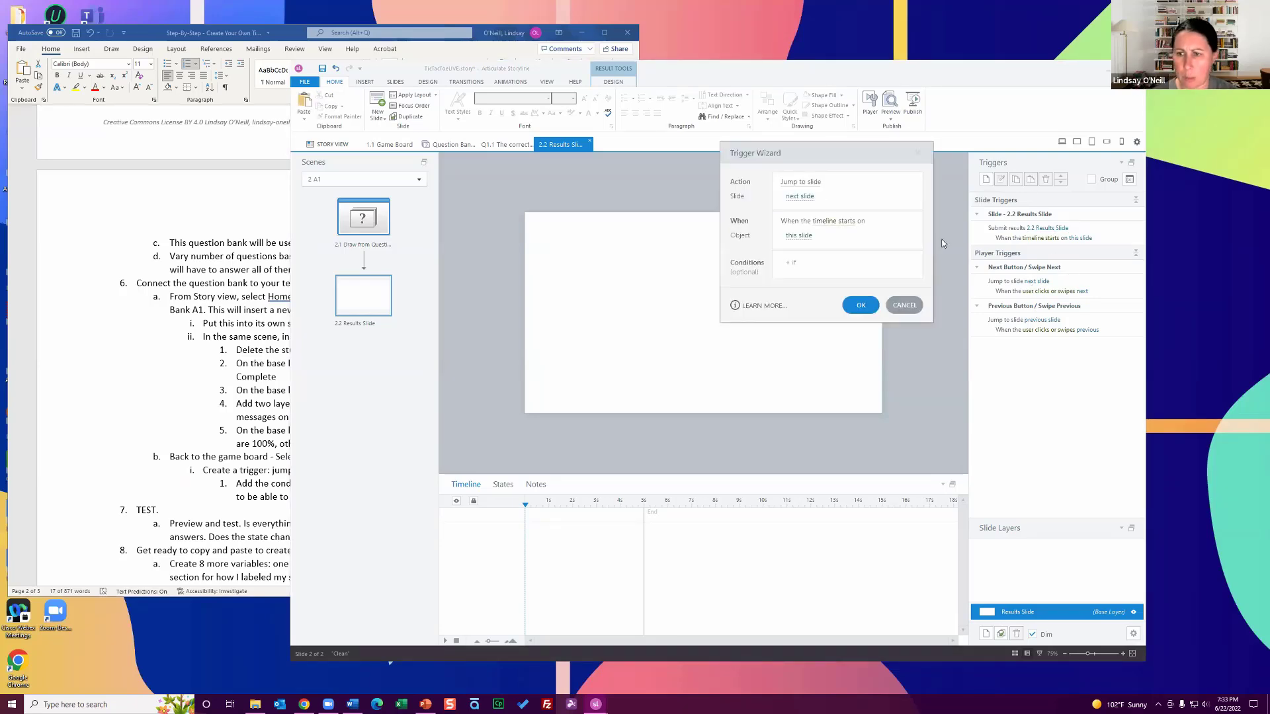
left_click(815, 183)
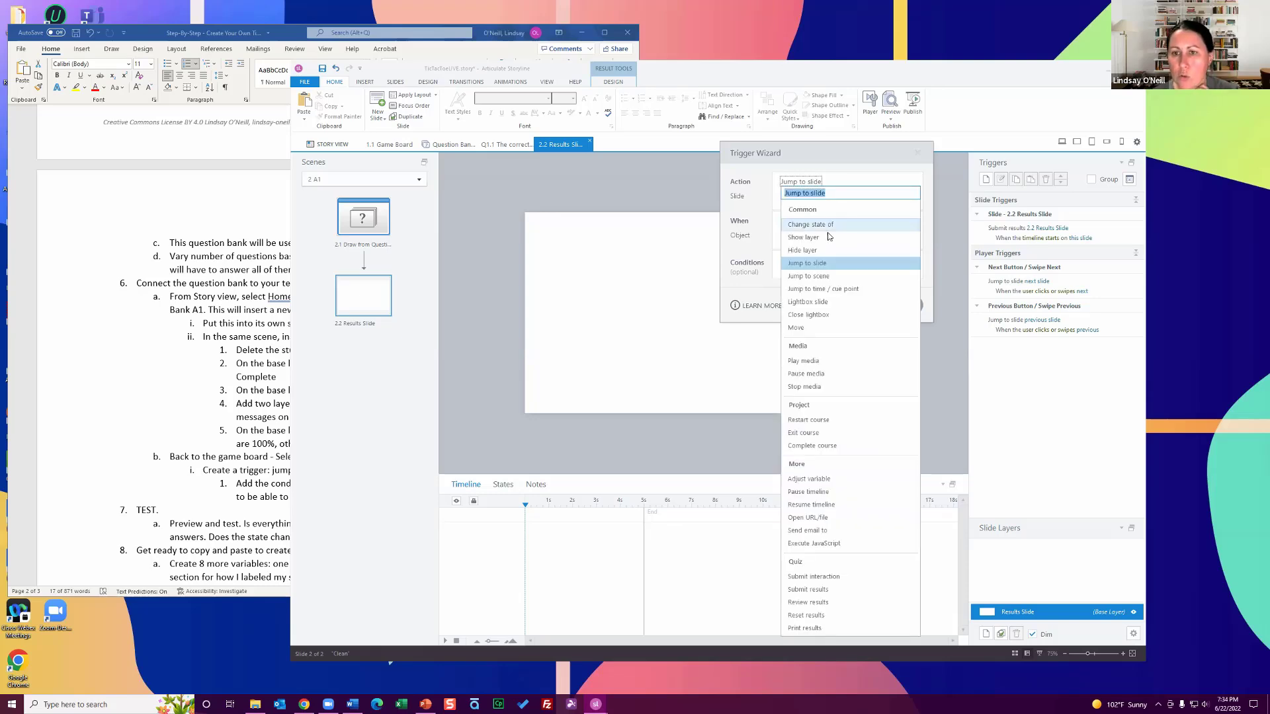
left_click(808, 486)
left_click(842, 196)
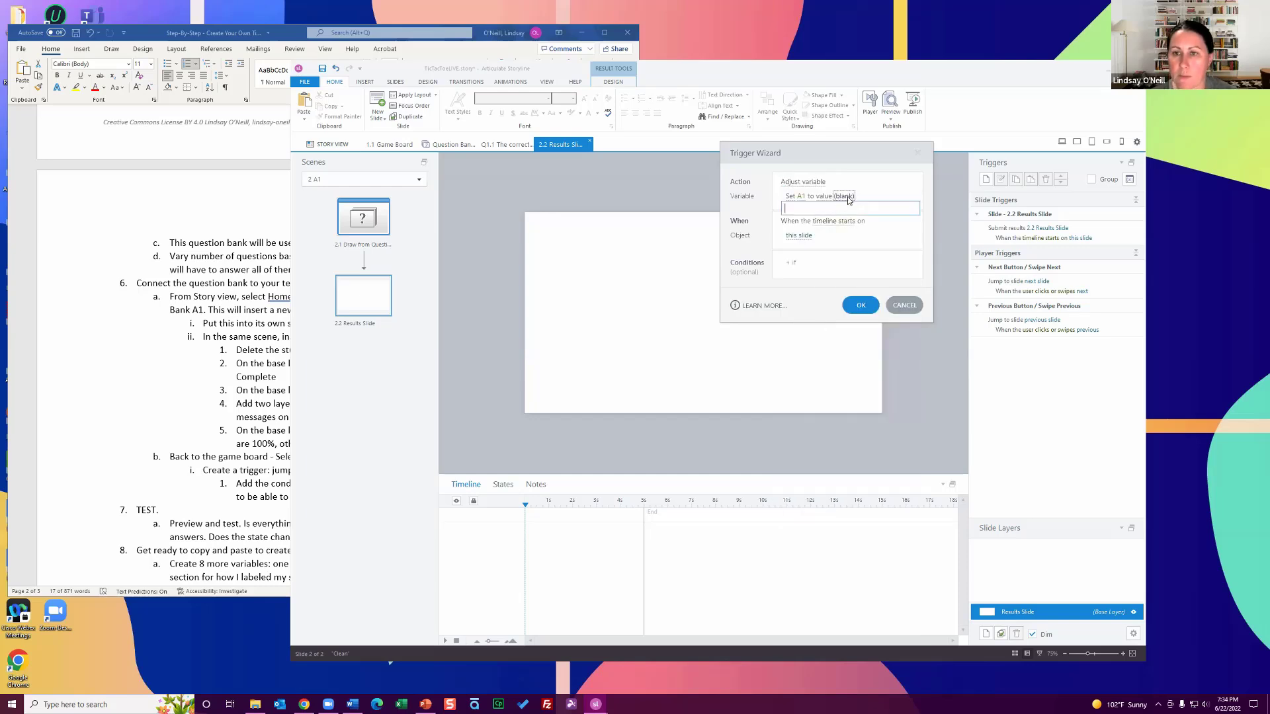
- Check the remaining results-slide instructions in Word and set the trigger's value for A1 to Complete
left_click(232, 318)
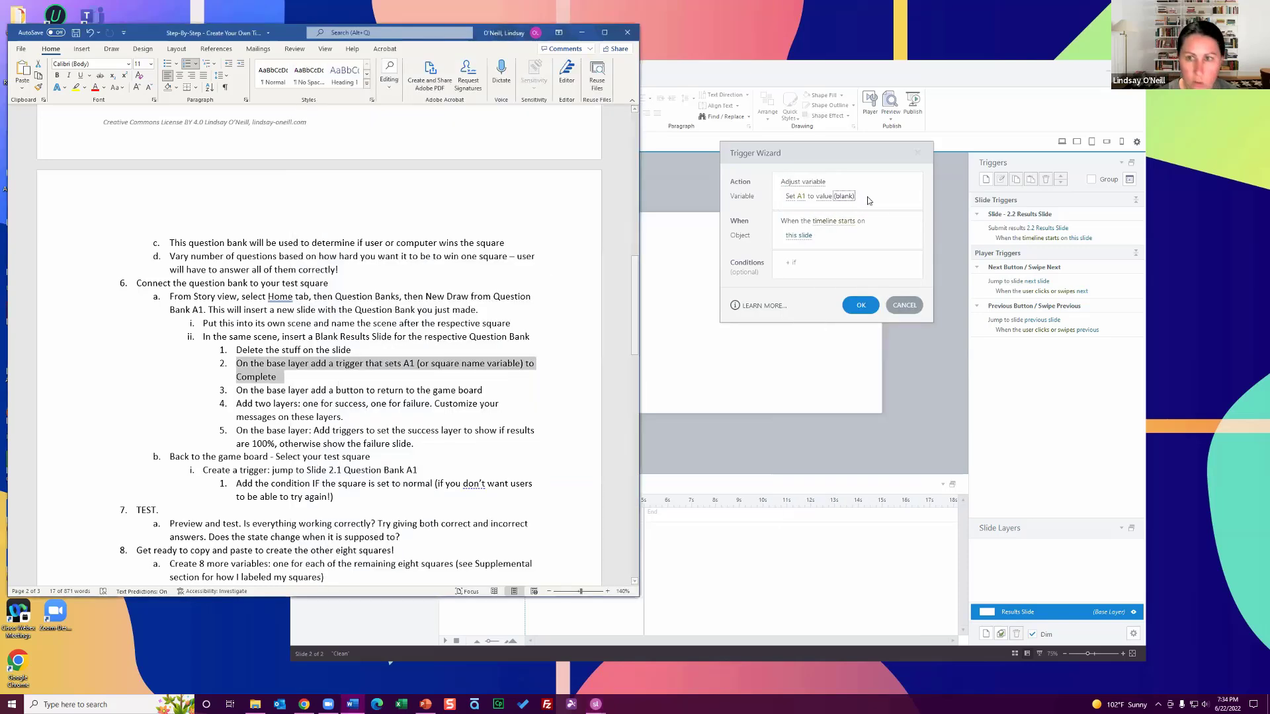
left_click(847, 198)
left_click(175, 385)
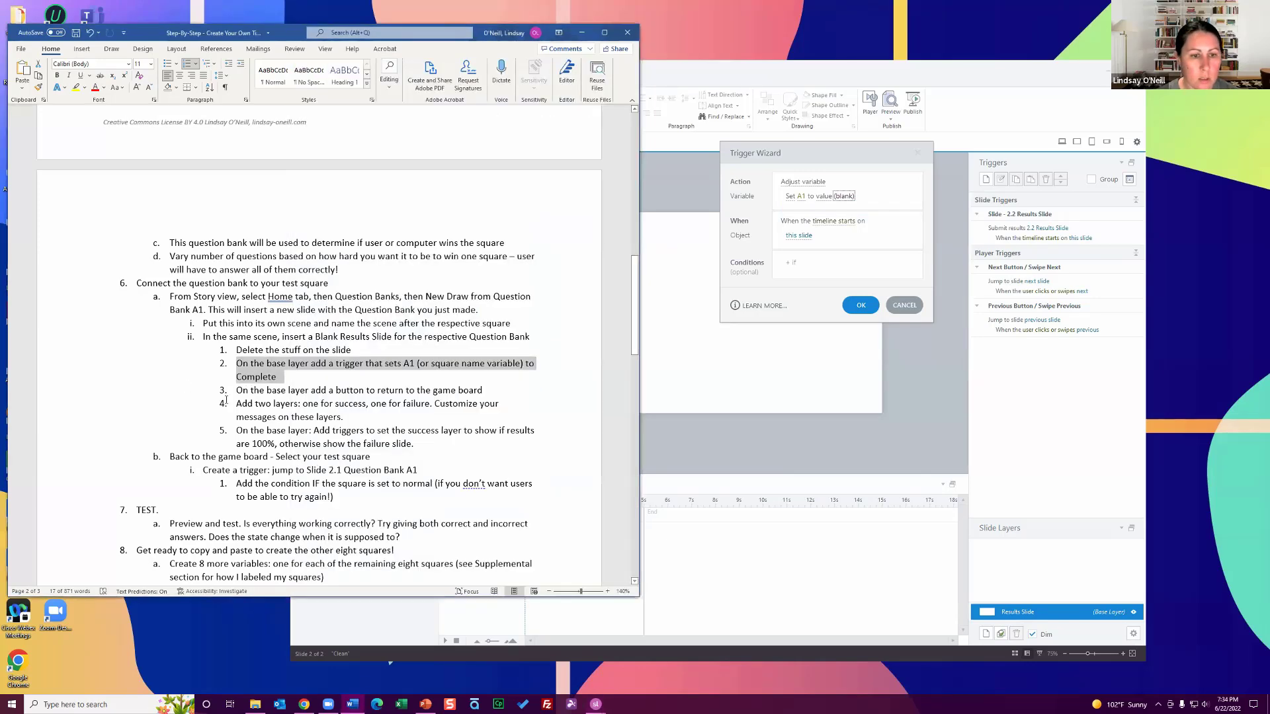
left_click(375, 410)
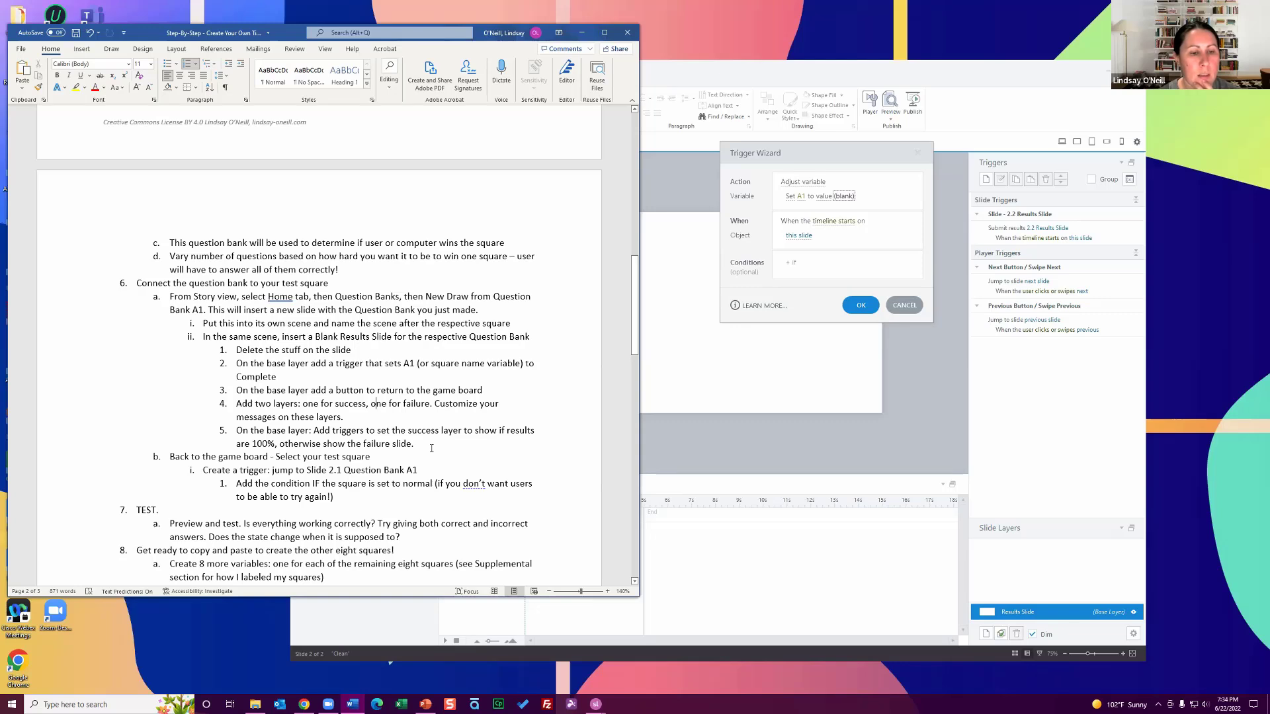
left_click(844, 197)
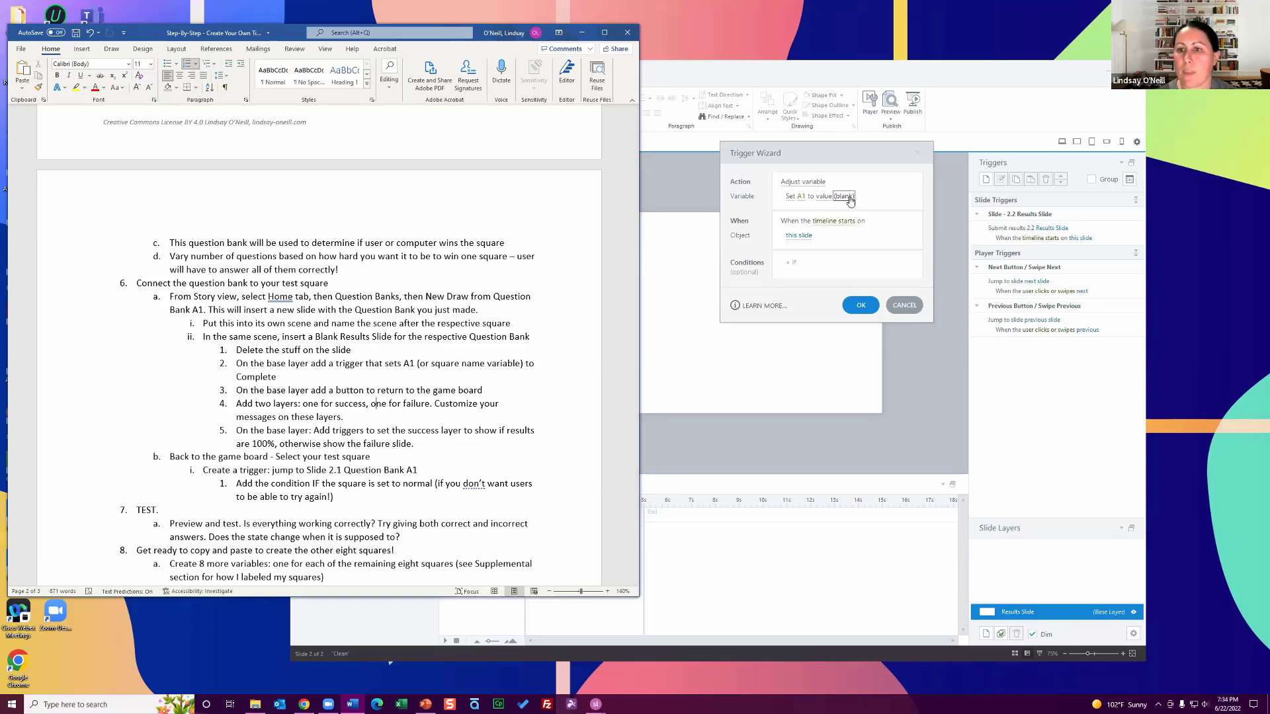
type("Complete")
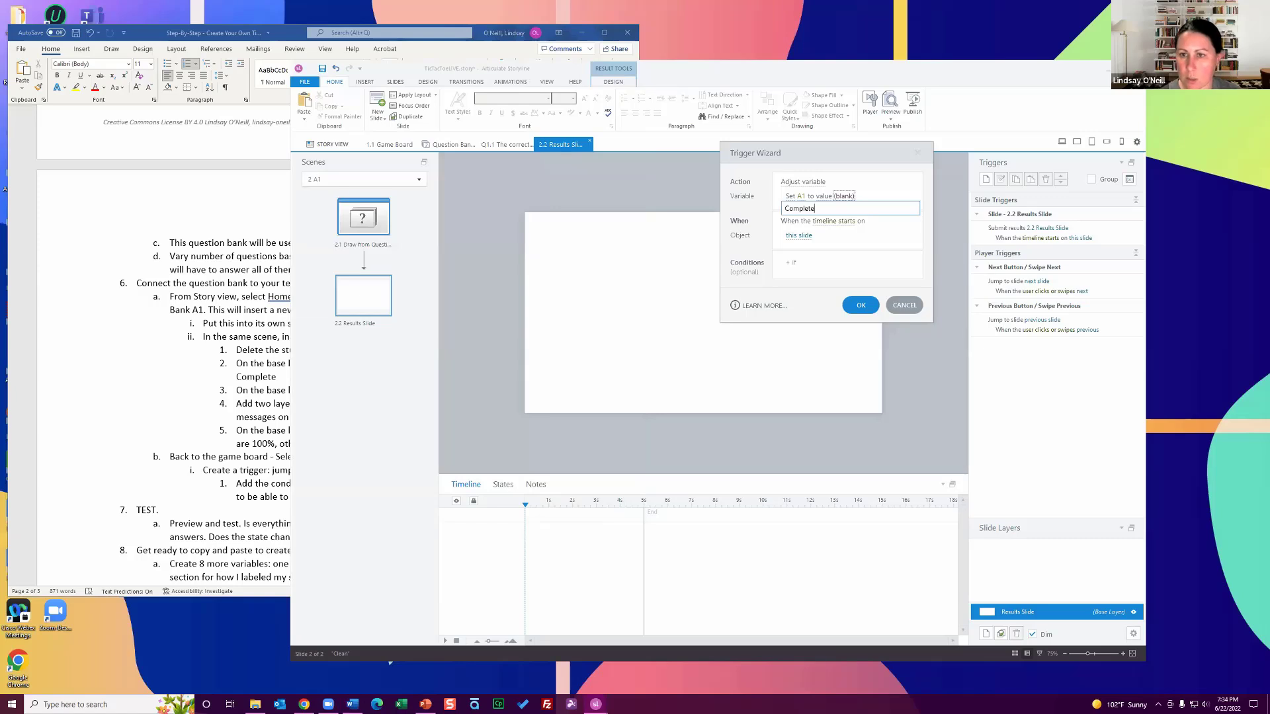
left_click(898, 224)
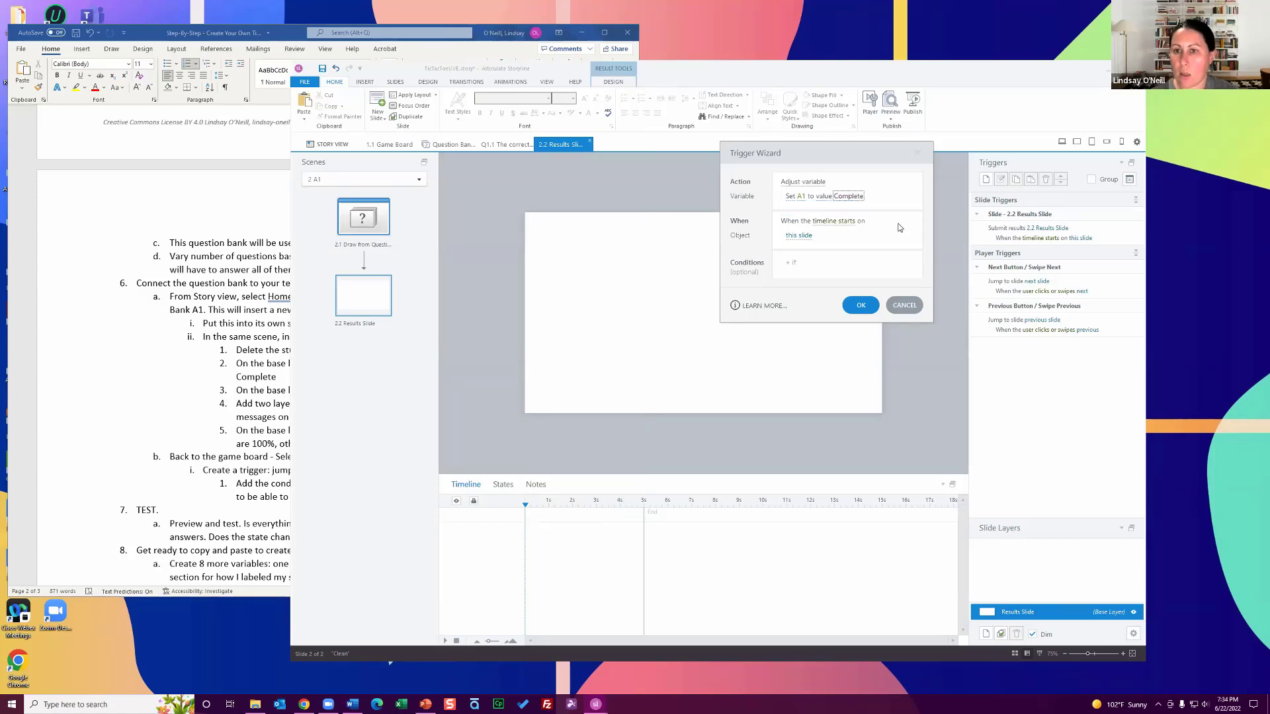
- Compare the trigger's condition options with the Word instructions for the results slide, game board and testing
left_click(257, 334)
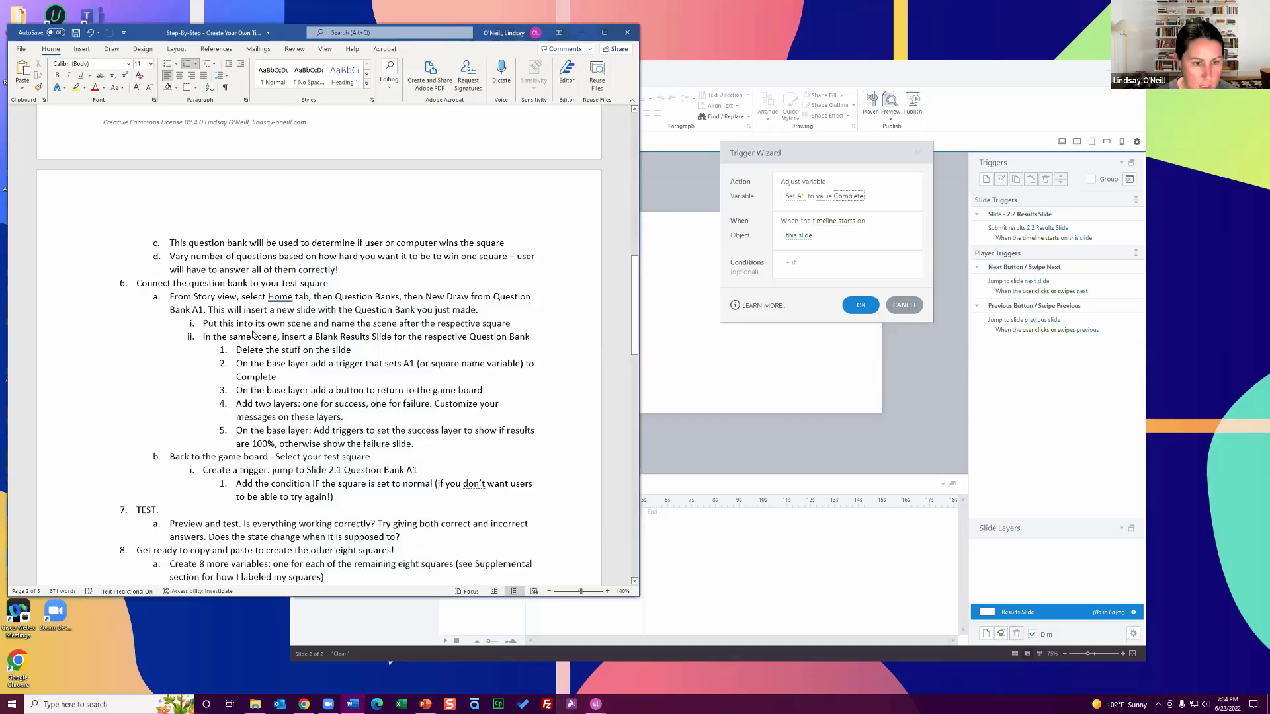
left_click(795, 263)
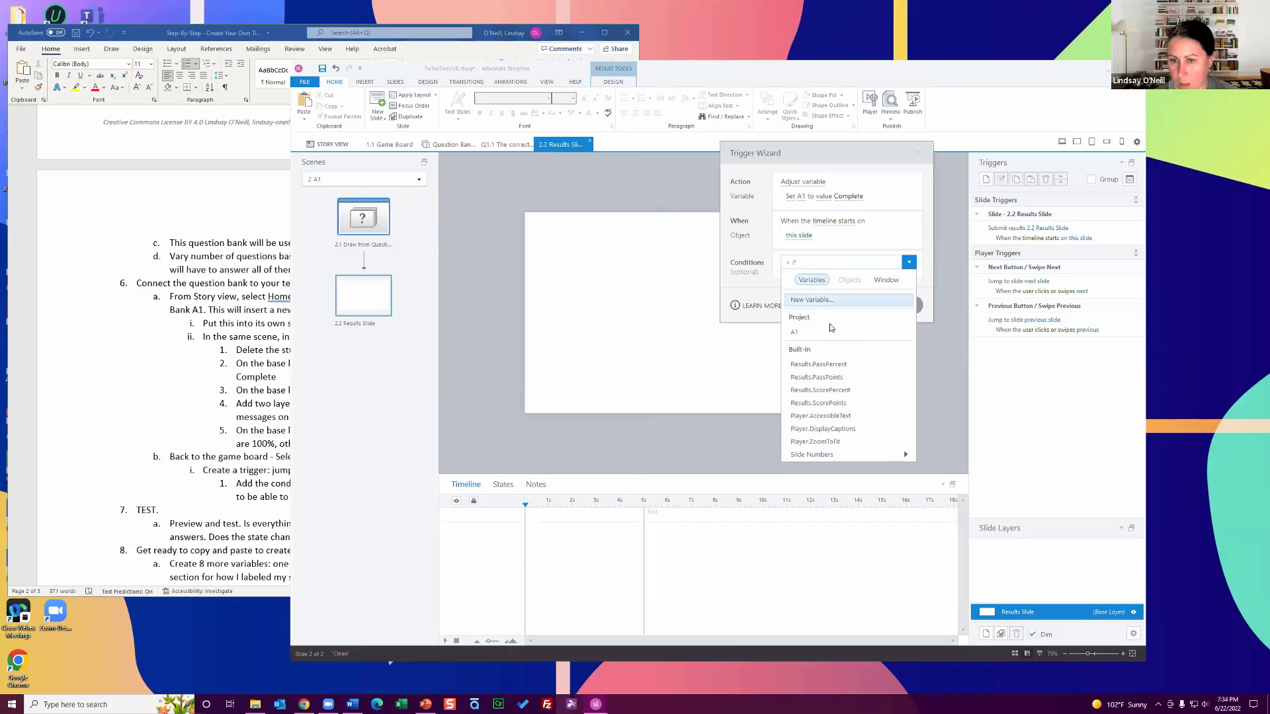
left_click(217, 397)
scroll(215, 395, "down", 3)
scroll(215, 395, "down", 1)
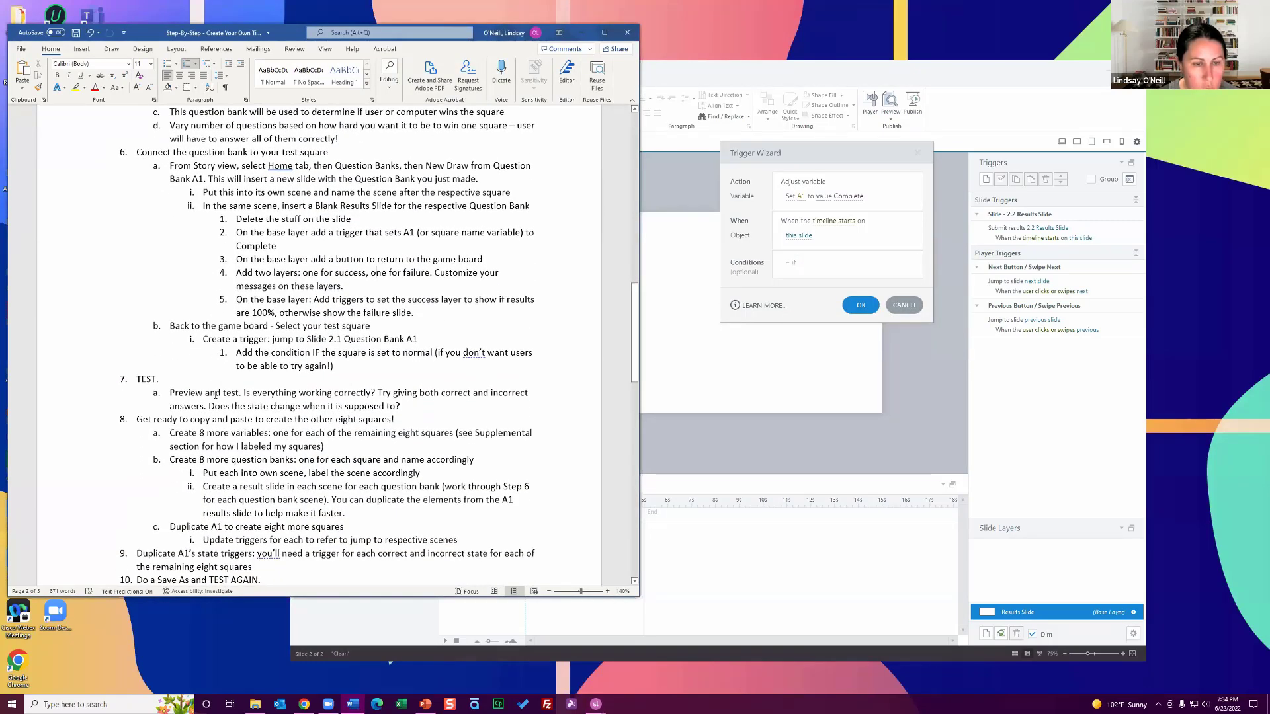
scroll(215, 395, "up", 1)
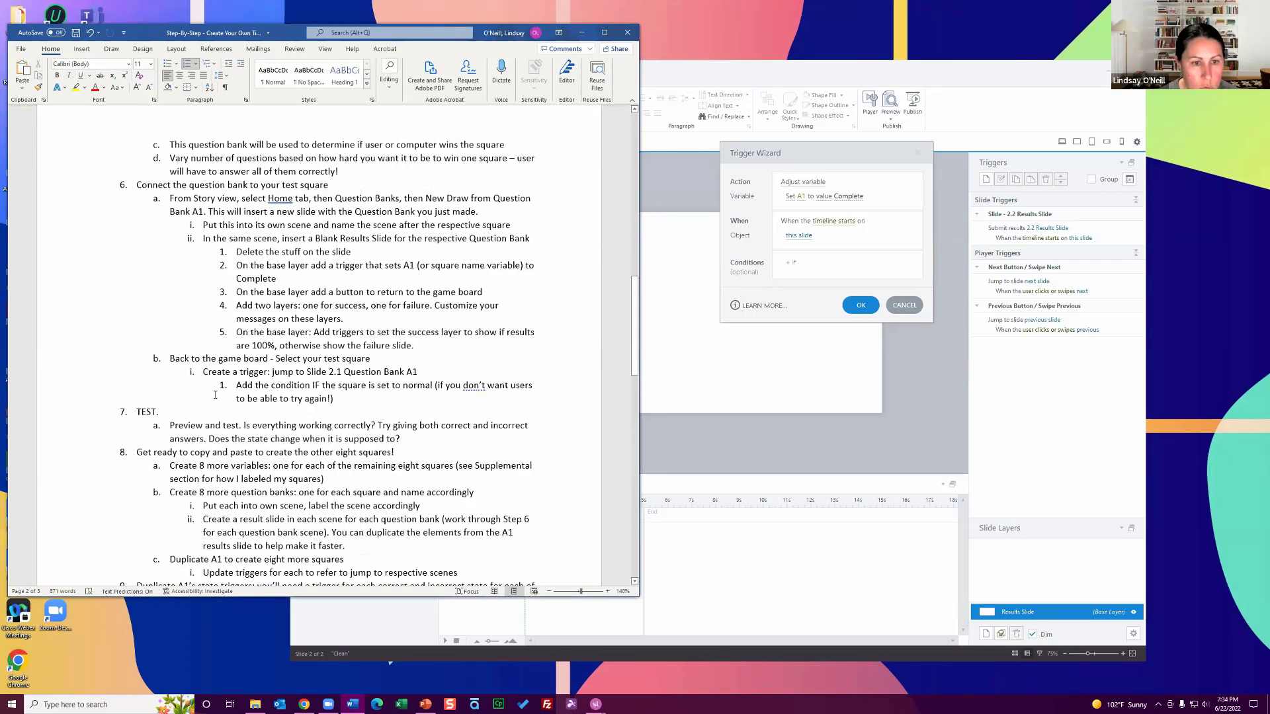
scroll(214, 394, "up", 1)
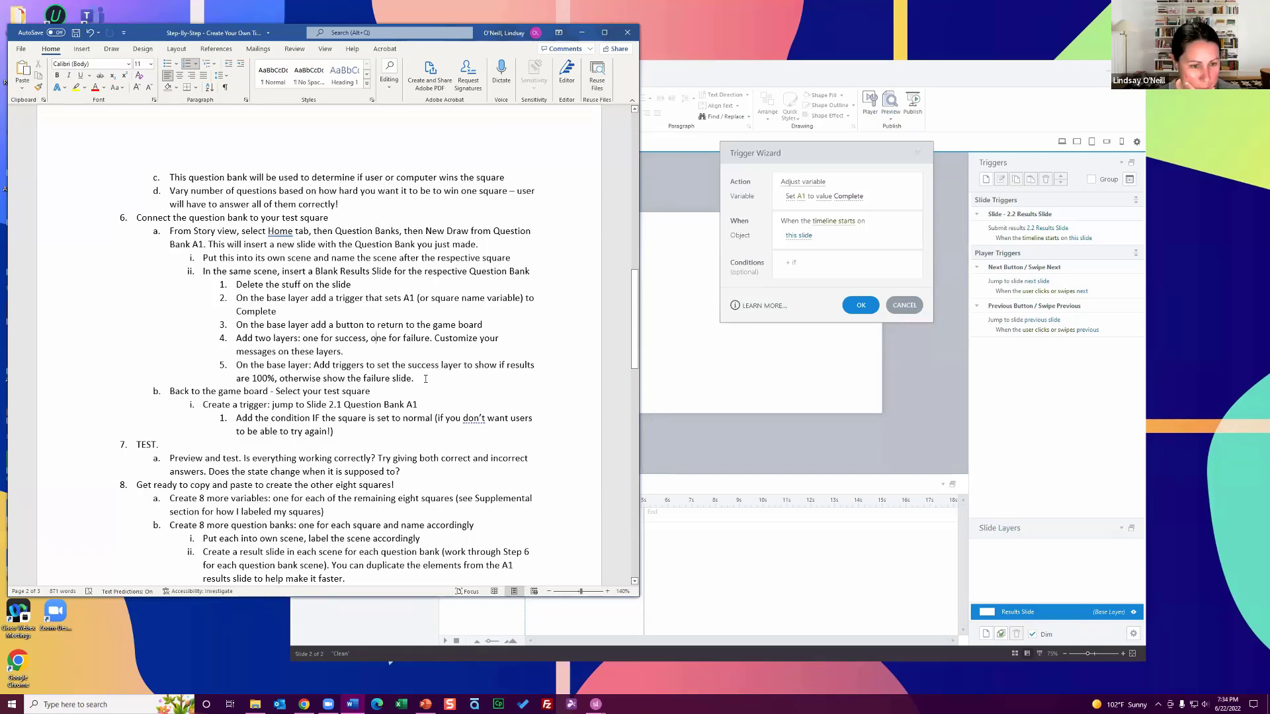
- Review the written instructions for connecting the question bank and building the results slide's triggers, button and layers
scroll(425, 379, "down", 3)
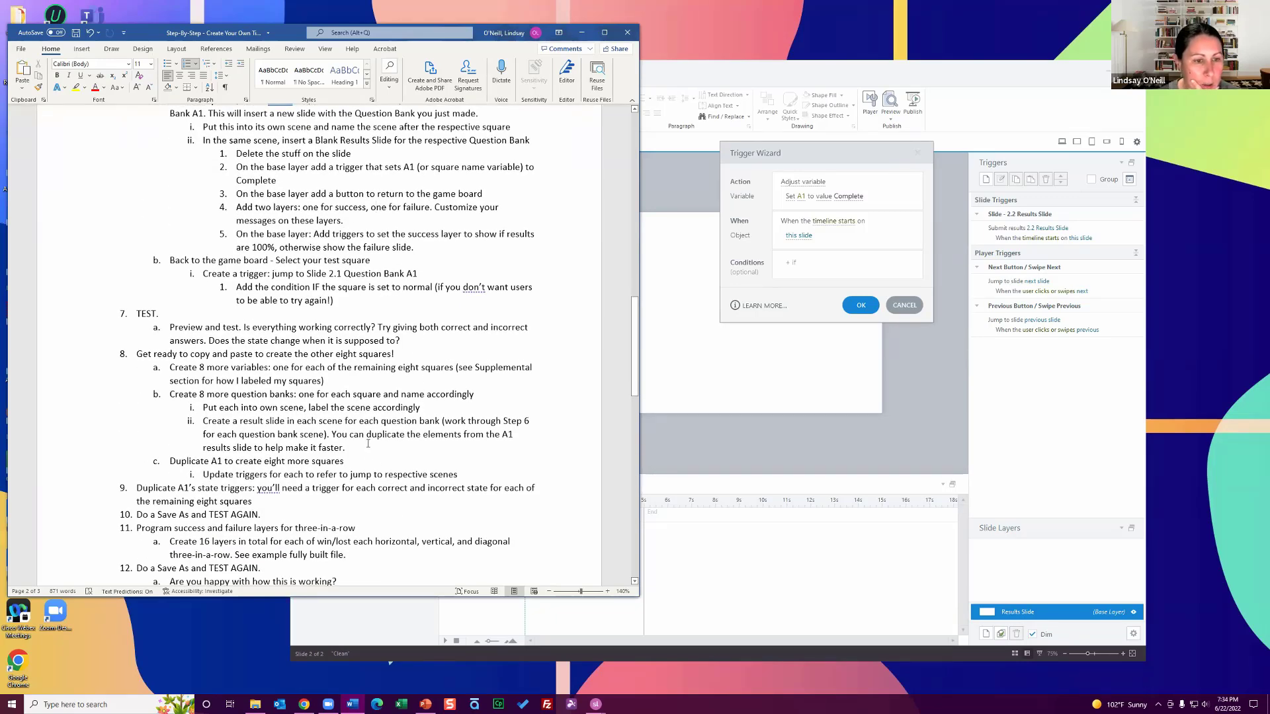
scroll(366, 384, "down", 2)
scroll(240, 332, "up", 5)
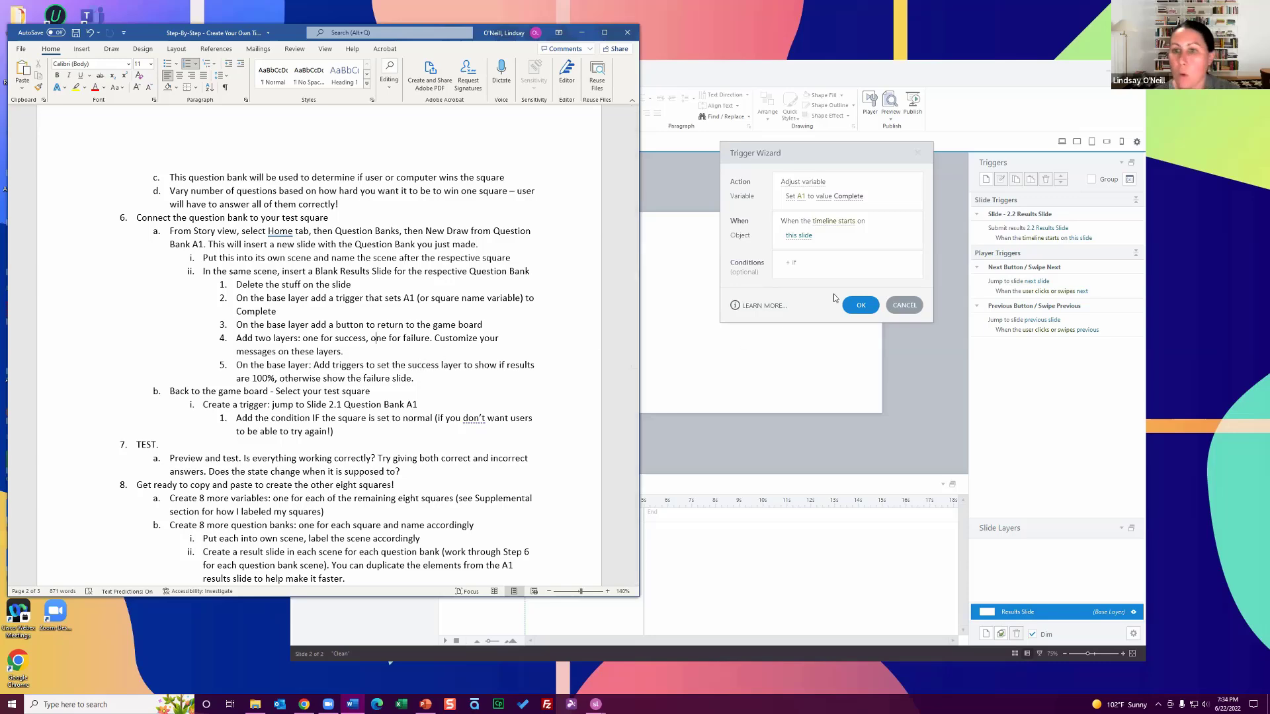
left_click(820, 310)
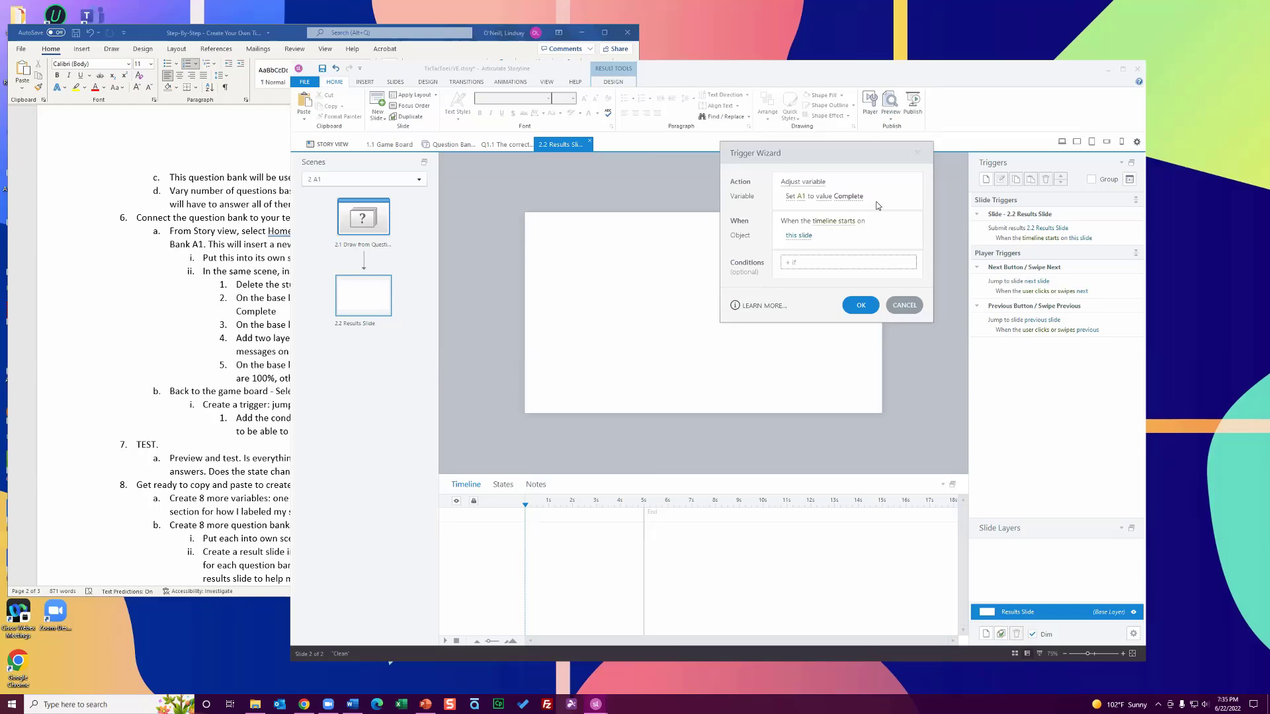
left_click(271, 290)
scroll(270, 290, "up", 3)
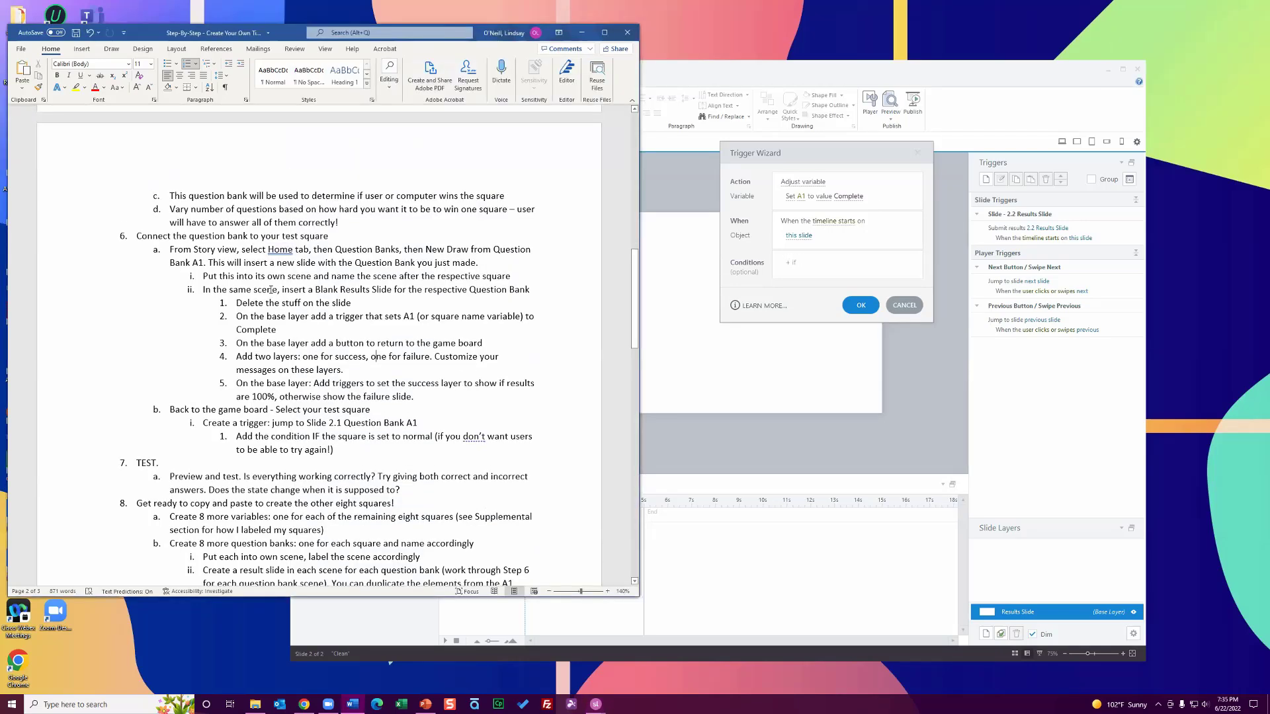
scroll(270, 290, "up", 3)
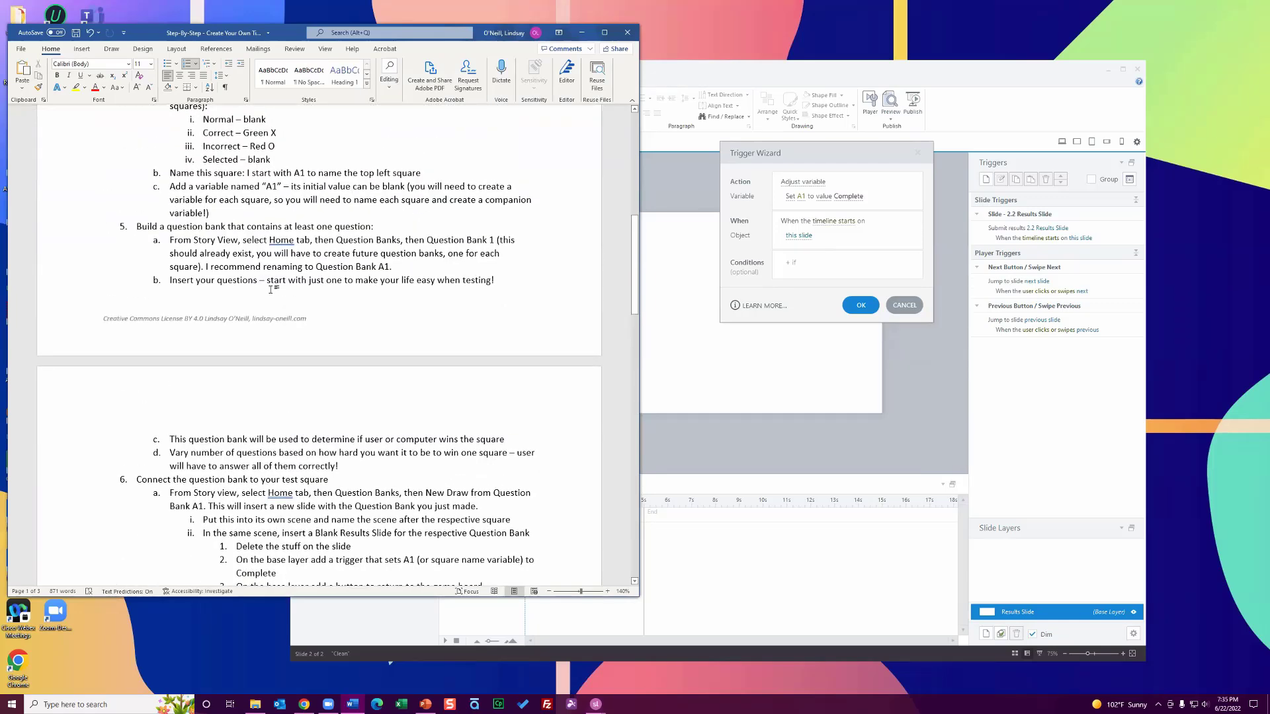
scroll(271, 290, "down", 5)
left_click_drag(236, 317, 433, 414)
left_click(433, 415)
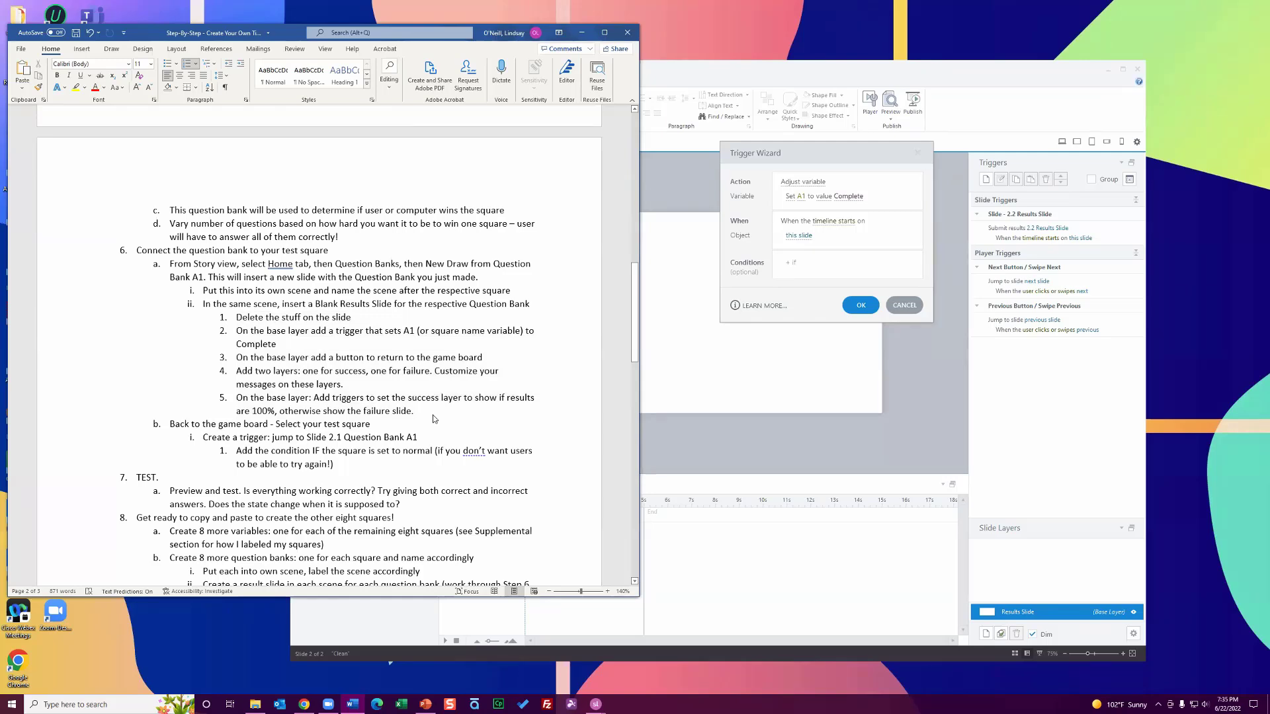
- Save the trigger that sets variable A1 to Complete when the timeline starts on this slide
left_click(863, 308)
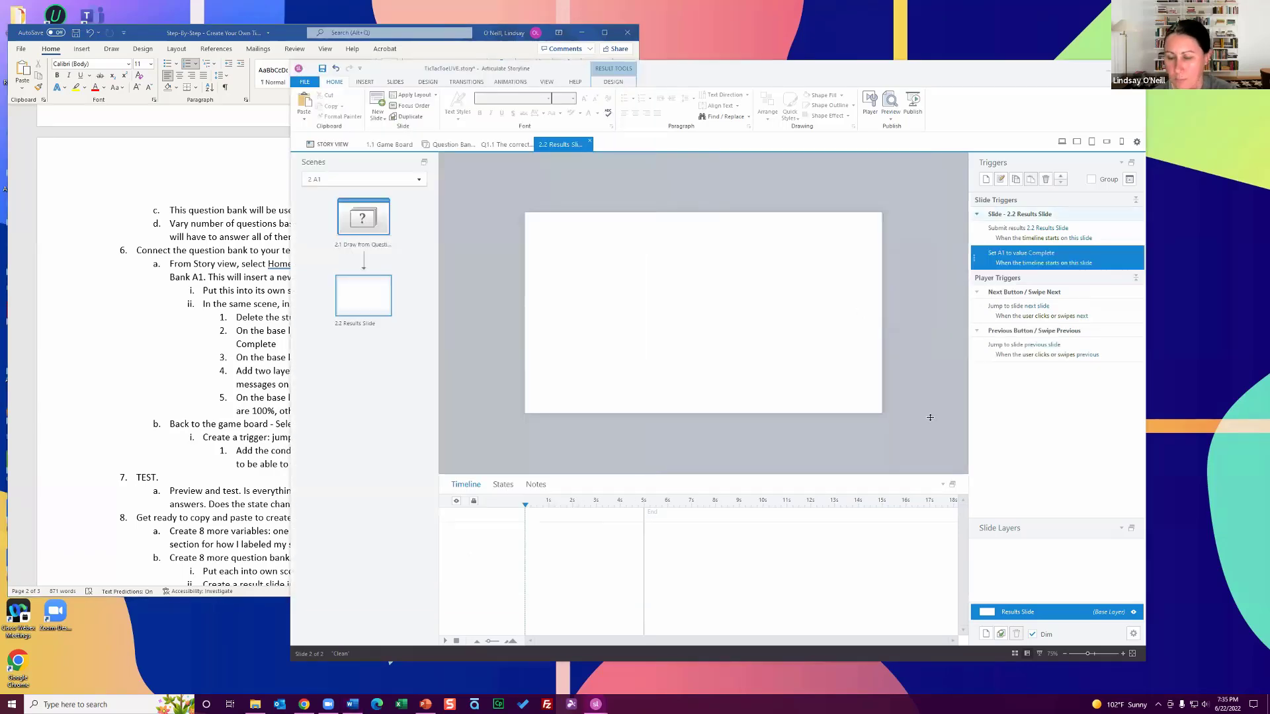
- Add two layers to the results slide, named Success and Failure
left_click(986, 634)
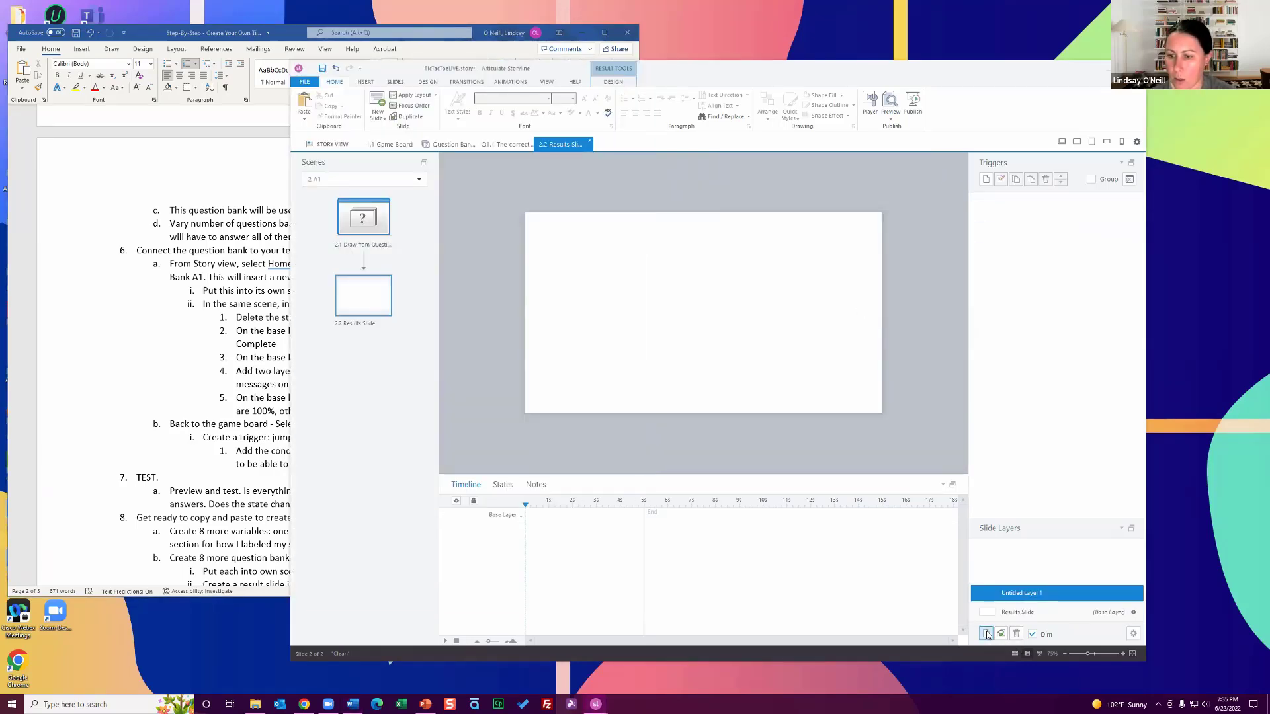
double_click(1019, 593)
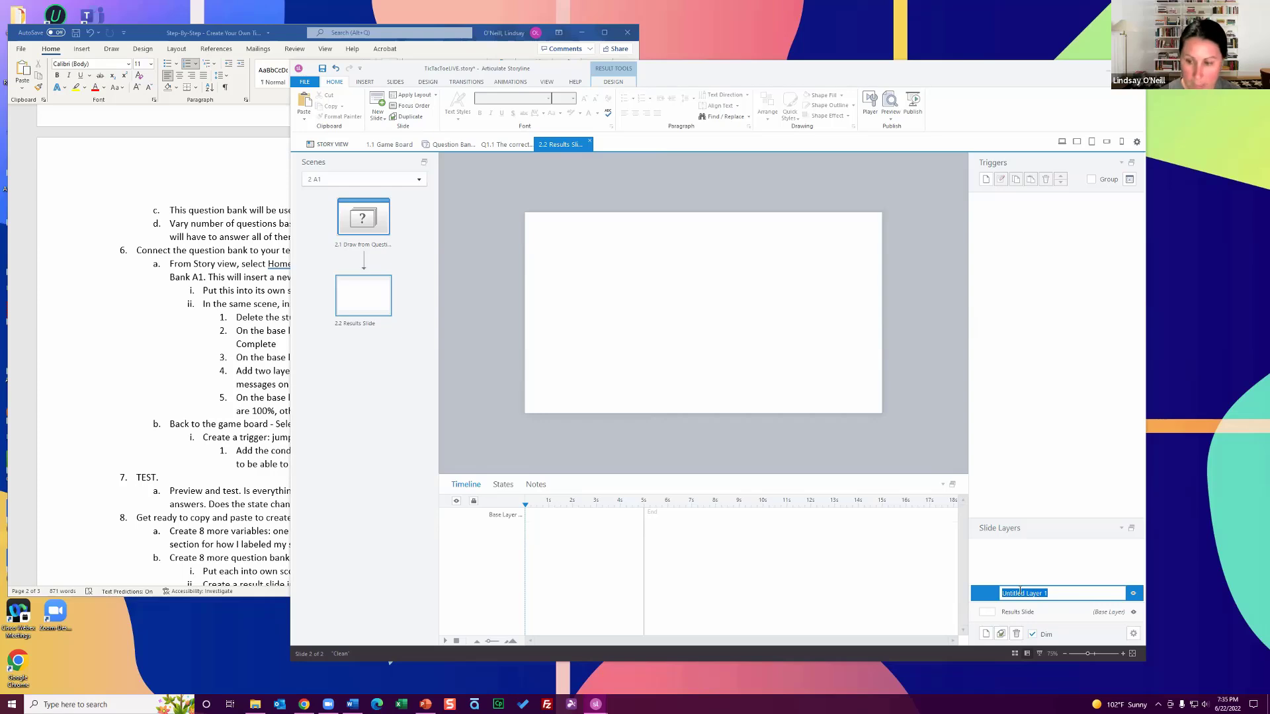
type("Success")
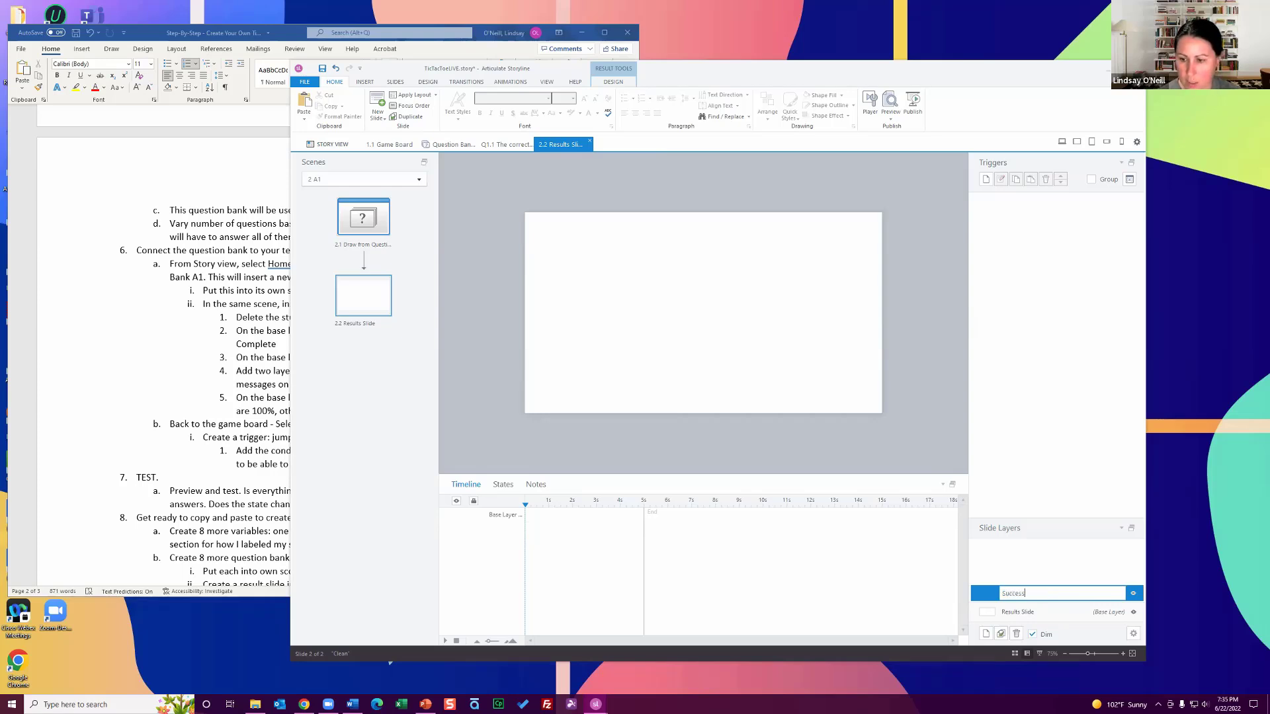
left_click(985, 633)
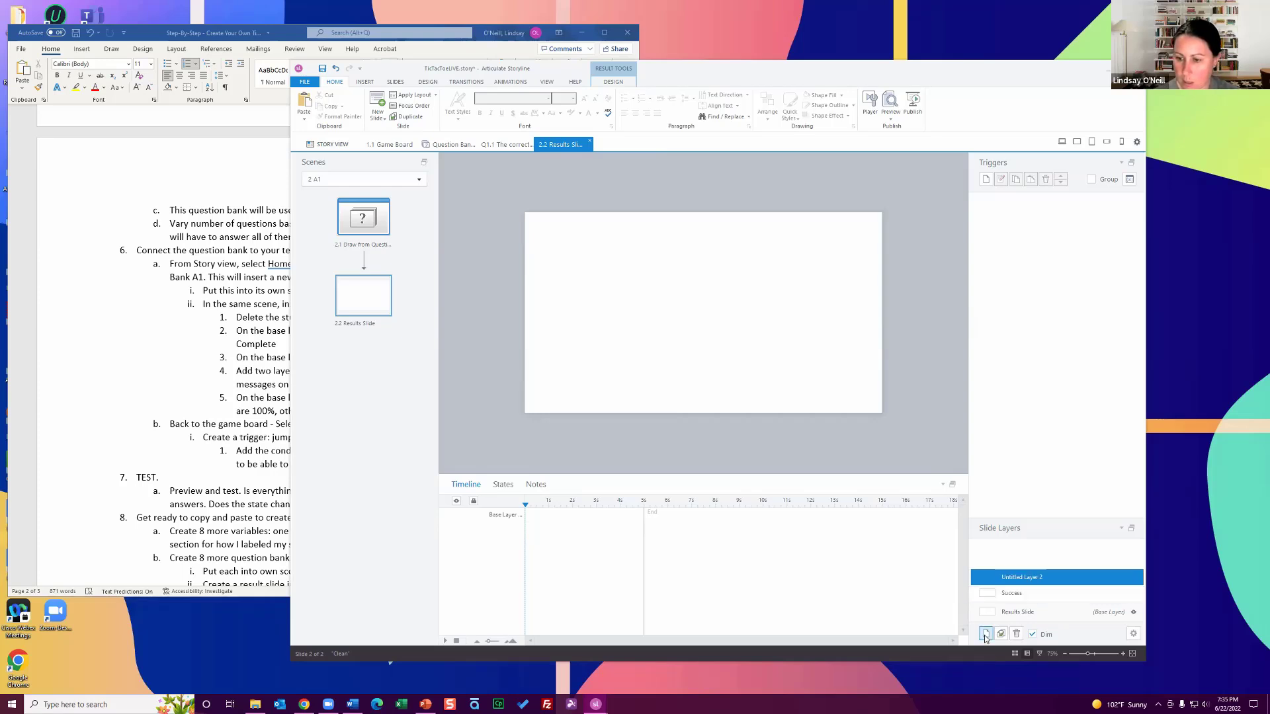
double_click(1021, 578)
type("Fai")
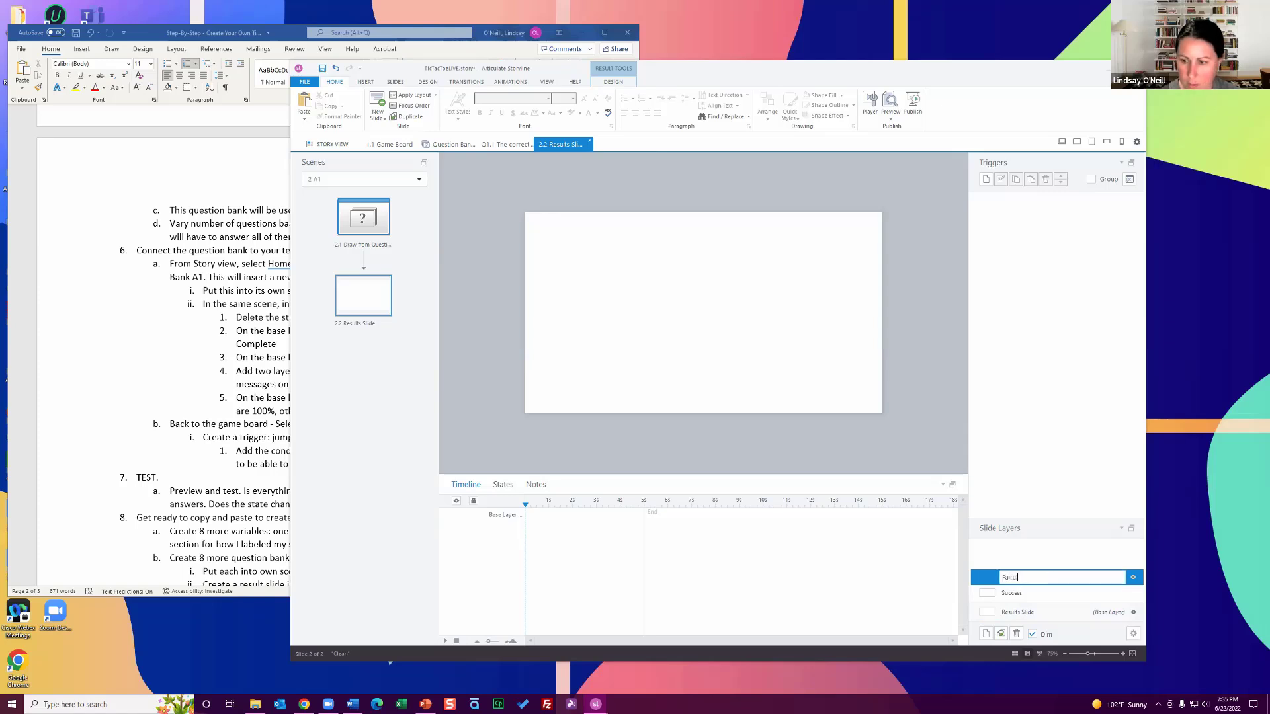
type("lure")
key("Return")
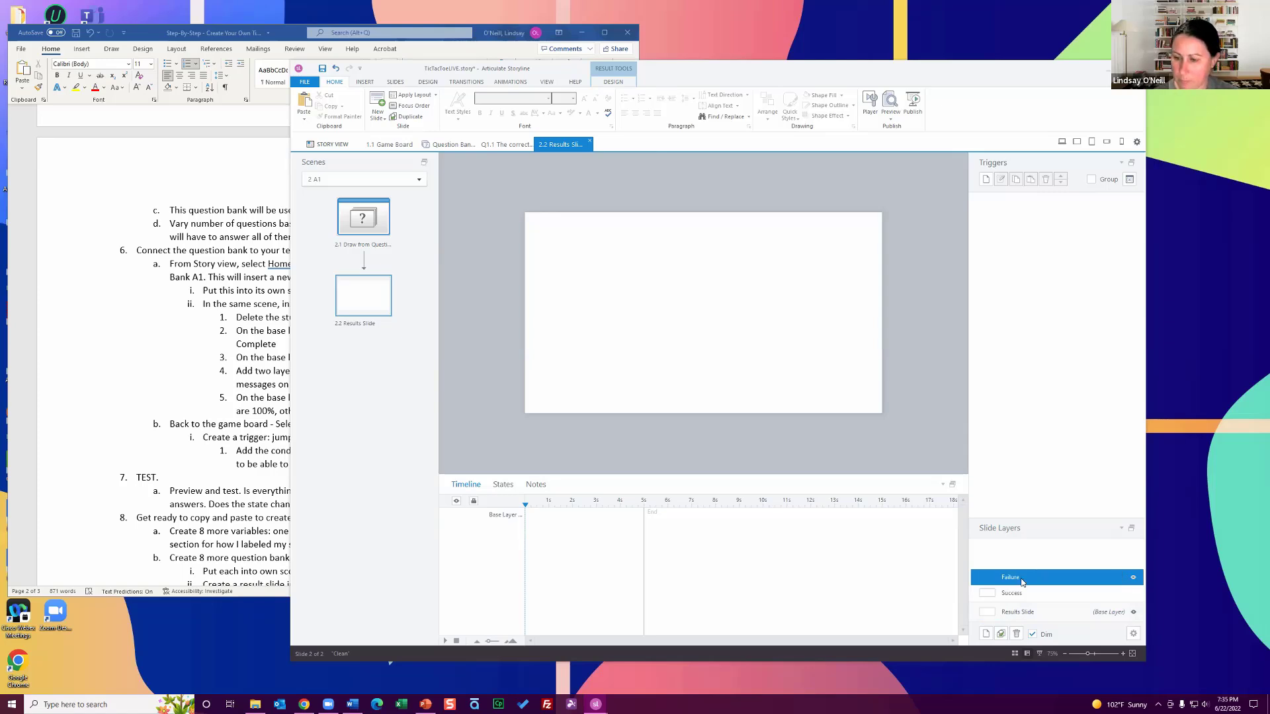
- Insert a text box reading "You Got It!" on the Success layer
left_click(1018, 593)
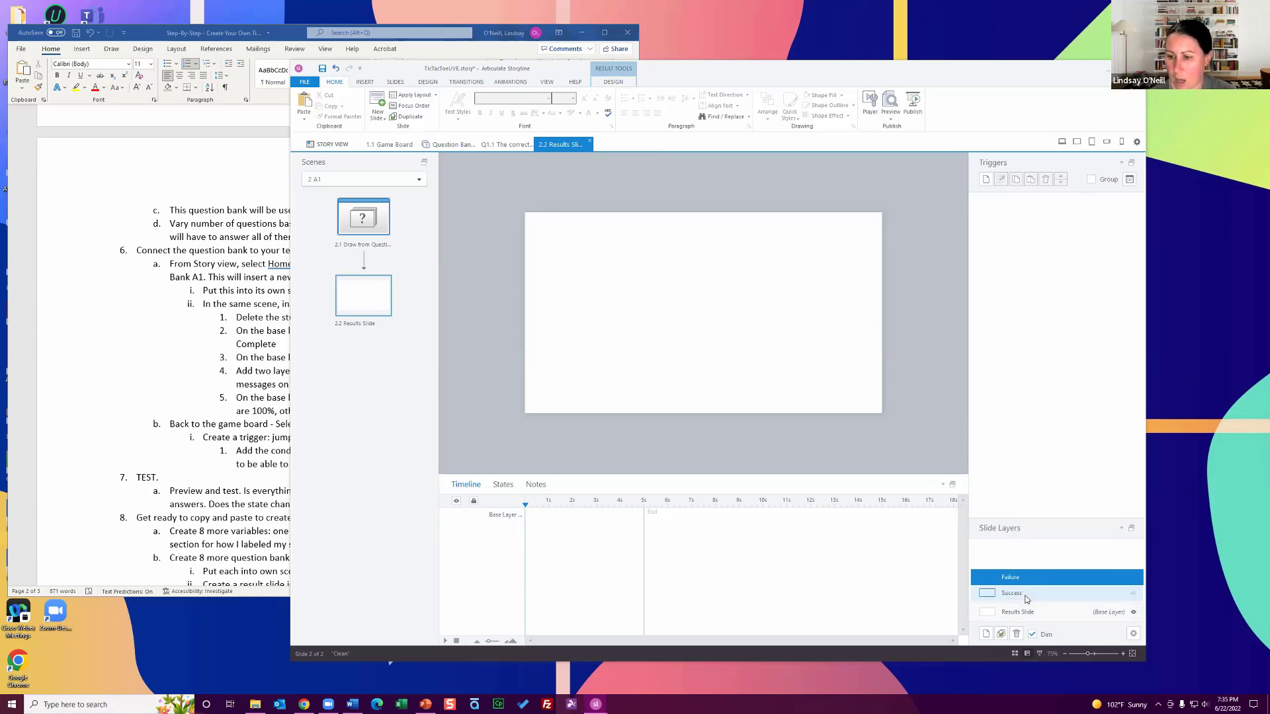
left_click(360, 82)
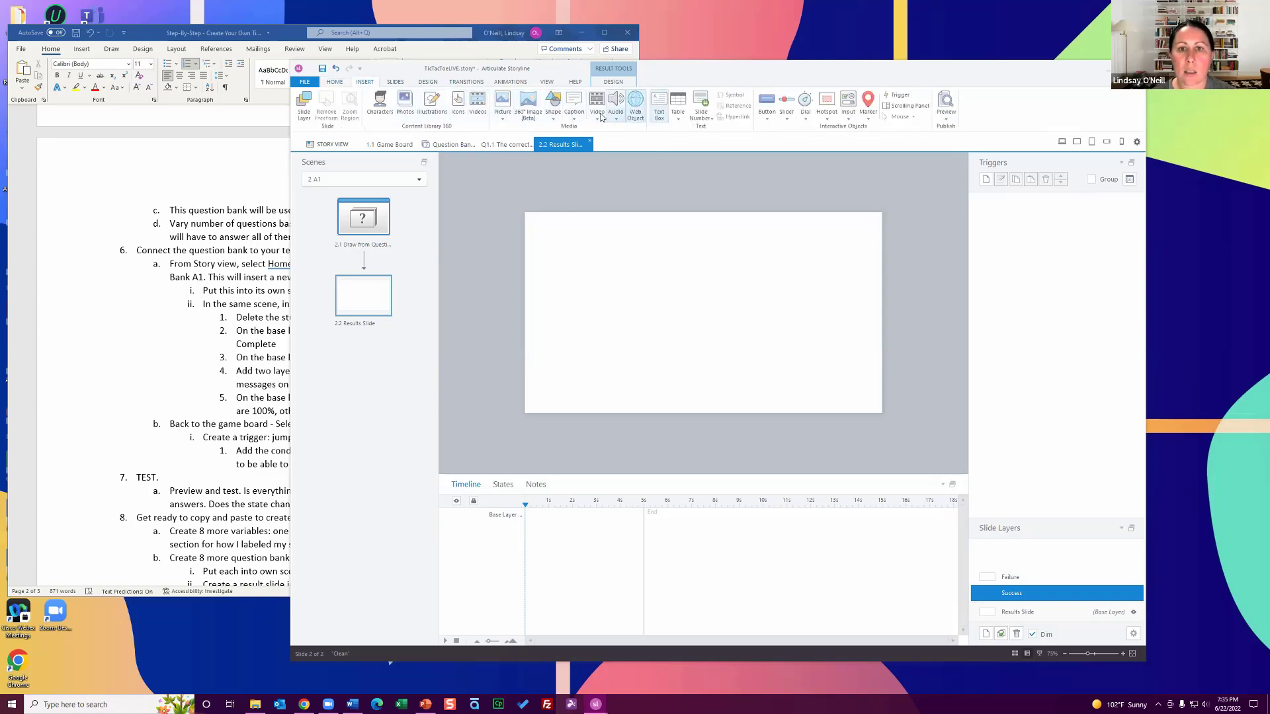
left_click(659, 106)
left_click_drag(609, 268, 740, 345)
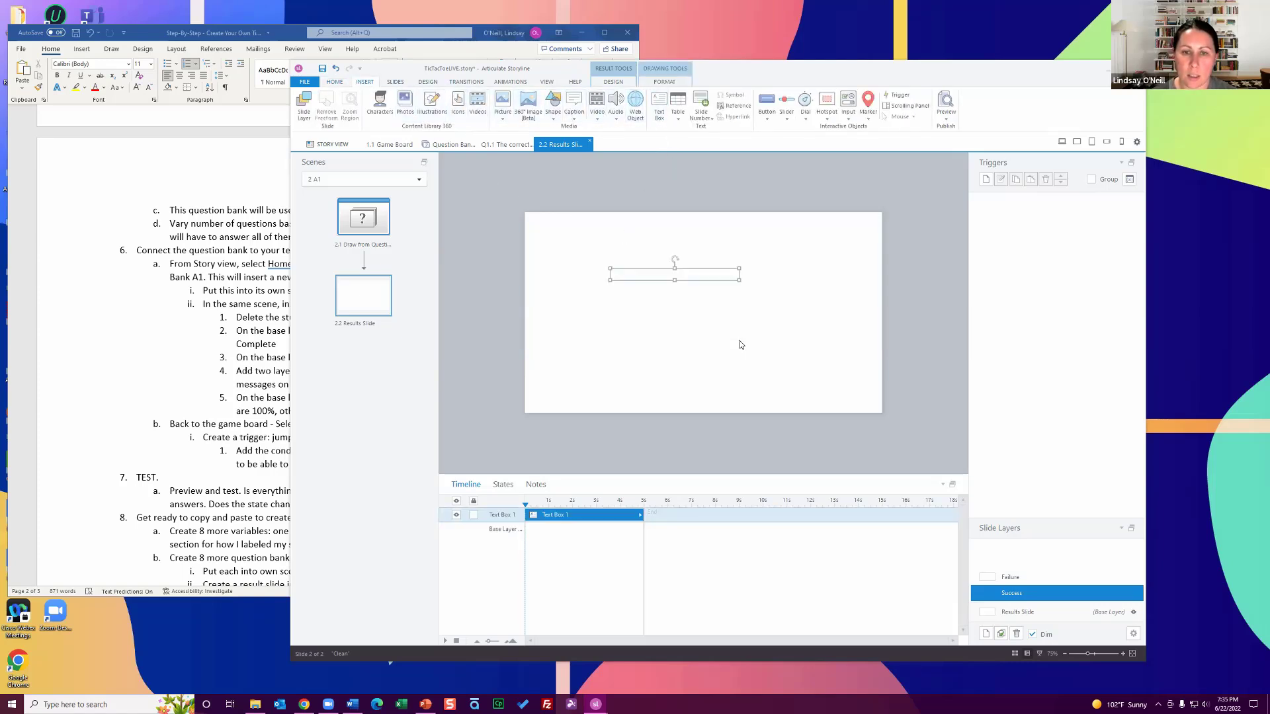
type("You Got It")
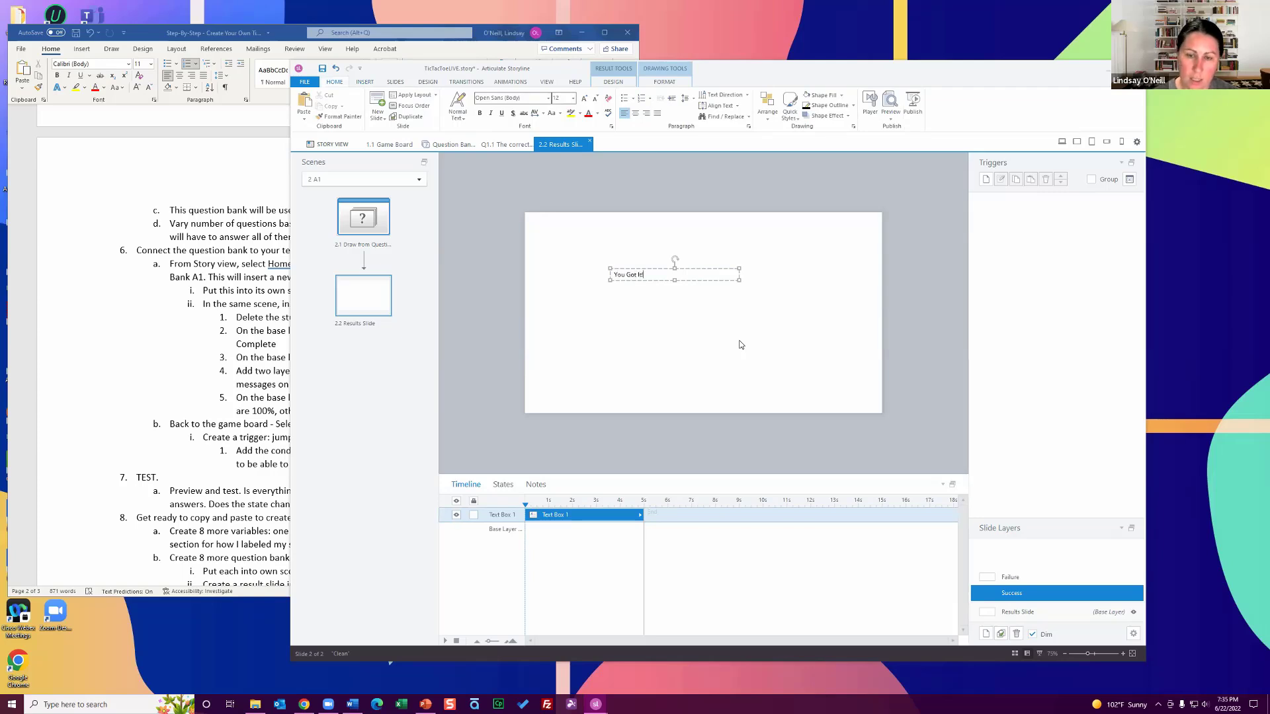
type("!")
- Center and enlarge the "You Got It!" text, and move its box to the middle of the slide
key("ctrl+a")
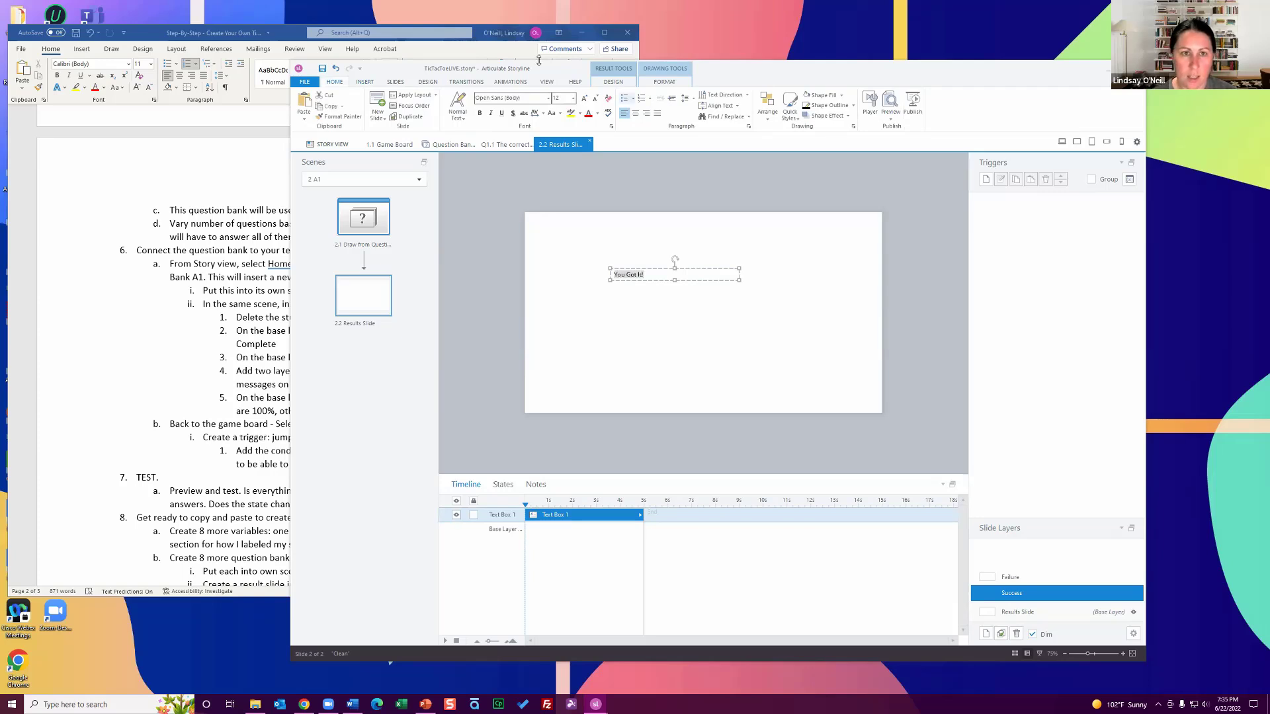
left_click(634, 115)
left_click(585, 99)
left_click(585, 98)
left_click(585, 99)
left_click(585, 98)
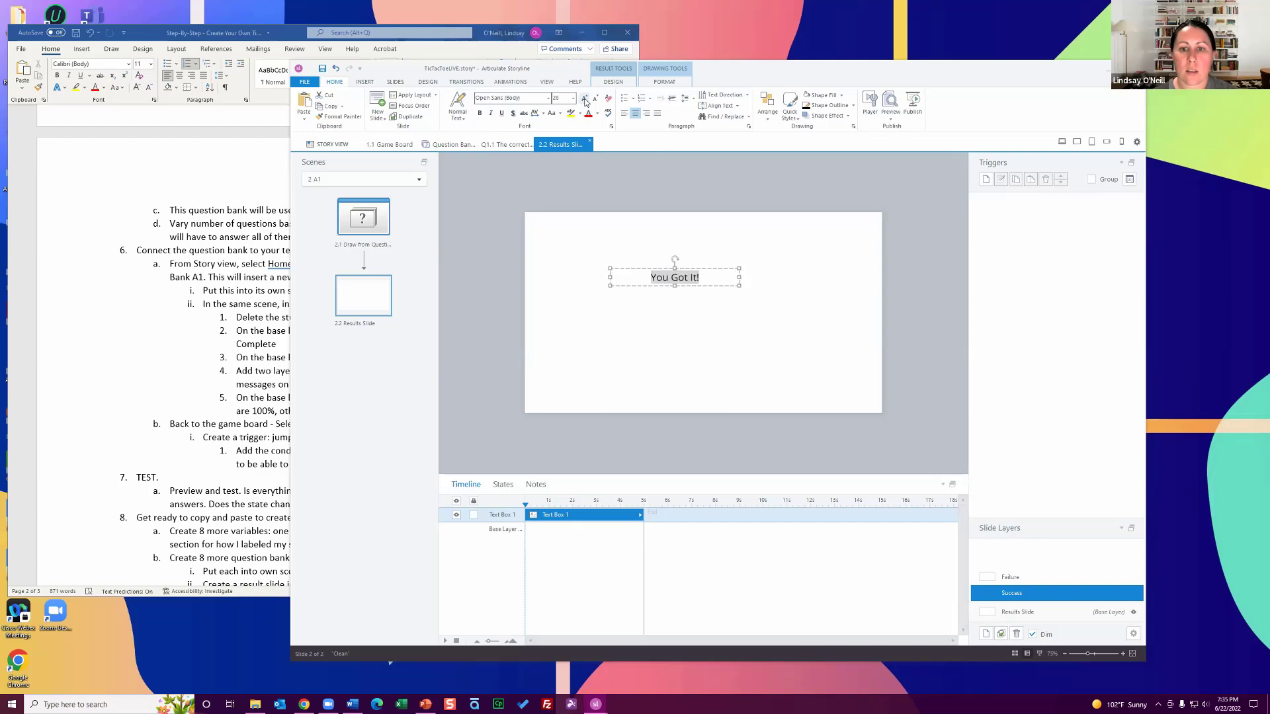
left_click(585, 98)
left_click(585, 98)
left_click(584, 99)
left_click_drag(710, 271, 739, 291)
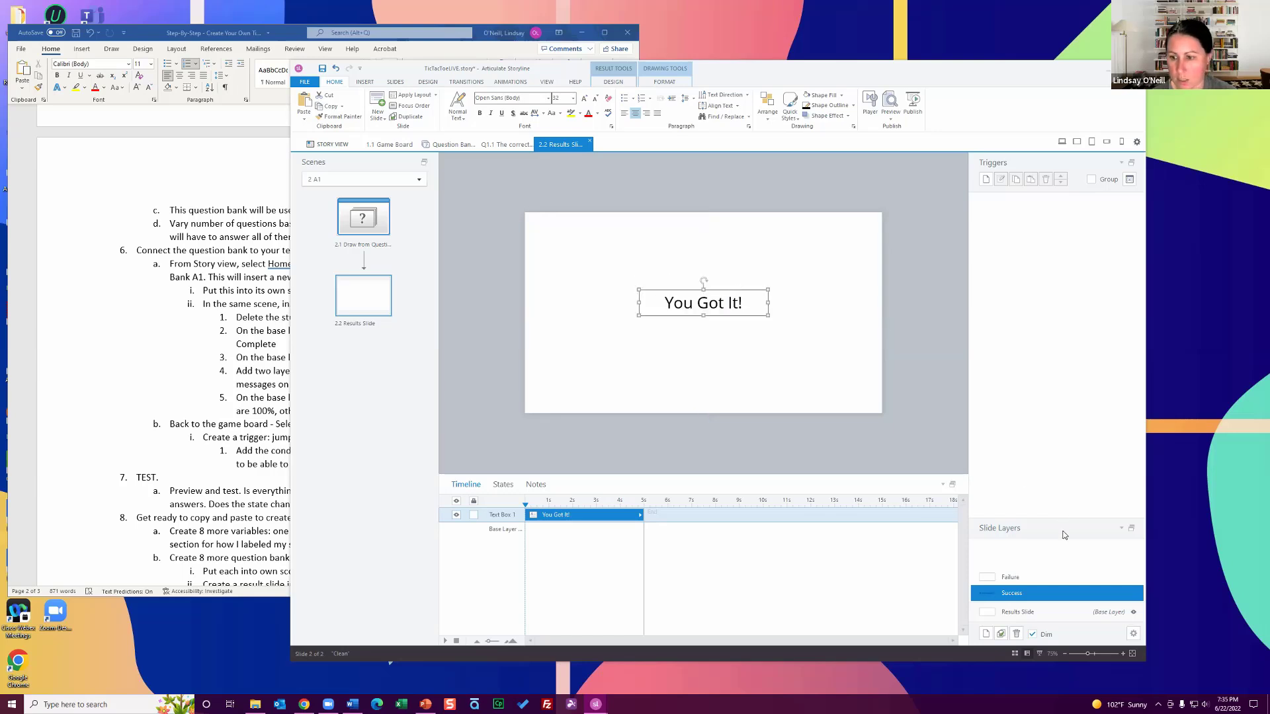
- Paste the success message's text box onto the Failure layer and change its text to "Not Quite!"
left_click(1044, 577)
key("ctrl+v")
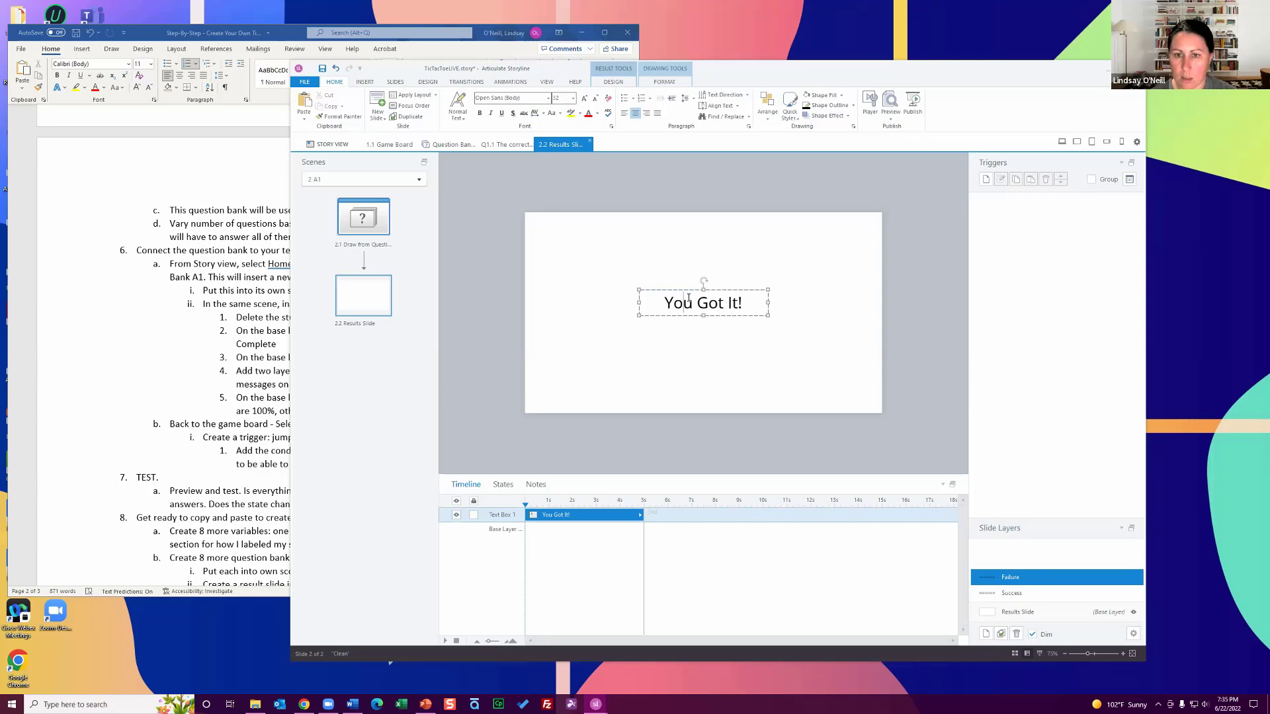
triple_click(688, 298)
type("Not Quite!")
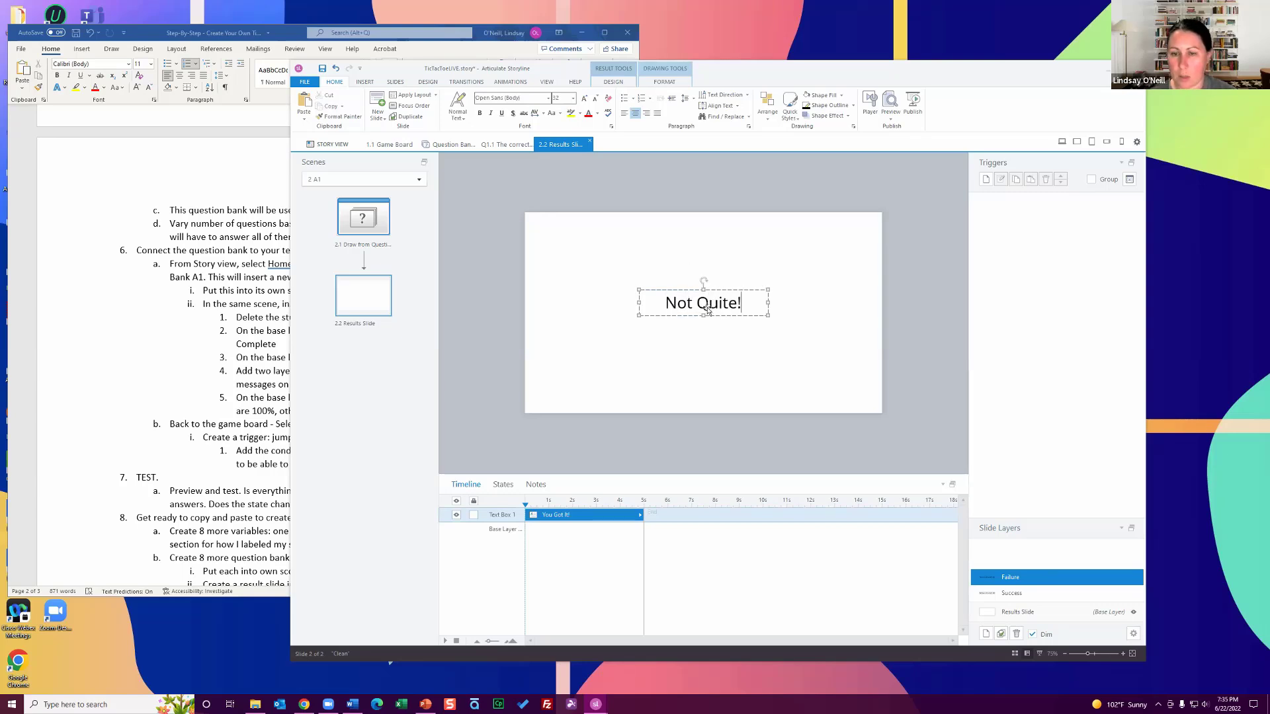
left_click(962, 475)
- Add a button about 285 by 59 px on the results slide's base layer and label it "Continue"
left_click(1017, 612)
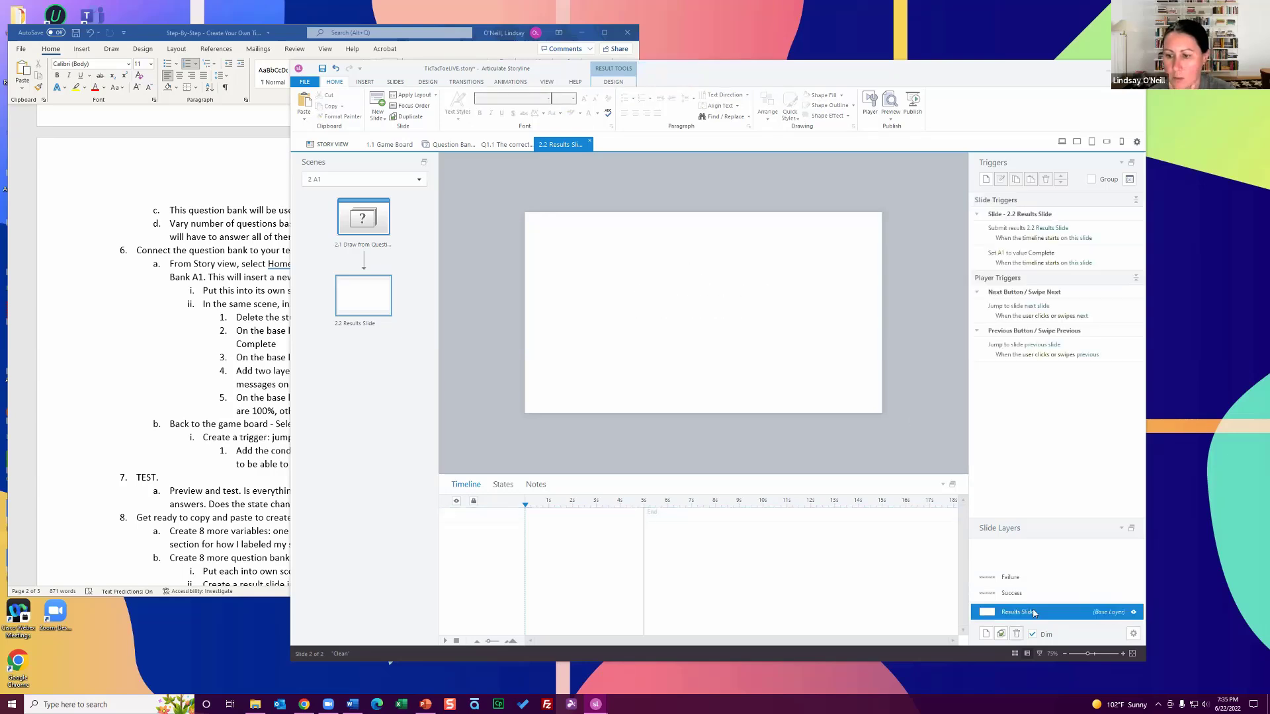
left_click(365, 82)
left_click(766, 106)
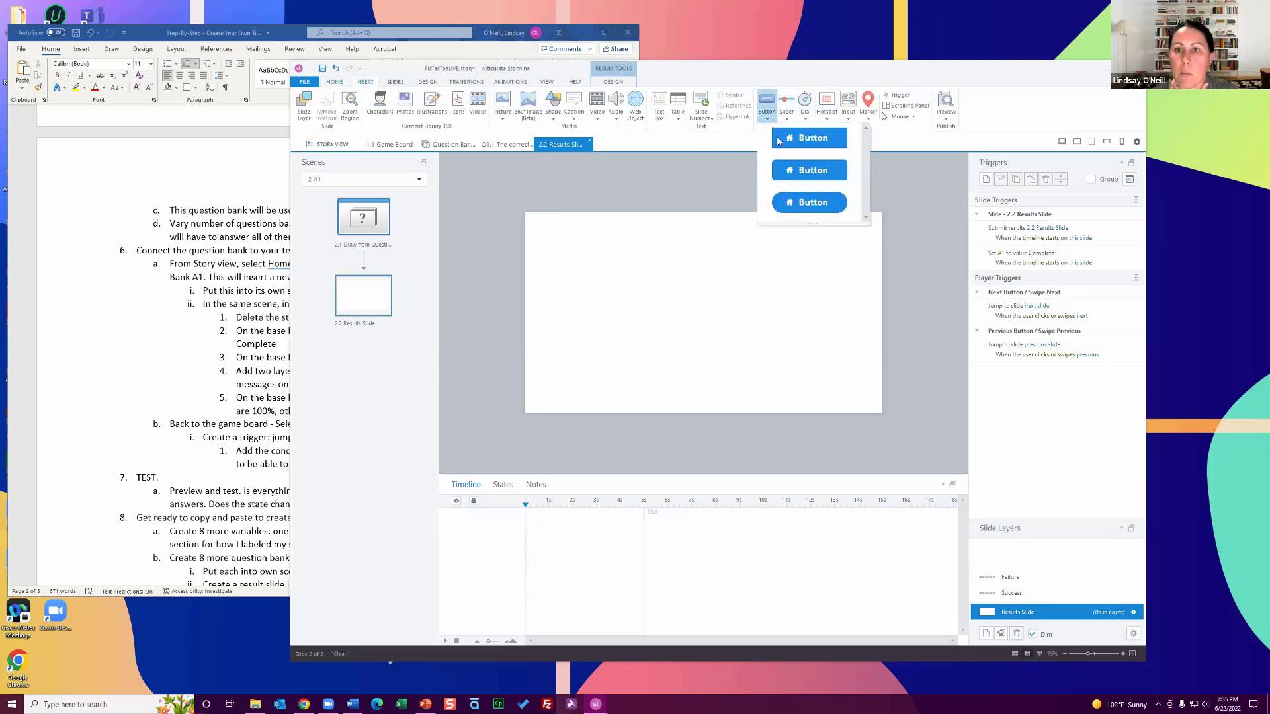
mouse_move(641, 344)
left_mouse_down()
mouse_move(760, 368)
mouse_move(747, 366)
left_mouse_up()
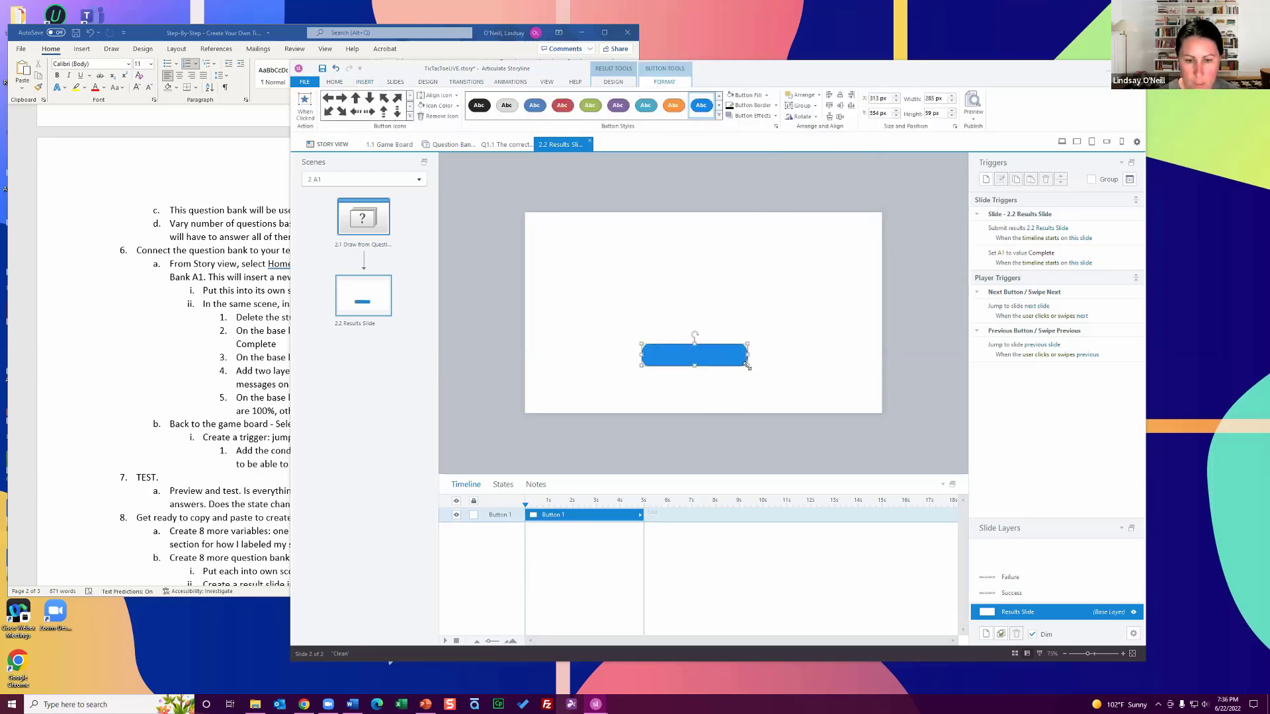
type("Re")
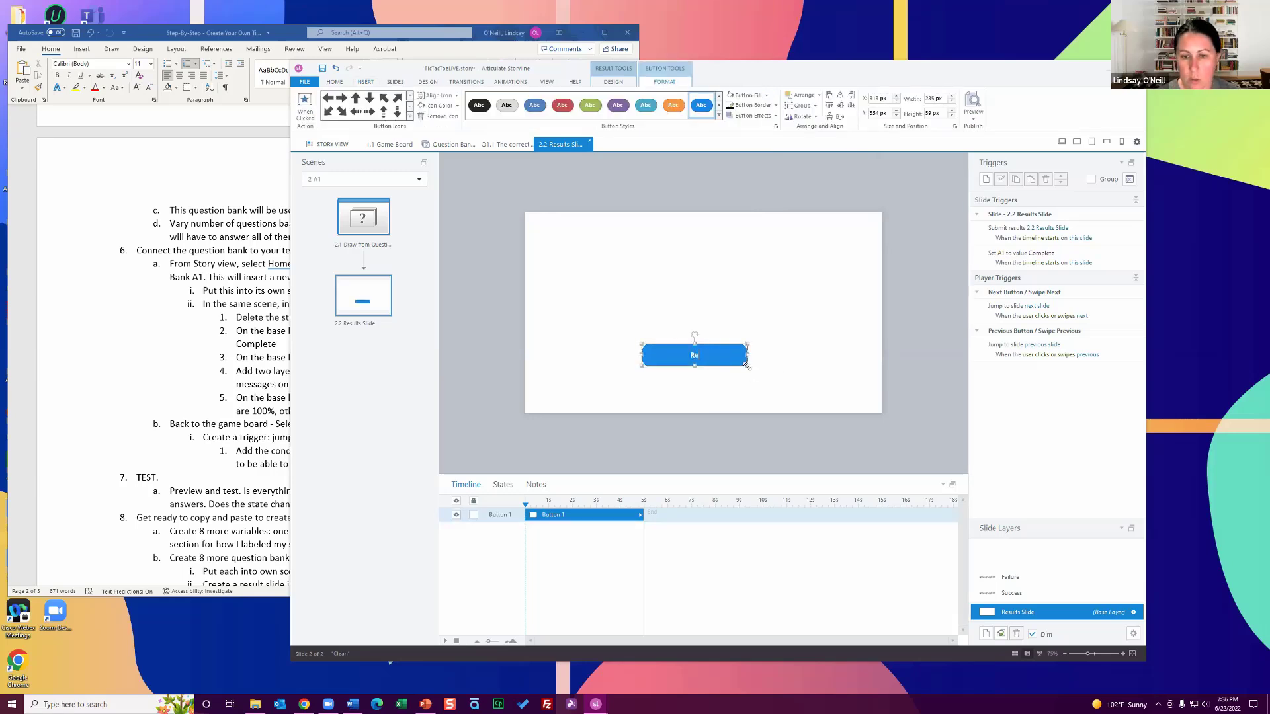
type("turn to Board")
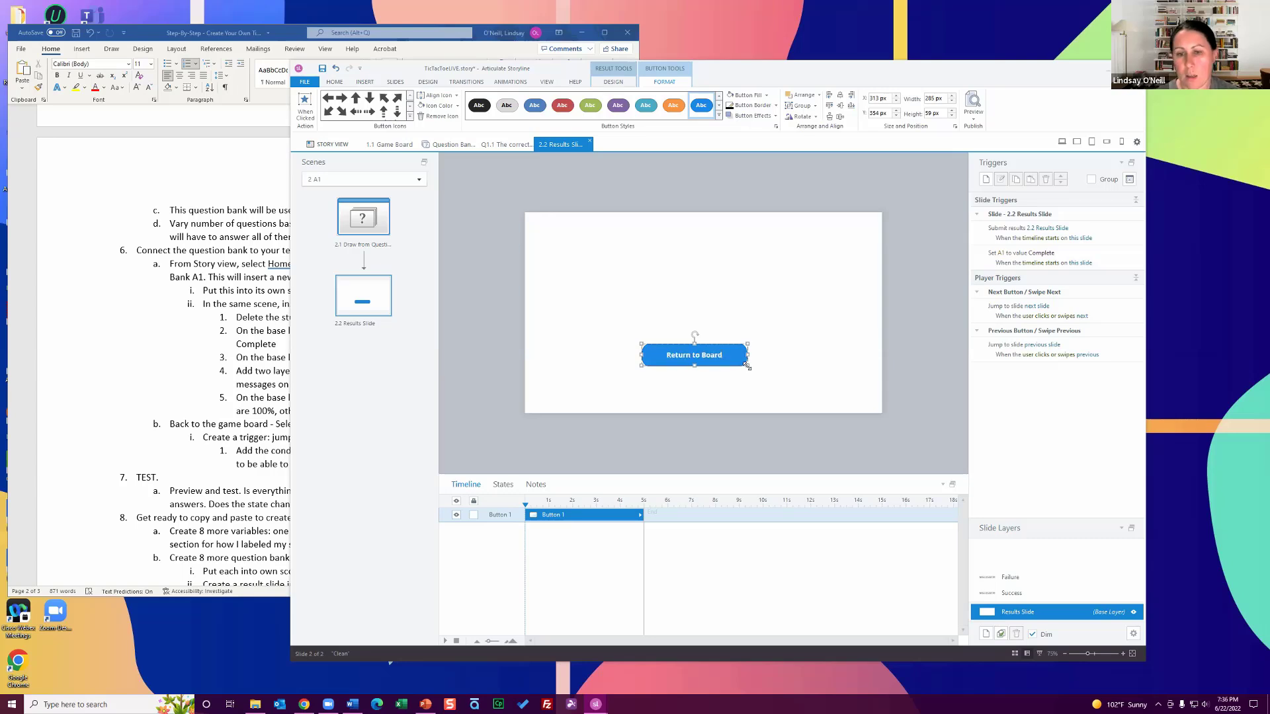
key("ctrl+a")
type("Continue")
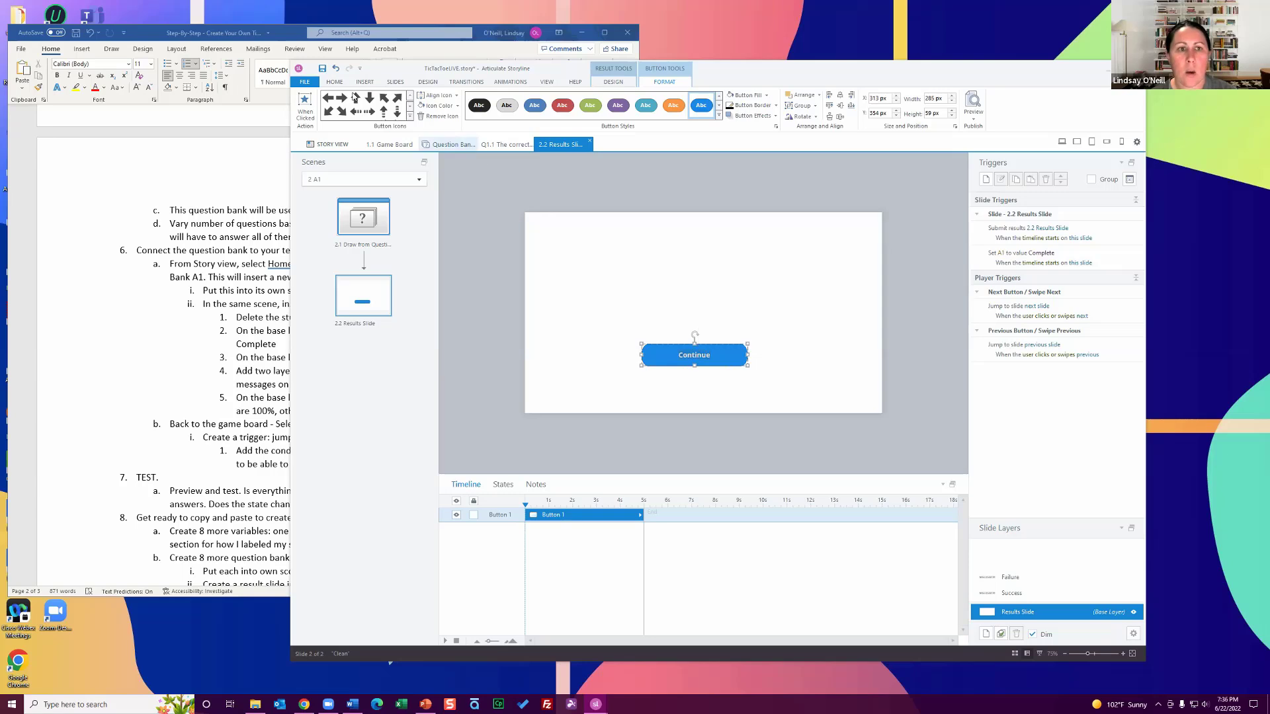
- Enlarge the Continue button's label to 20 pt and center the button near the slide's lower edge
left_click(332, 82)
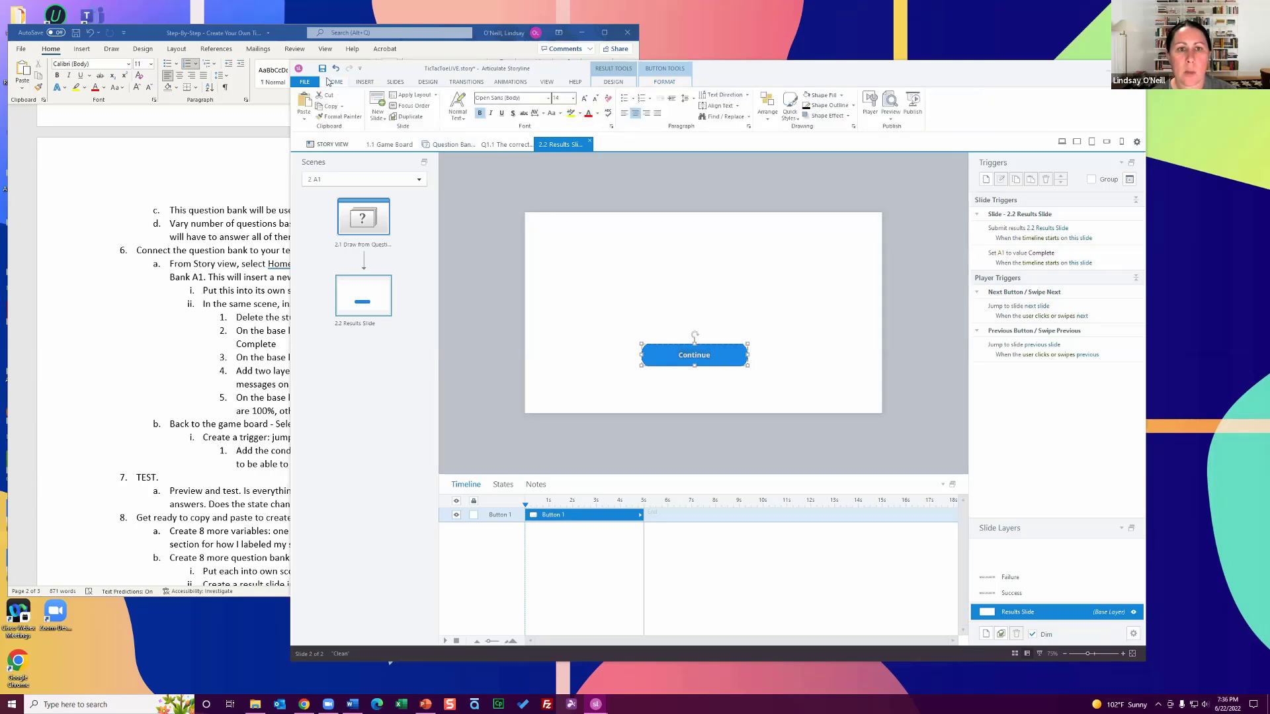
left_click(583, 100)
left_click(583, 100)
left_click(583, 99)
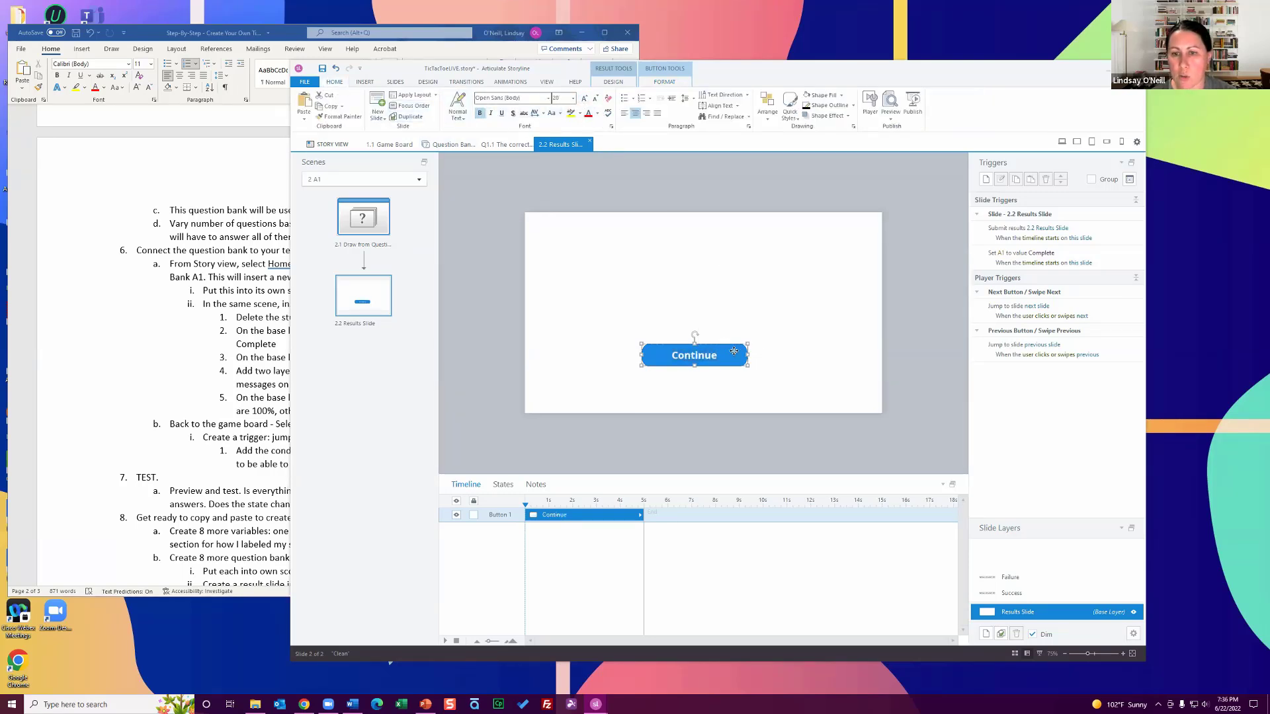
left_click_drag(725, 342, 735, 364)
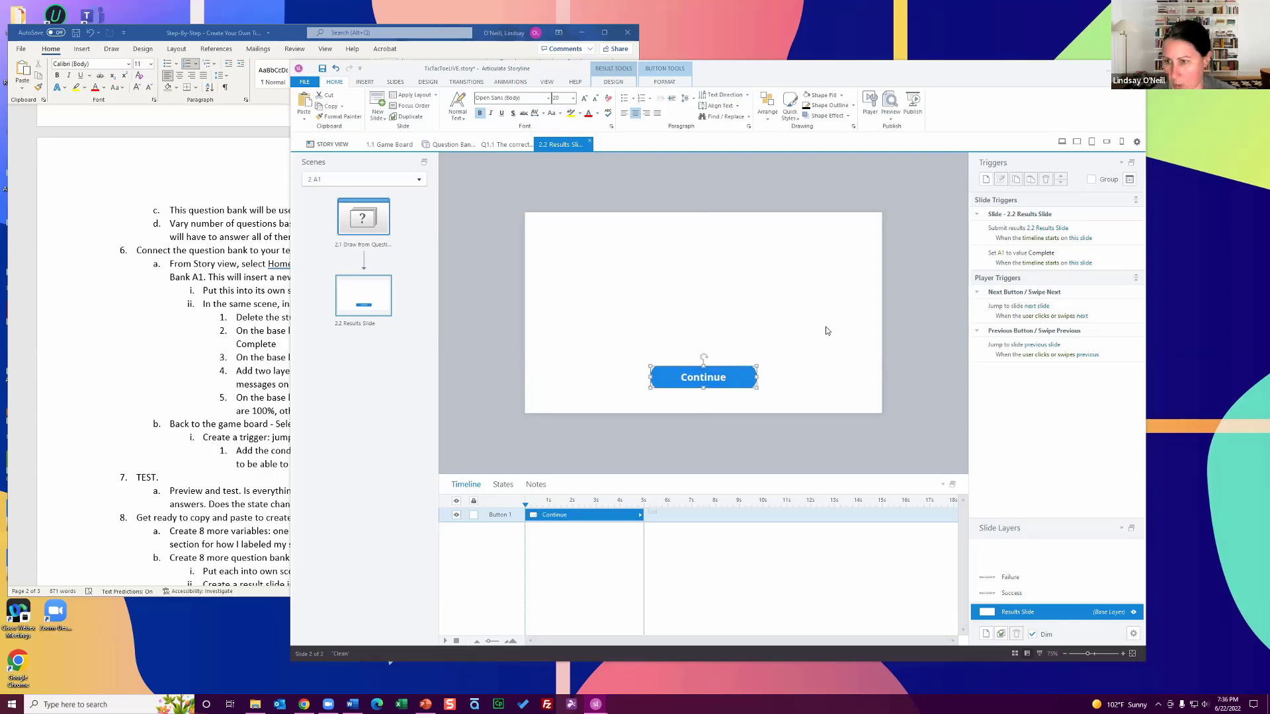
- Add a trigger to the Continue button that jumps to slide 1.1 Game Board when the user clicks it
left_click(986, 179)
left_click(829, 183)
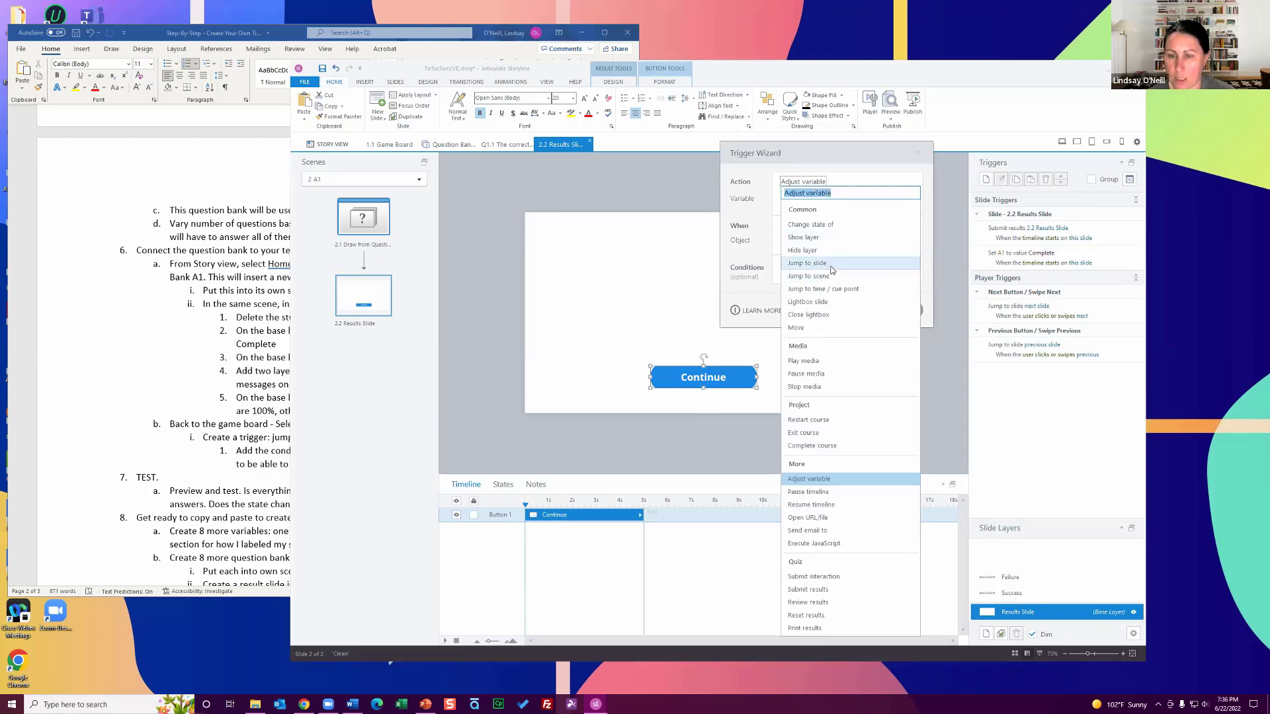
left_click(827, 263)
left_click(802, 198)
left_click(809, 283)
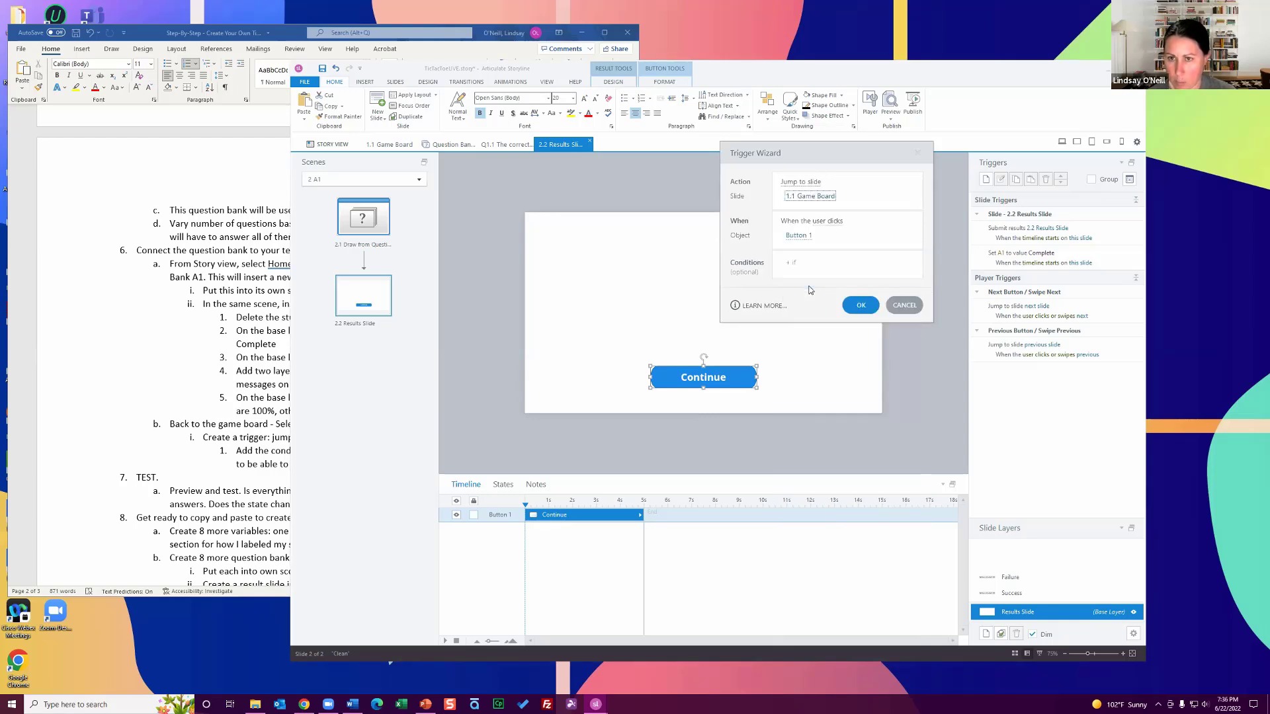
left_click(861, 306)
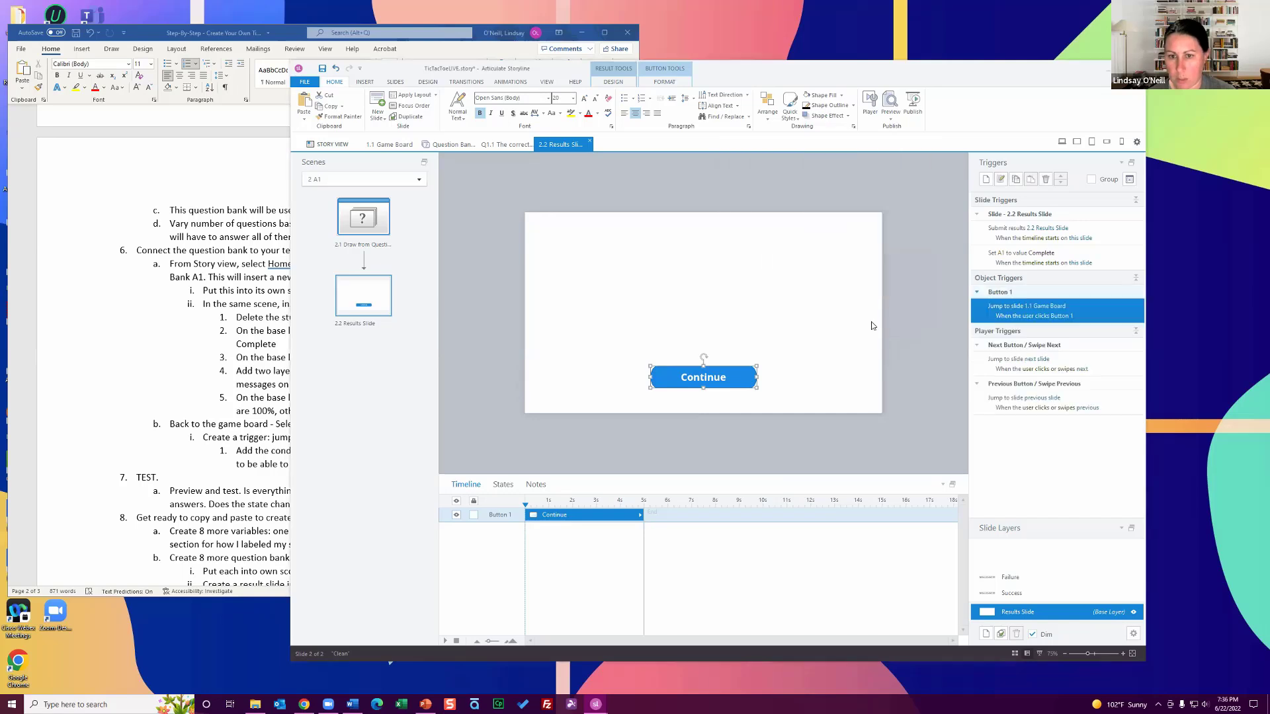
- Check the results slide's properties and the Success layer's visibility settings without changing them, and return to the base layer
left_click(1134, 634)
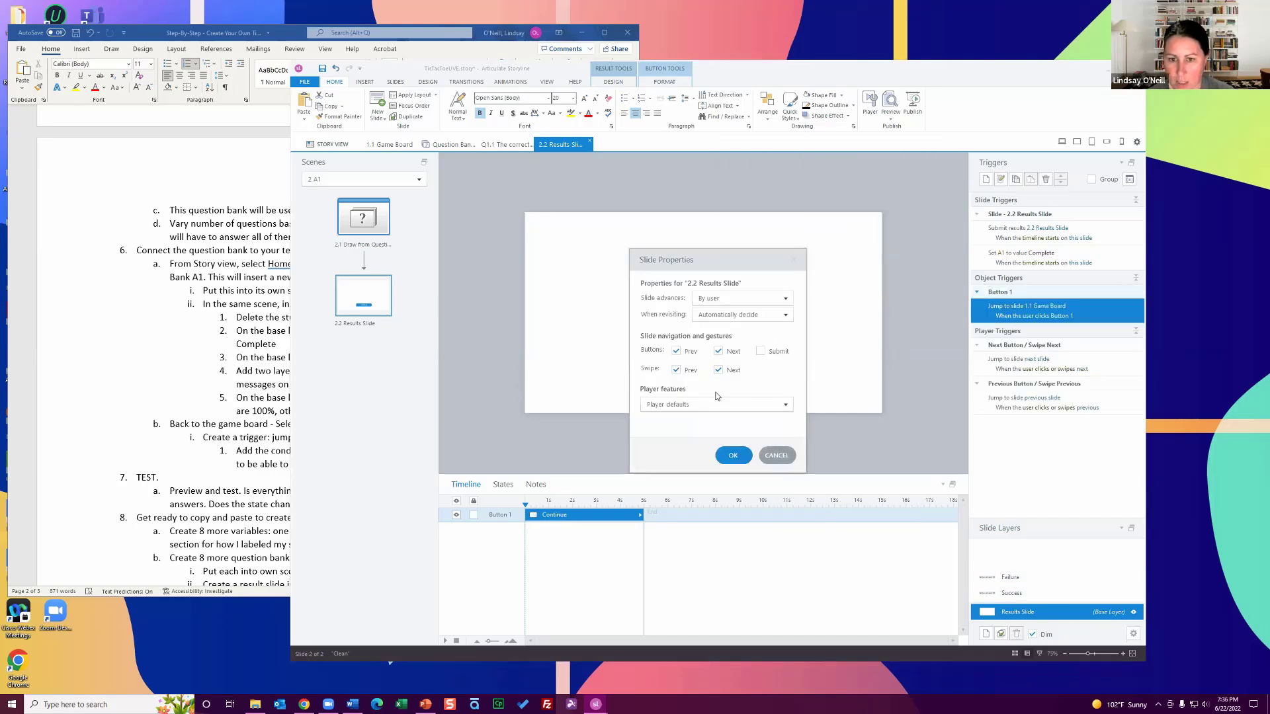
left_click(778, 456)
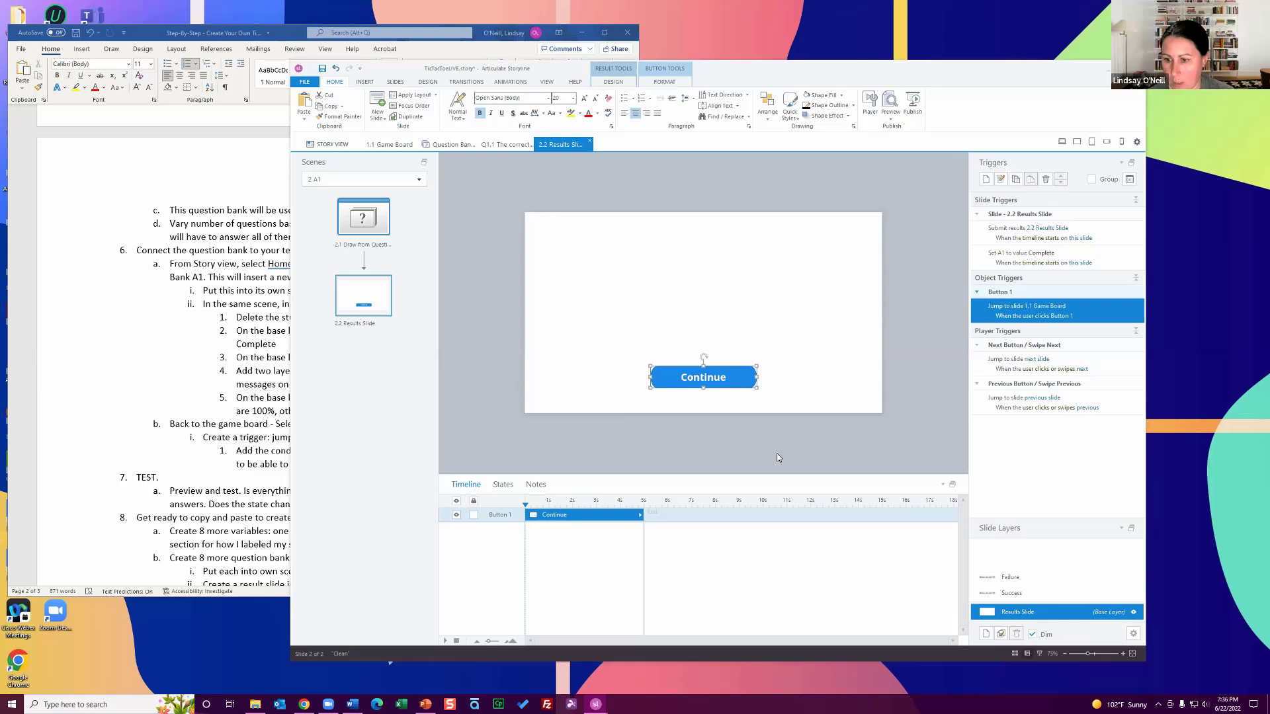
left_click(1135, 634)
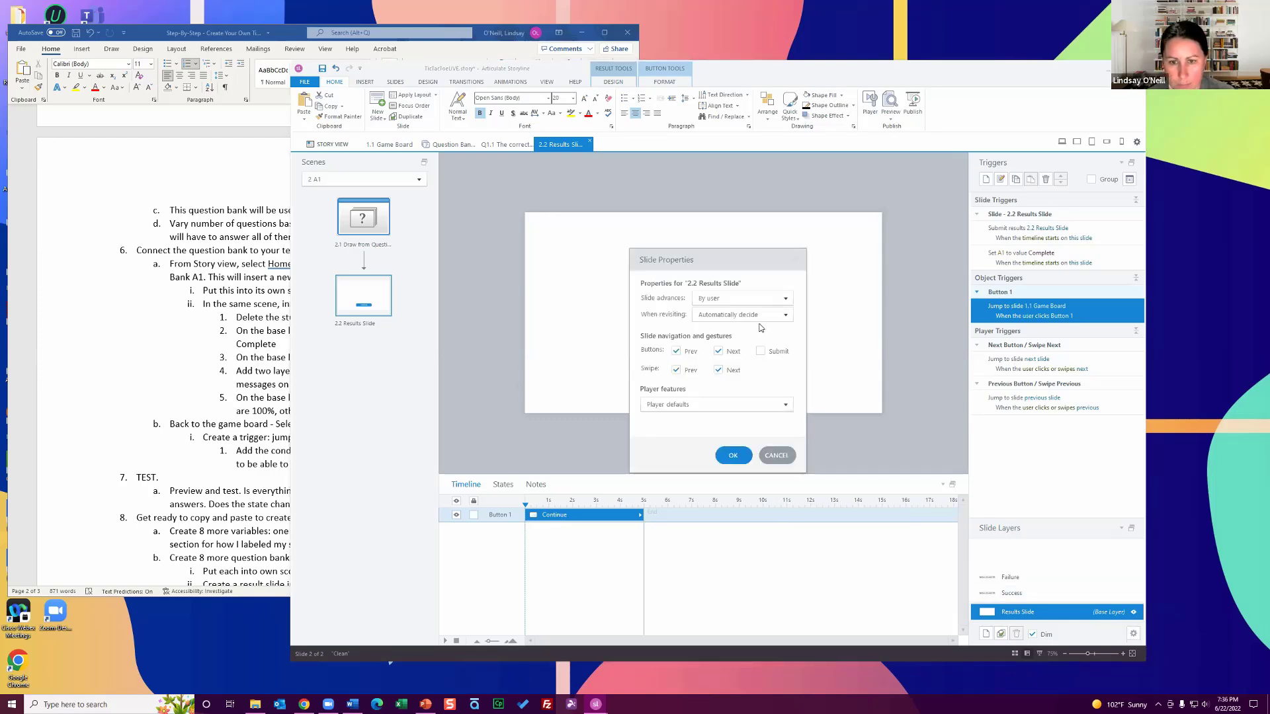
left_click(783, 456)
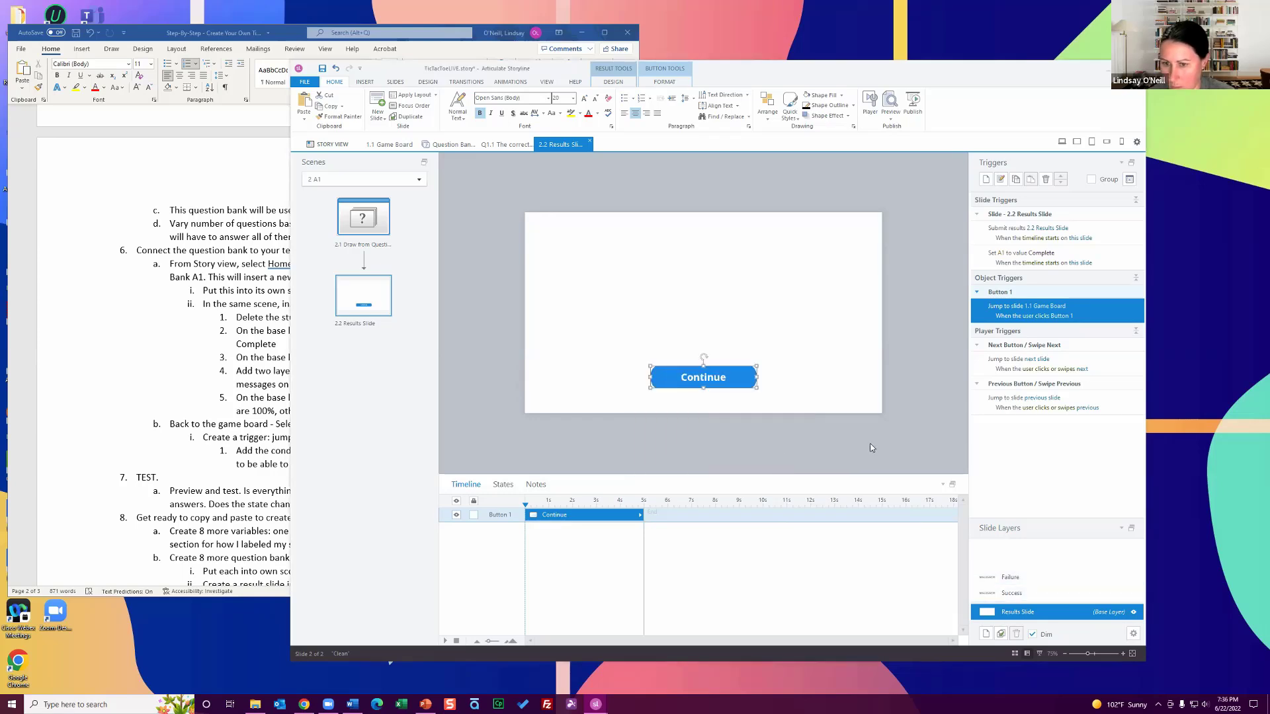
left_click(1073, 593)
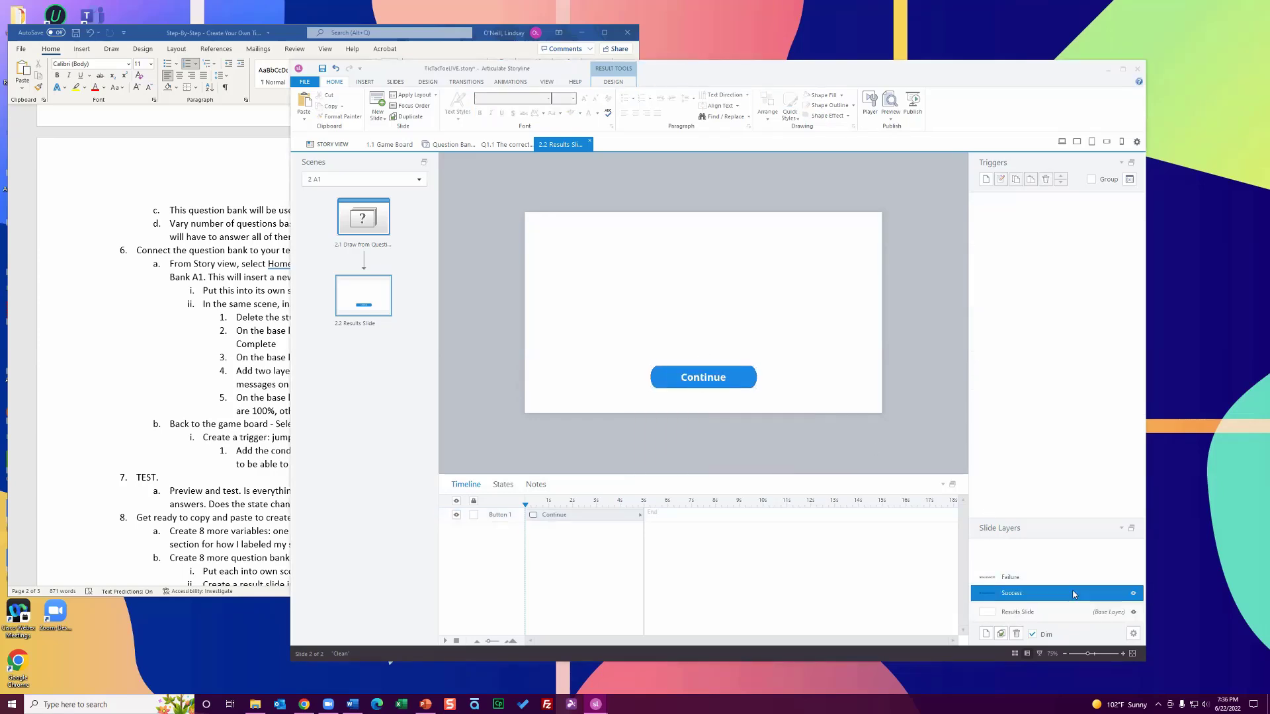
left_click(1134, 635)
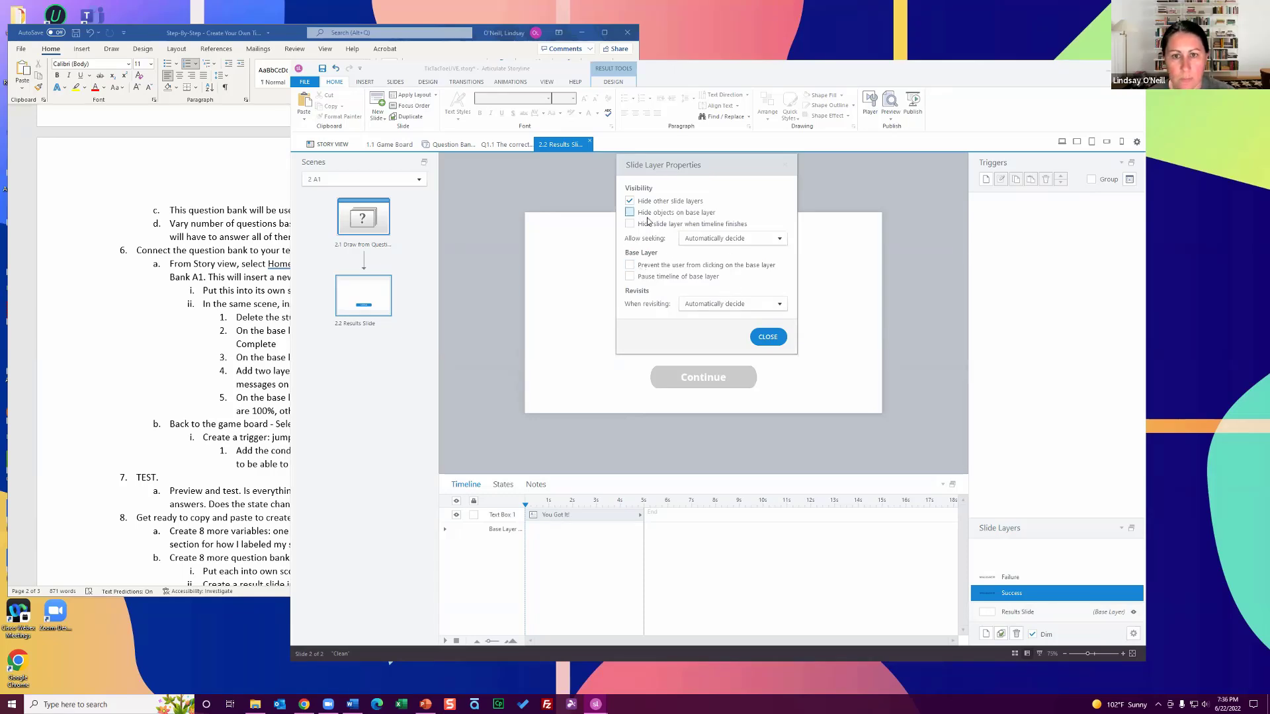
left_click(766, 337)
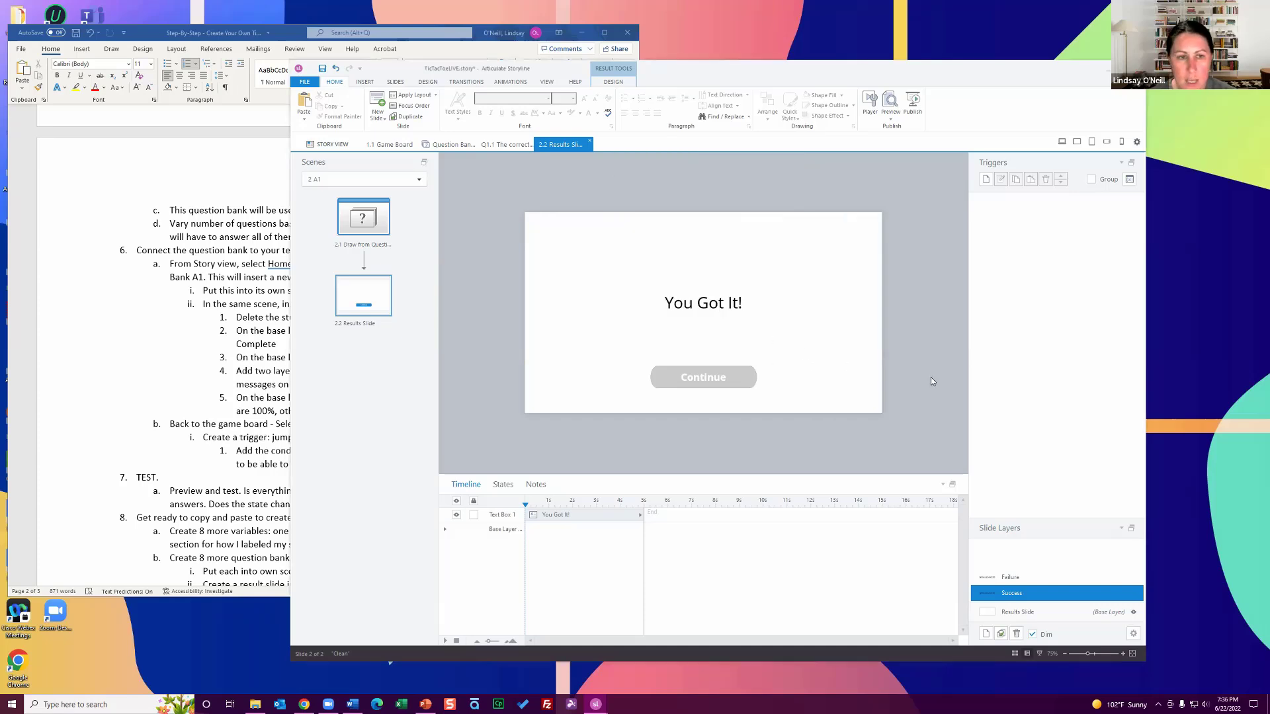
left_click(1042, 614)
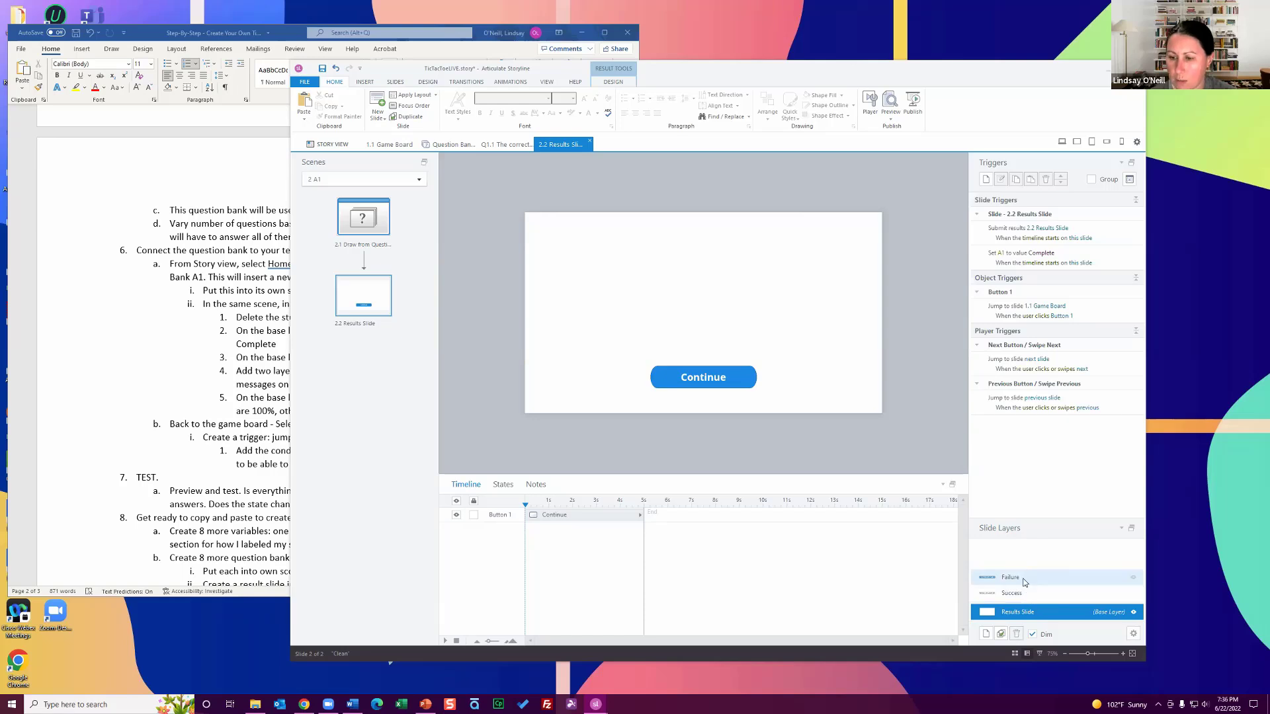
- Highlight the layer-trigger instruction in the Word document and begin a base-layer trigger showing the Success layer when this slide's timeline starts
left_click(197, 375)
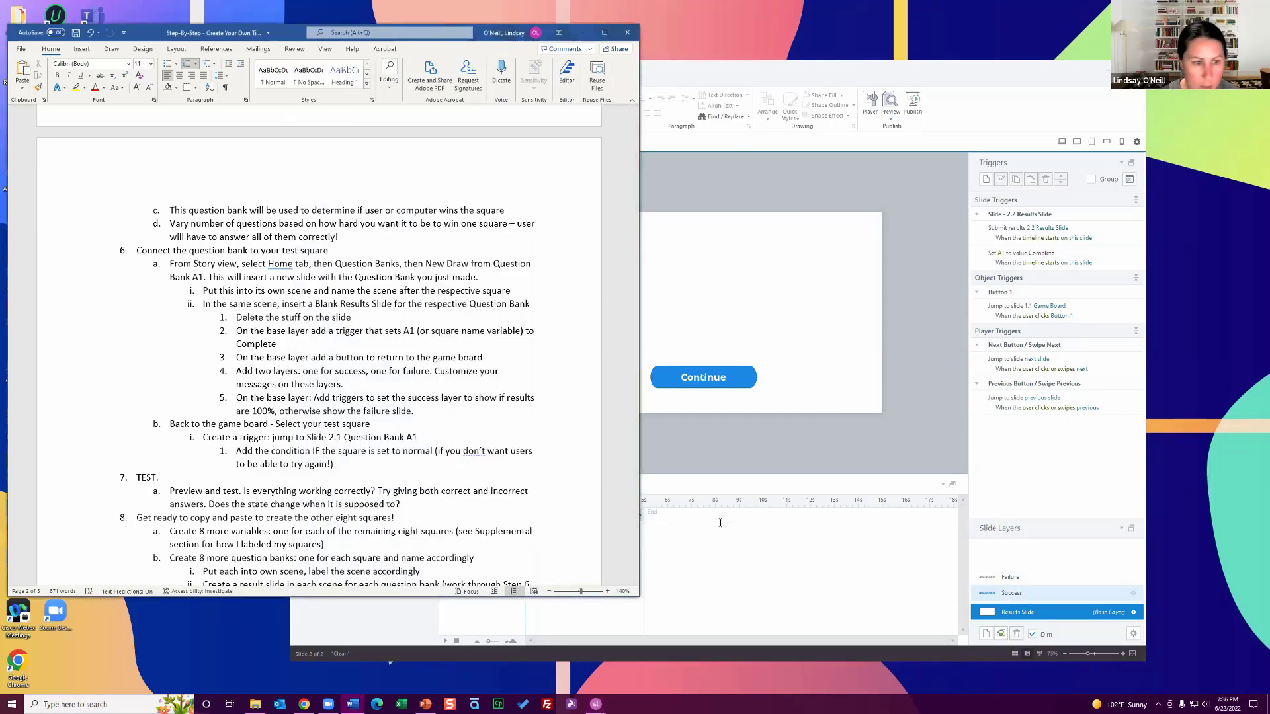
triple_click(442, 417)
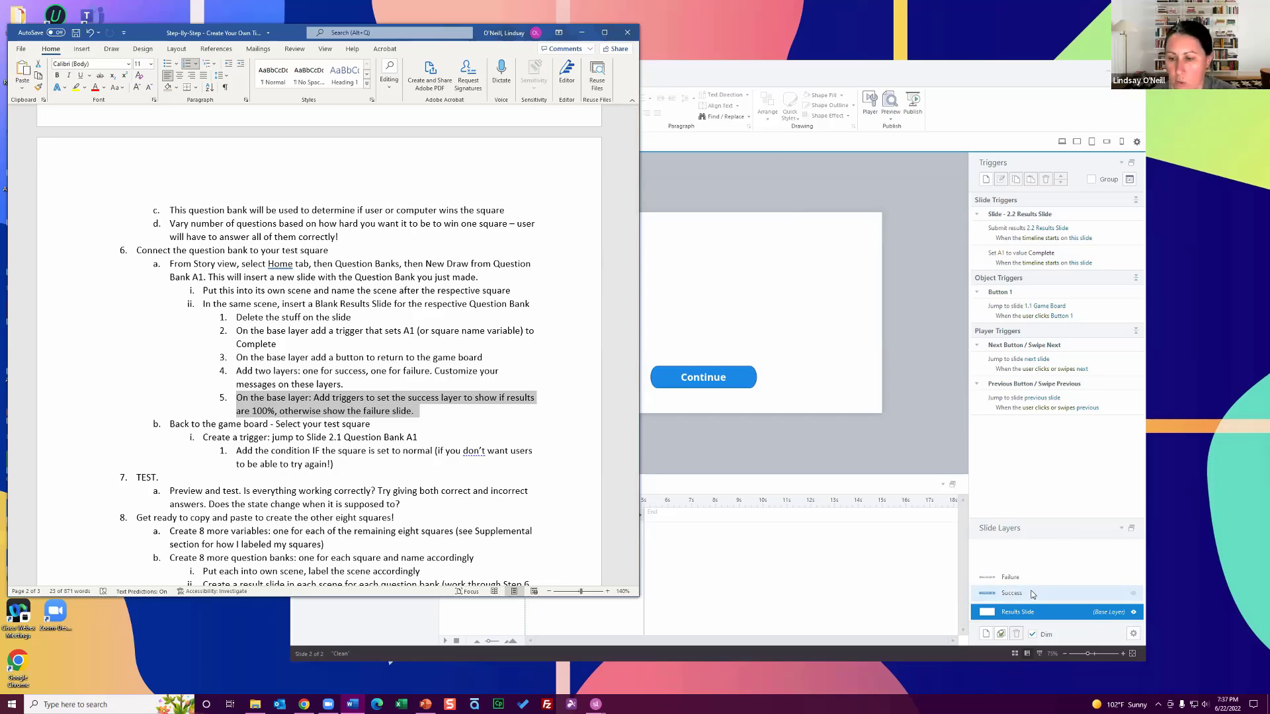
left_click(986, 180)
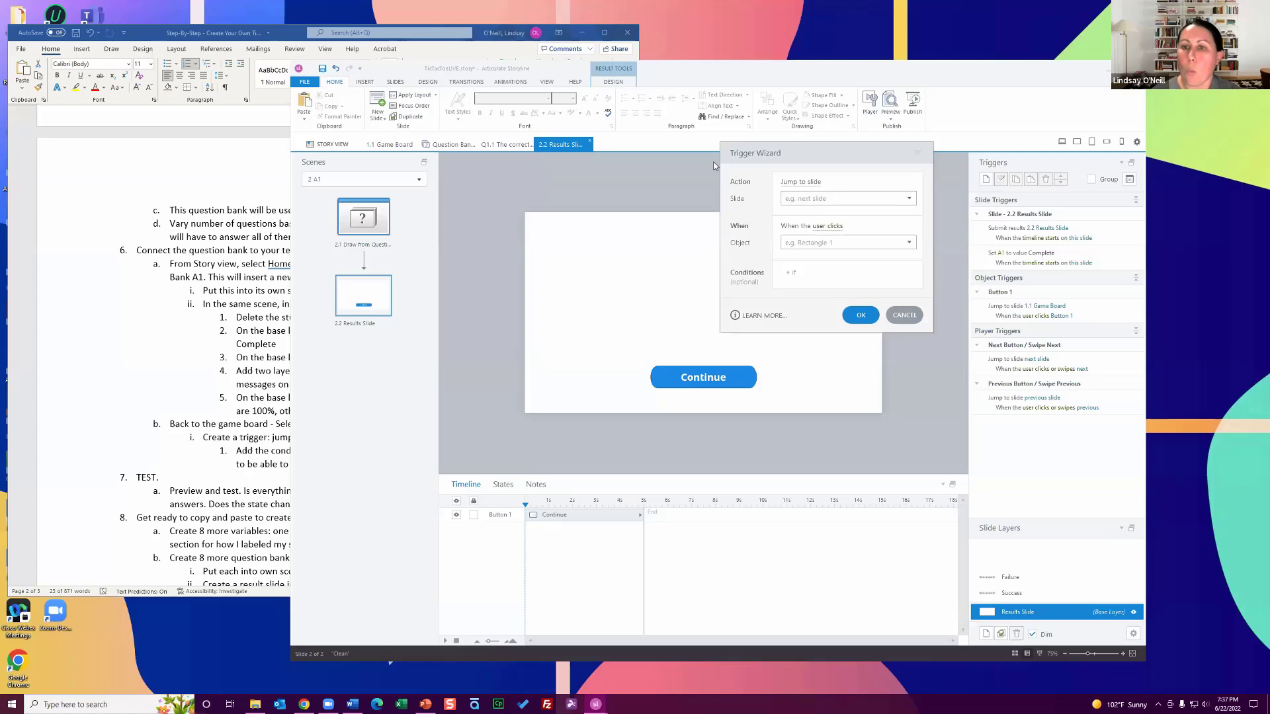
left_click(808, 183)
left_click(826, 244)
left_click(797, 197)
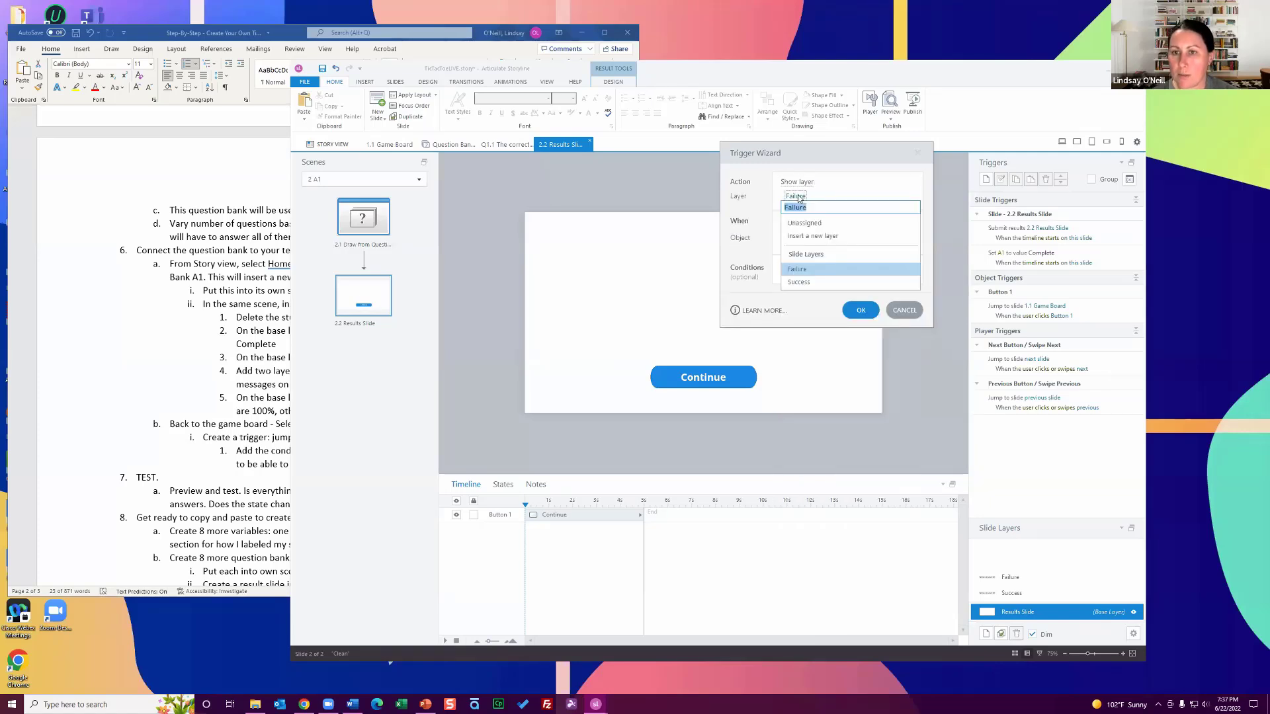
left_click(817, 282)
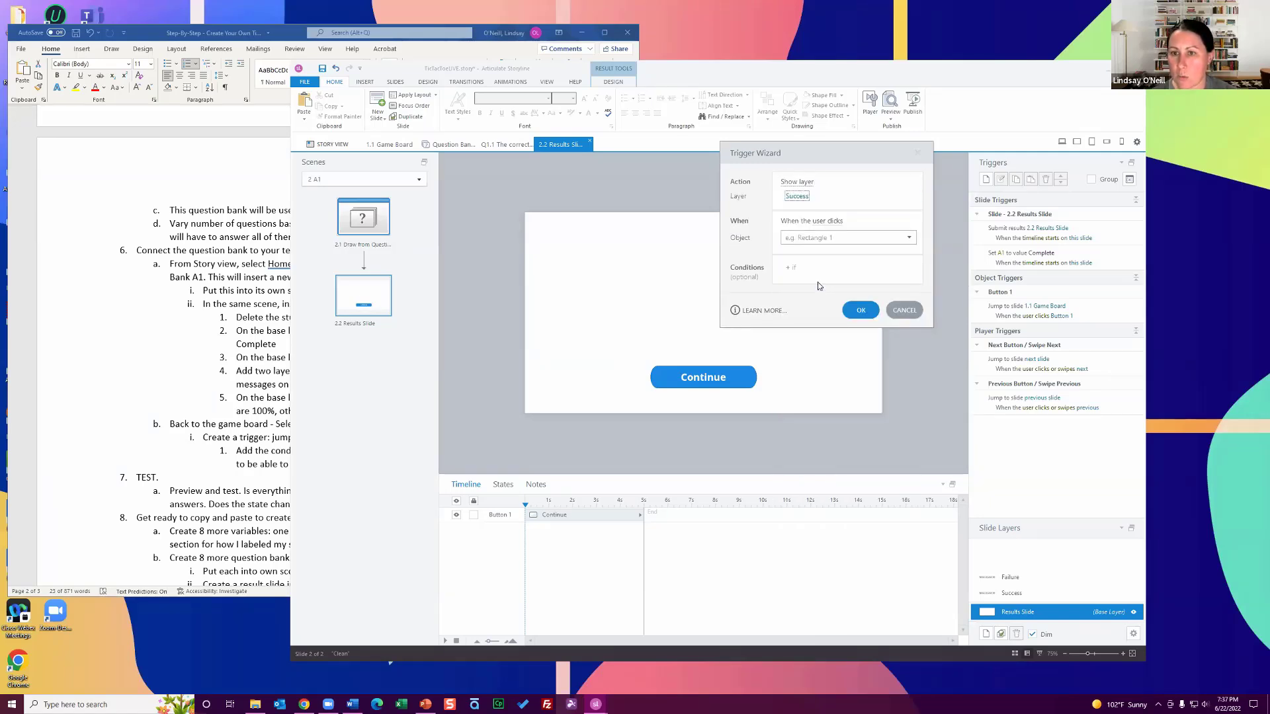
left_click(828, 222)
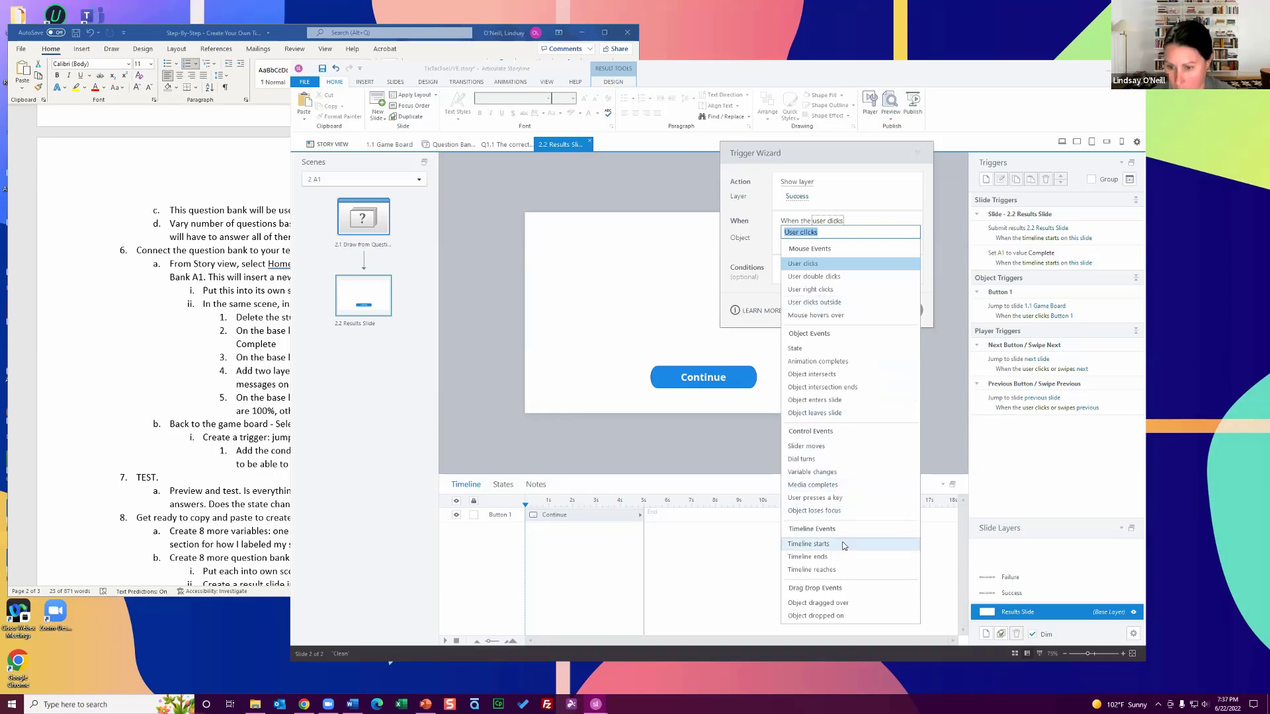
left_click(867, 543)
- Add the condition Results.ScorePercent equal to value 100 to the Success layer trigger and save it
left_click(814, 263)
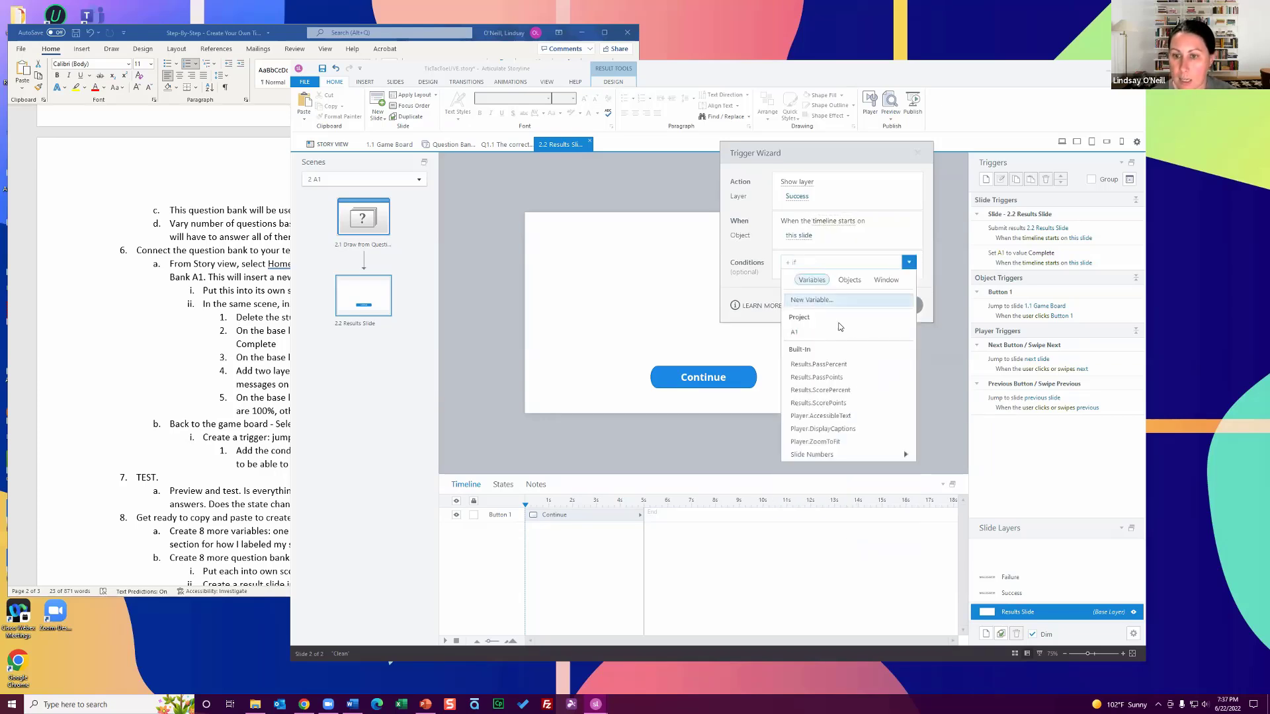
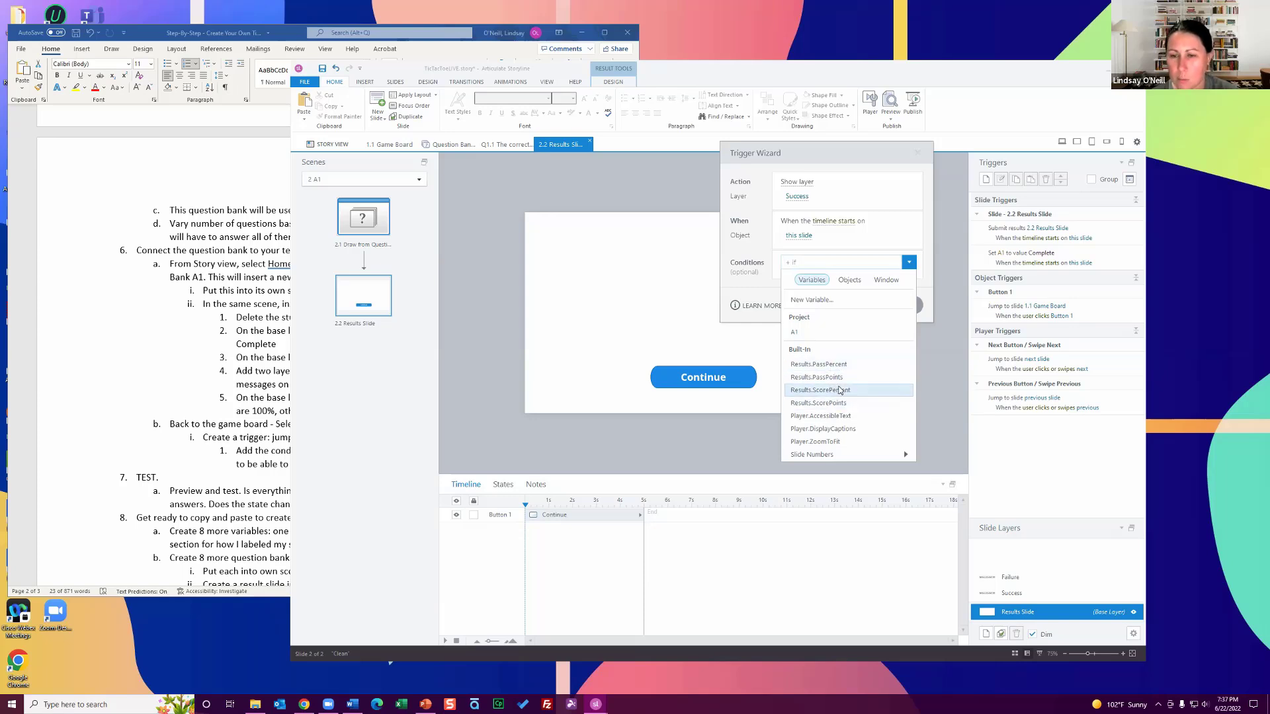
left_click(839, 390)
left_click(877, 261)
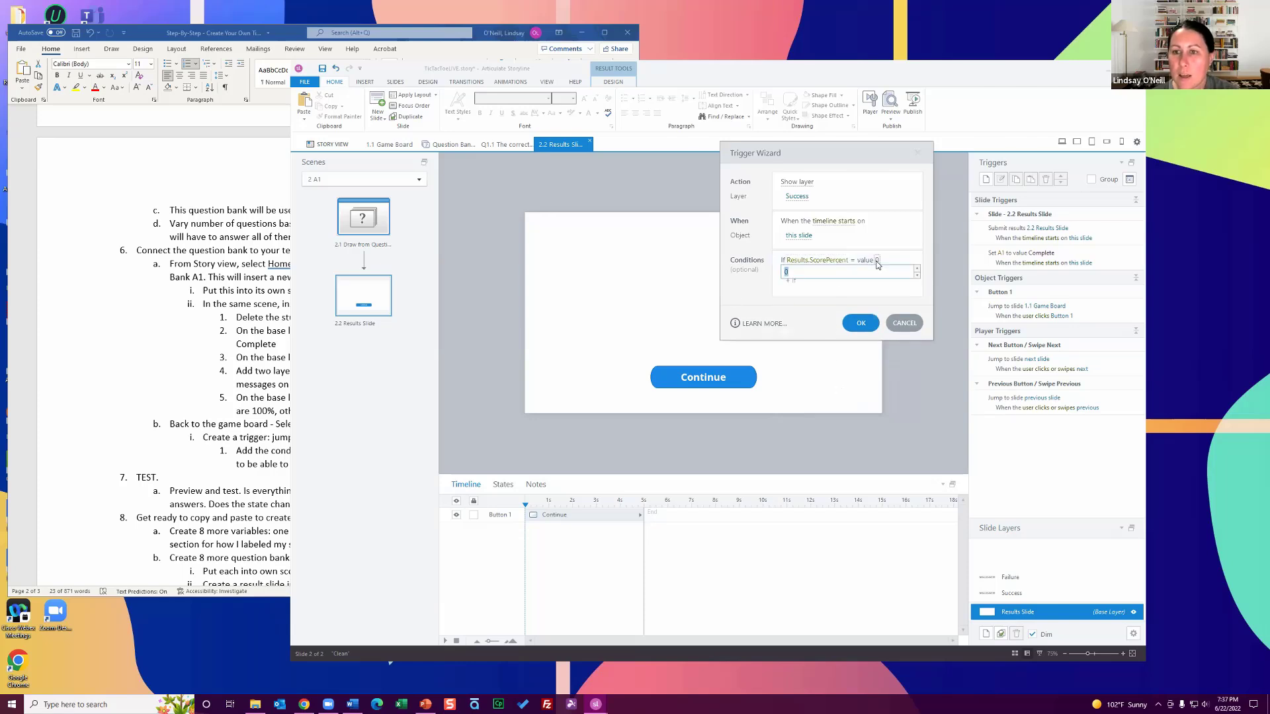
type("100")
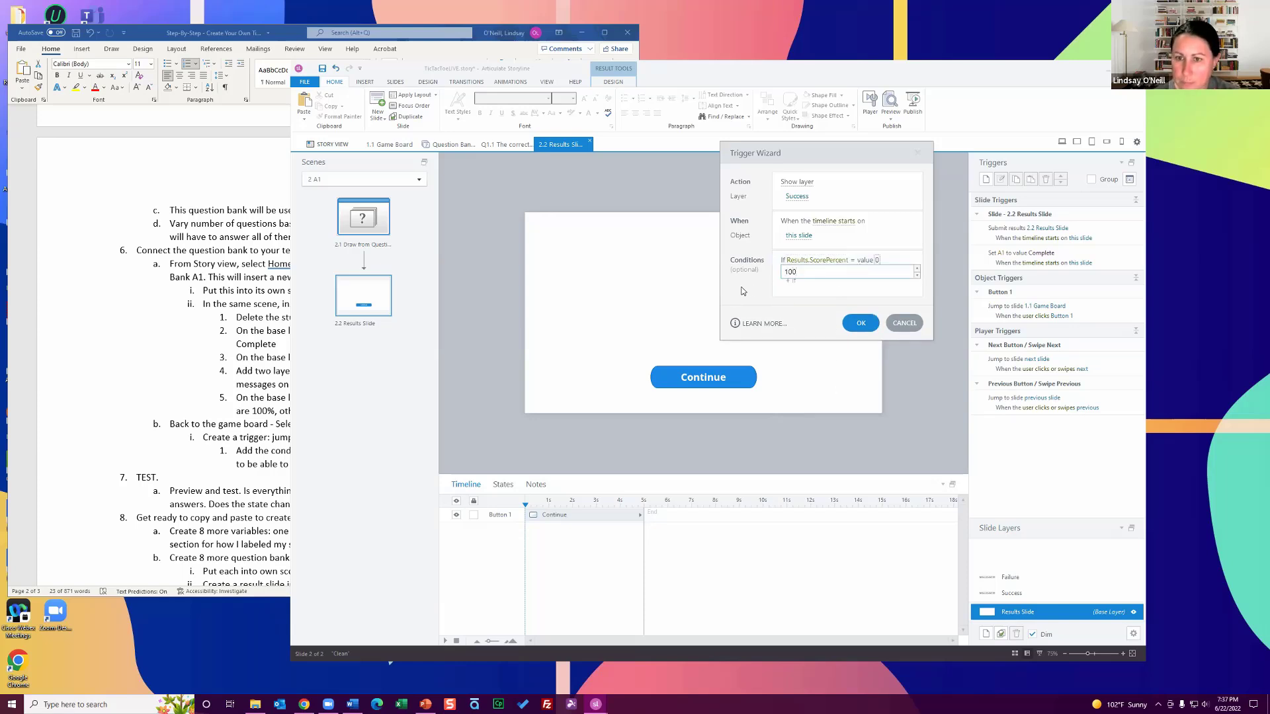
key("Return")
left_click(861, 323)
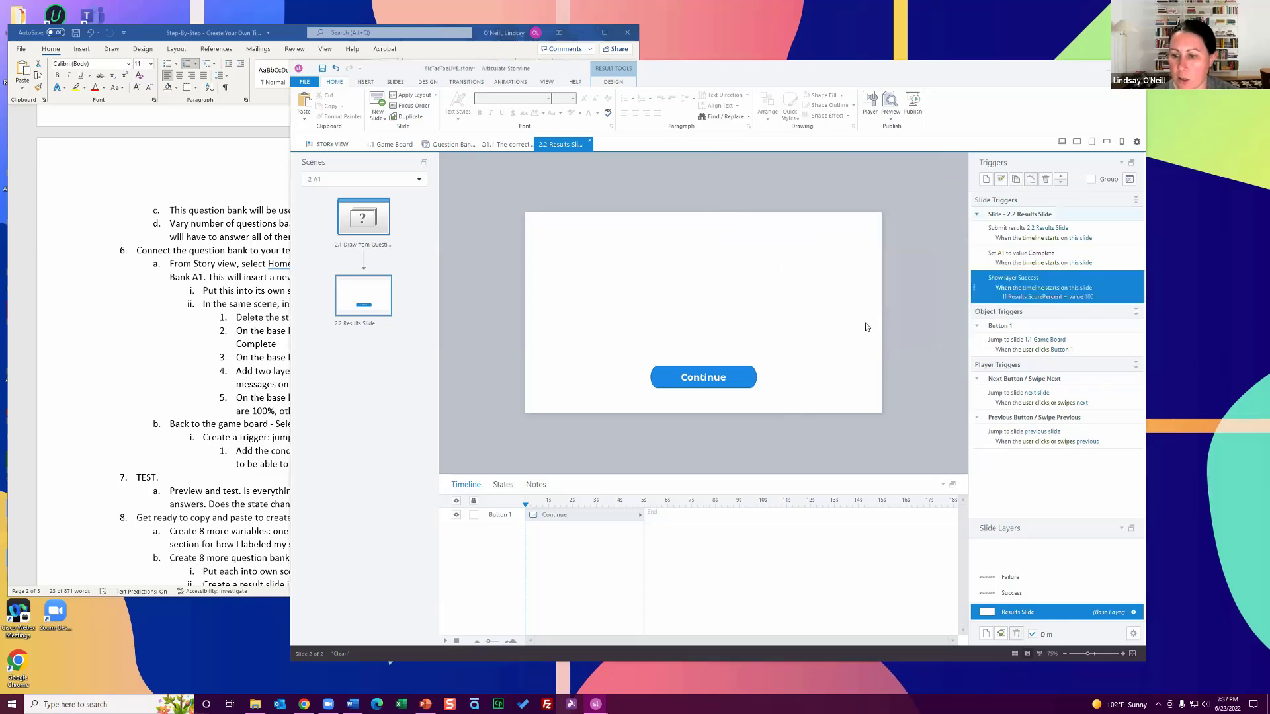
- Duplicate the Success layer trigger on the base layer and make the copy show the Failure layer
left_click(1015, 179)
left_click(1030, 179)
left_click(1032, 312)
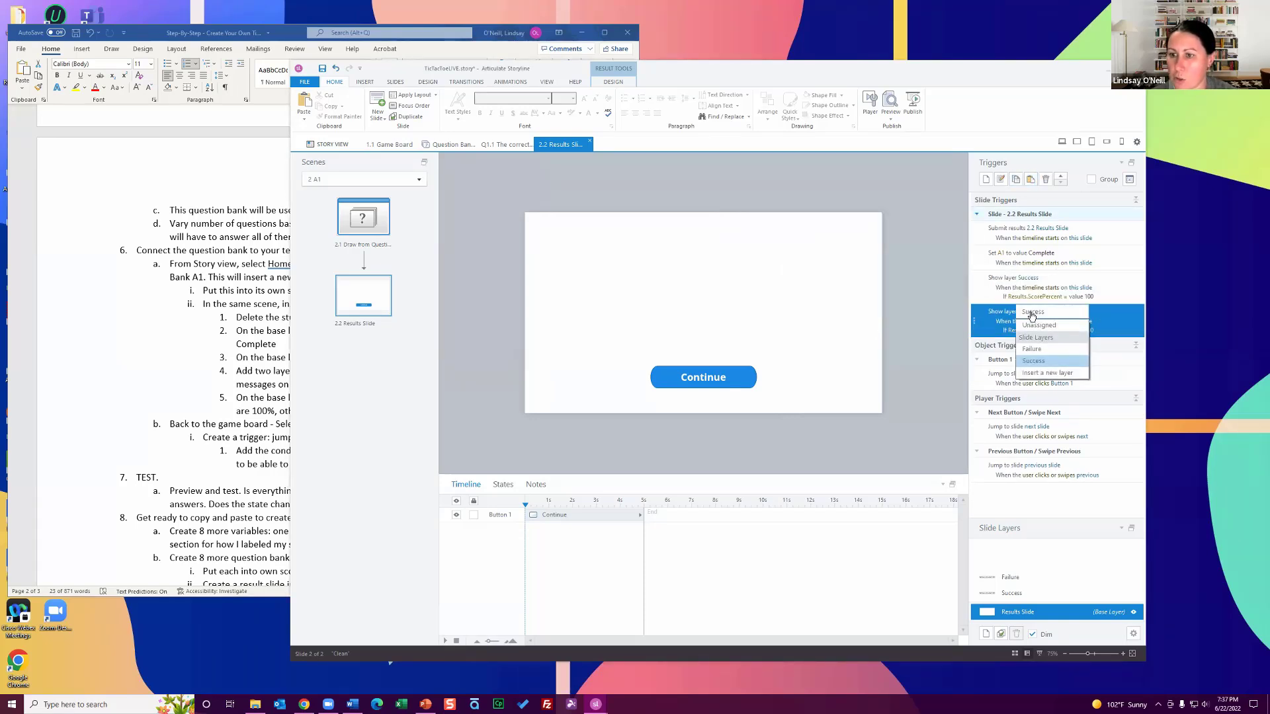
left_click(1037, 352)
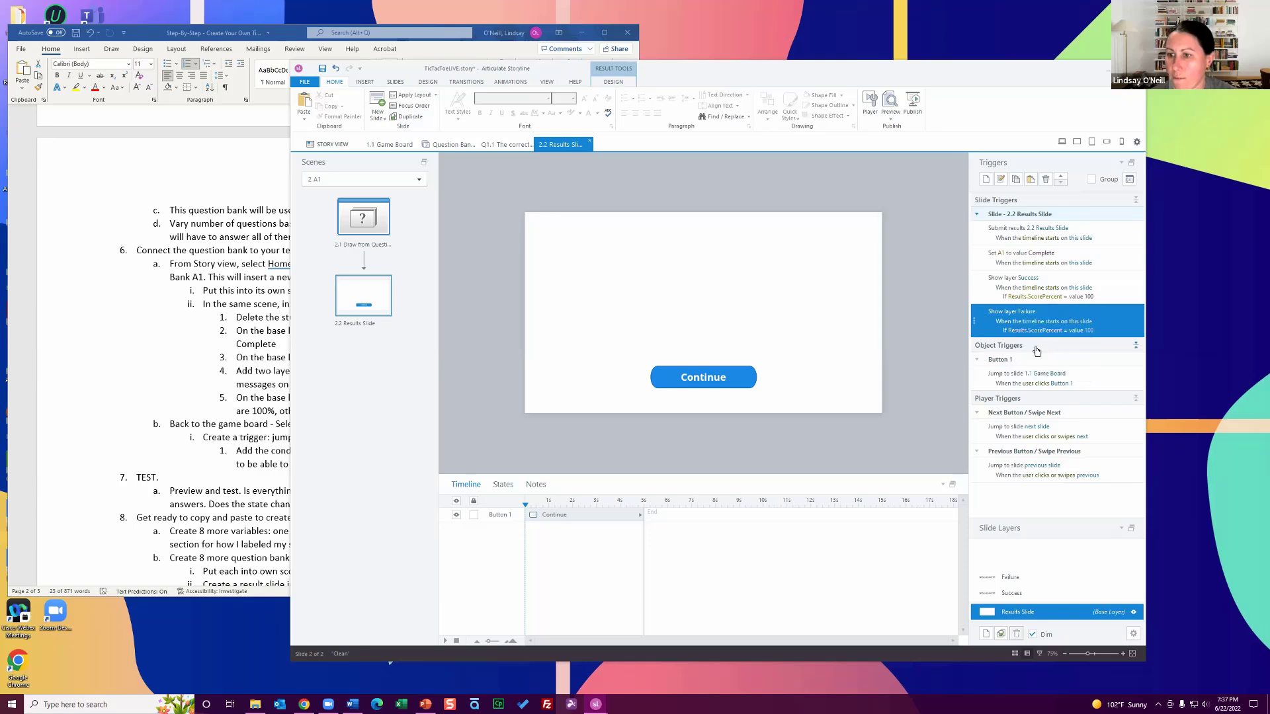
- Change the Failure layer trigger's condition so Results.ScorePercent is less than value 100
left_click(1068, 331)
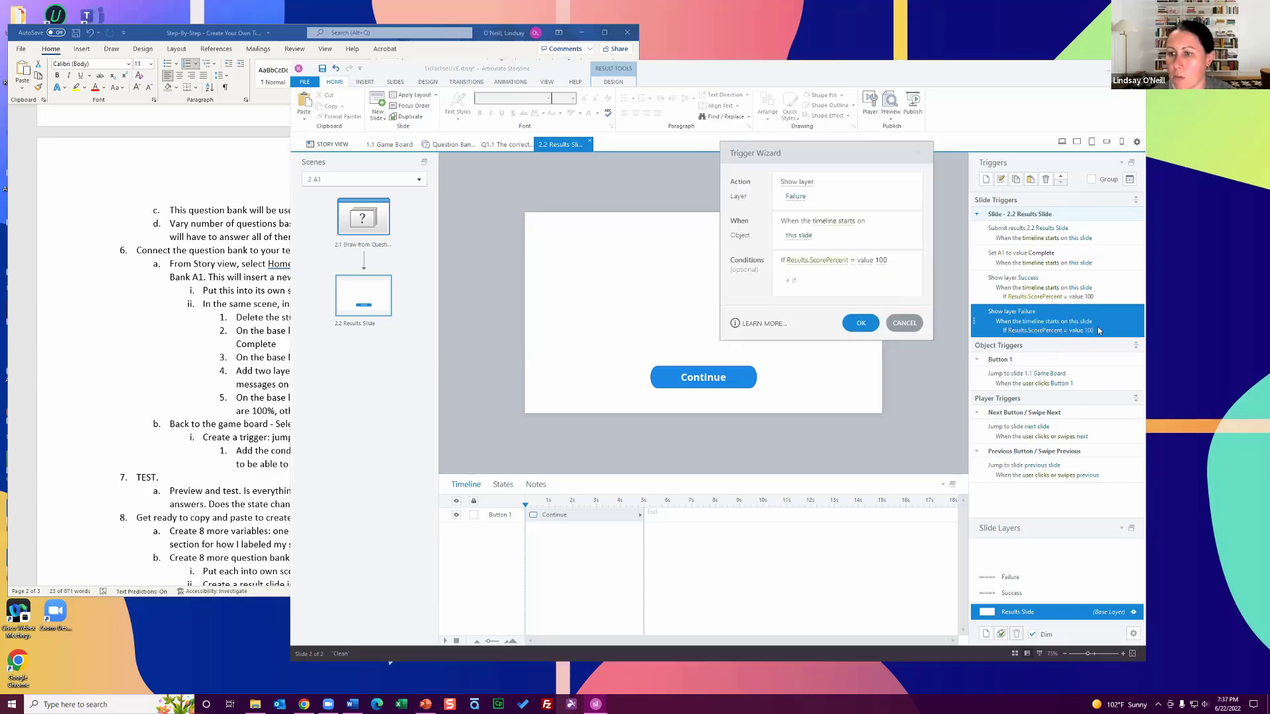
left_click(864, 260)
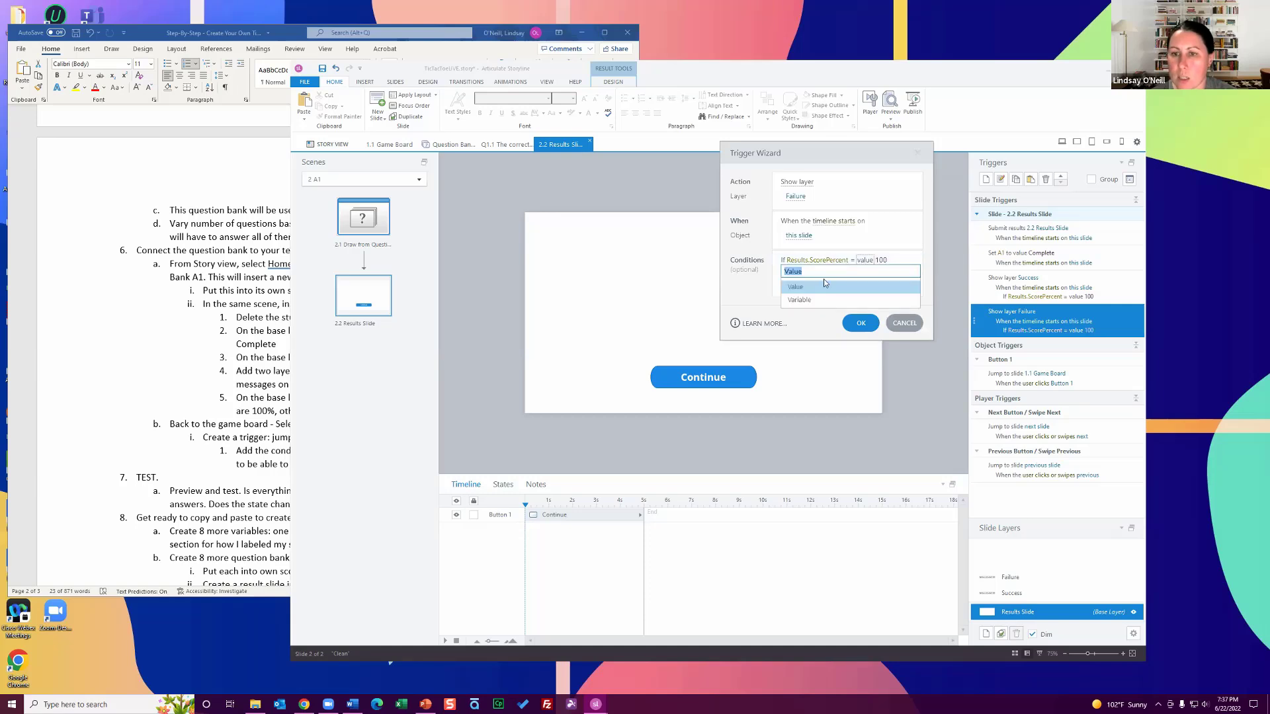
left_click(853, 260)
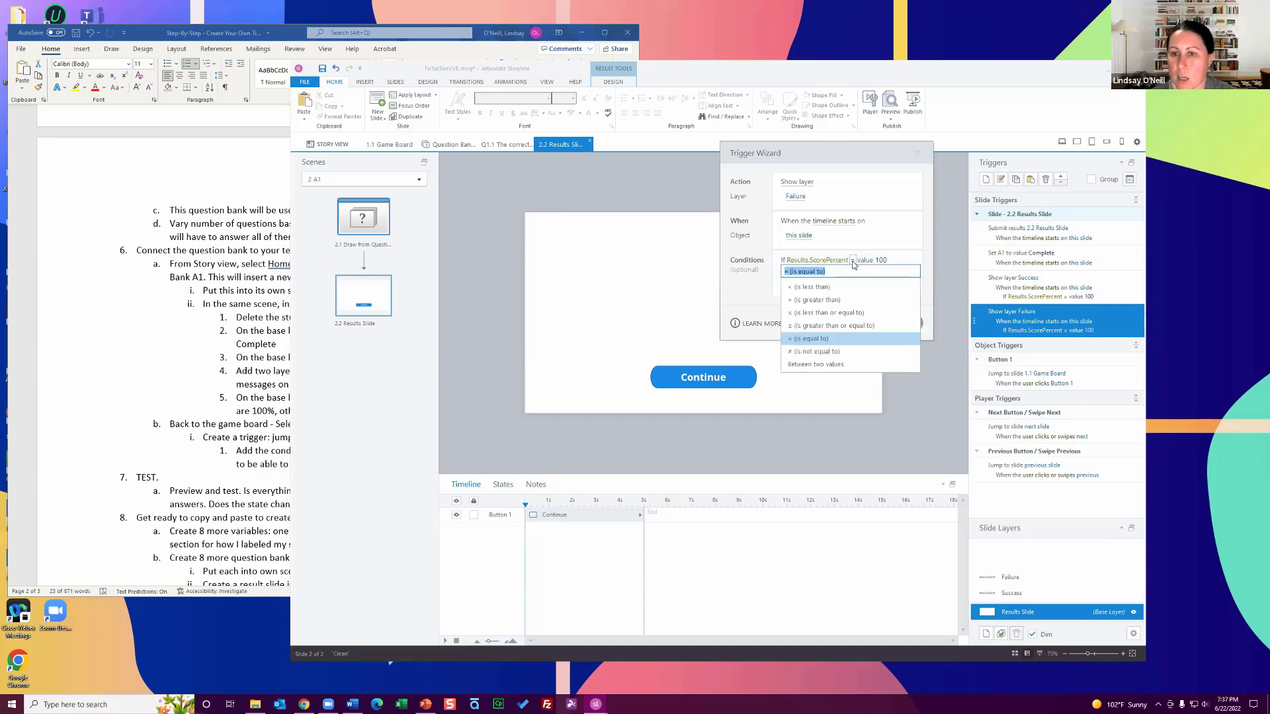
left_click(838, 287)
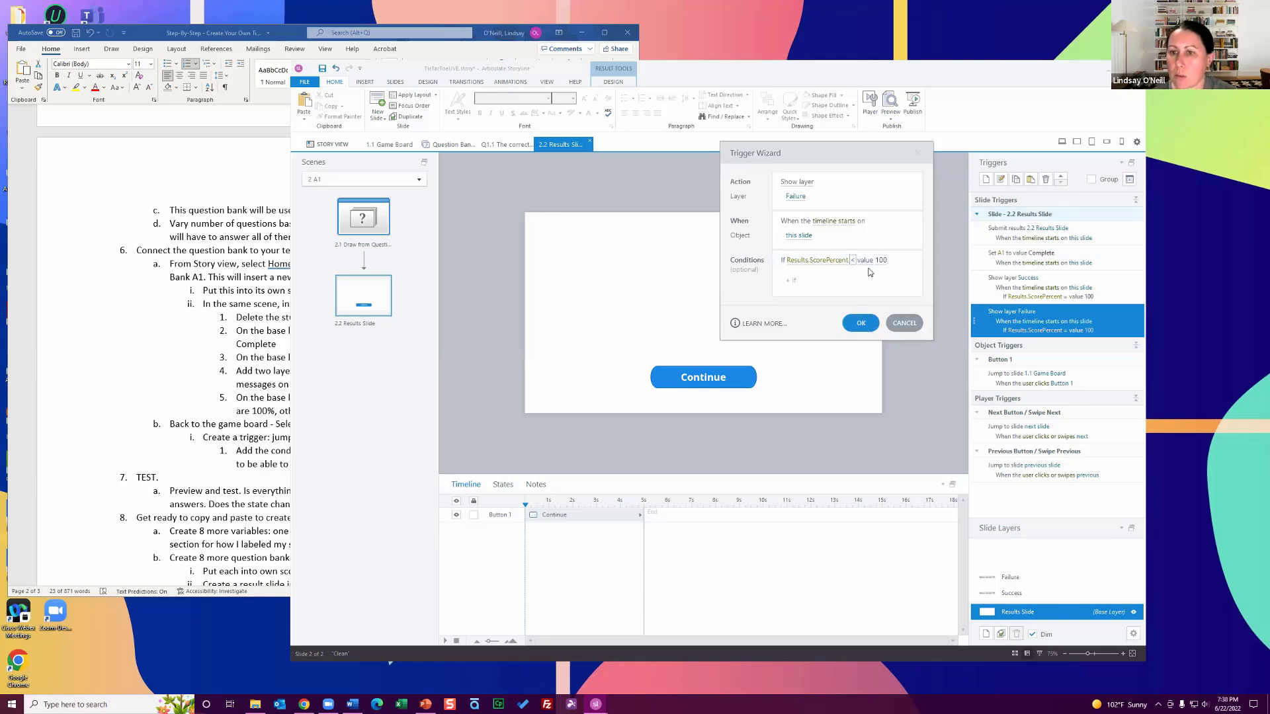
left_click(862, 322)
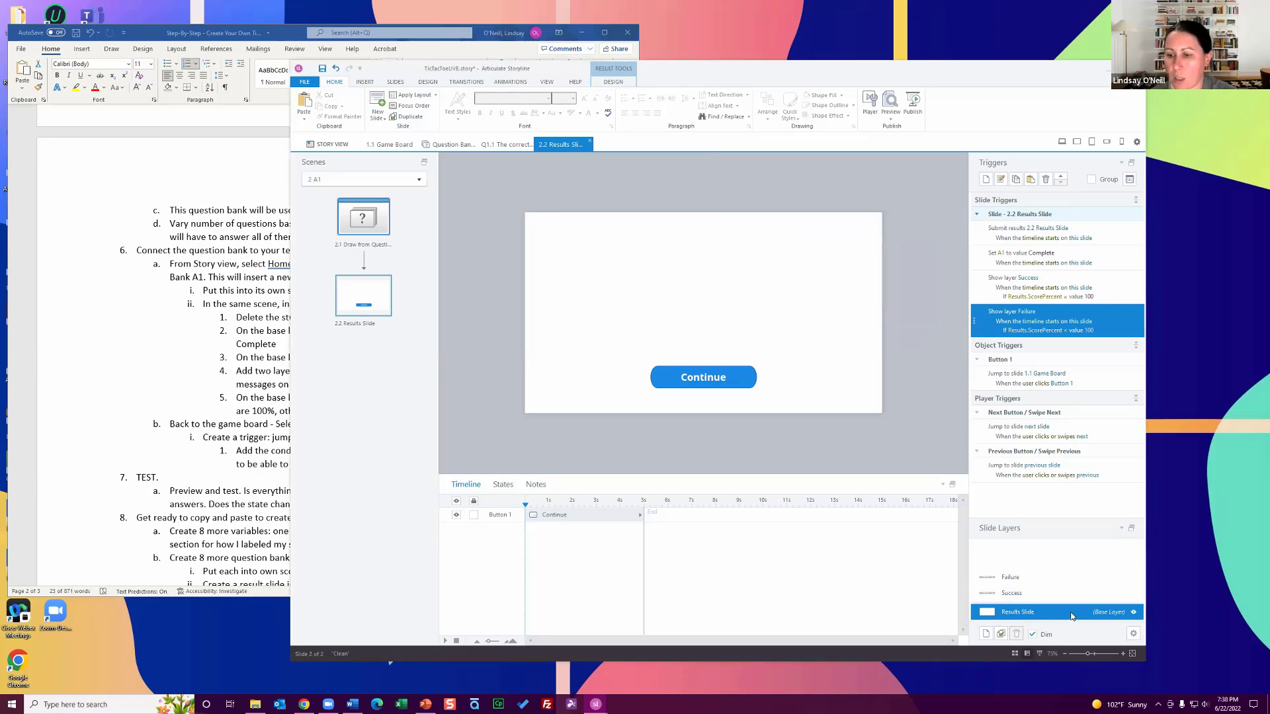
- Check the next instructions in the Word document, and copy the base layer's A1 trigger onto the Success layer with the value Success
left_click(238, 365)
scroll(340, 363, "down", 3)
left_click(339, 363)
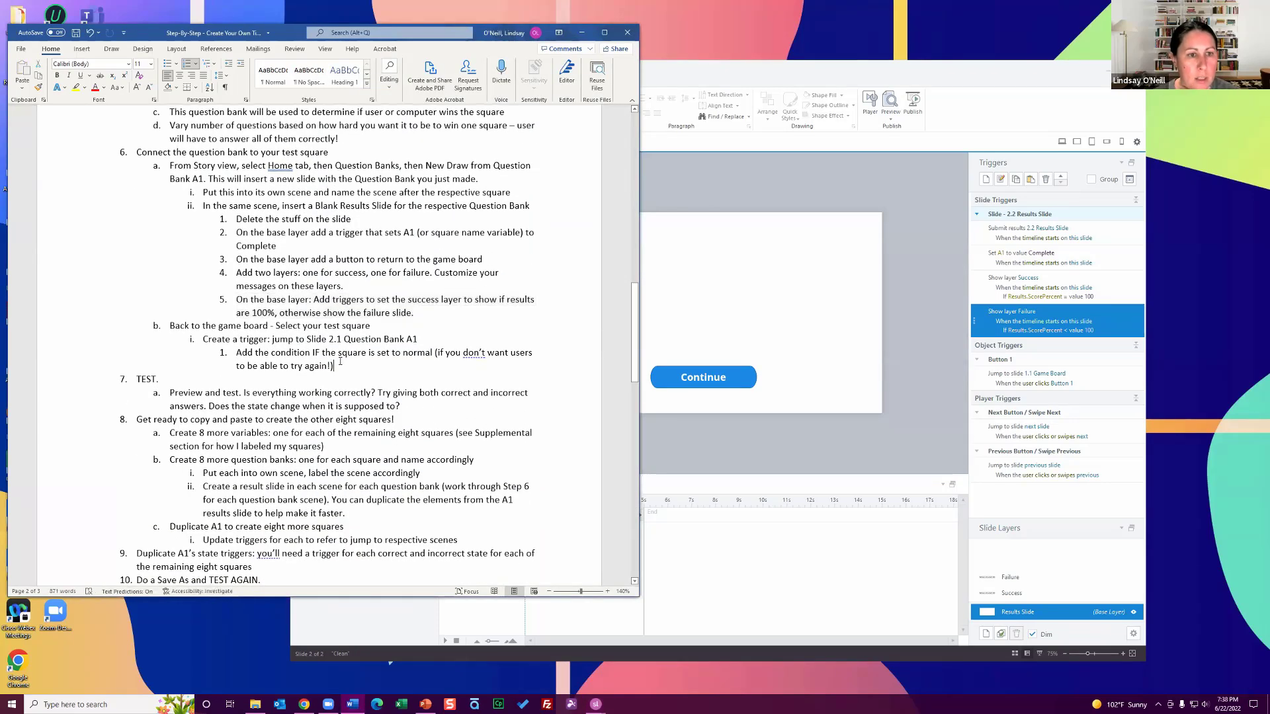
left_click(1100, 262)
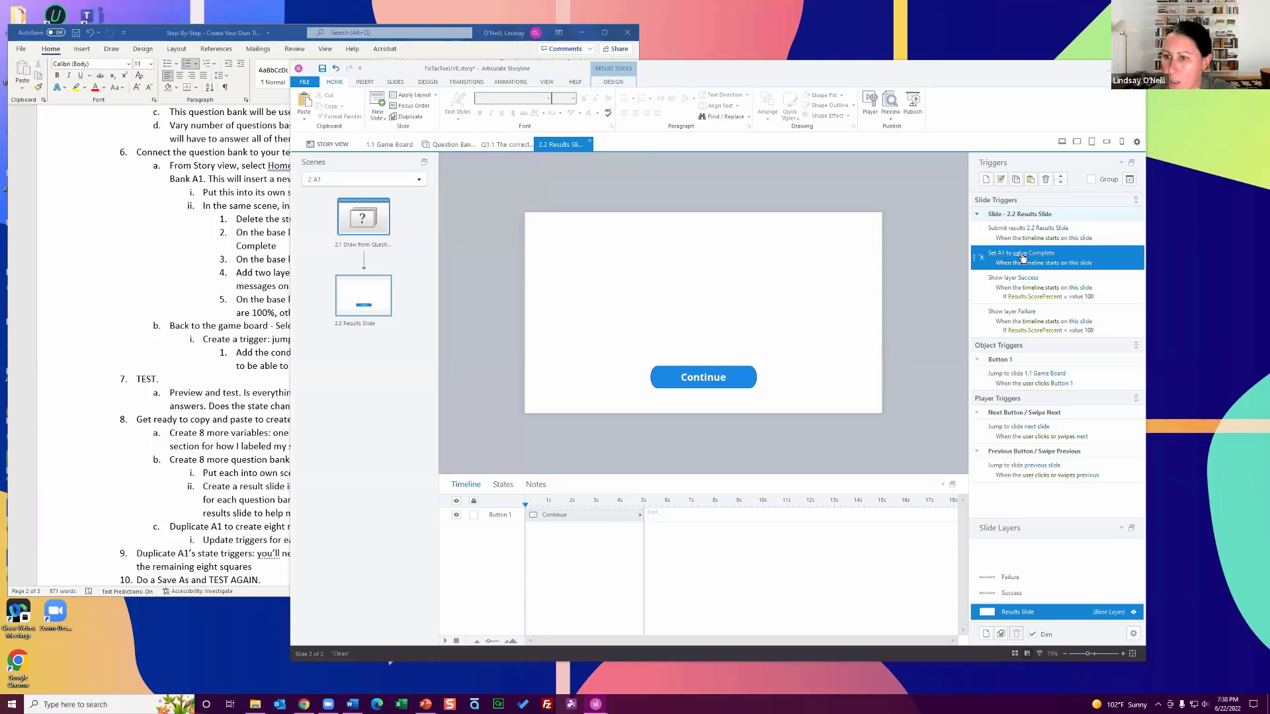
left_click(1056, 589)
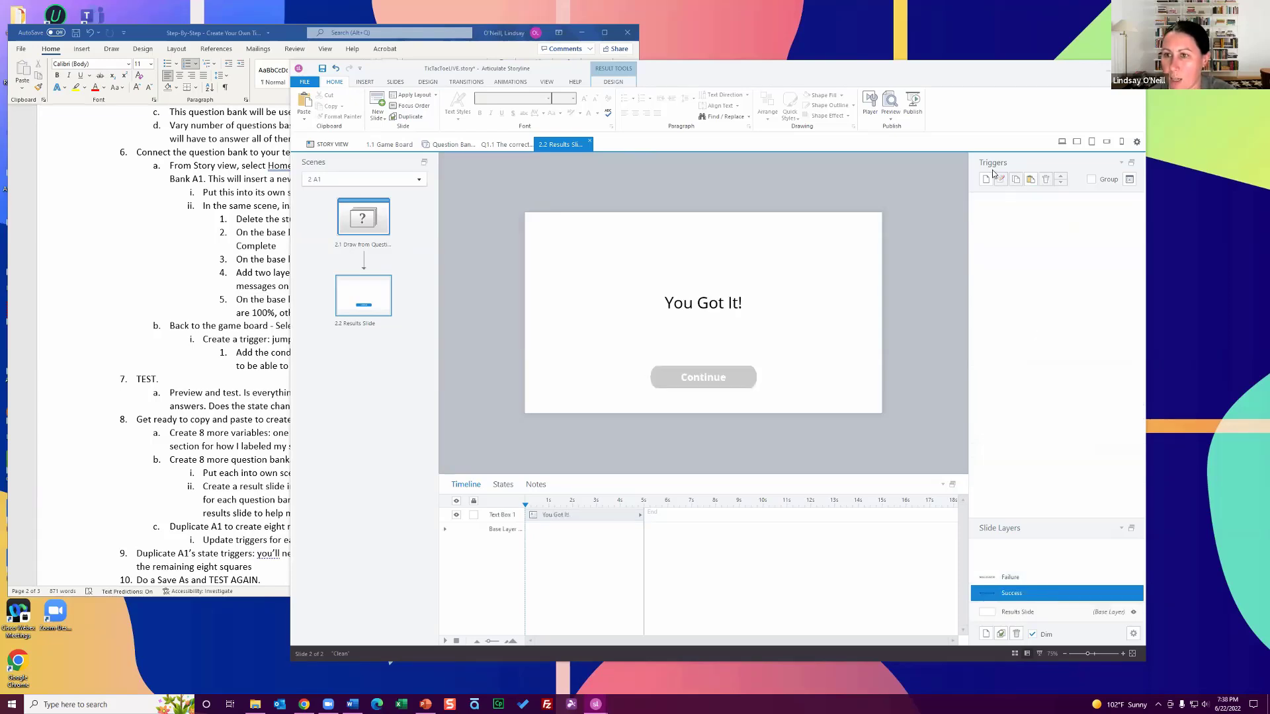
left_click(1030, 181)
left_click(1047, 229)
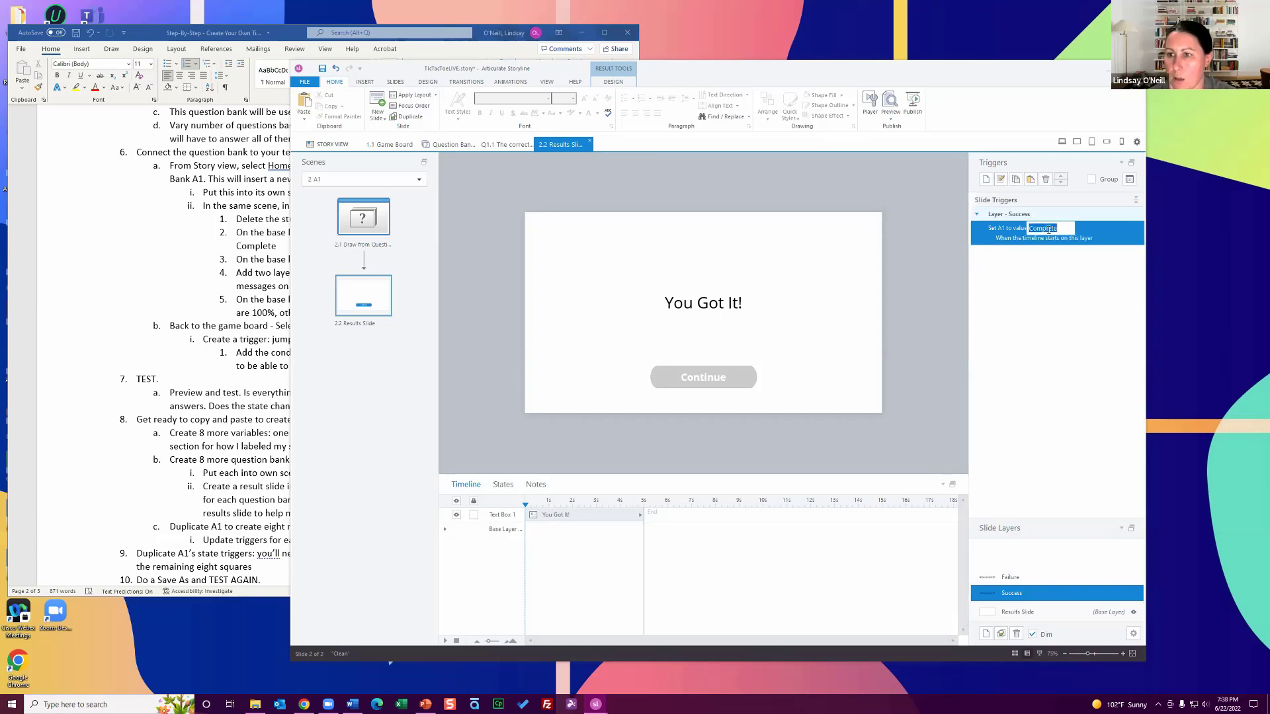
type("Success")
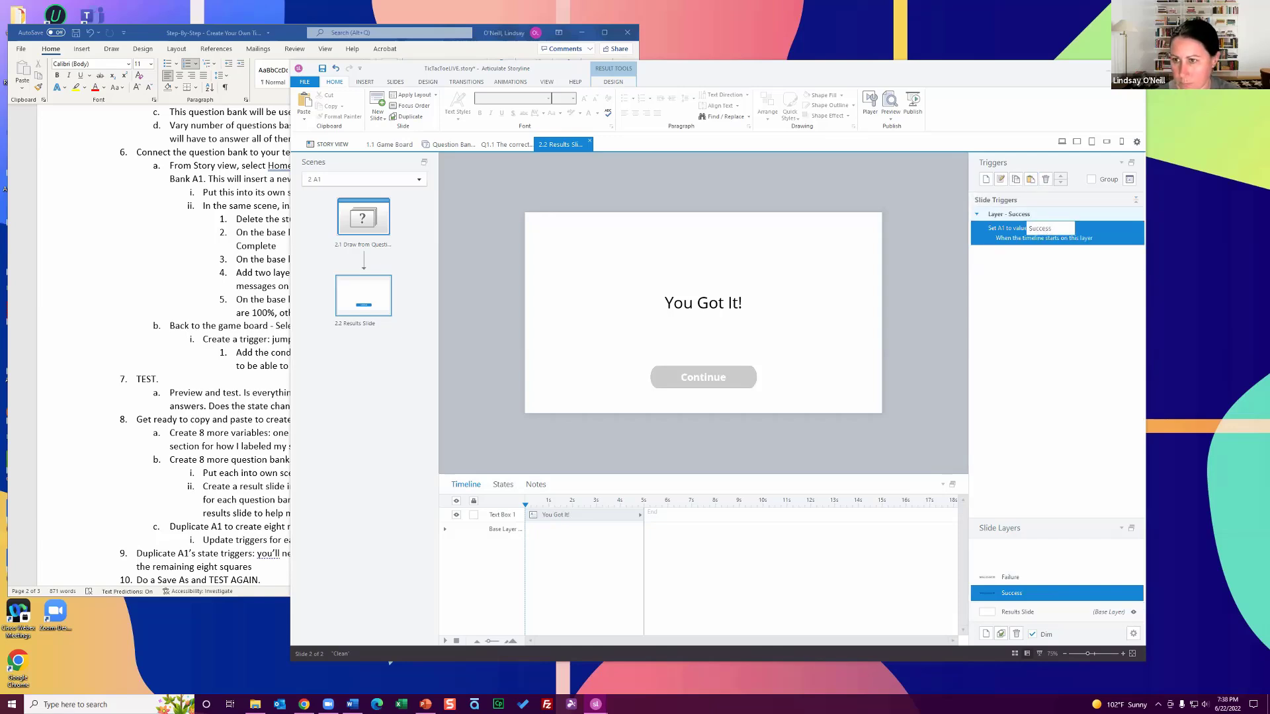
key("Return")
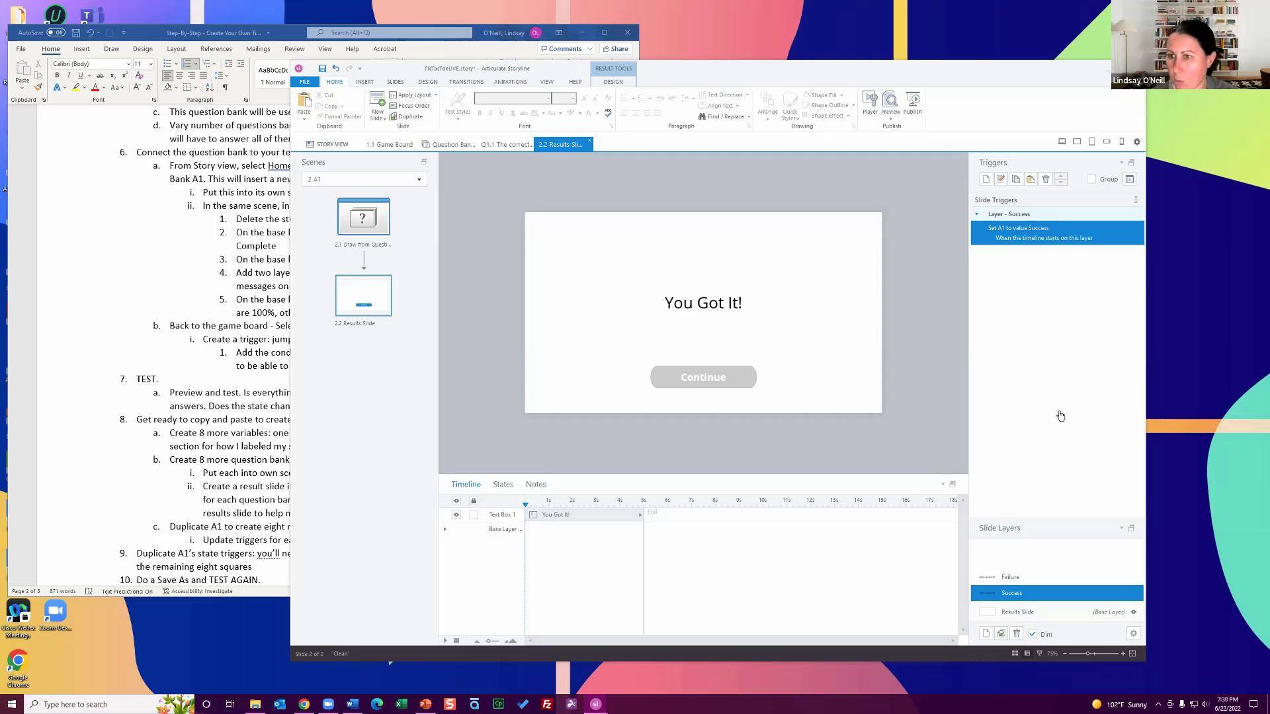
- Paste the A1 variable trigger onto the Failure layer and set its value to Failure
left_click(1030, 577)
left_click(1022, 226)
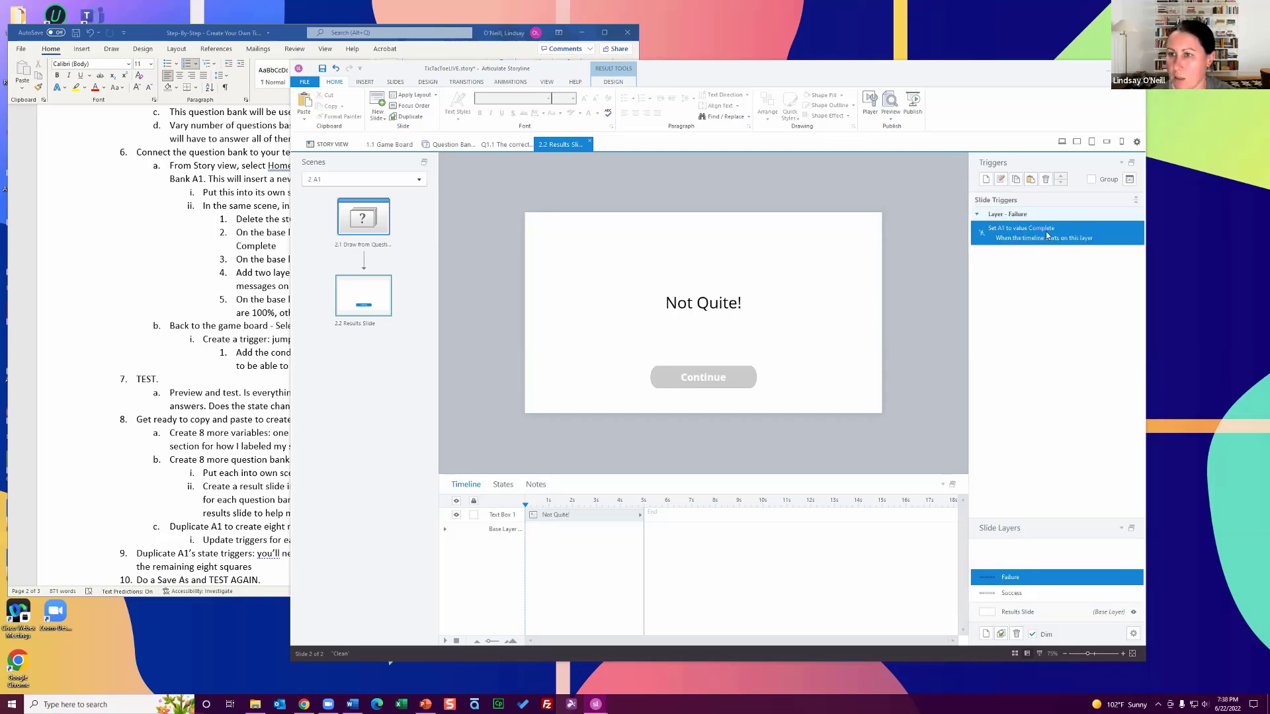
left_click(1045, 229)
type("Failu")
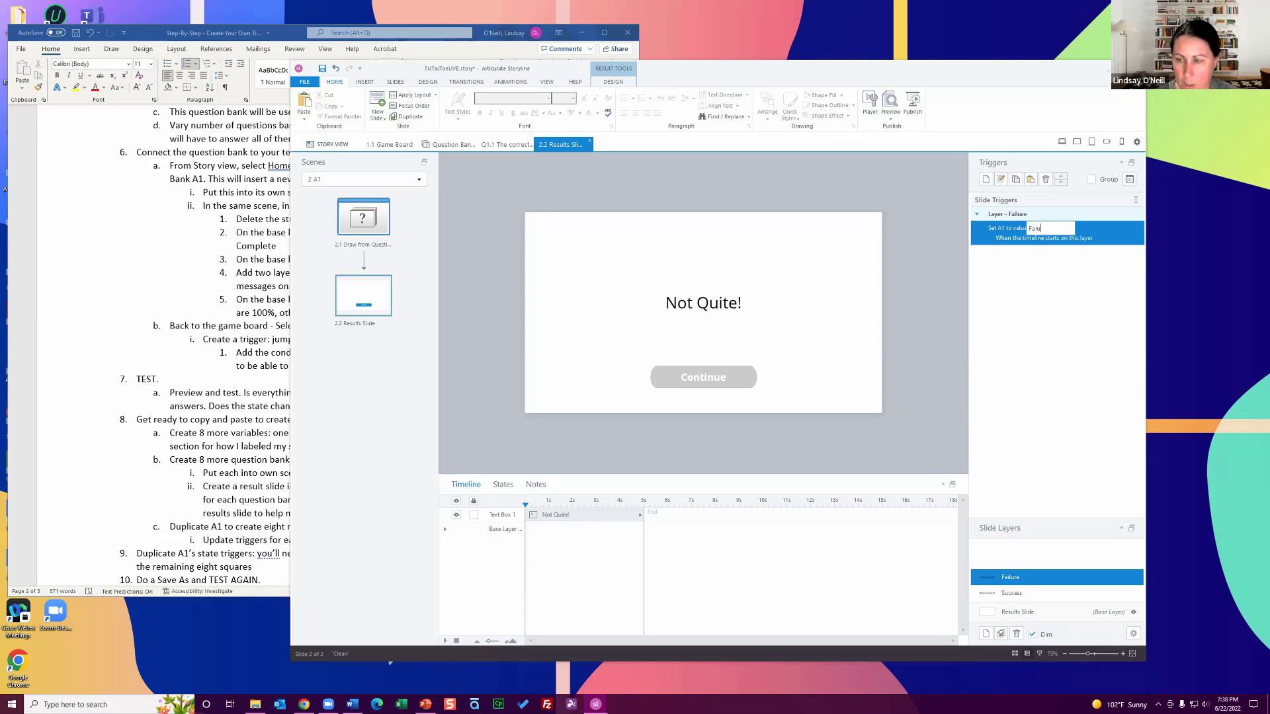
type("re")
key("Return")
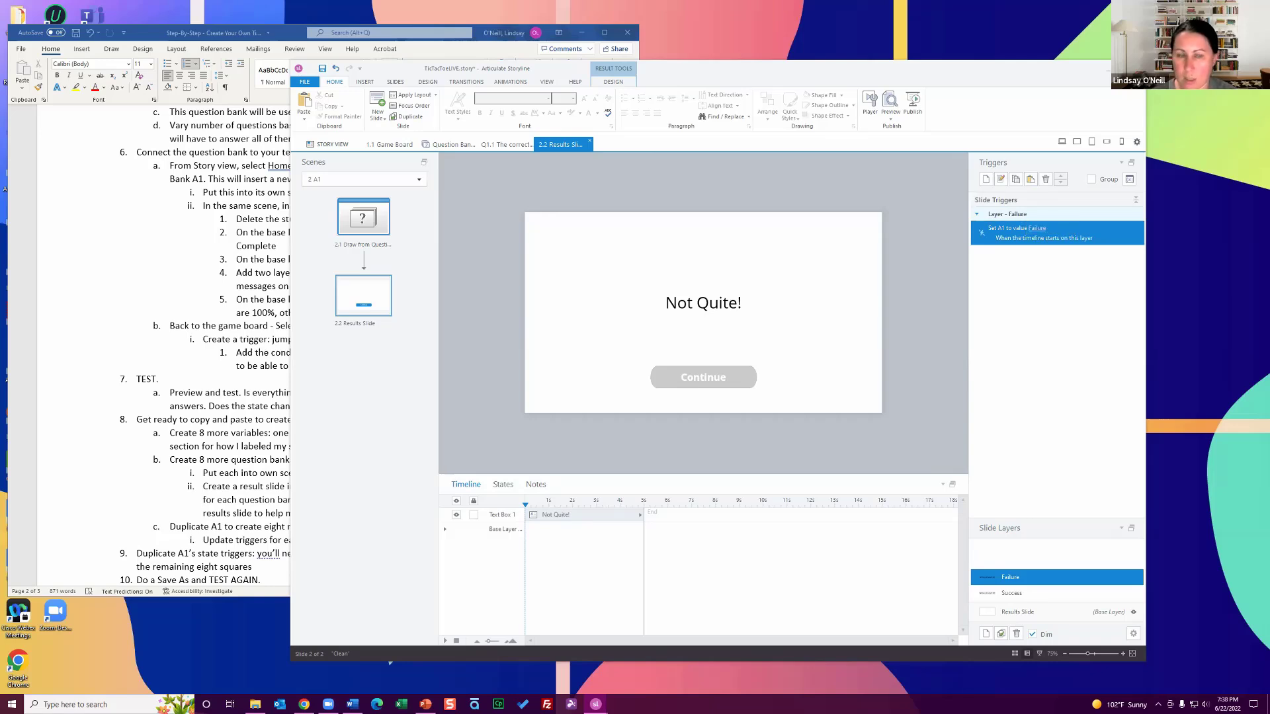
- Switch to the Word document and reword item 2 so the trigger goes on the slide layers and sets A1 to Success/Failure
left_click(177, 252)
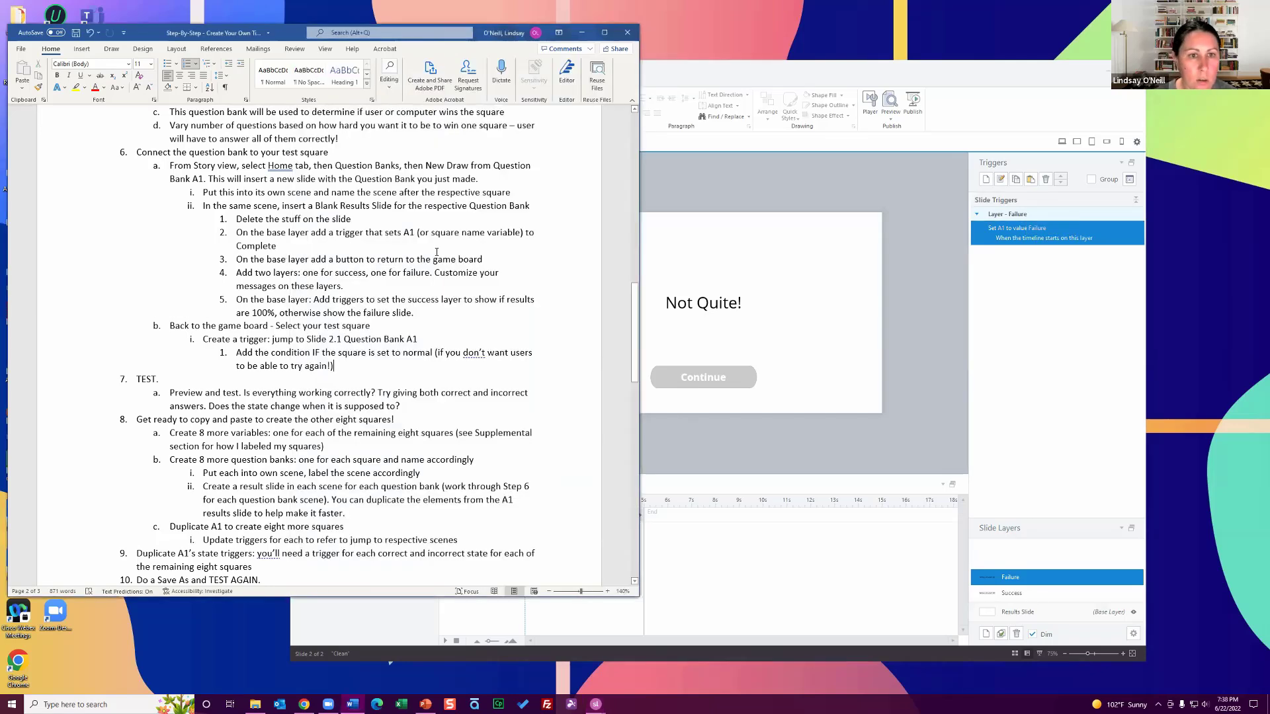
triple_click(273, 233)
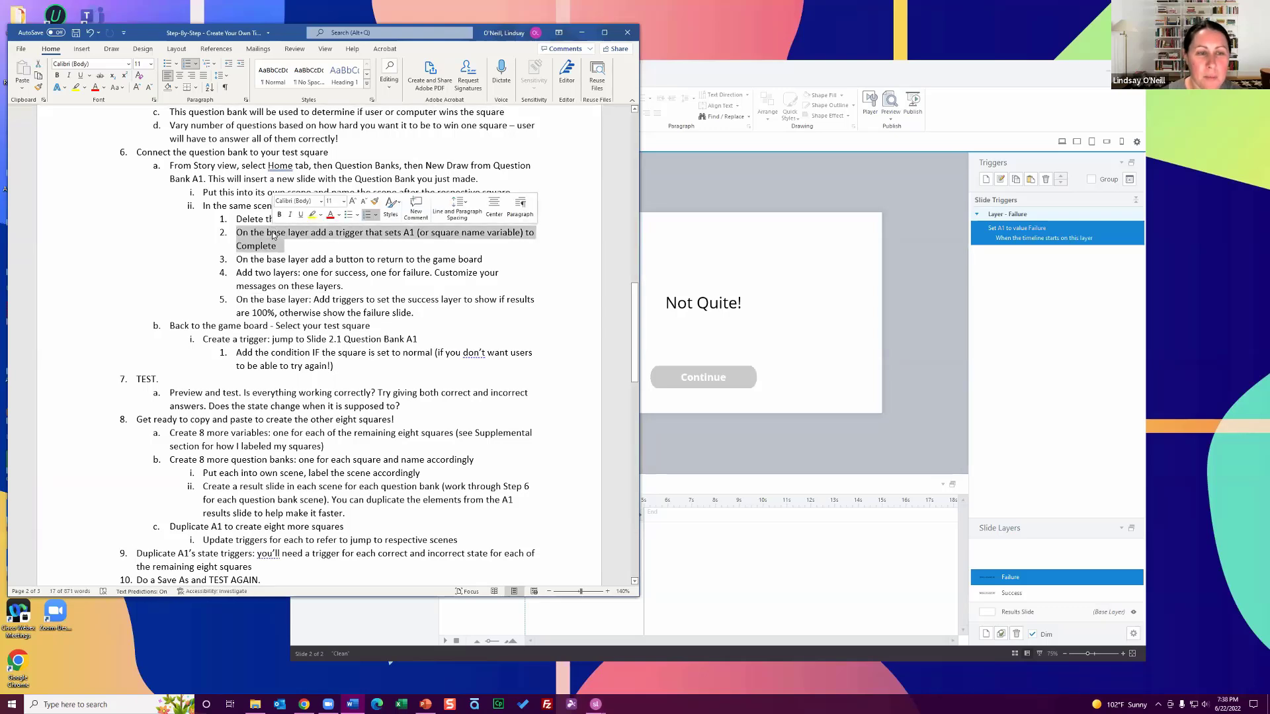
double_click(273, 234)
type("slide layer")
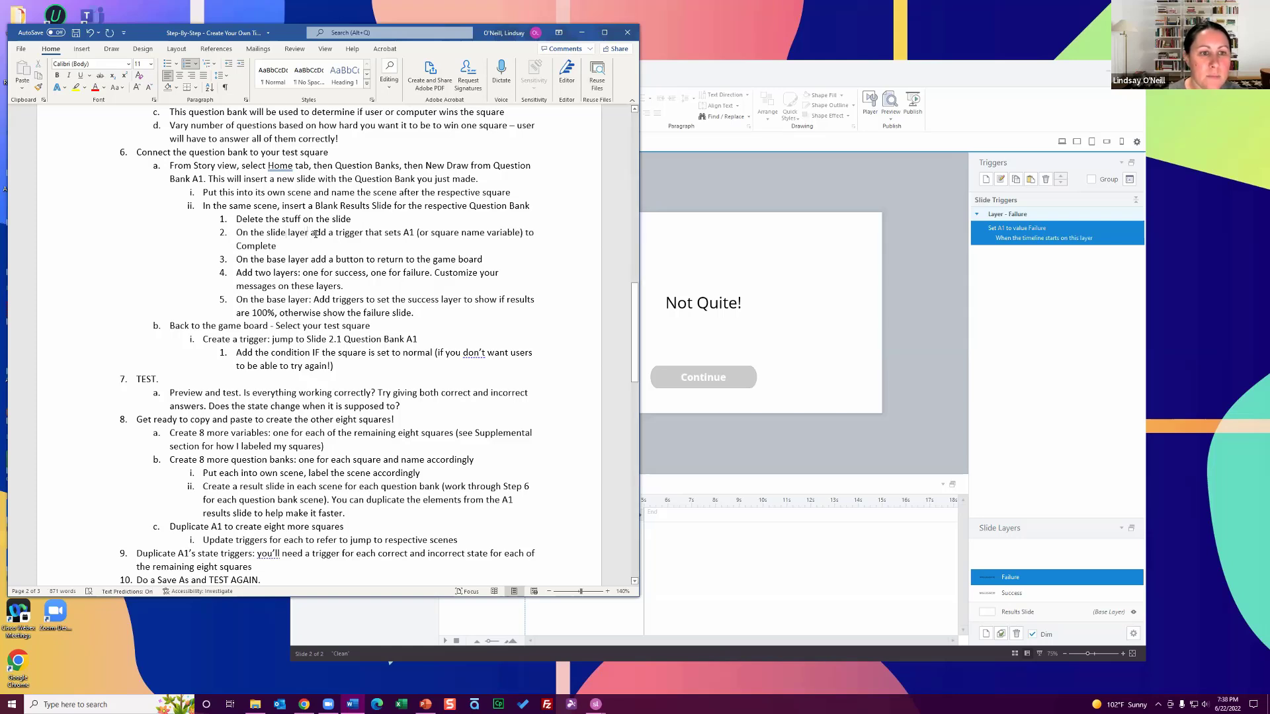
type("s")
double_click(268, 246)
type("Success")
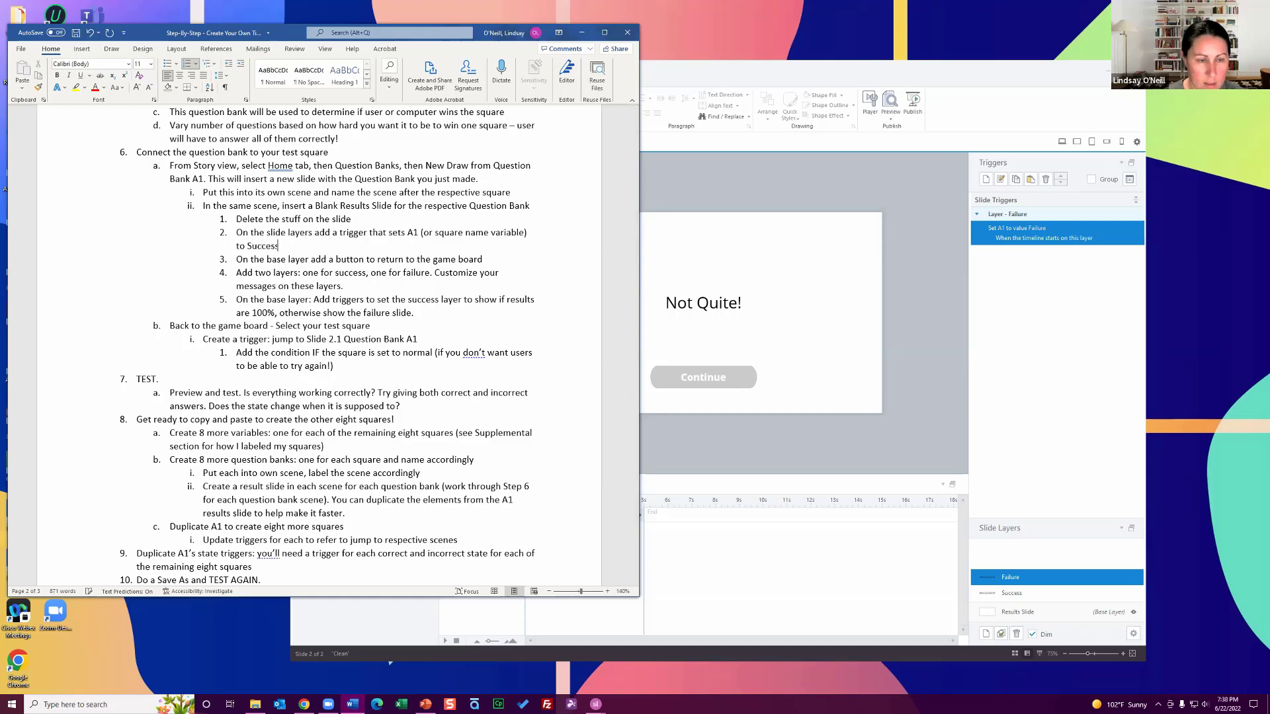
type("/Failuere")
key("BackSpace")
key("BackSpace")
key("BackSpace")
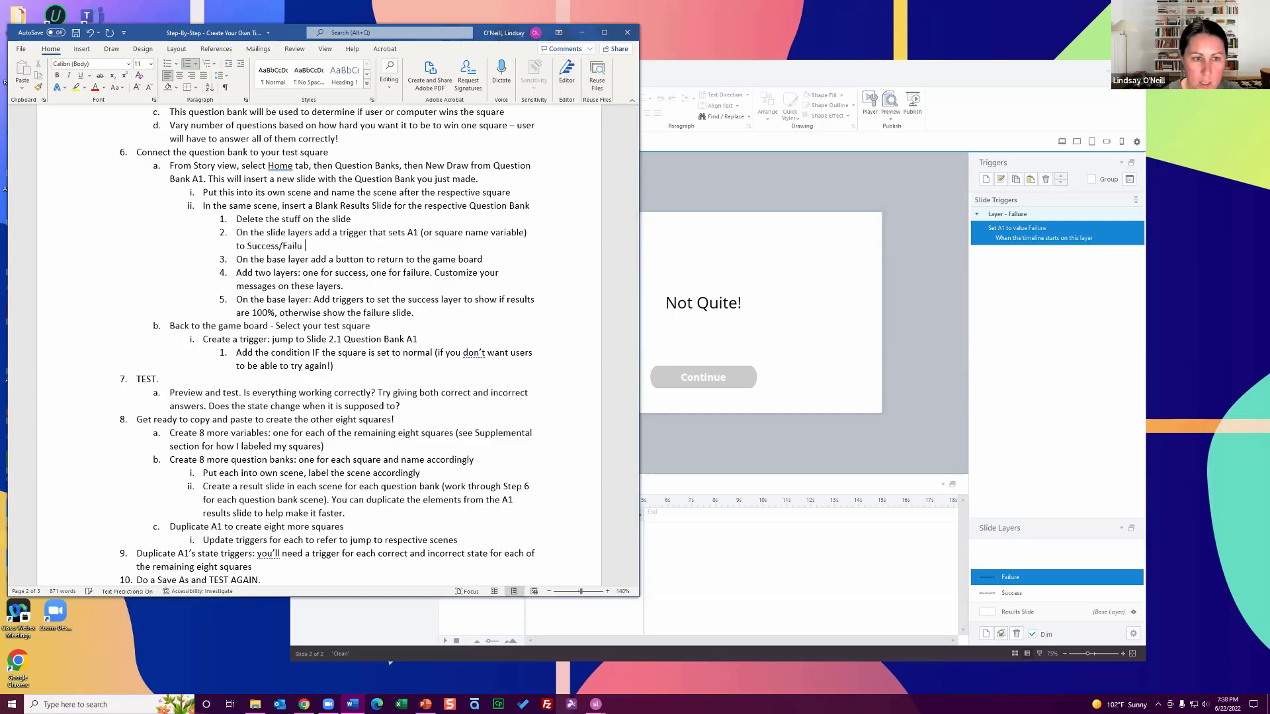
type("re")
- Move the slide layers trigger instruction below the item about adding the success and failure layers
double_click(227, 238)
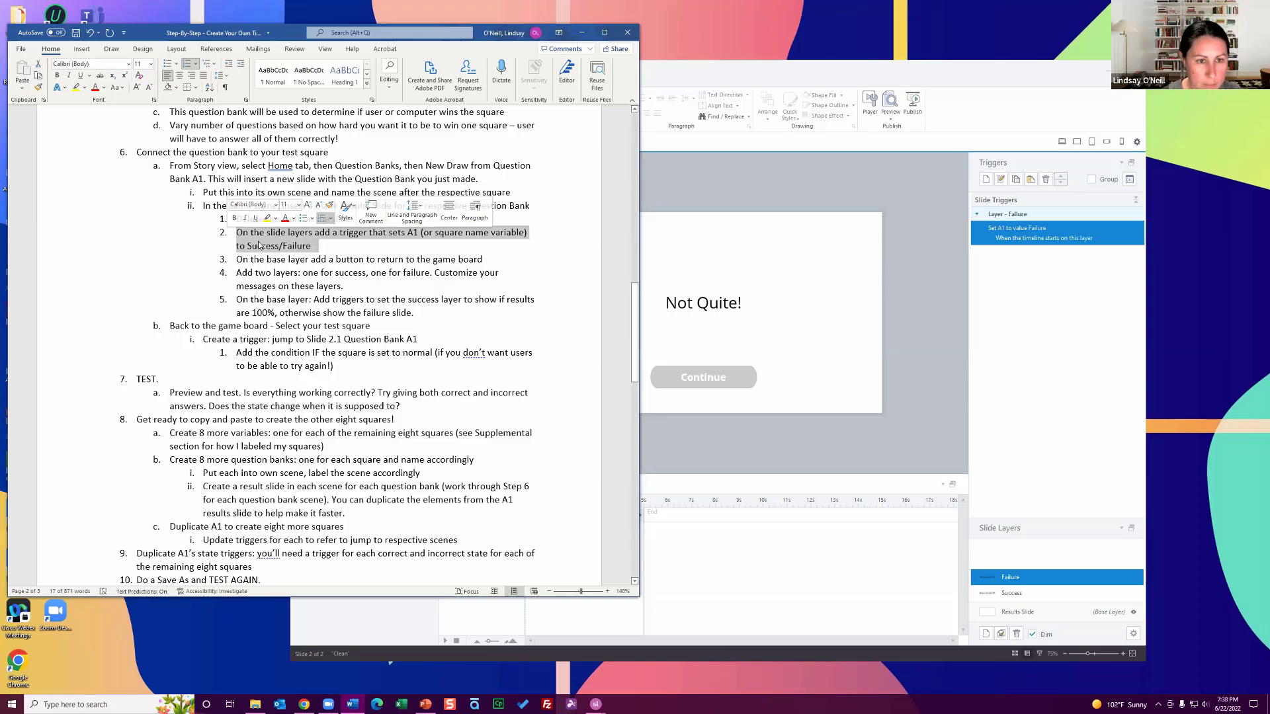
left_click_drag(259, 246, 236, 301)
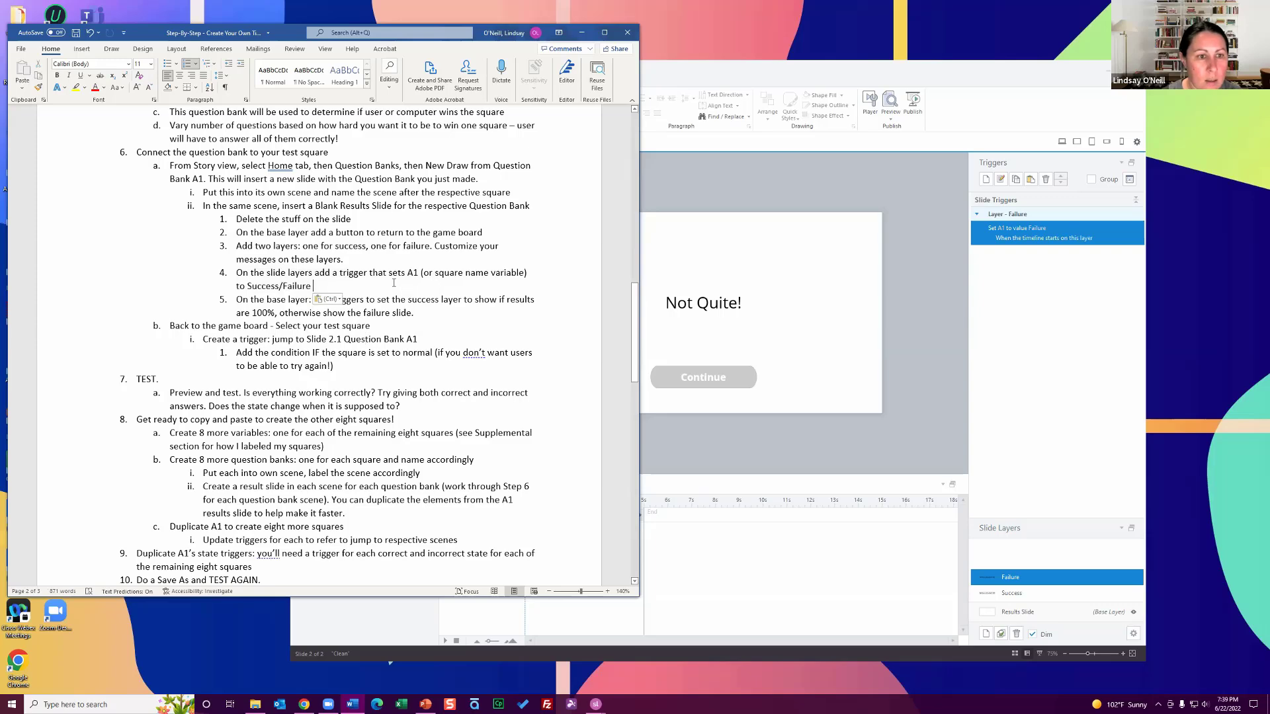
left_click(433, 313)
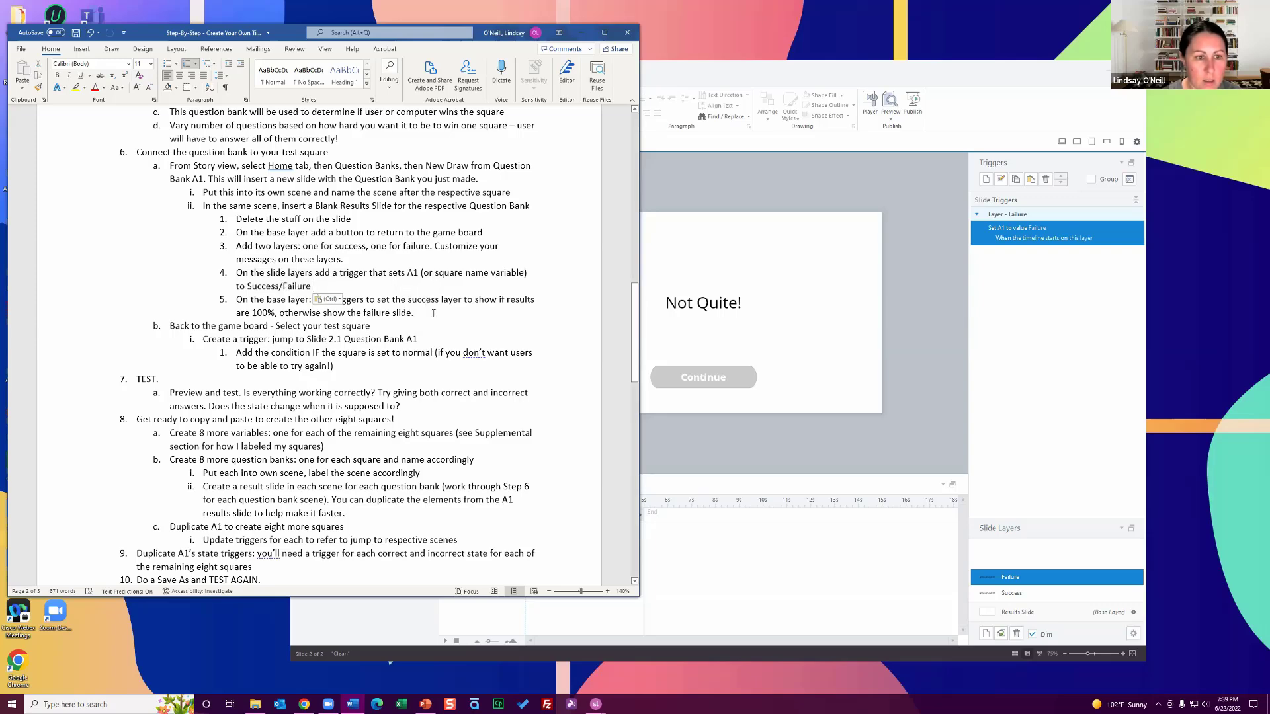
- Back in Storyline, delete the base layer's trigger setting A1 to Complete, and check the triggers on the Failure and Success layers
left_click(1019, 612)
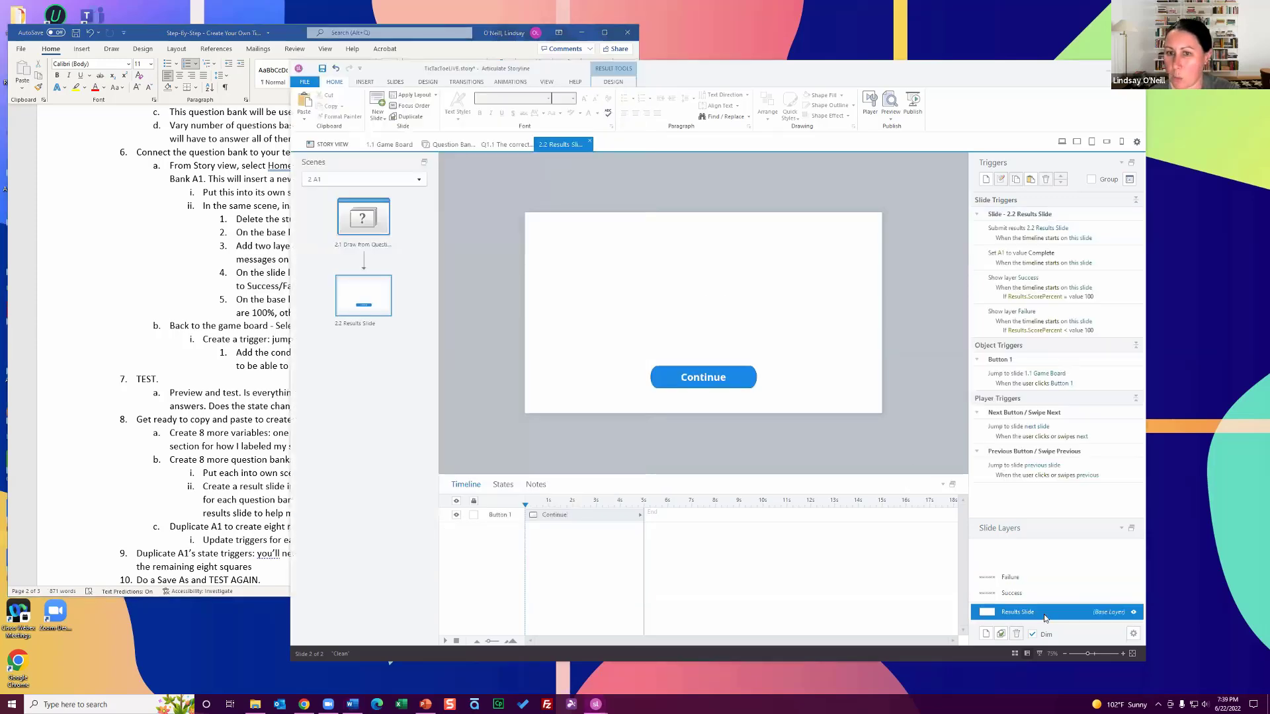
left_click(1111, 262)
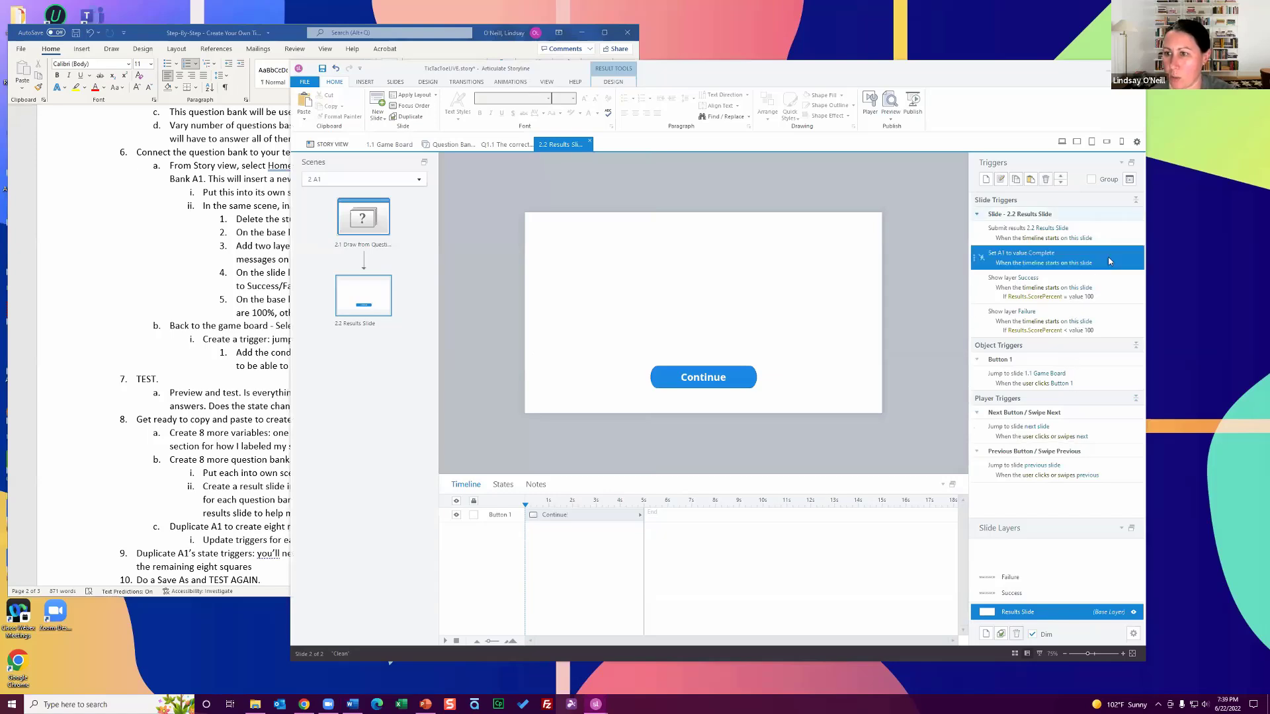
left_click(1045, 180)
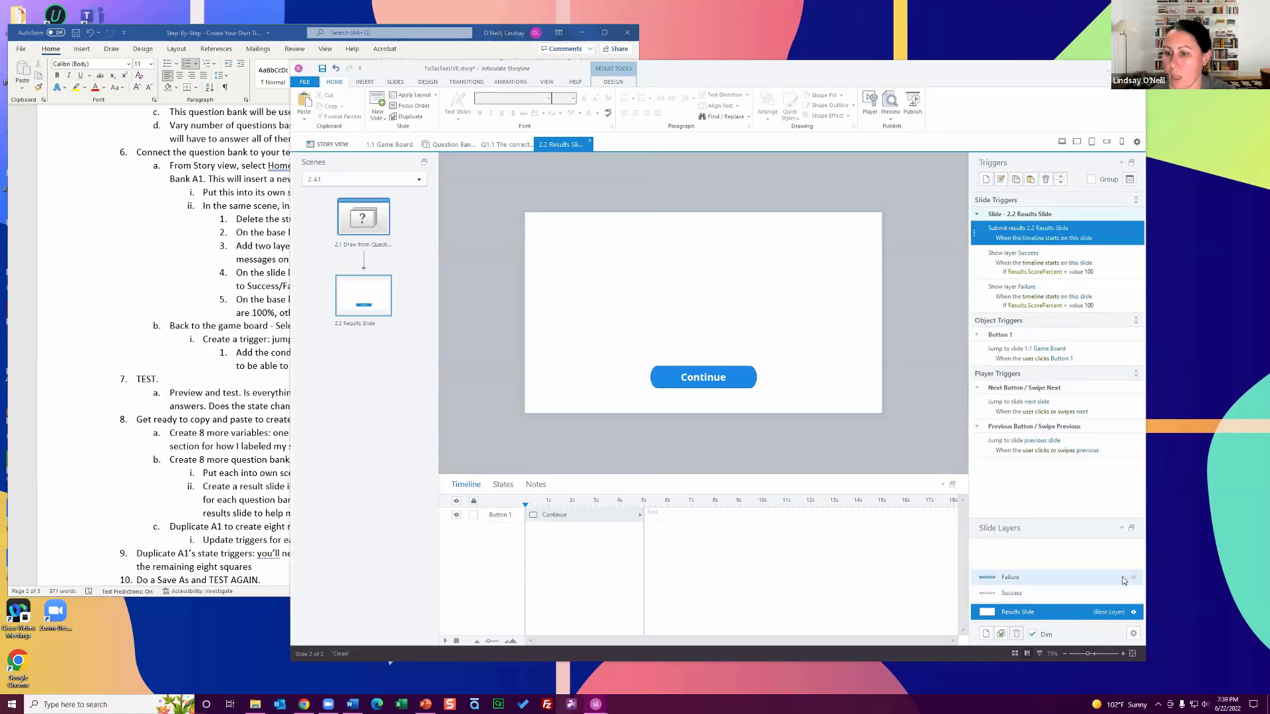
left_click(1056, 592)
left_click(1057, 580)
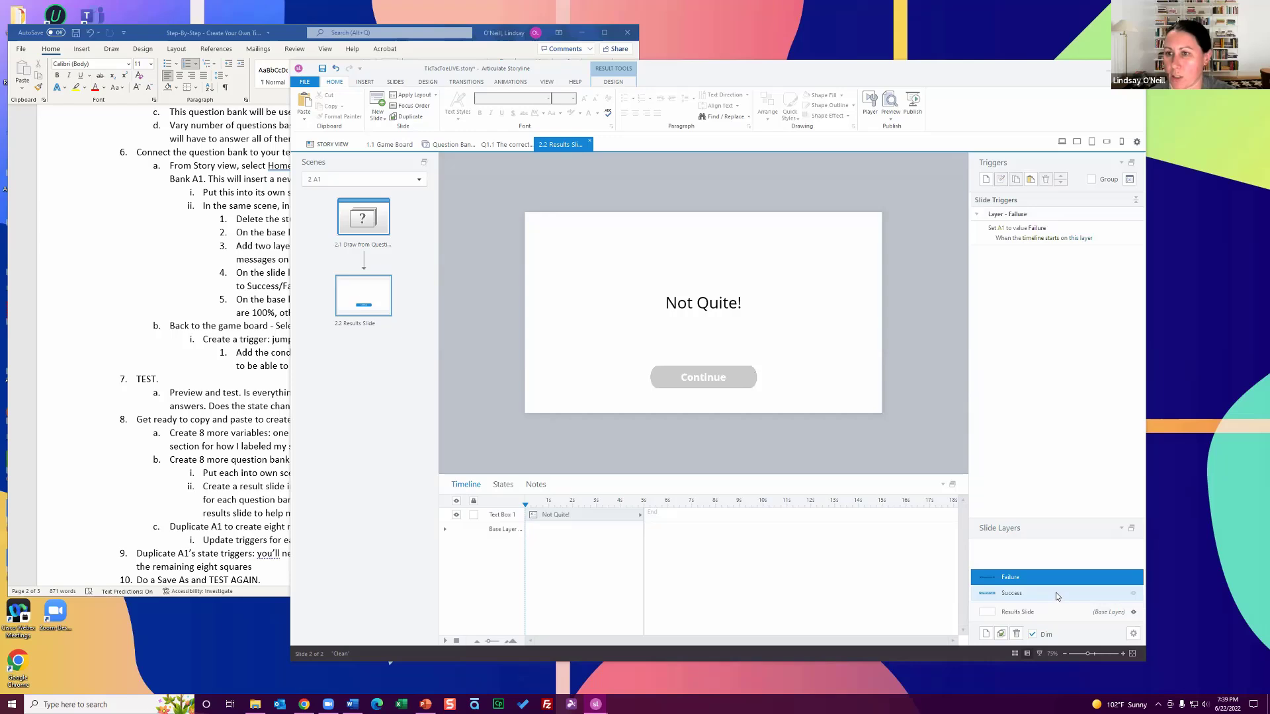
left_click(1057, 593)
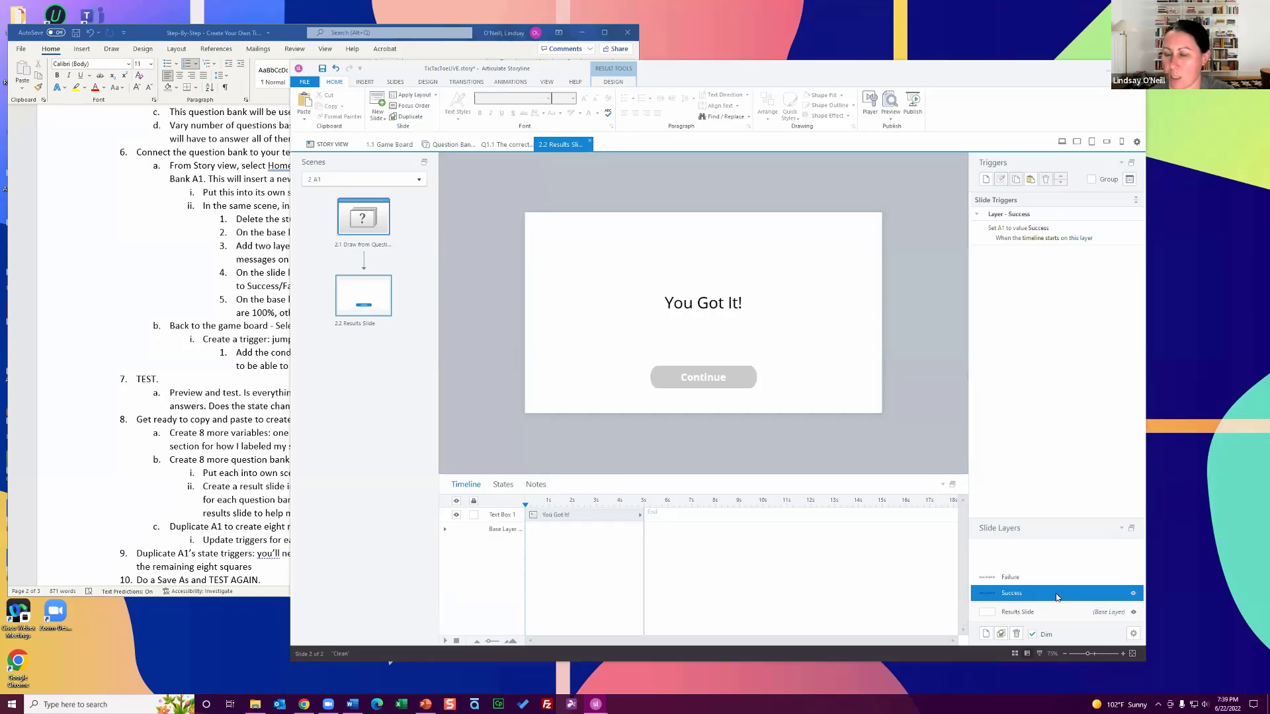
left_click(1060, 613)
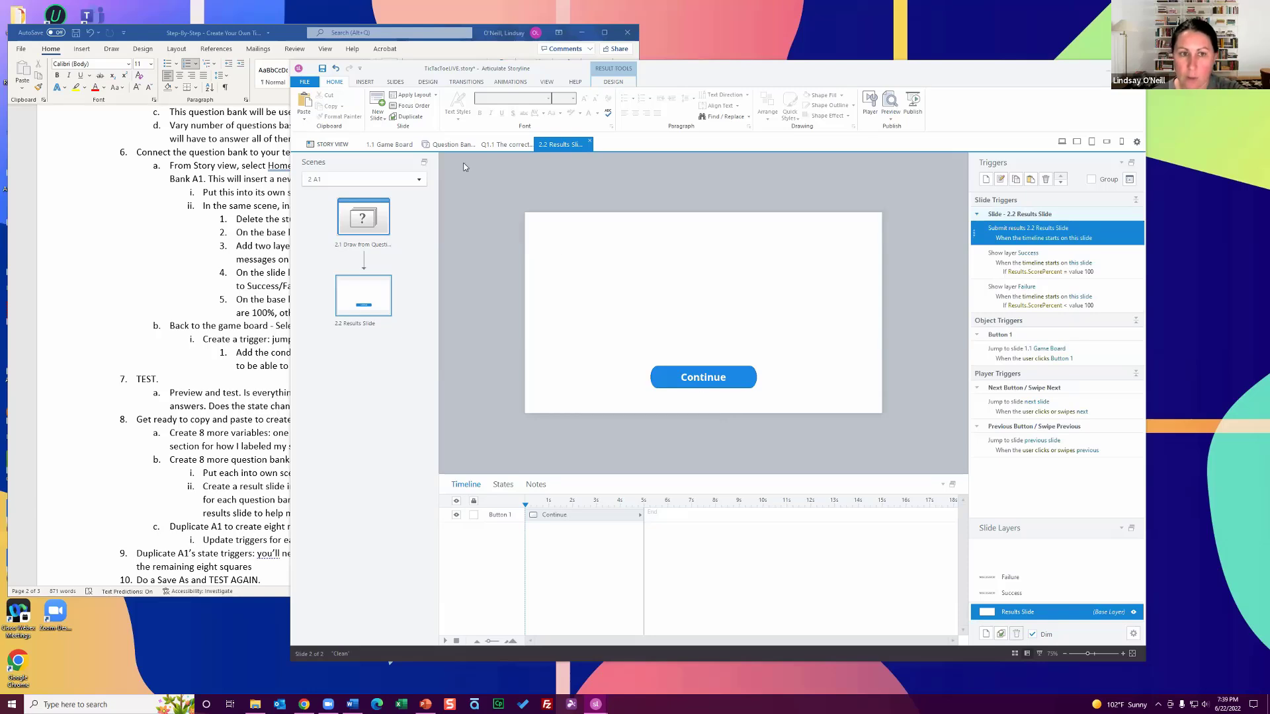
- On the 1.1 Game Board slide, start a new trigger for the A1 square that changes its state to Correct
left_click(393, 144)
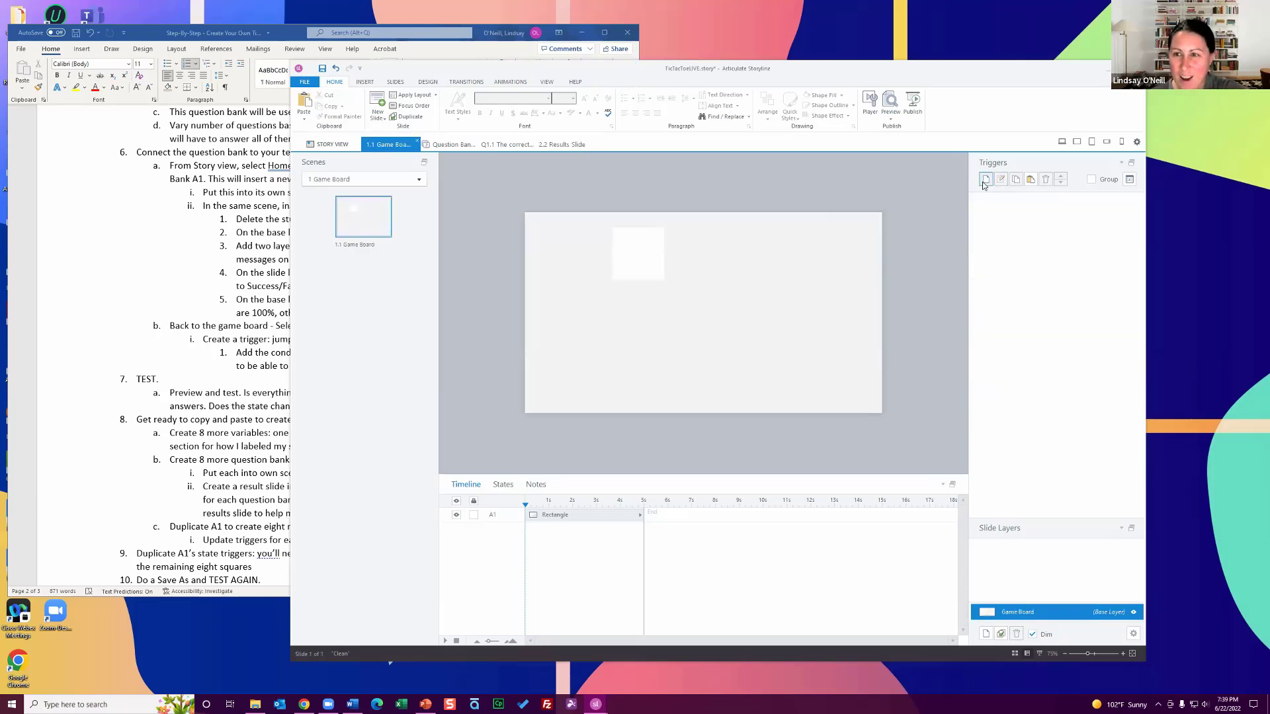
left_click(633, 265)
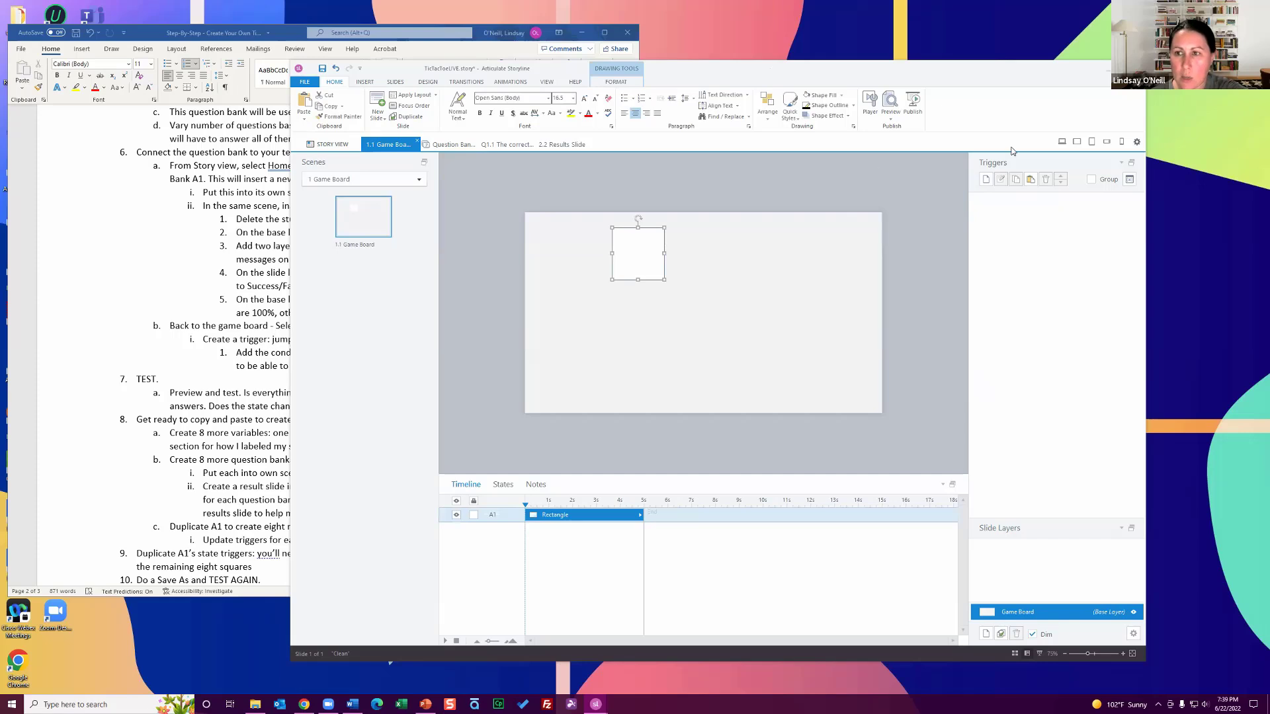
left_click(989, 179)
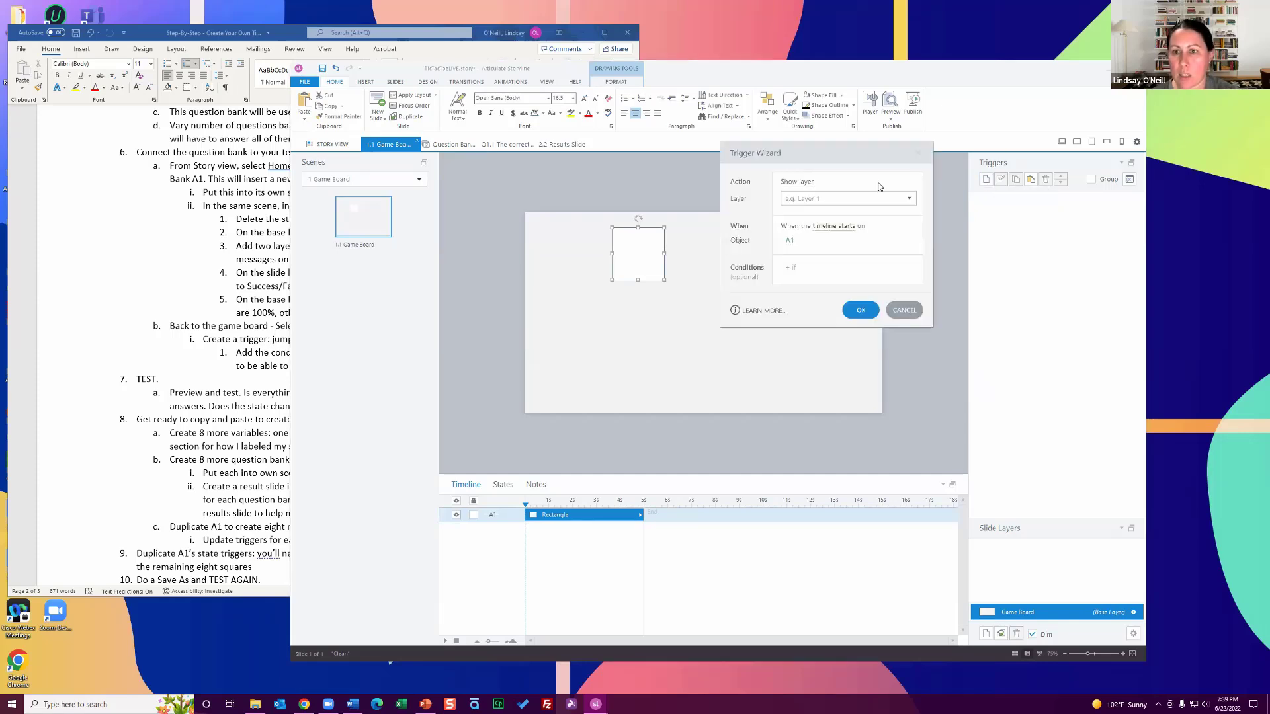
left_click(807, 187)
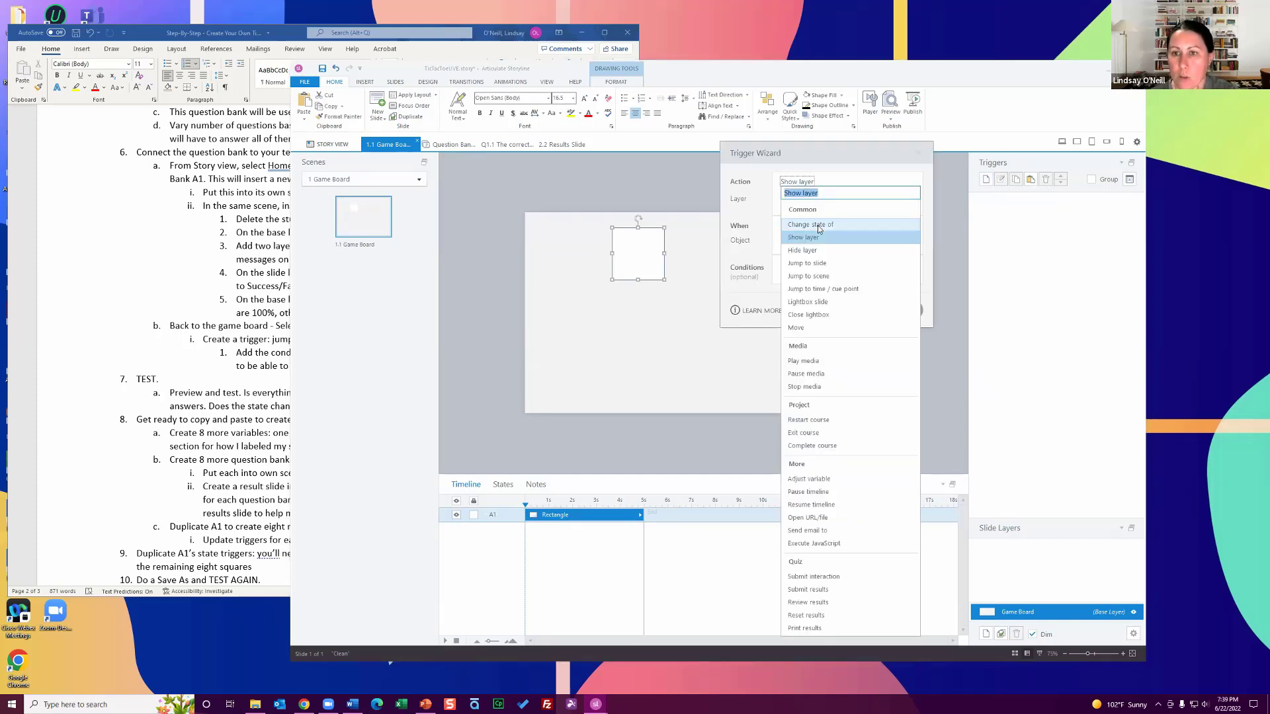
left_click(818, 225)
left_click(810, 212)
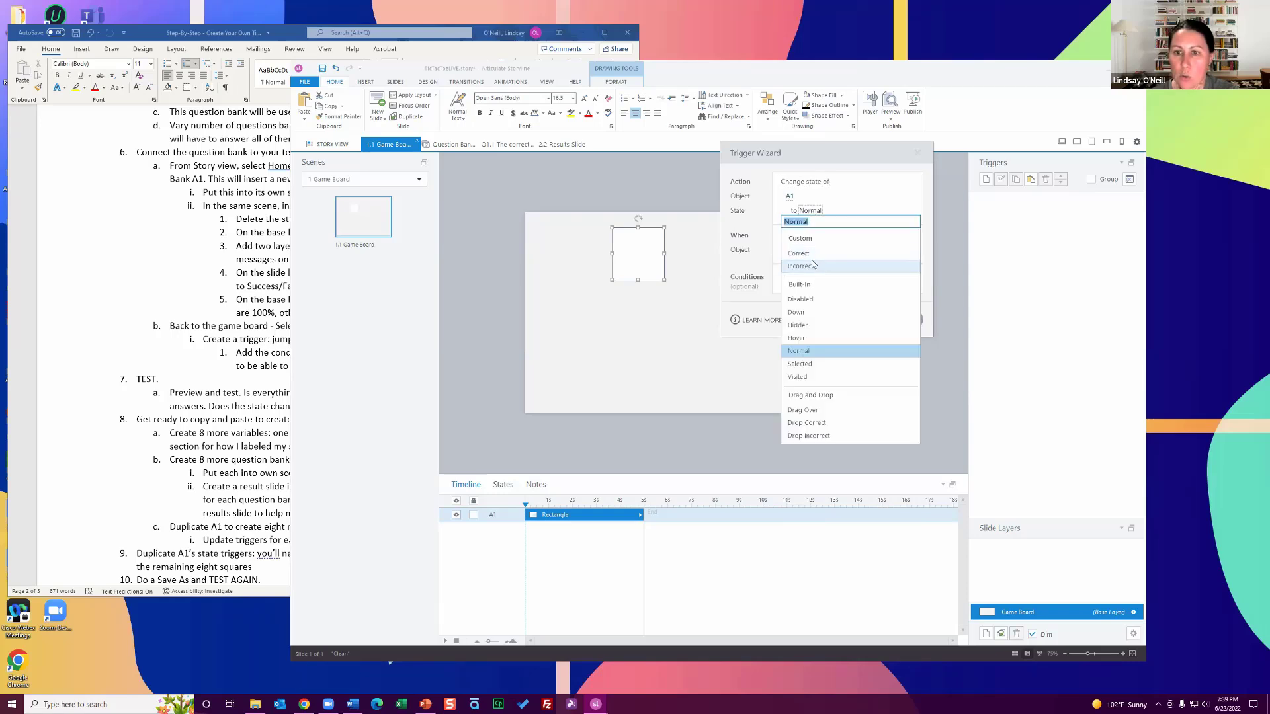
left_click(807, 256)
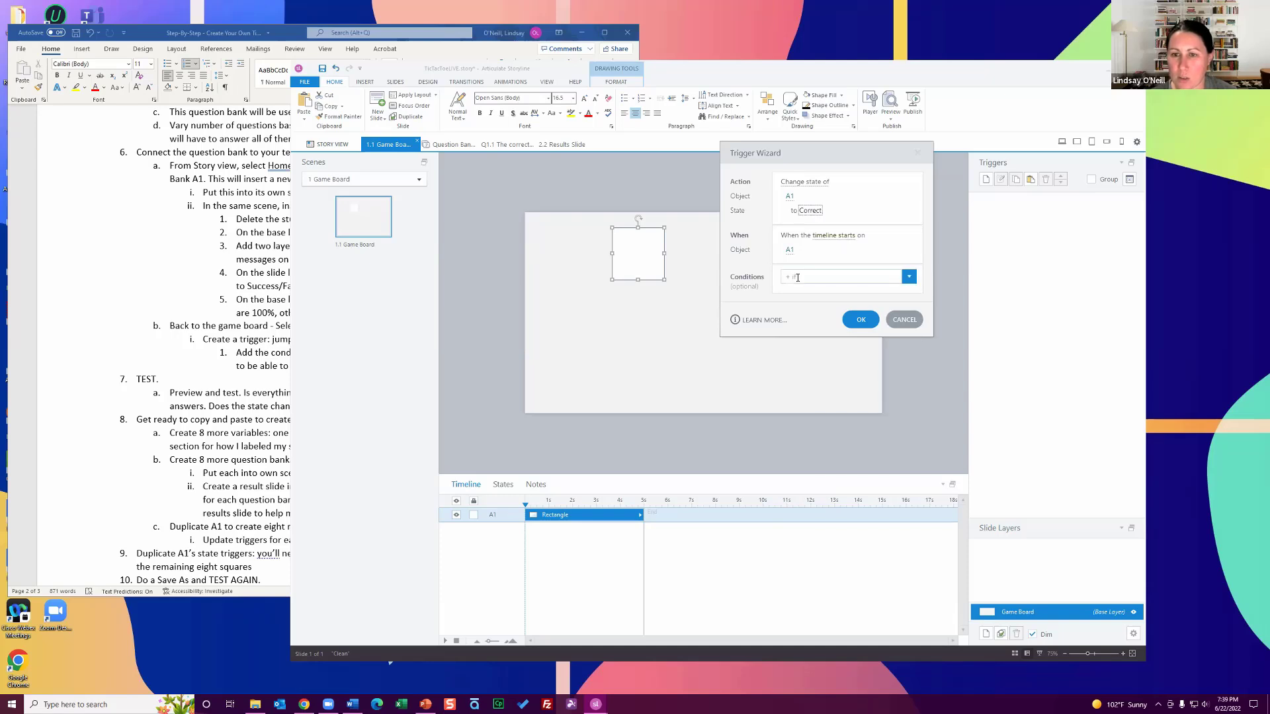
- Add the condition that variable A1 equals value Success and save the trigger
left_click(908, 281)
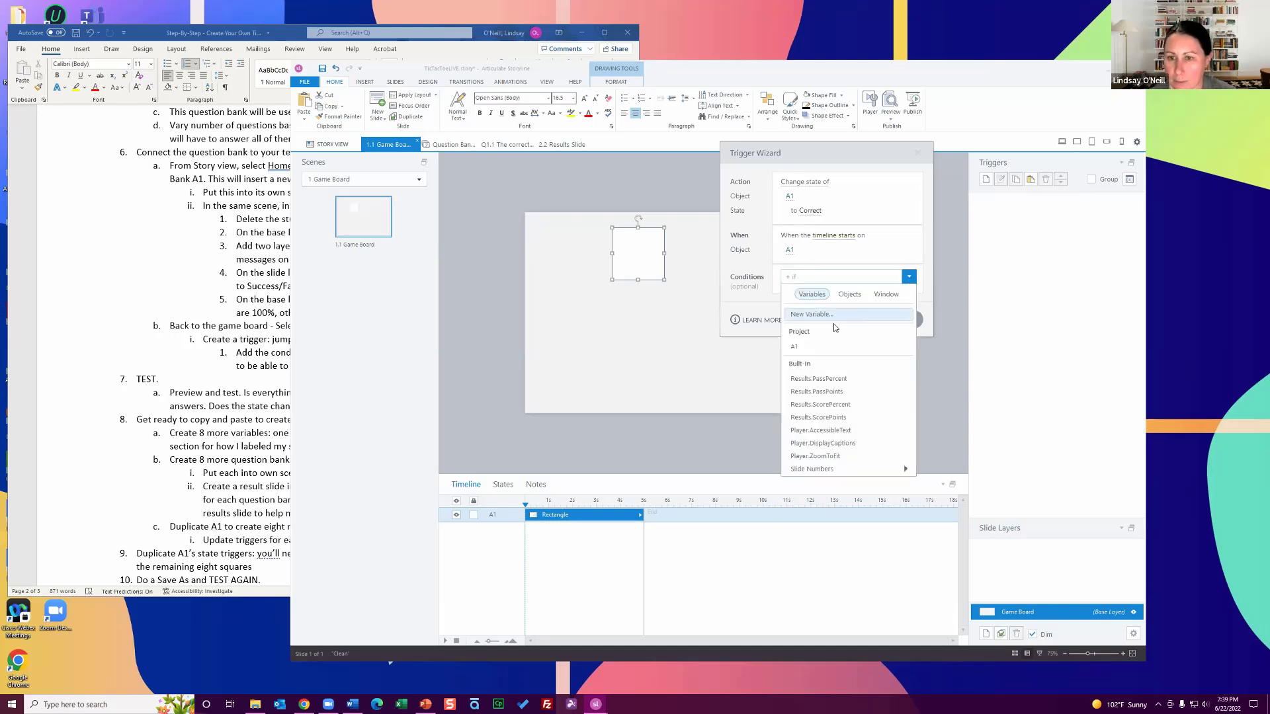
left_click(834, 350)
left_click(837, 277)
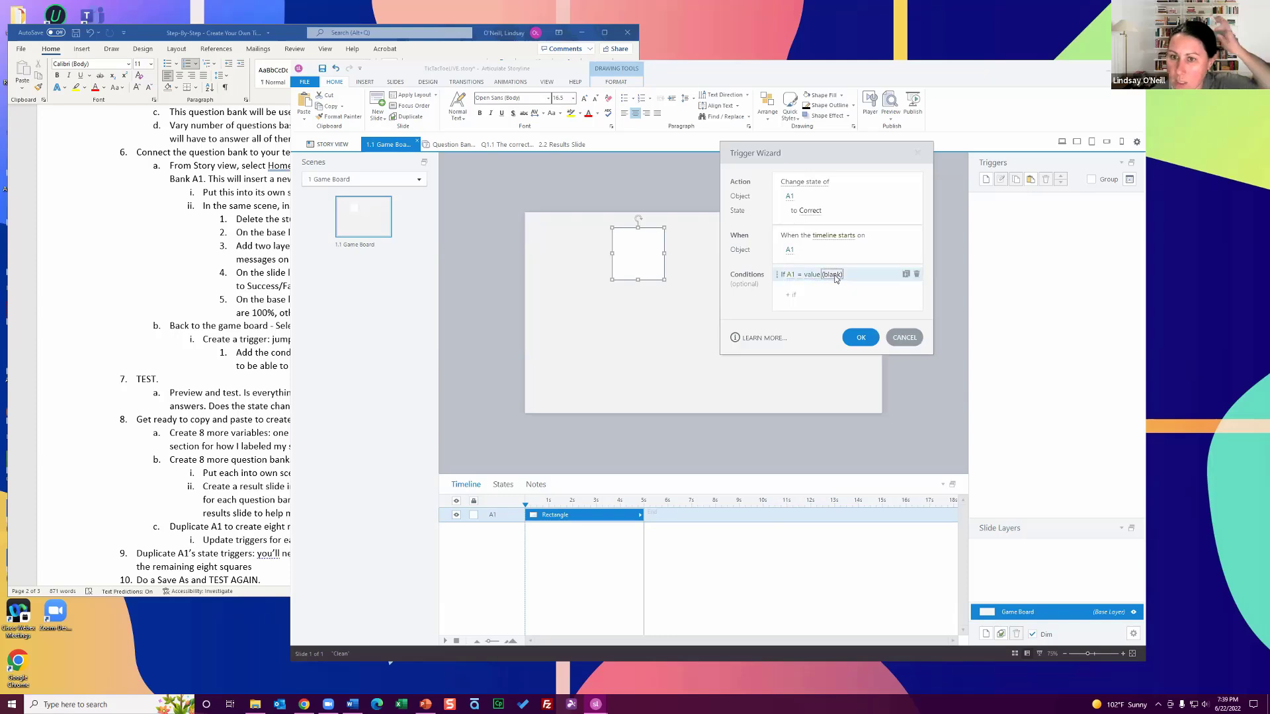
type("Success")
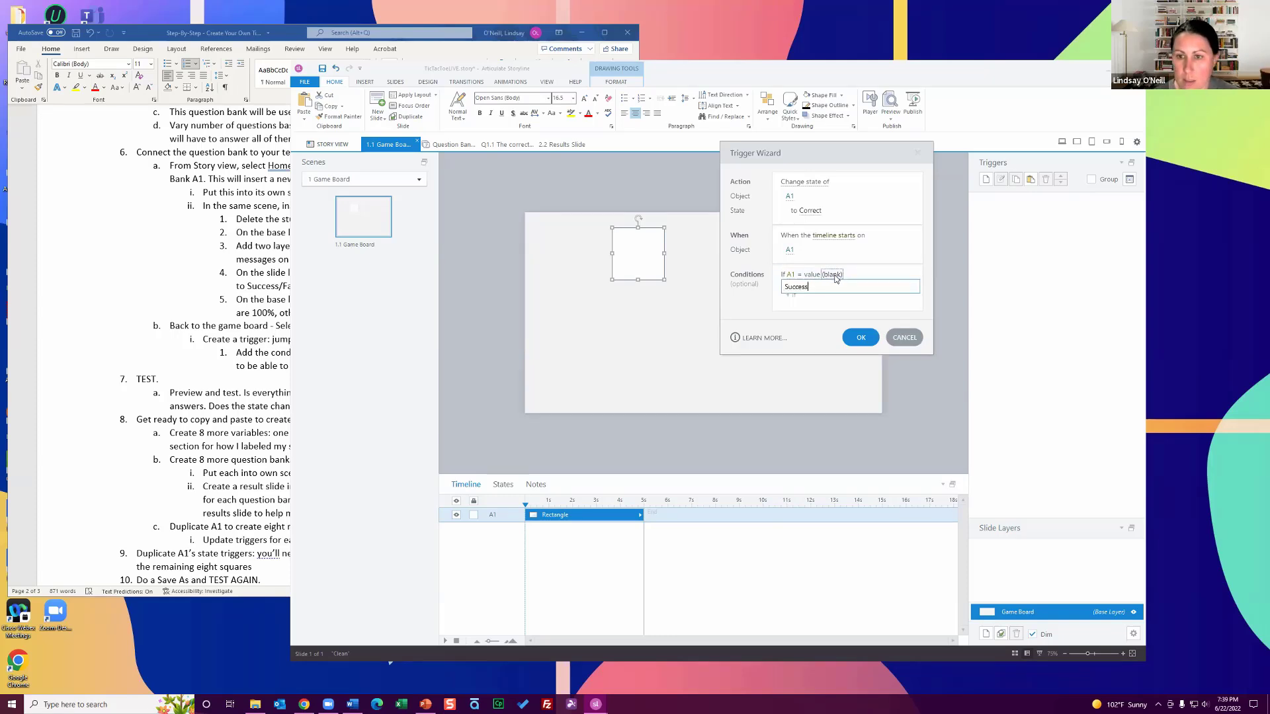
key("Return")
left_click(861, 337)
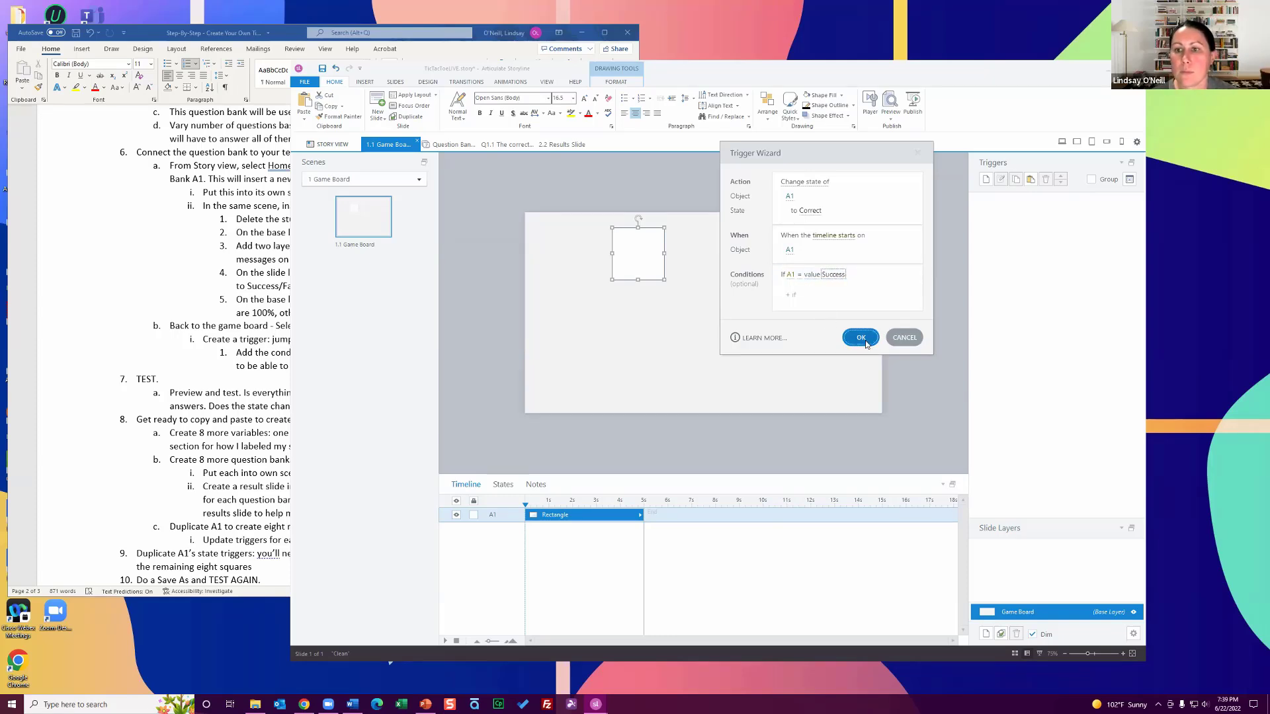
- Duplicate the A1 state trigger and set the copy to the Incorrect state when A1 equals value Failure
left_click(1016, 182)
left_click(1032, 180)
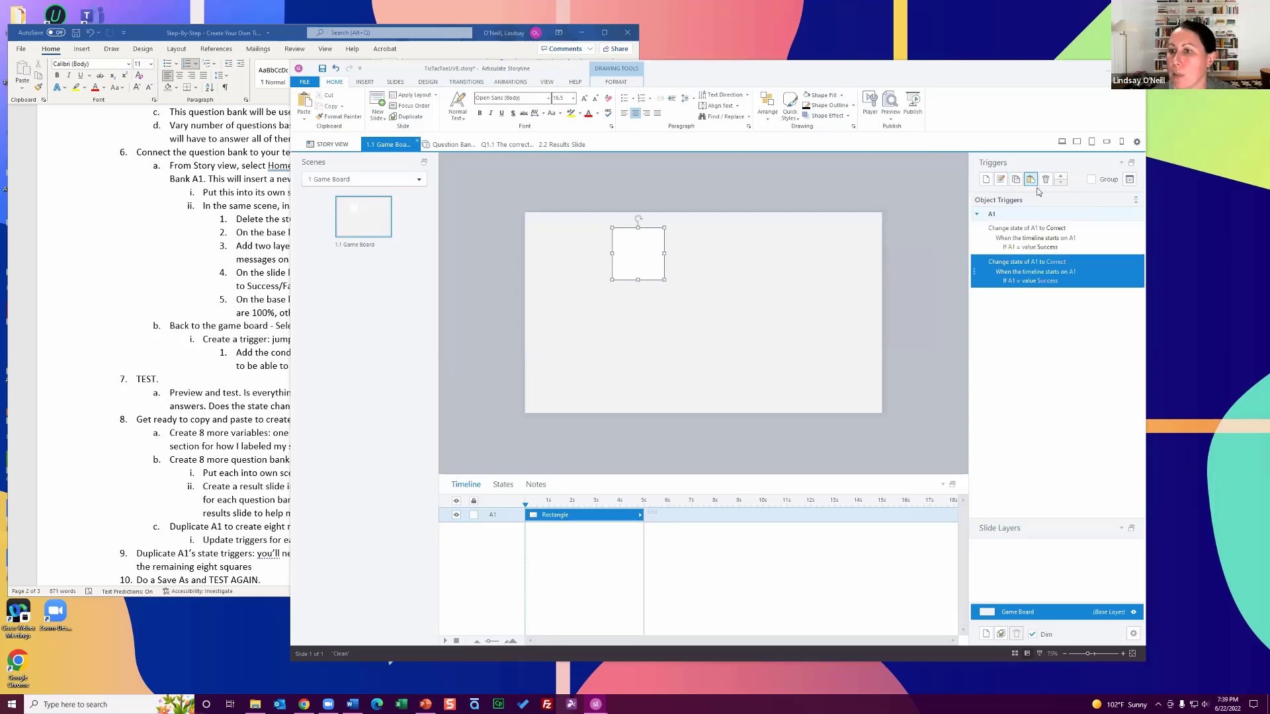
left_click(1061, 263)
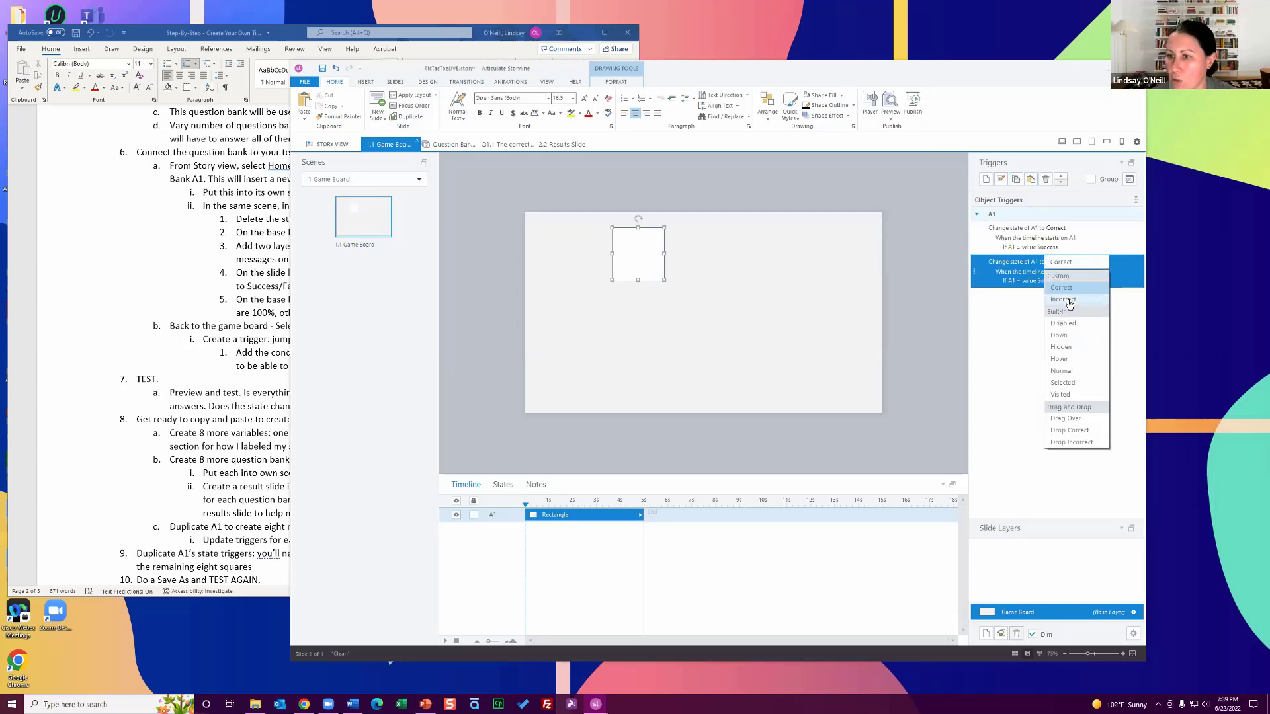
left_click(1063, 289)
left_click(1052, 282)
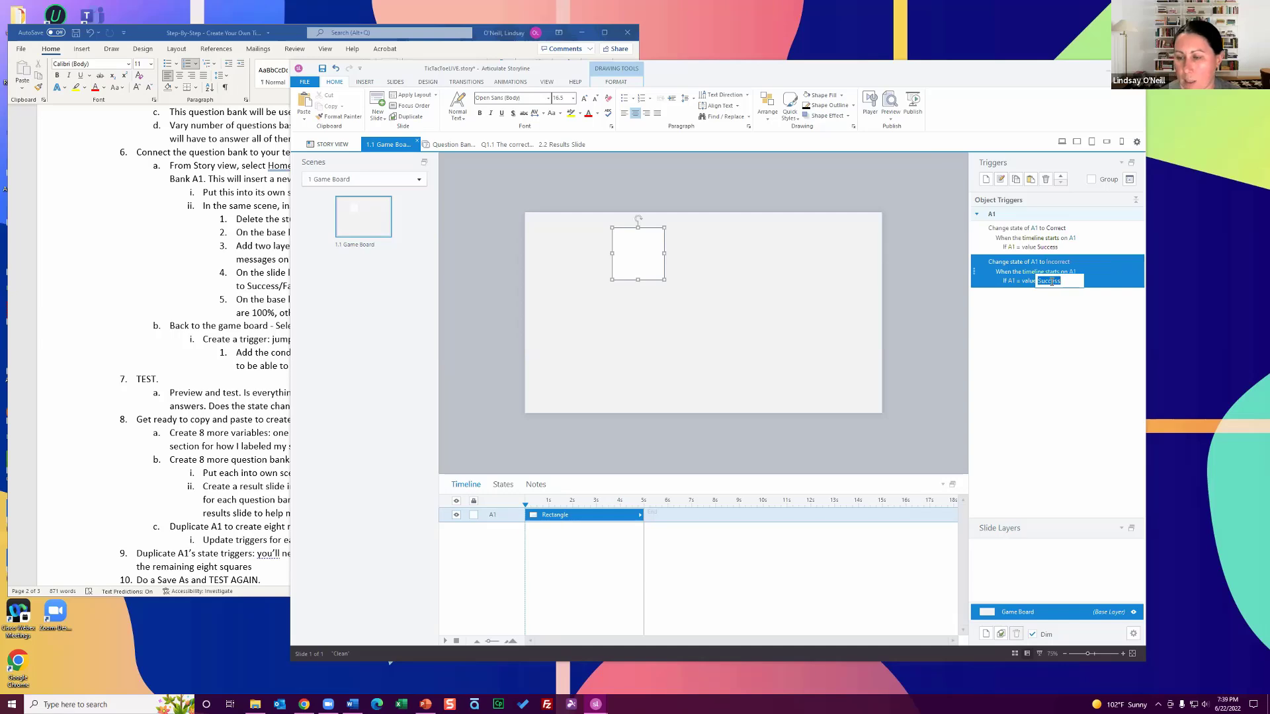
type("Failure")
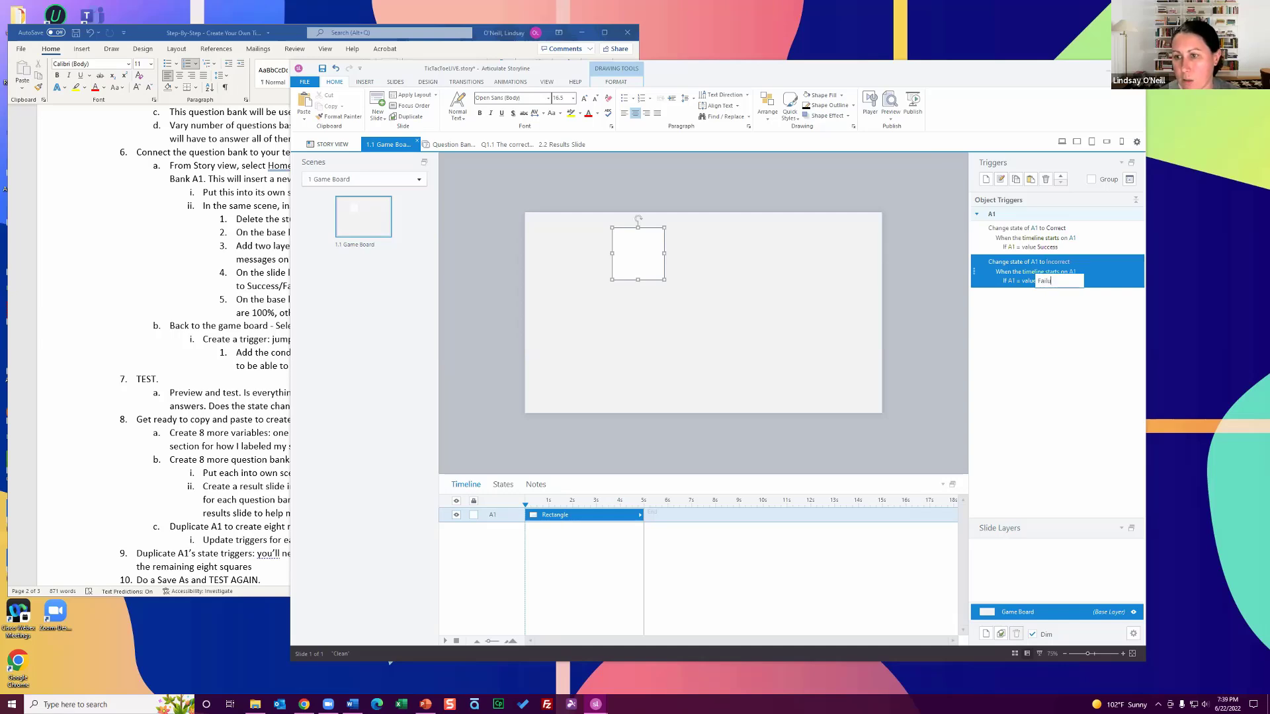
key("Return")
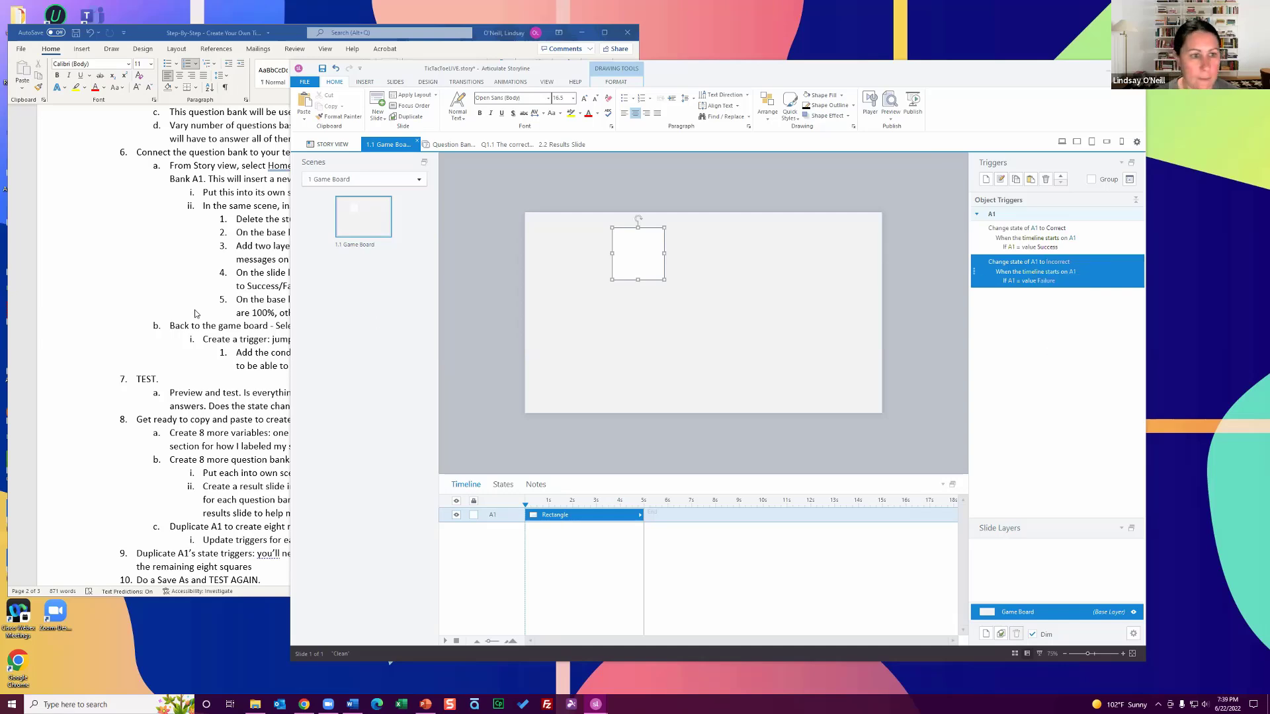
- Switch to the Word instructions and read step 6b about the A1 jump trigger and its Normal state condition
left_click(168, 325)
left_click(429, 313)
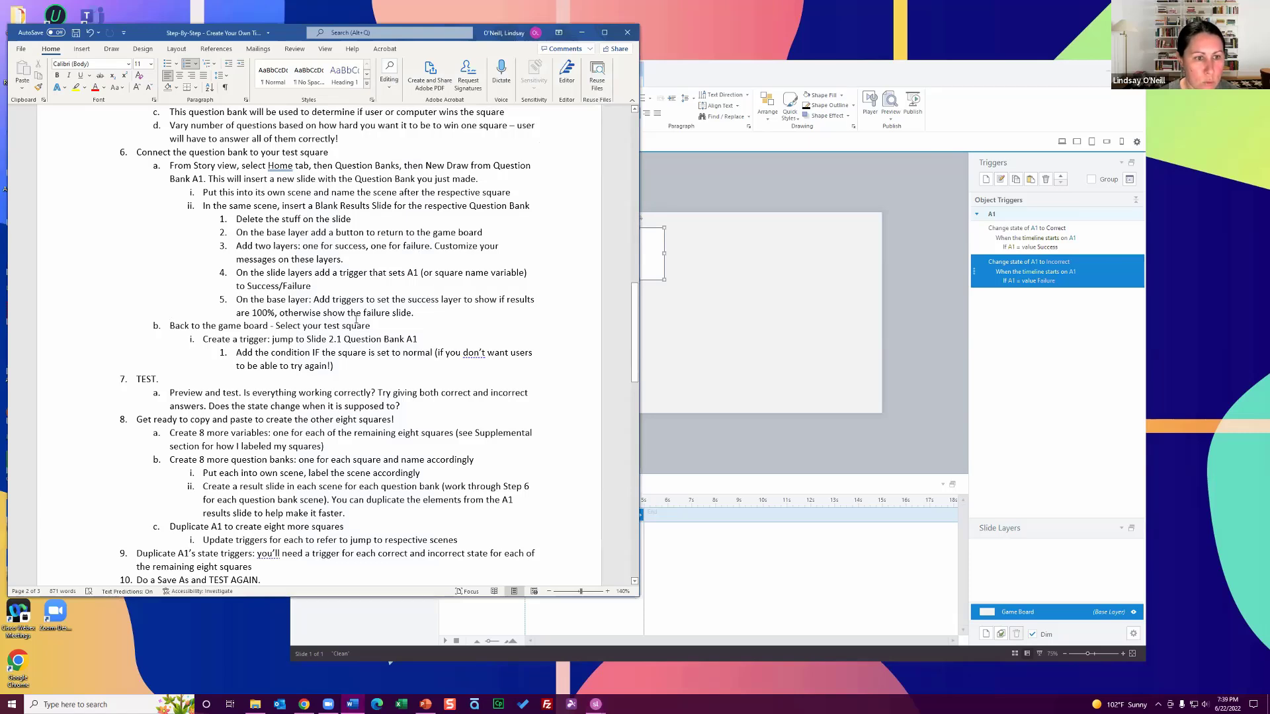
left_click_drag(364, 364, 235, 353)
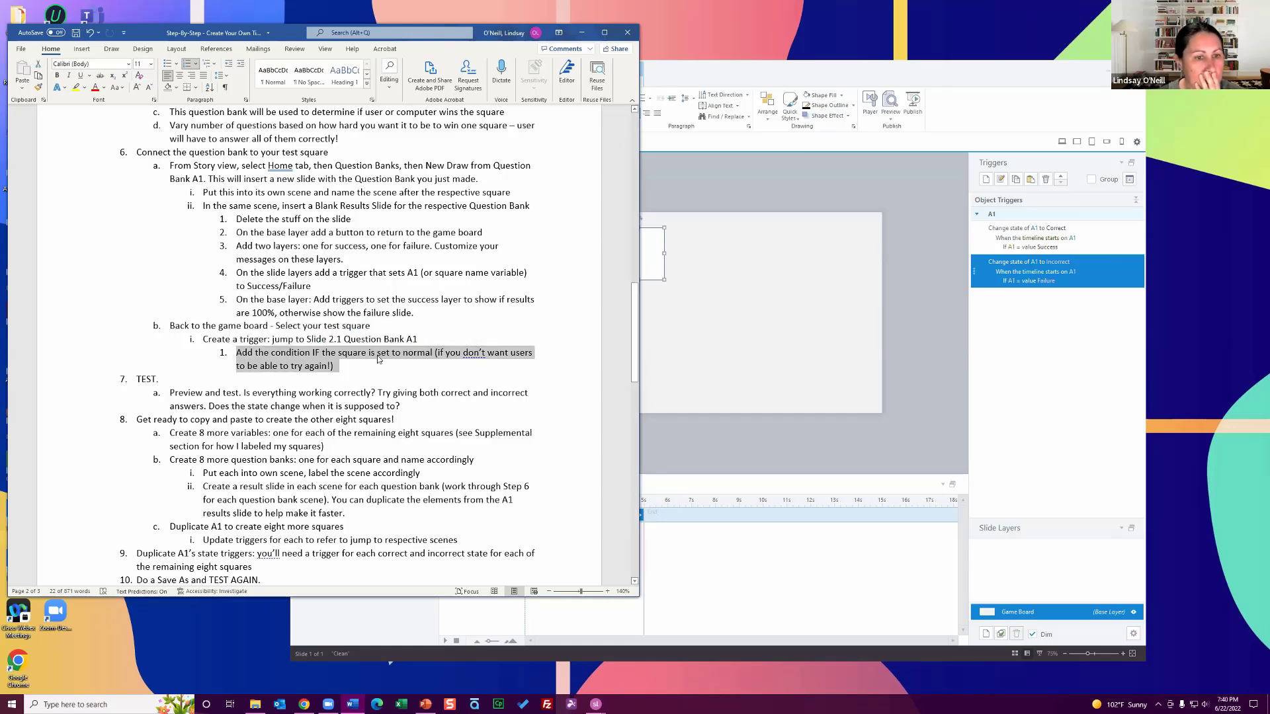
left_click(375, 357)
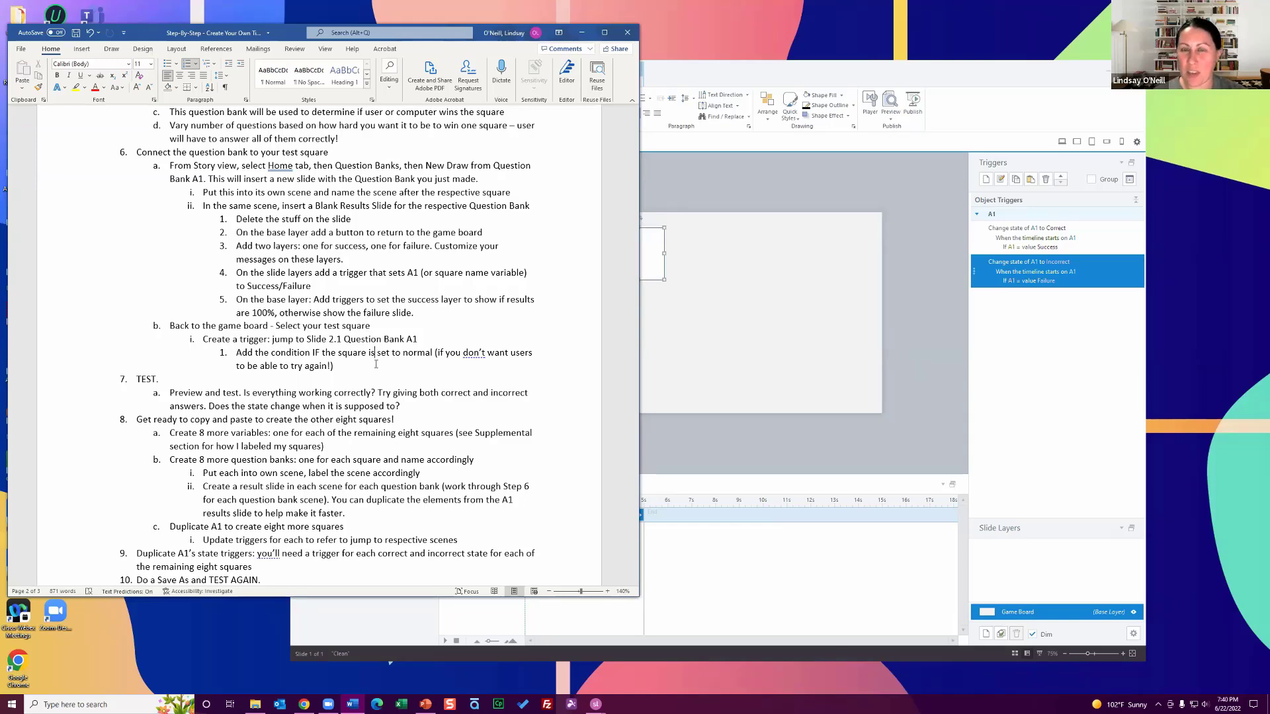
- Back in Storyline, start a new A1 square trigger that jumps to slide 2.1 Draw from Question Bank A1 when the user clicks A1
left_click(910, 337)
left_click(630, 245)
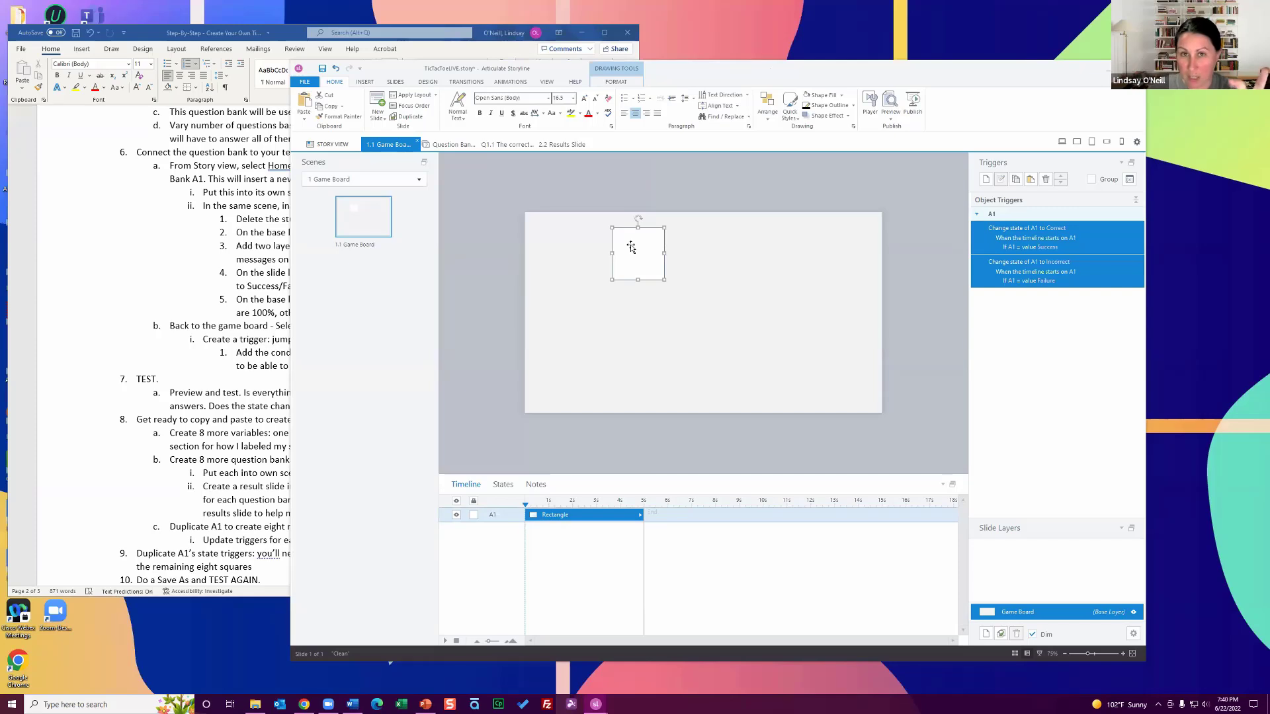
left_click(986, 179)
left_click(804, 183)
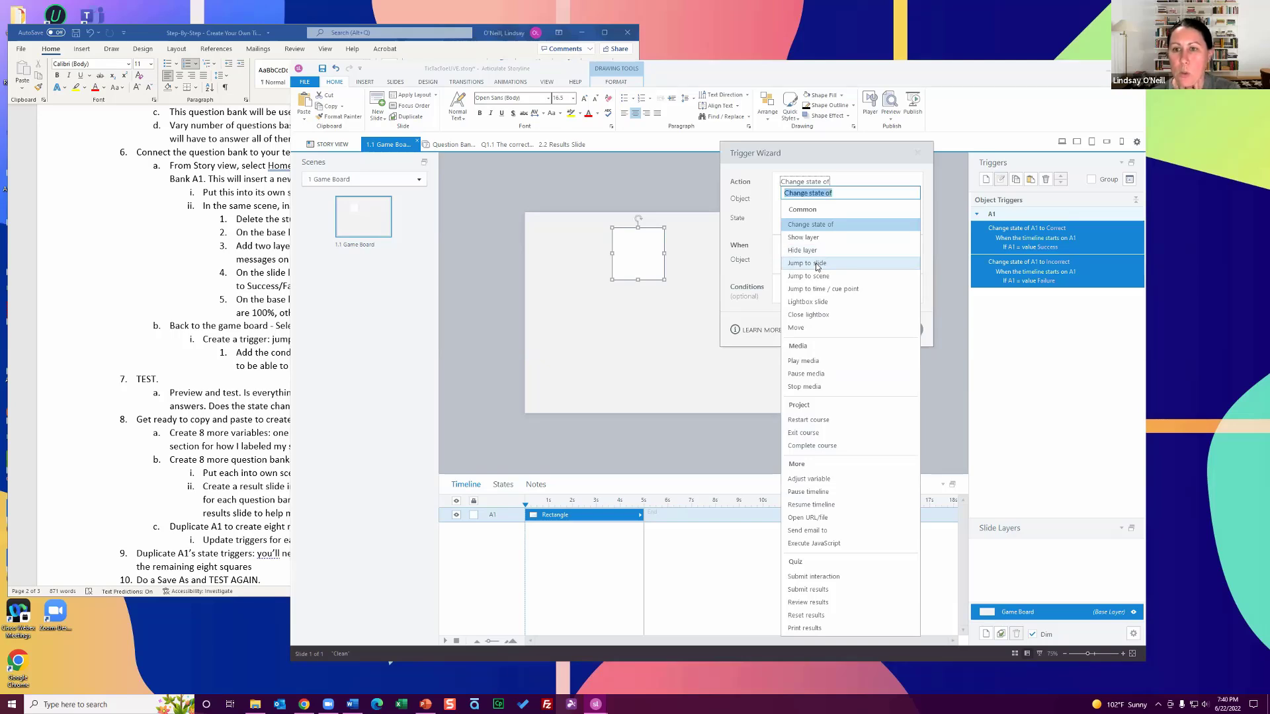
left_click(818, 264)
left_click(804, 197)
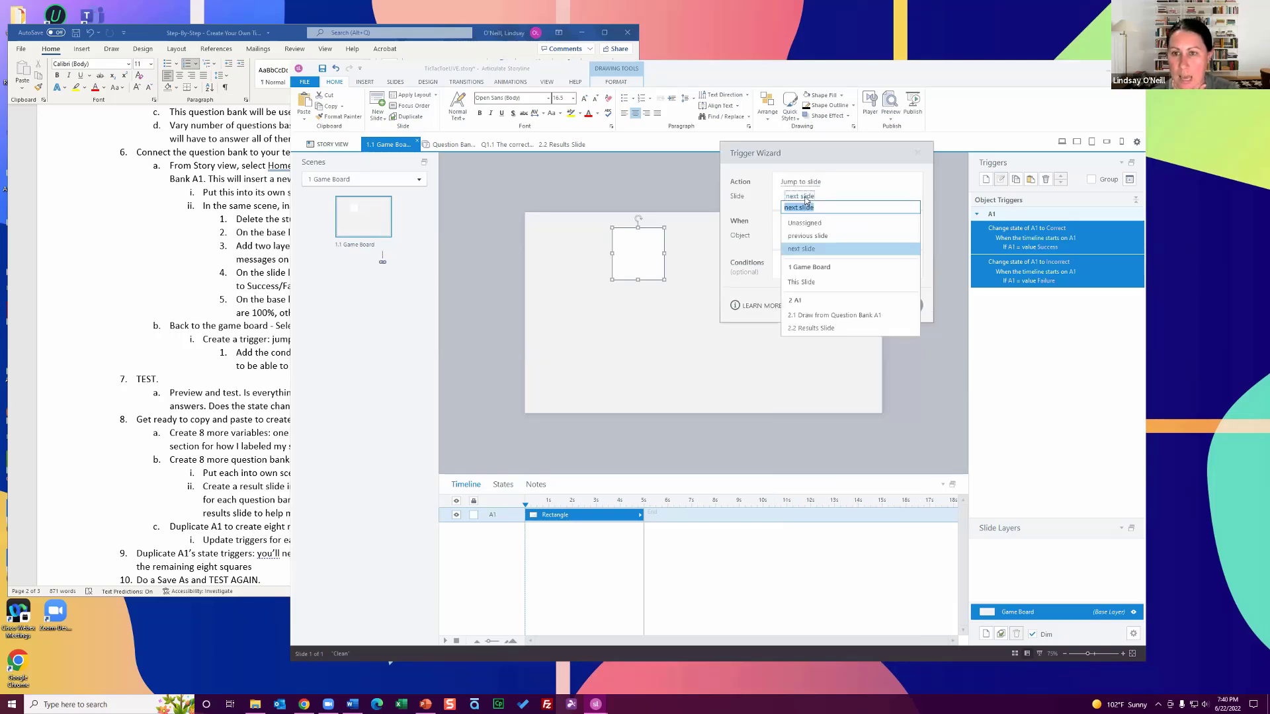
left_click(844, 316)
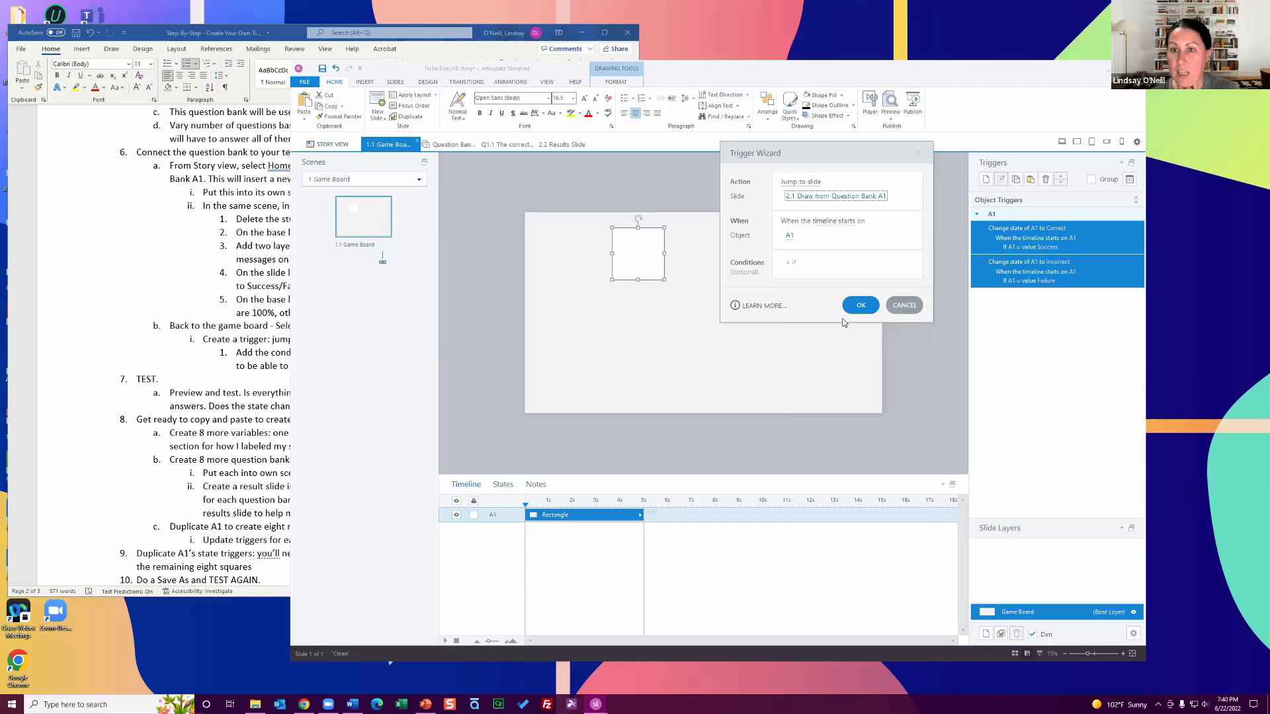
left_click(834, 228)
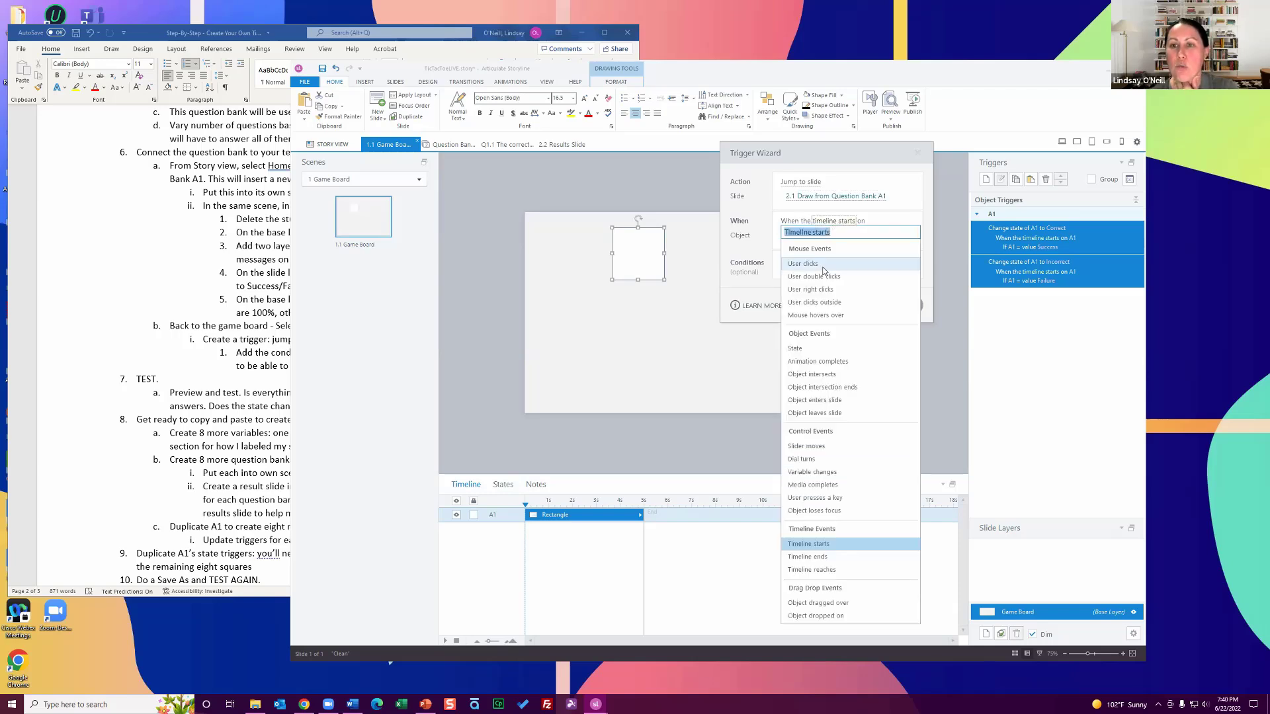
left_click(821, 270)
left_click(808, 262)
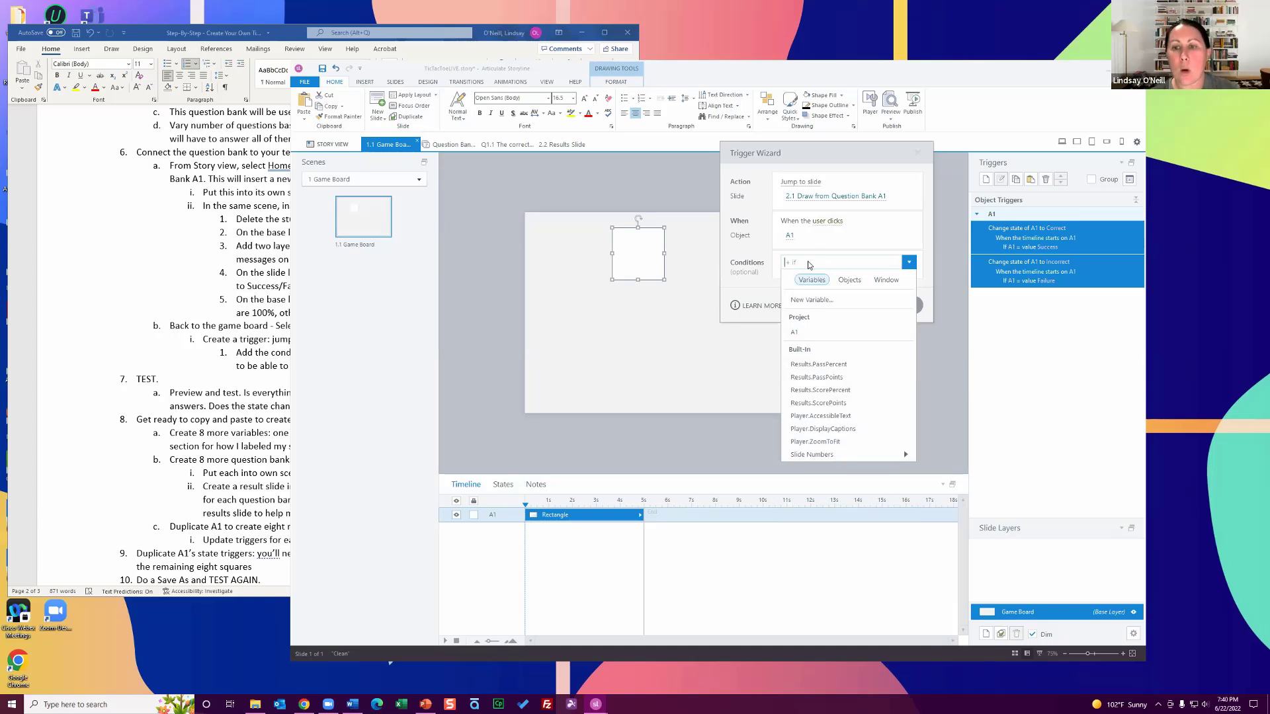
left_click(813, 334)
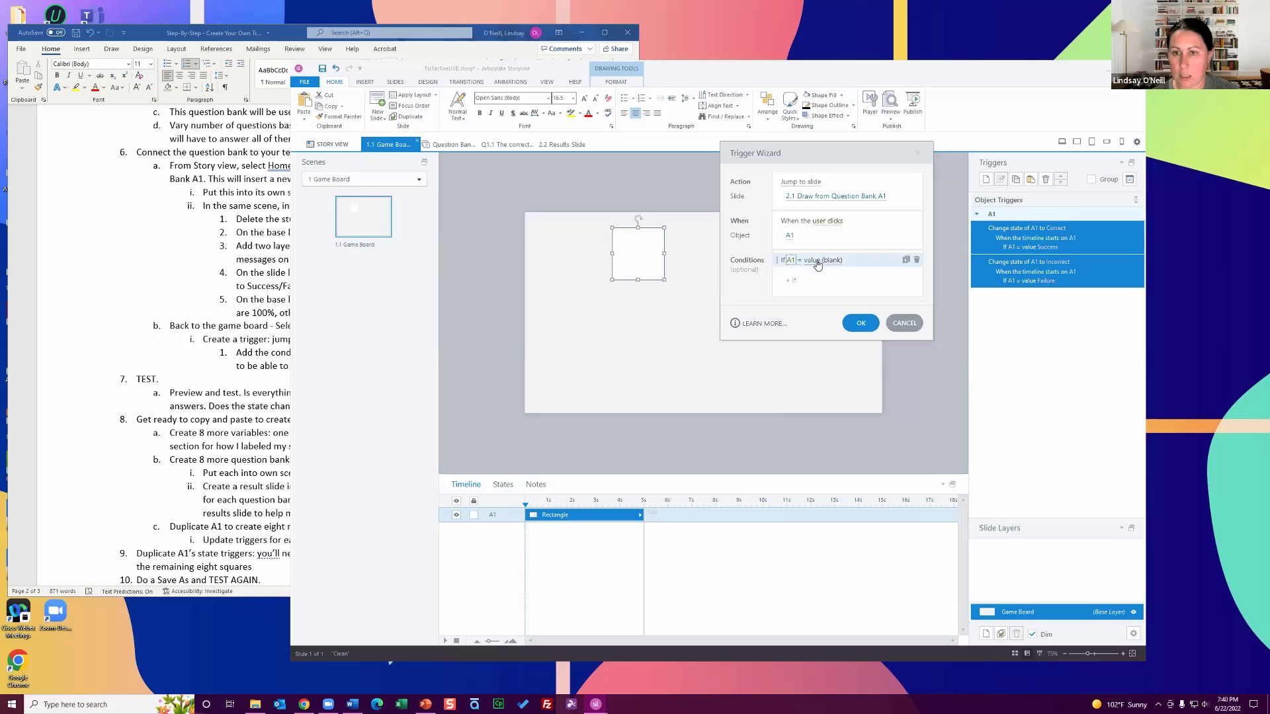
left_click(916, 260)
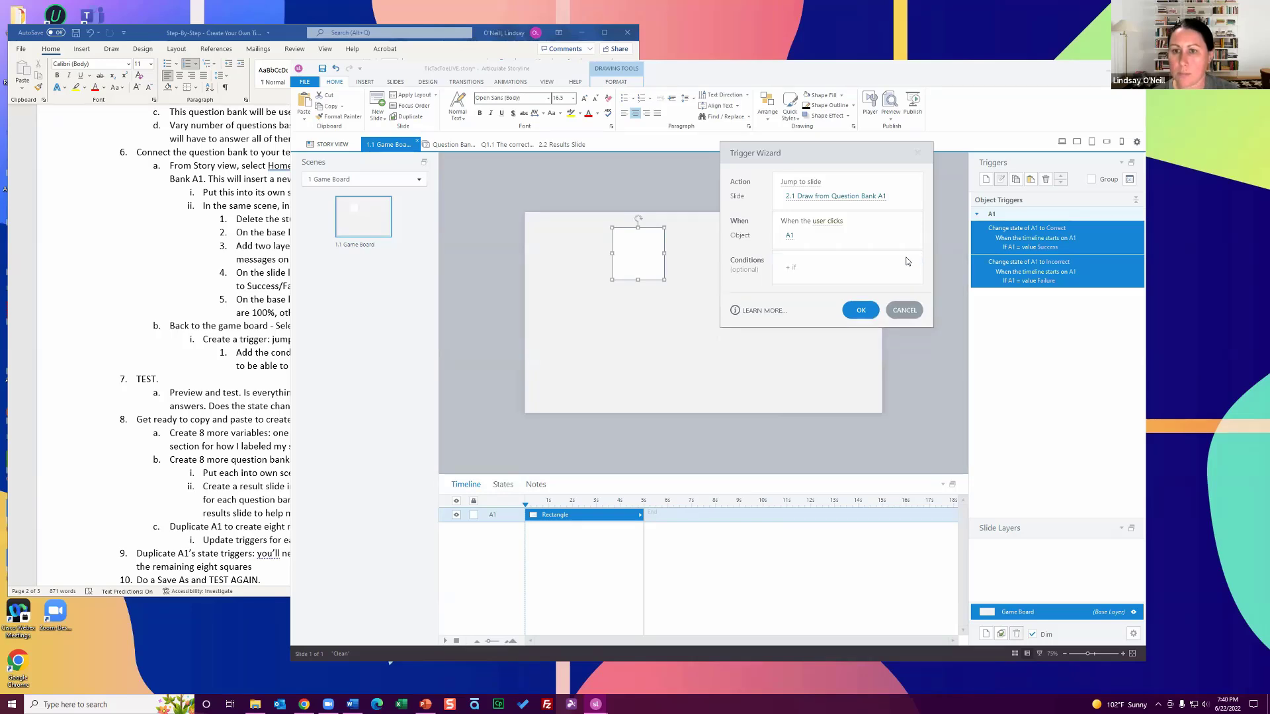
- Add the condition that the state of object A1 equals Normal and save the jump trigger
left_click(821, 267)
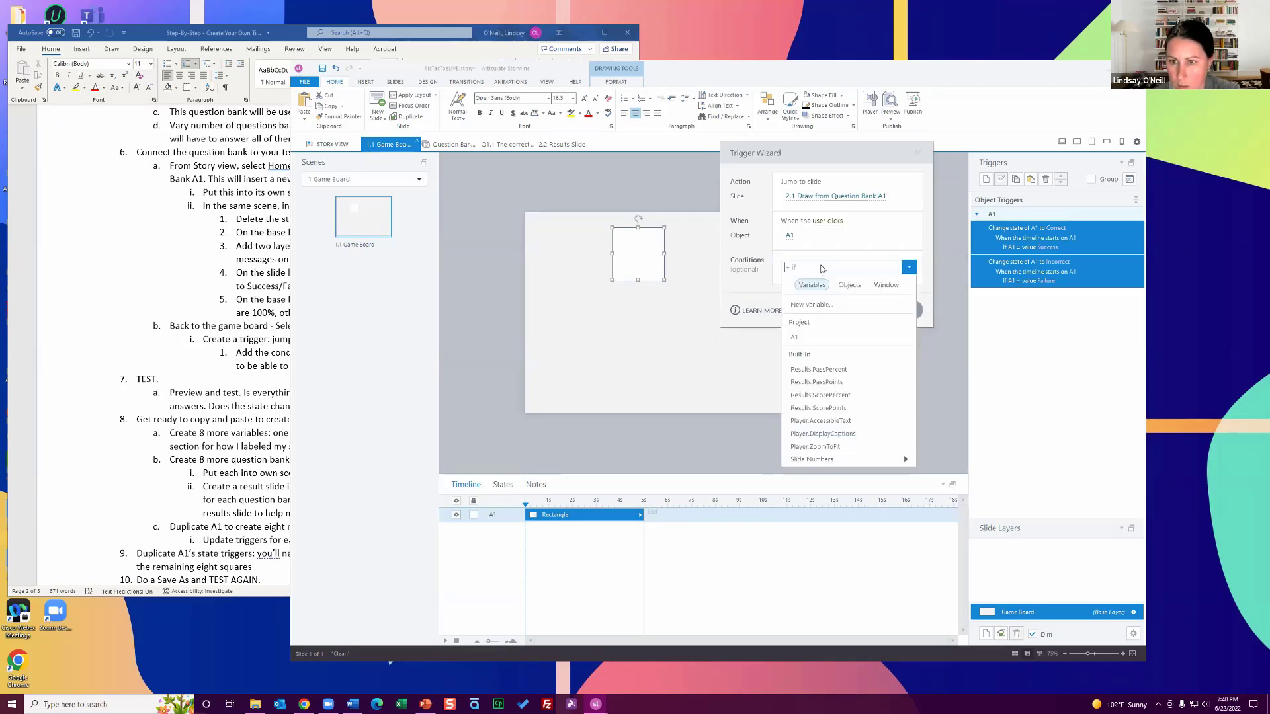
left_click(849, 285)
left_click(802, 316)
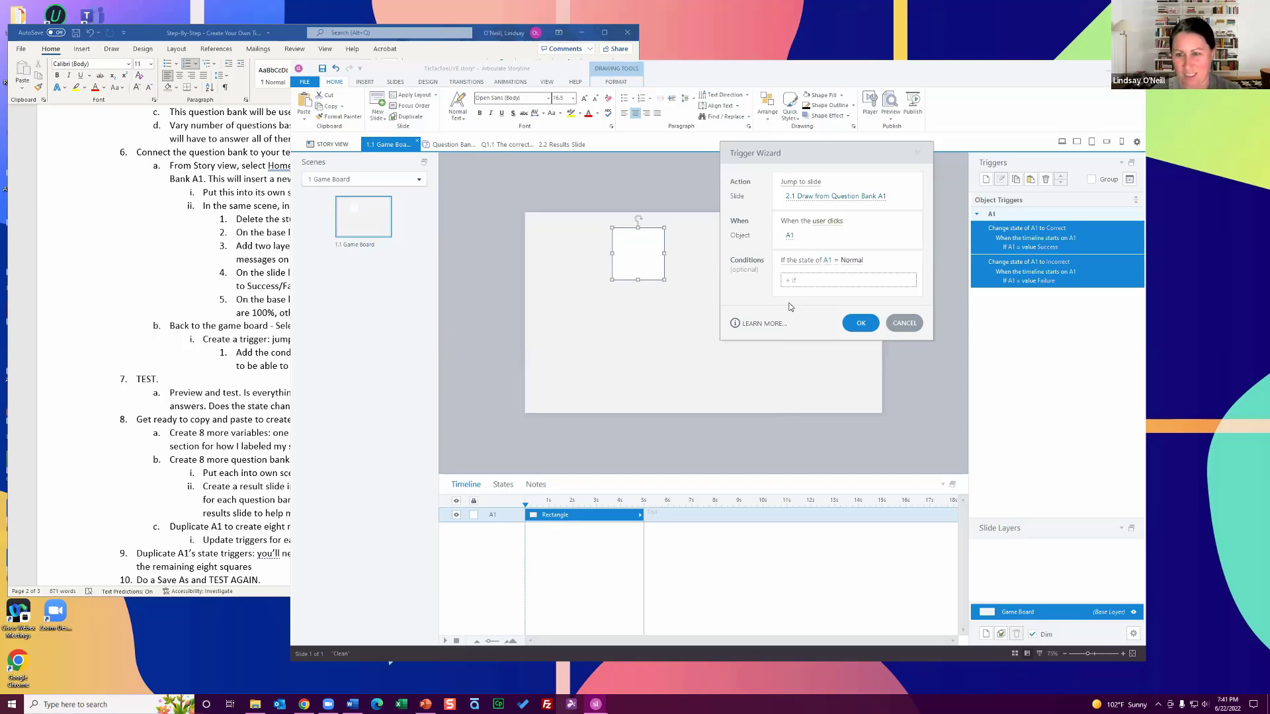
left_click(861, 322)
- Inspect the A1 square's states, including the artwork of its Correct state, and reselect the square on the slide
left_click(502, 484)
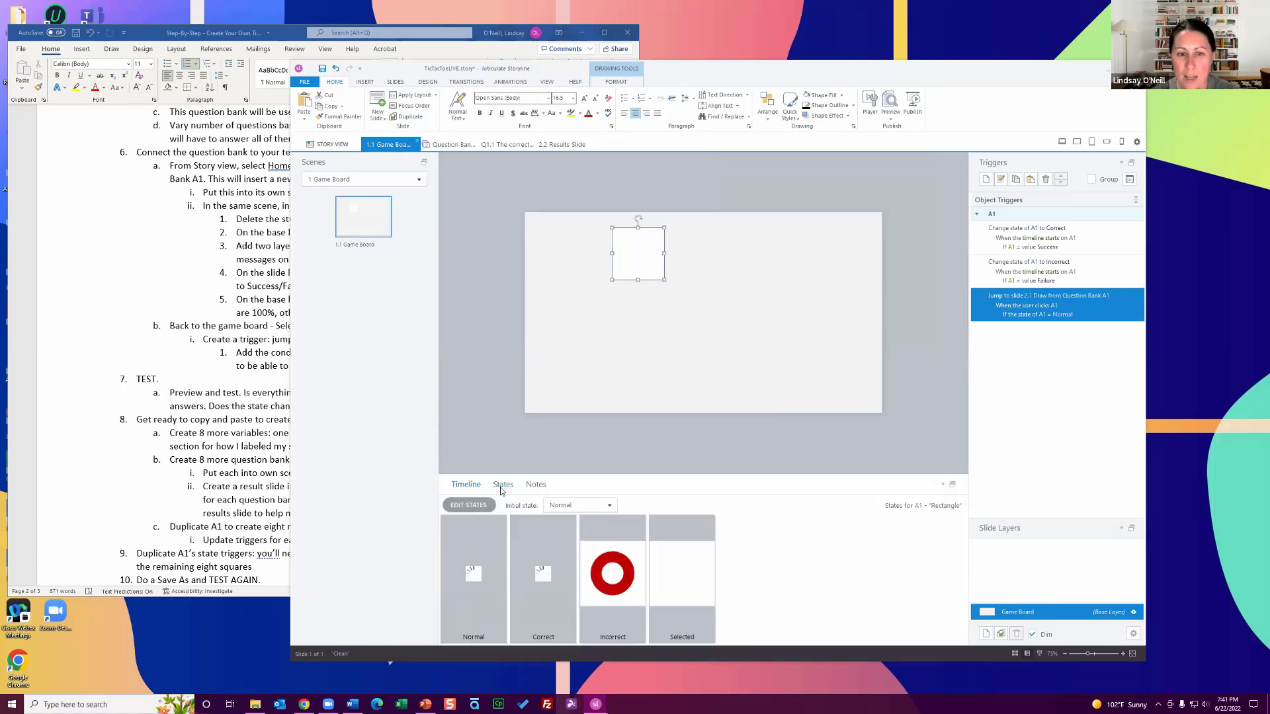
left_click(482, 507)
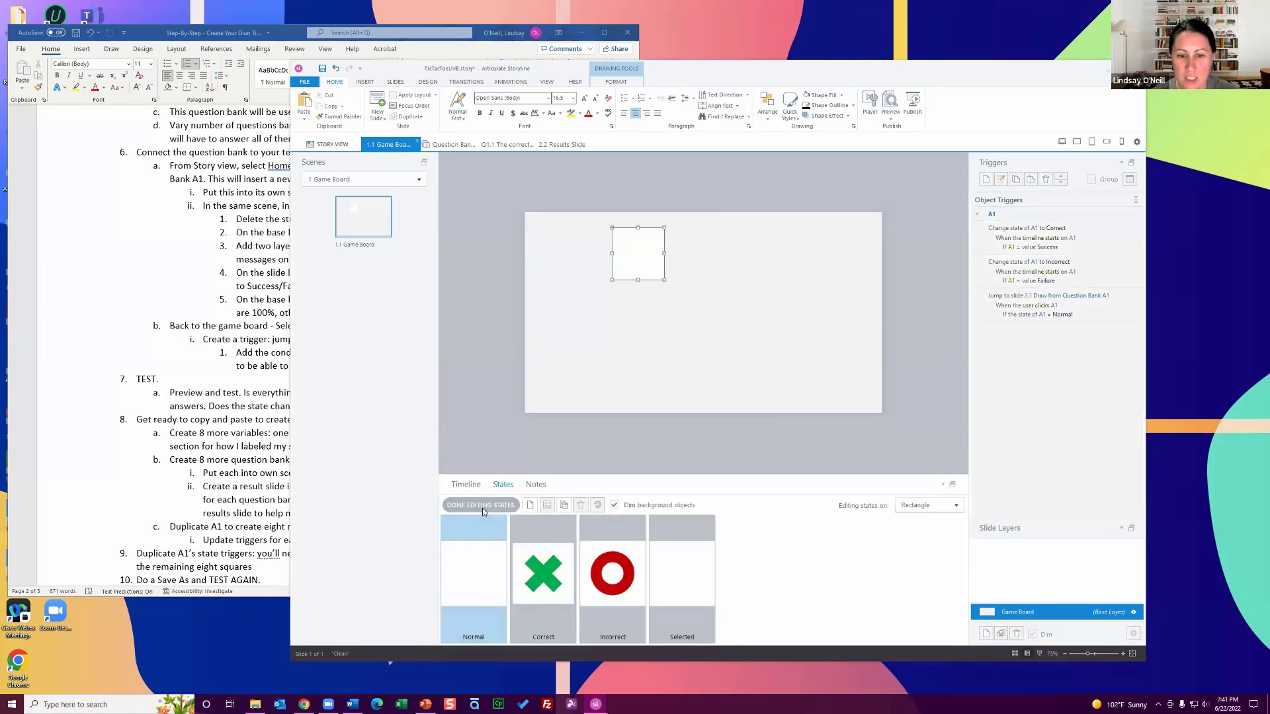
left_click(560, 572)
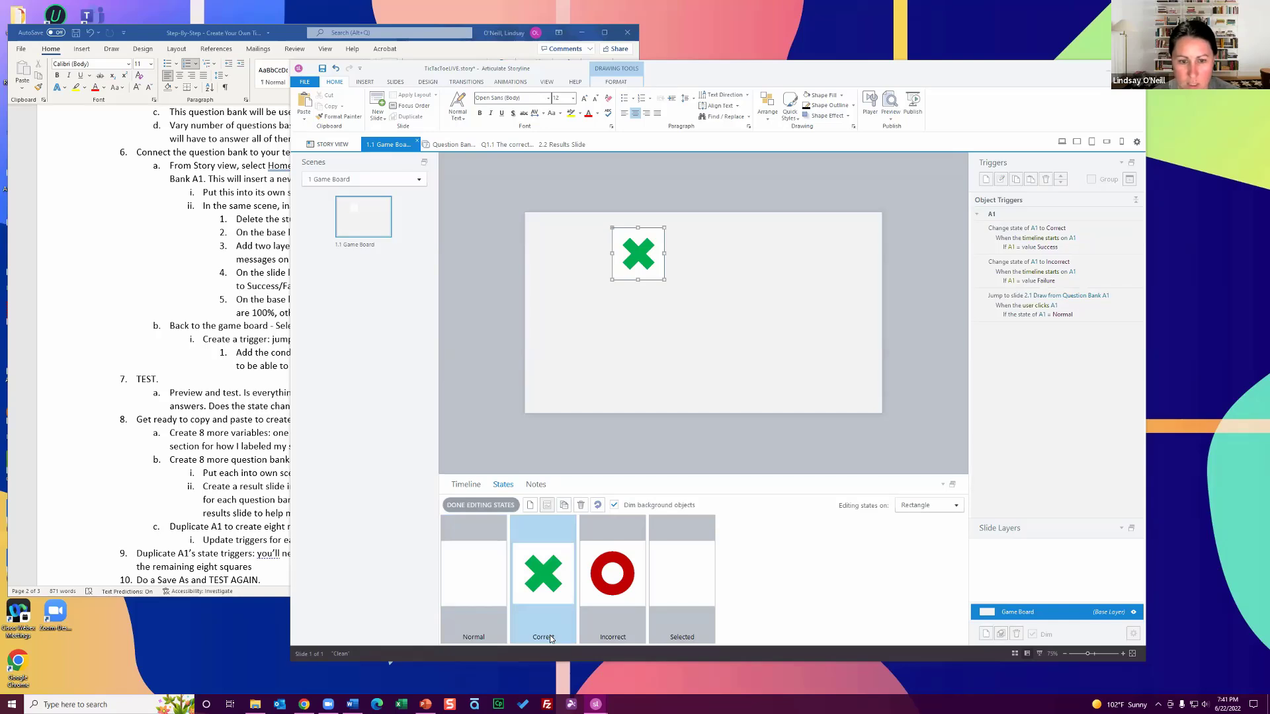
left_click(502, 507)
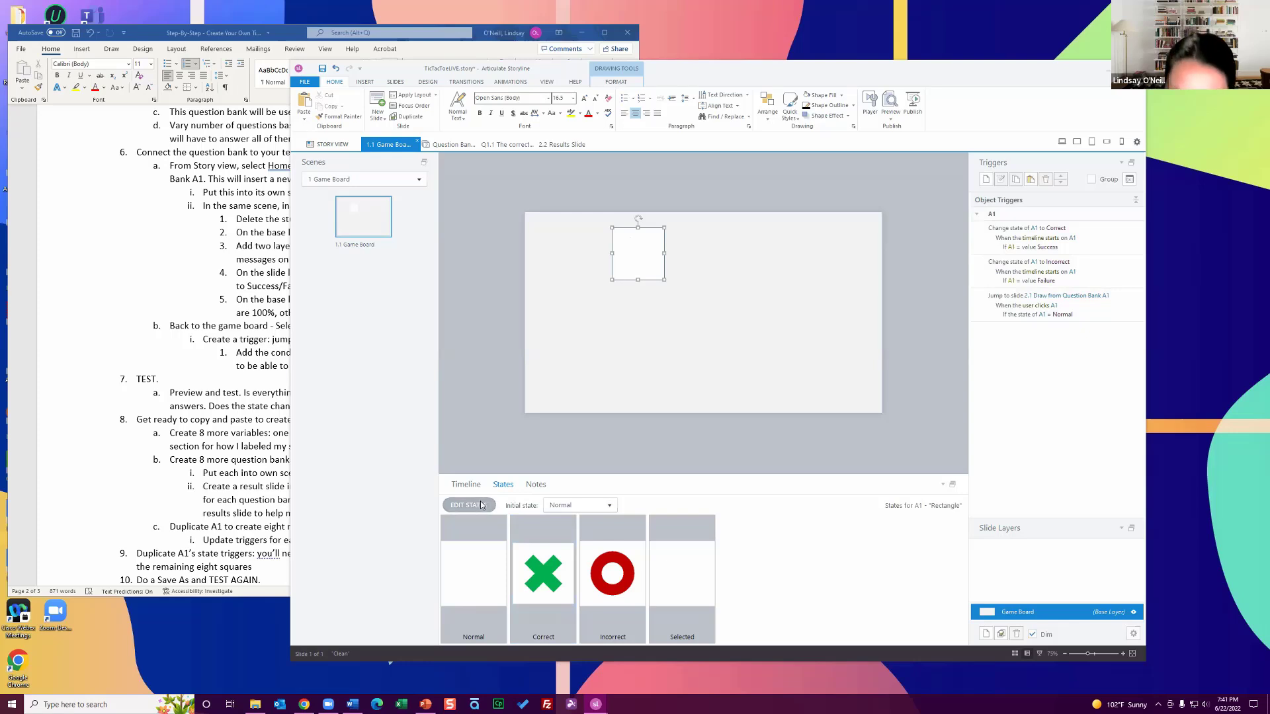
left_click(509, 392)
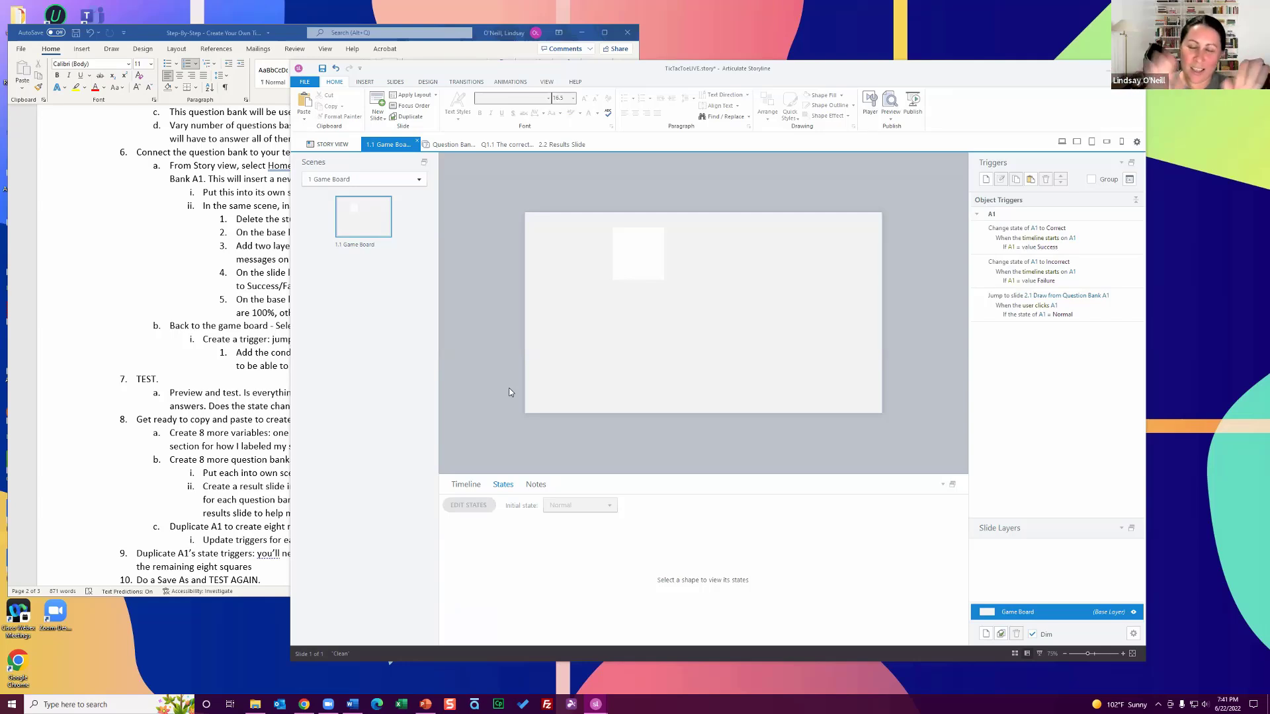
left_click(624, 265)
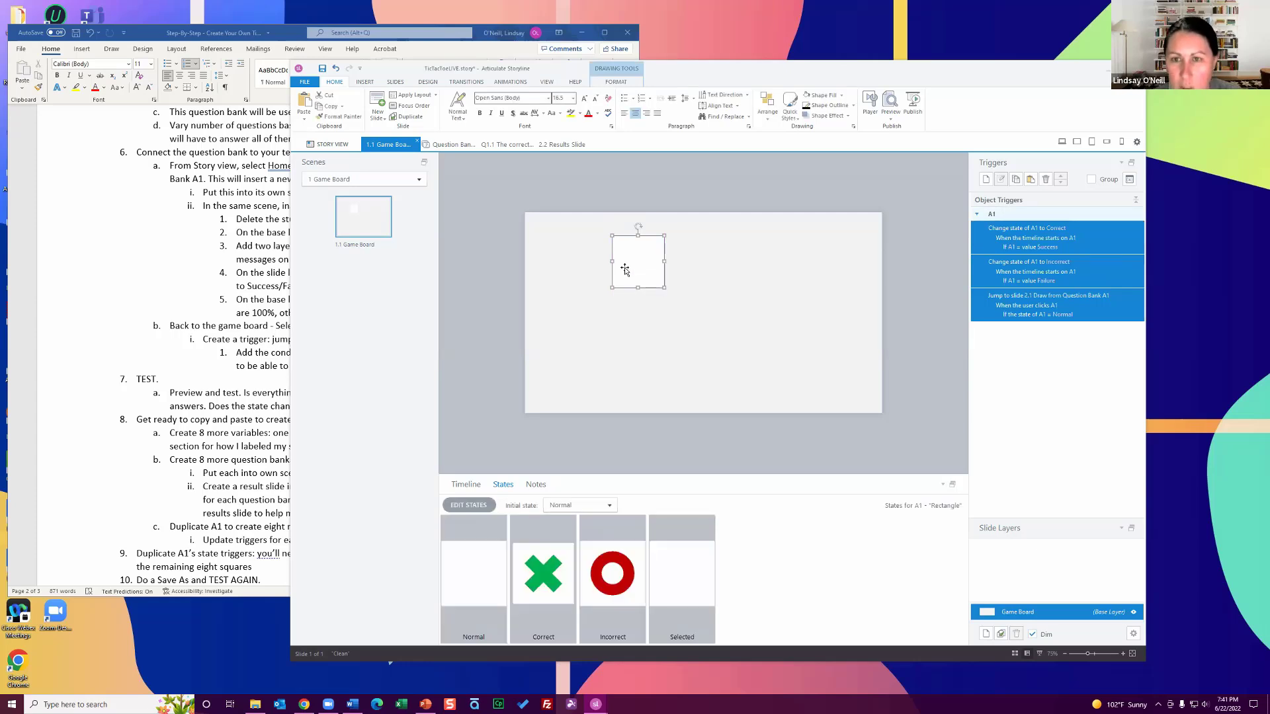
- Read step 7 TEST in the Word instructions, and return to Storyline to preview the entire project
left_click(137, 380)
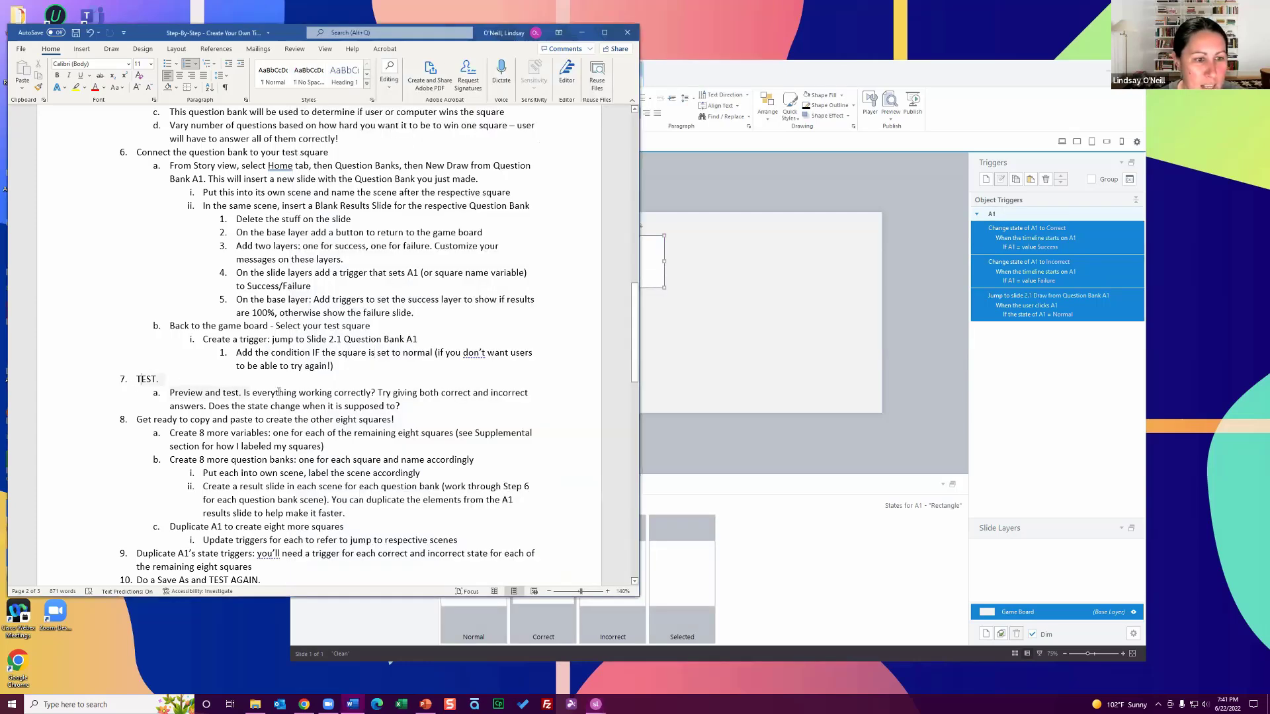
left_click_drag(278, 393, 404, 406)
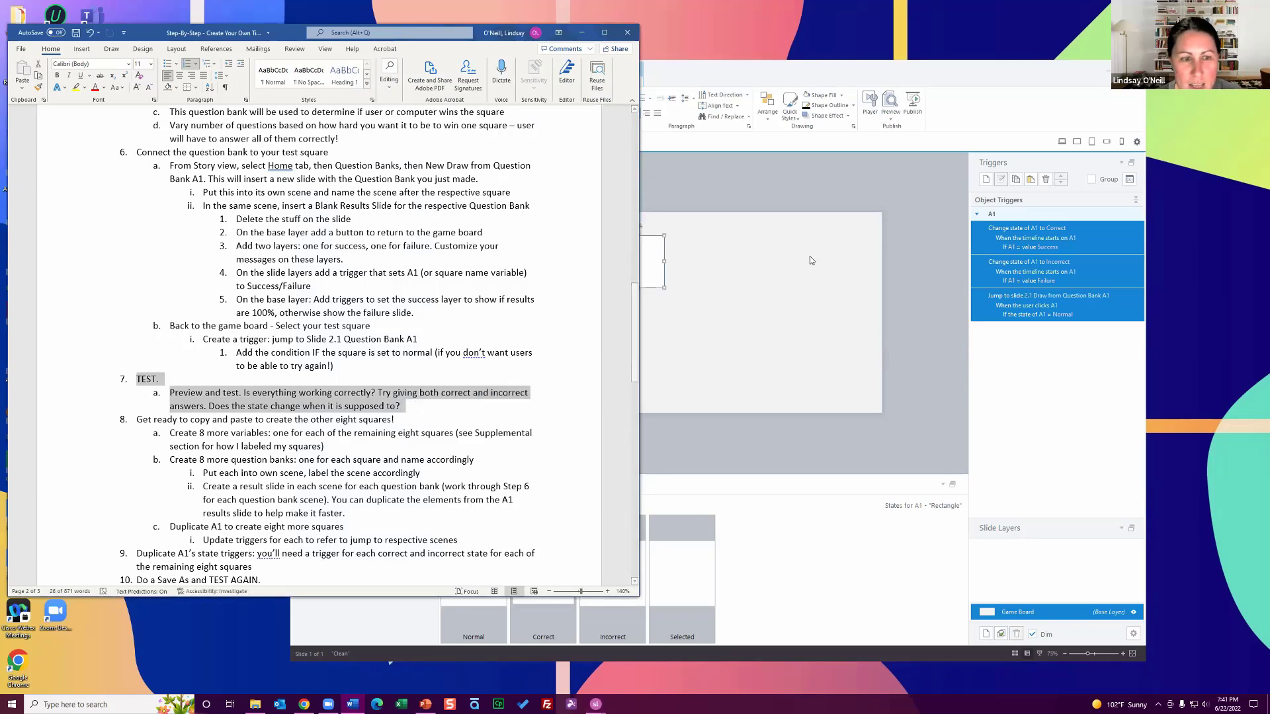
left_click(893, 248)
left_click(891, 116)
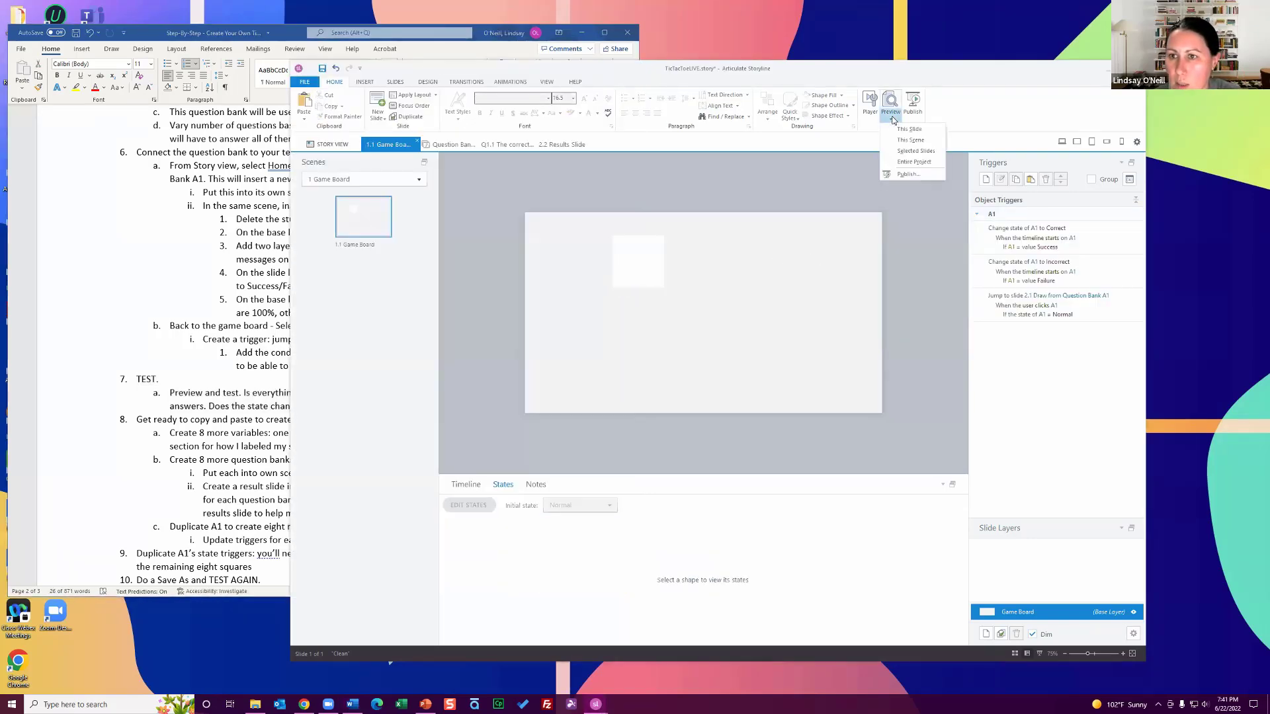
left_click(913, 162)
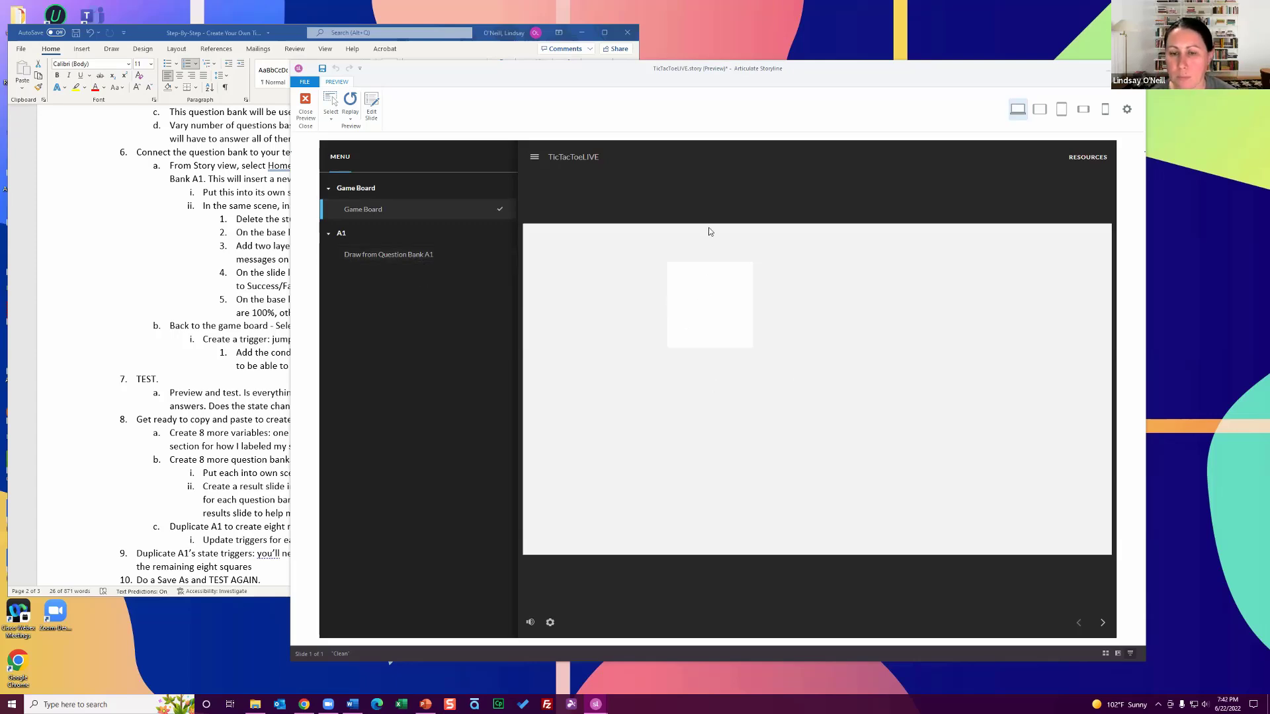
- Test the A1 square in the preview by answering True, continue back to the game board, and close the preview
left_click(704, 303)
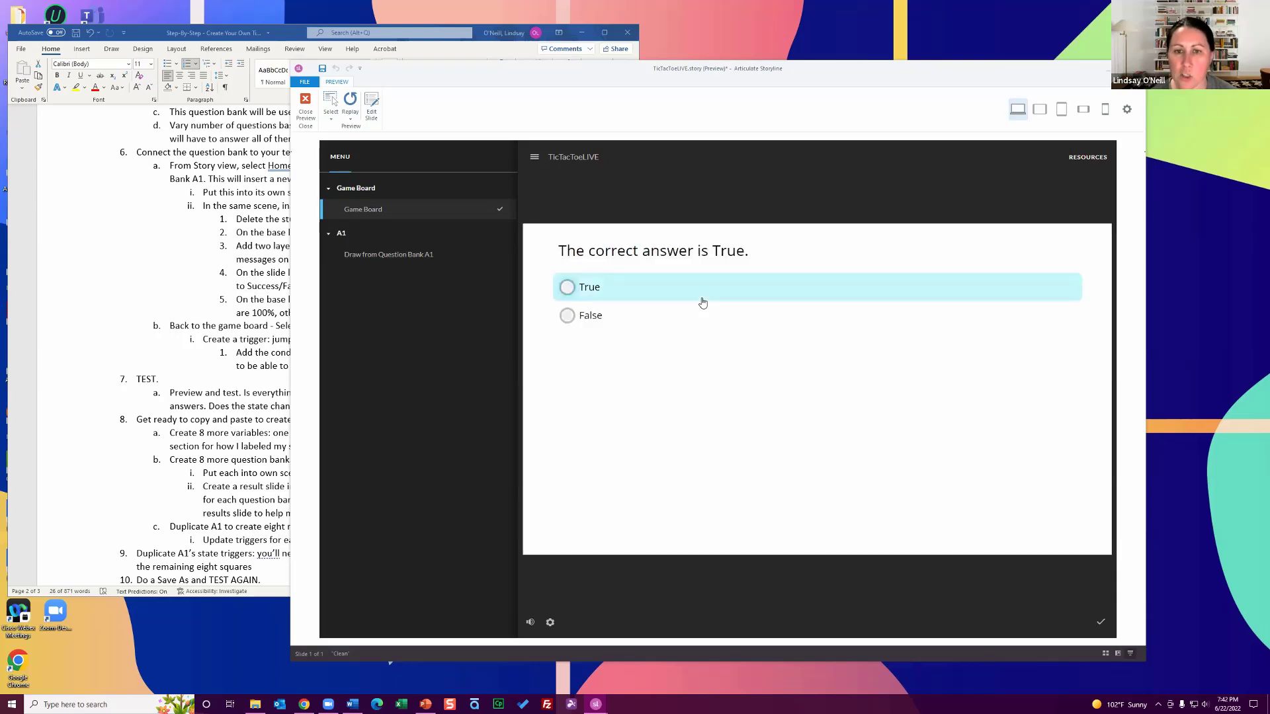
left_click(703, 303)
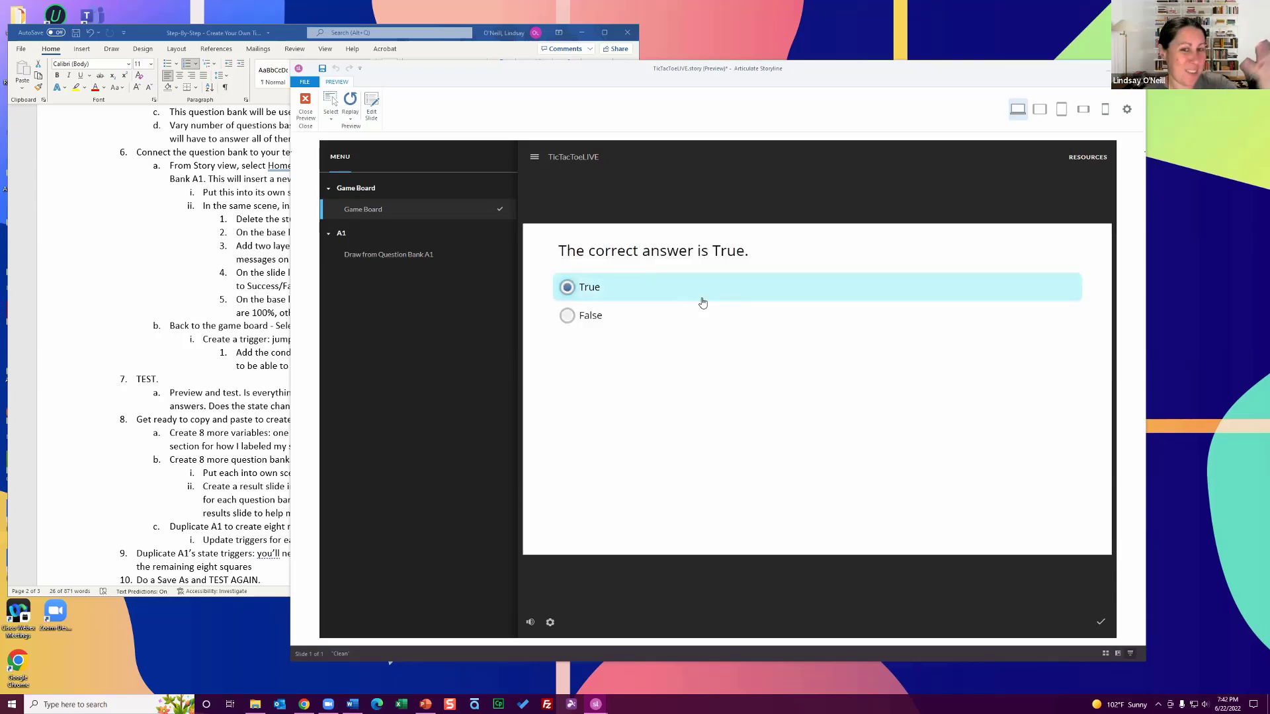
left_click(1101, 627)
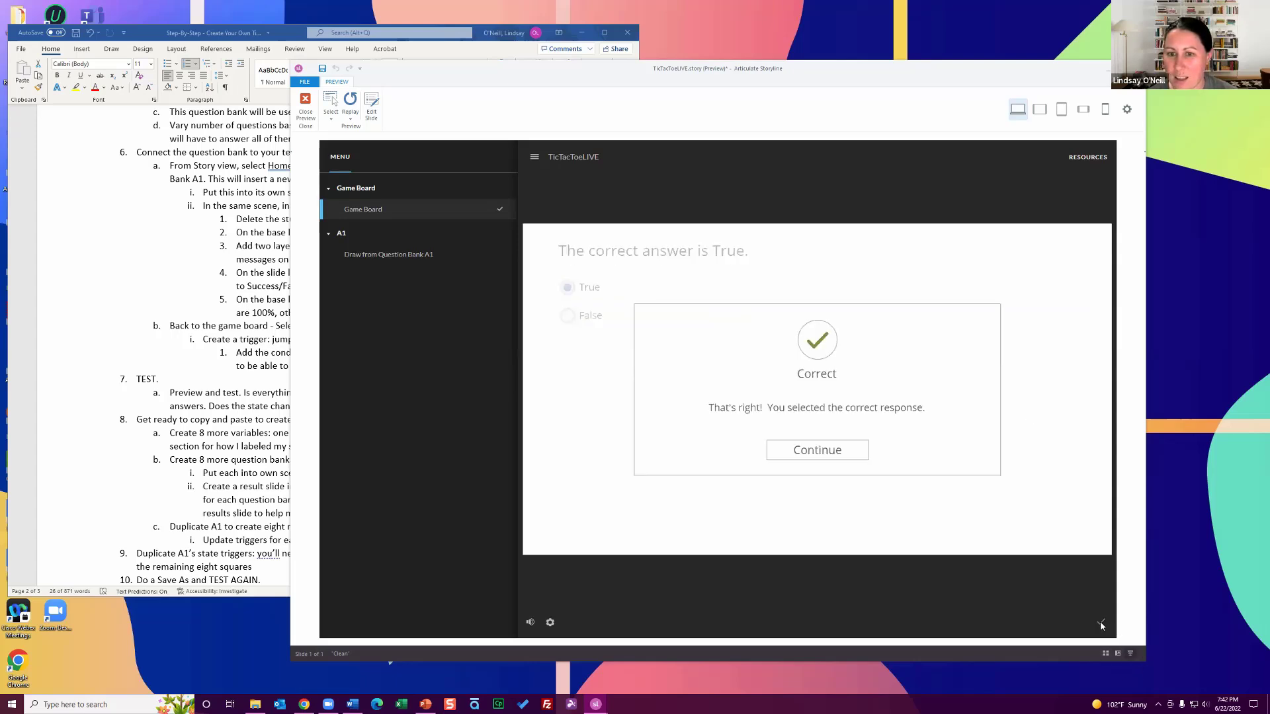
left_click(835, 442)
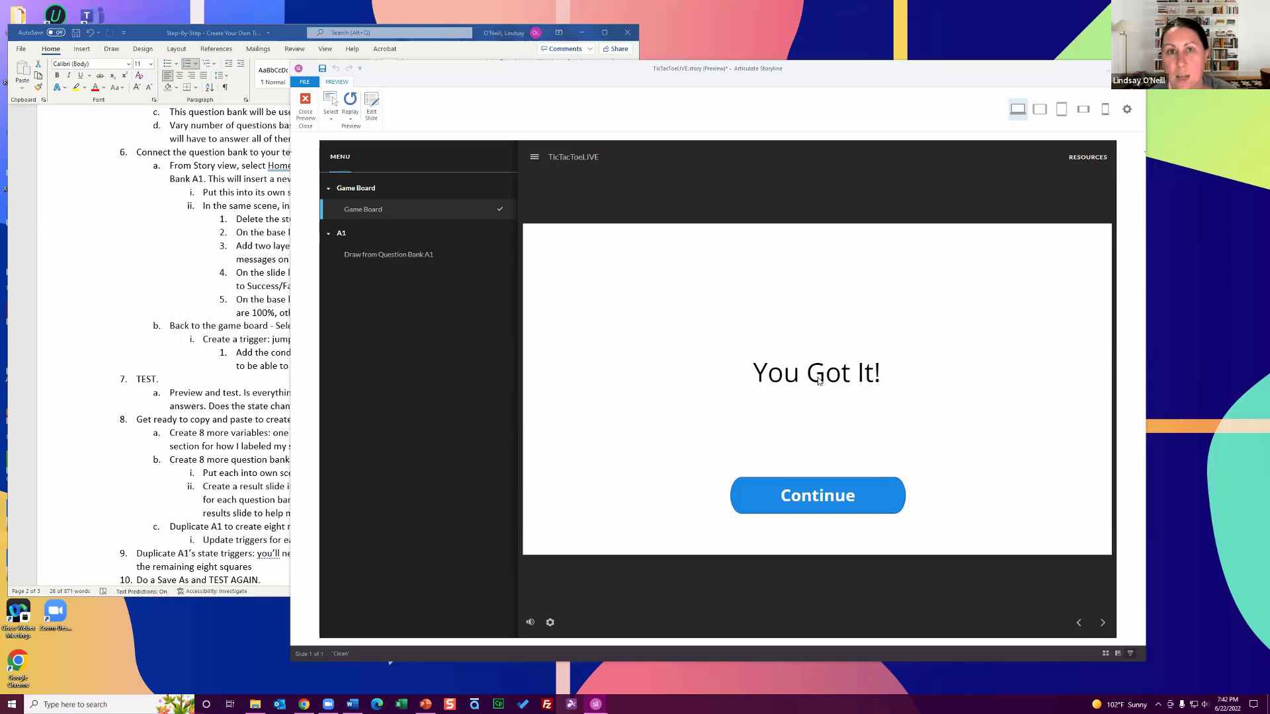
left_click(818, 492)
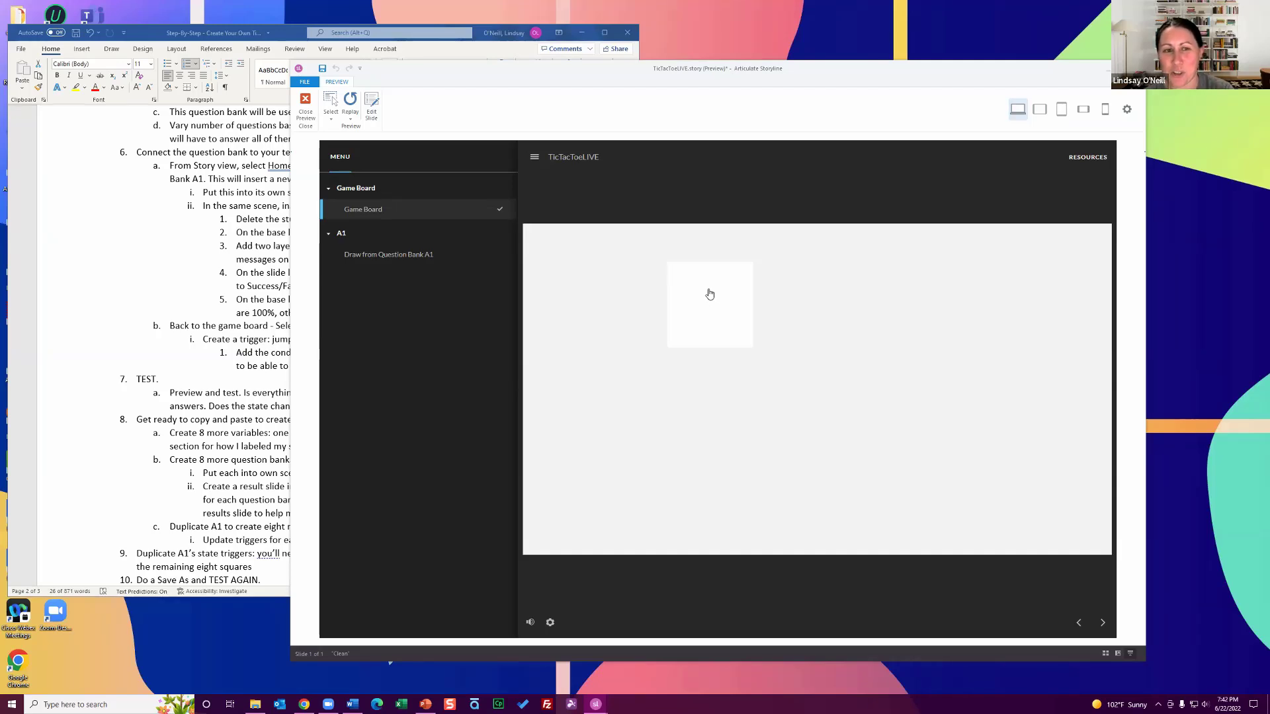
left_click(305, 104)
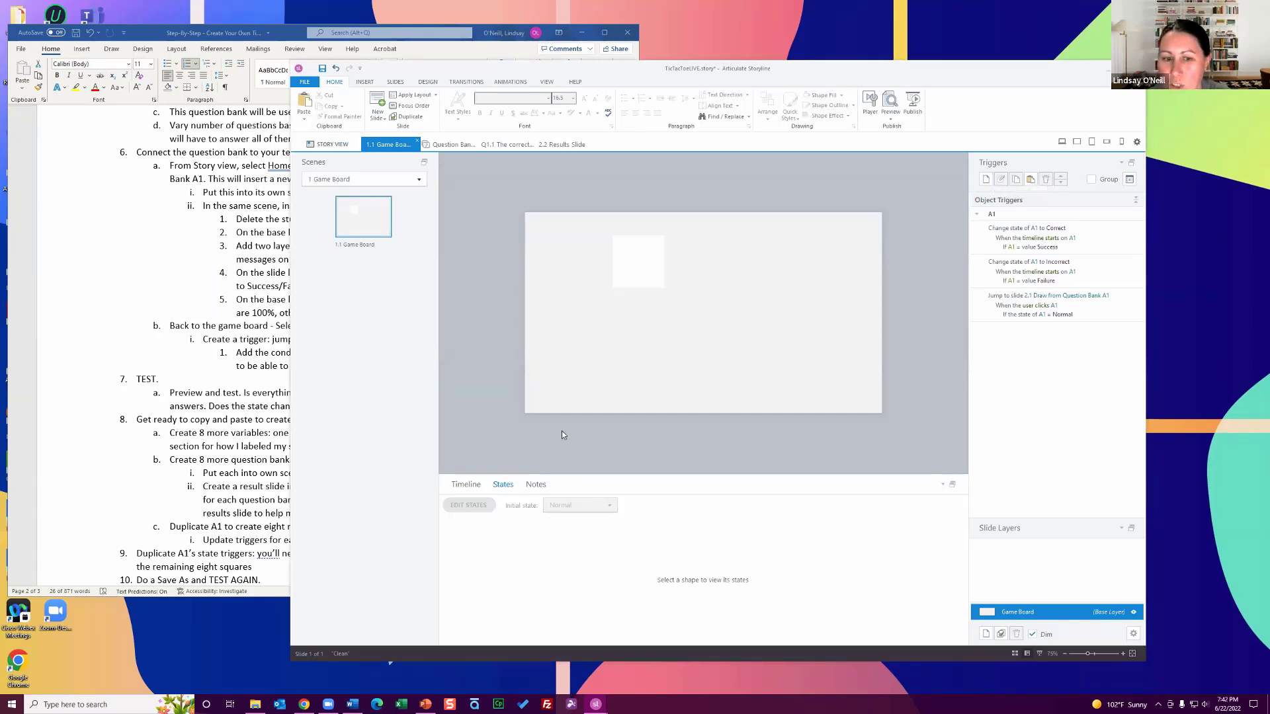
- Change the A1 Correct and Incorrect state triggers to run when the timeline starts on This Slide
left_click(637, 256)
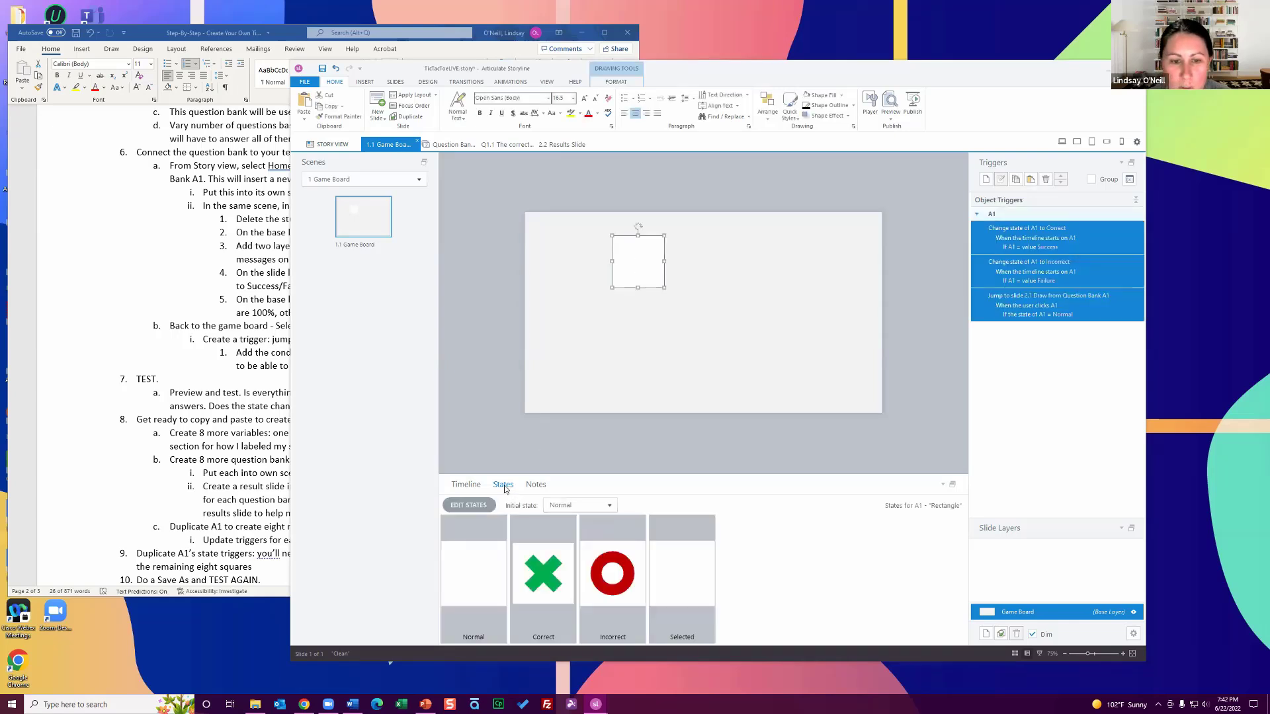
left_click(1072, 239)
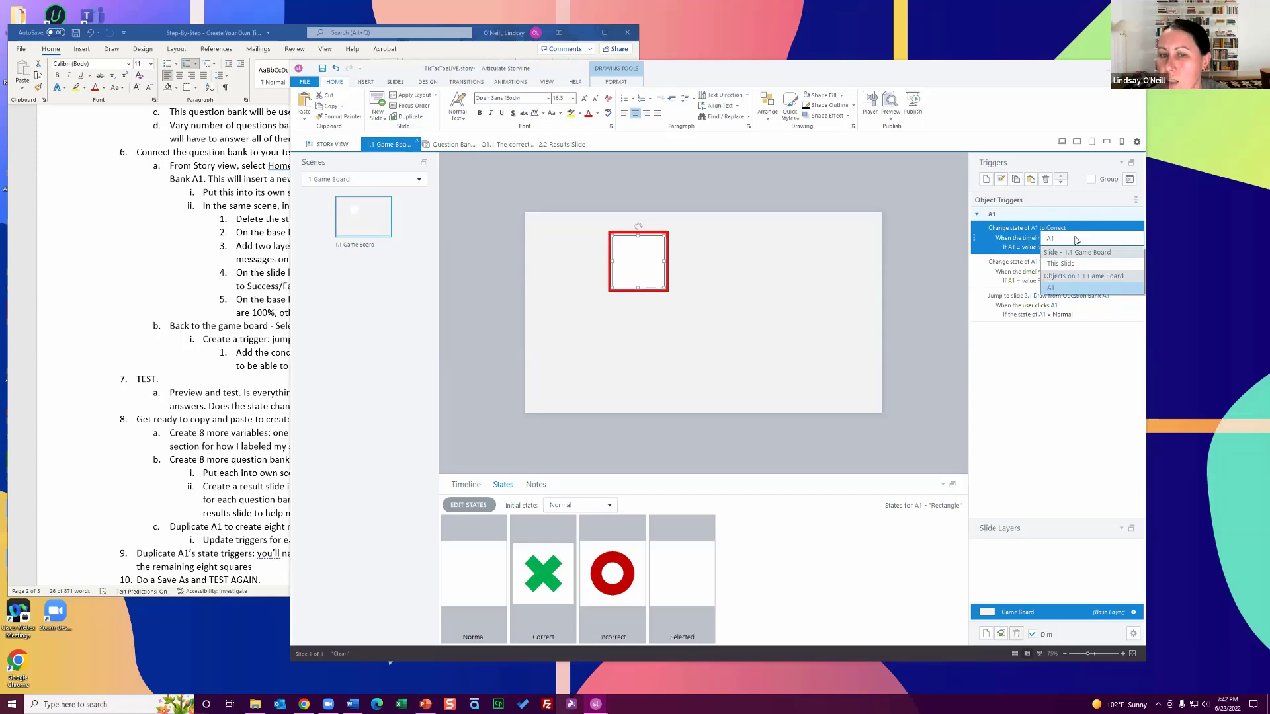
left_click(1076, 263)
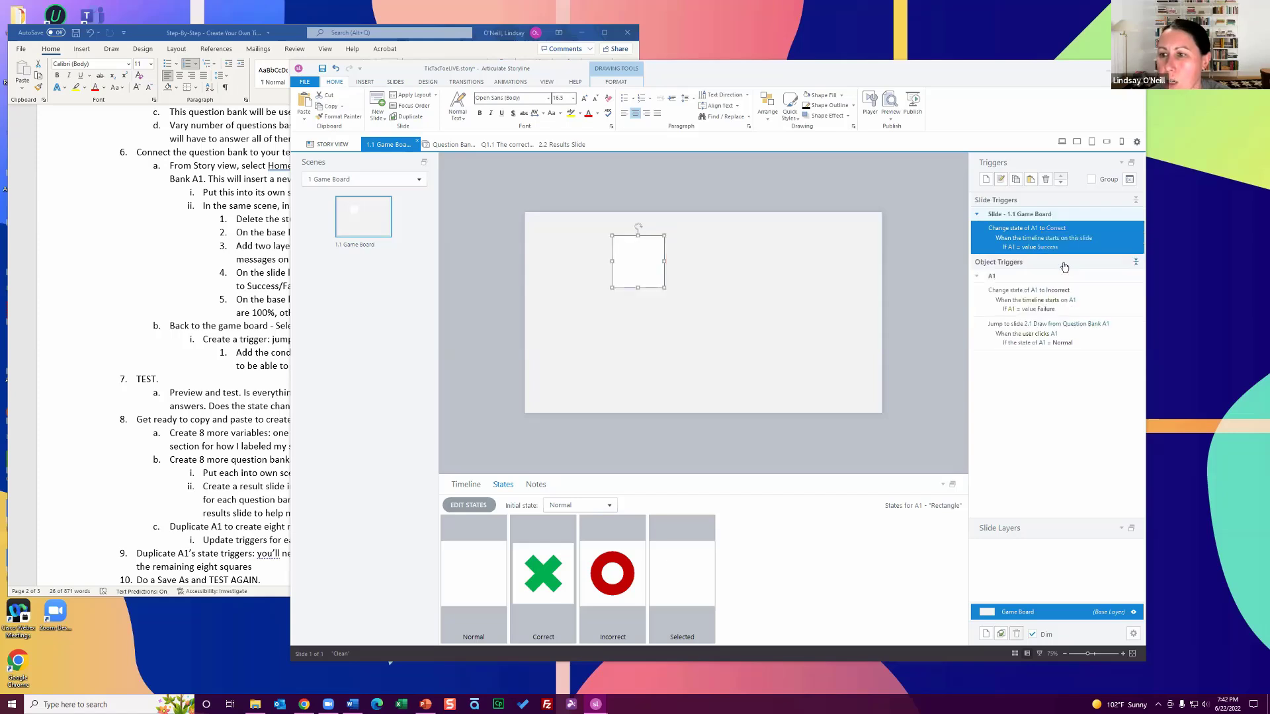
left_click(1073, 299)
left_click(1068, 325)
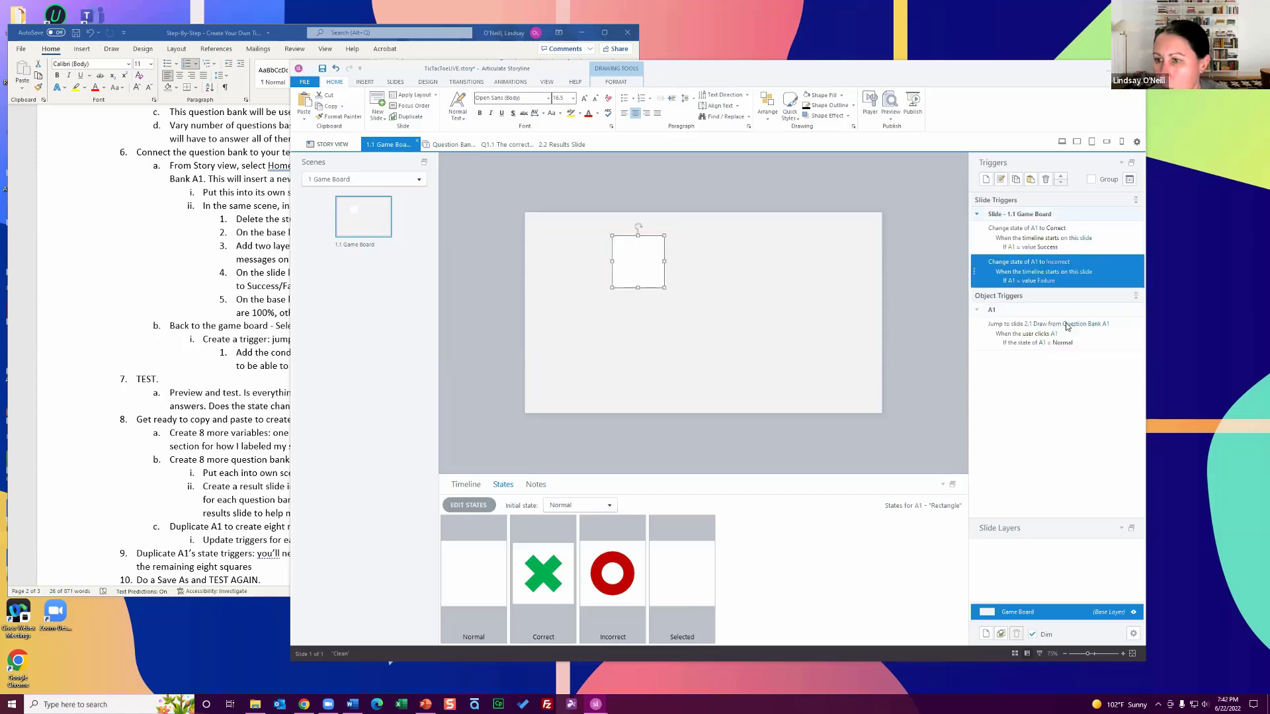
- Preview the entire project again to test the revised state triggers
left_click(915, 254)
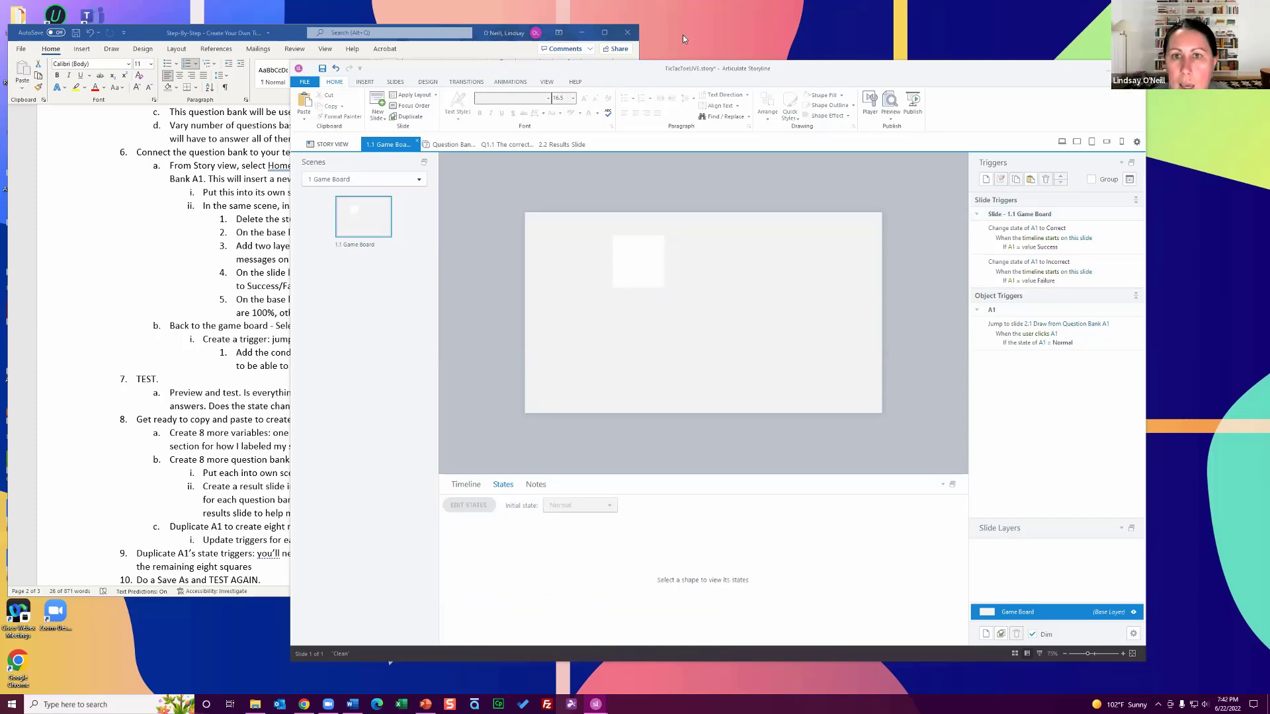
left_click(891, 116)
left_click(898, 161)
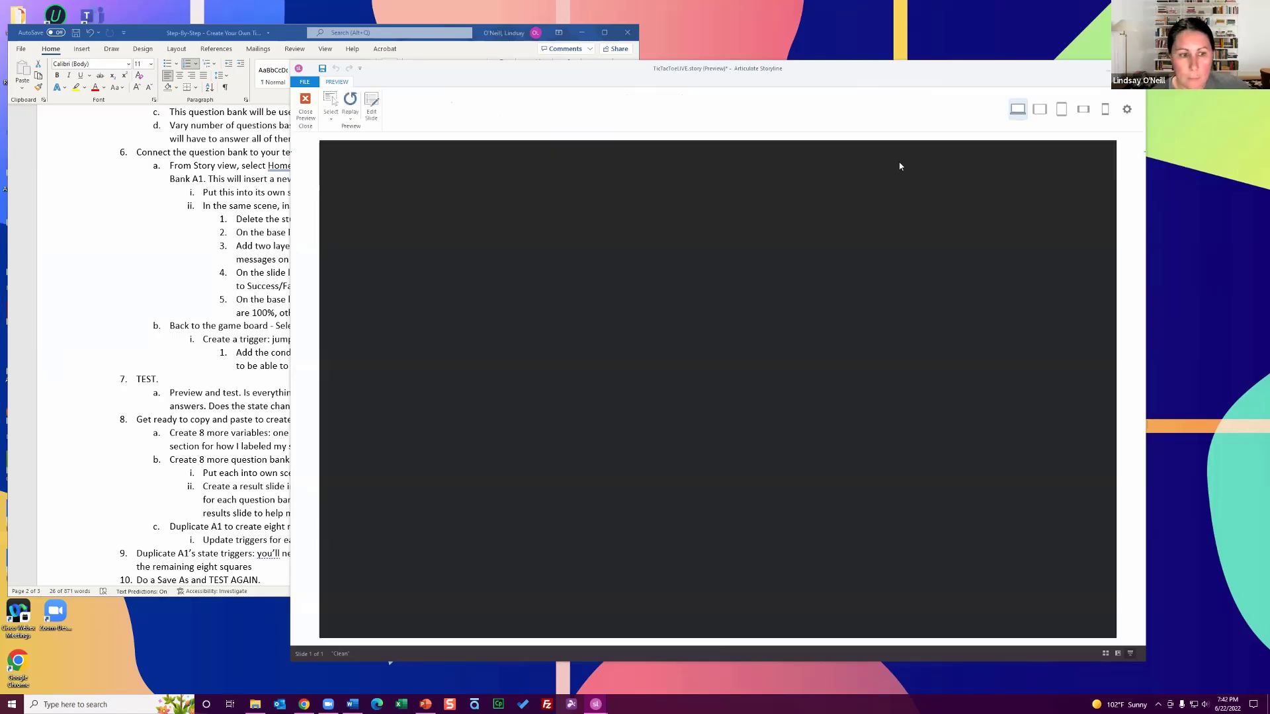
- Test the A1 square in the preview by submitting True, and continue back to the game board
left_click(709, 306)
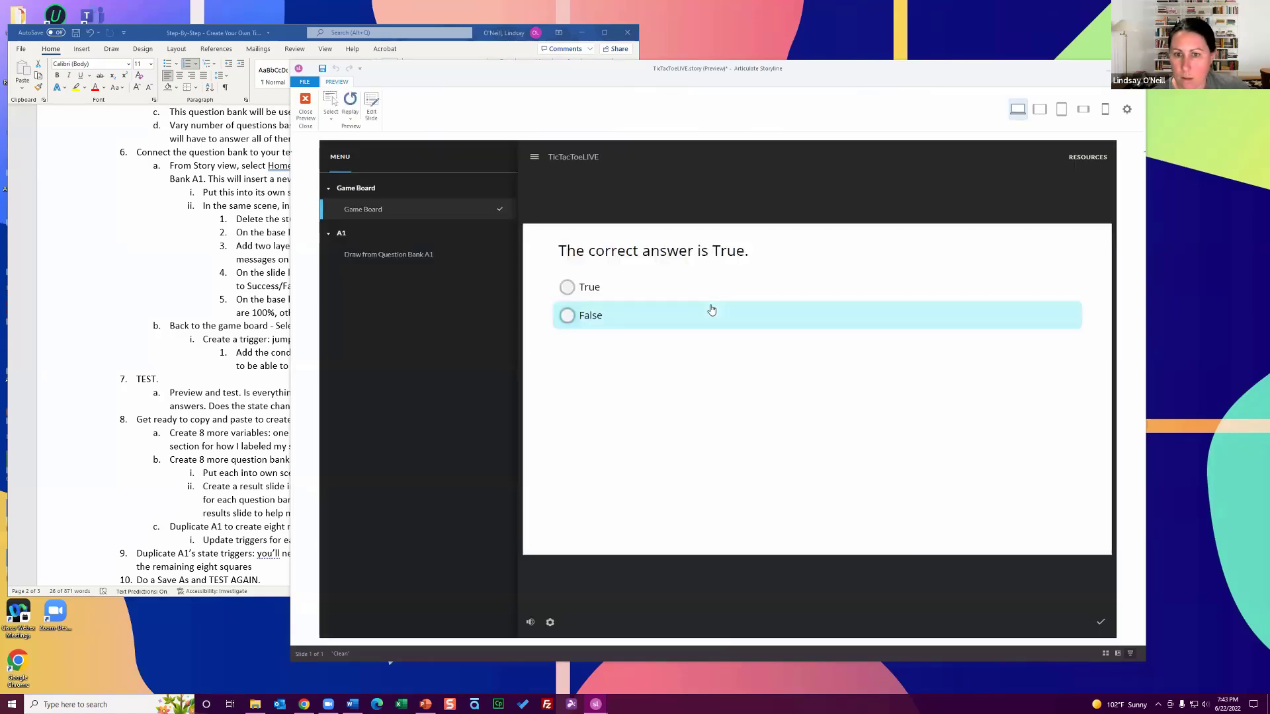
left_click(666, 285)
left_click(1100, 622)
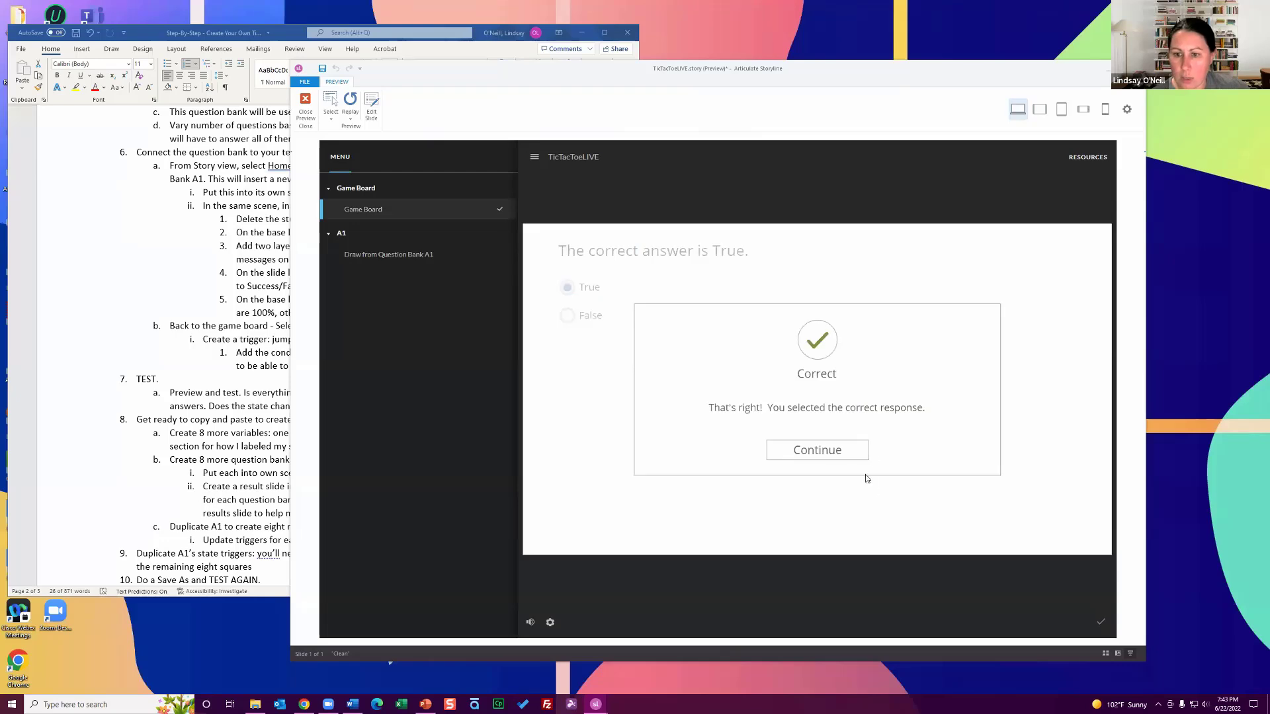
left_click(835, 447)
left_click(845, 502)
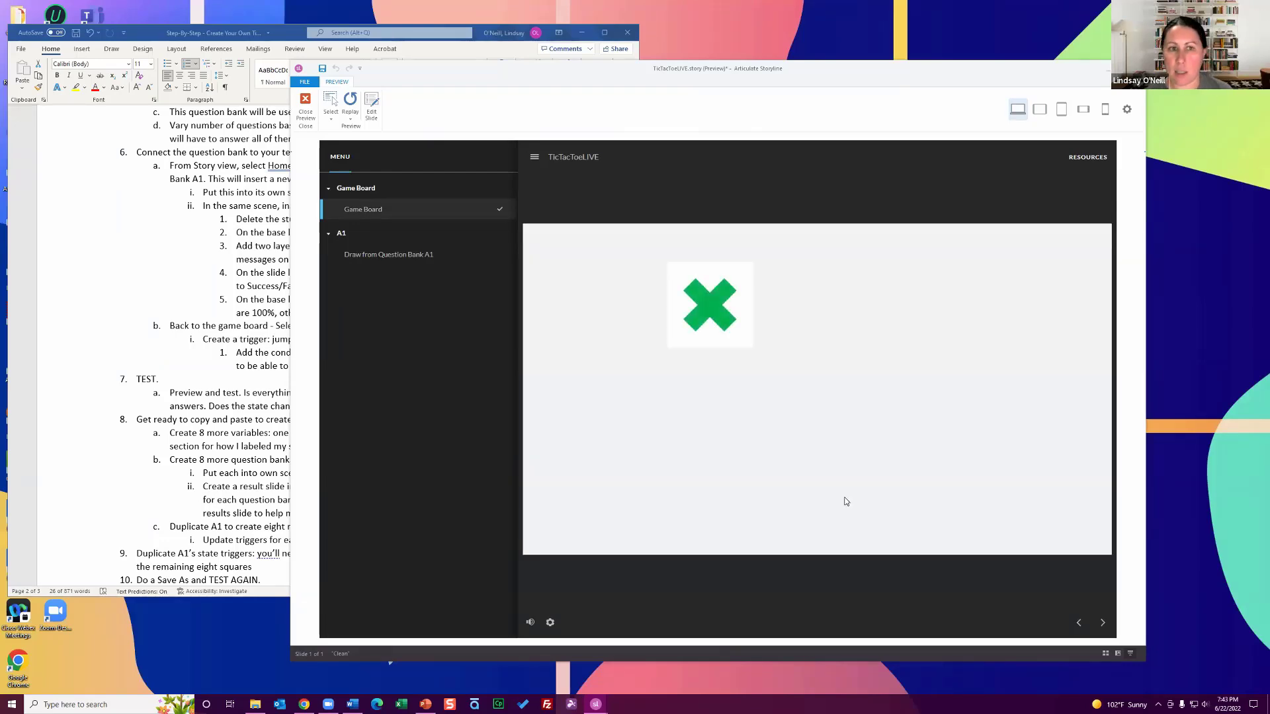
- Replay the entire project, test the A1 square by submitting False, continue back to the game board, and close the preview
left_click(350, 119)
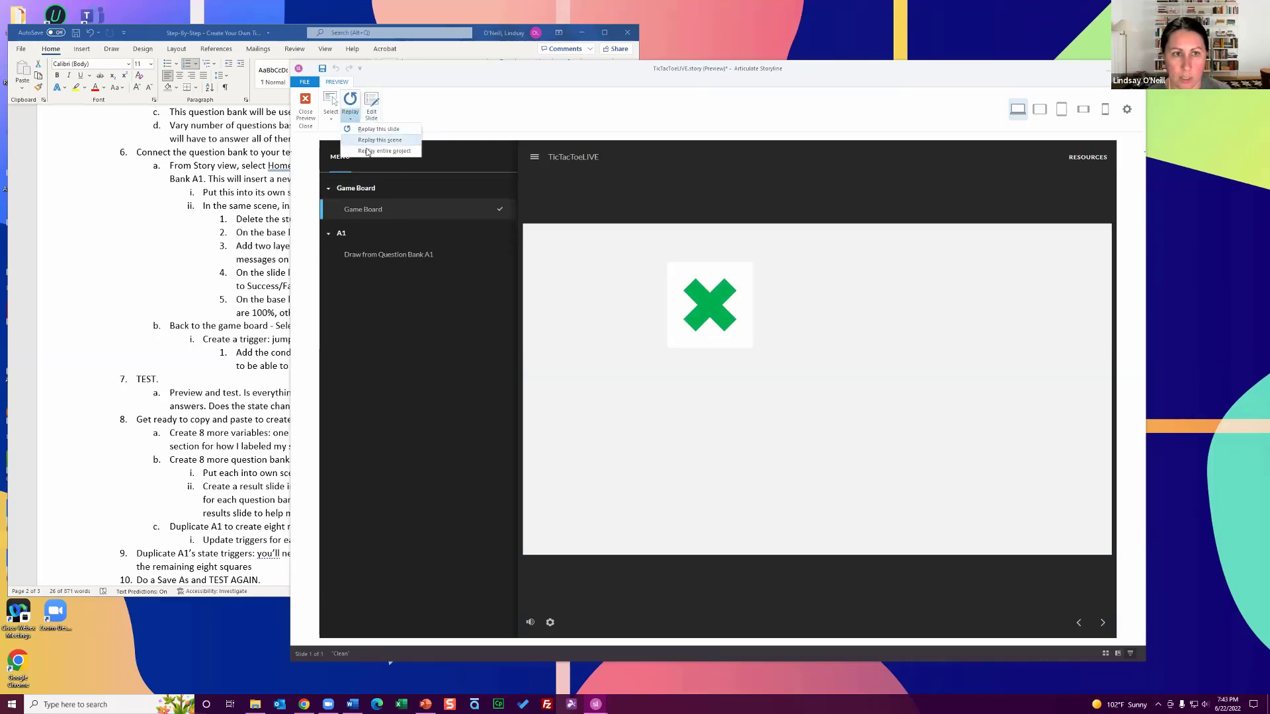
left_click(368, 151)
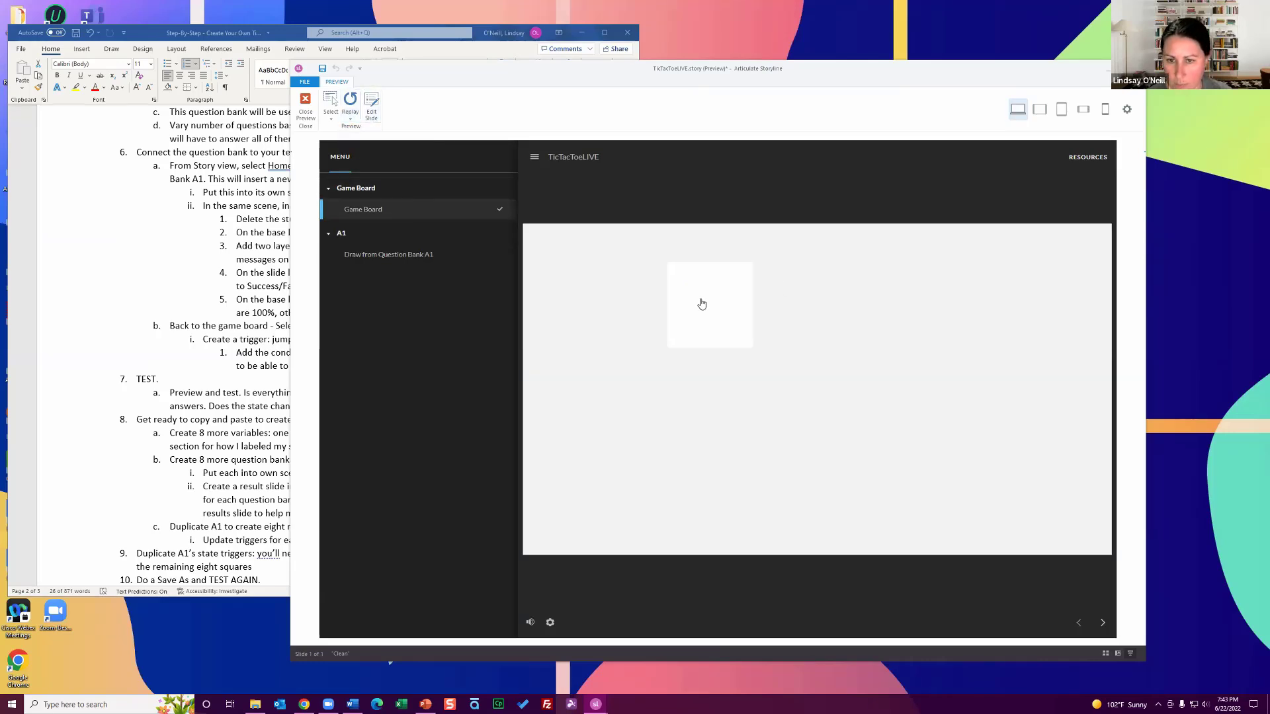
left_click(702, 303)
left_click(654, 317)
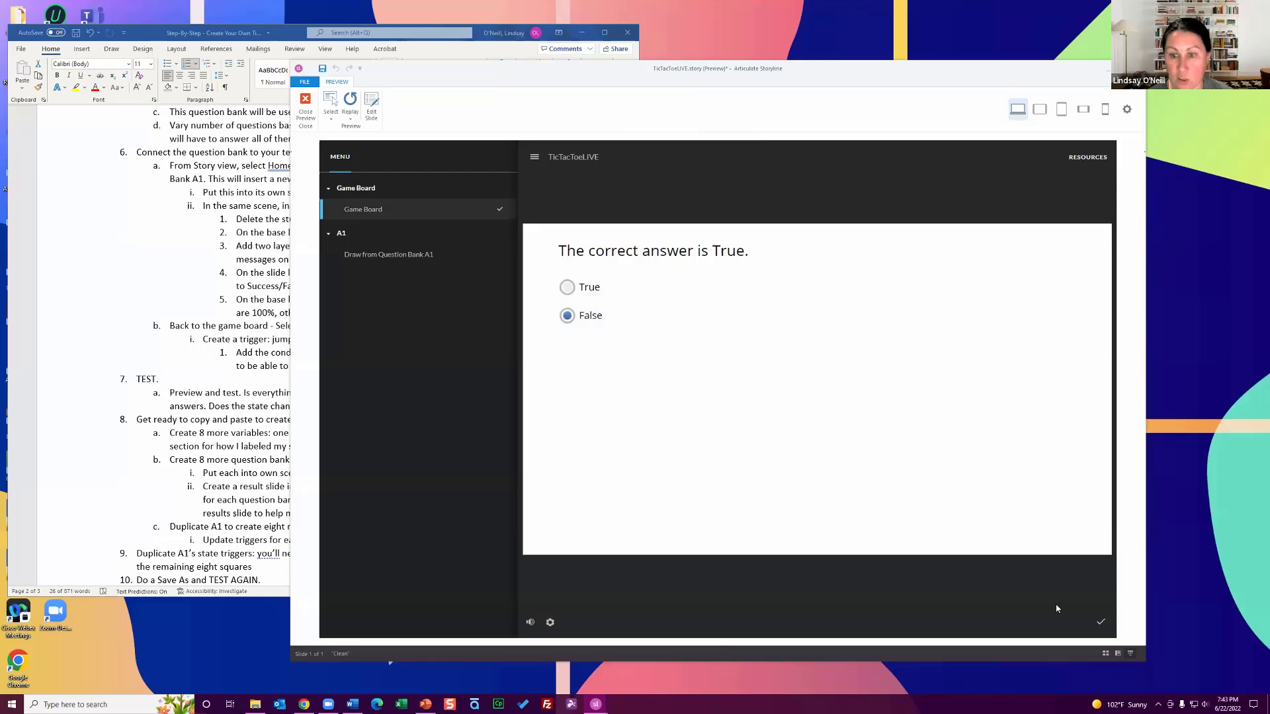
left_click(1101, 625)
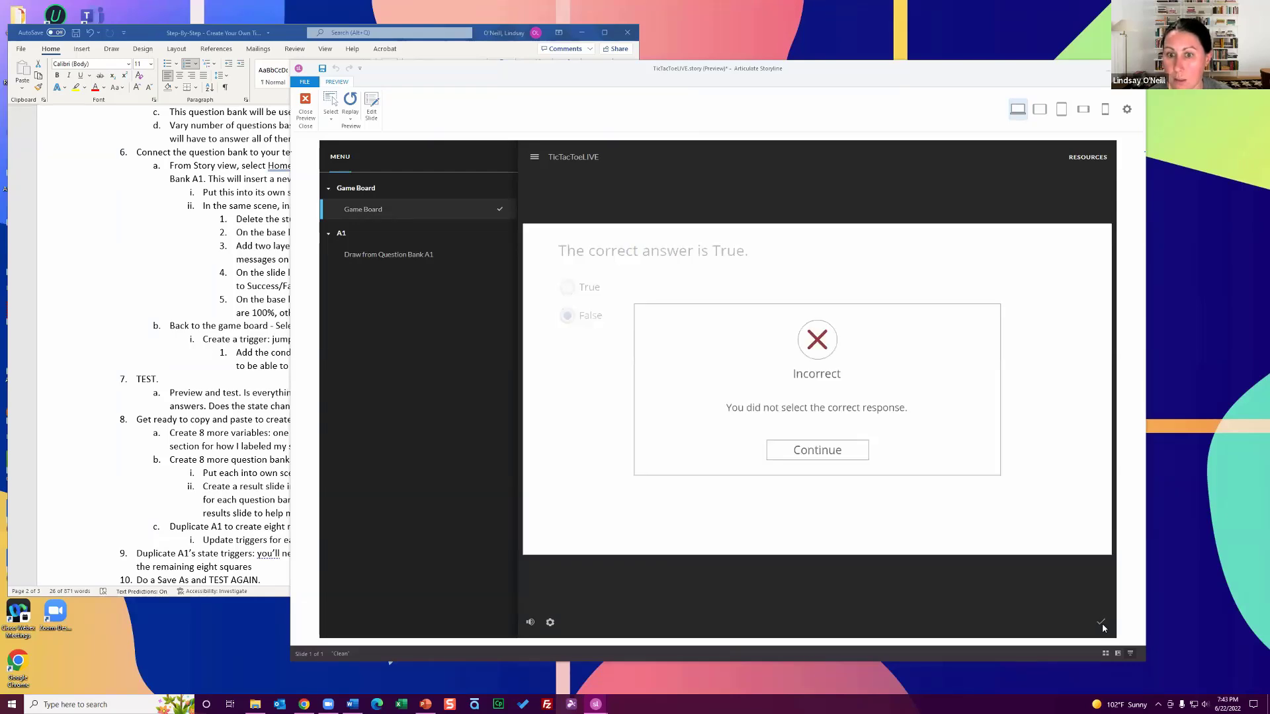
left_click(819, 451)
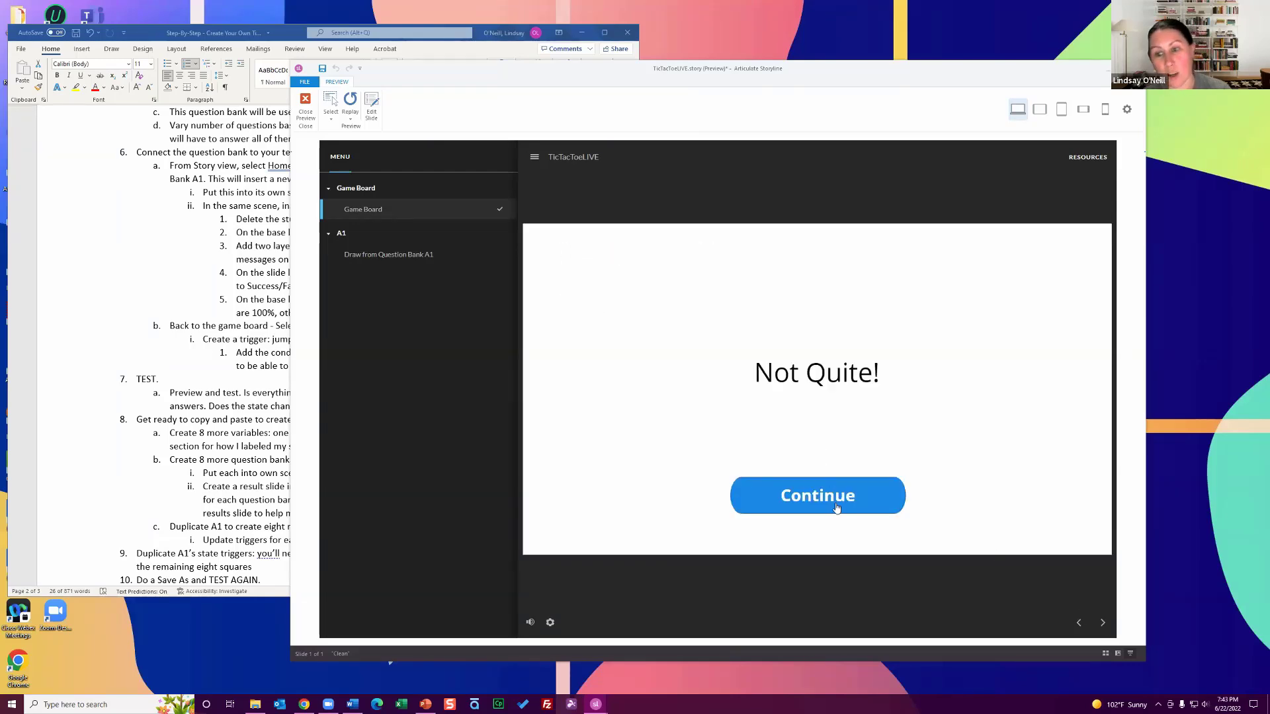
left_click(837, 507)
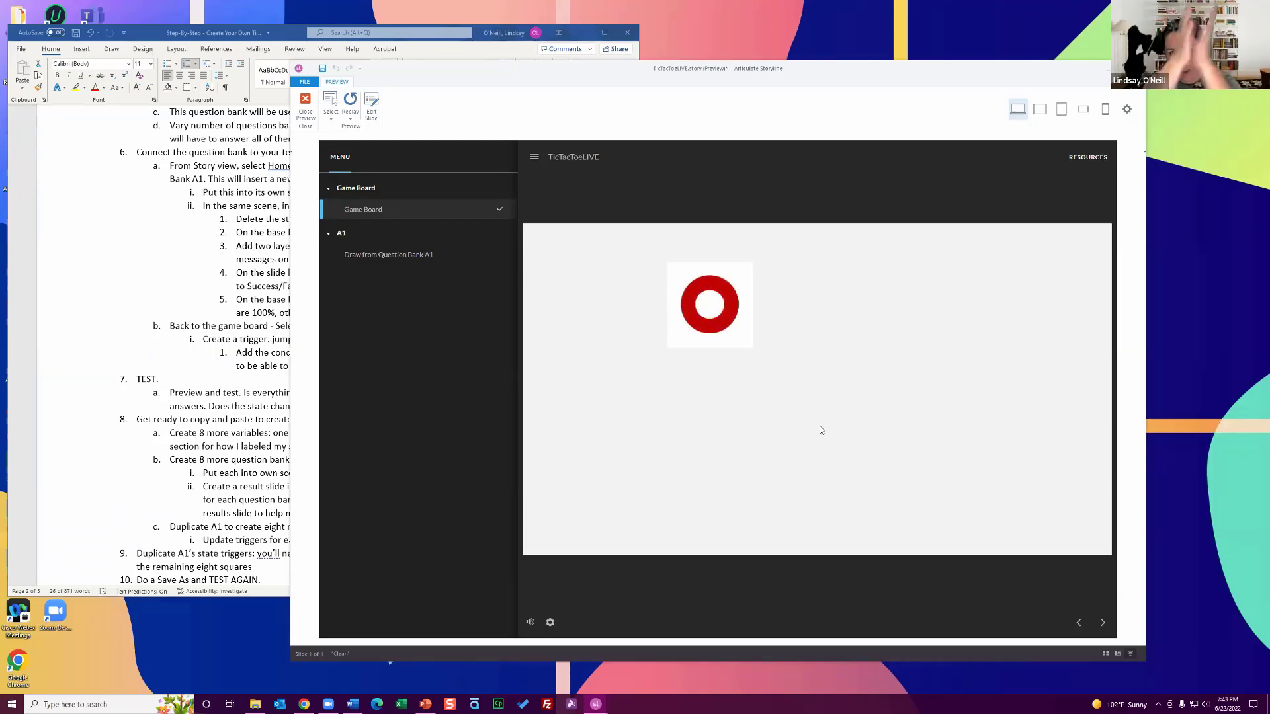
left_click(305, 106)
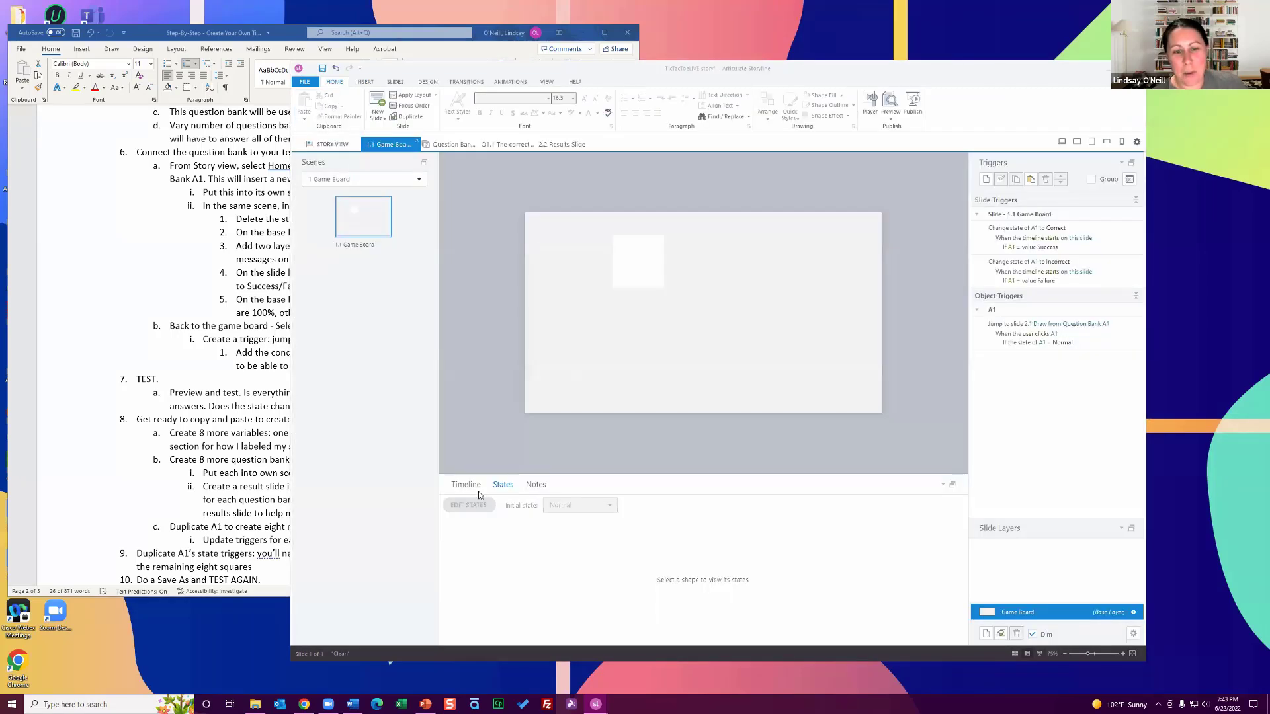
- Review the A1 square's states on the game board, and find step 8 in the Word instructions
left_click(629, 264)
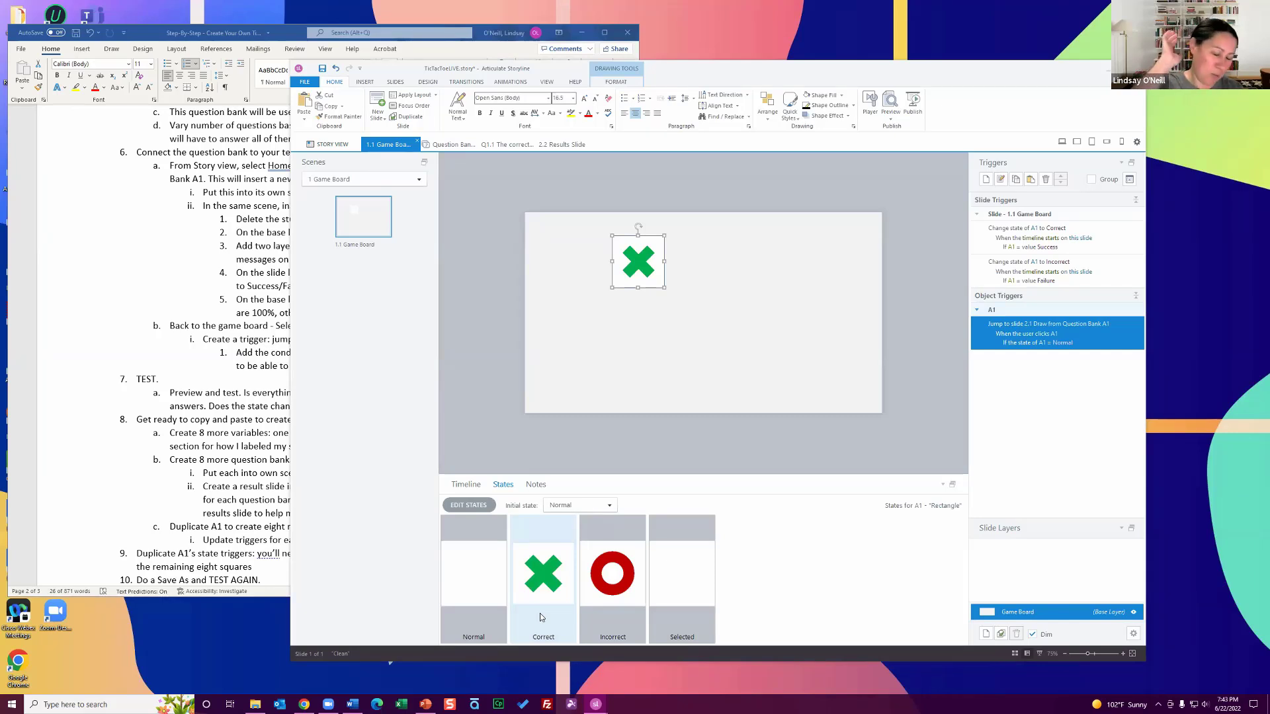
left_click(580, 437)
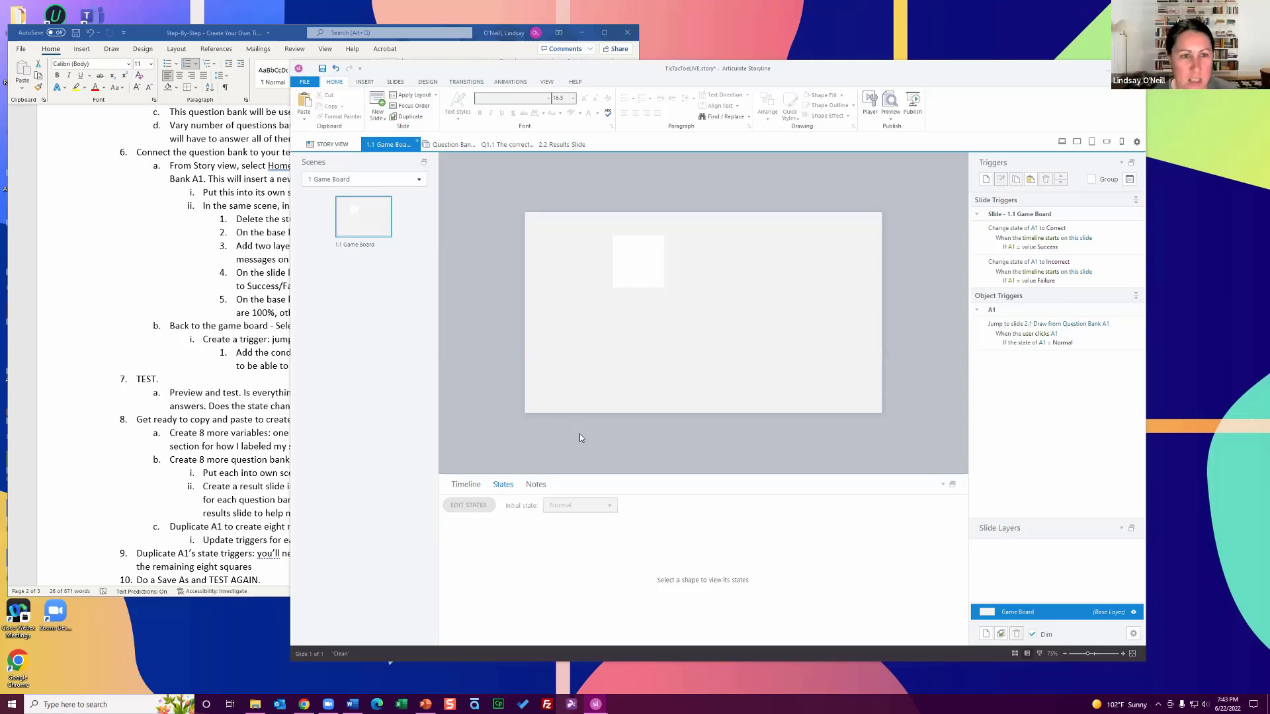
left_click(133, 413)
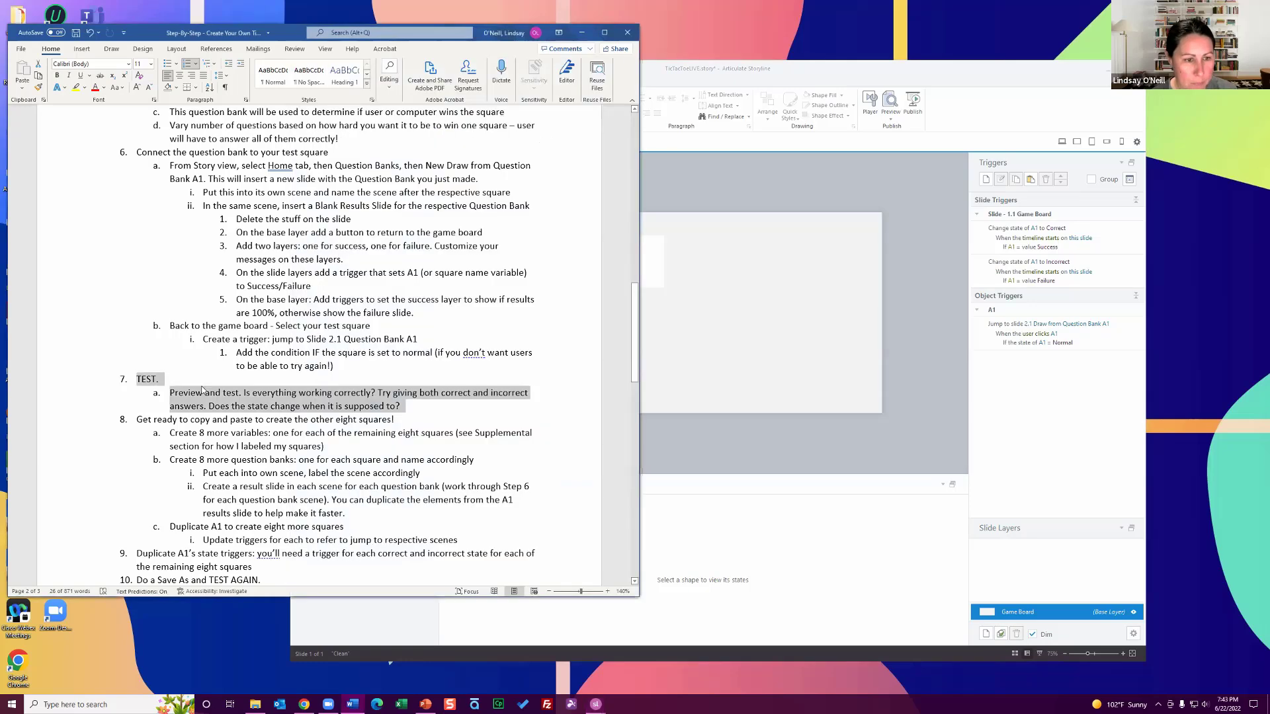
left_click(323, 351)
scroll(322, 347, "down", 2)
scroll(322, 348, "down", 2)
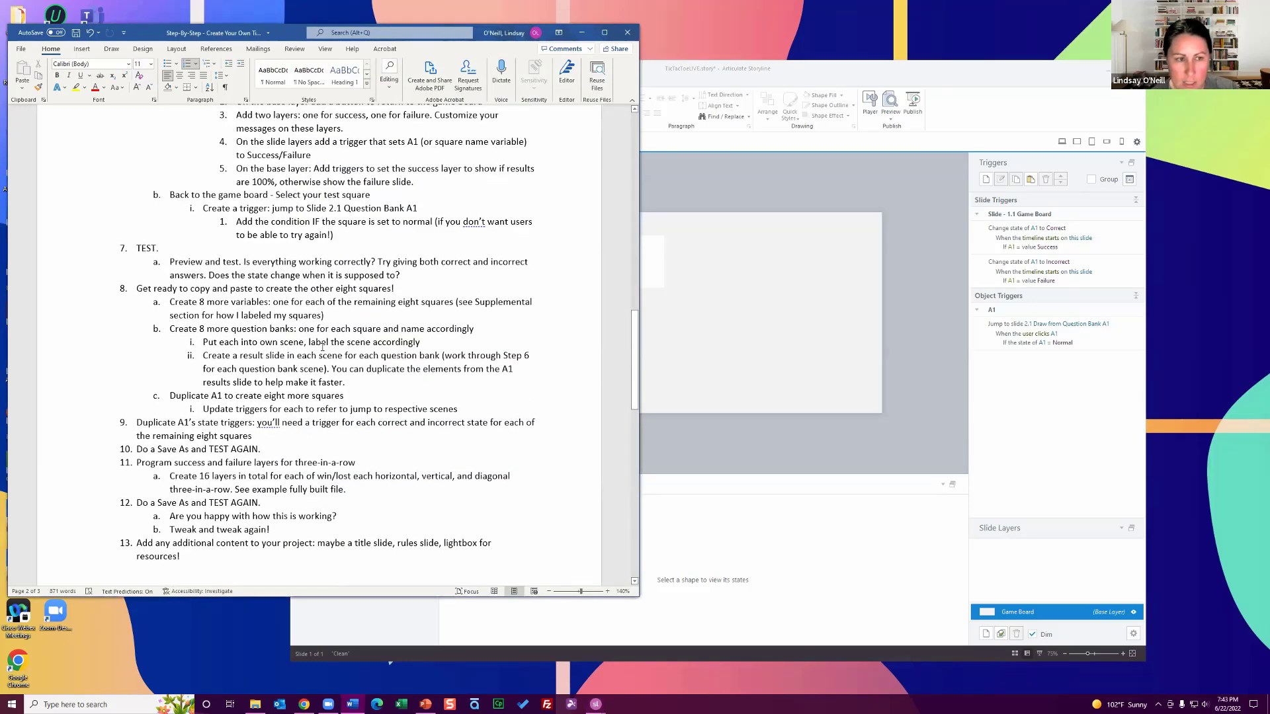
- Return to Storyline and save the TicTacToeLIVE project
left_click(739, 175)
left_click(305, 82)
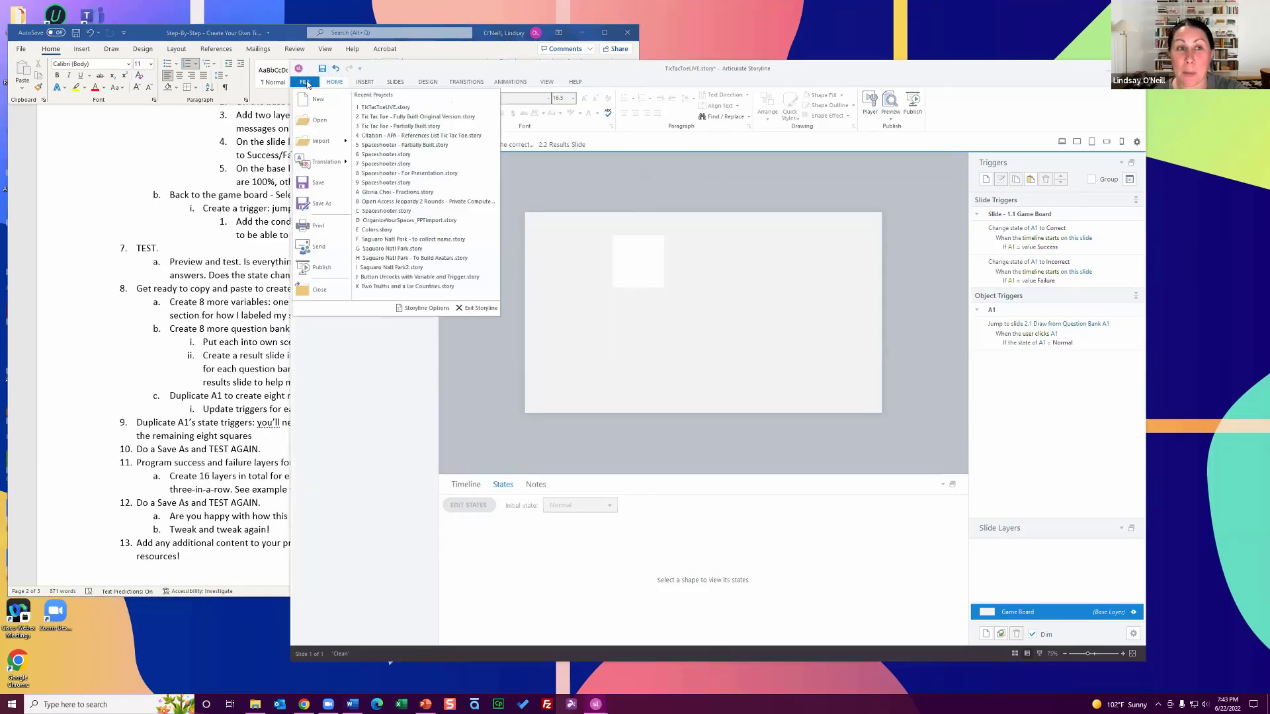
left_click(320, 185)
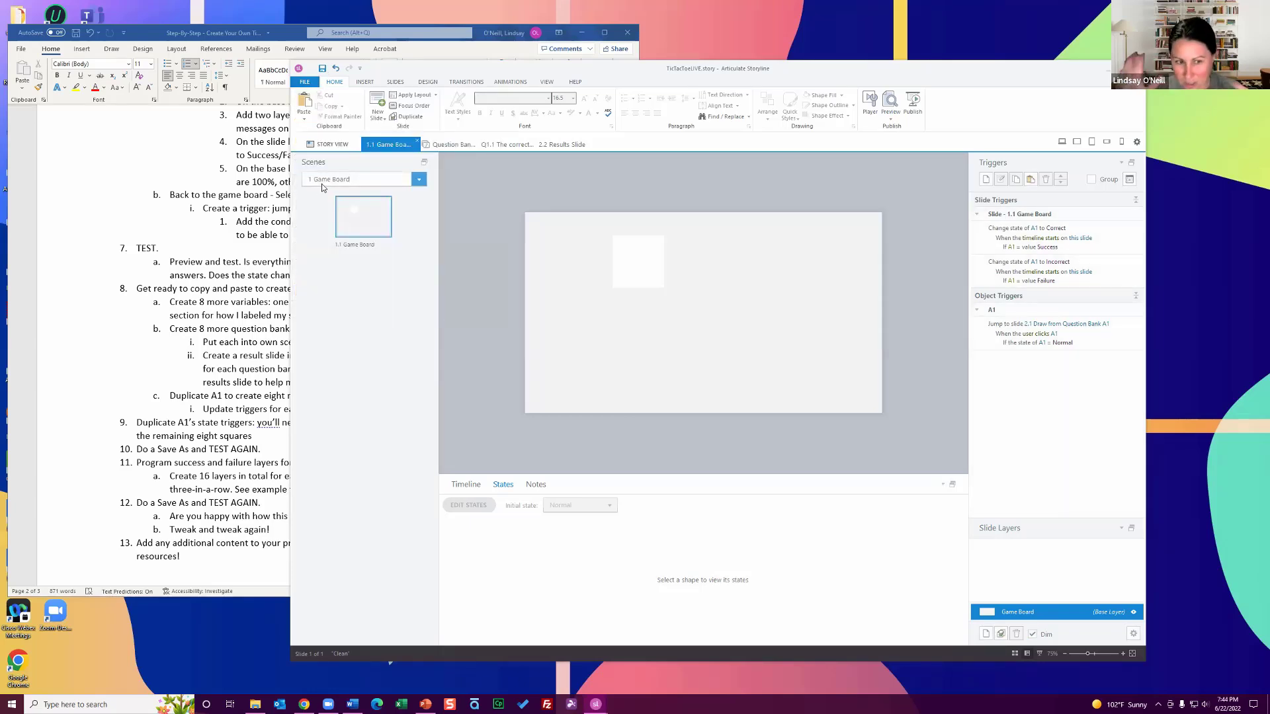
- Read step 8 in the Word instructions on creating variables, question banks and scenes for the other eight squares
left_click(250, 268)
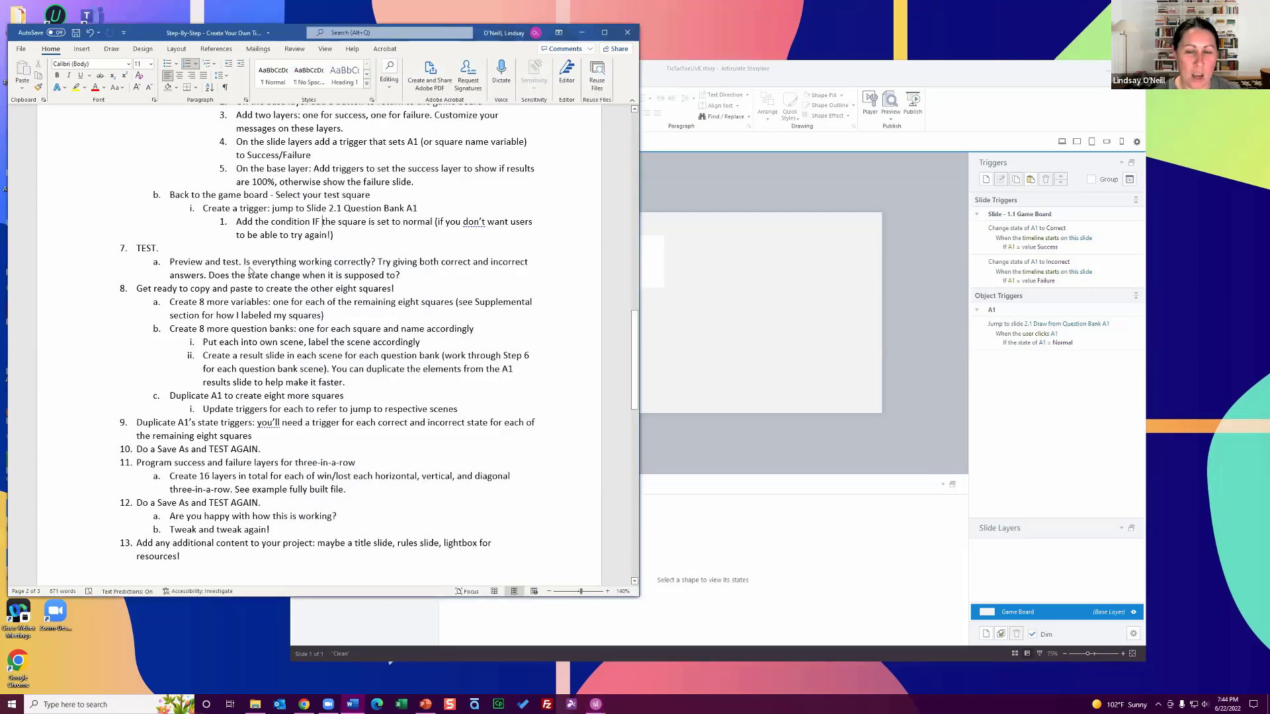
left_click(944, 331)
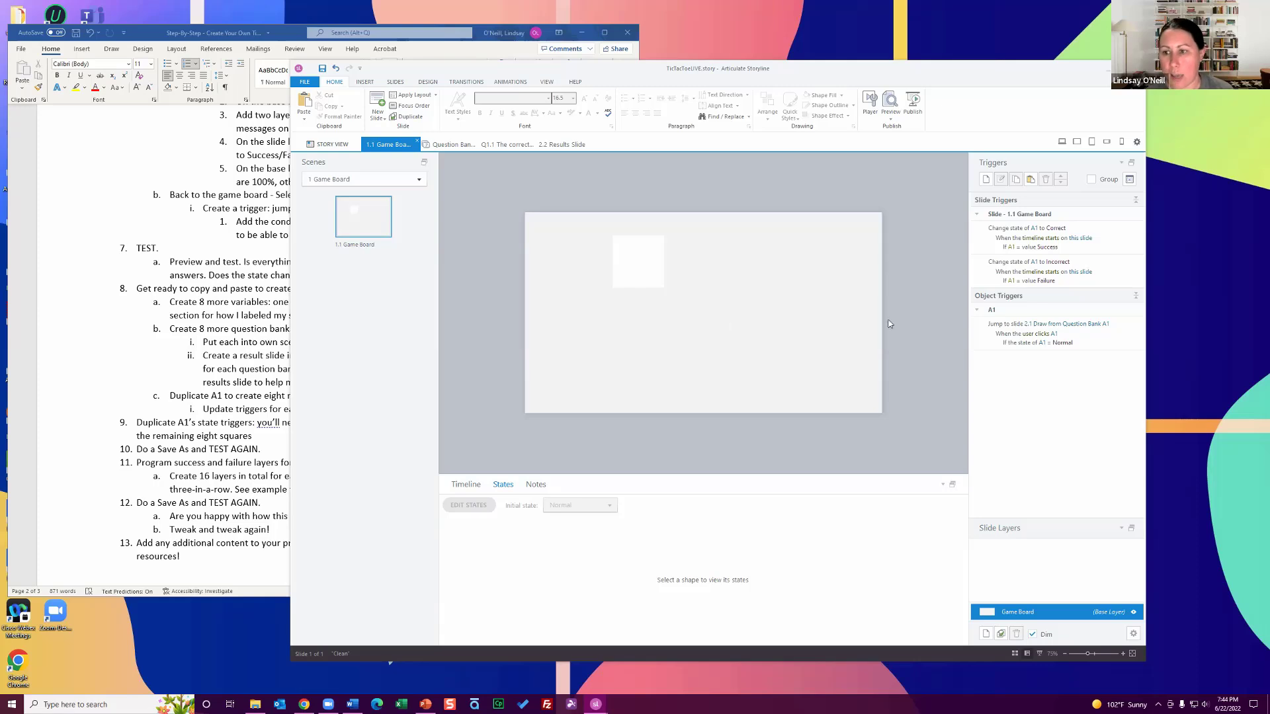
left_click(213, 401)
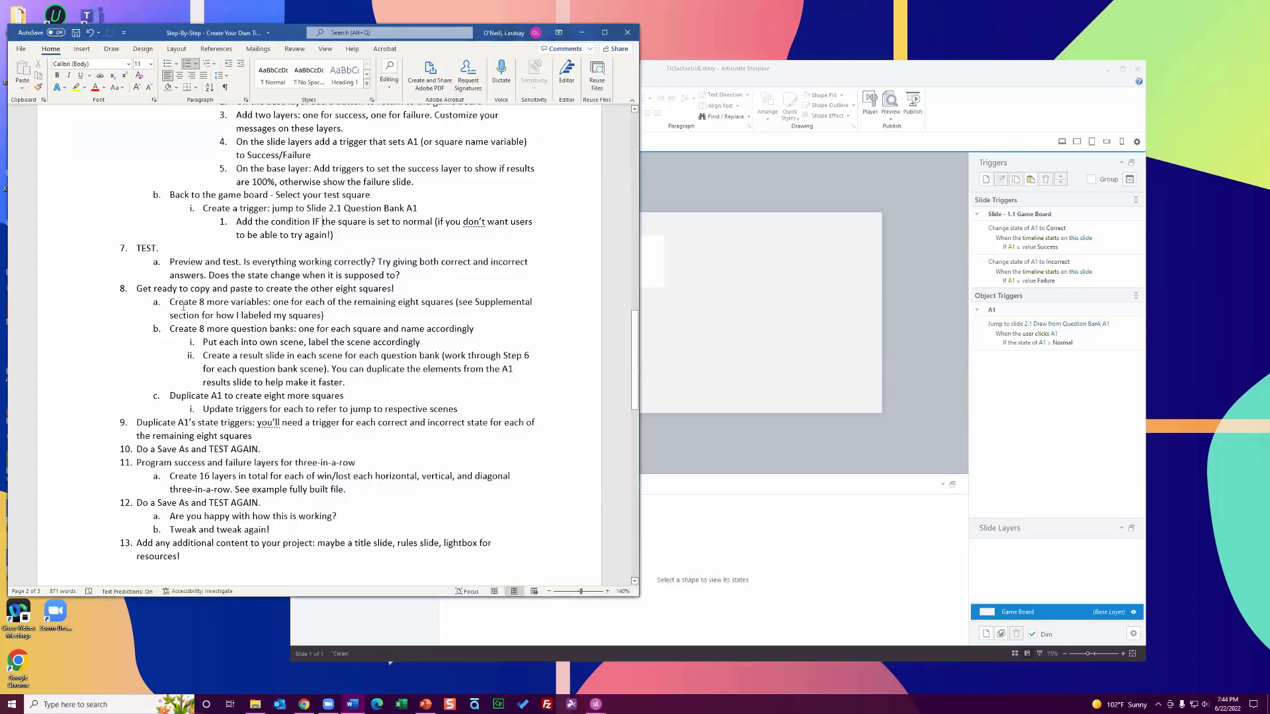
left_click_drag(141, 289, 391, 291)
left_click(391, 290)
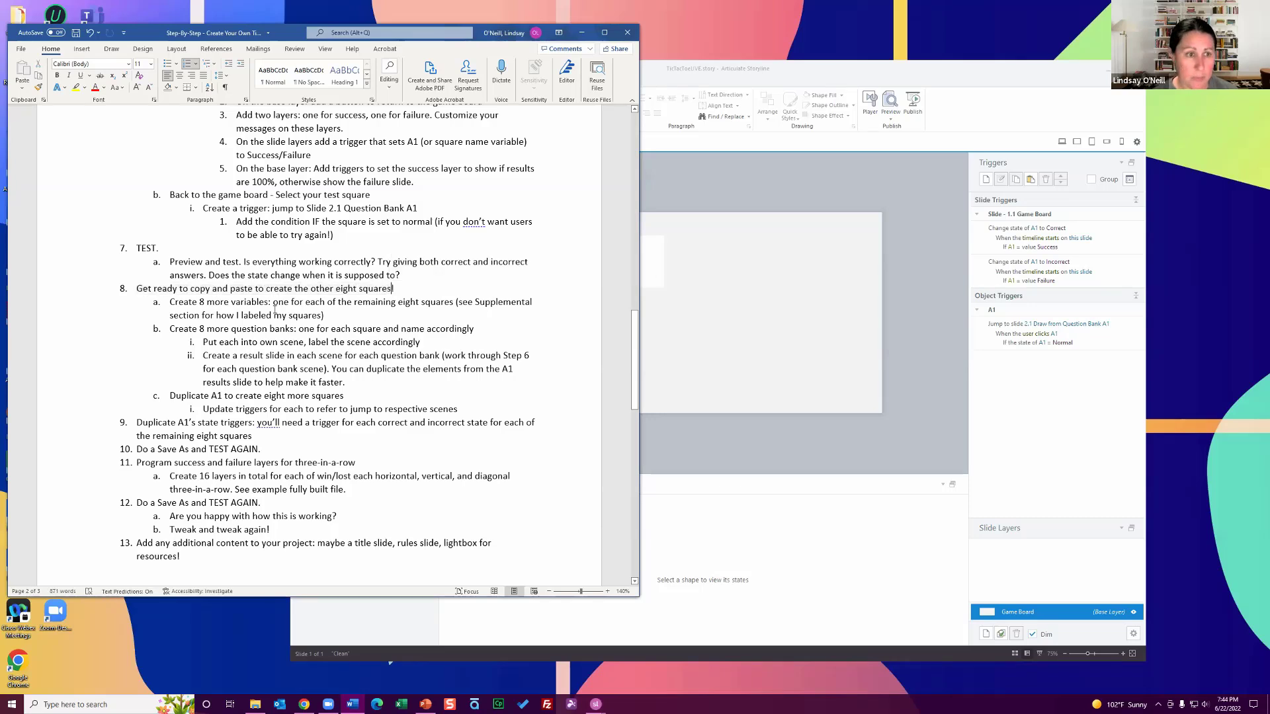
left_click_drag(185, 302, 342, 313)
left_click_drag(170, 328, 368, 385)
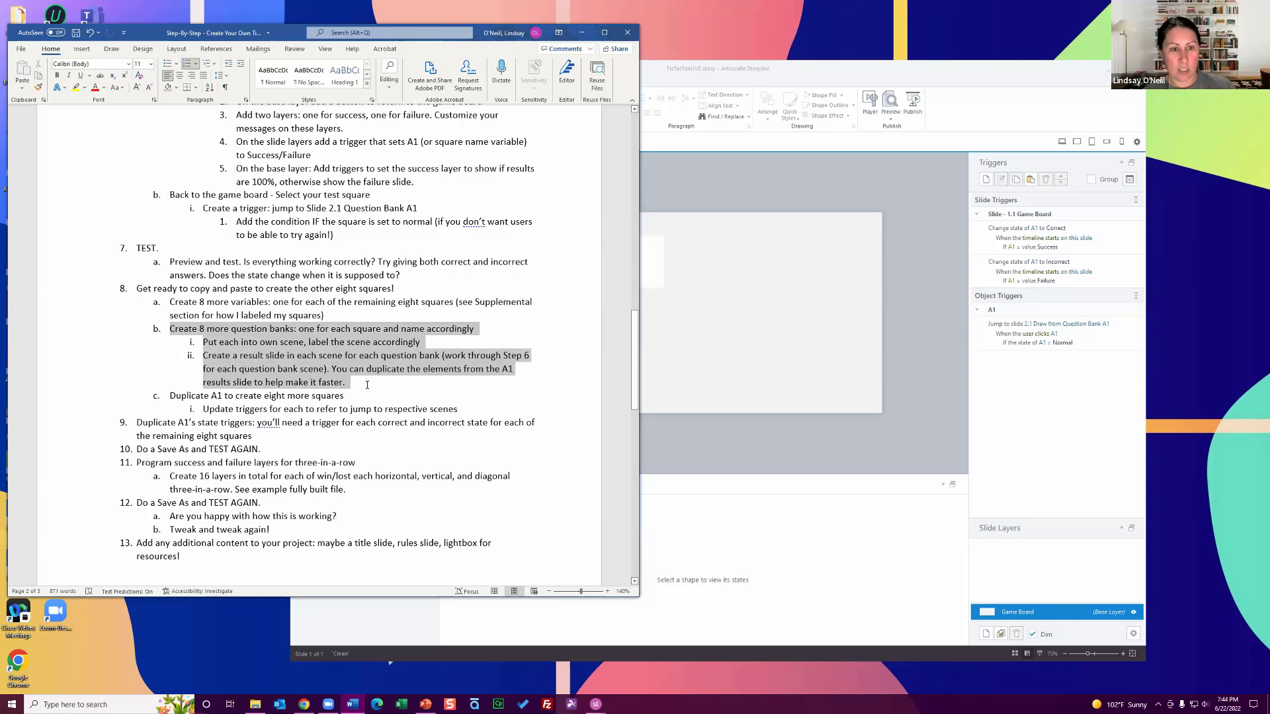
left_click(368, 384)
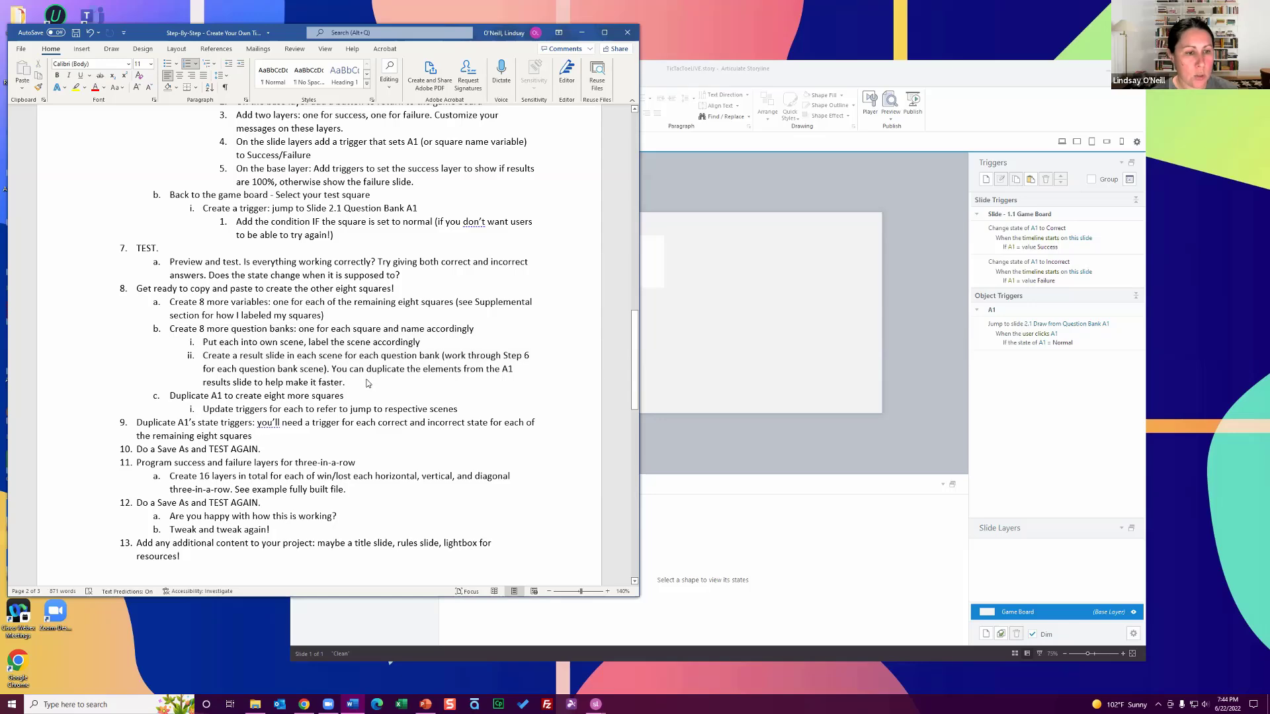
- Return to Storyline and duplicate the A1 scene in Story View
left_click(650, 180)
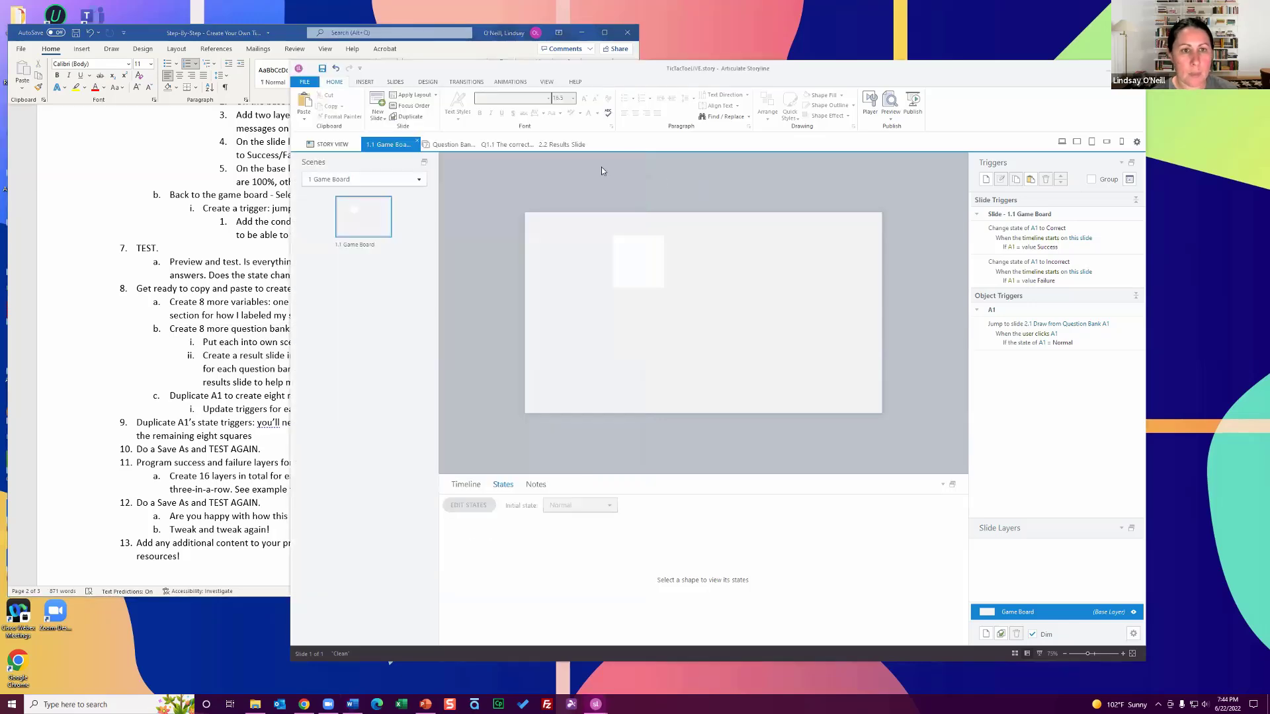
left_click(332, 144)
left_click(656, 301)
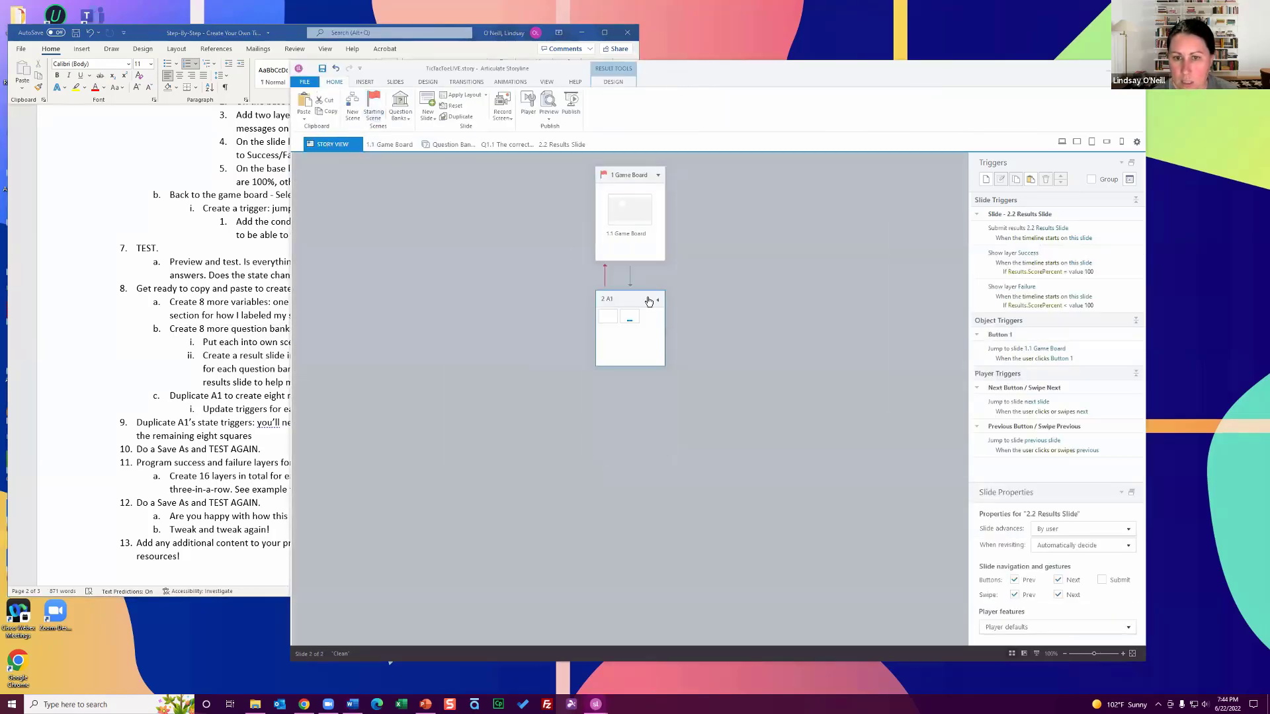
right_click(648, 302)
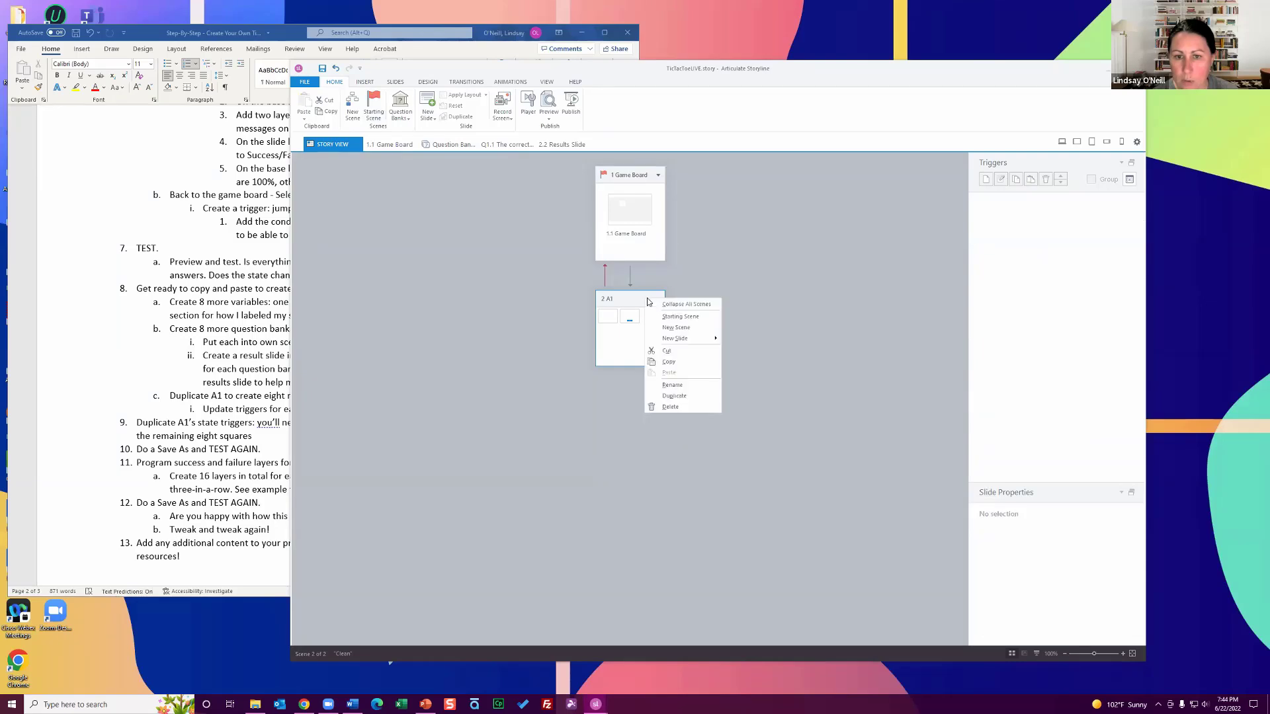
left_click(699, 395)
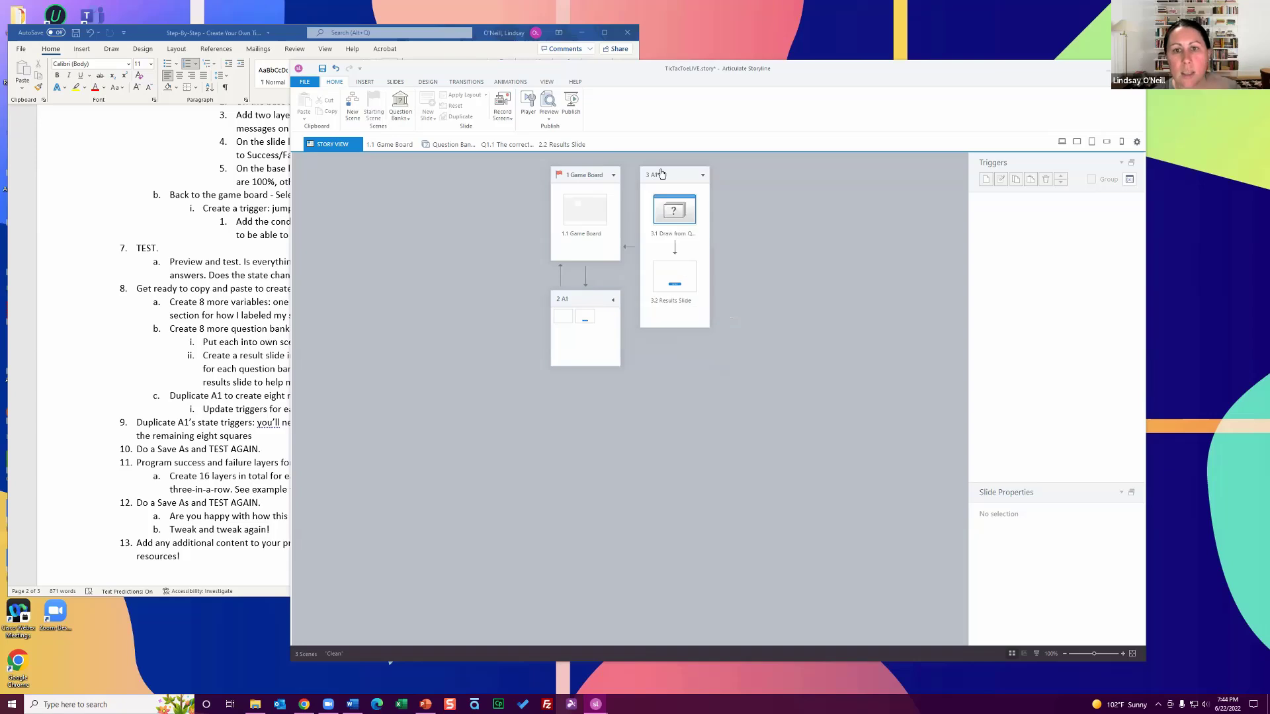
- Check the question bank options for the duplicated scene's draw slide, and delete the duplicated A1 scene
left_click(680, 216)
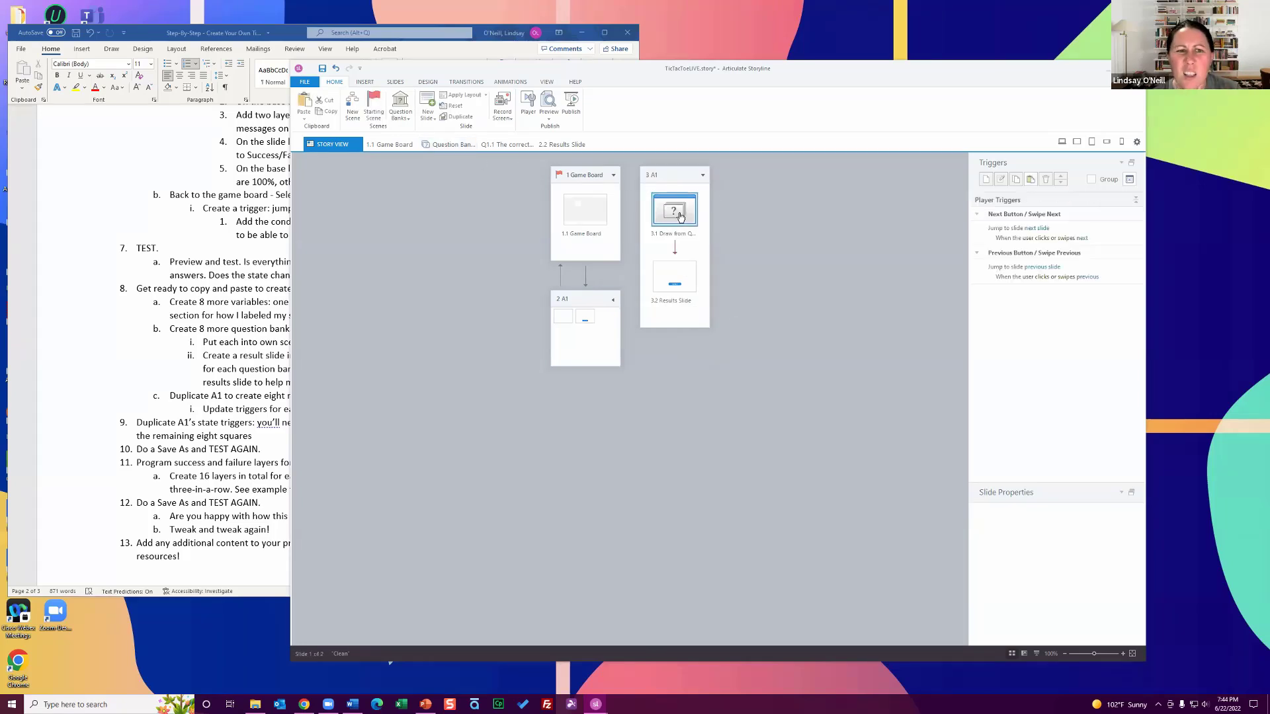
left_click(400, 117)
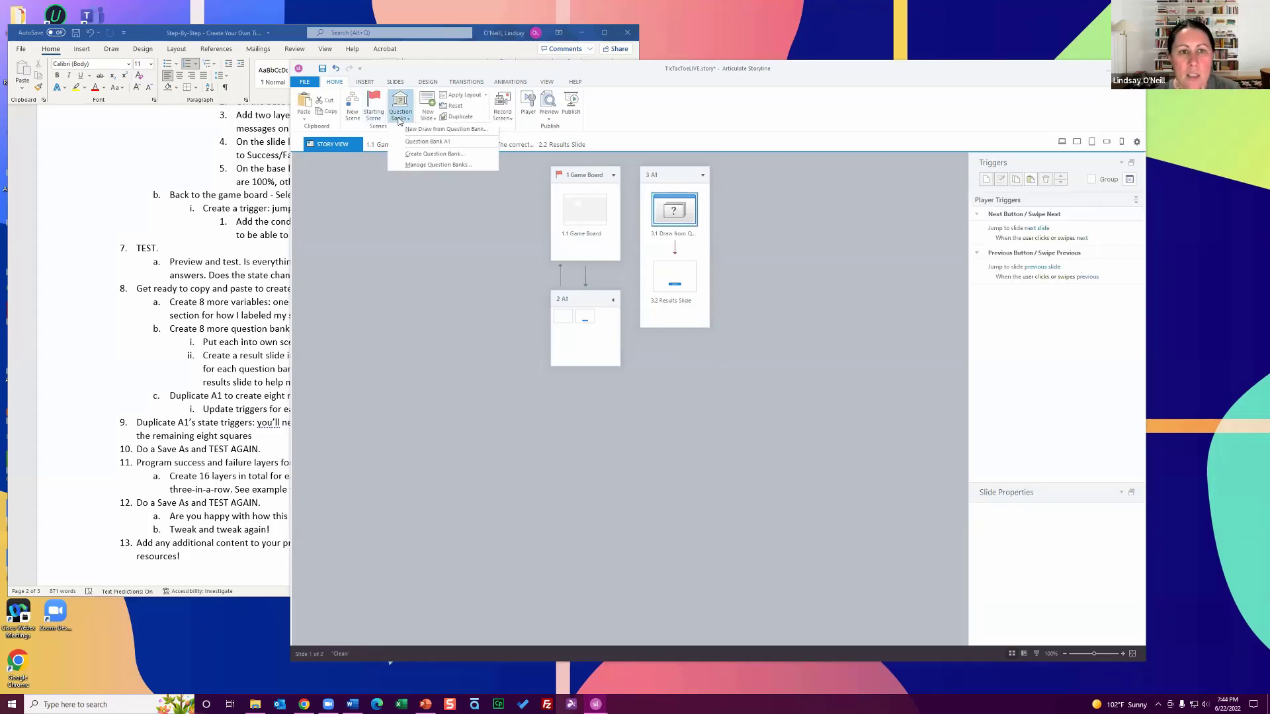
left_click(662, 180)
key("Delete")
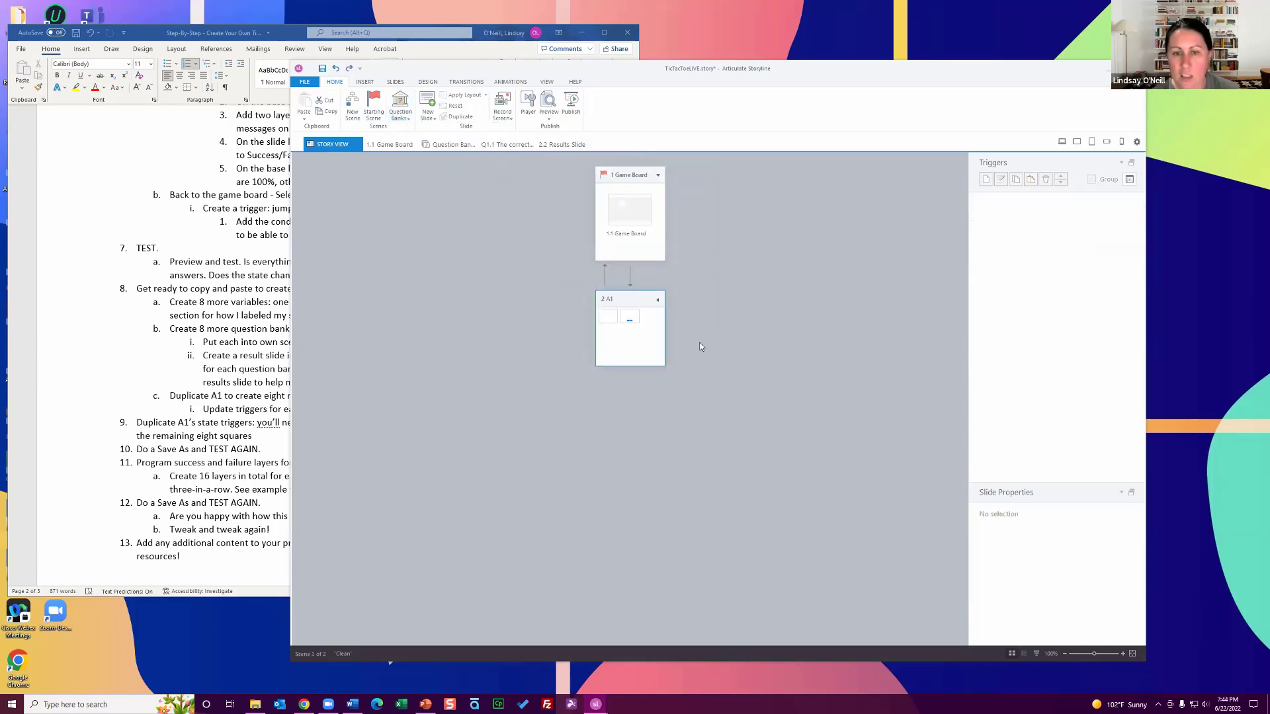
- Read step 9 in the Word instructions about duplicating A1's state triggers for the remaining squares
left_click(173, 339)
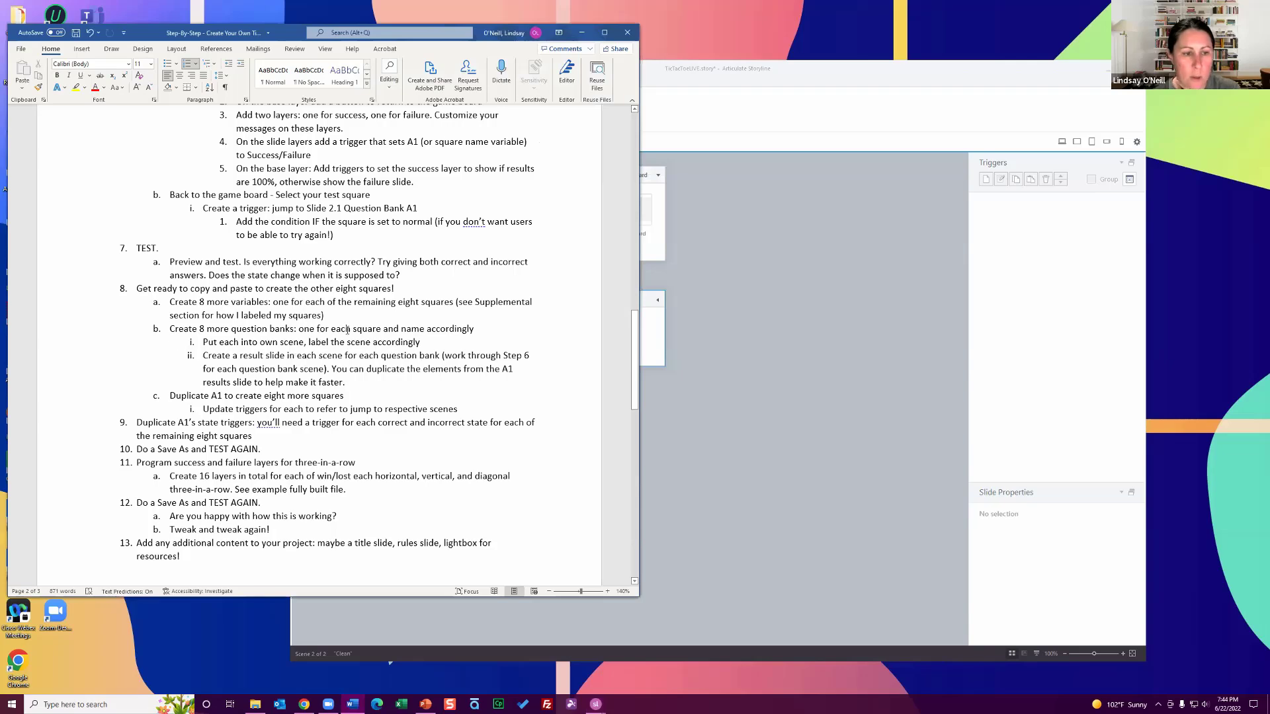
scroll(350, 329, "down", 1)
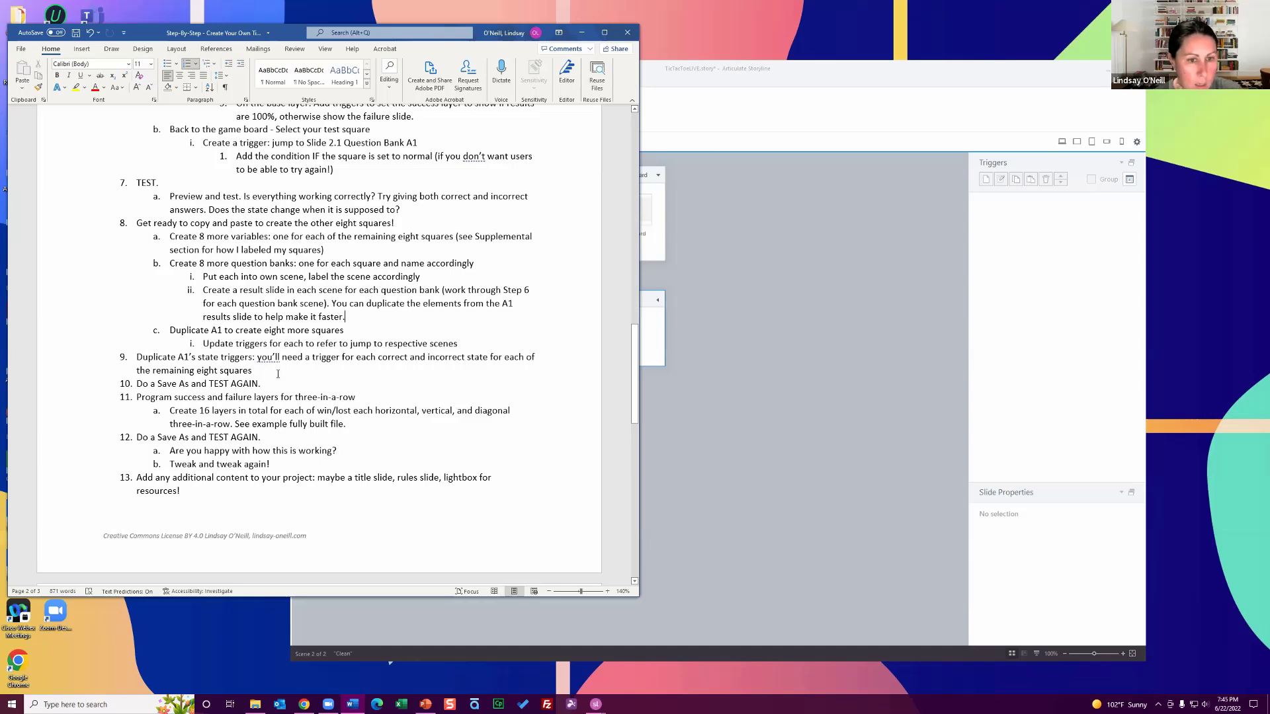
triple_click(222, 371)
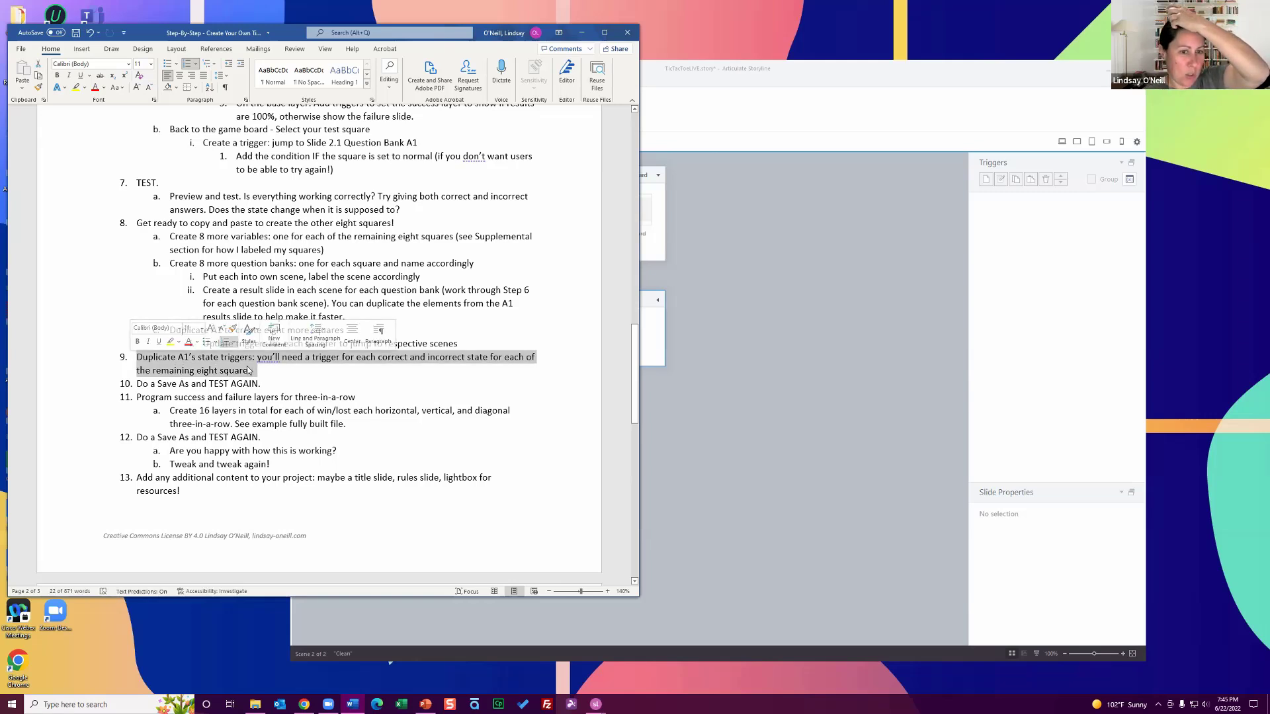
- Open the Game Board slide in Storyline and review the A1 square's states and triggers
left_click(721, 258)
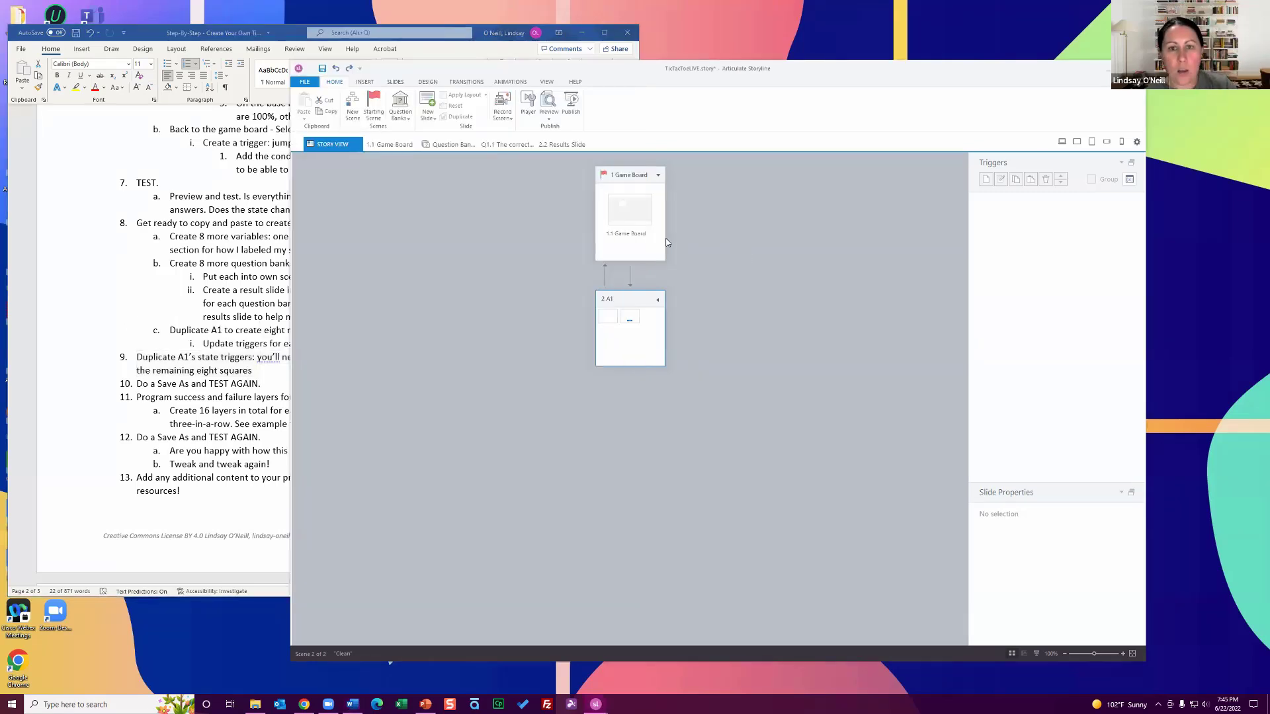
left_click(632, 217)
double_click(631, 216)
left_click(639, 262)
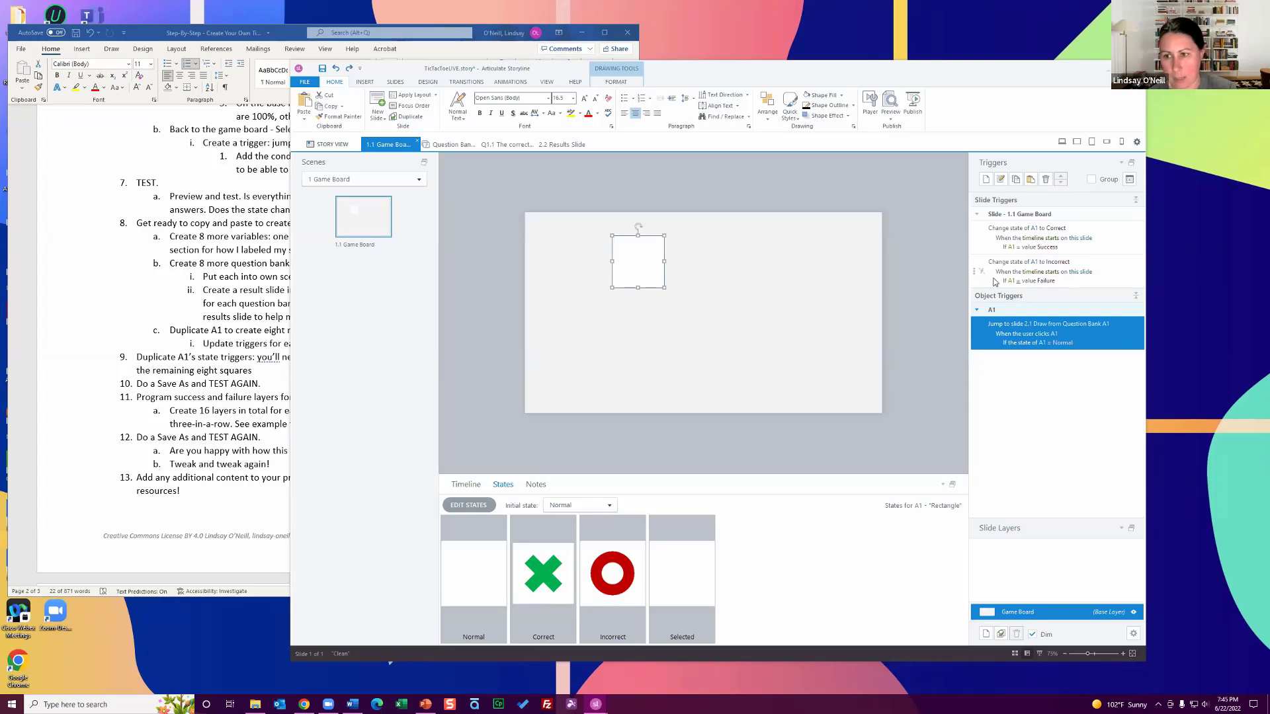
left_click(928, 282)
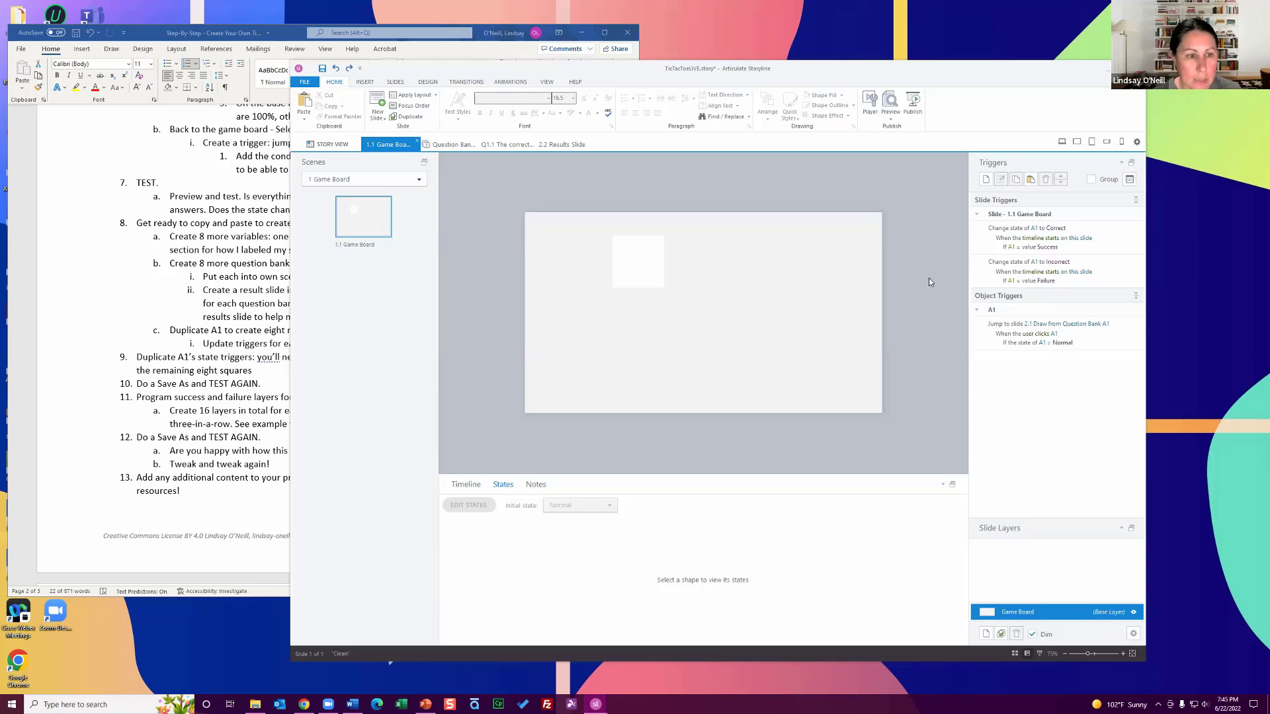
- Read steps 10 and 11 in the Word instructions about retesting and programming the success and failure layers
left_click(222, 397)
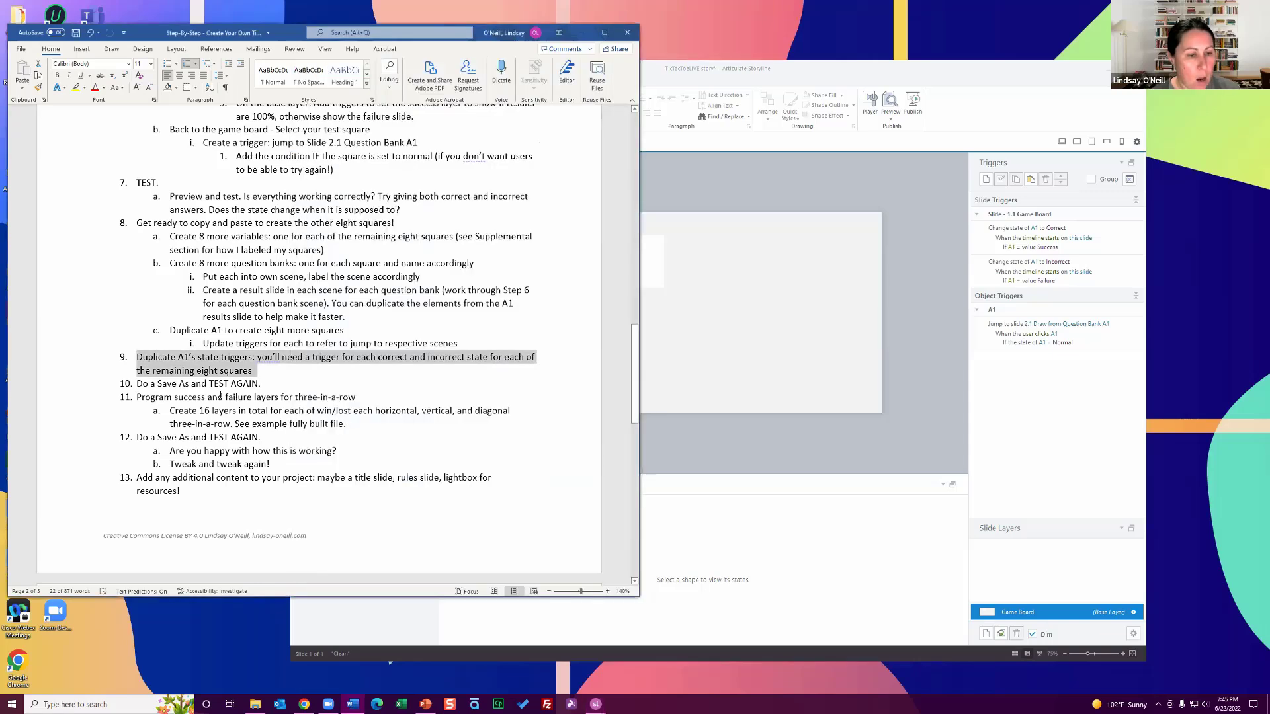
left_click_drag(154, 386, 267, 389)
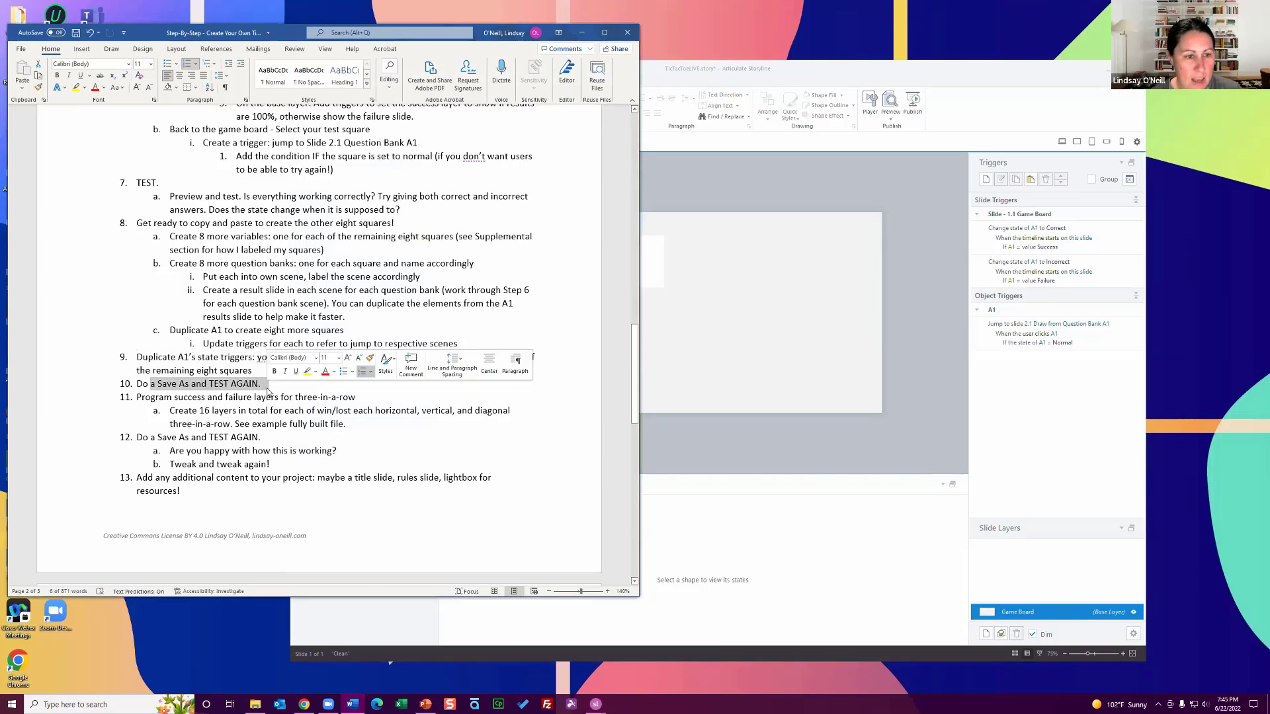
left_click(266, 389)
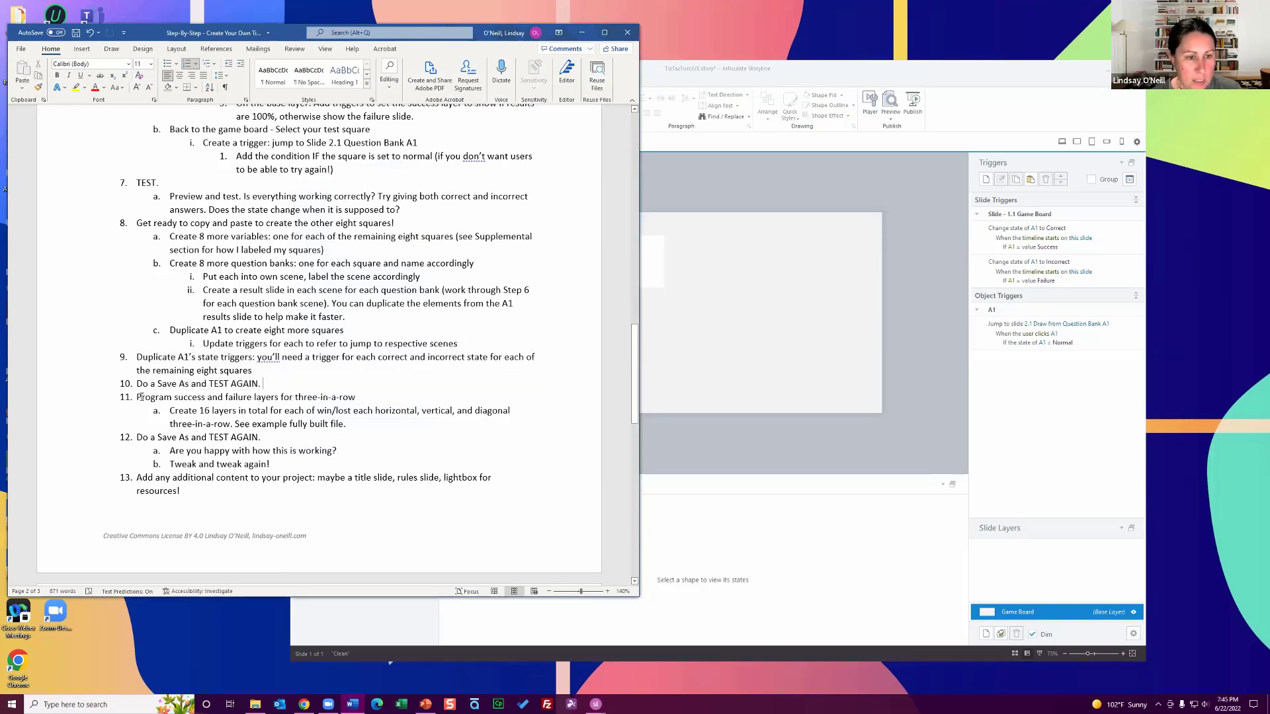
left_click_drag(141, 397, 357, 429)
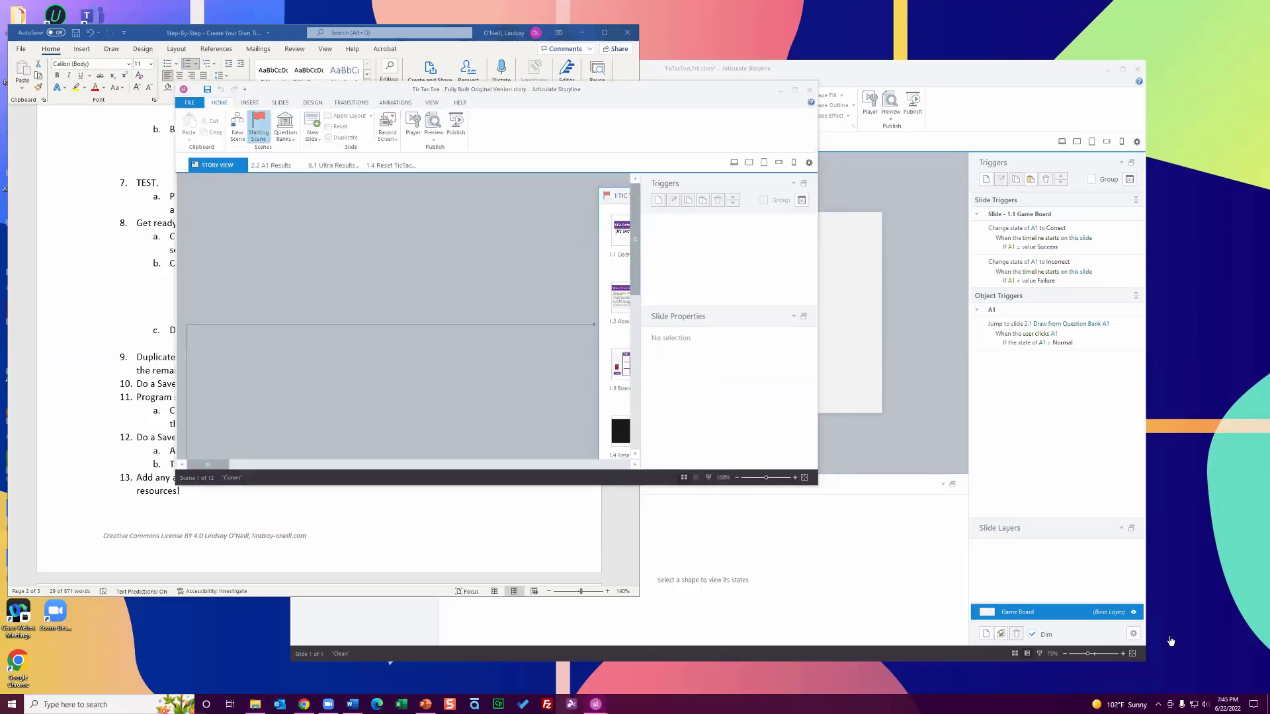
- Enlarge the fully built Tic Tac Toe project in Storyline, open its 1.3 Board slide and expand the slide layer list
left_click_drag(815, 485, 1260, 691)
left_click(627, 370)
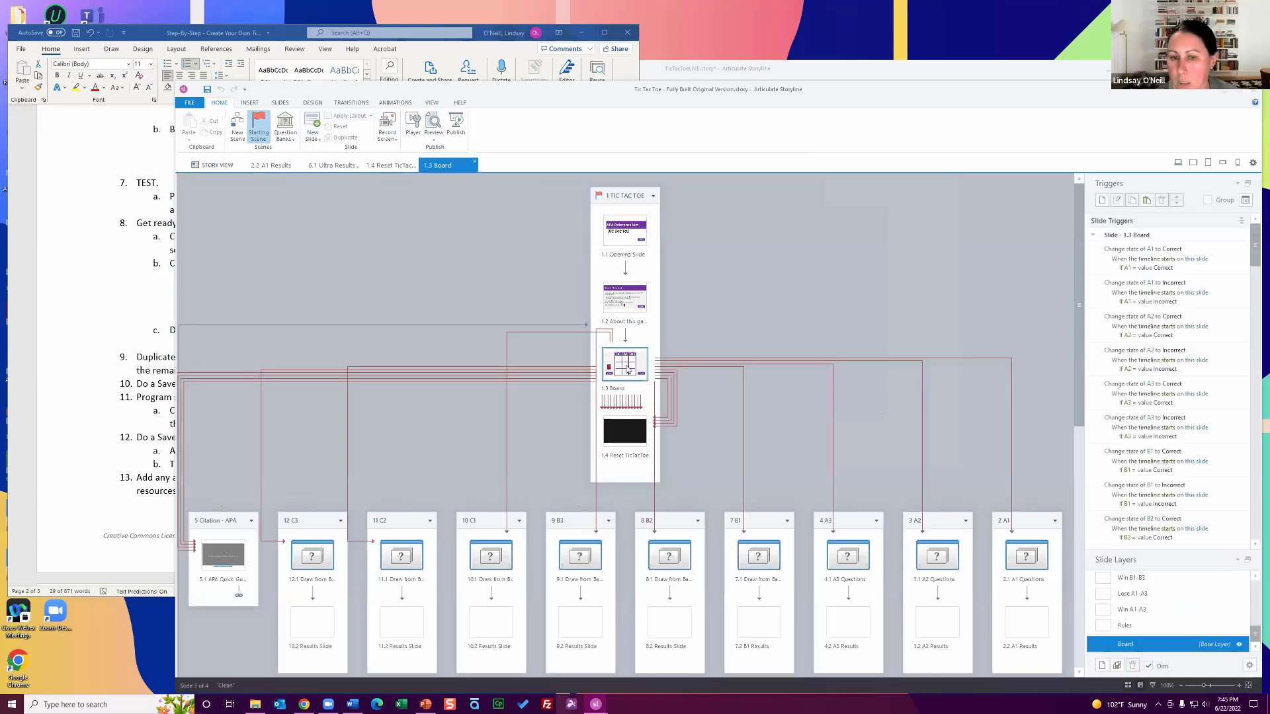
double_click(627, 370)
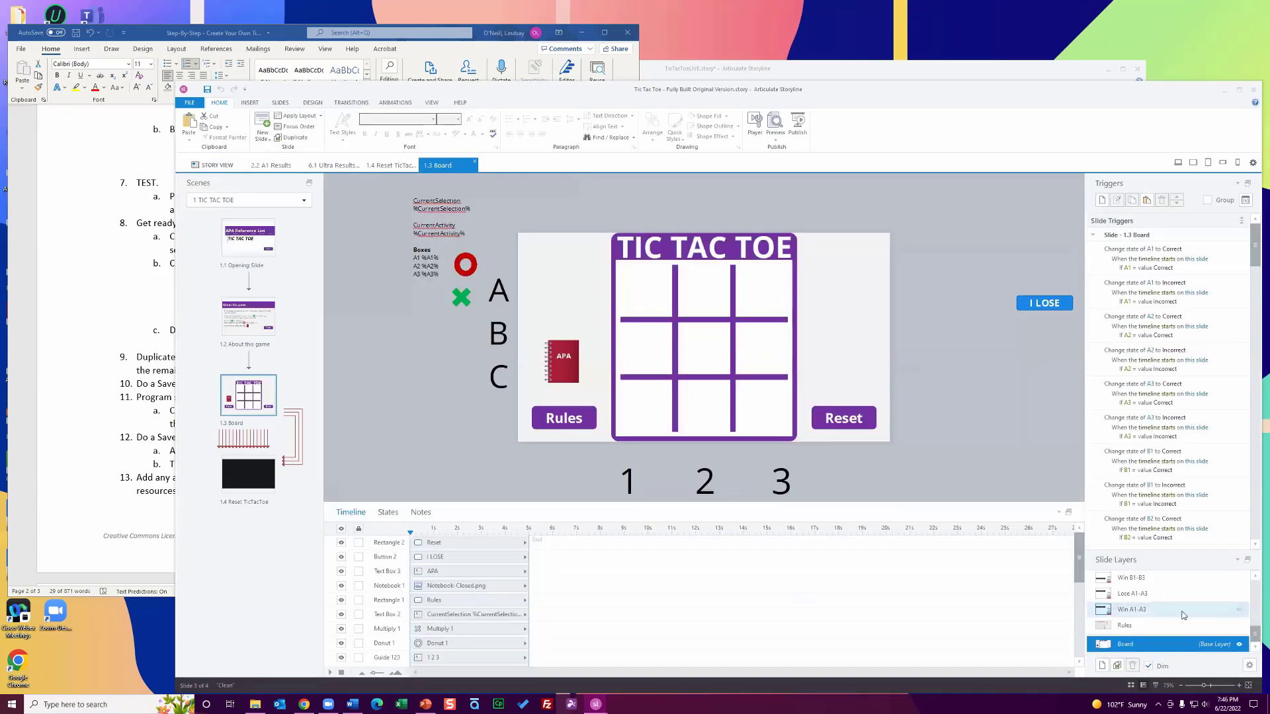
scroll(1184, 615, "up", 3)
left_click_drag(1164, 550, 1164, 374)
scroll(1250, 446, "up", 1)
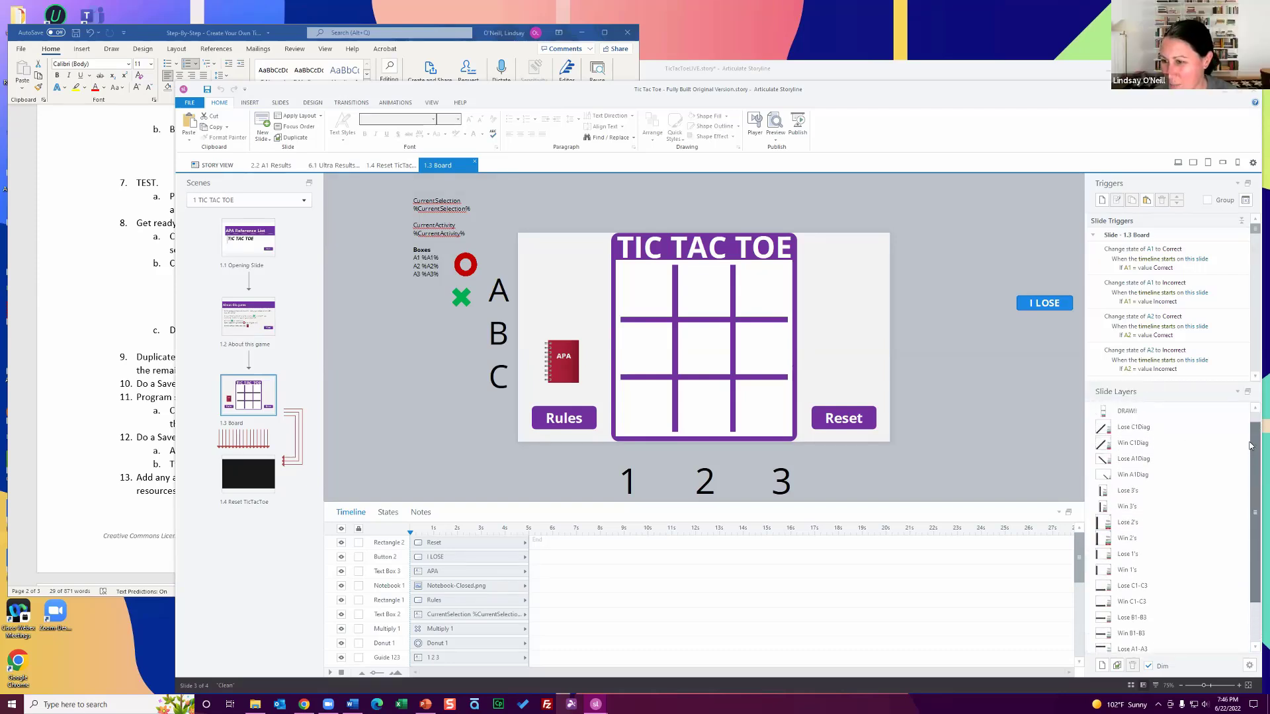
scroll(1250, 445, "up", 1)
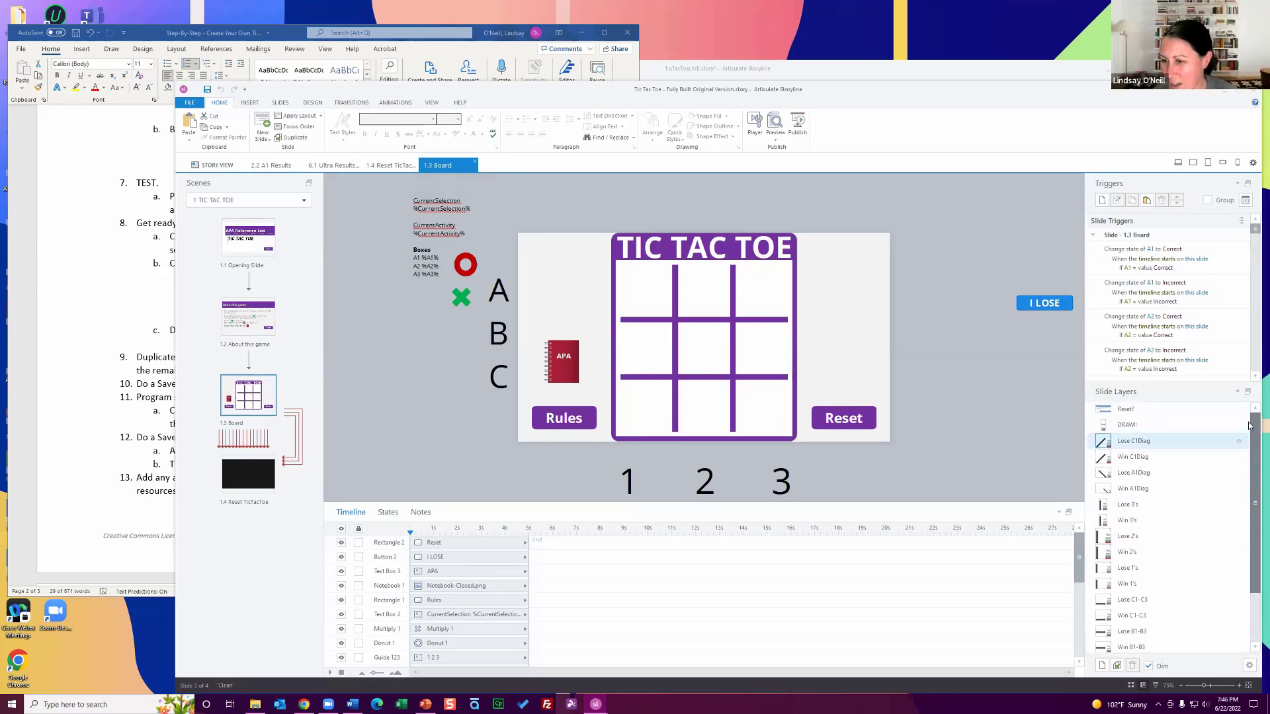
- Inspect the A B C row guide beside the game board
left_click(497, 291)
left_click(498, 340)
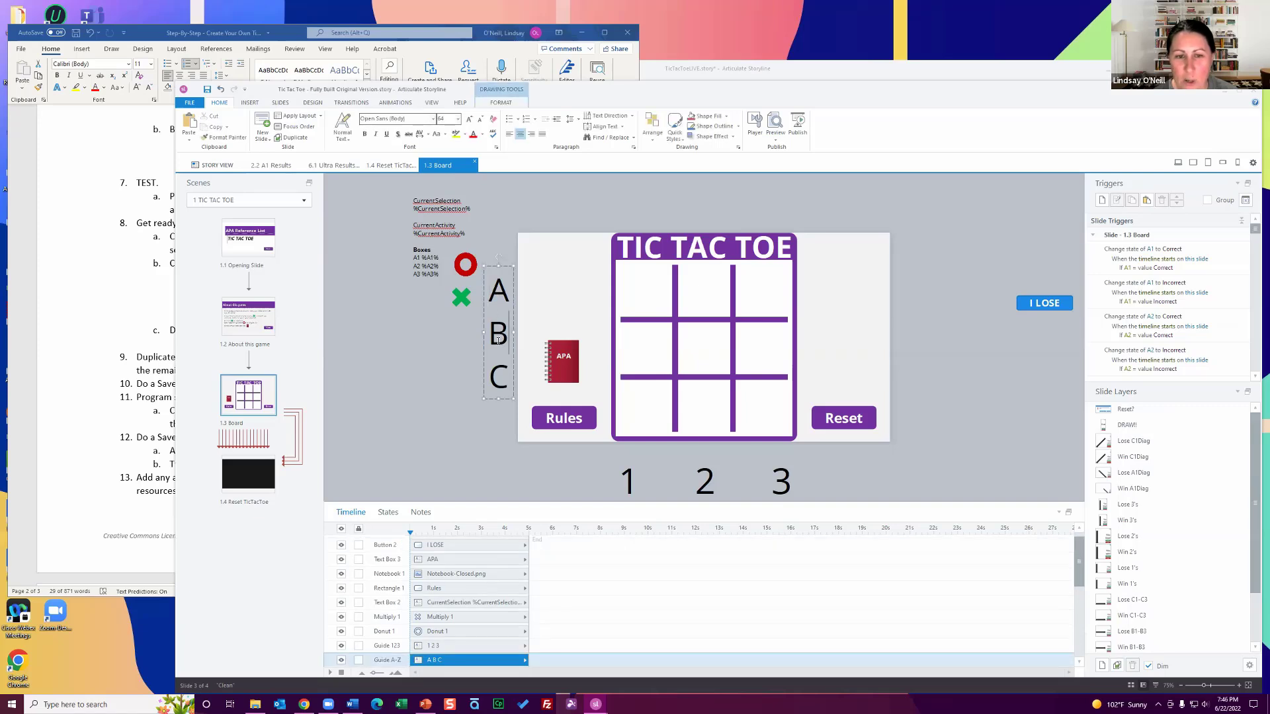
left_click(495, 378)
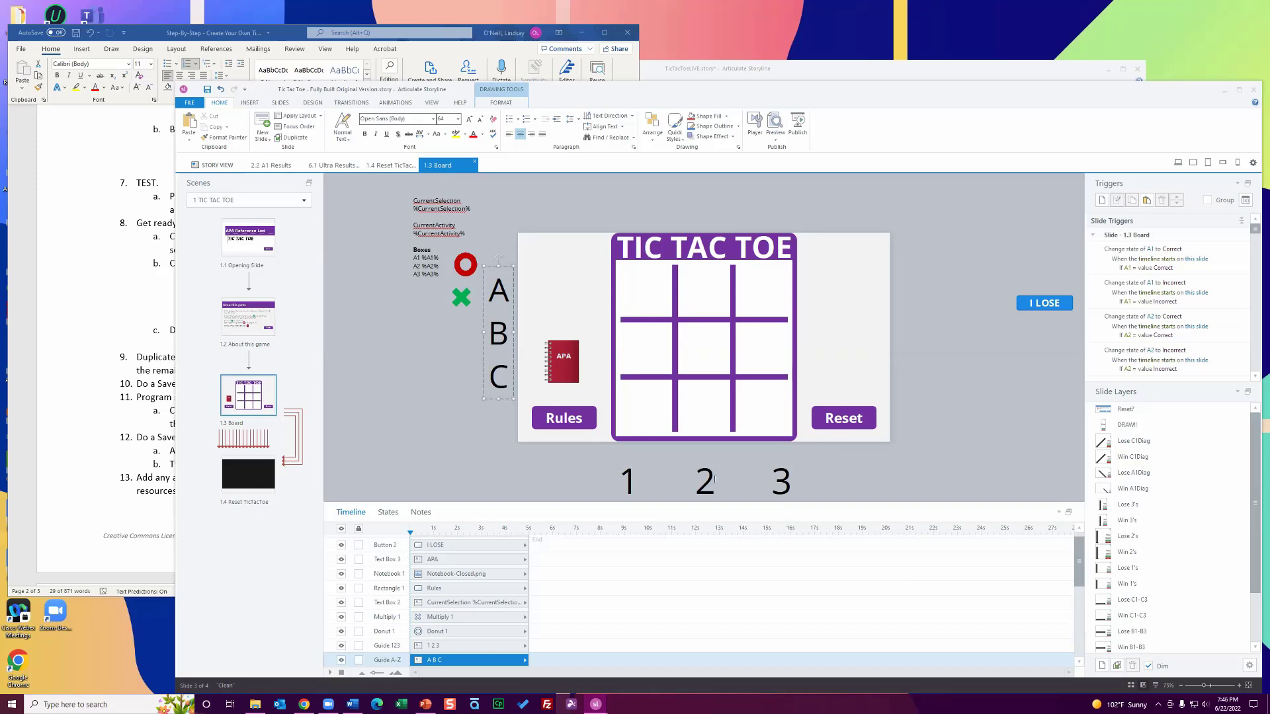
- Examine the Win and Lose layers for the 3's column and for the C1 and A1 diagonals
scroll(1178, 450, "down", 2)
left_click(1170, 450)
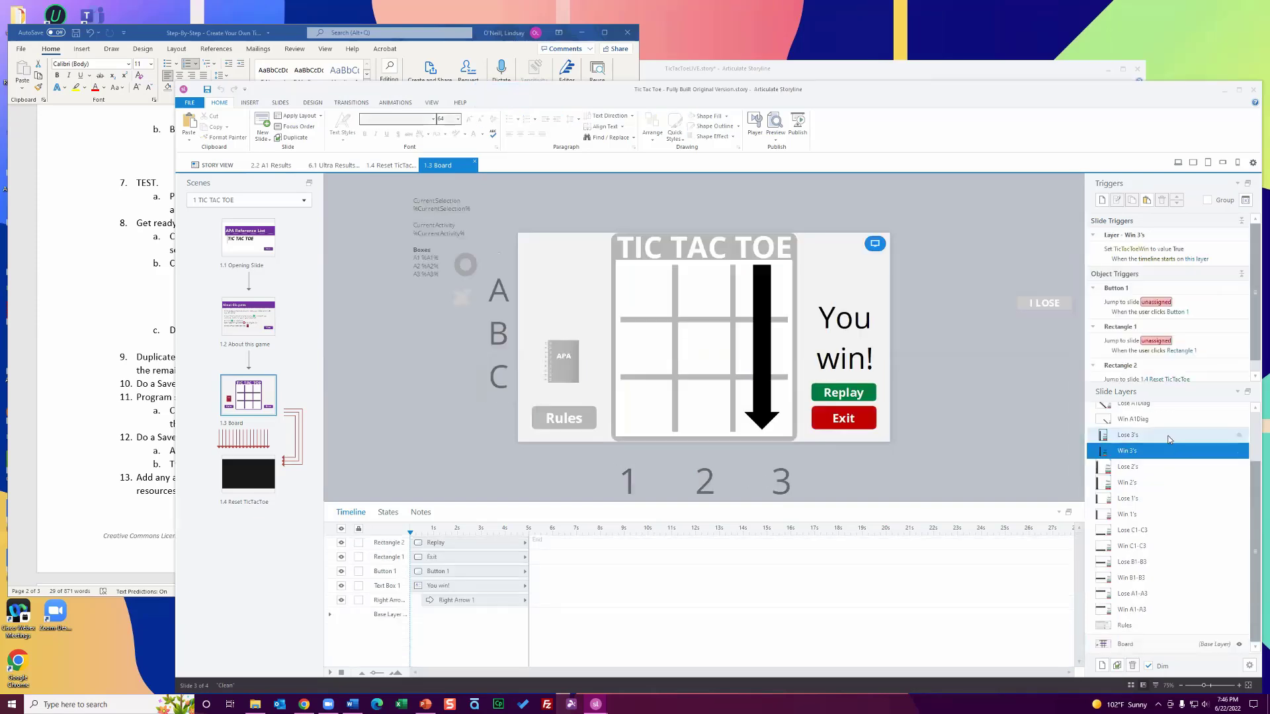
left_click(1169, 436)
scroll(1170, 440, "up", 2)
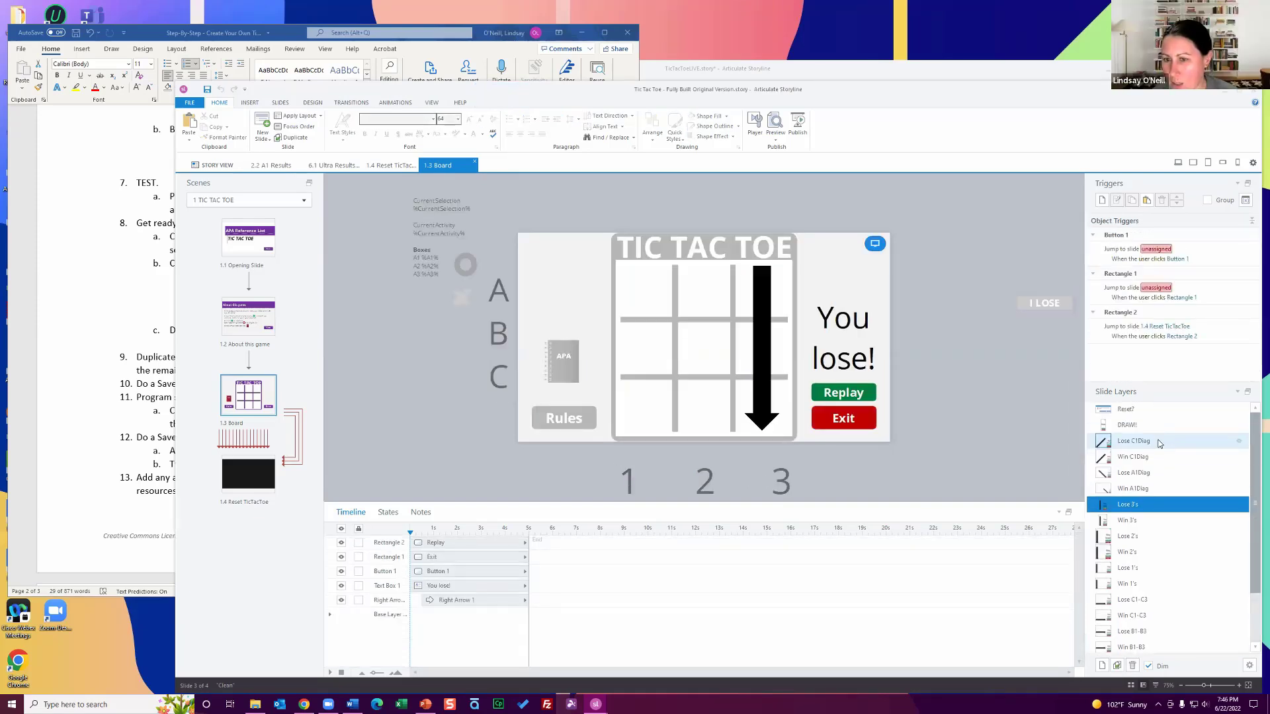
left_click(1158, 441)
left_click(1152, 457)
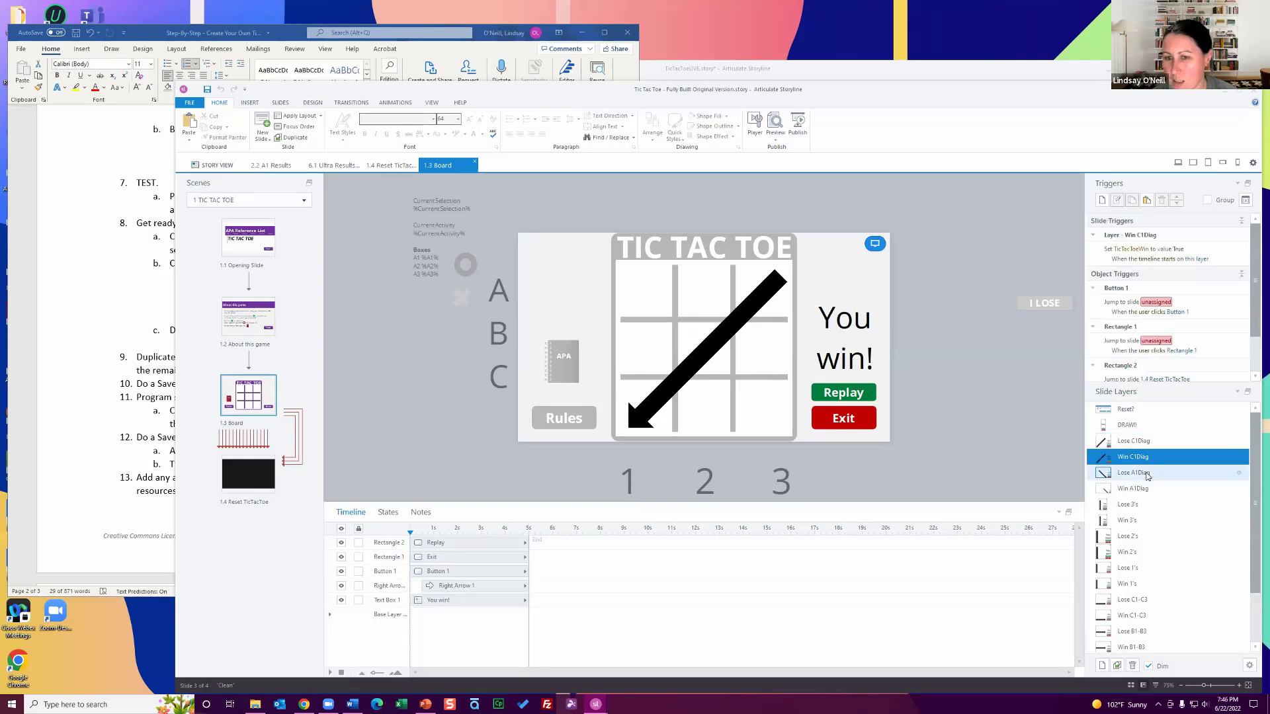
left_click(1147, 474)
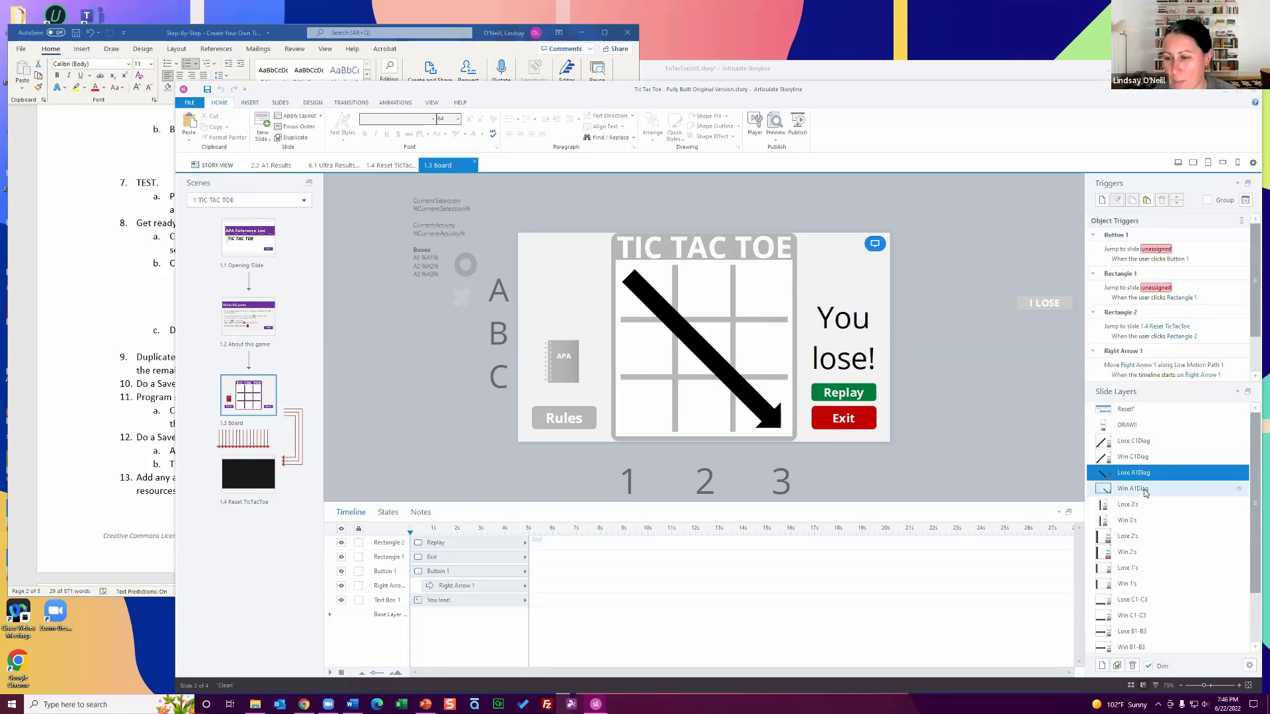
left_click(1145, 491)
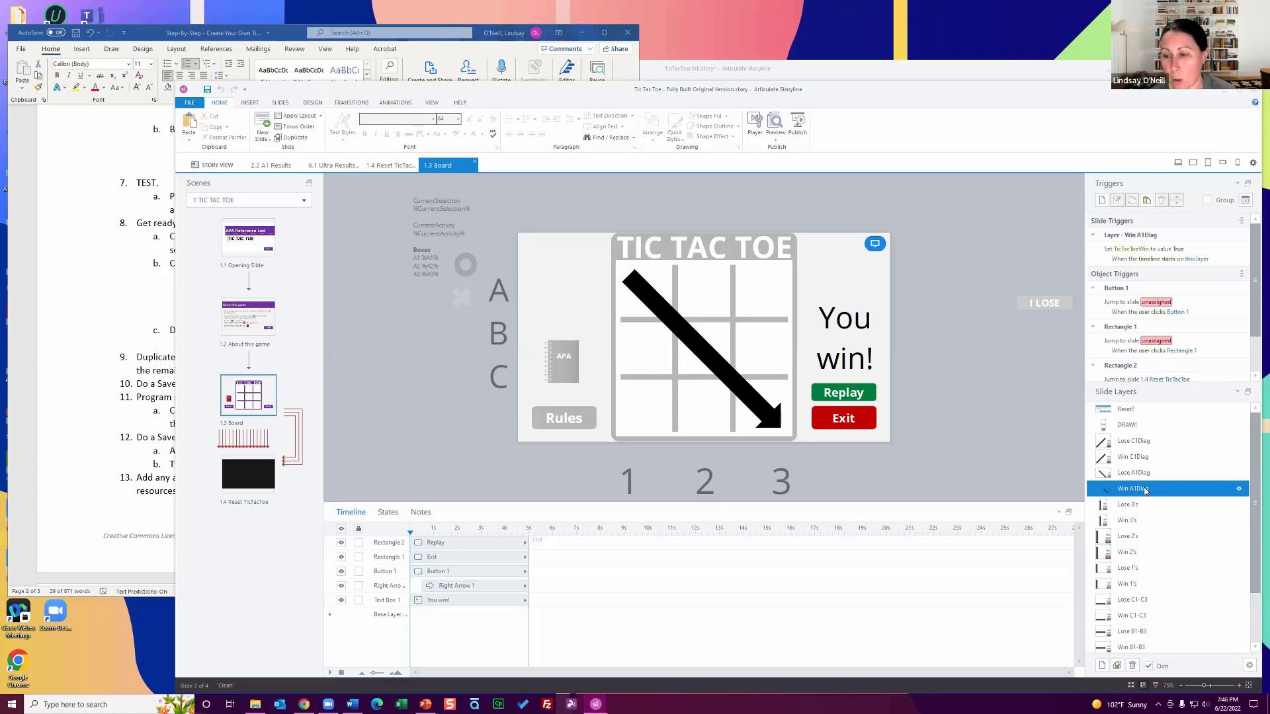
left_click(1144, 441)
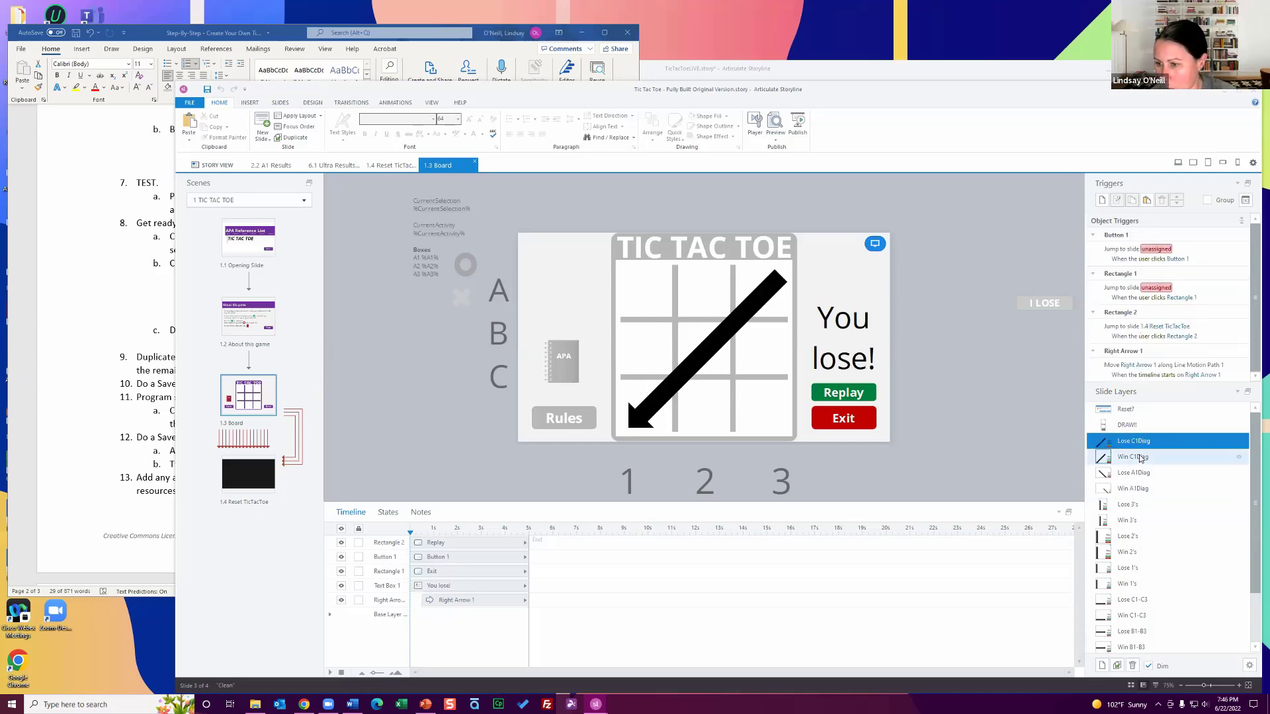
- Read step 11a in the Word instructions, highlighting the 16-layer requirement and the reference to the fully built example file
left_click(143, 454)
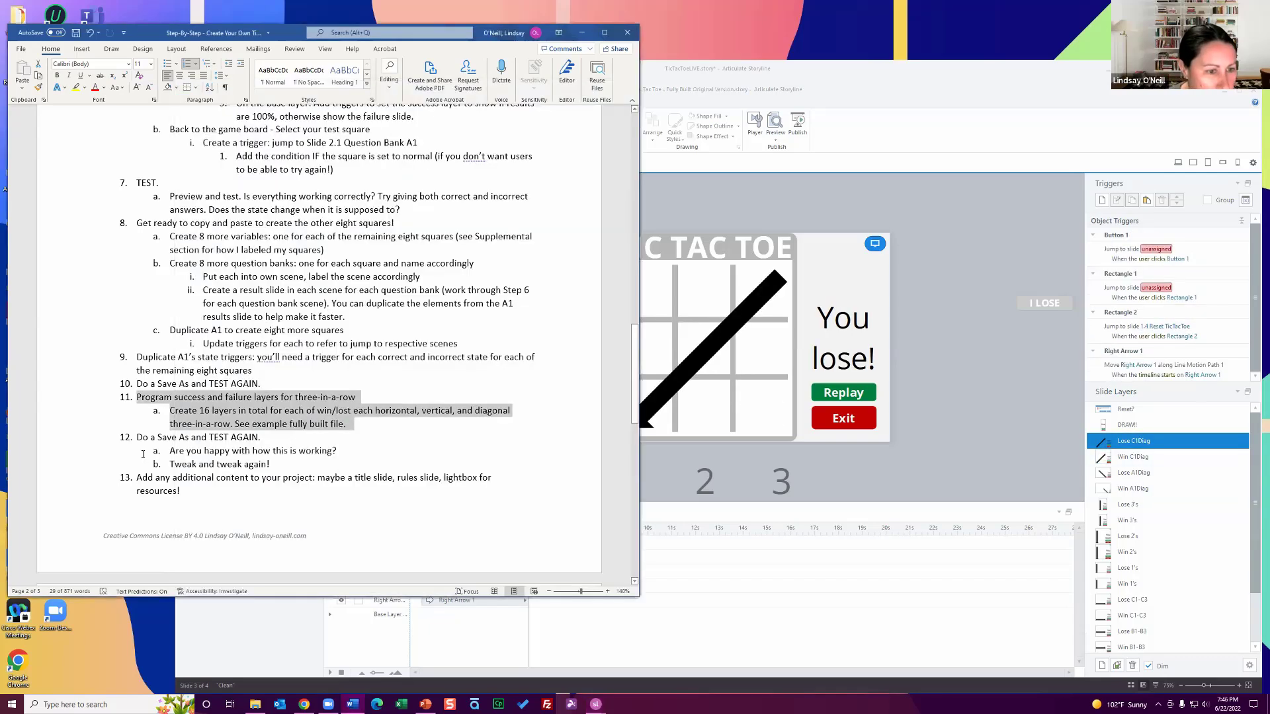
left_click_drag(200, 411, 261, 413)
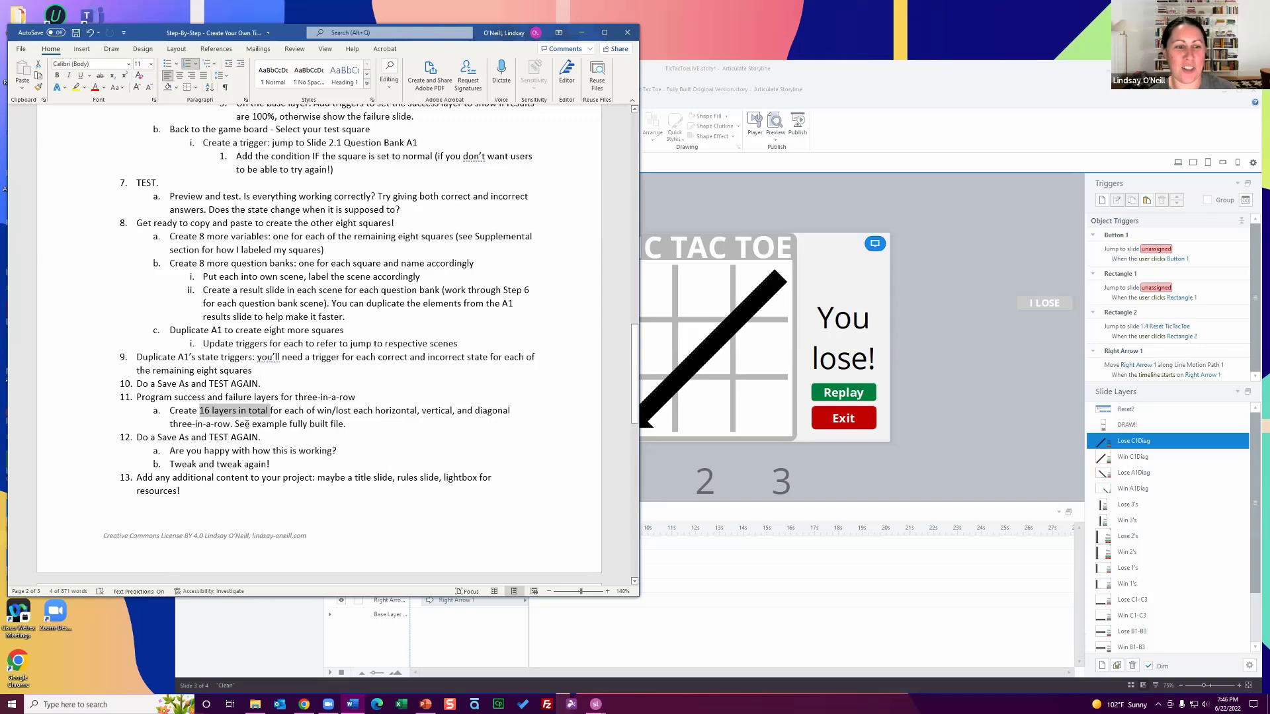
left_click_drag(246, 425, 350, 425)
- Return to the fully built Storyline project and examine the Win and Lose layers for columns 3, 2 and 1
left_click(968, 412)
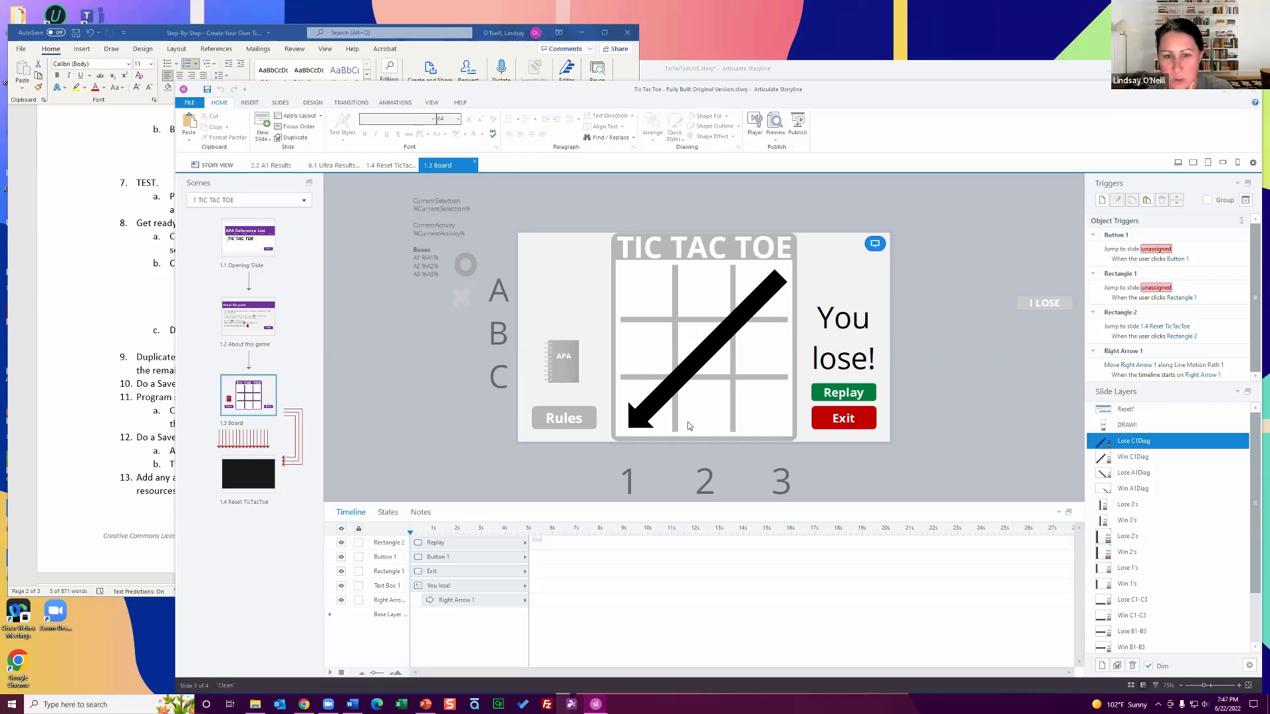
left_click(1160, 508)
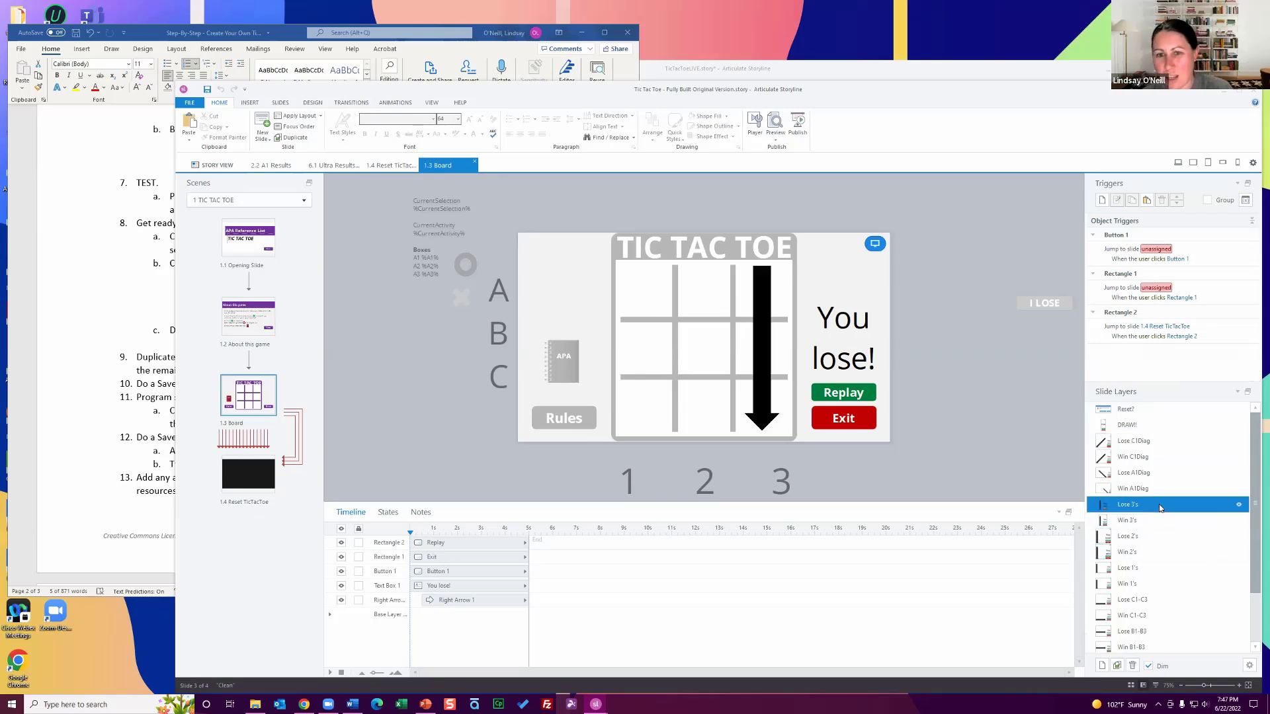
left_click(1123, 522)
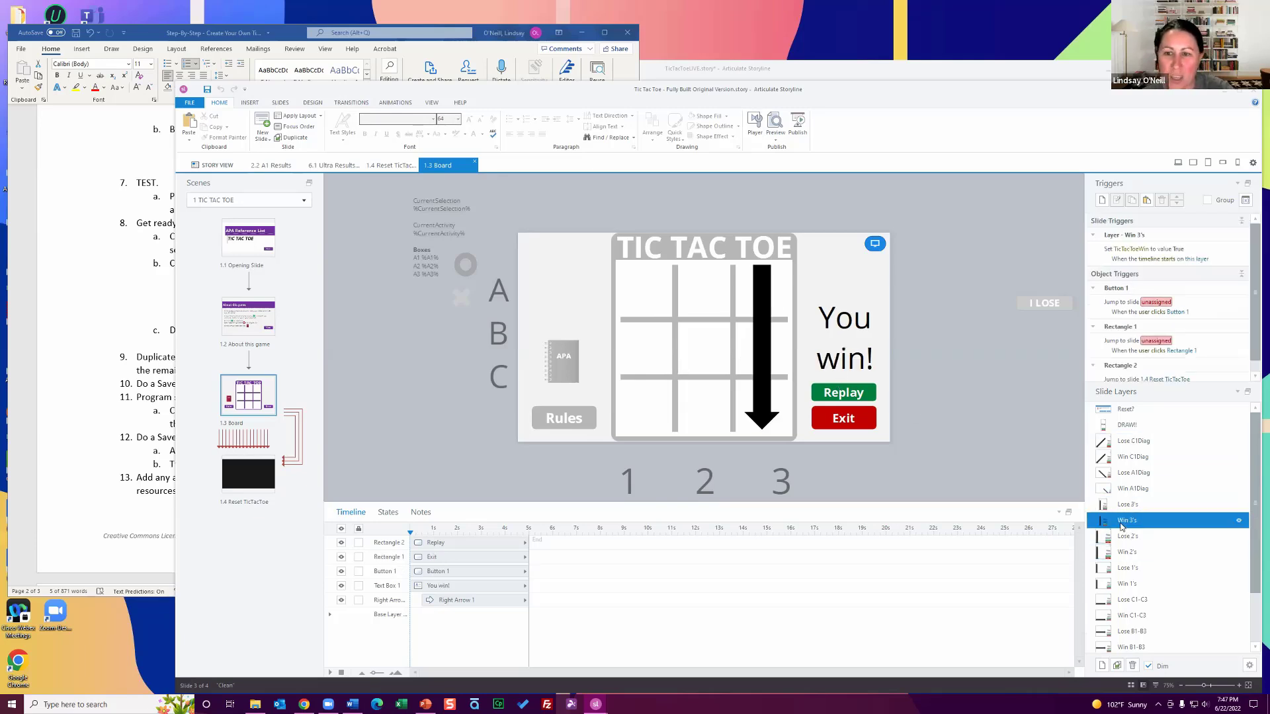
left_click(1185, 533)
left_click(1178, 552)
left_click(1171, 567)
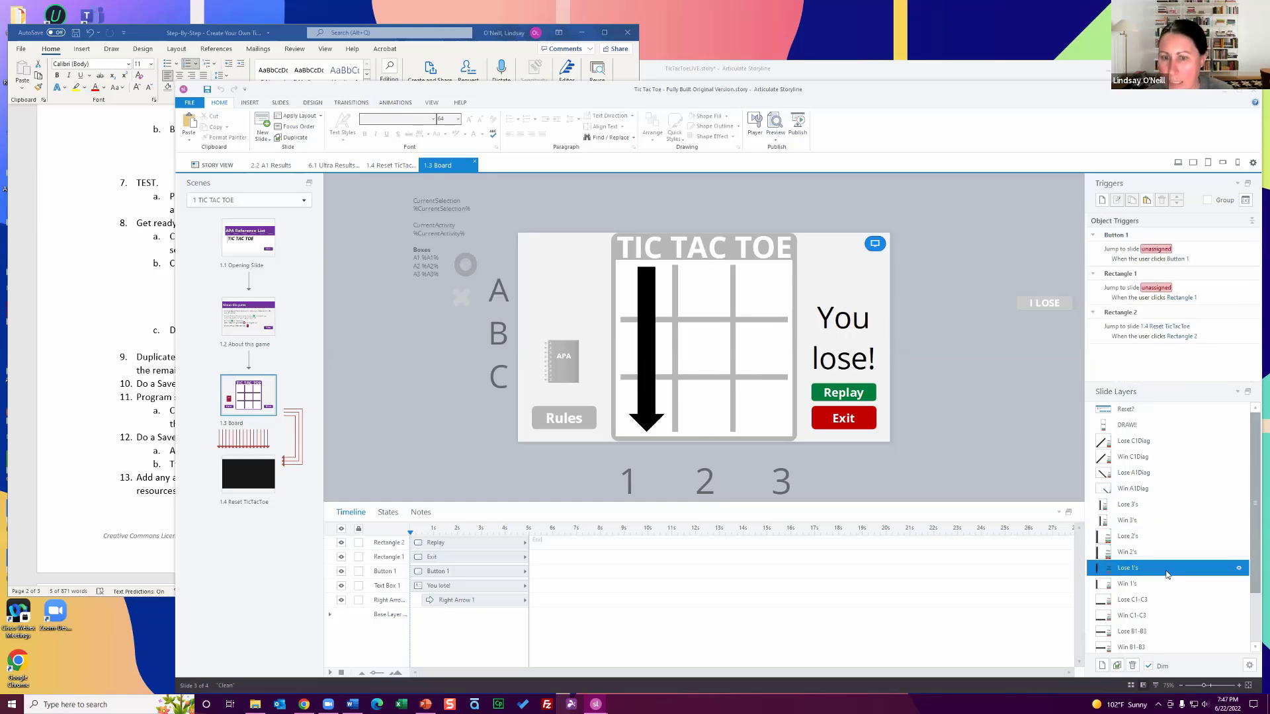
left_click(1164, 584)
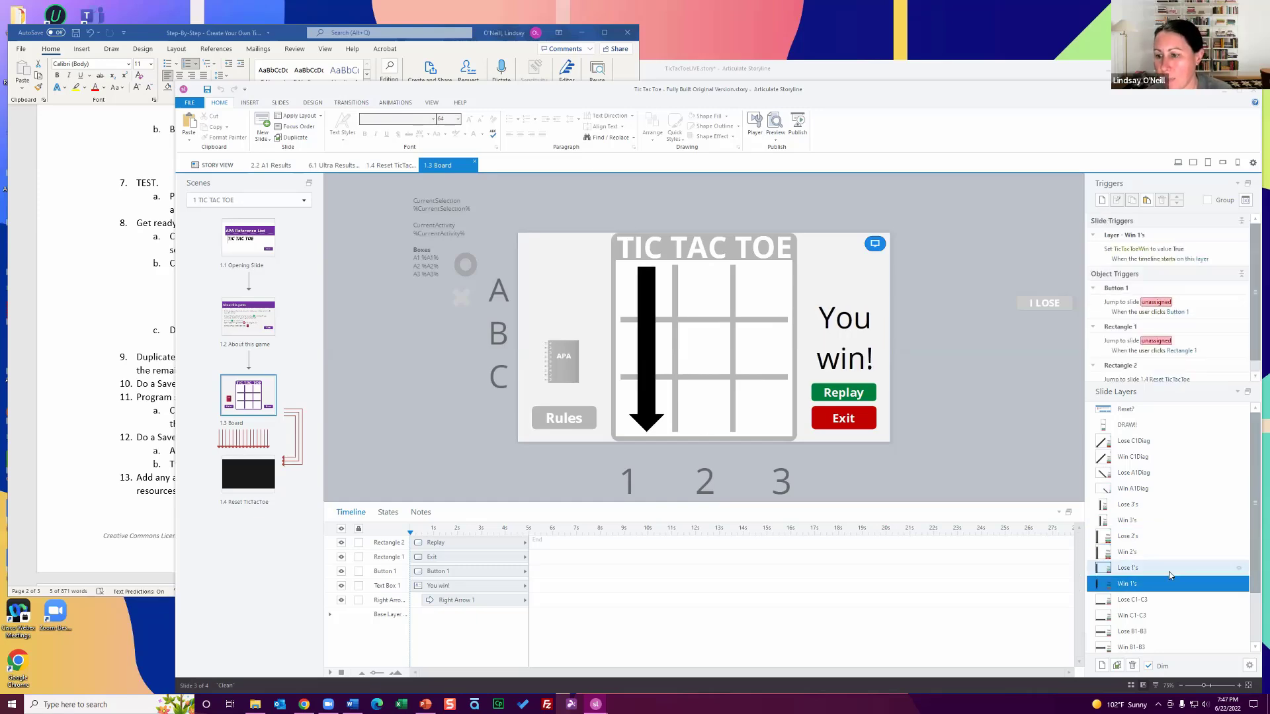
- Enlarge the trigger list, return to the Board base layer and examine its DRAW! and Win A1-A3 show-layer triggers
left_click_drag(1190, 381, 1191, 472)
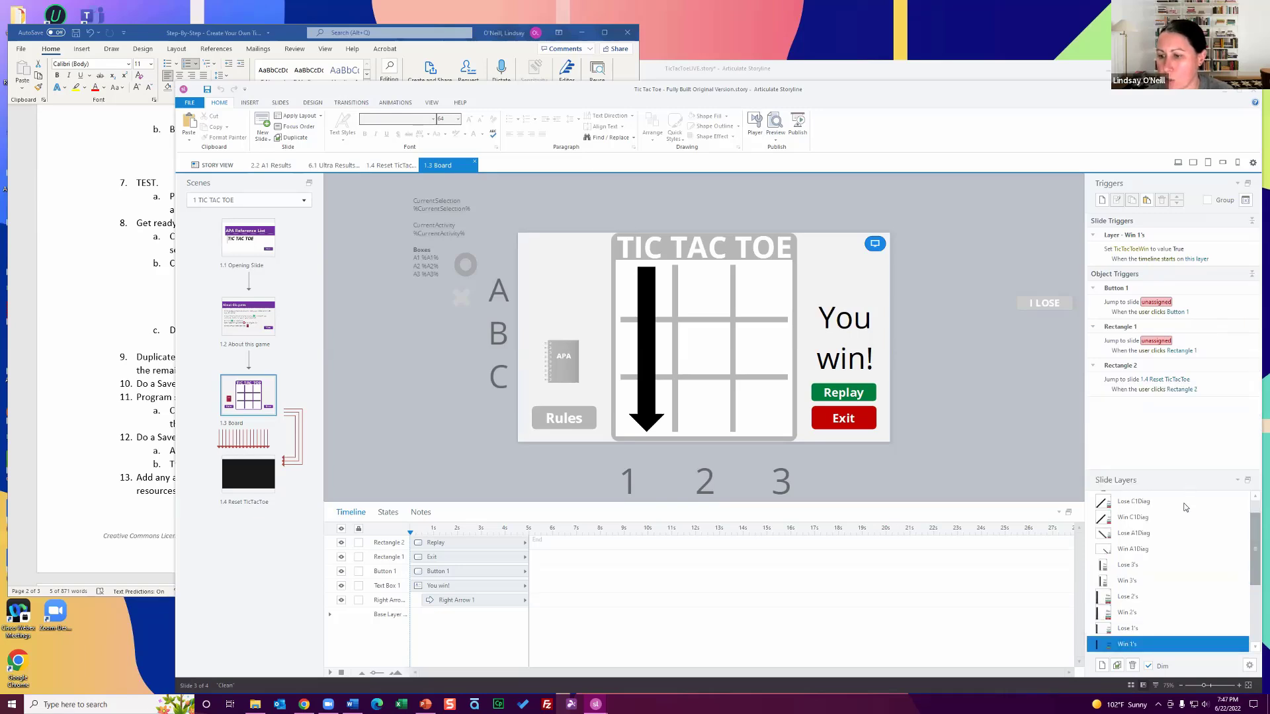
scroll(1208, 564, "down", 3)
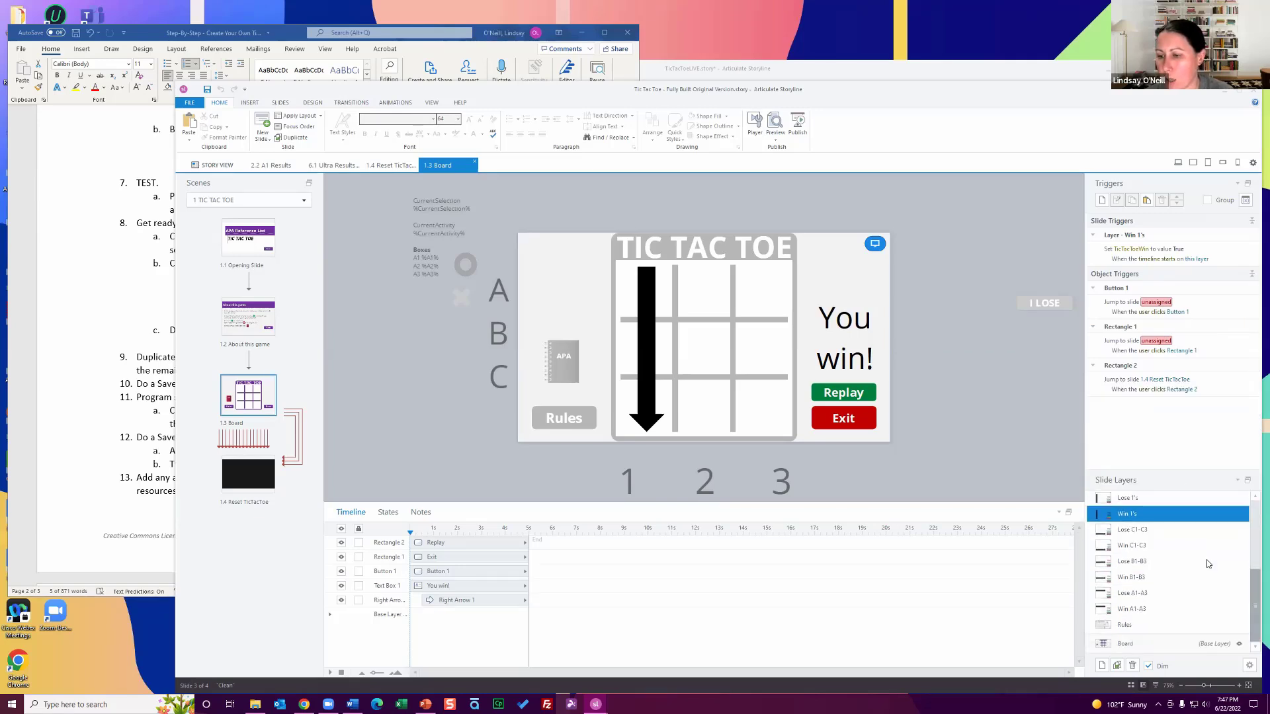
left_click(1134, 645)
left_click_drag(1256, 235, 1256, 291)
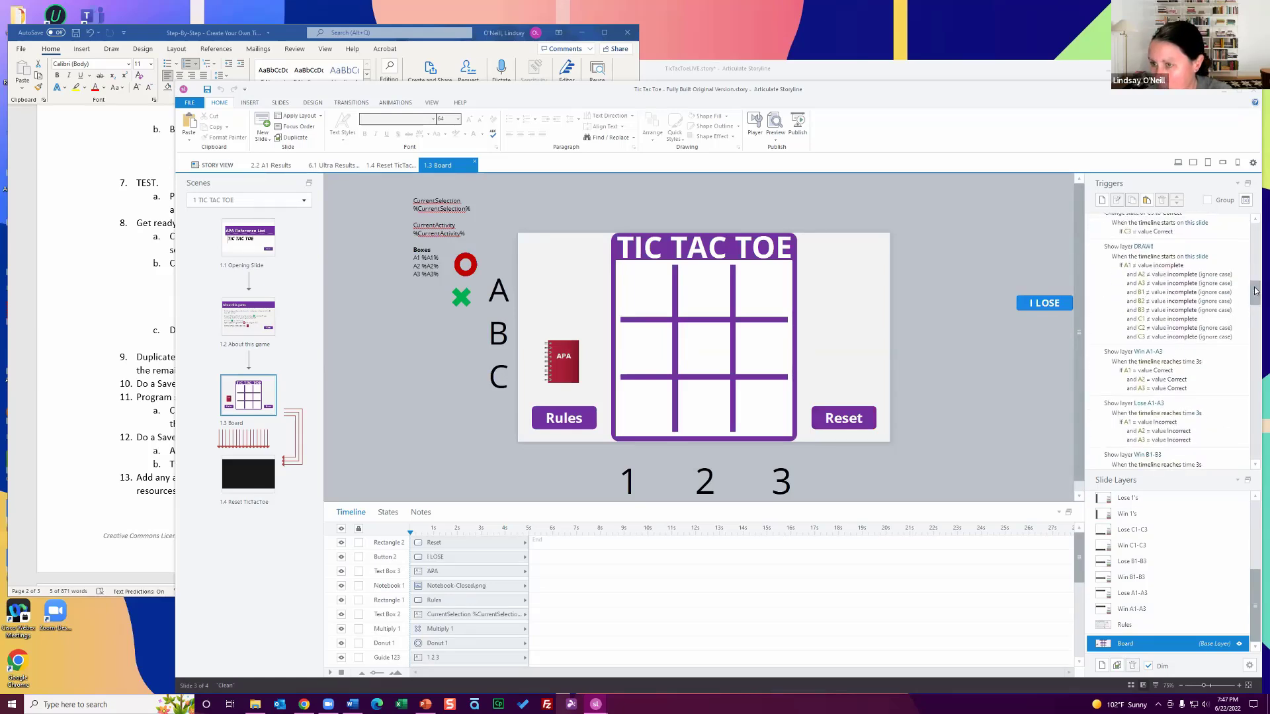
left_click(1167, 251)
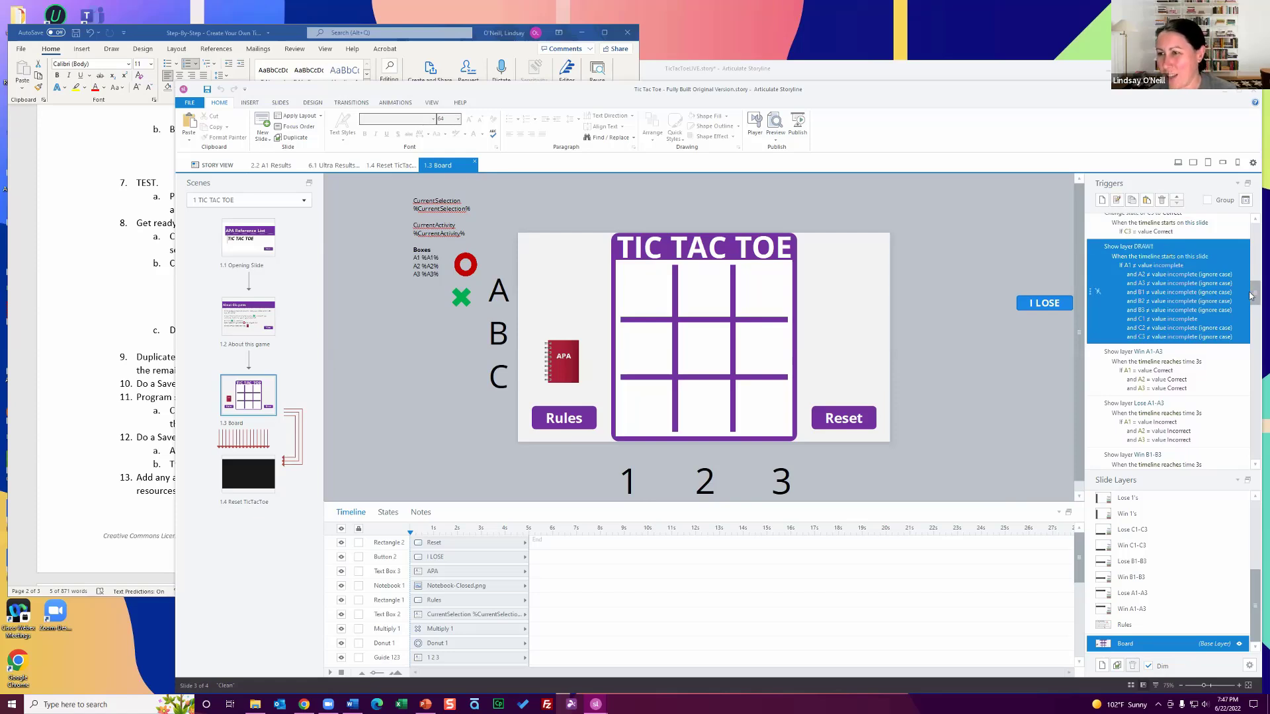
left_click_drag(1256, 296, 1256, 311)
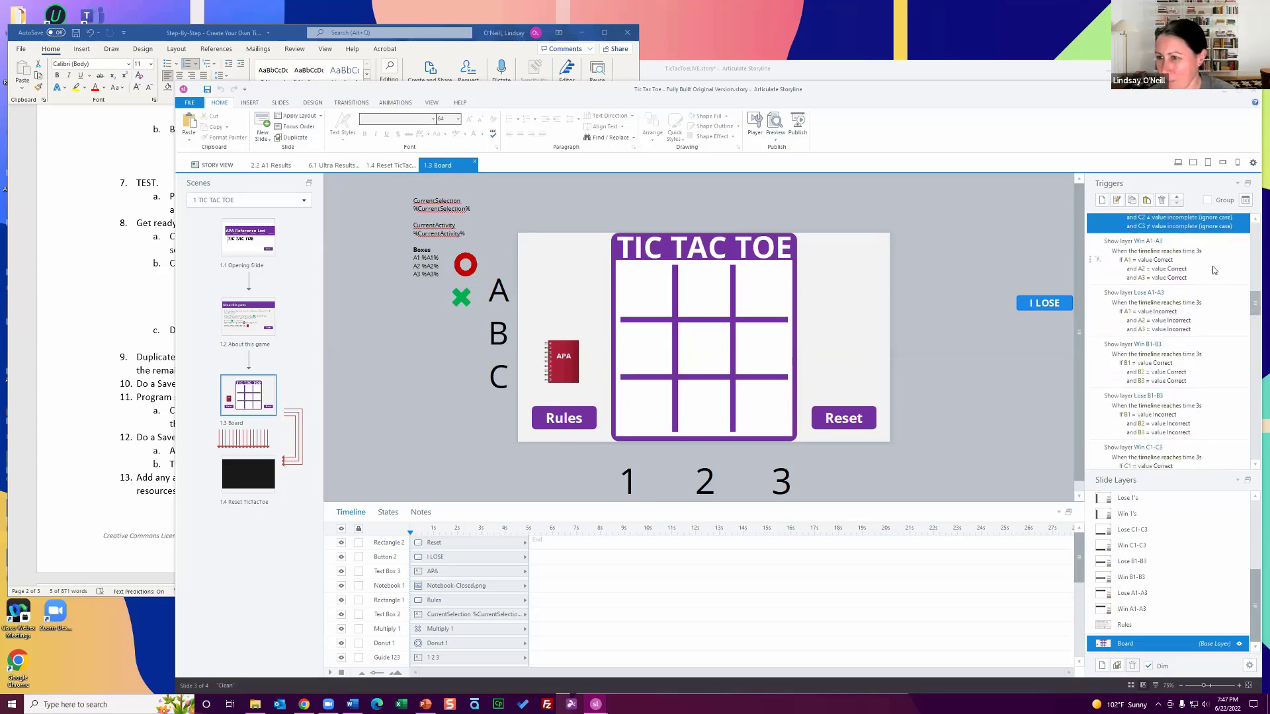
left_click(1213, 266)
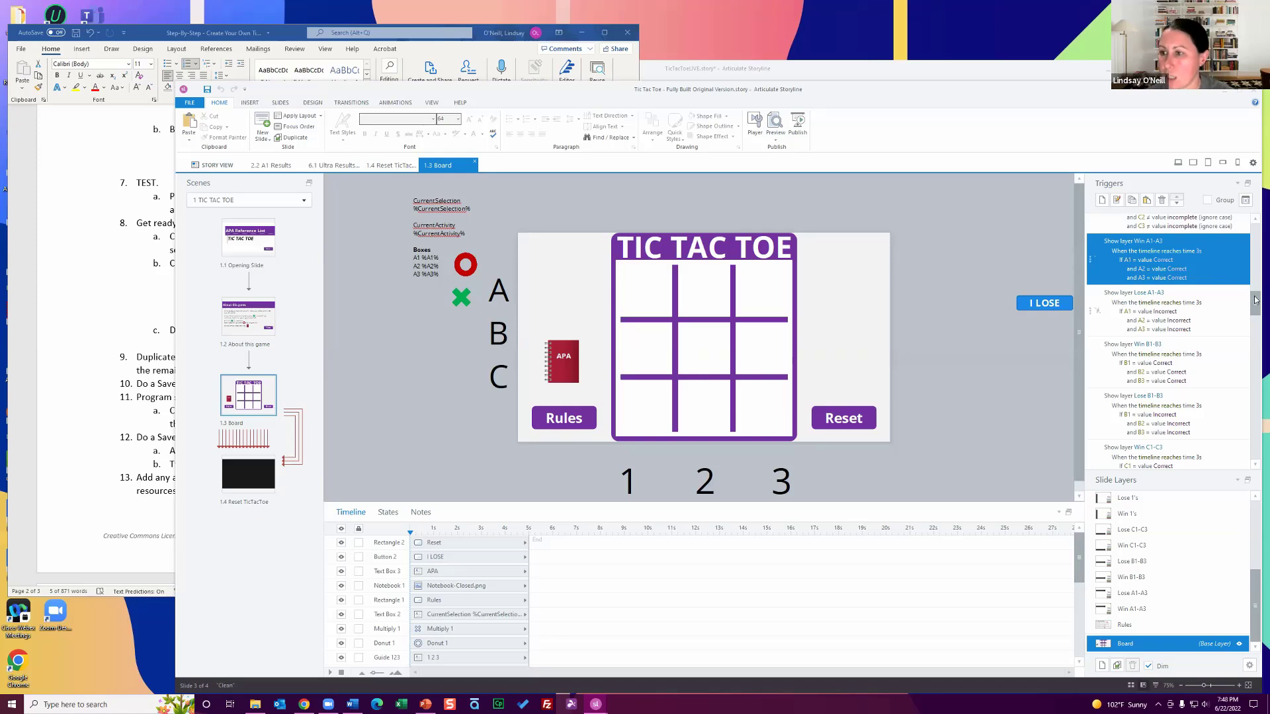
- Review the Board's state-change, show-layer and object triggers, and view the Win A1-A3 layer before returning to the base layer
left_click_drag(1255, 303, 1252, 233)
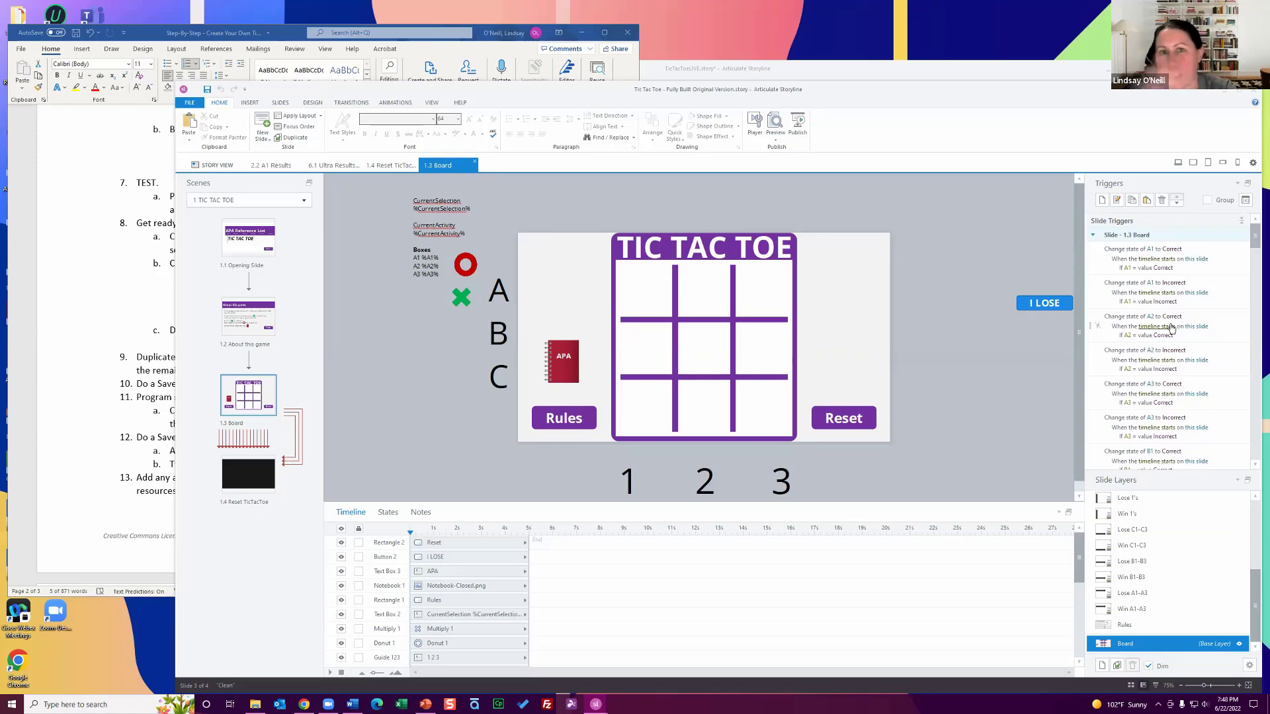
scroll(1171, 329, "down", 20)
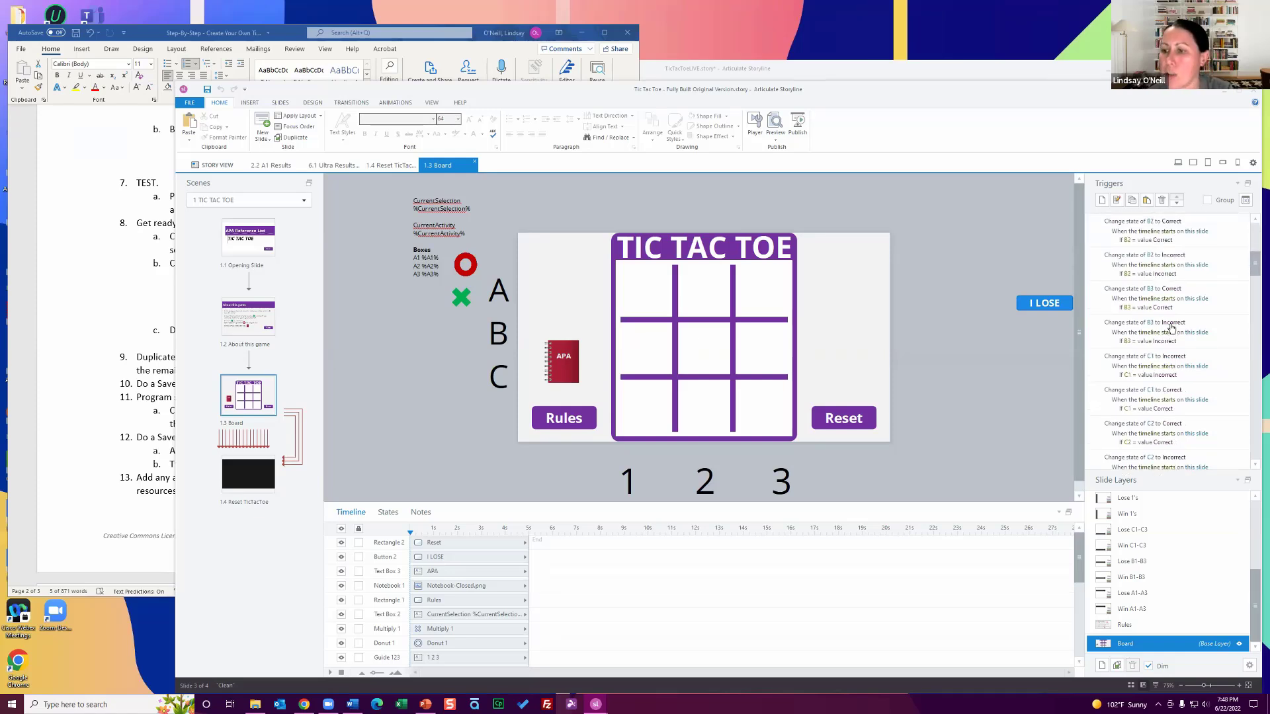
scroll(1172, 329, "up", 2)
scroll(1241, 281, "down", 3)
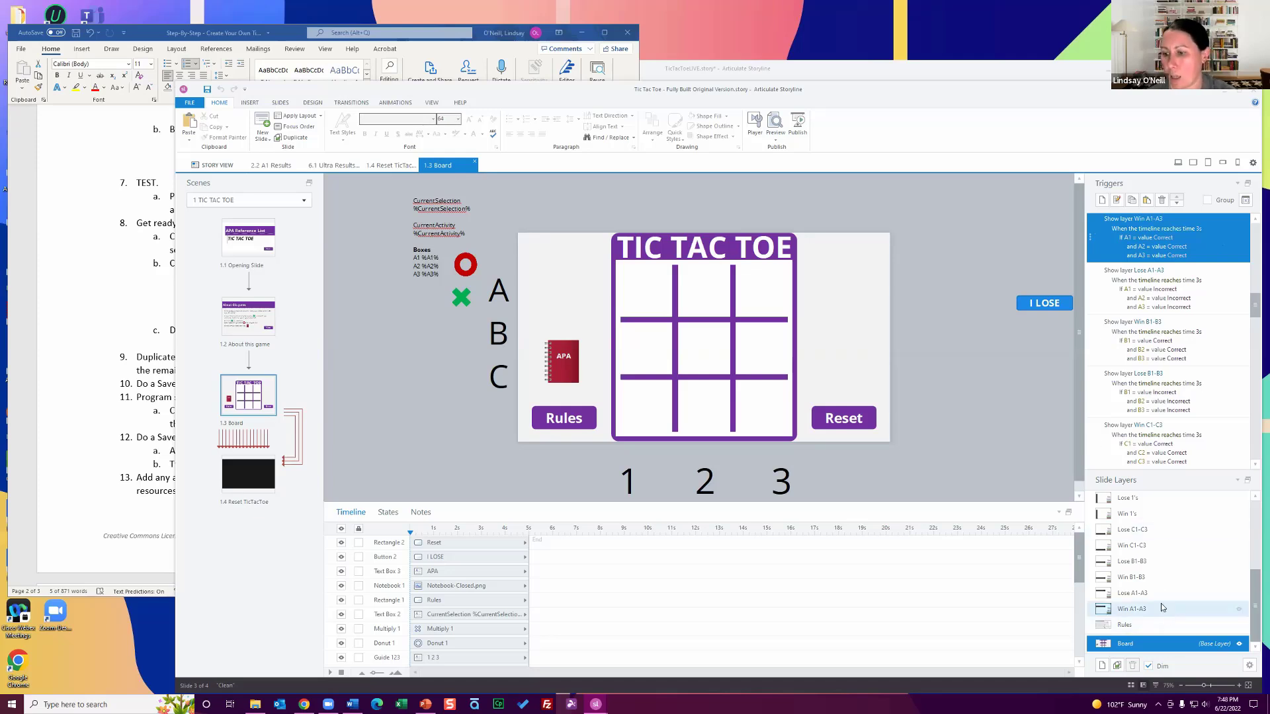
left_click_drag(1256, 299, 1256, 439)
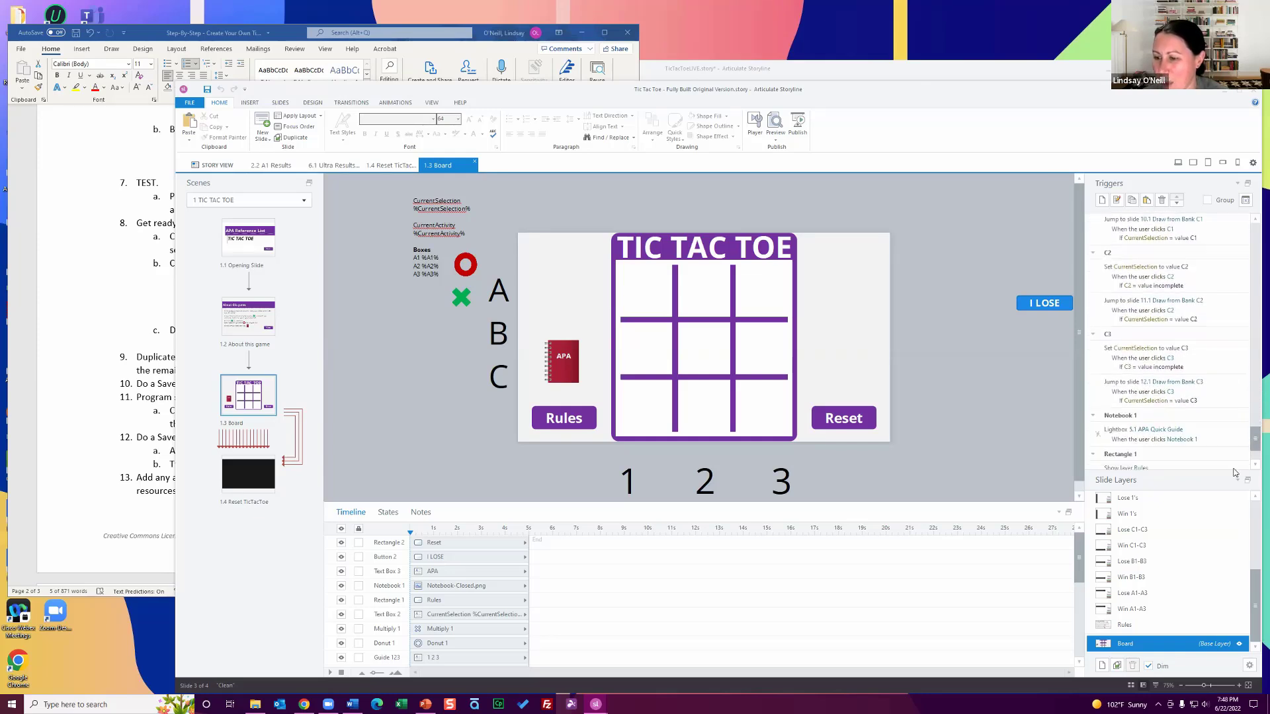
left_click(1175, 611)
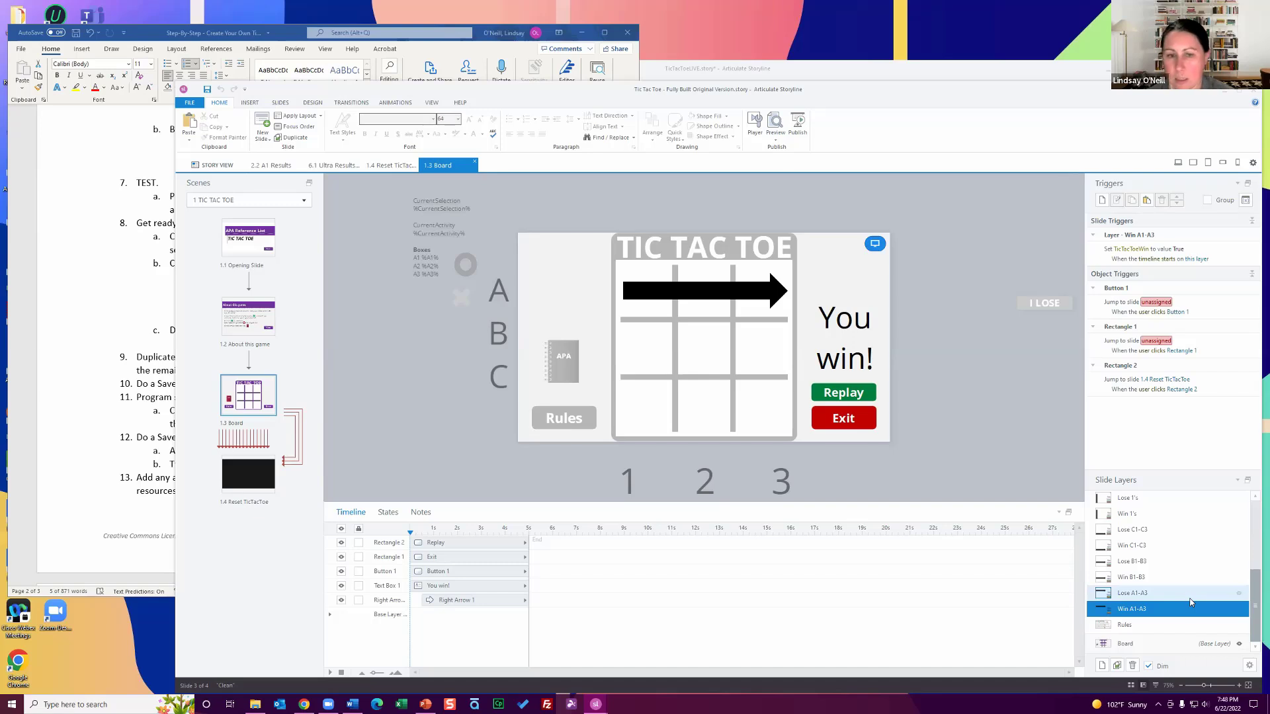
left_click(1151, 643)
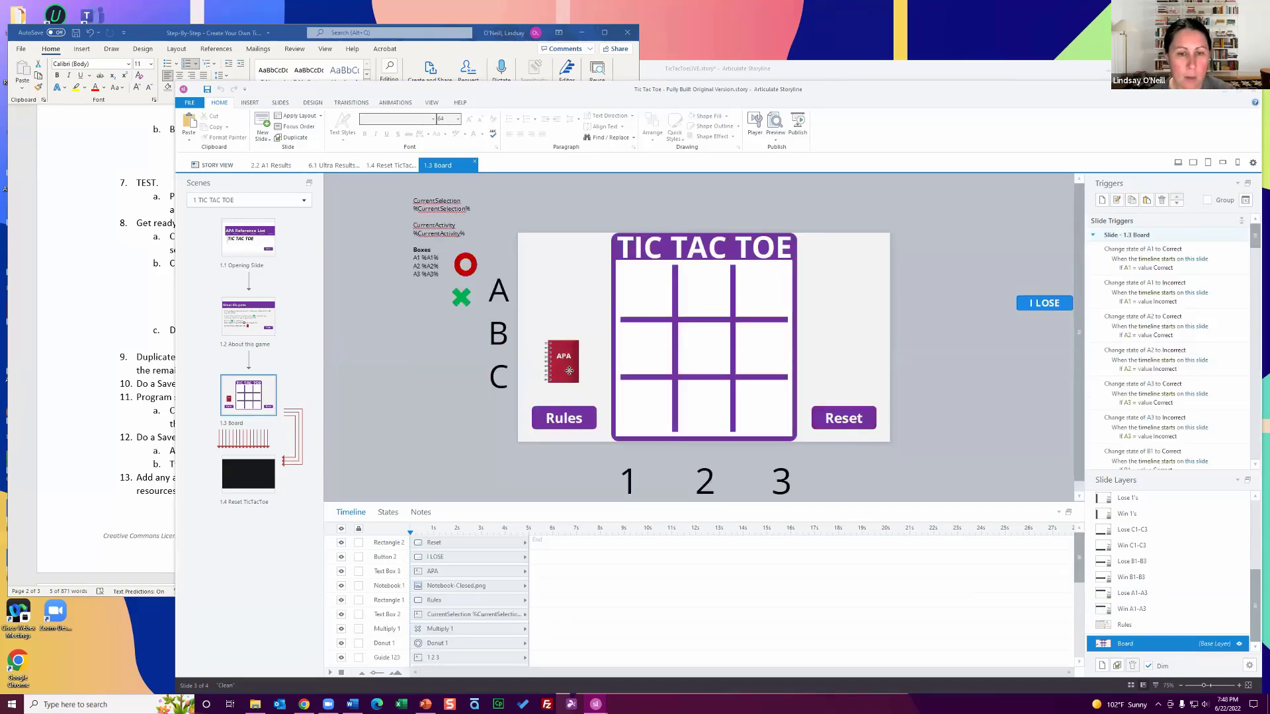
- Review the APA notebook's lightbox trigger, the opening and About this game slides, and the Reset button's trigger on the Board slide
left_click(569, 371)
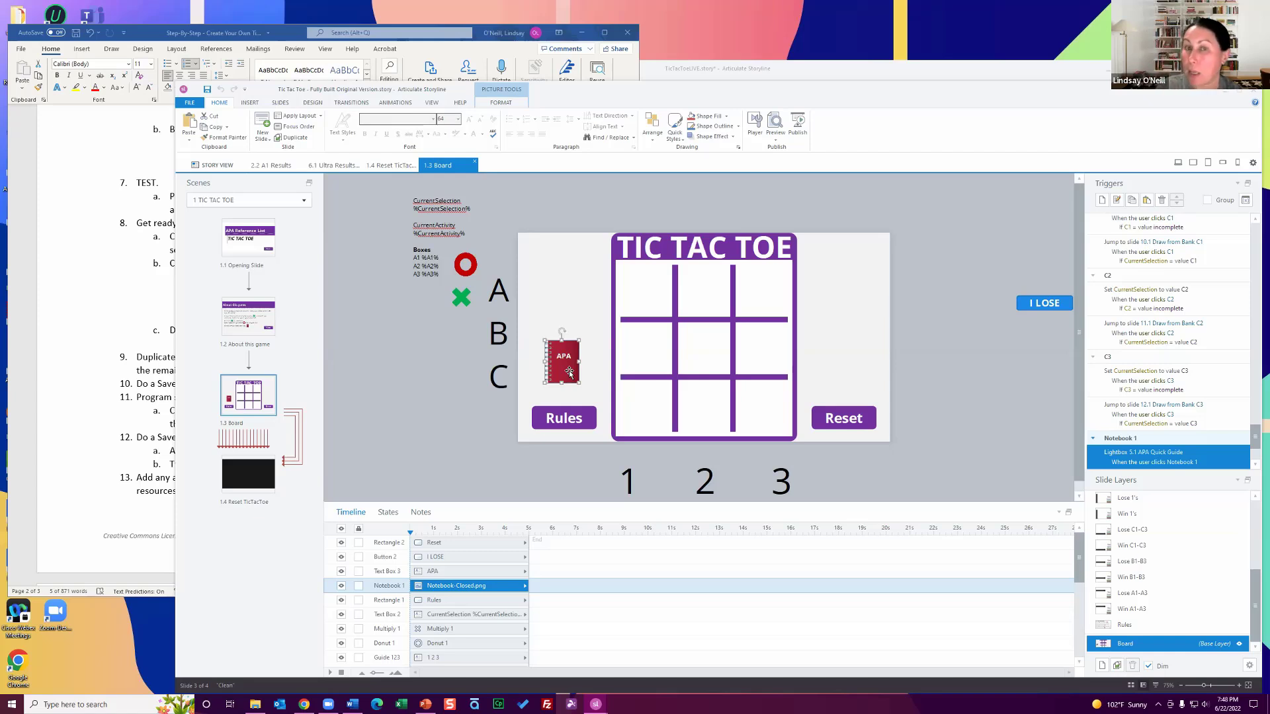
left_click(249, 315)
left_click(264, 238)
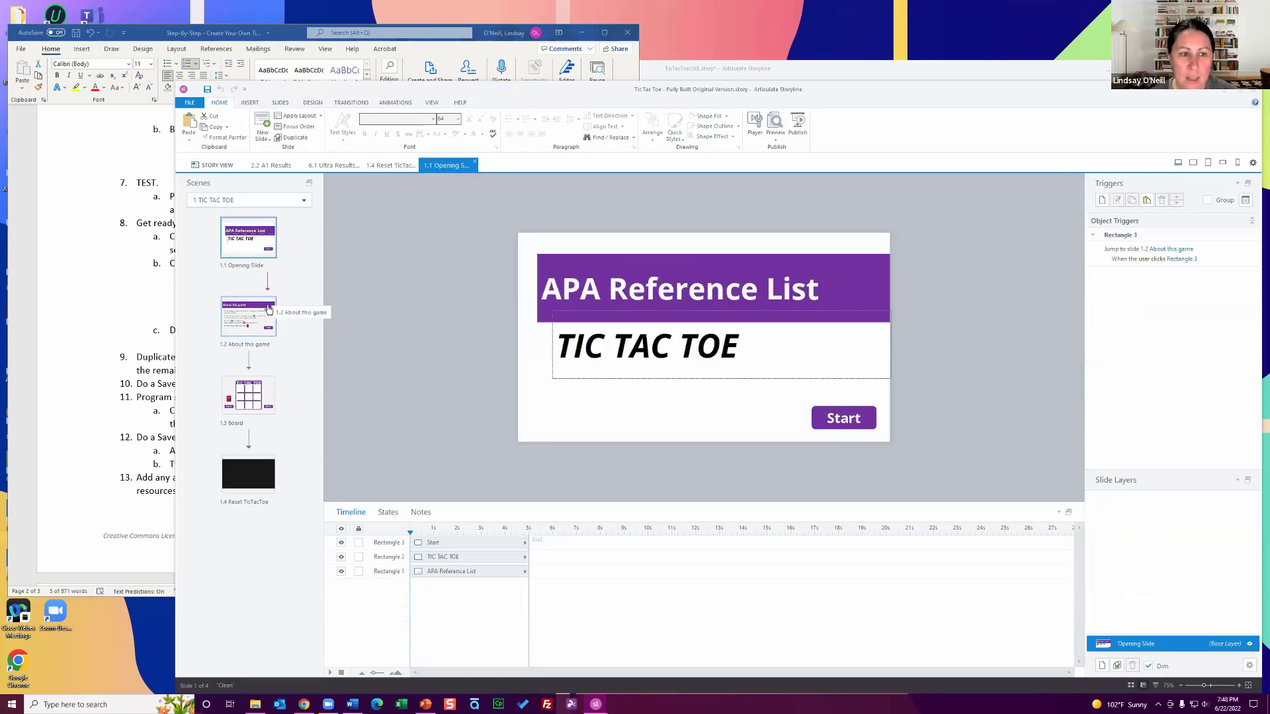
left_click(268, 311)
left_click(249, 396)
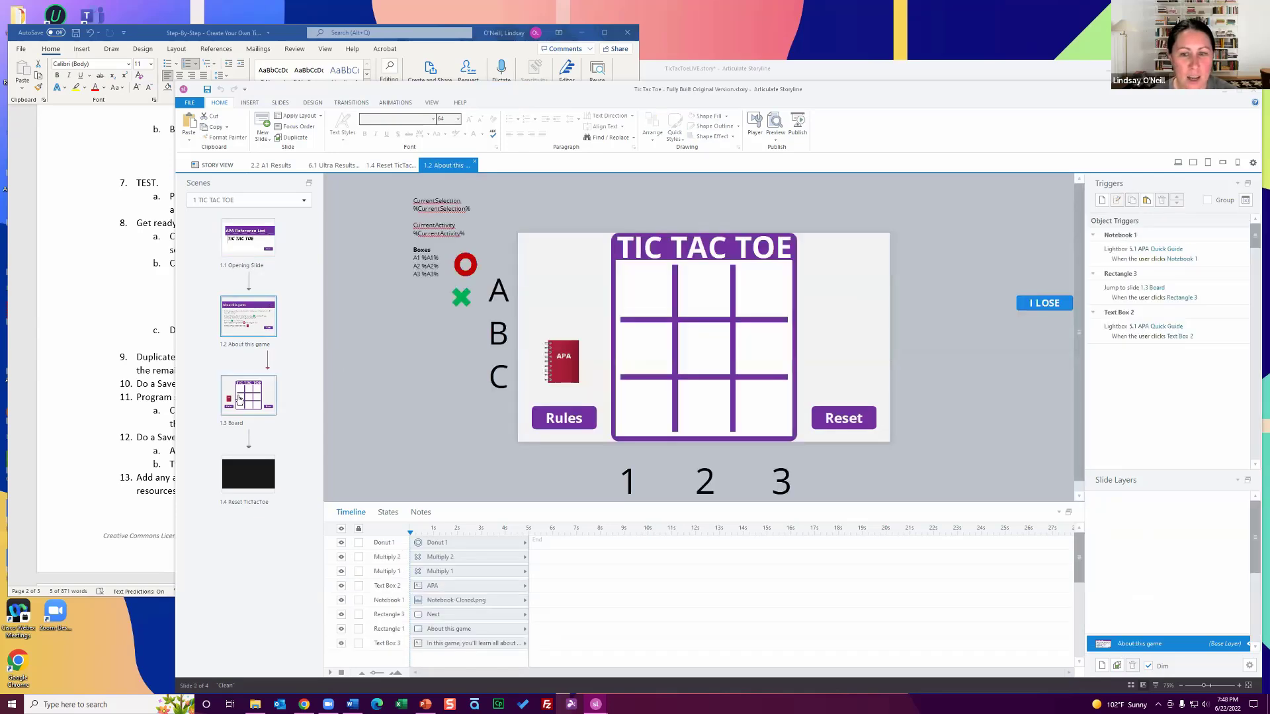
left_click(843, 418)
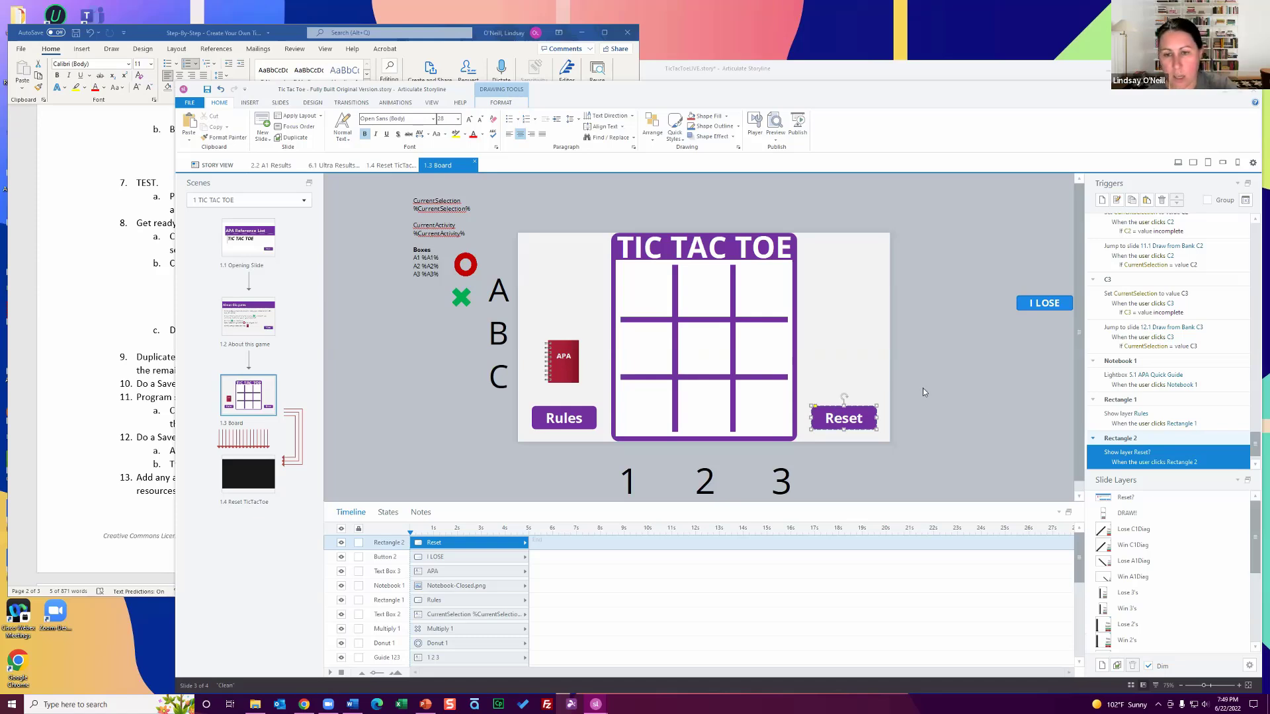
- Inspect square B3 and the square layers, move squares A2 and A3 aside to expose the purple background, and undo the moves
left_click(744, 324)
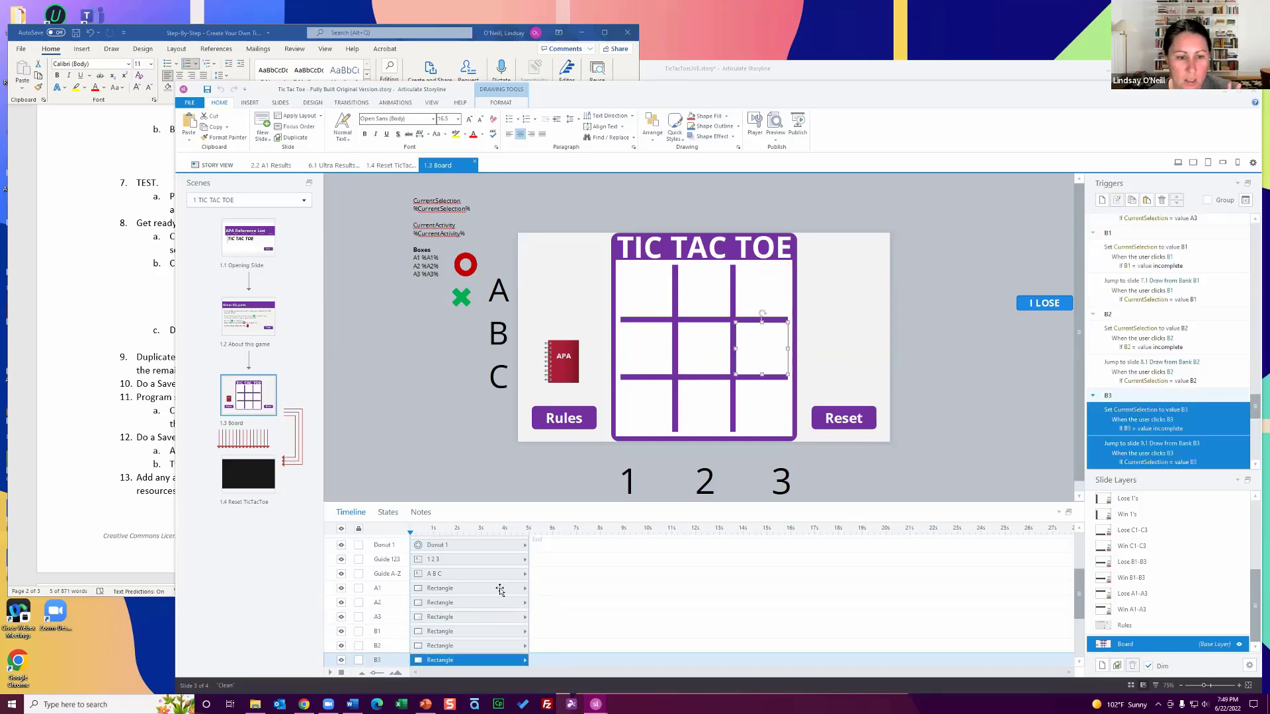
scroll(501, 589, "down", 3)
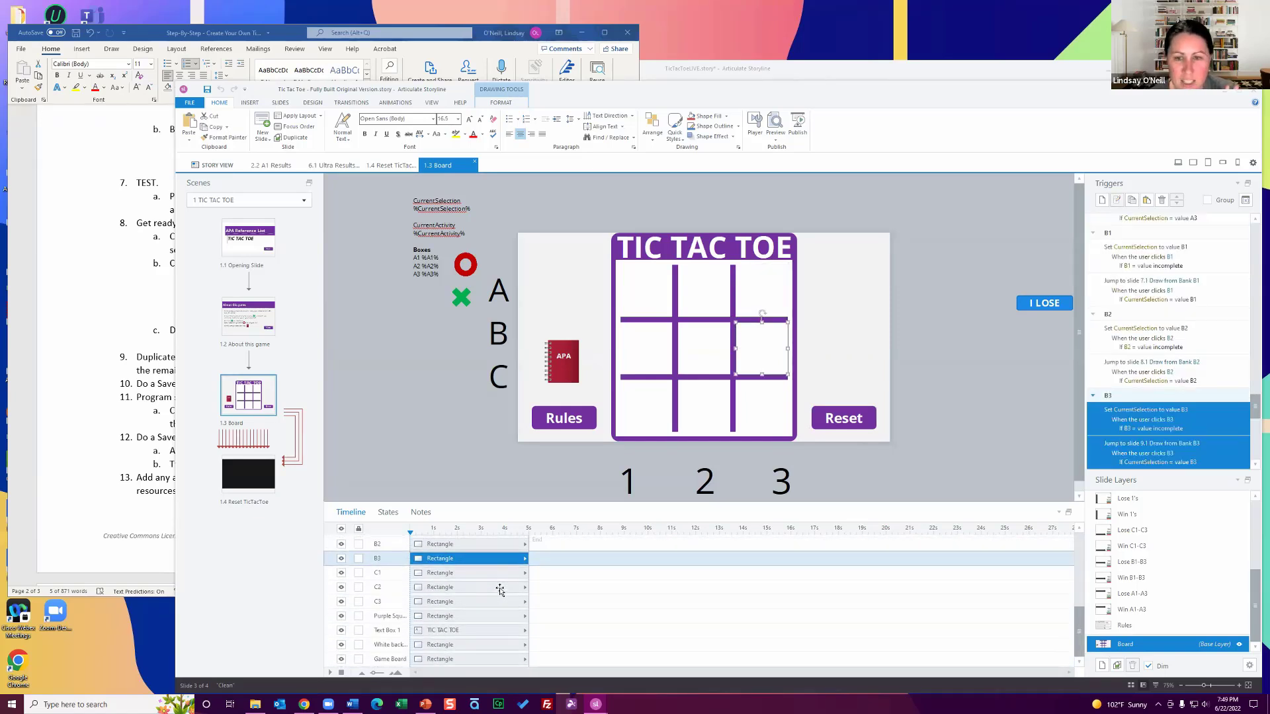
left_click_drag(712, 285, 784, 302)
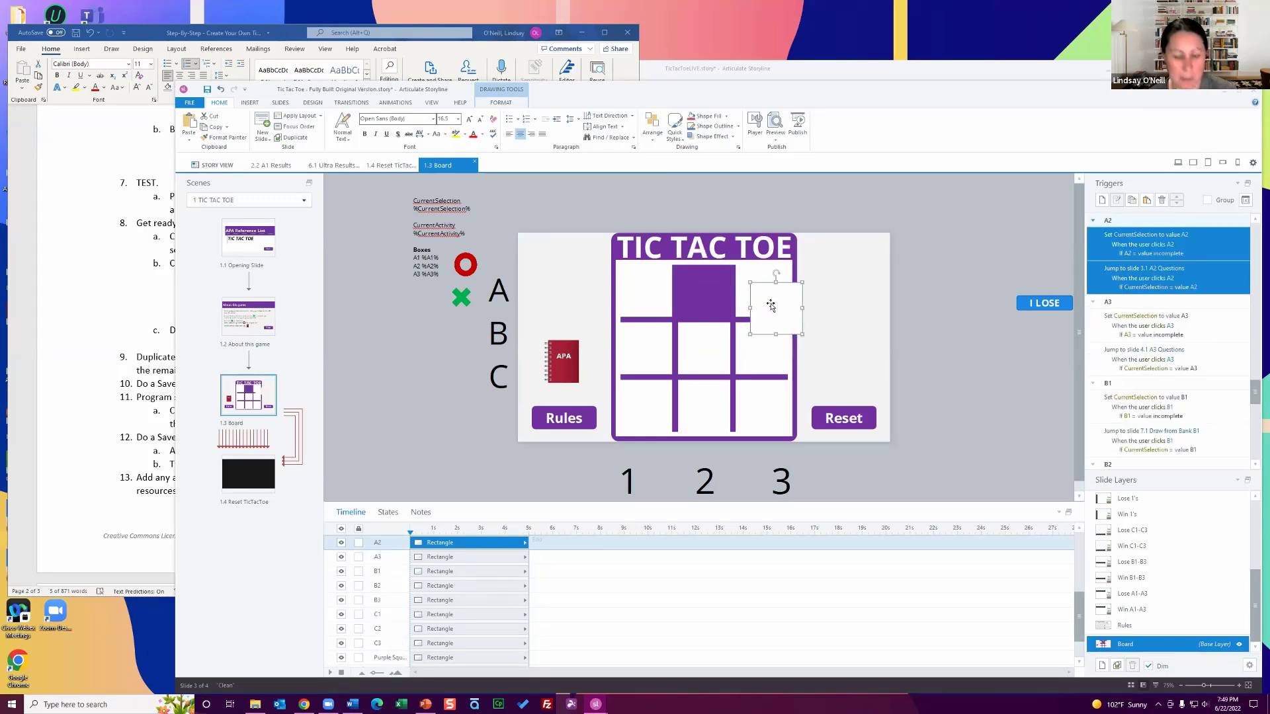
key("ctrl+z")
left_click(934, 313)
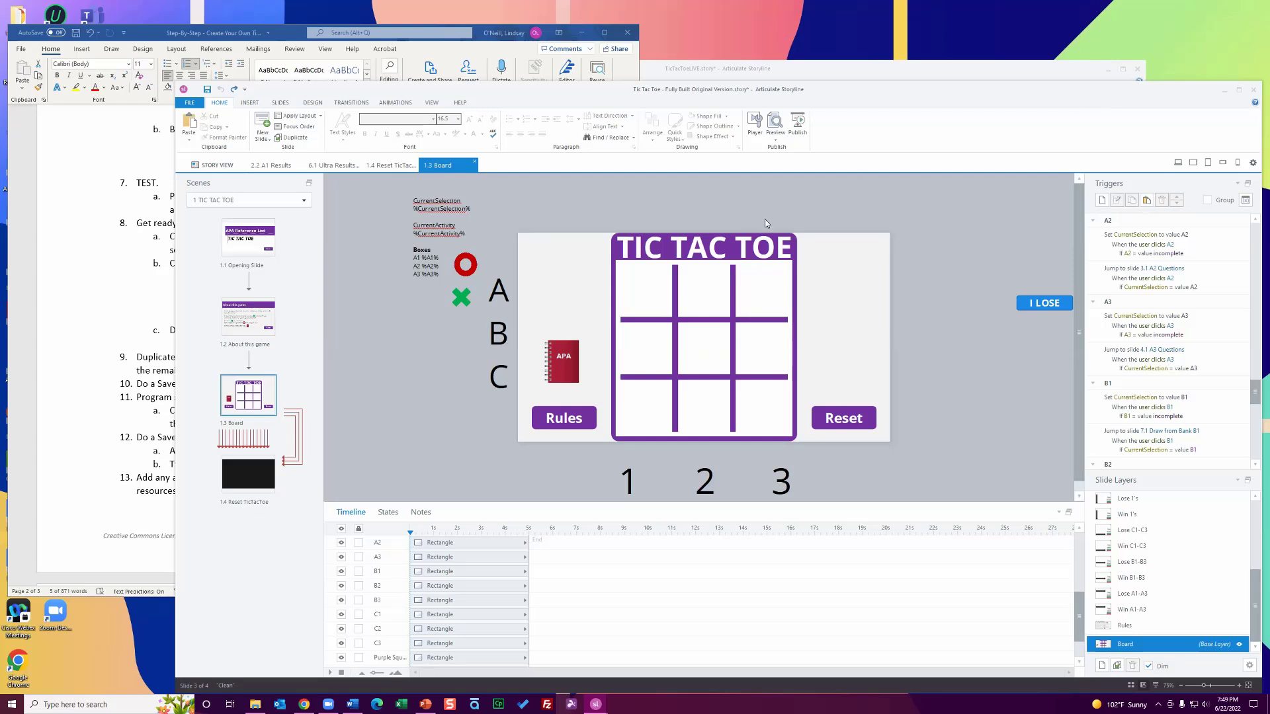
left_click(734, 271)
left_click(742, 292)
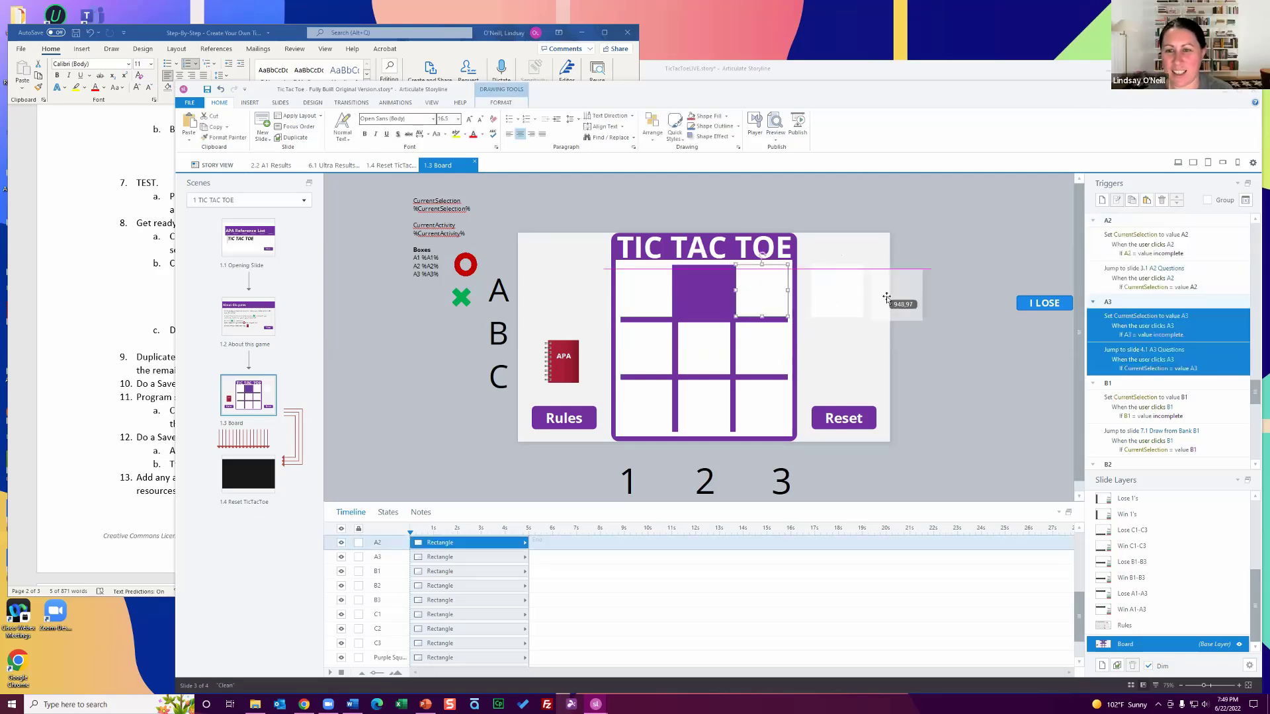
left_click(913, 299)
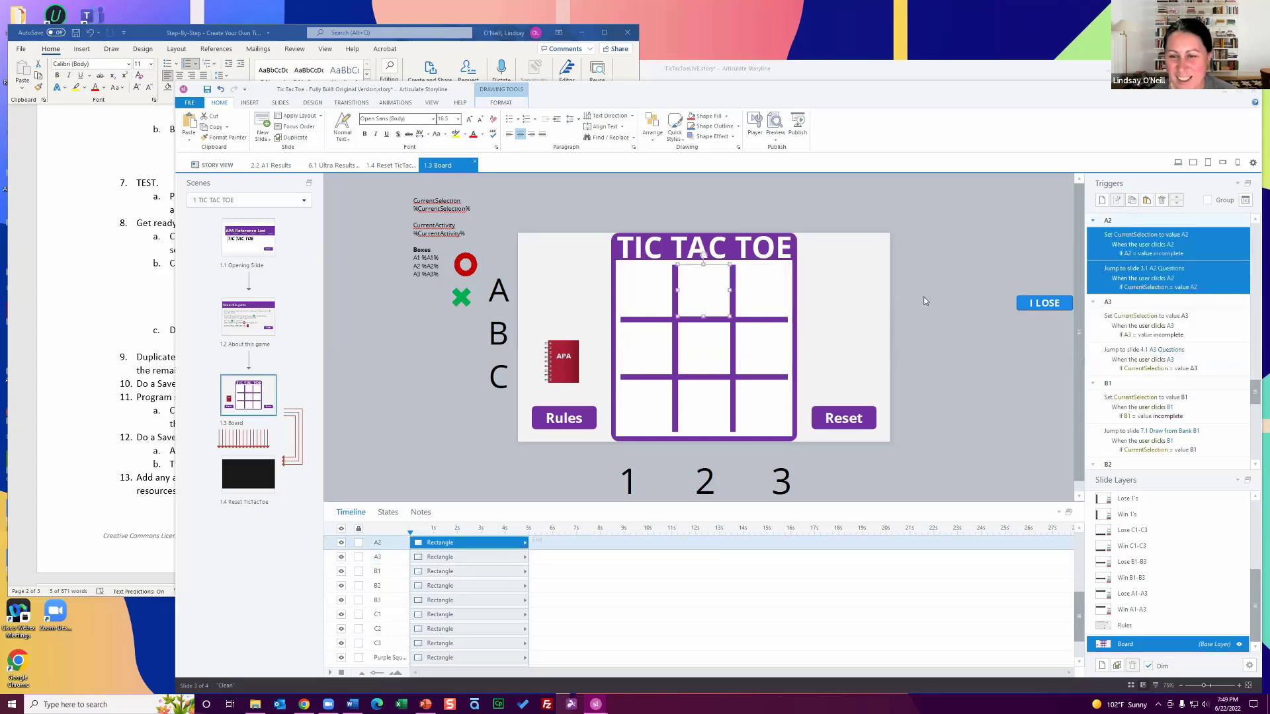
- Return to the Word instructions, read steps 12 to 15 on testing, additional content and publishing, and go back to the document's beginning
left_click_drag(1006, 88, 885, 95)
left_click(1130, 99)
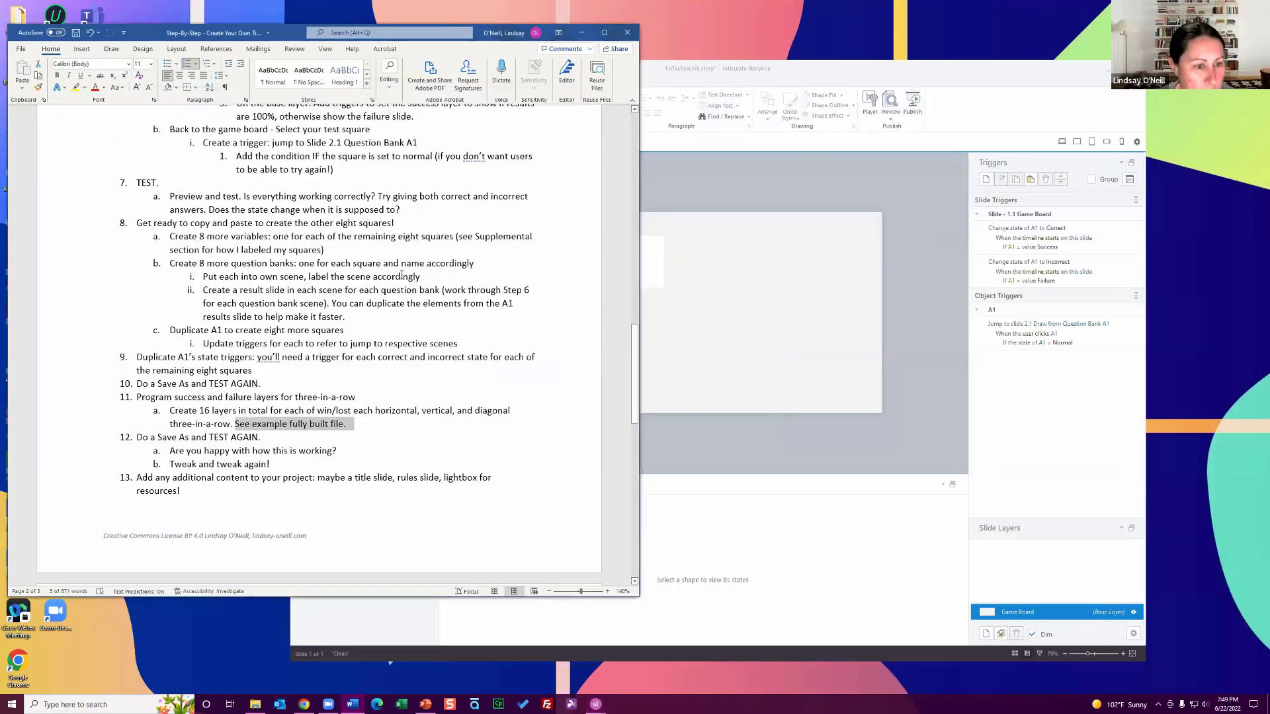
scroll(401, 275, "down", 5)
scroll(402, 274, "down", 1)
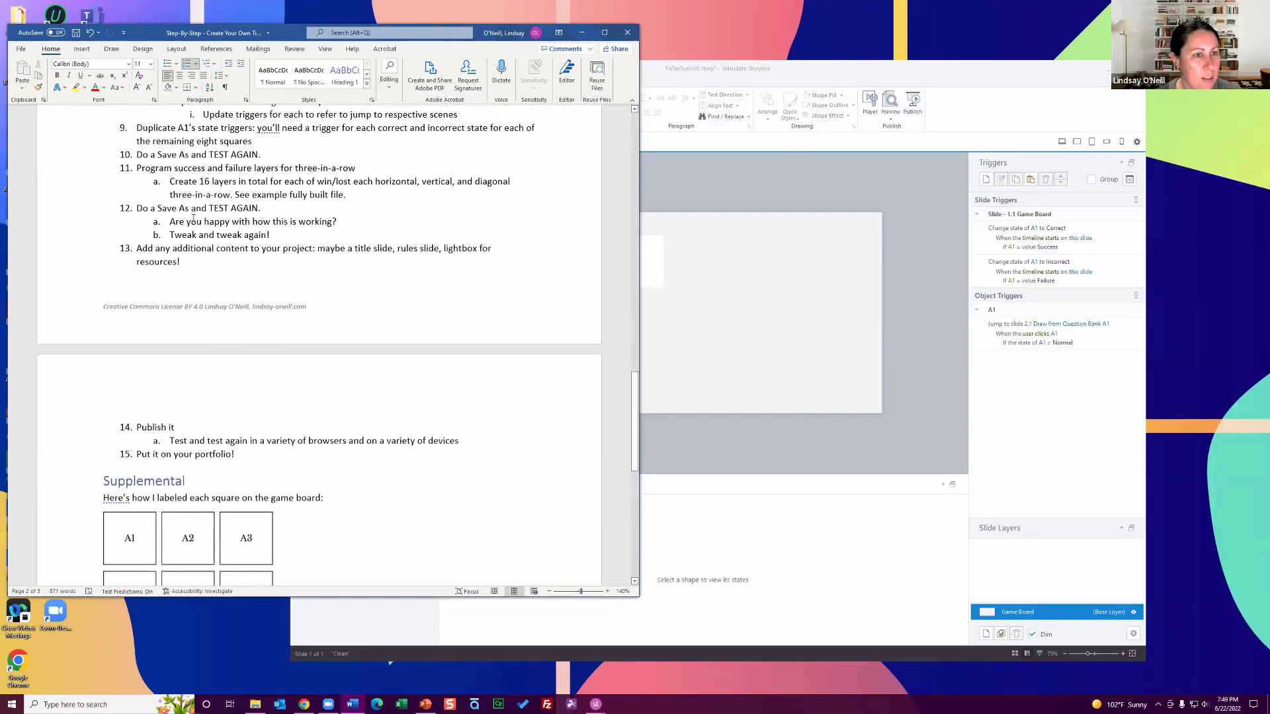
left_click_drag(136, 209, 294, 237)
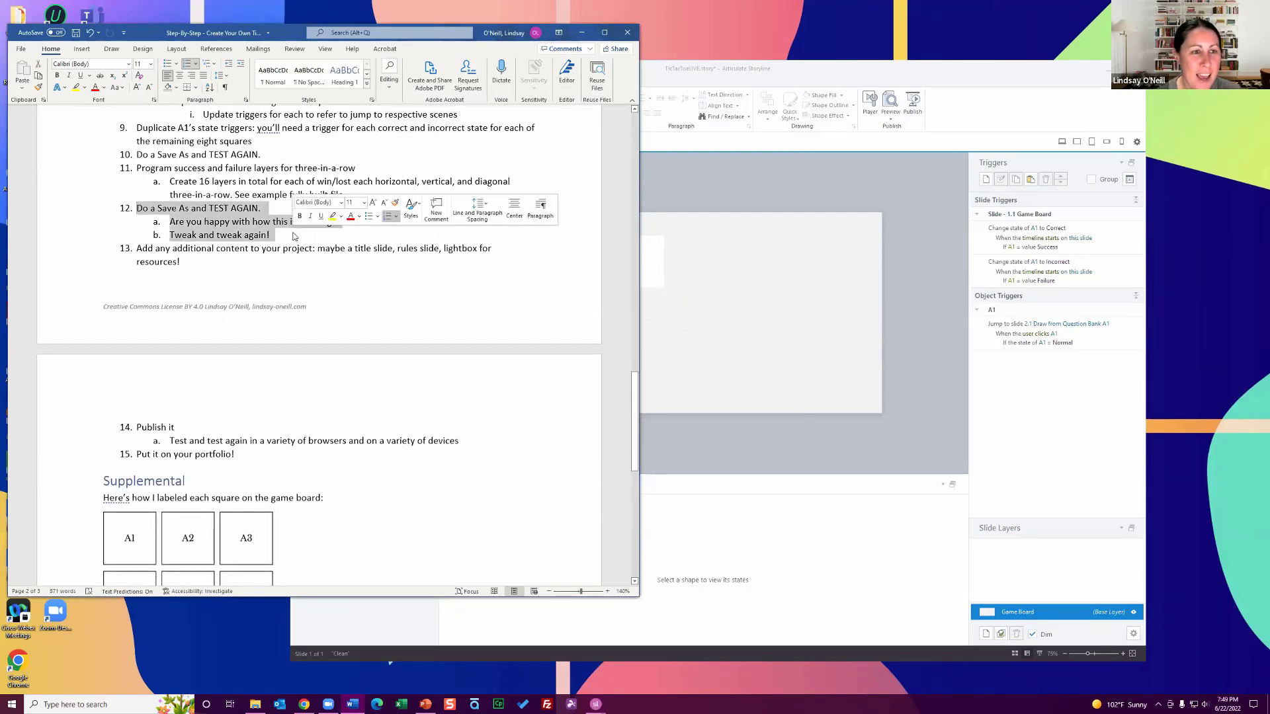
left_click_drag(188, 262, 137, 249)
left_click(440, 450)
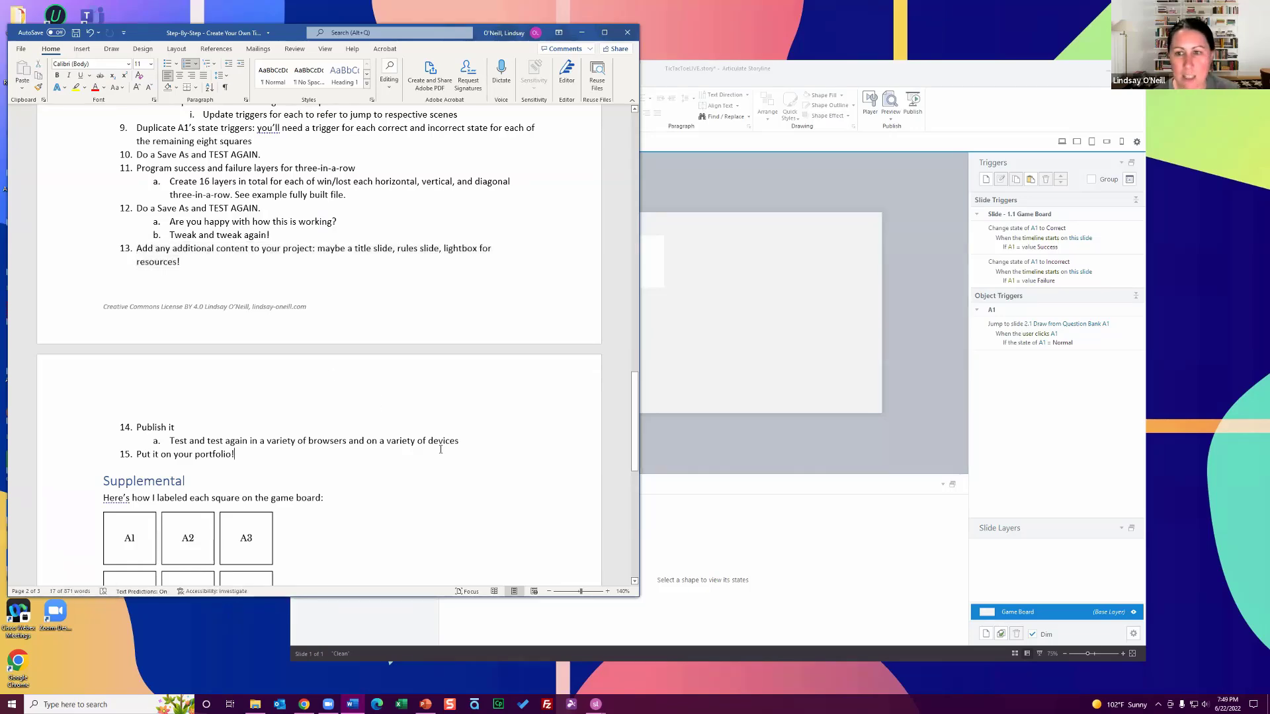
scroll(441, 450, "up", 20)
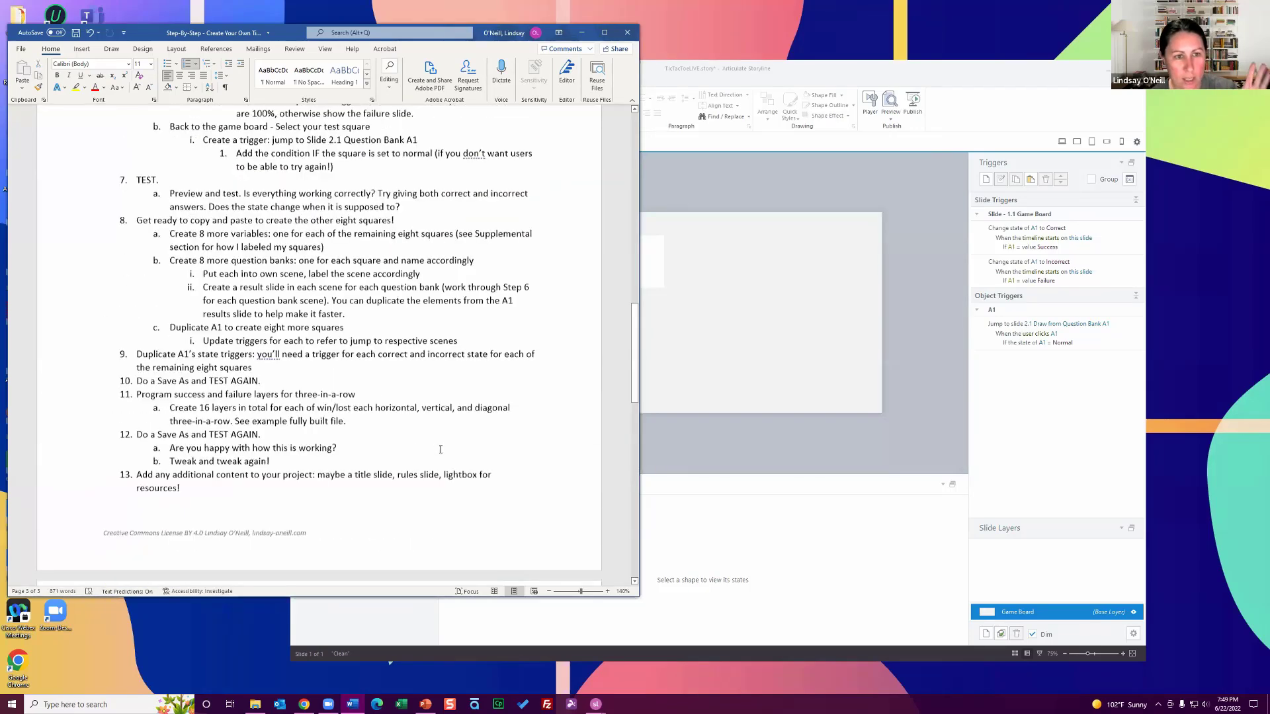
scroll(441, 450, "up", 5)
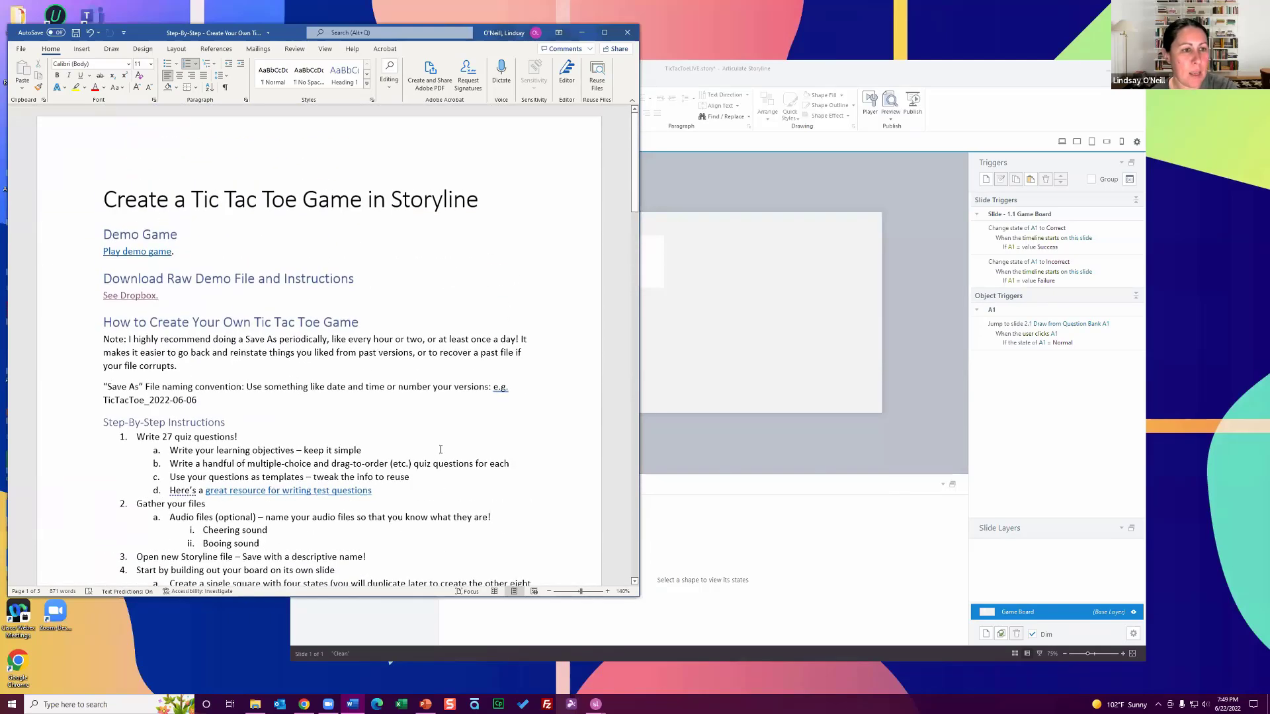
- Switch to the PowerPoint presentation, open the Wrap-Up slide and reposition the presentation window higher on the screen
left_click(425, 704)
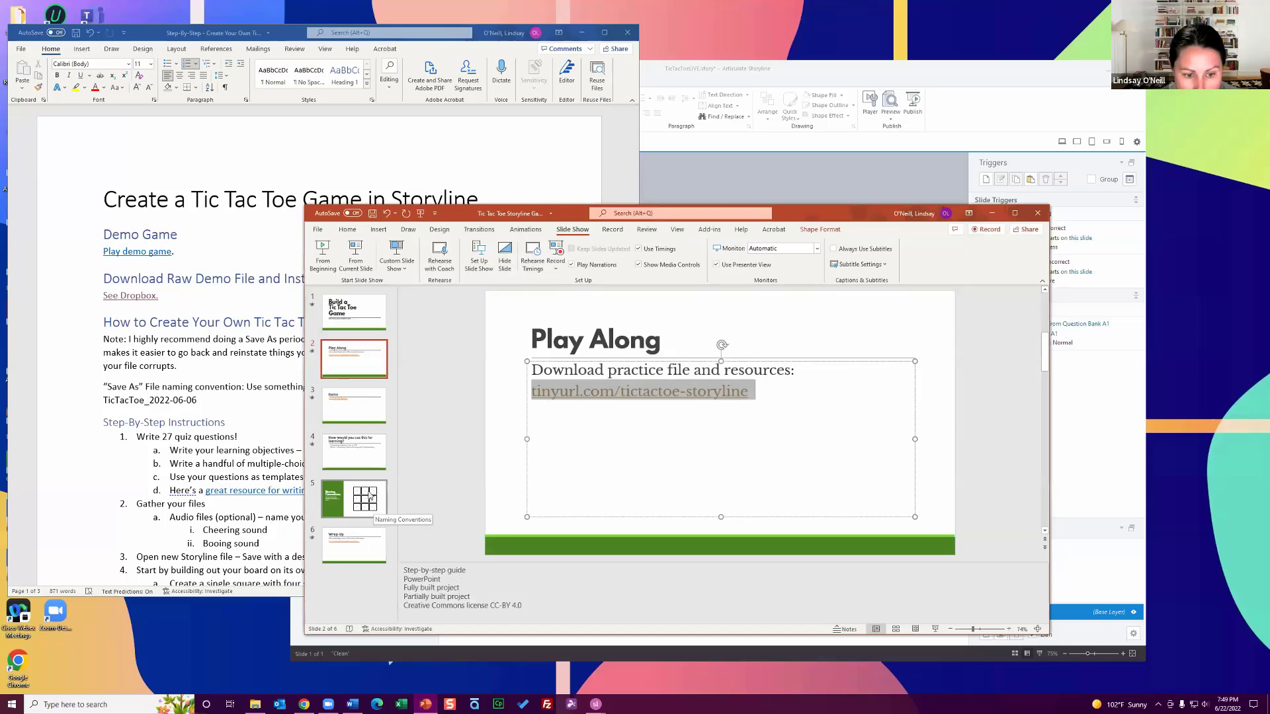
left_click(373, 507)
key("Down")
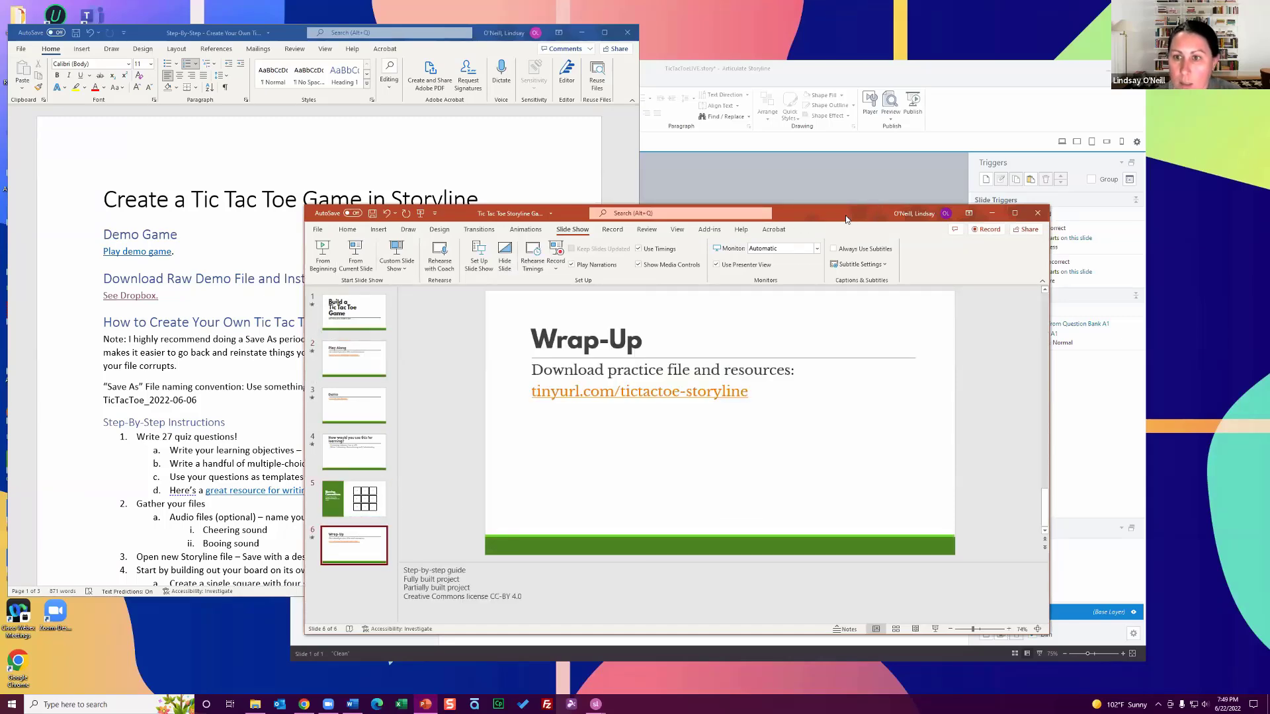
left_click_drag(837, 213, 723, 106)
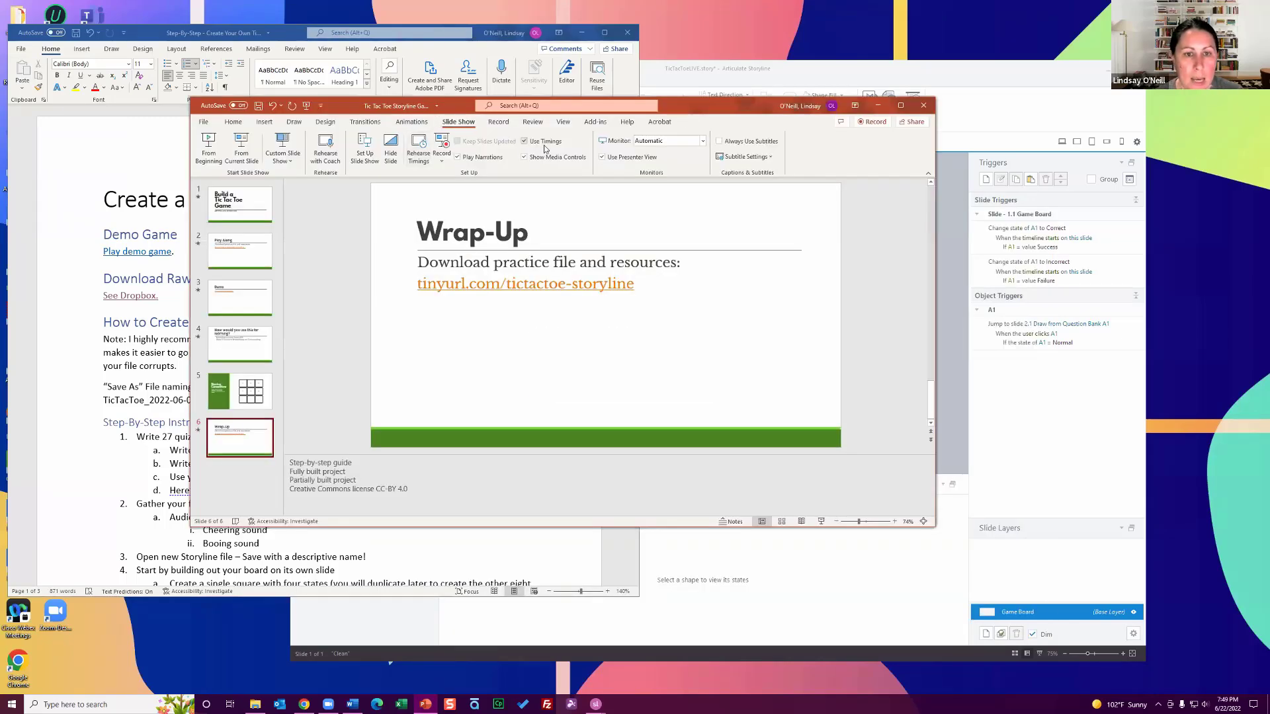
- Present from the Wrap-Up slide, swap the presenter view and slide show displays, and reveal the practice file download link
left_click(243, 147)
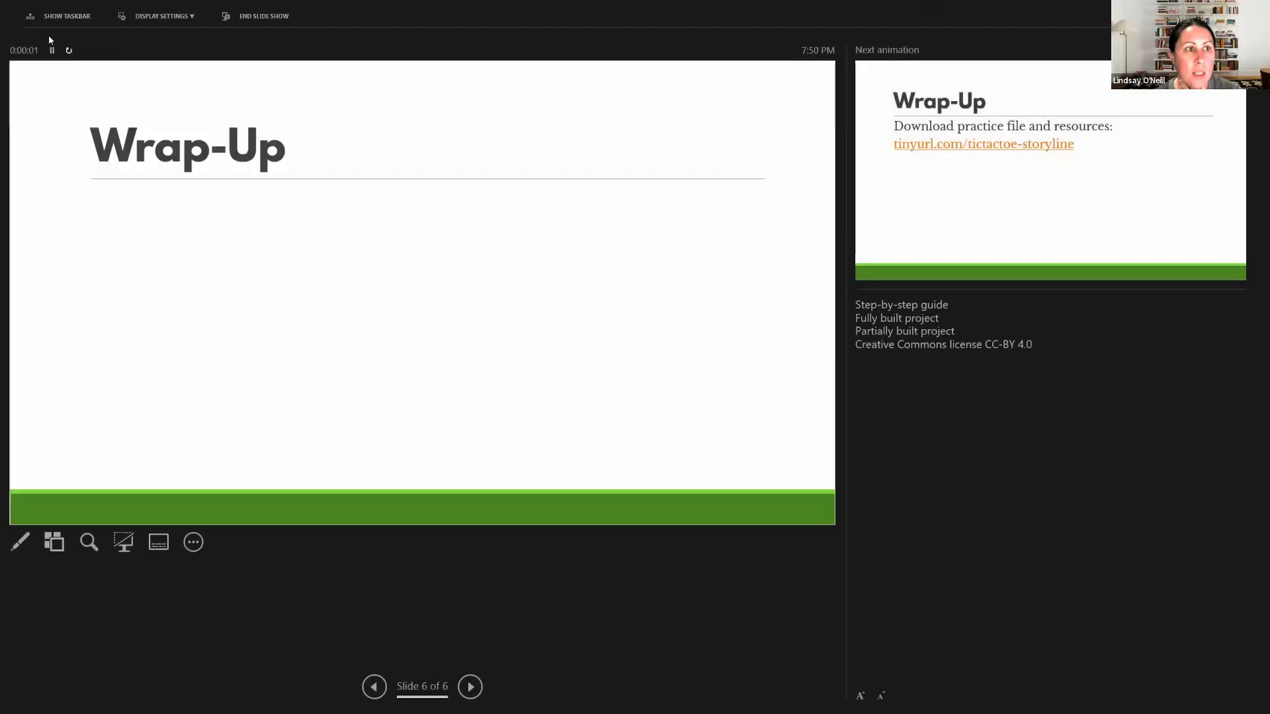
left_click(184, 20)
left_click(181, 35)
left_click(278, 102)
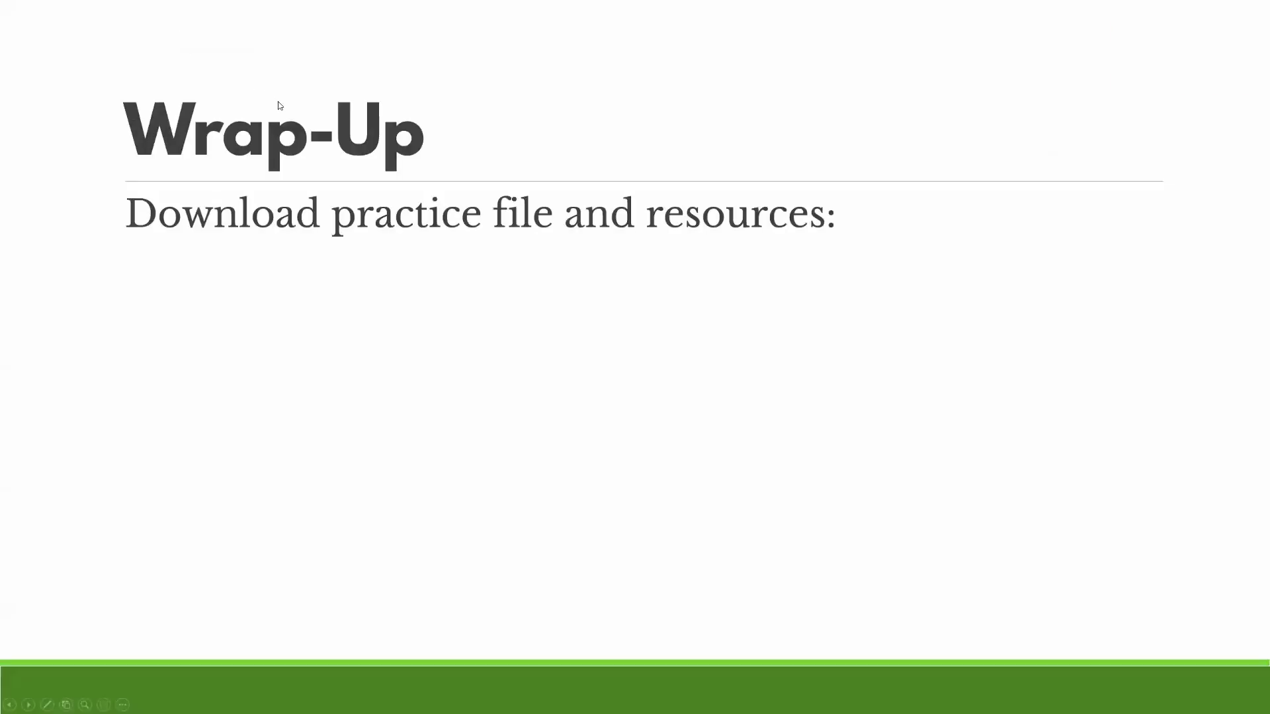
left_click(277, 101)
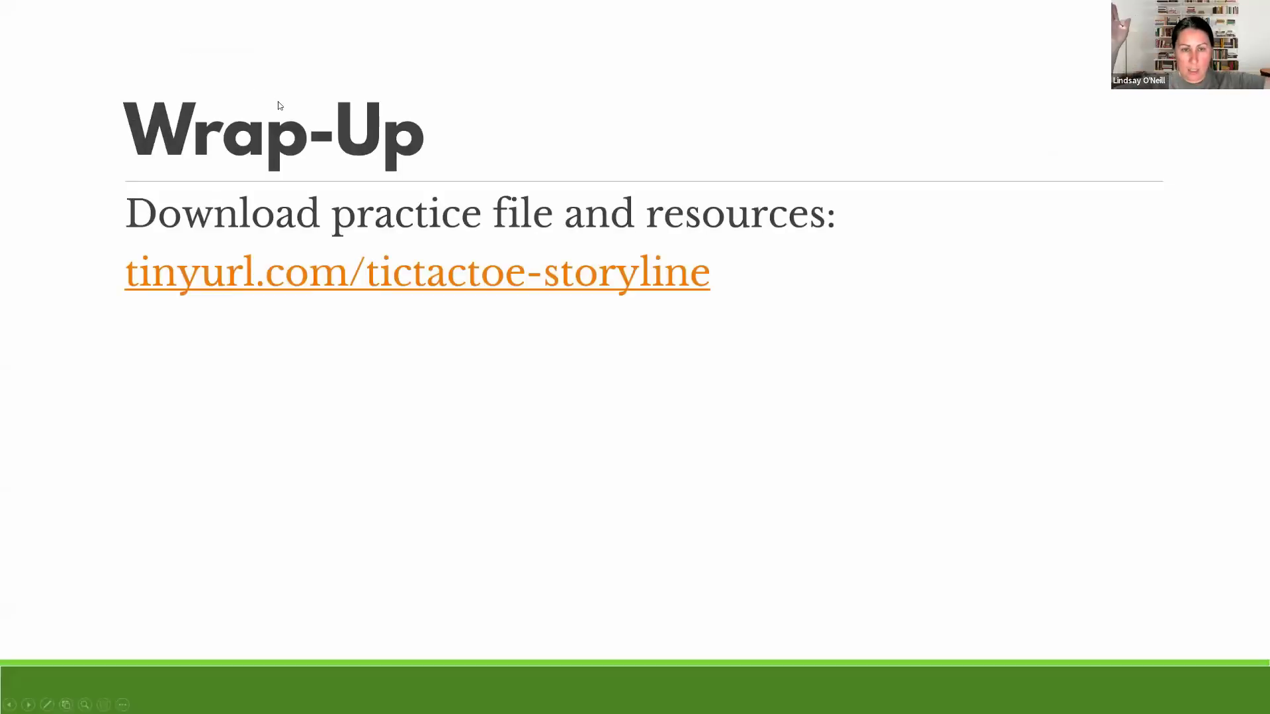